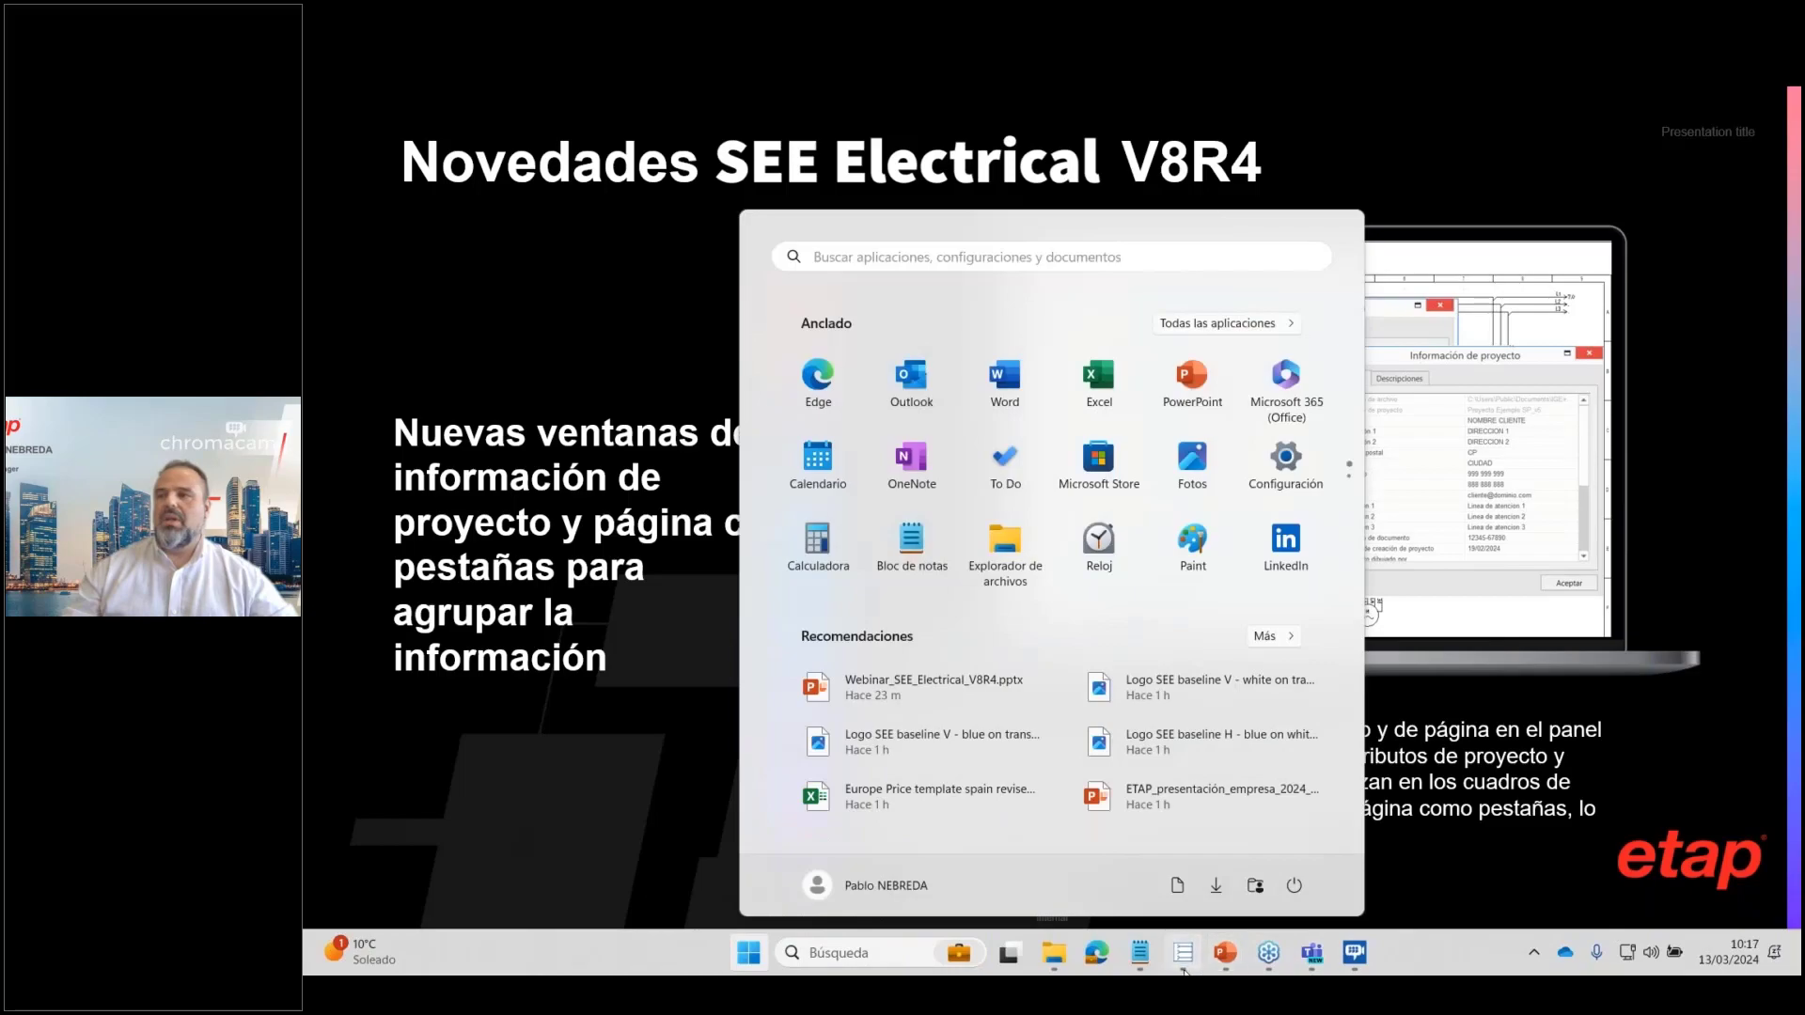
# Switch from the slide presentation to SEE Electrical with the Demo V8R4_2 project.
pyautogui.click(1224, 952)
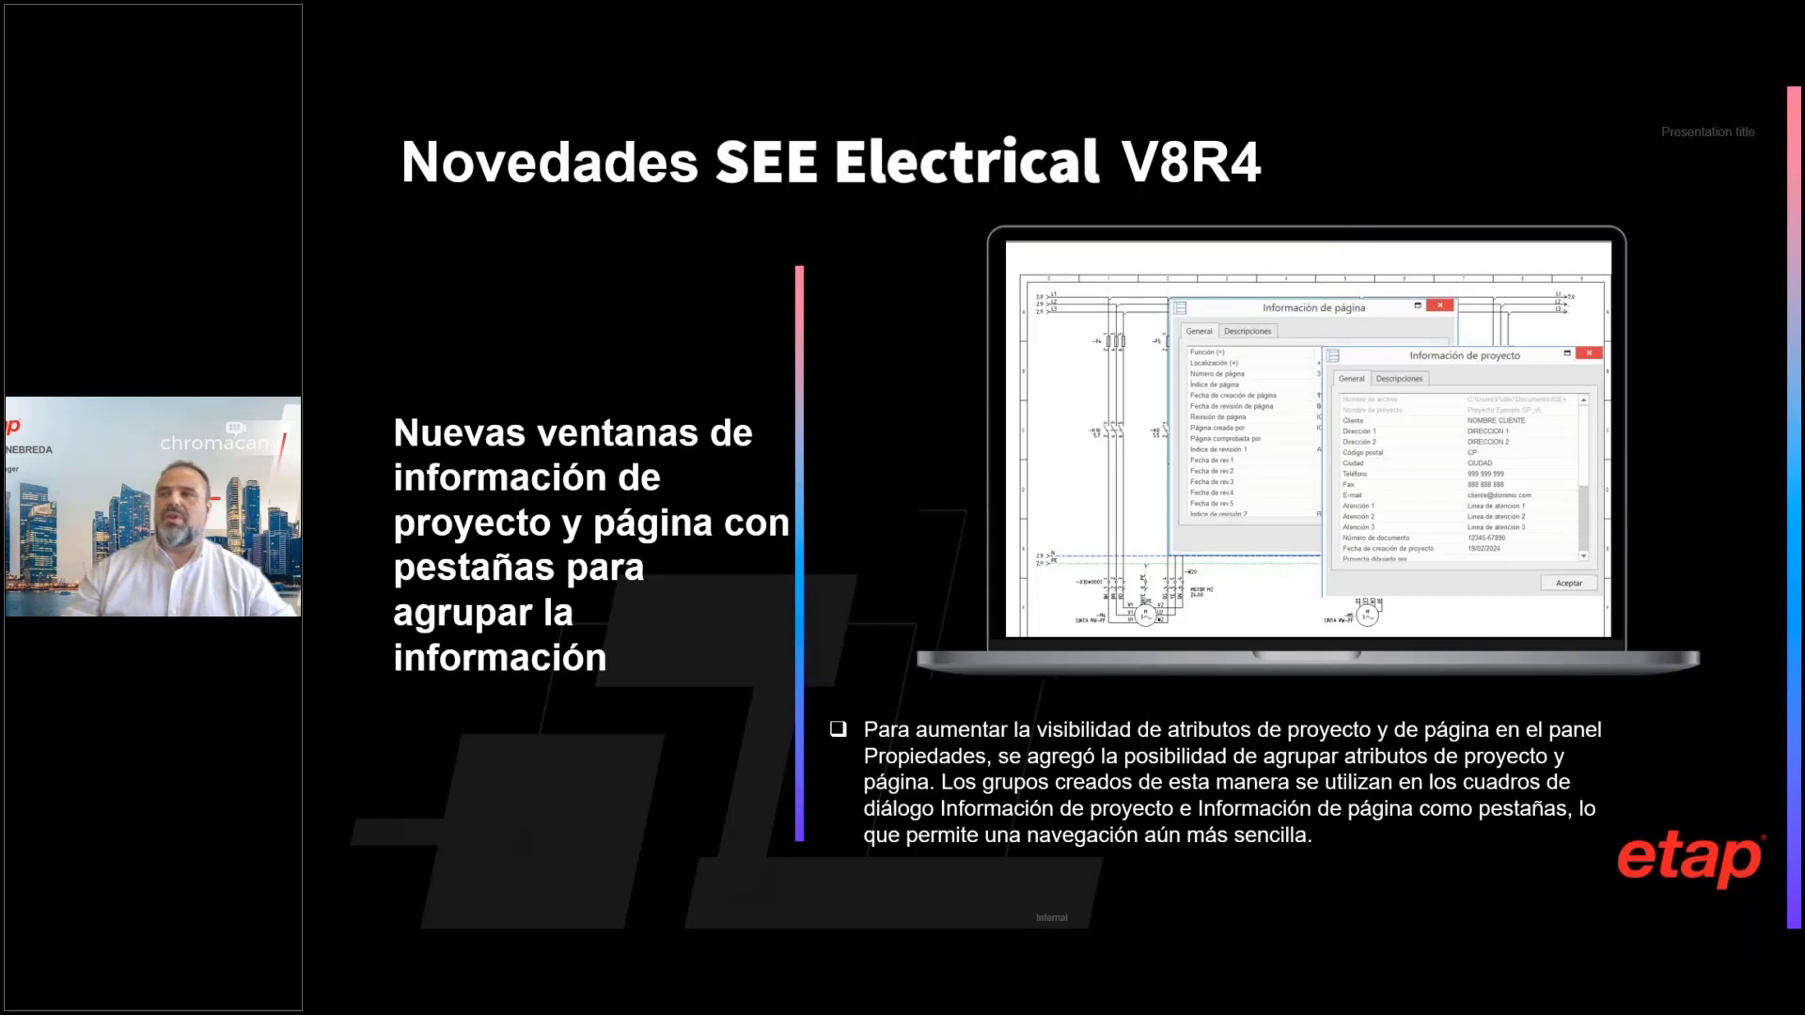
pyautogui.hotkey('alt', 'Tab')
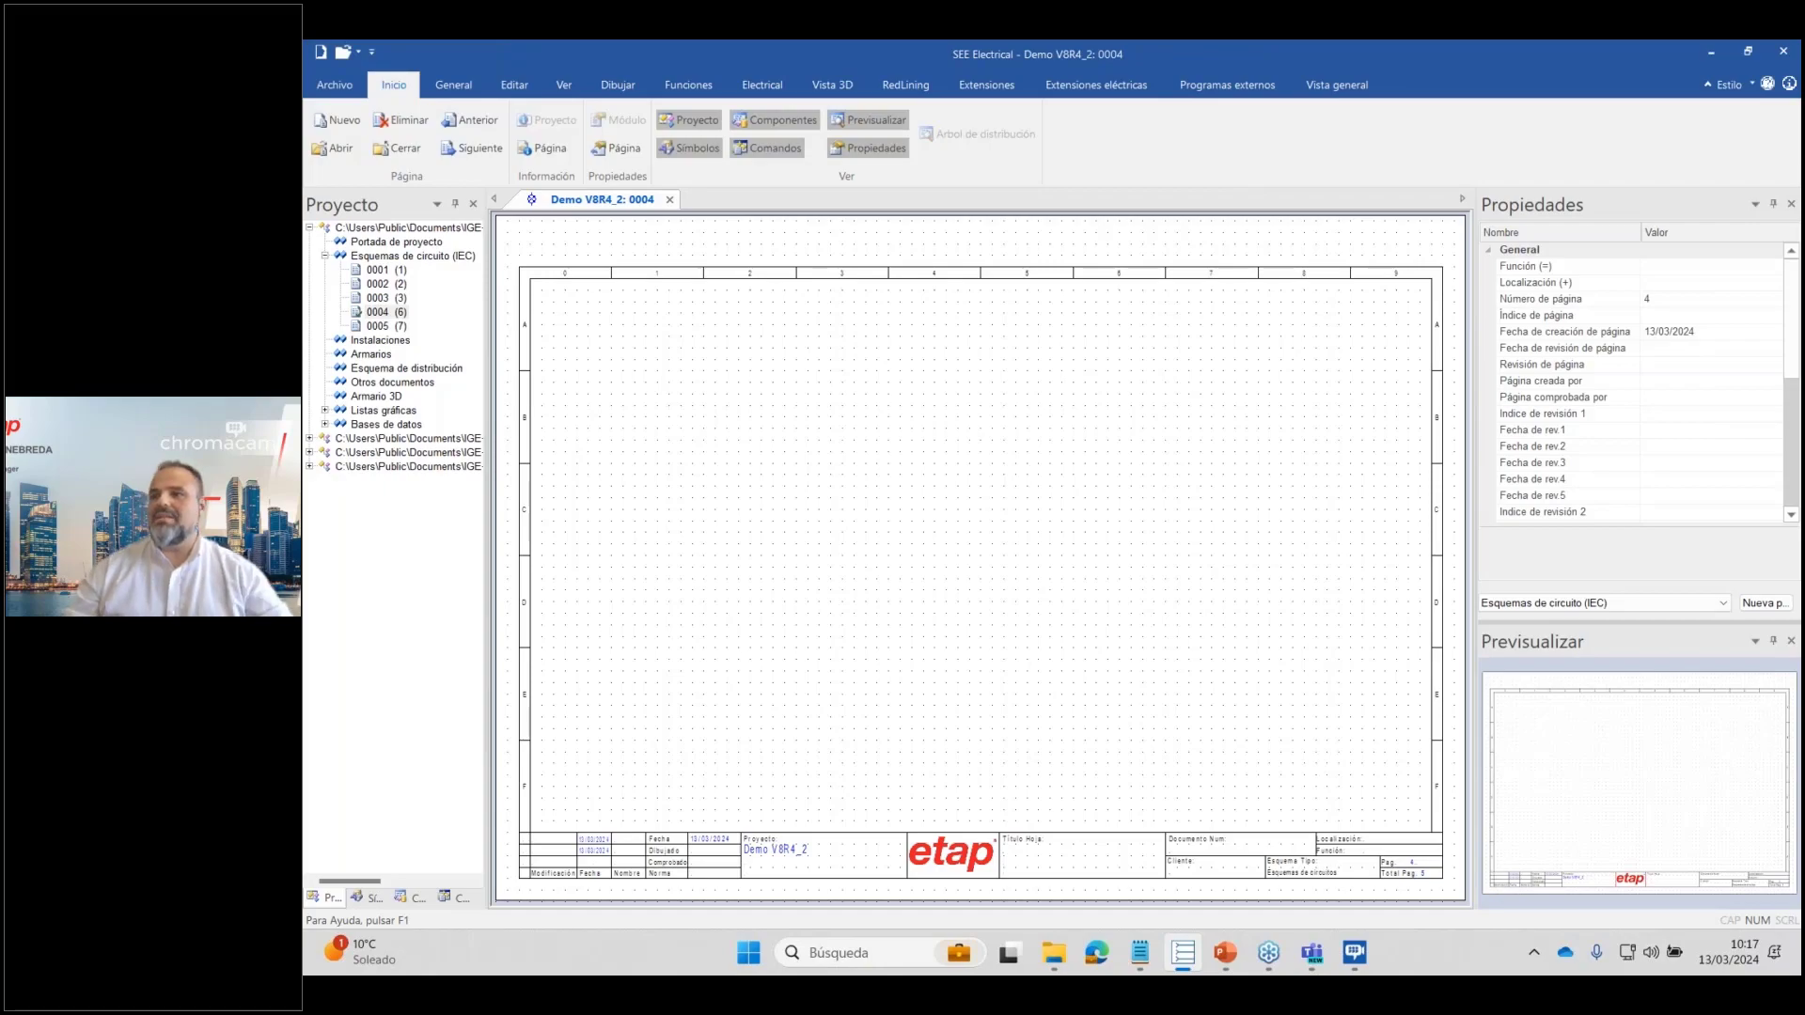
pyautogui.hotkey('alt', 'Tab')
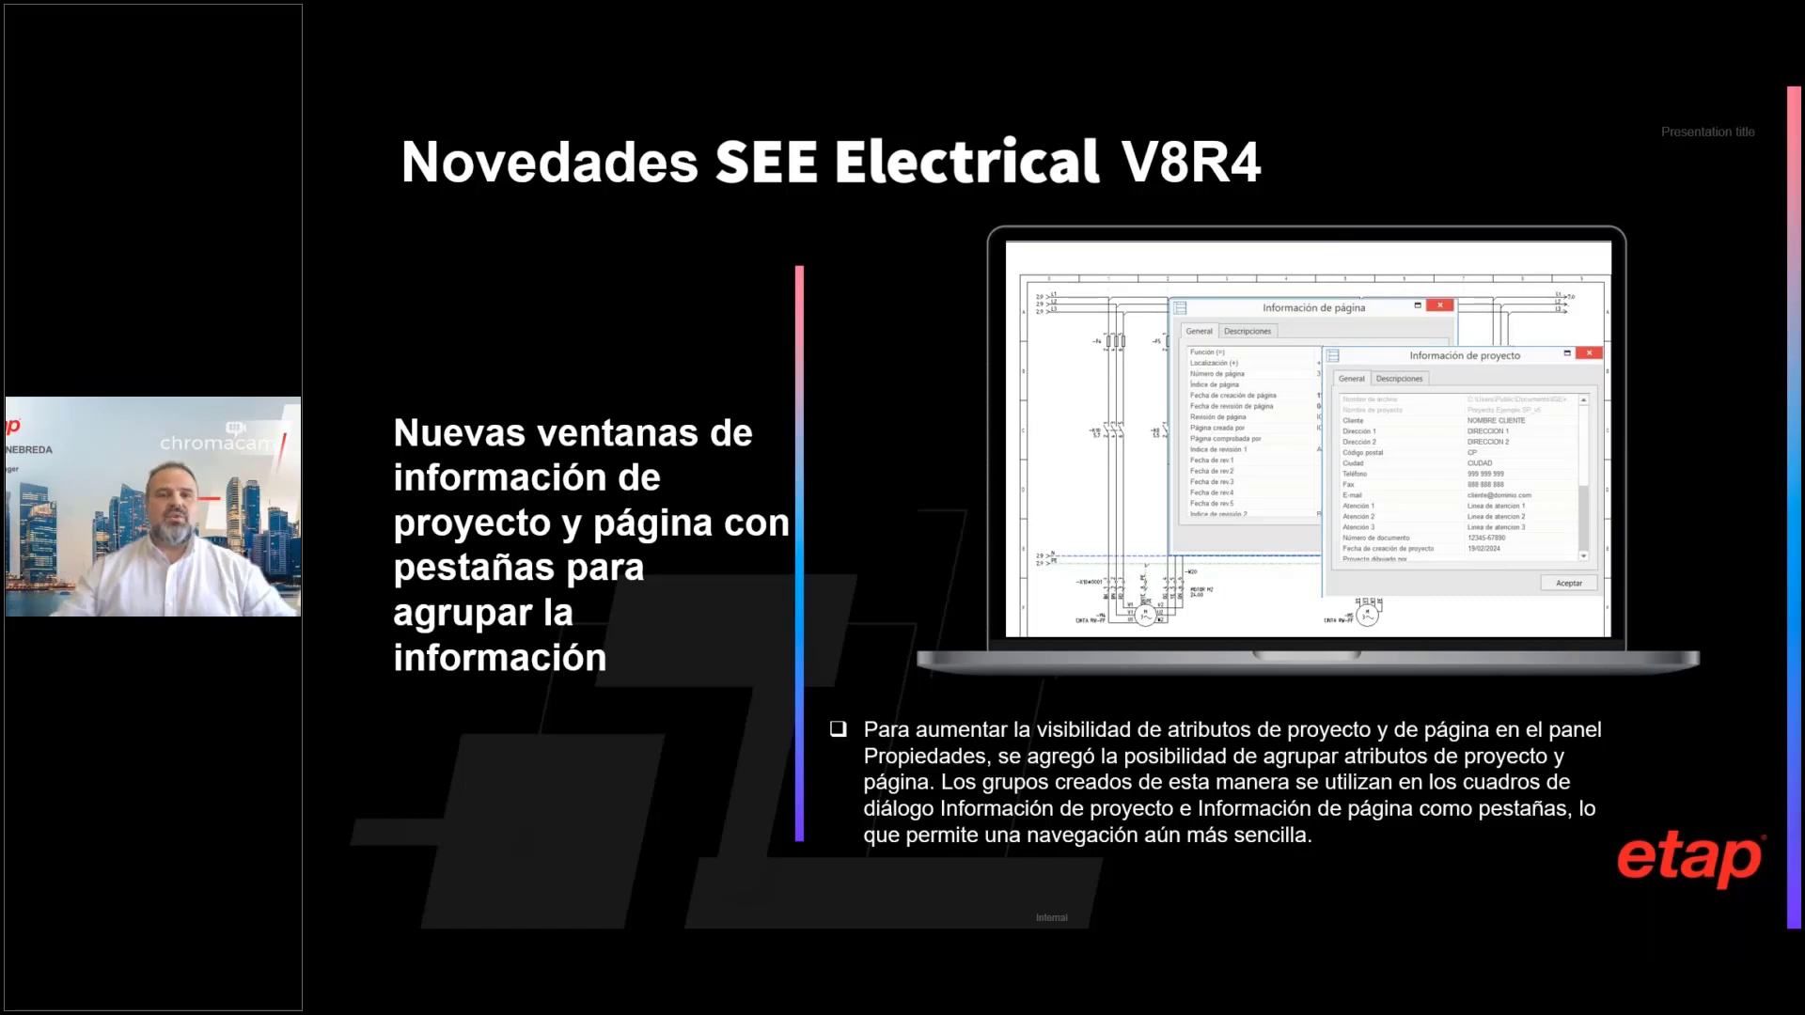
pyautogui.hotkey('alt', 'Tab')
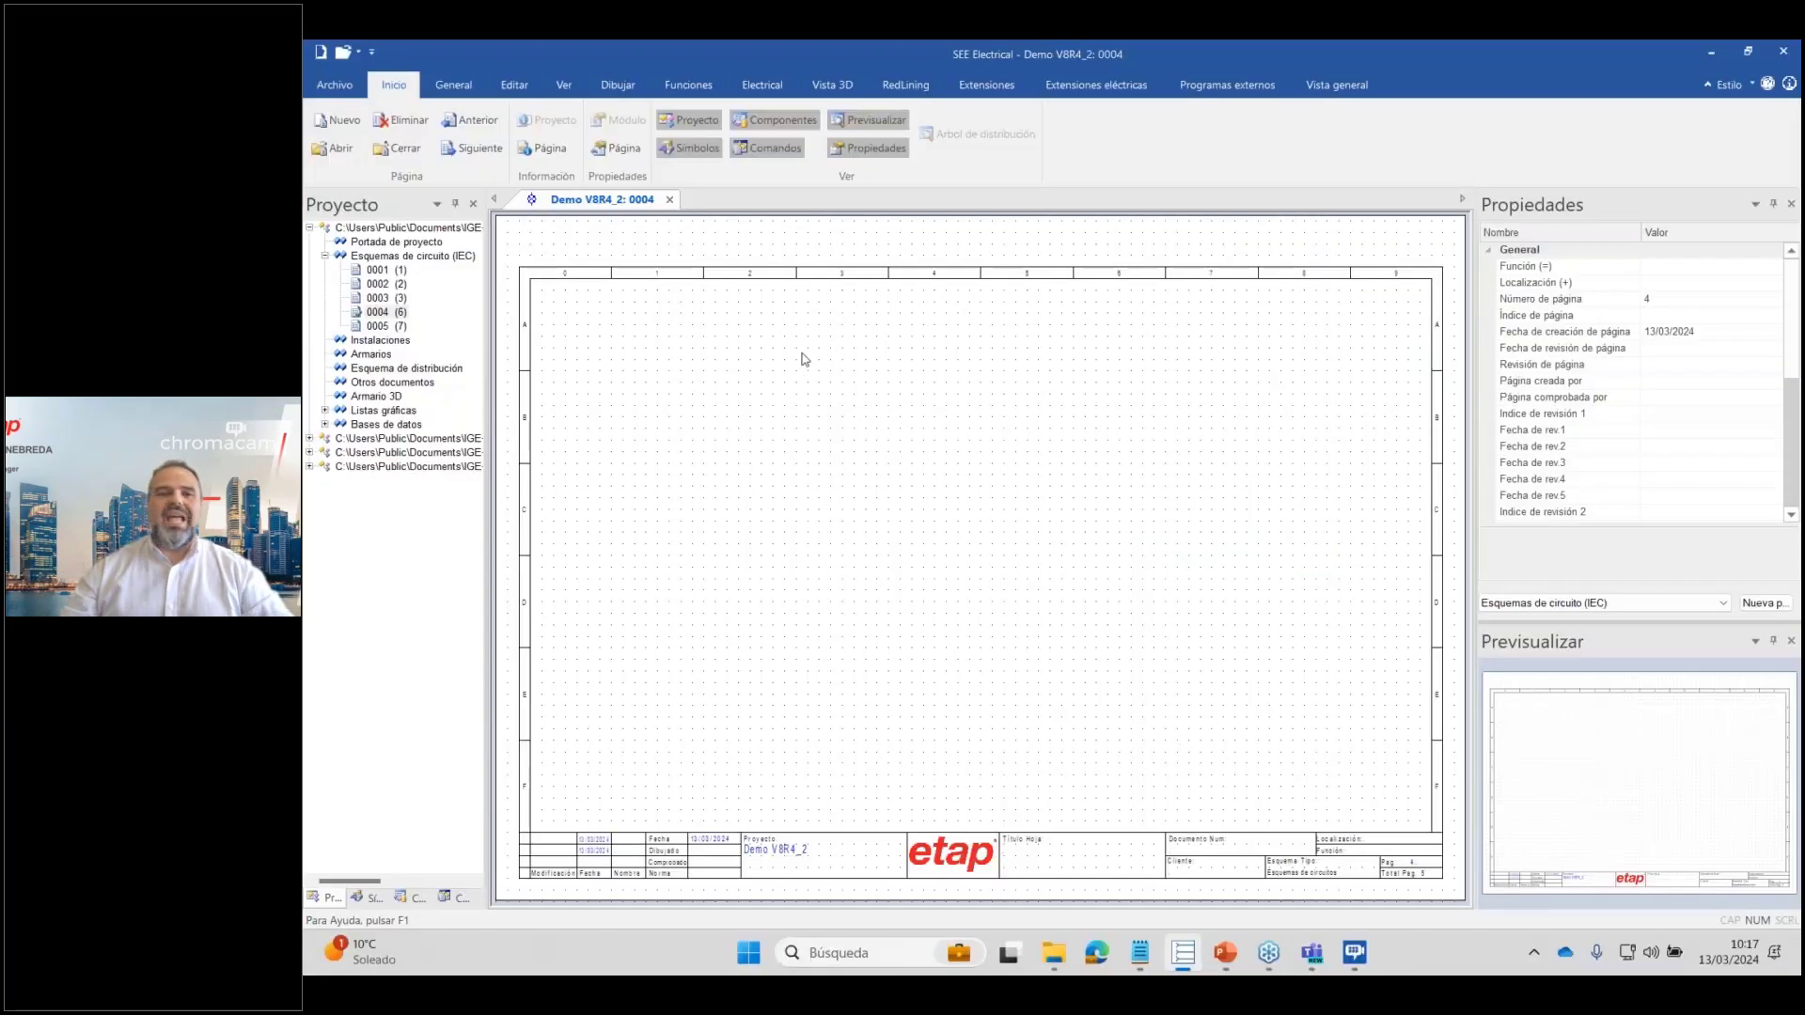
# Examine the General and Descripciones attributes in the project information of Demo V8R4_2, then close it.
pyautogui.rightClick(436, 235)
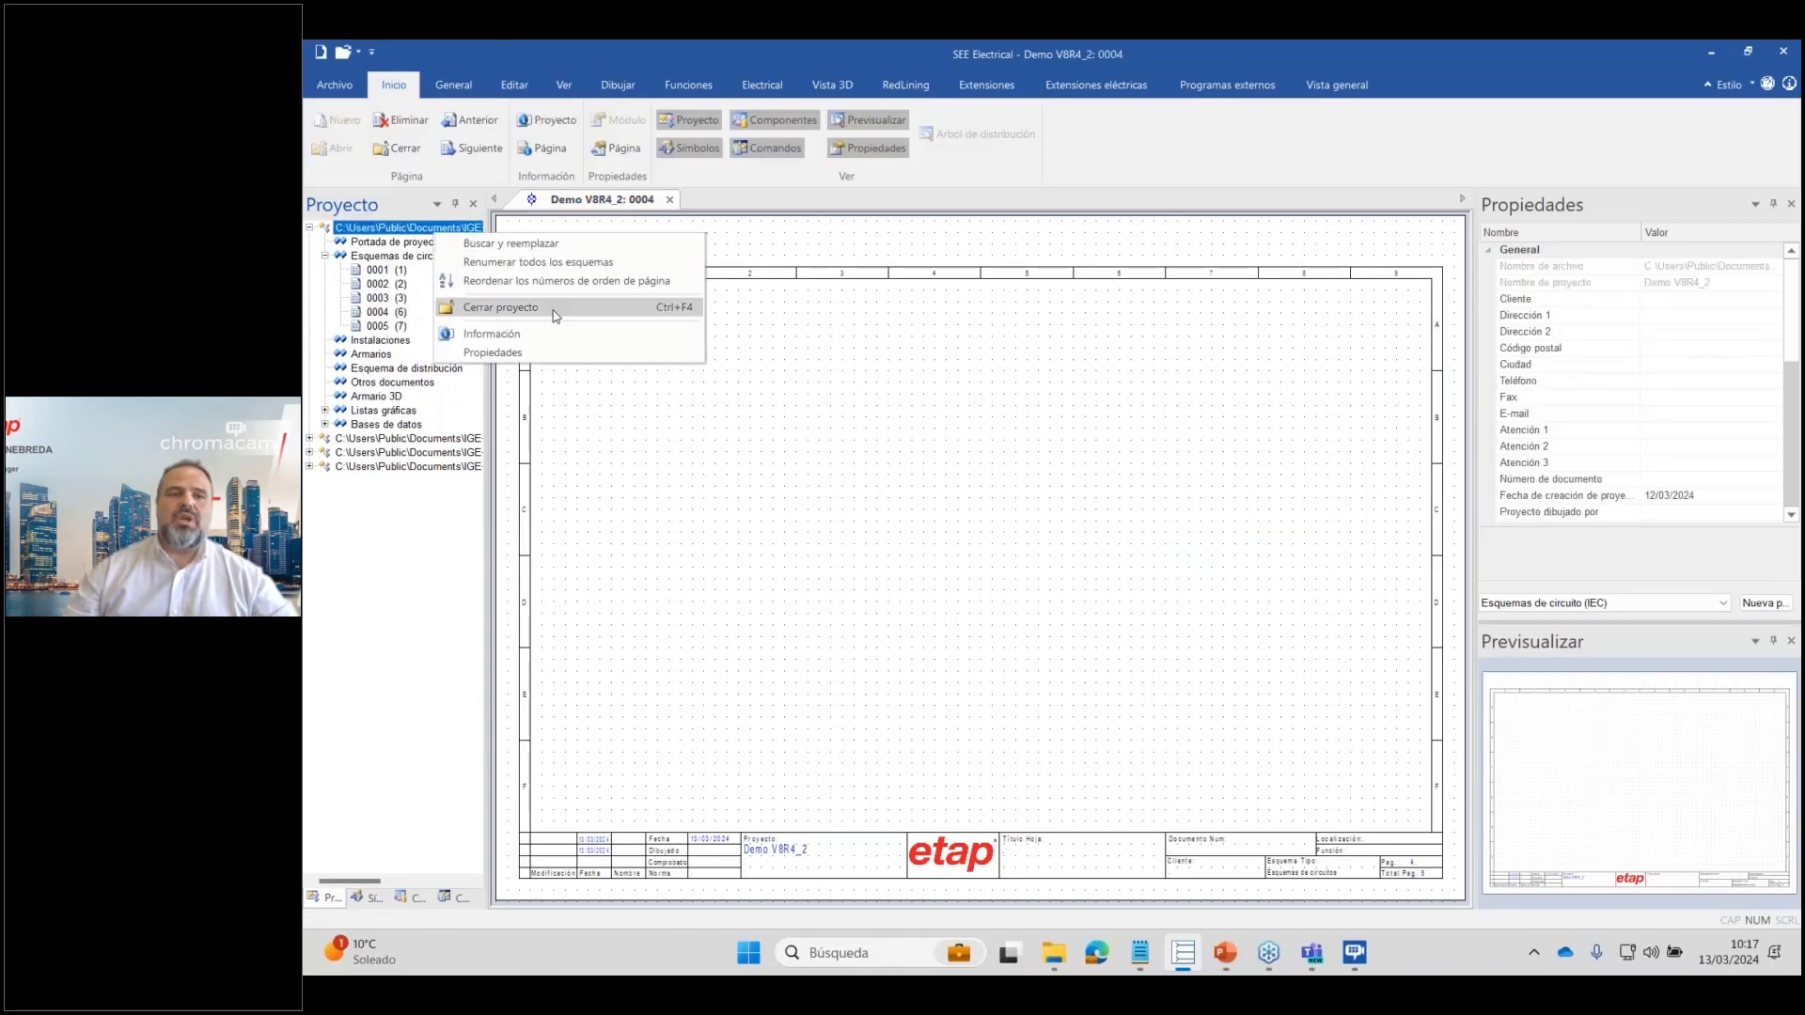
pyautogui.click(550, 337)
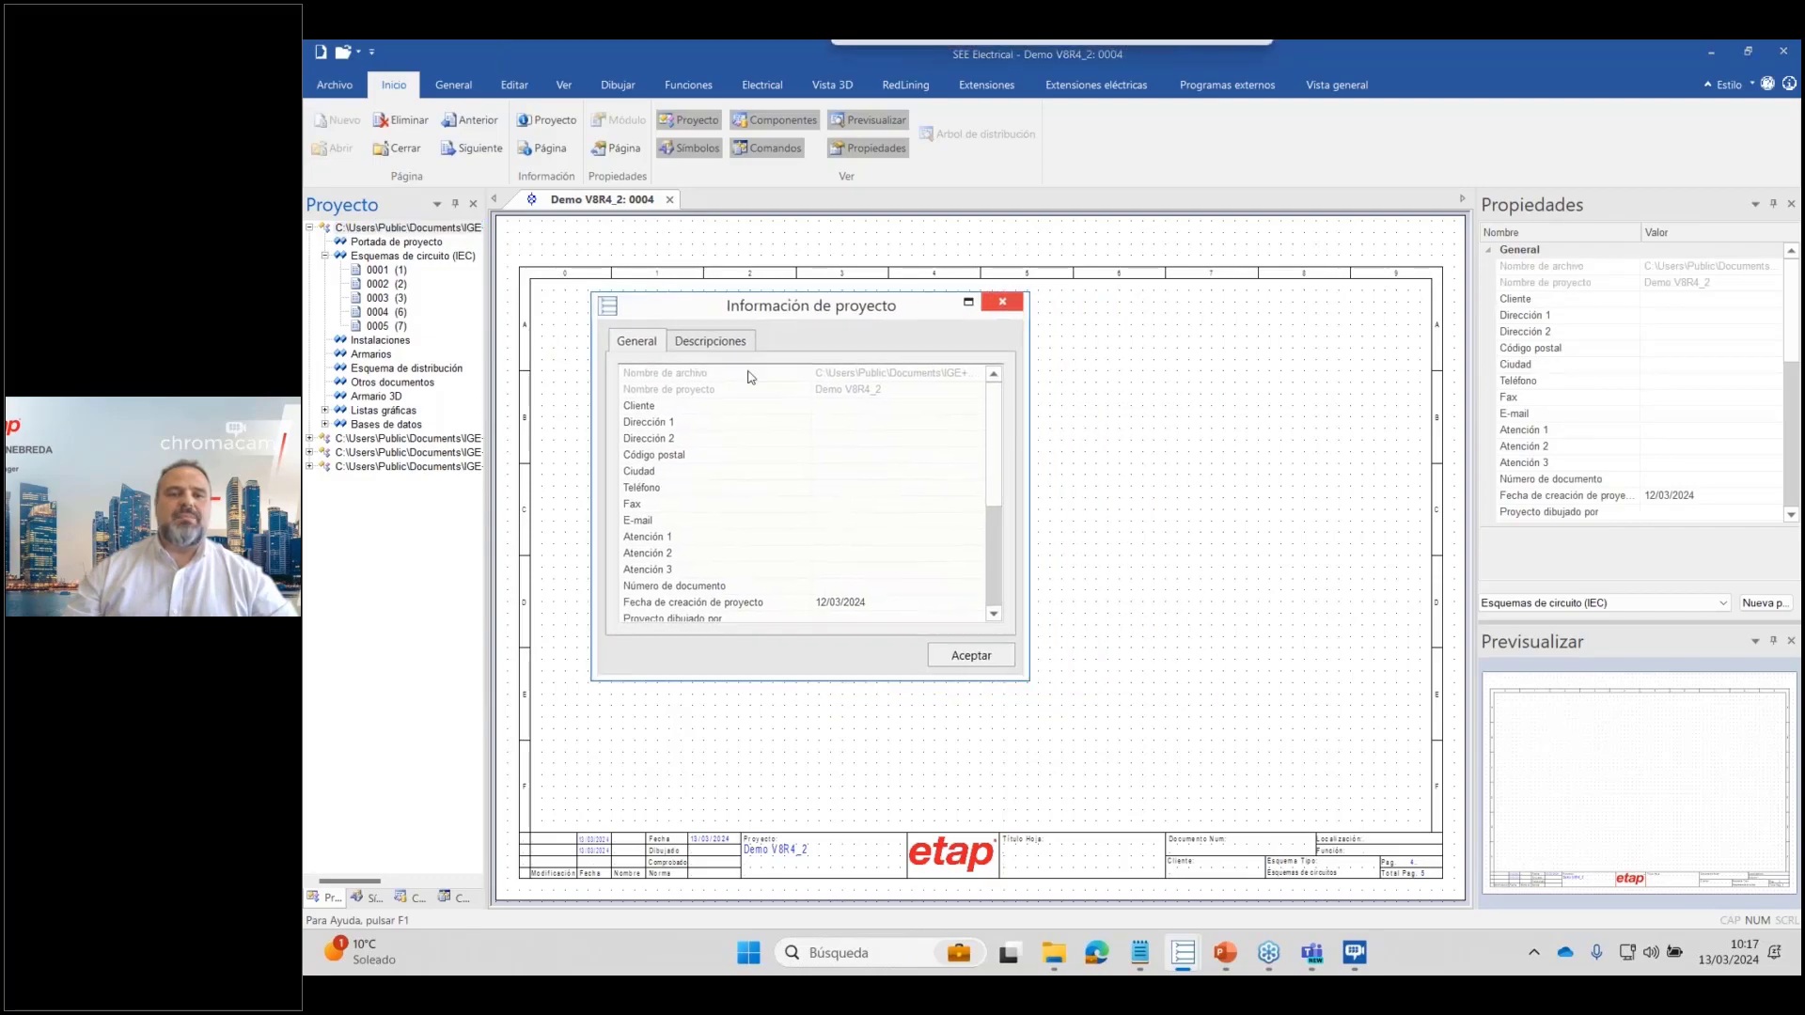
pyautogui.click(708, 346)
pyautogui.click(658, 342)
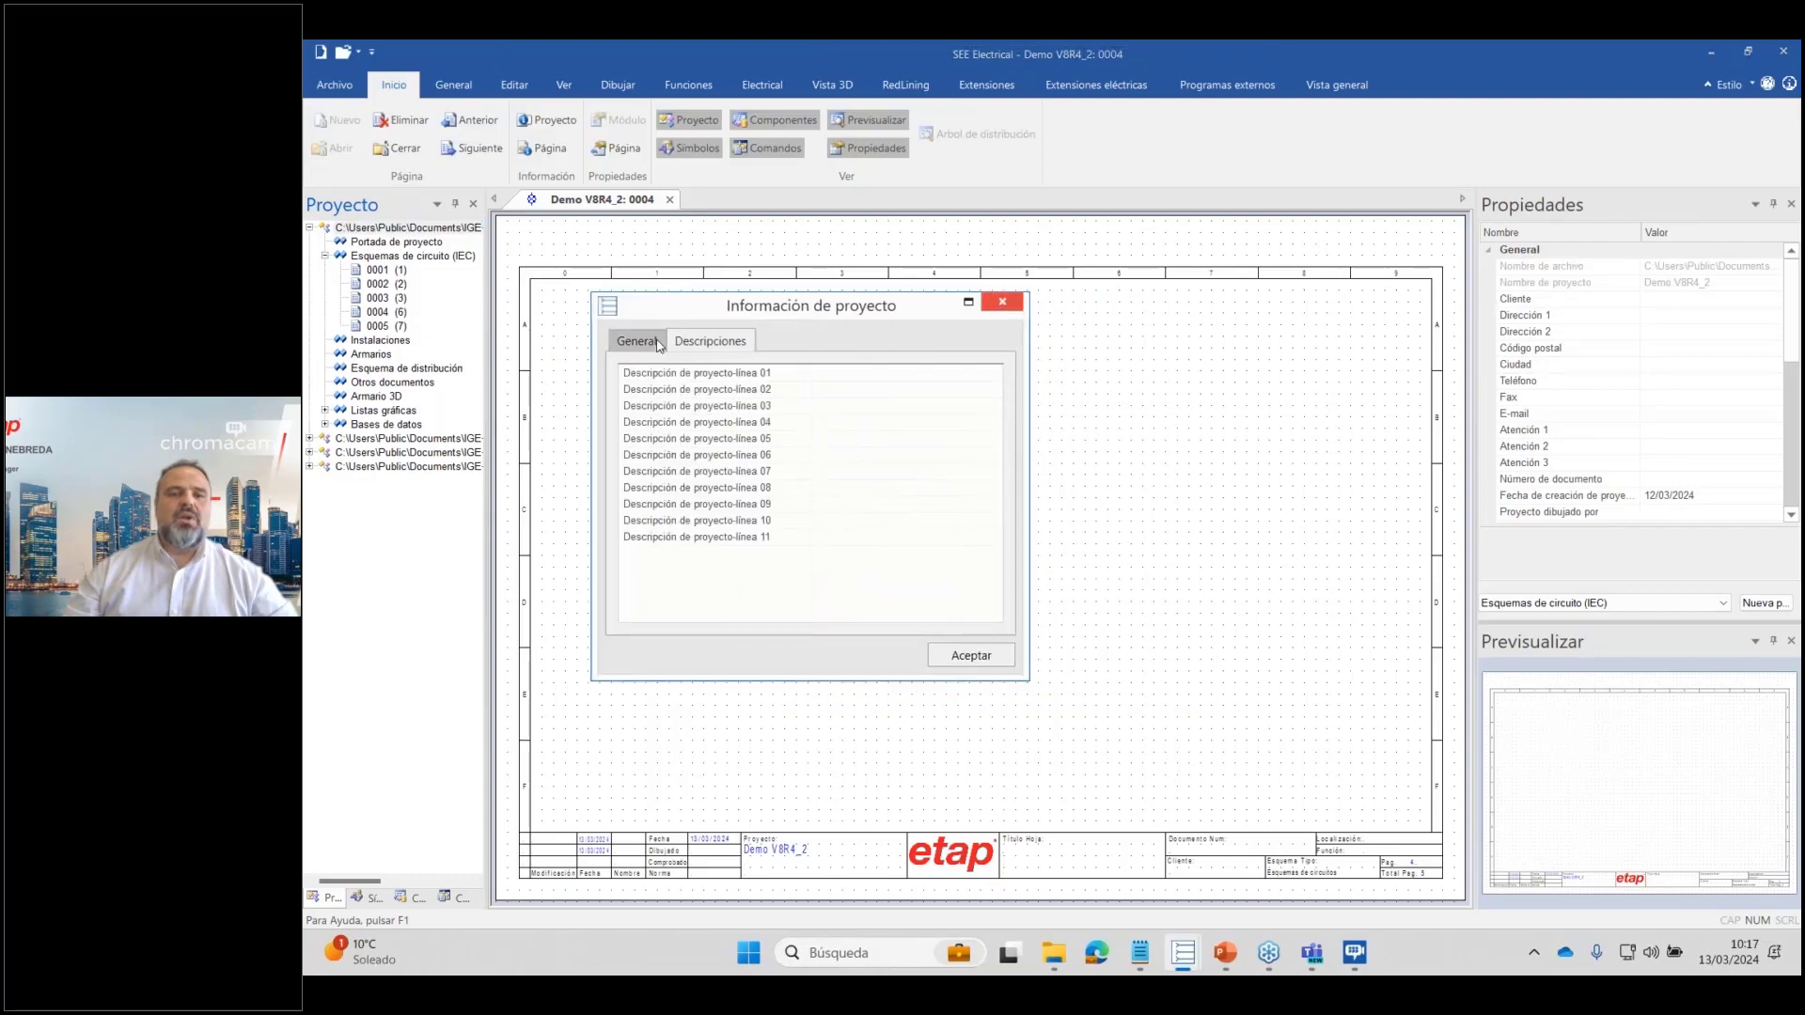
pyautogui.click(714, 348)
pyautogui.click(660, 345)
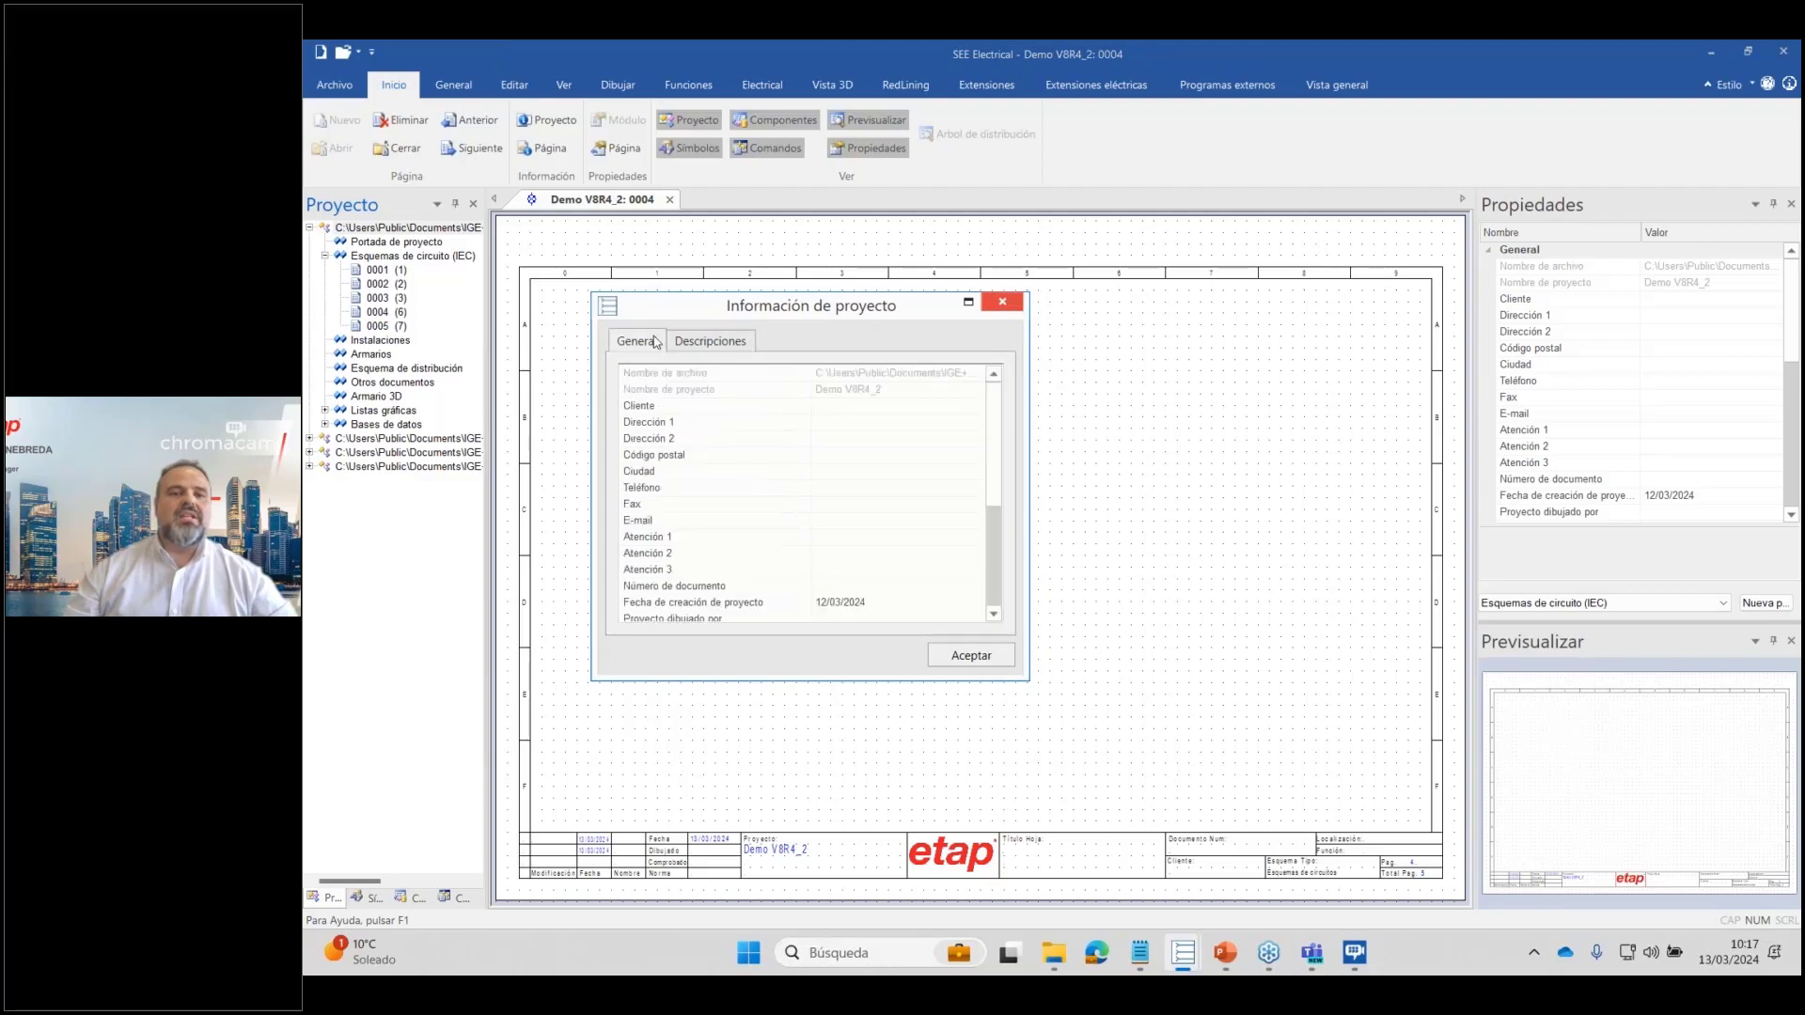
pyautogui.scroll(-4, 994, 468)
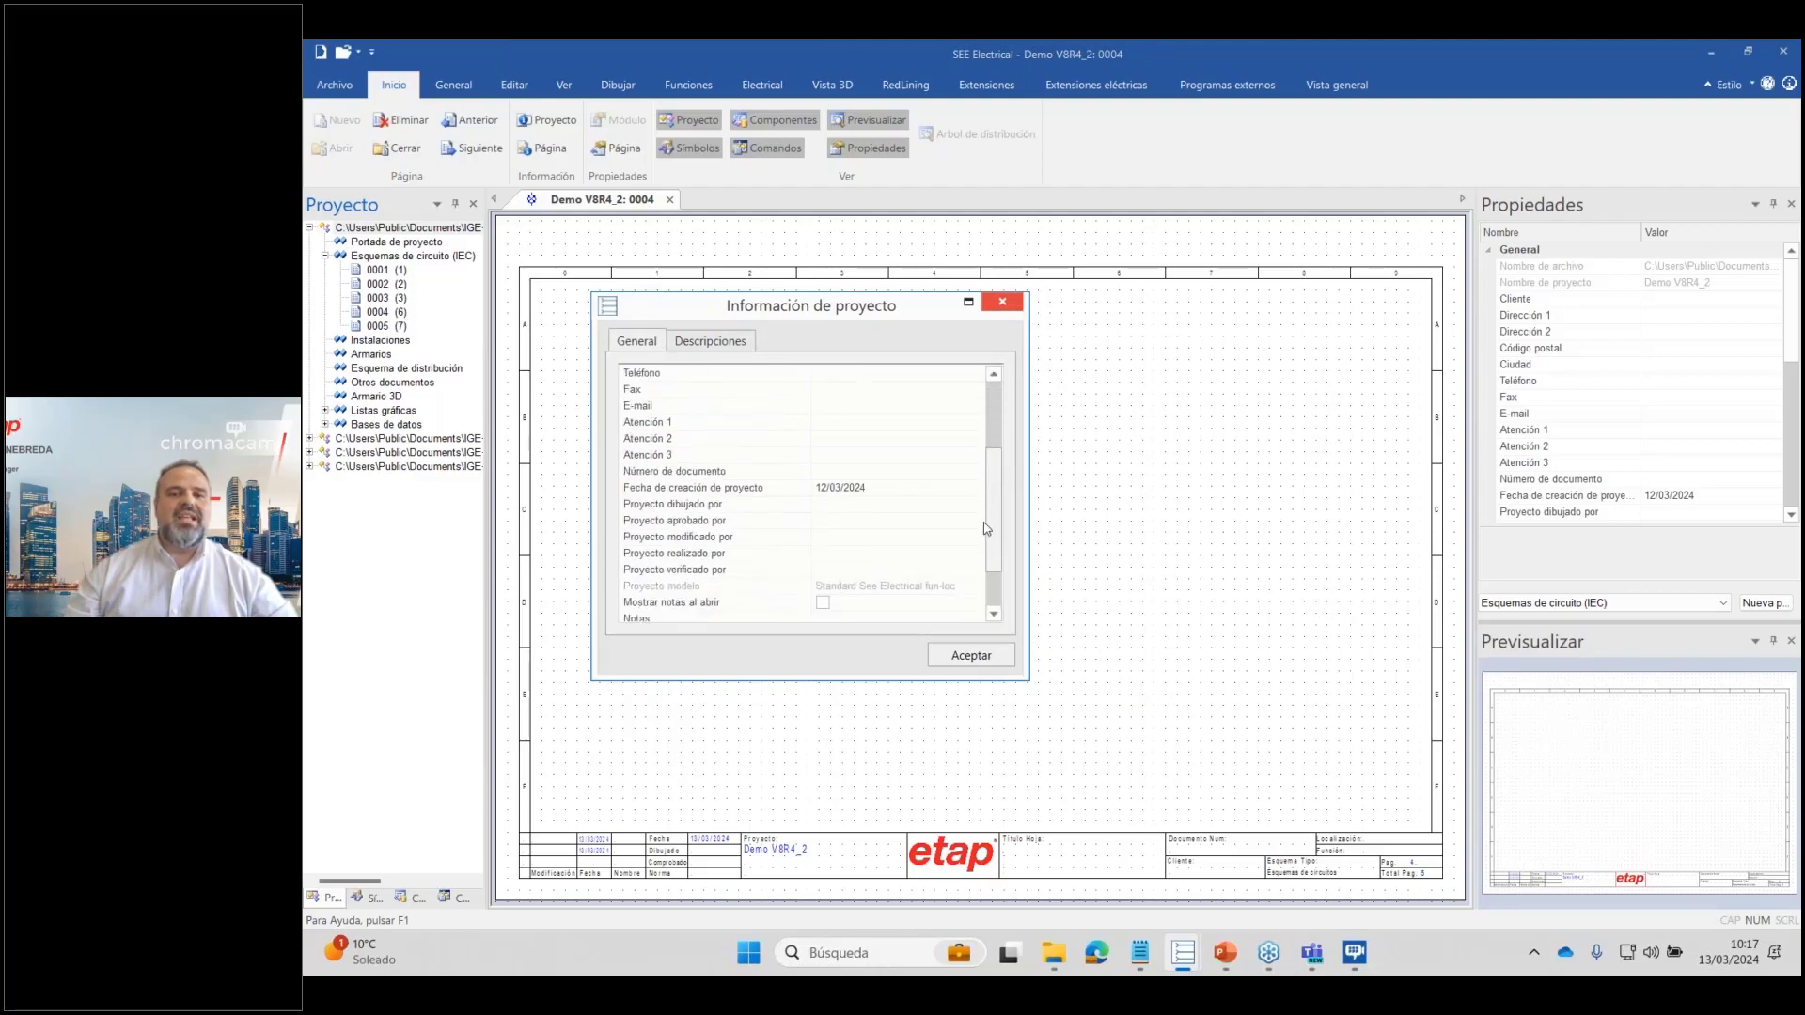
pyautogui.click(971, 655)
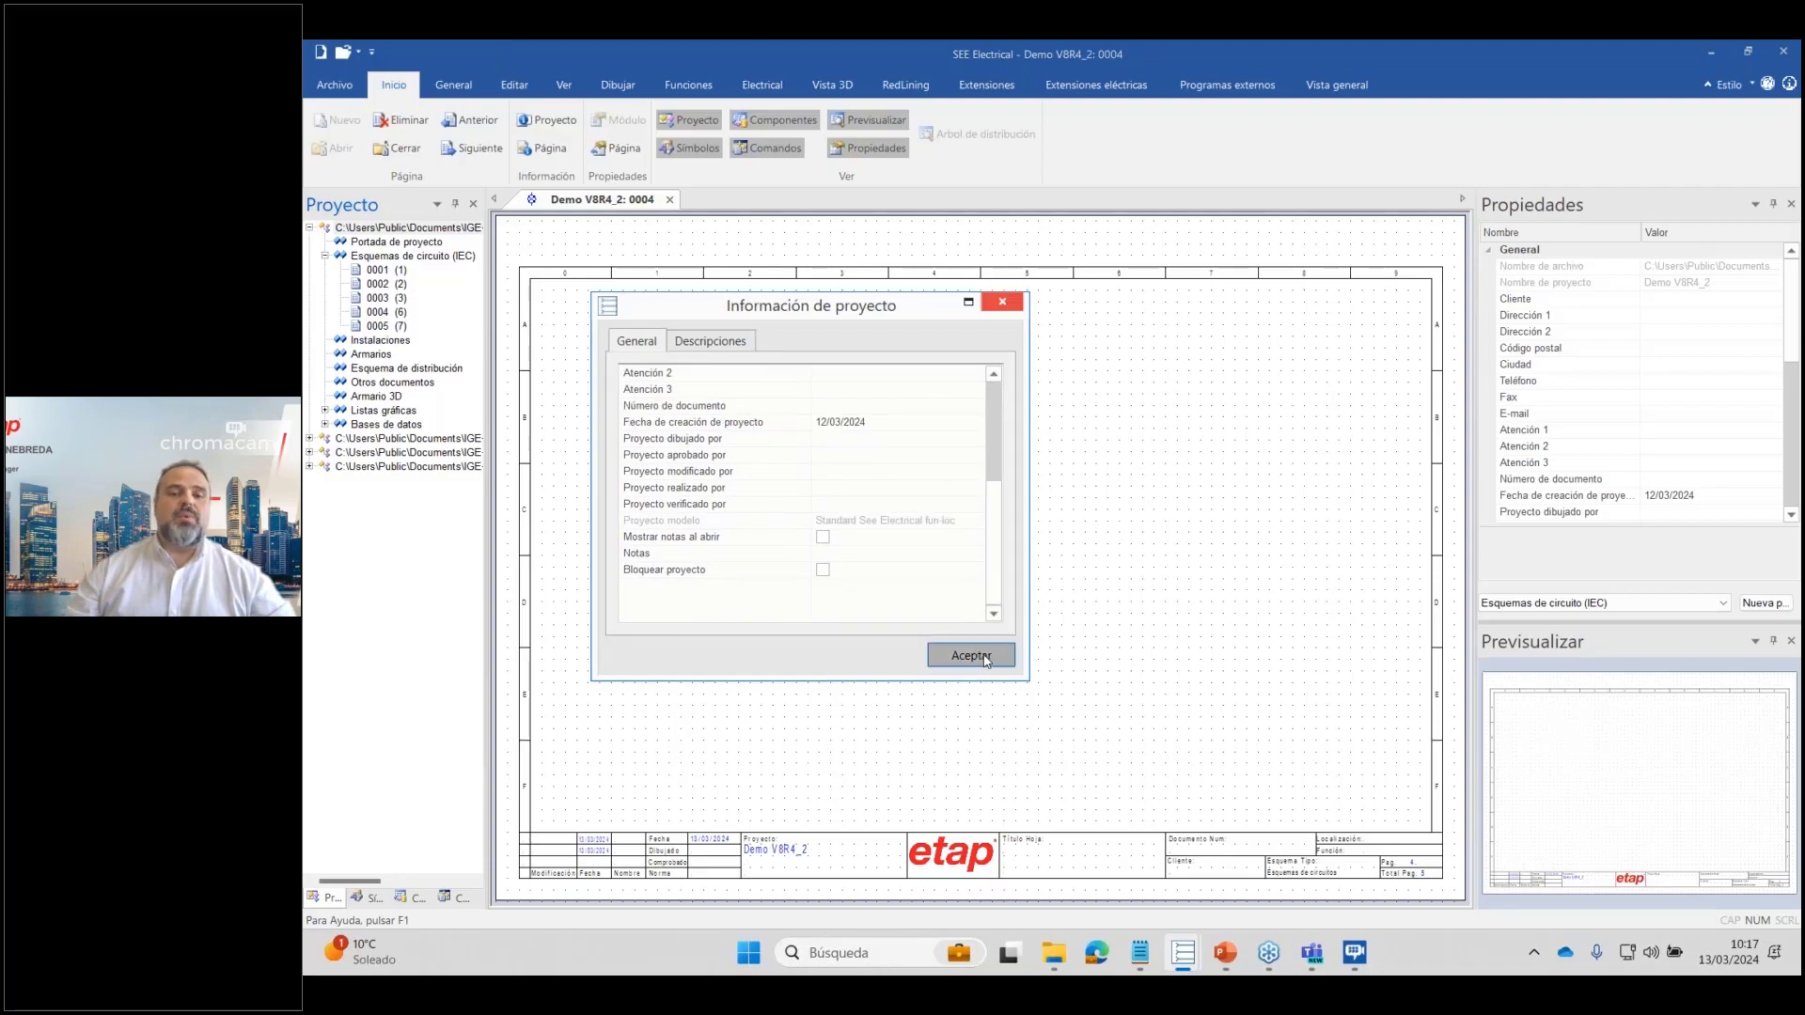
# In the page information of page 0004, set page description line 01 to "Demo" and check it in the title block.
pyautogui.rightClick(1054, 598)
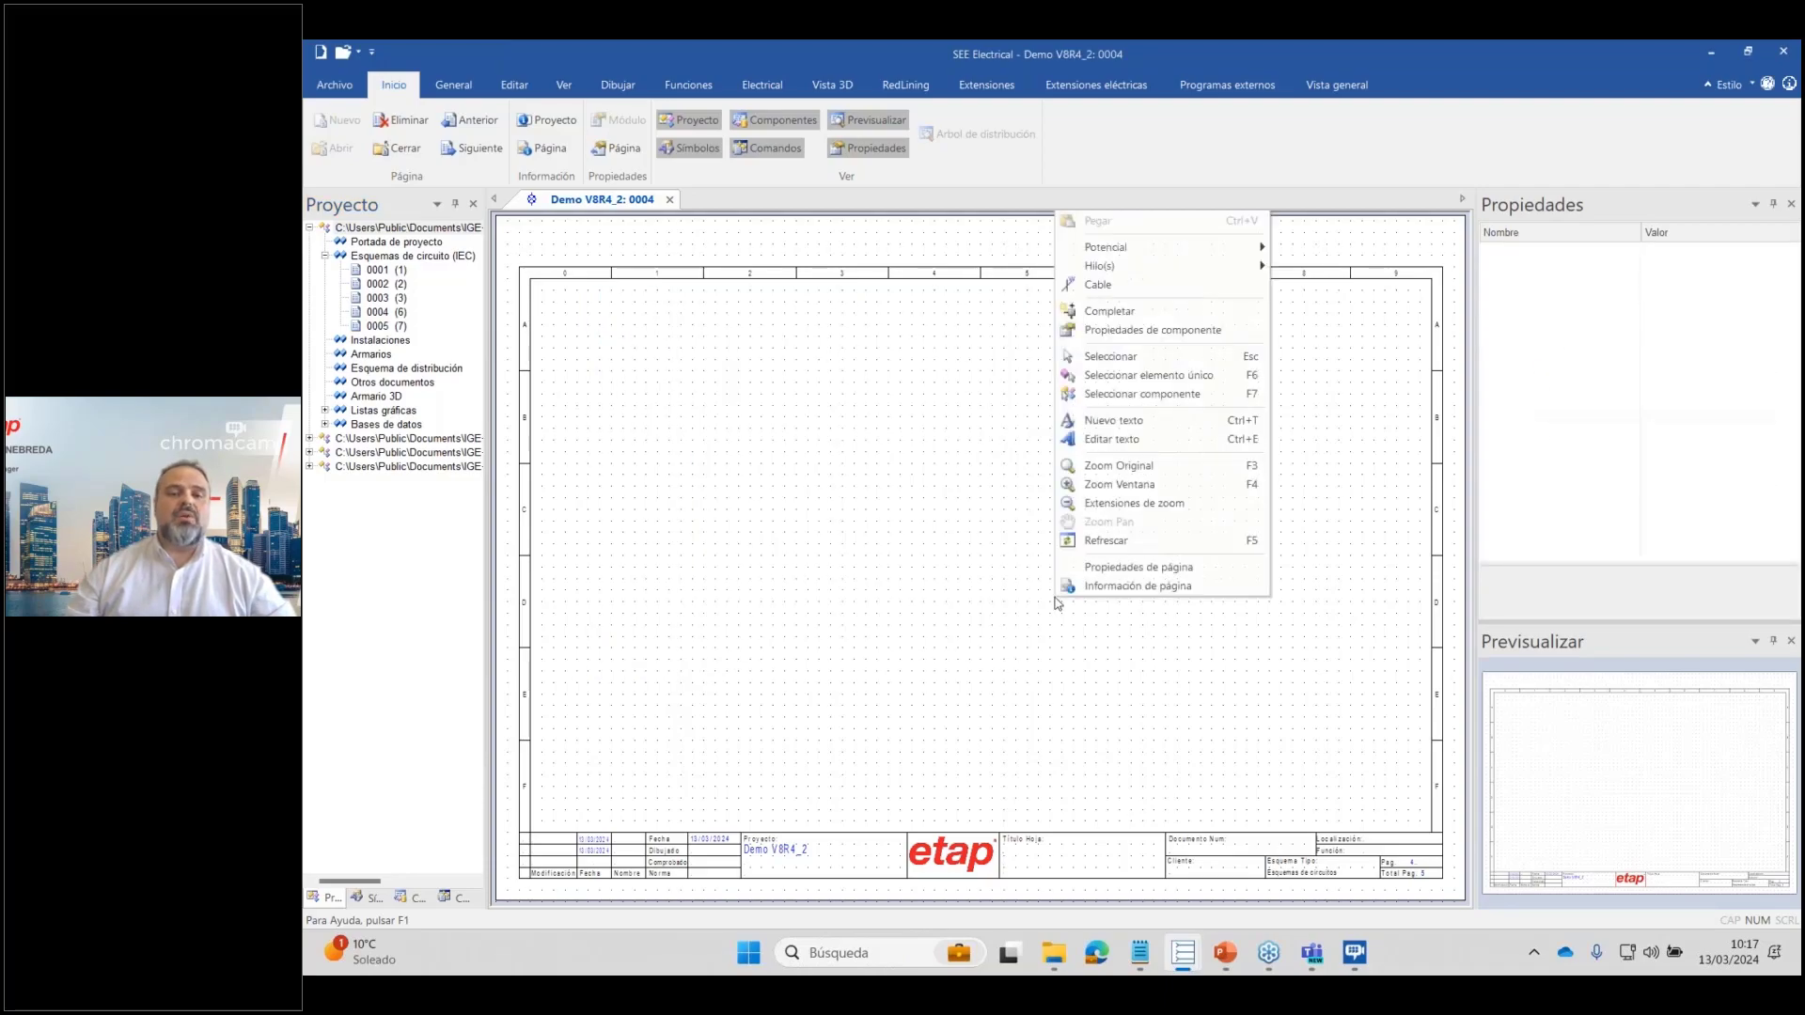
pyautogui.click(1175, 584)
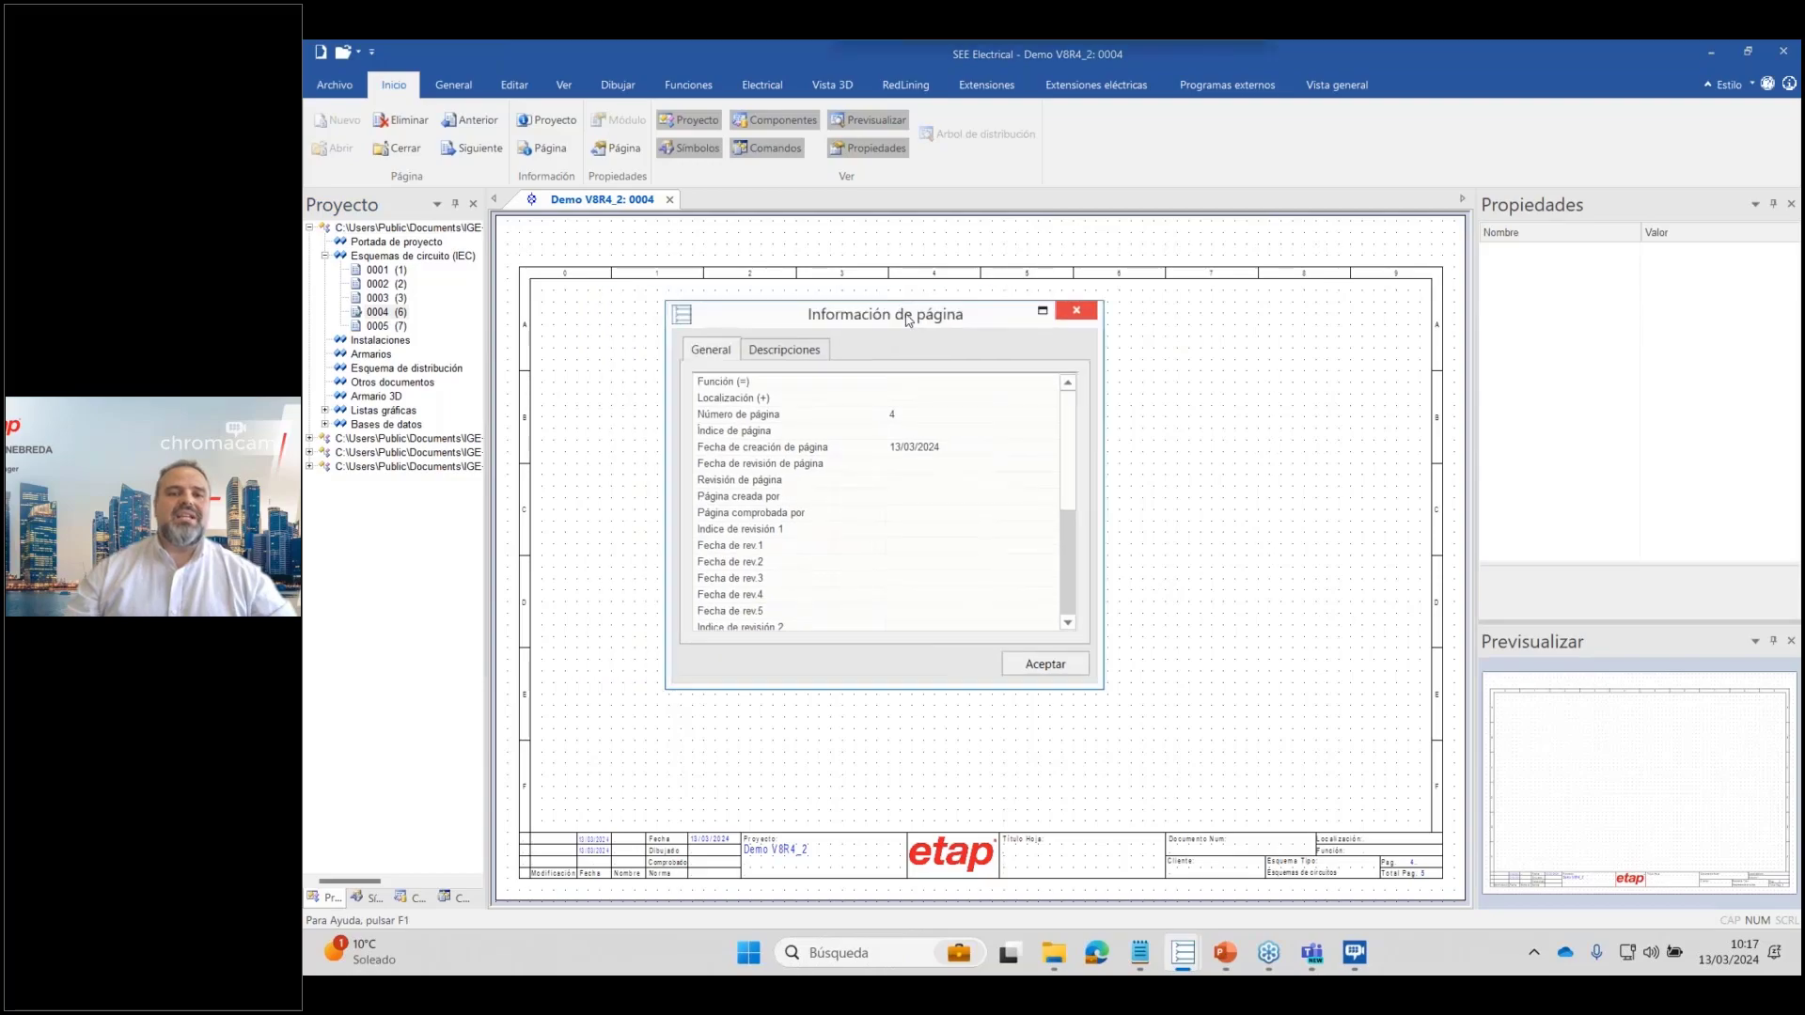
pyautogui.moveTo(908, 319); pyautogui.dragTo(1112, 325)
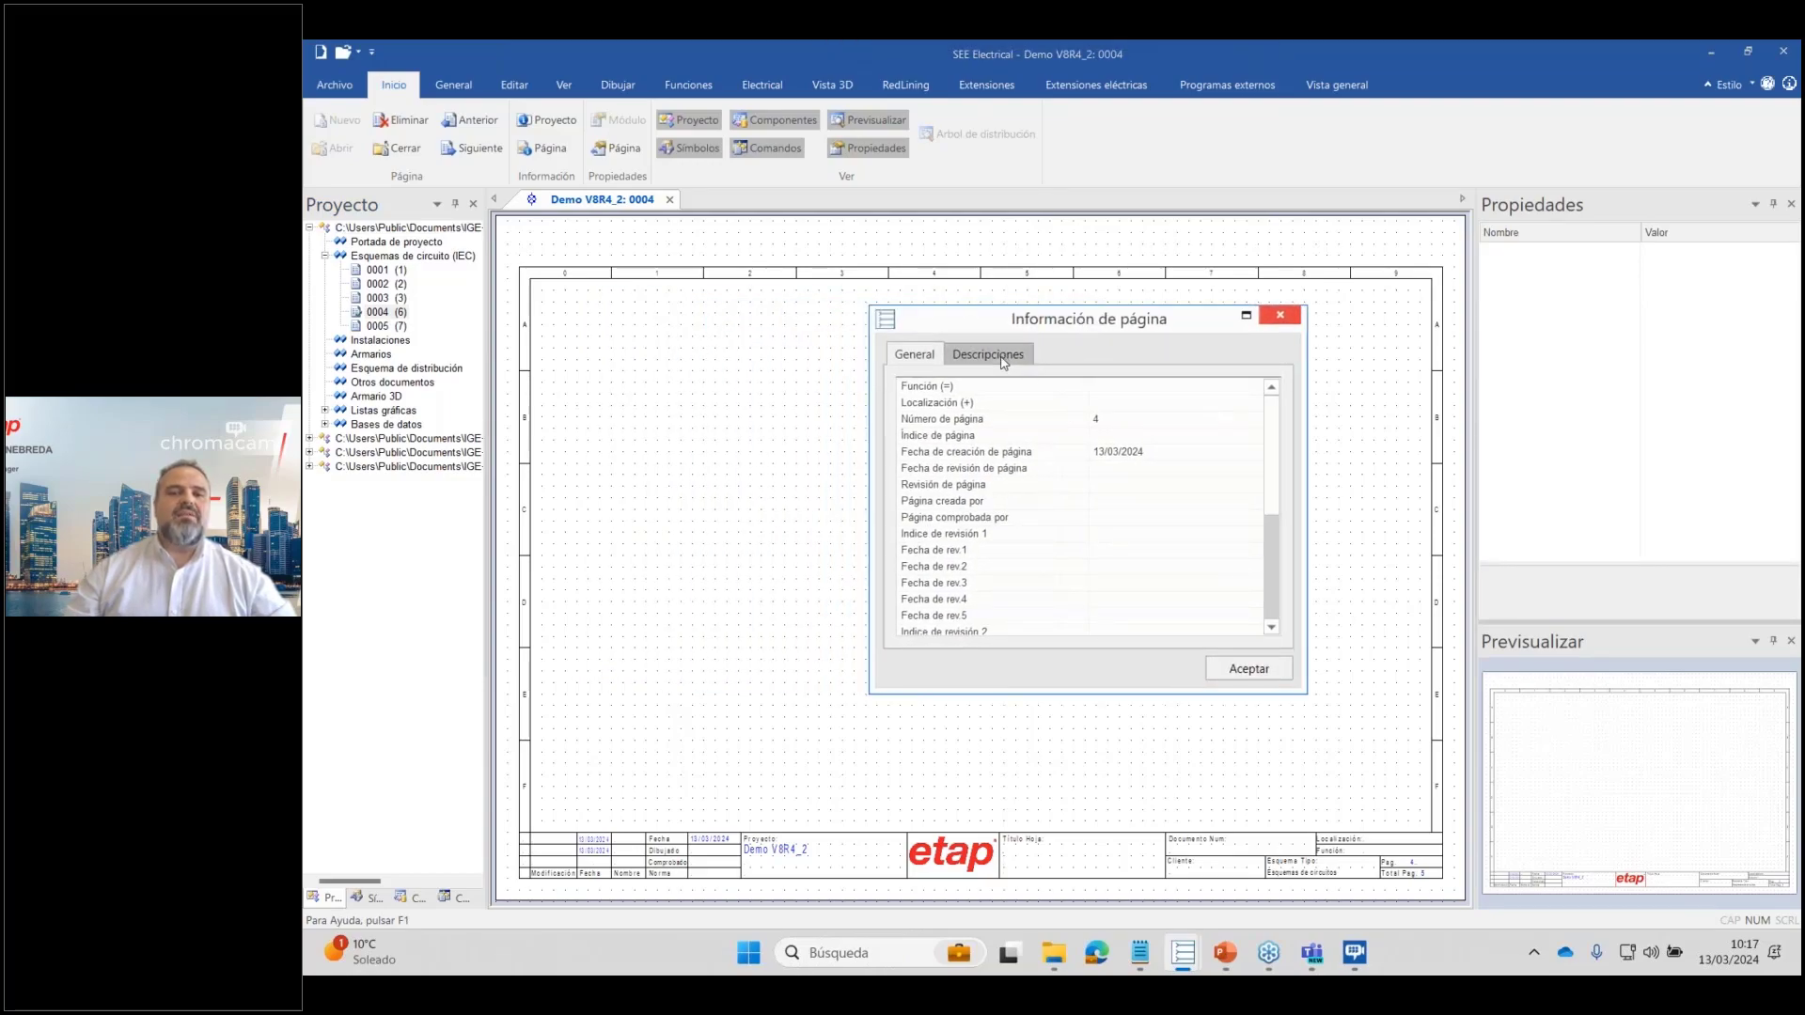
pyautogui.click(998, 357)
pyautogui.click(932, 357)
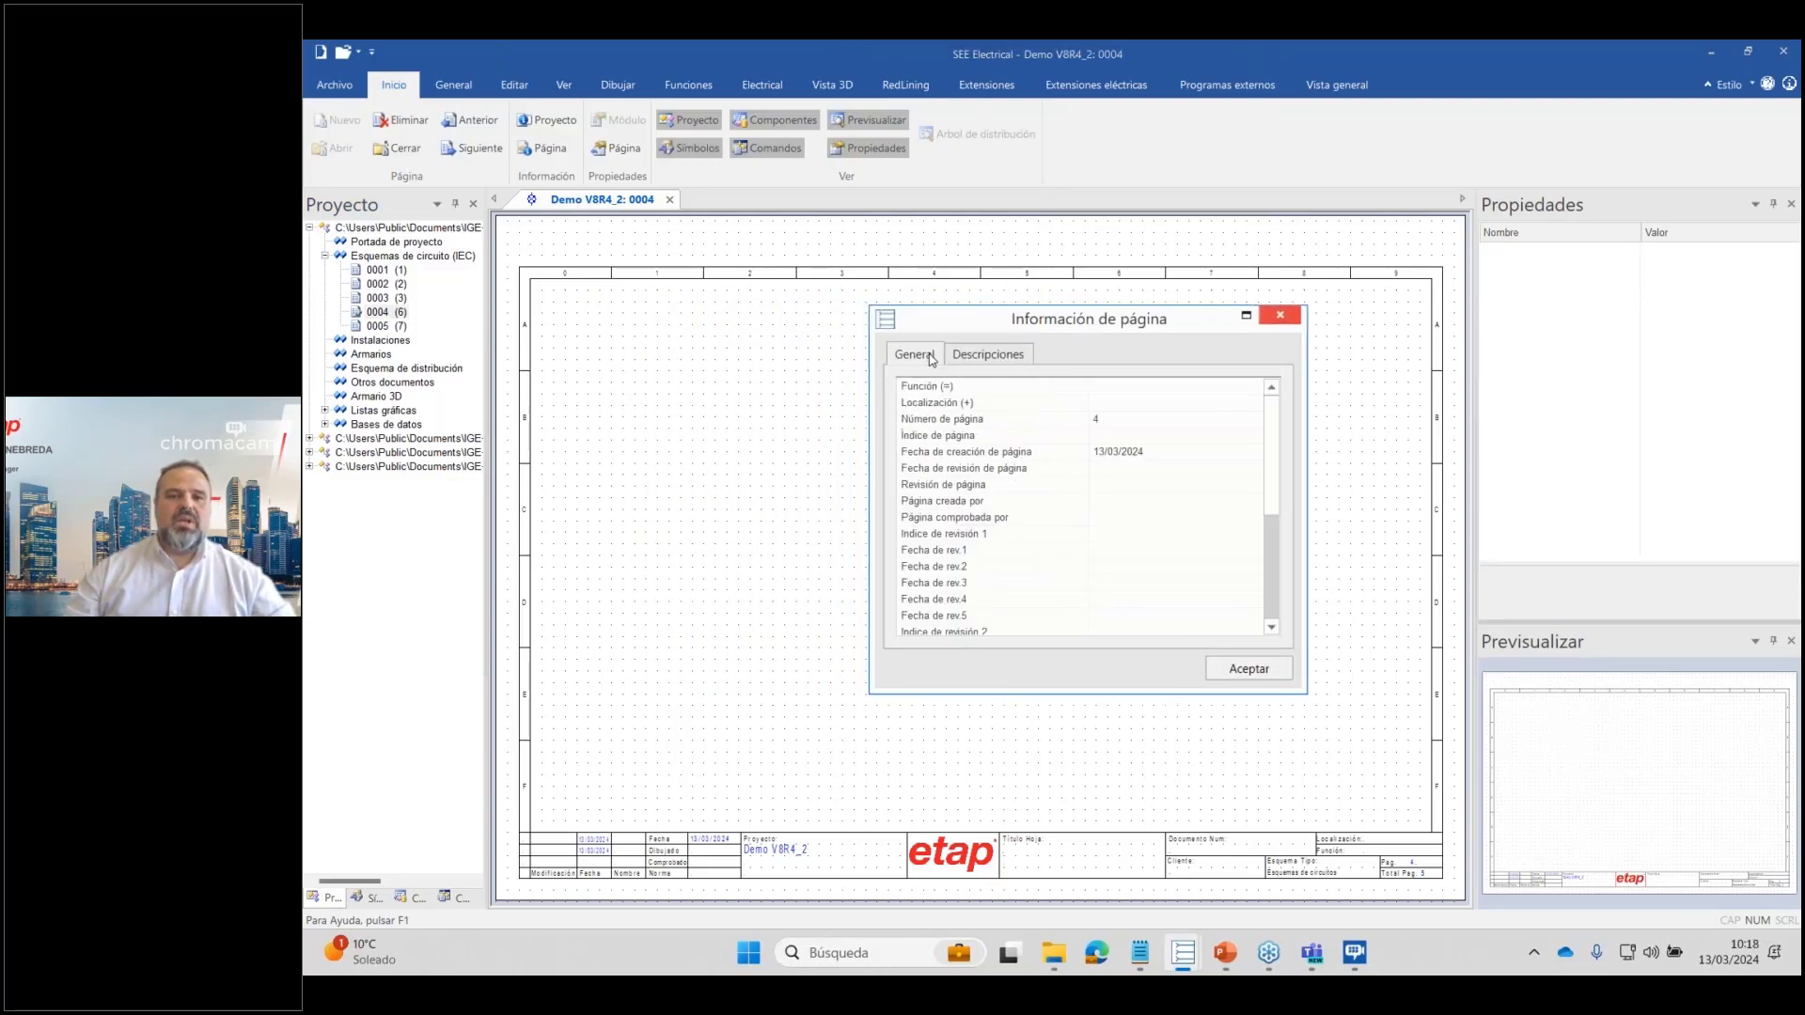
pyautogui.click(1020, 359)
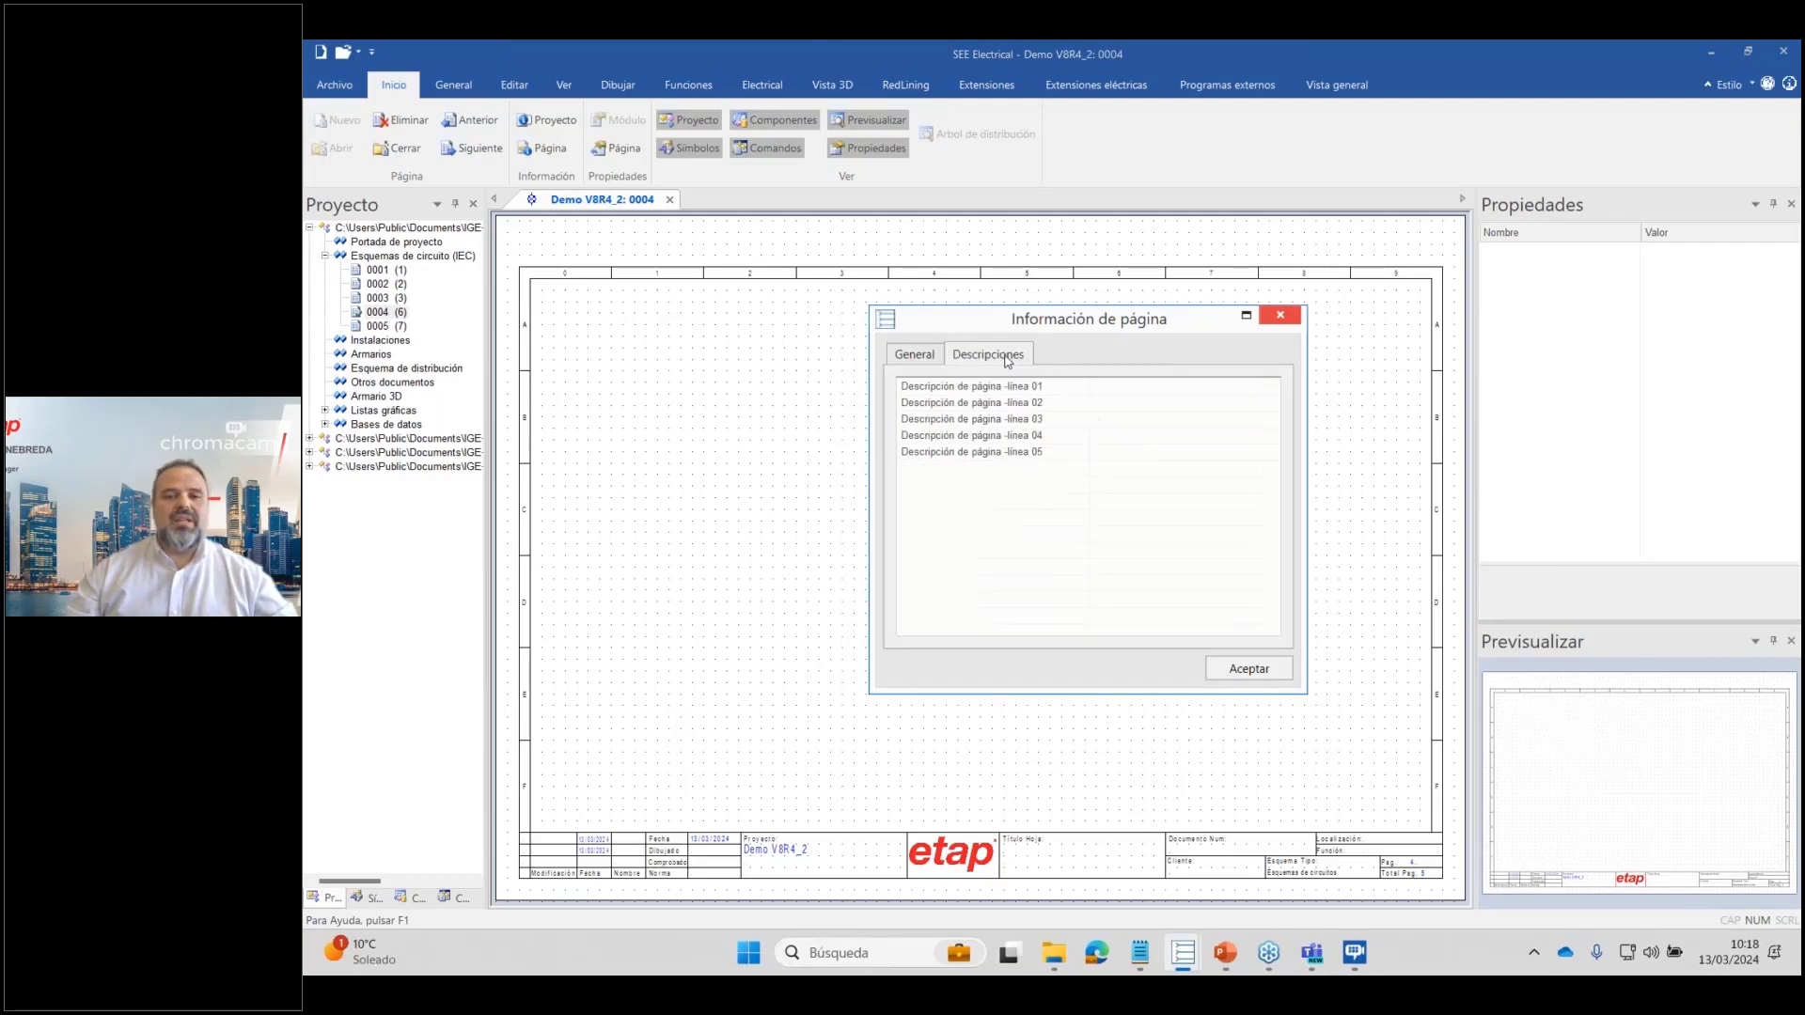
pyautogui.click(1151, 389)
pyautogui.write('demo')
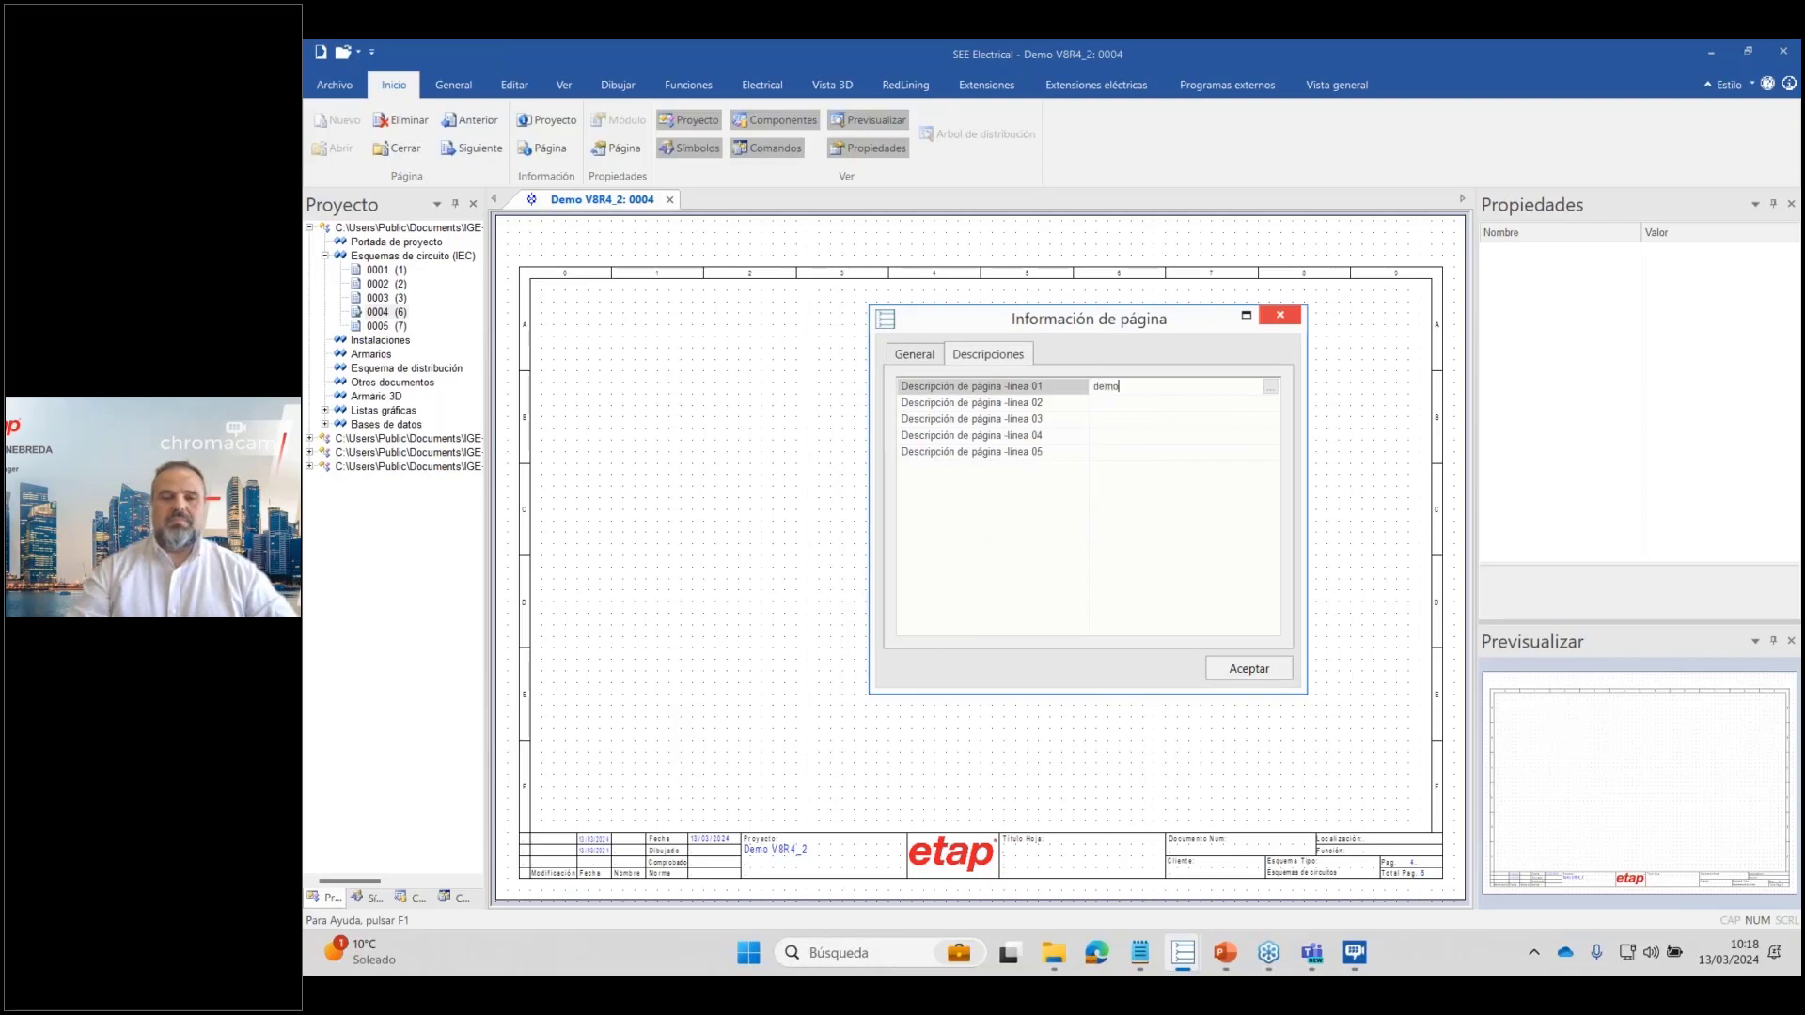
pyautogui.press('Delete')
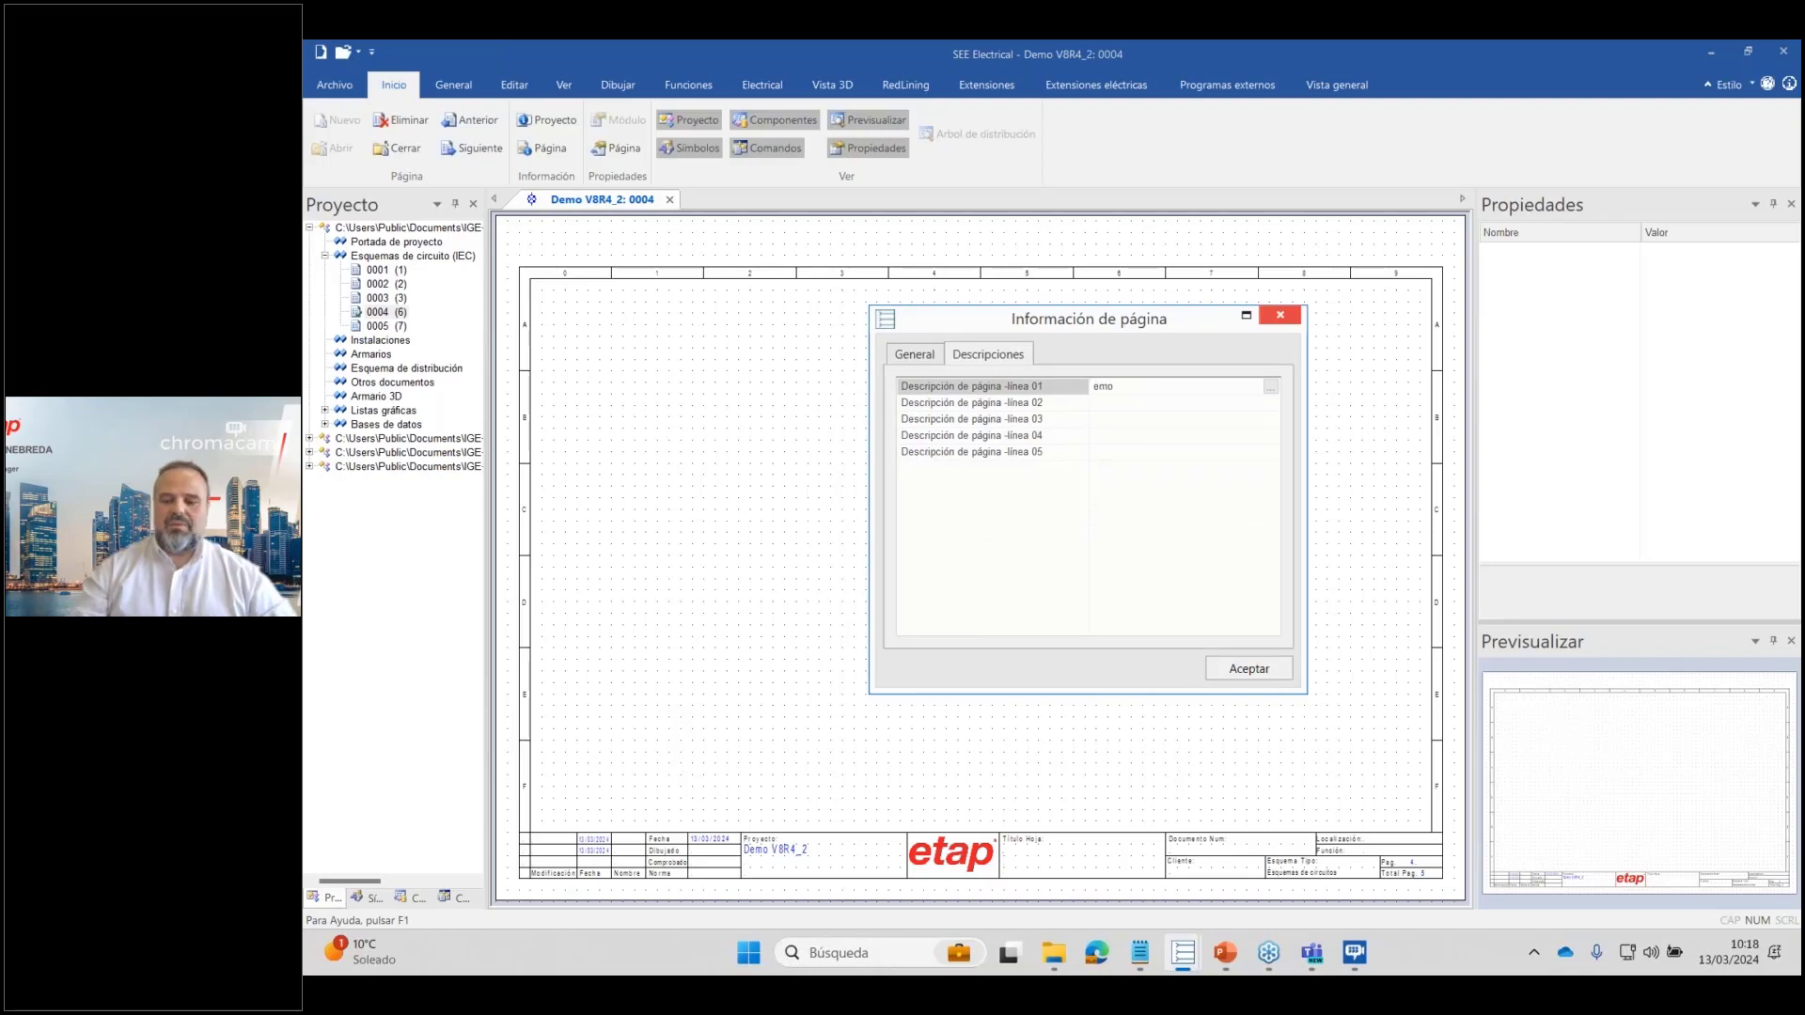
pyautogui.press('Return')
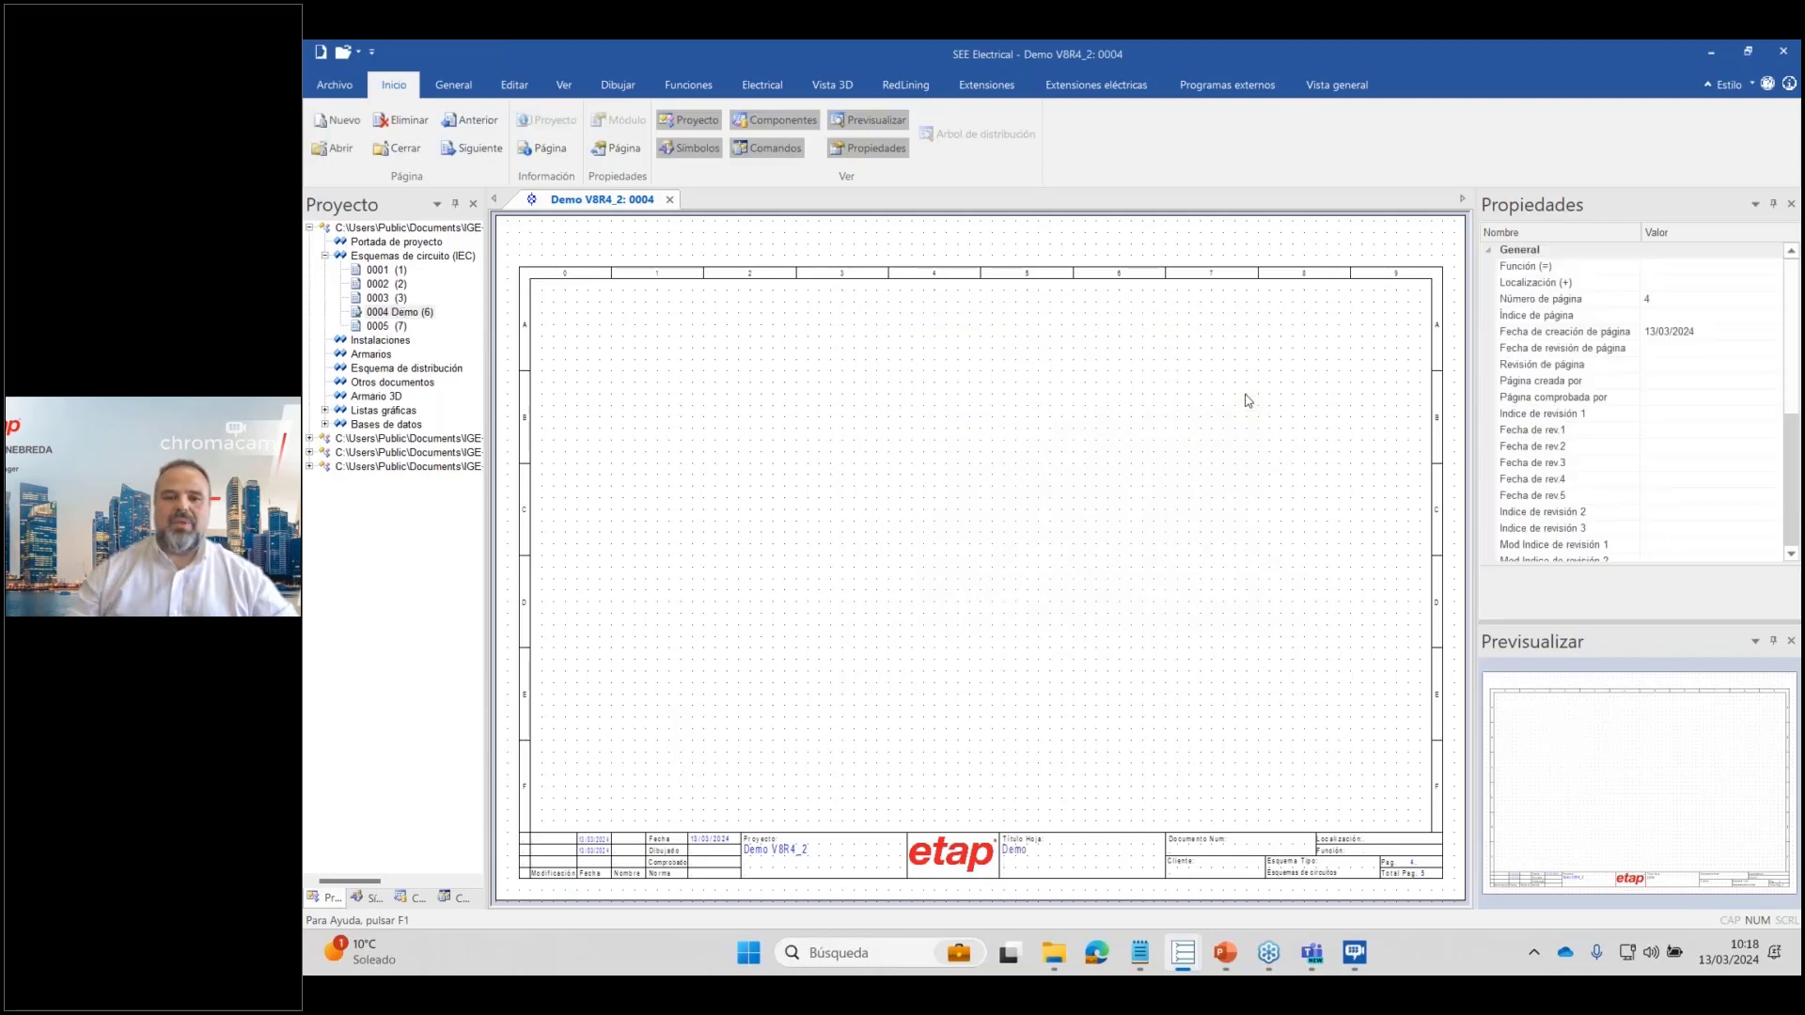
pyautogui.scroll(2, 983, 566)
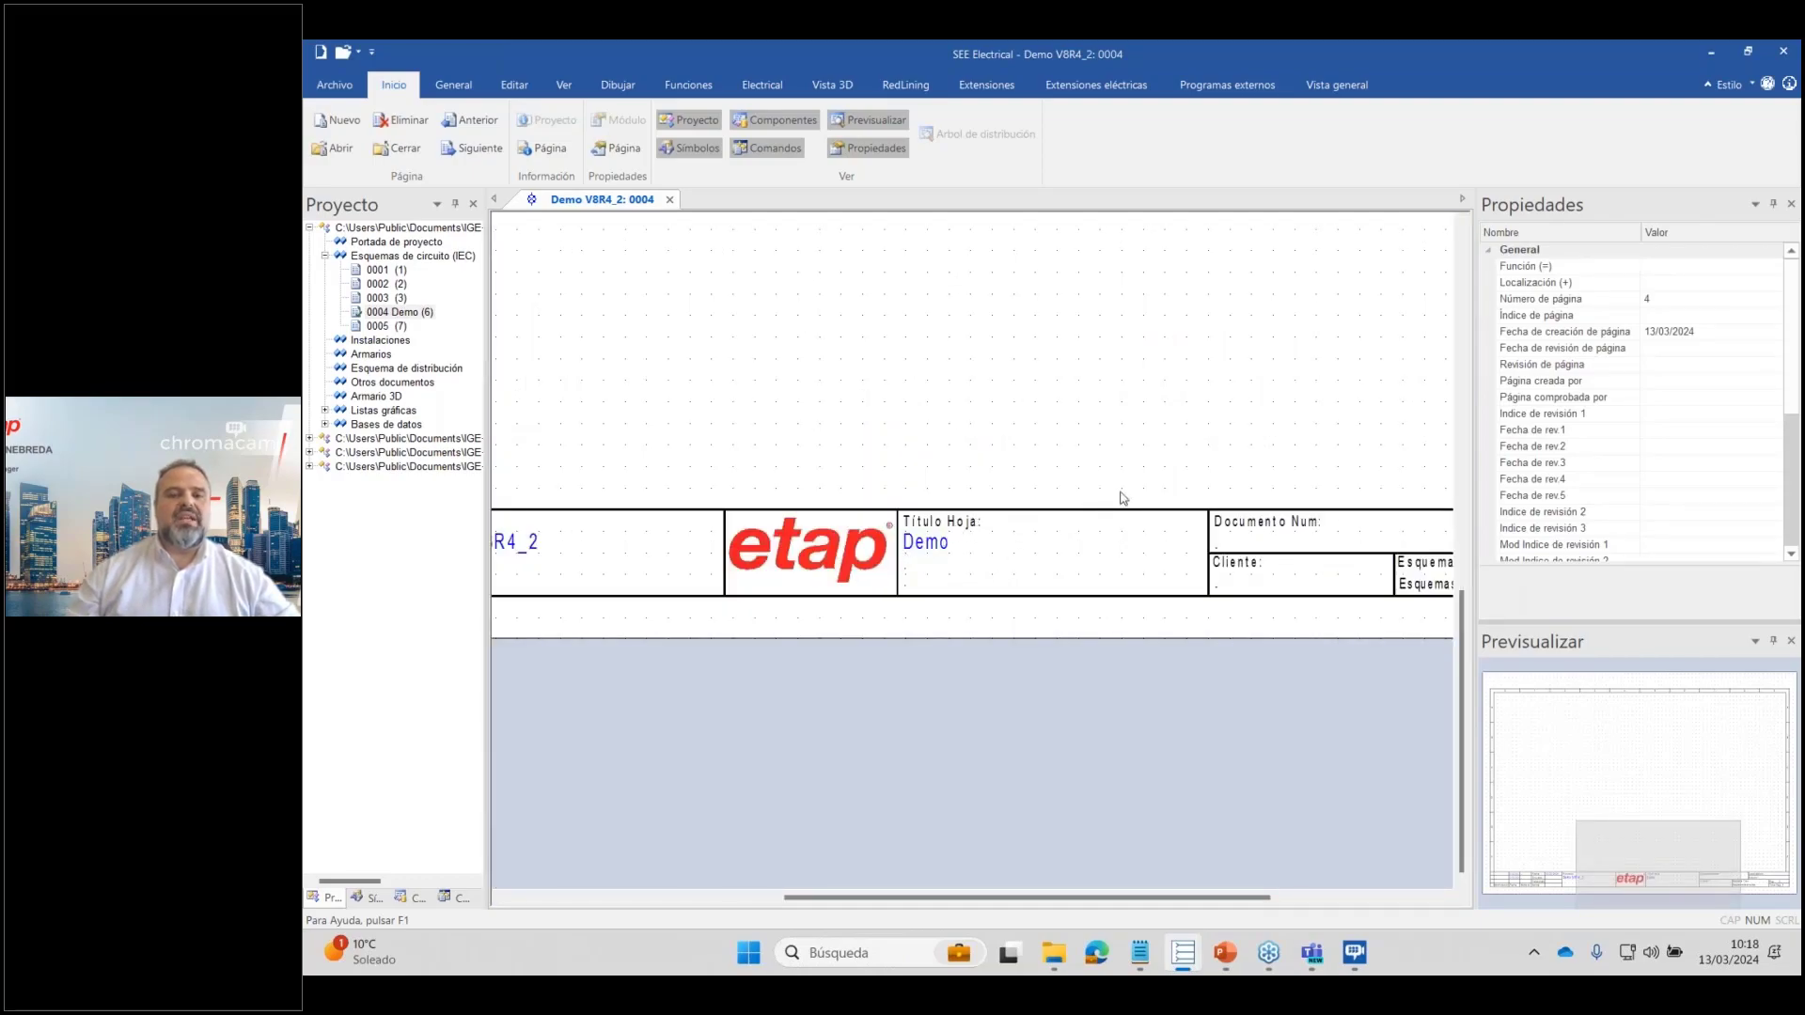
pyautogui.scroll(-3, 973, 557)
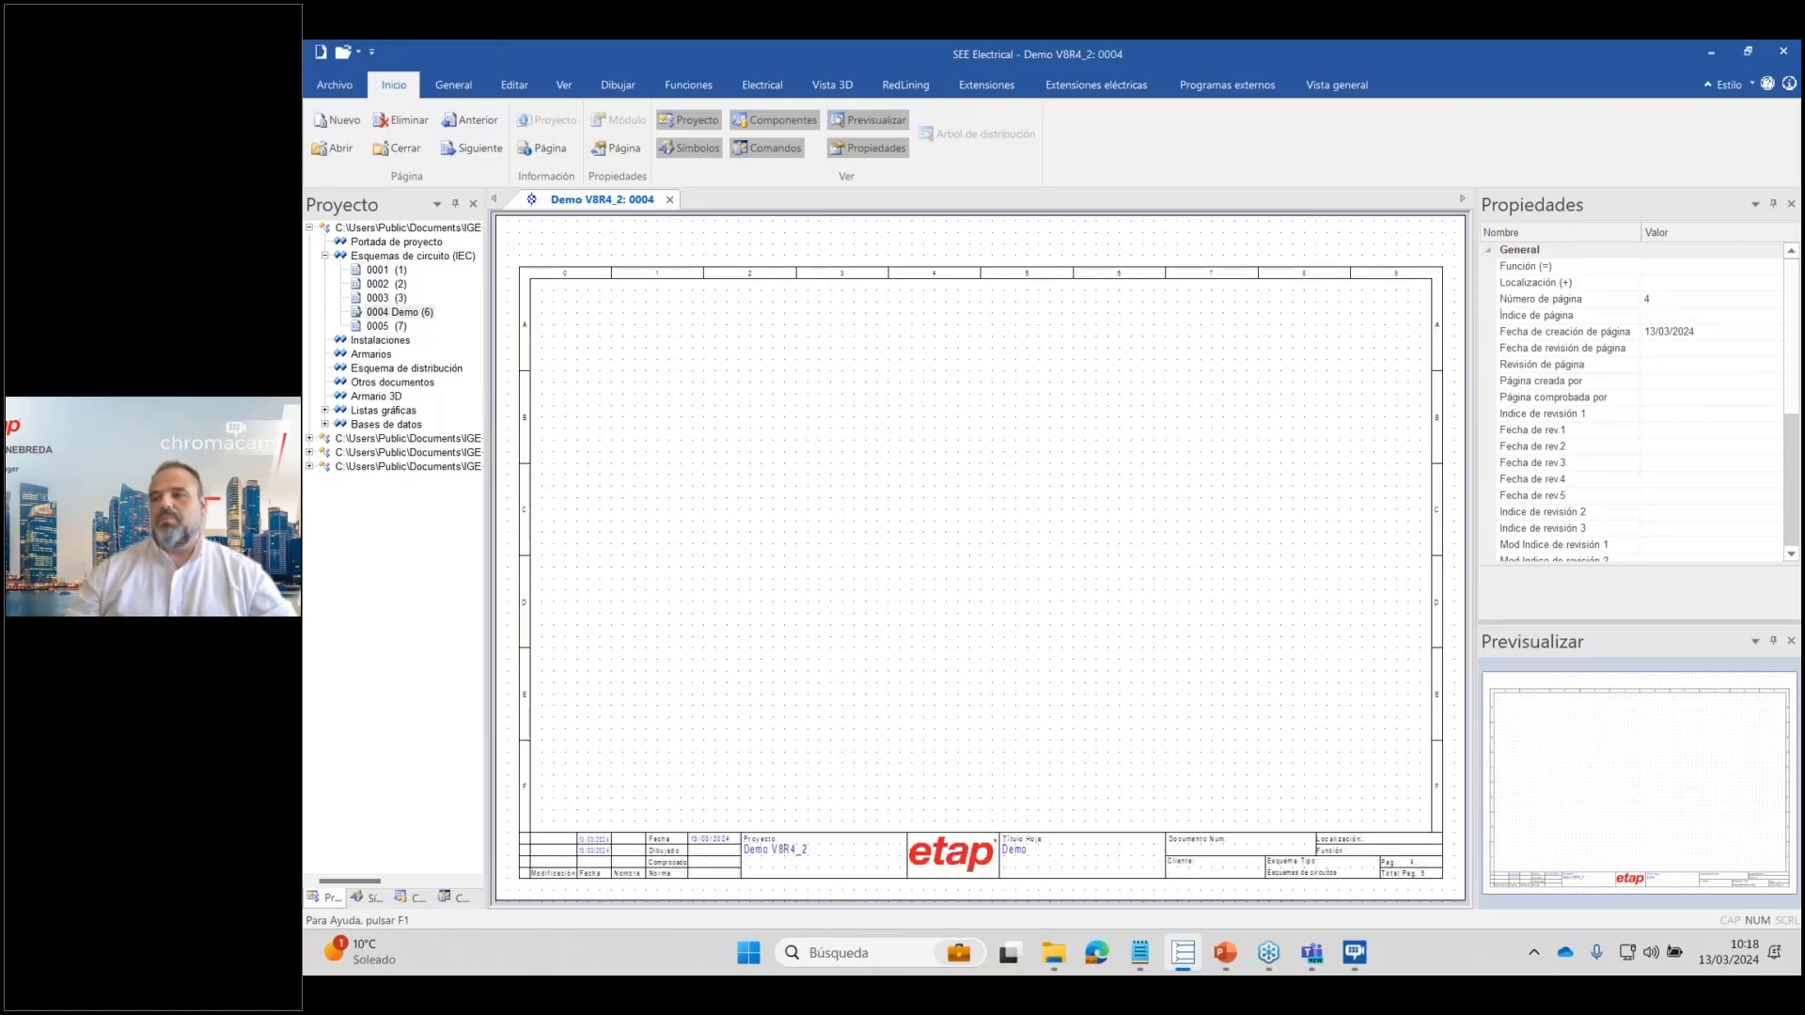
# Advance the presentation to the slide on copying attributes between symbols and return to SEE Electrical.
pyautogui.hotkey('alt', 'Tab')
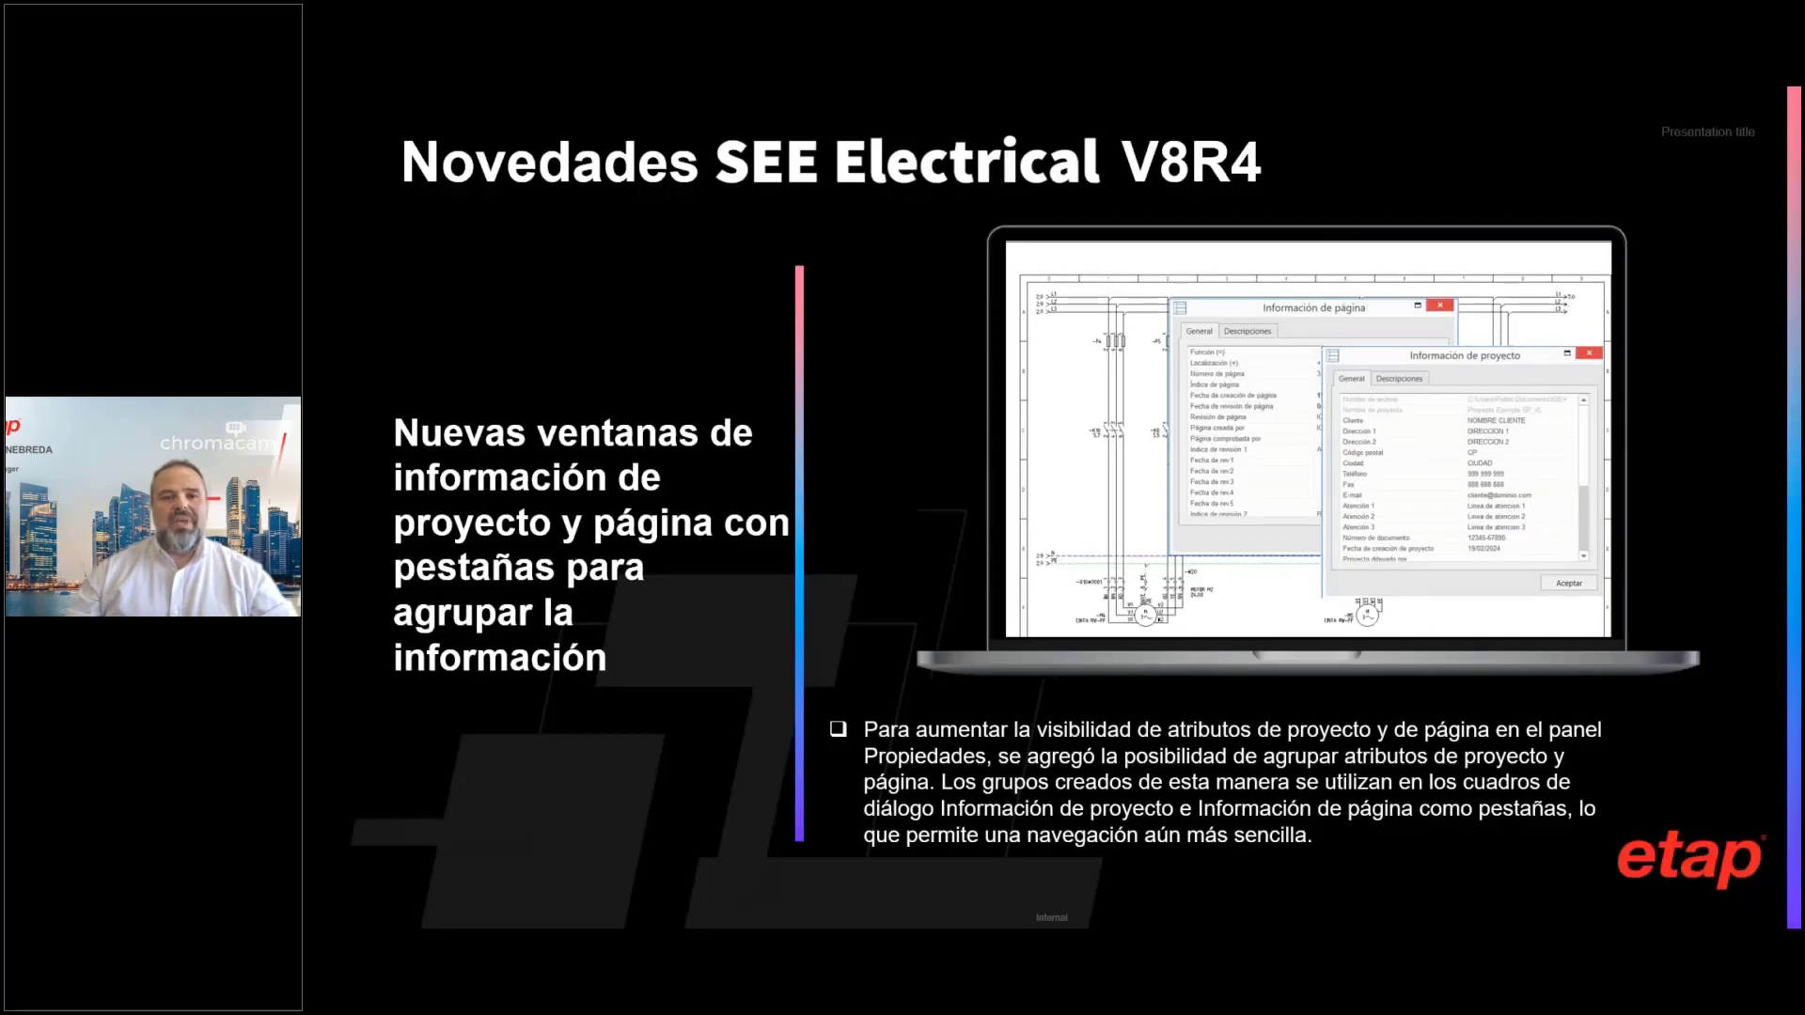
pyautogui.press('Right')
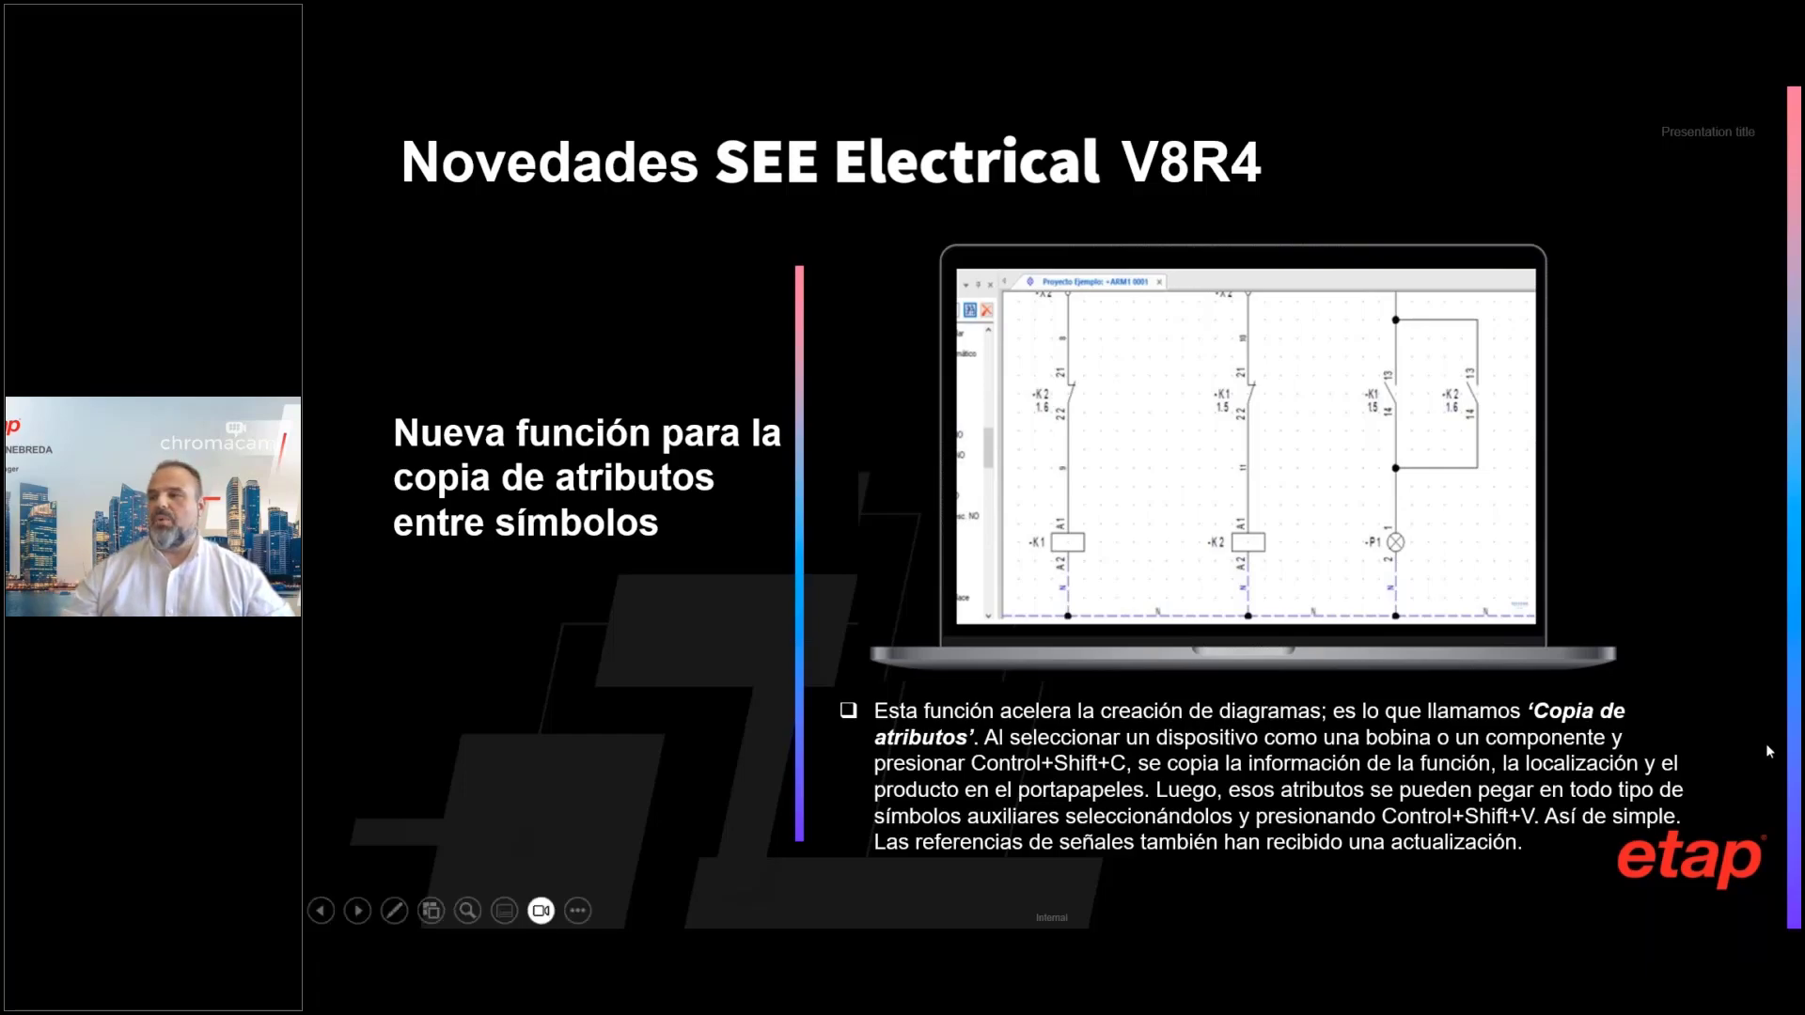
pyautogui.hotkey('alt', 'Tab')
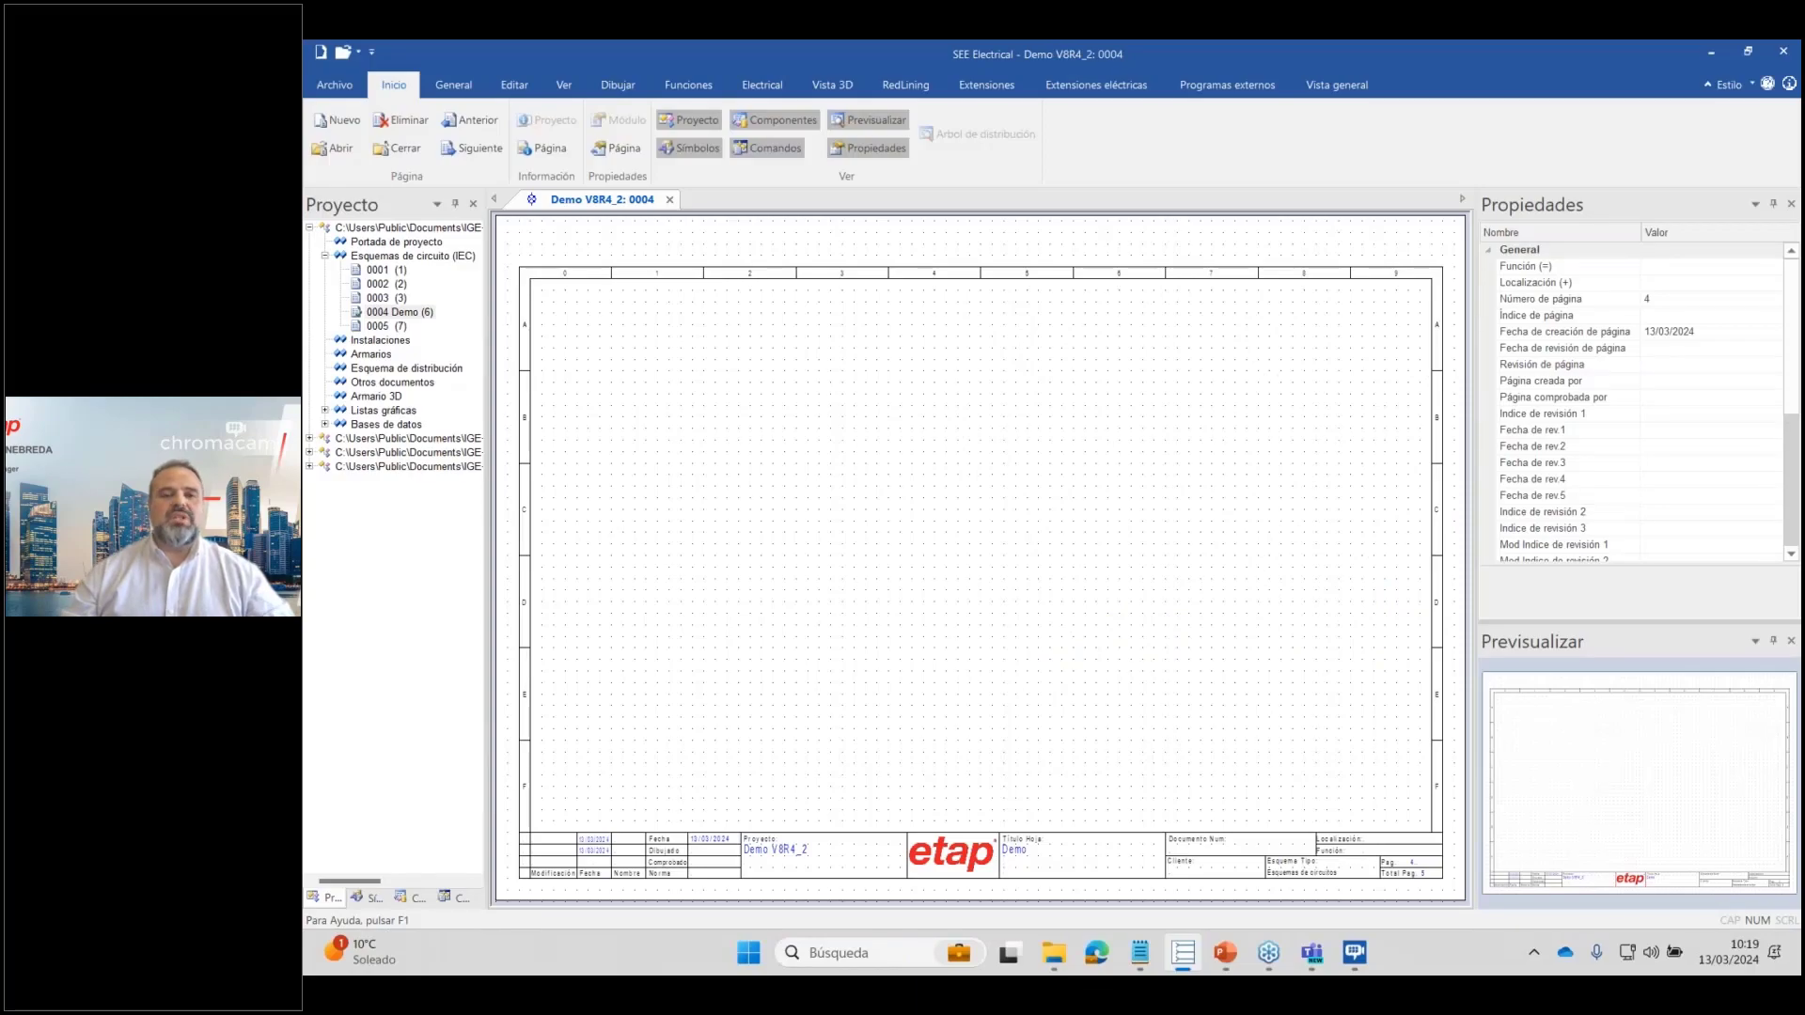
# Display the symbol library and insert an upper potential on page 0004 with its name left blank.
pyautogui.click(412, 897)
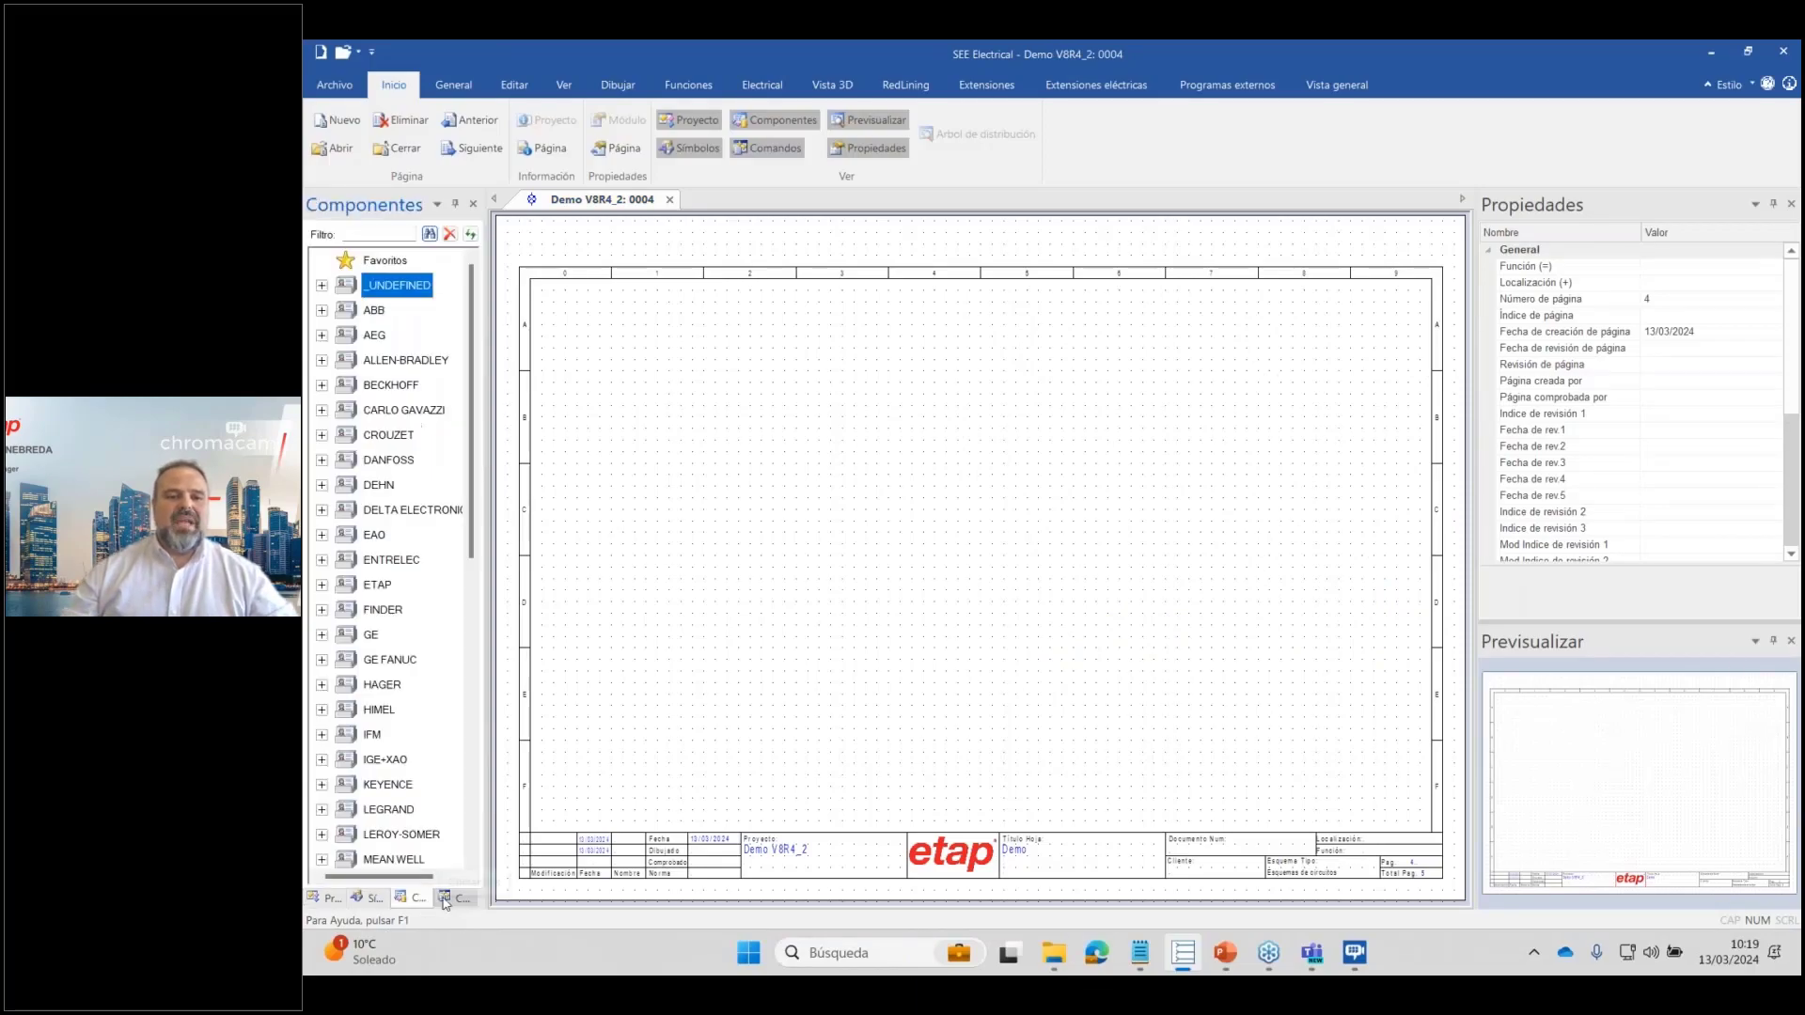
pyautogui.click(370, 898)
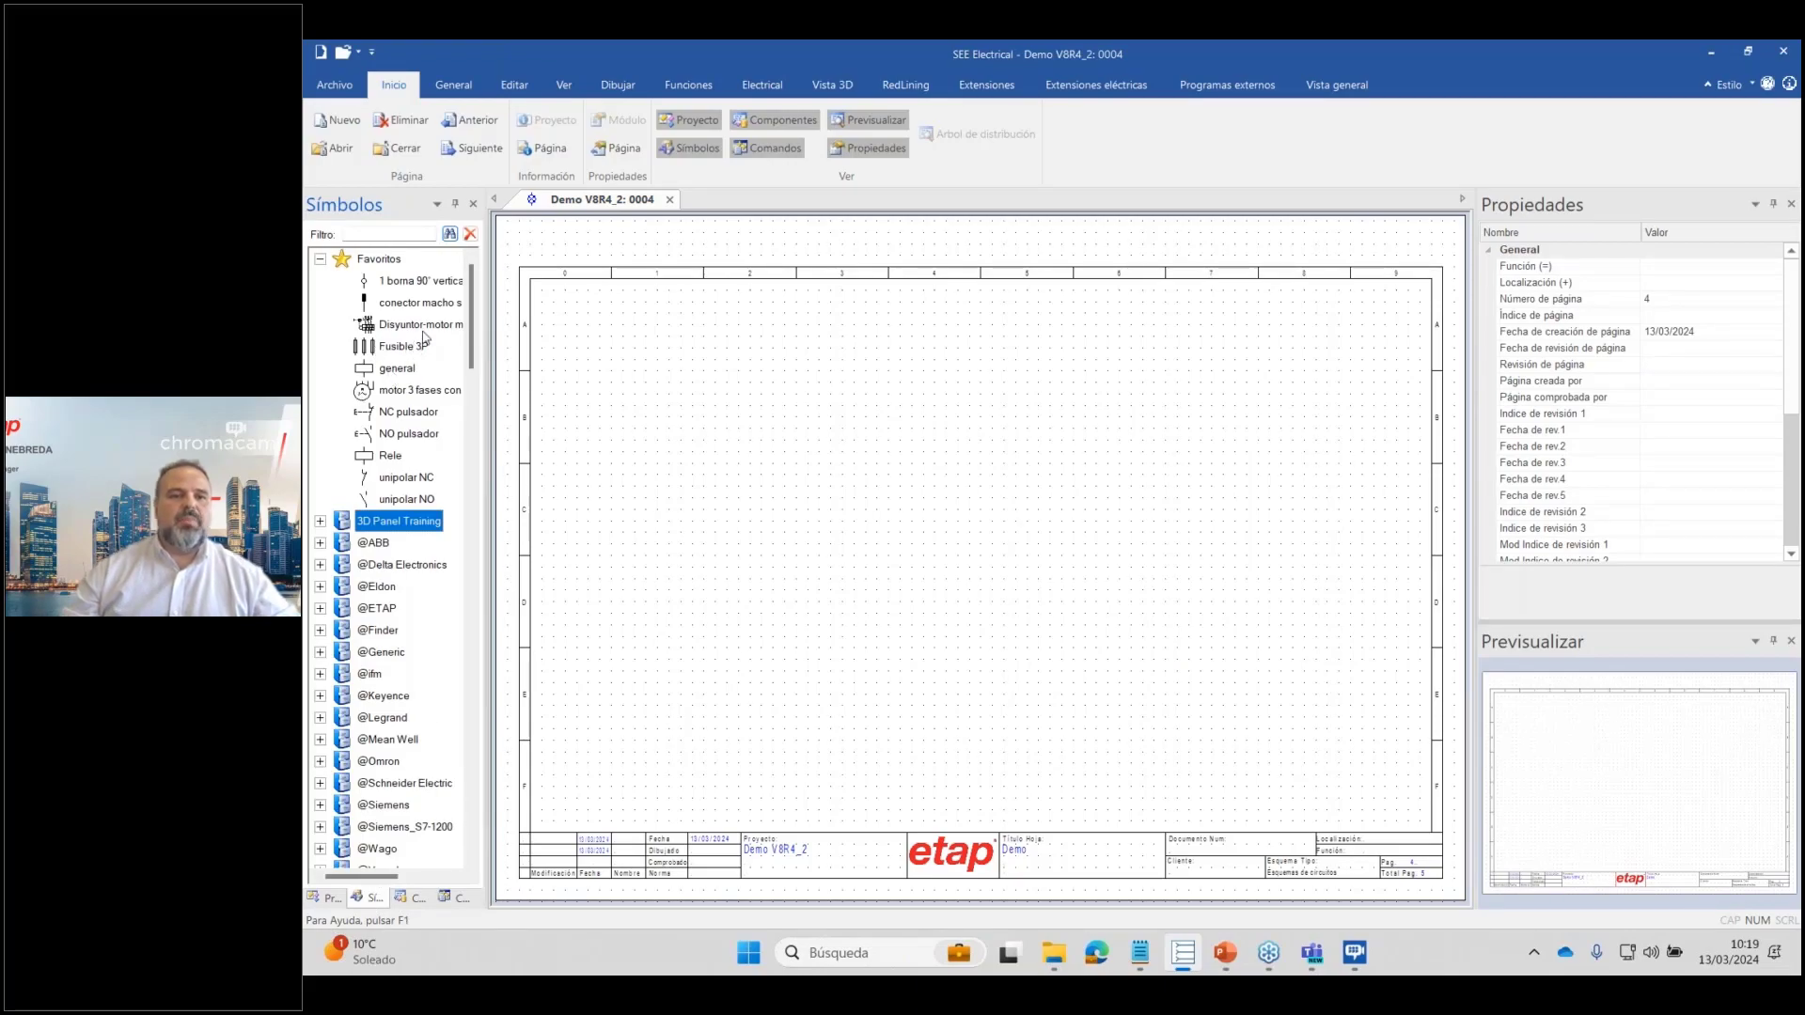
pyautogui.click(763, 84)
pyautogui.click(341, 113)
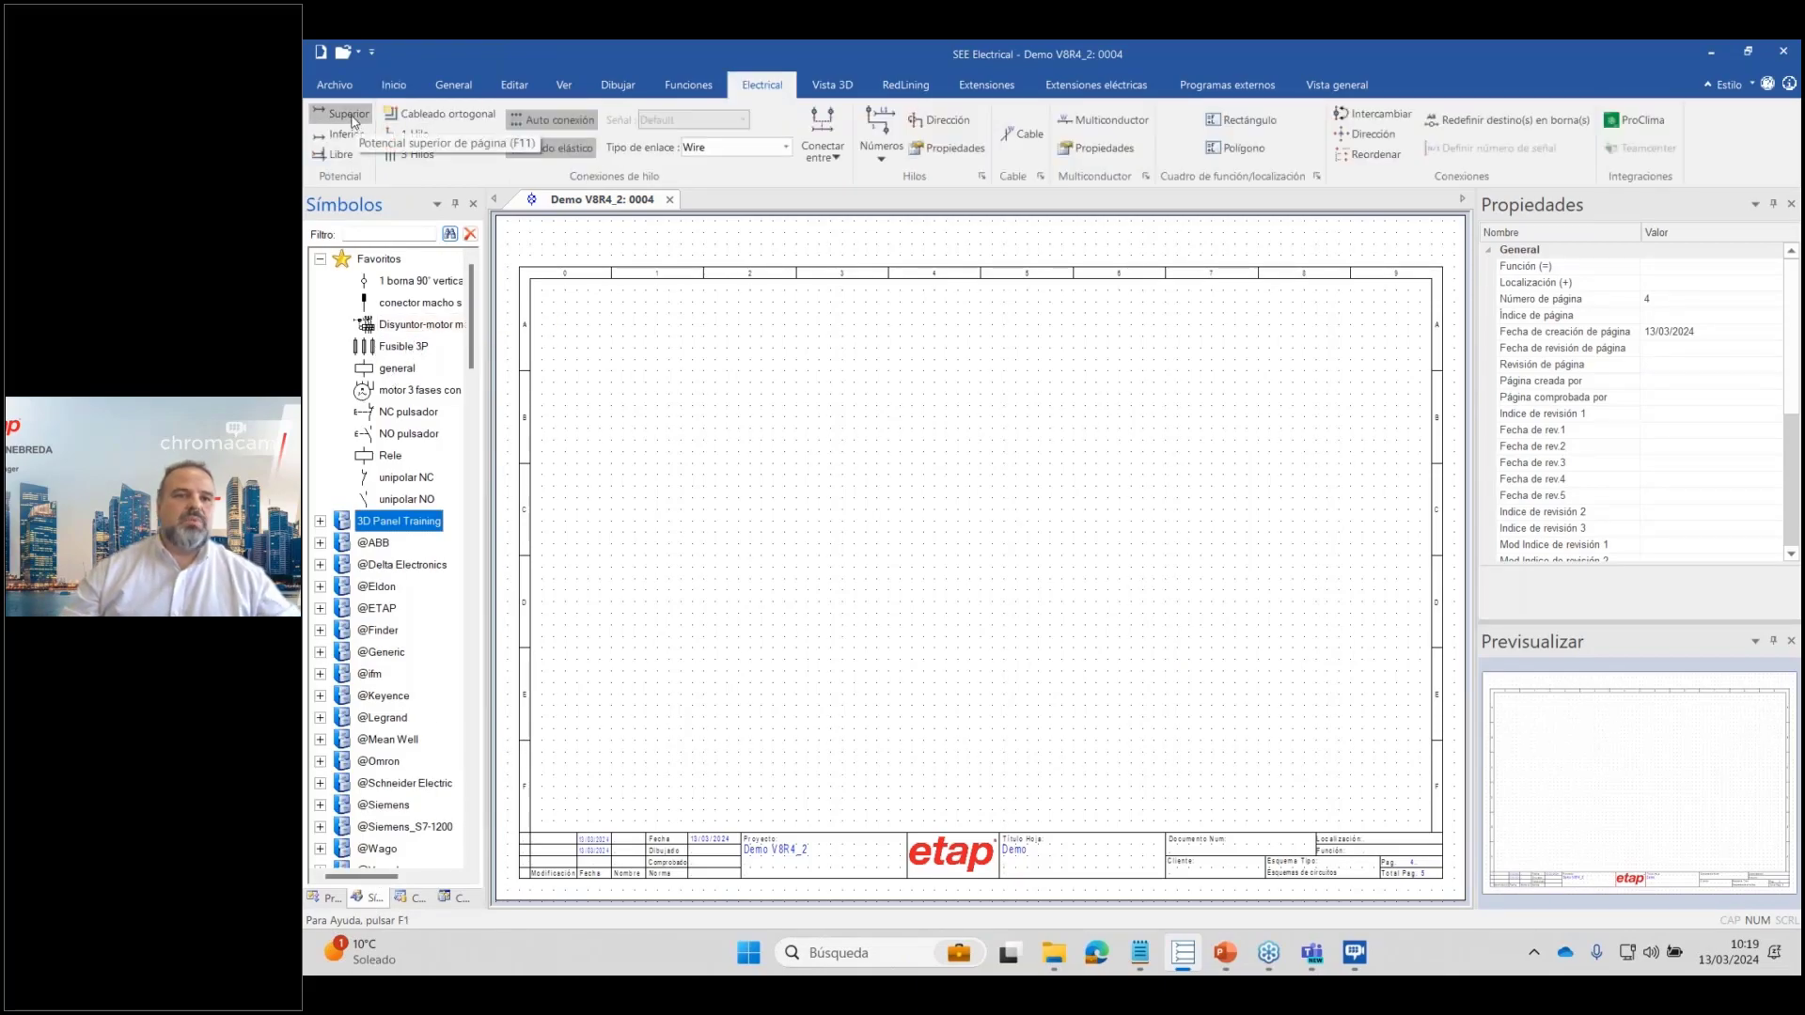
pyautogui.press('BackSpace')
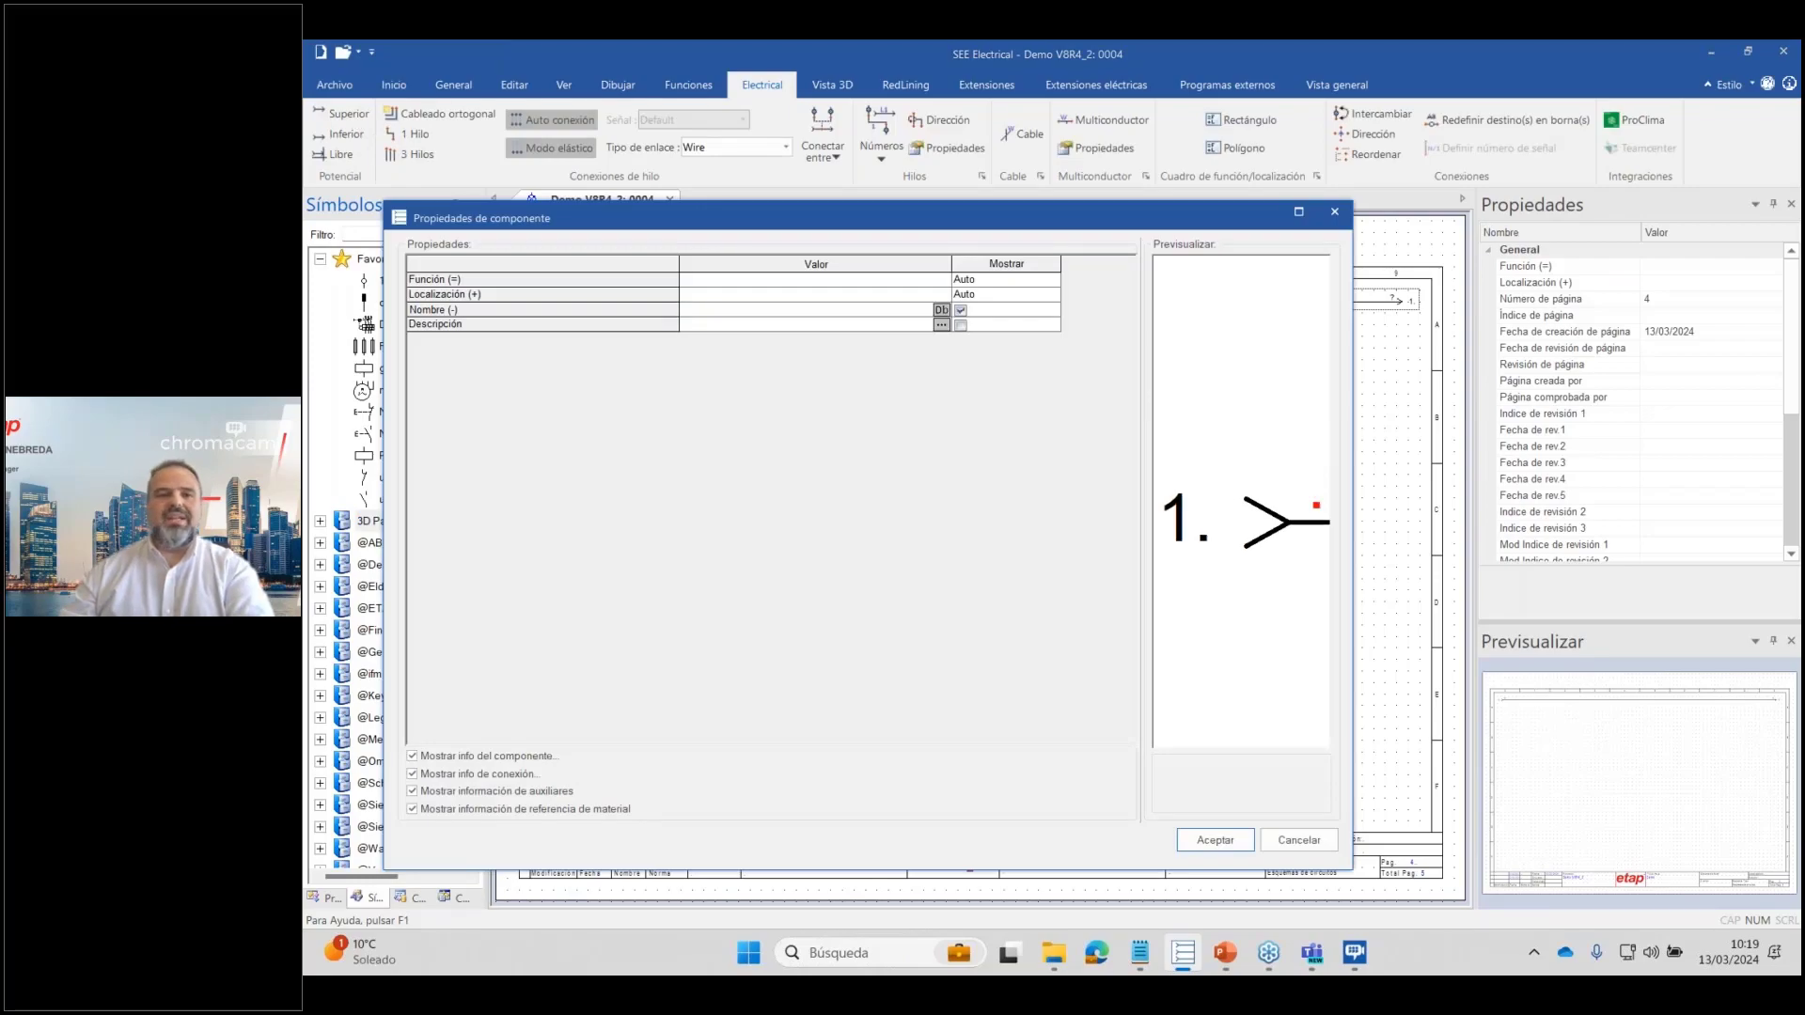
pyautogui.press('Return')
pyautogui.press('Return')
# Insert a lower potential on page 0004 with its name left blank.
pyautogui.click(344, 134)
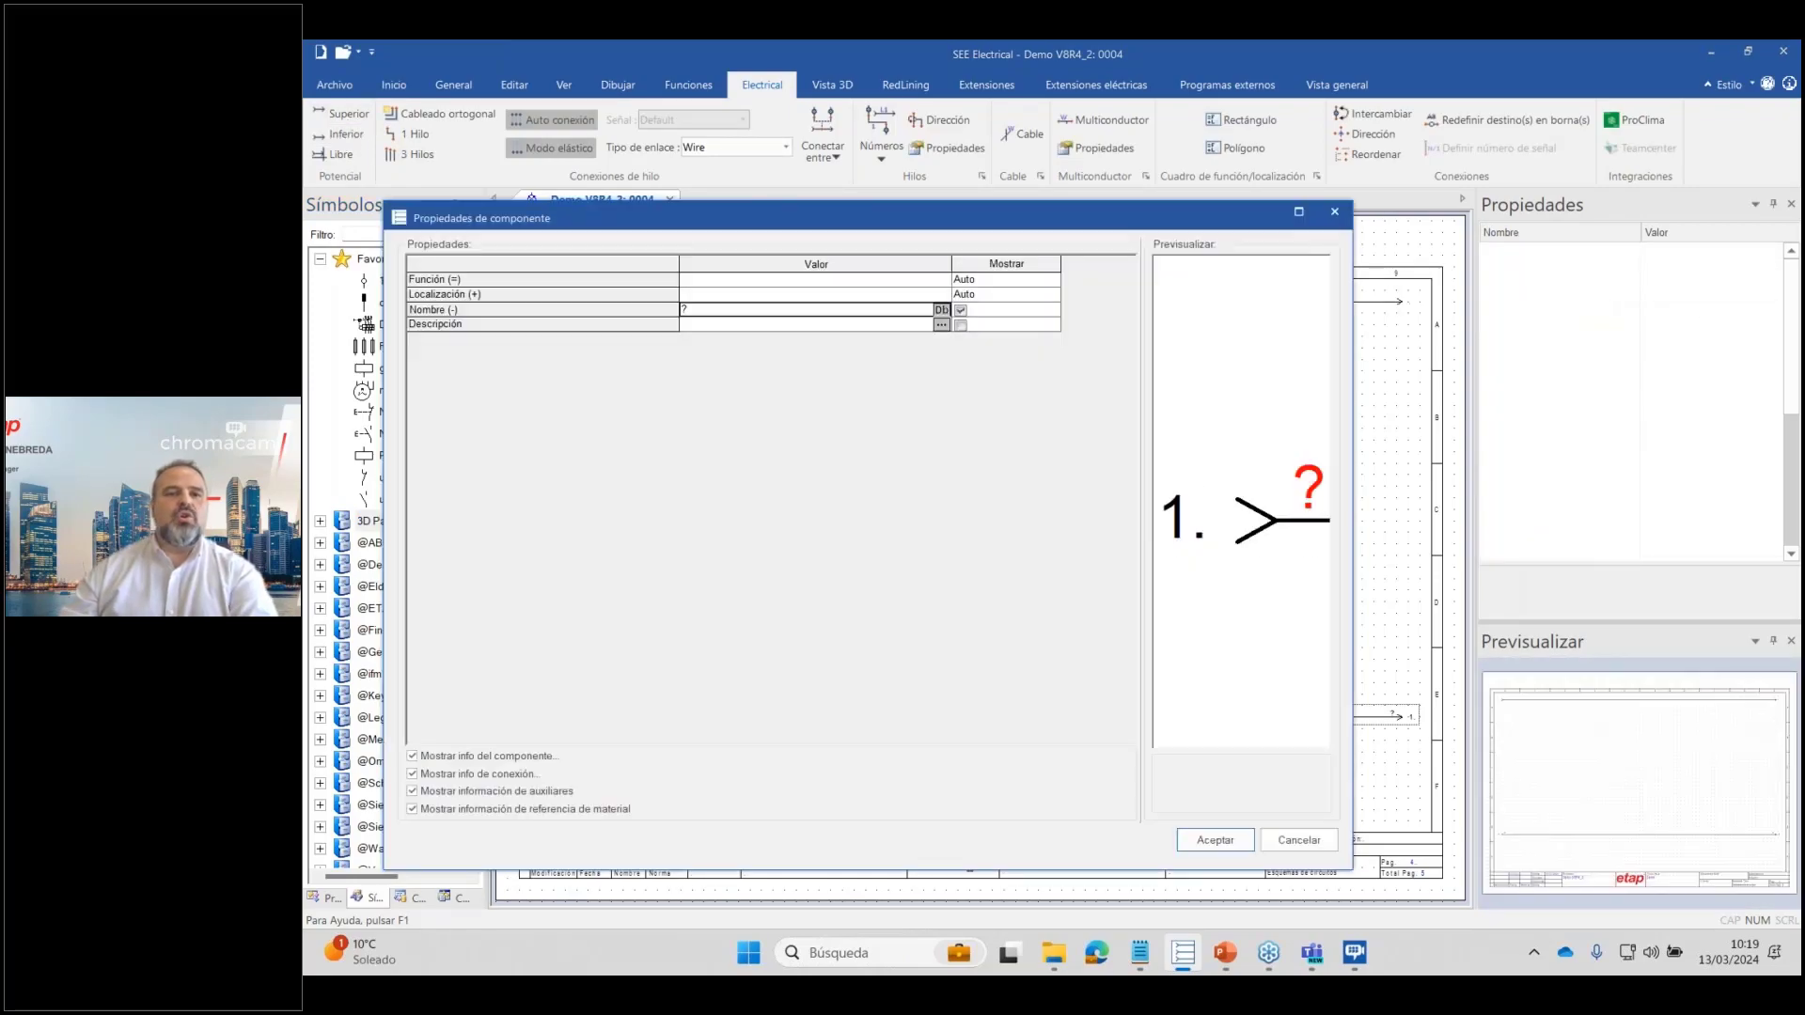
pyautogui.press('BackSpace')
pyautogui.press('Return')
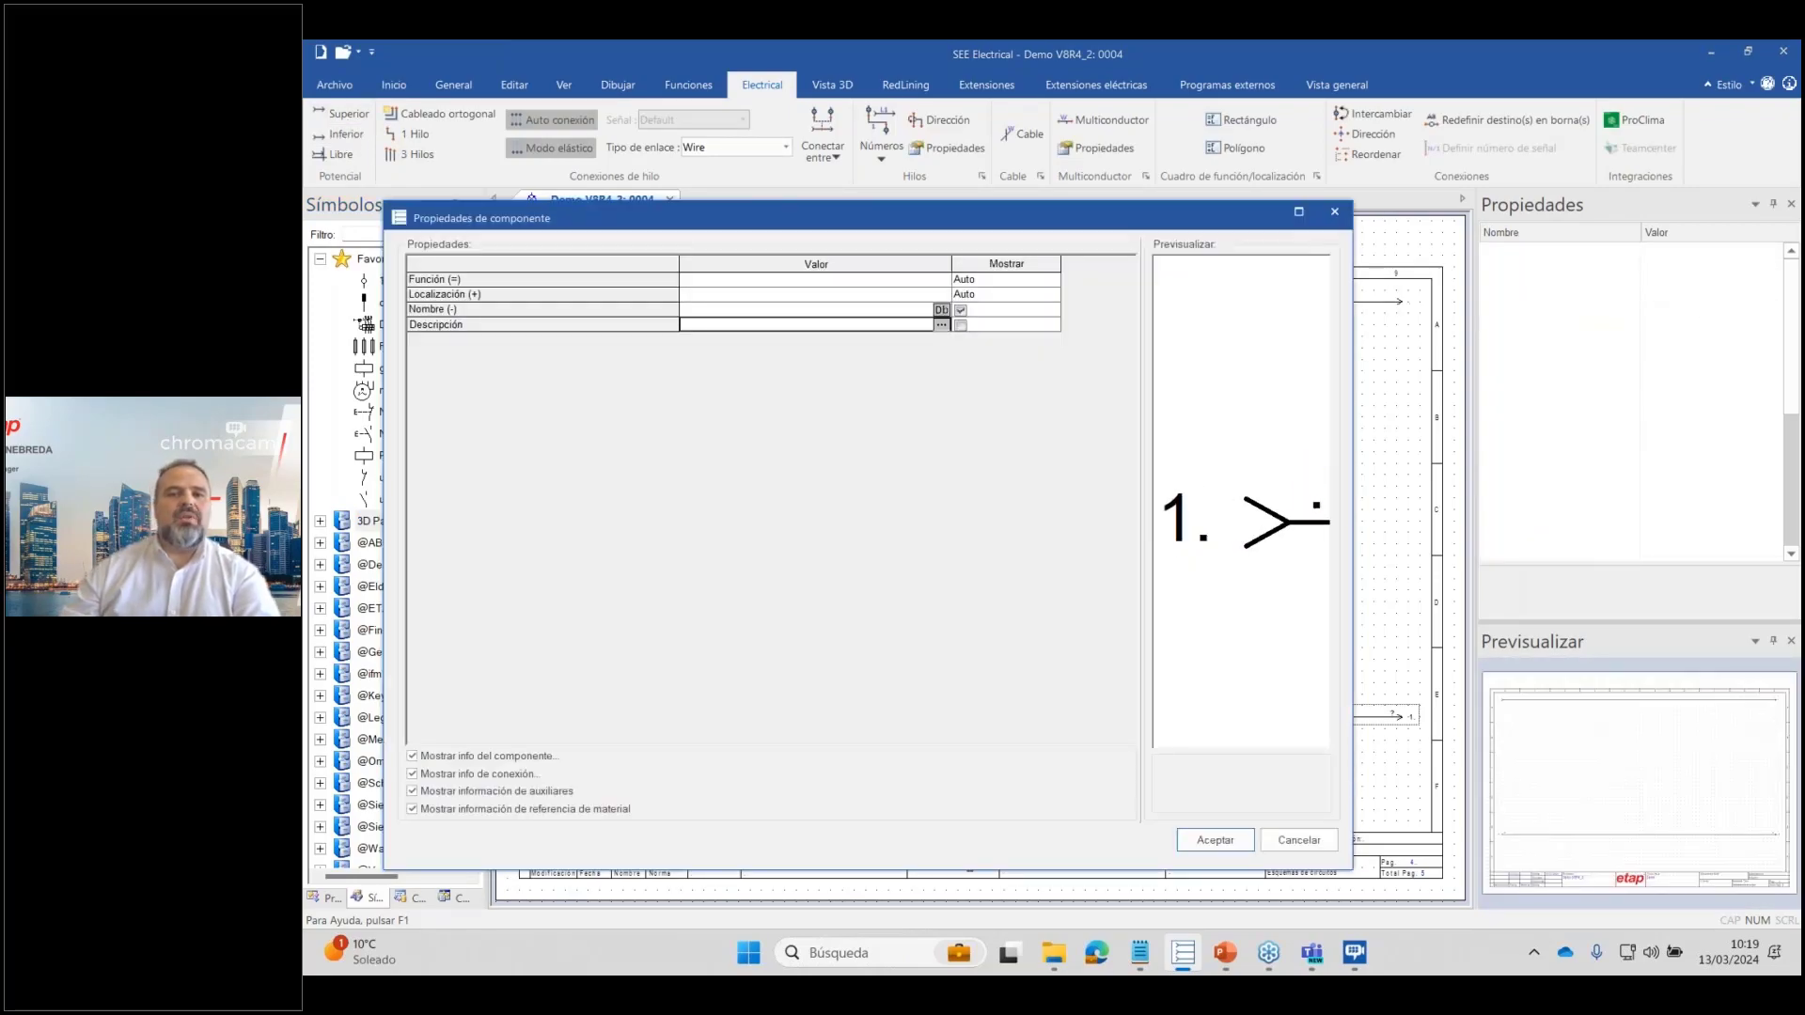
pyautogui.press('Return')
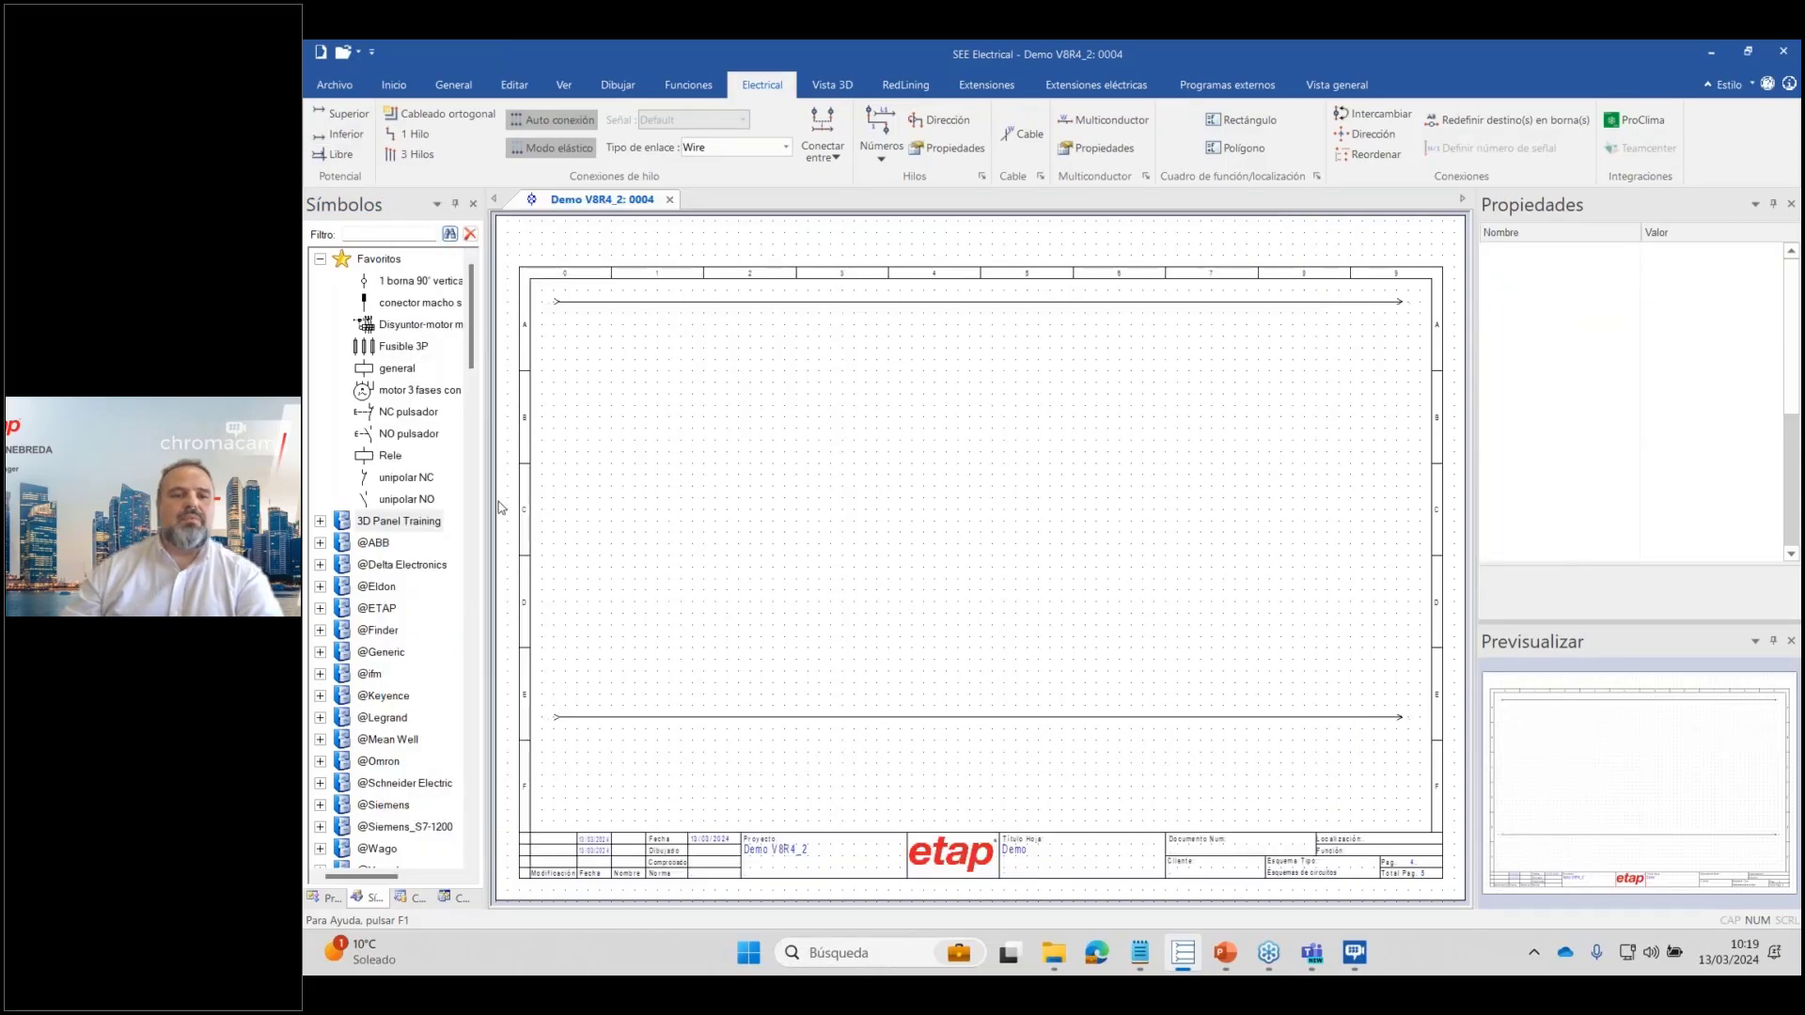
# Place the favourite "general" relay coil symbol on the lower potential in column 1 and select the coil.
pyautogui.click(396, 368)
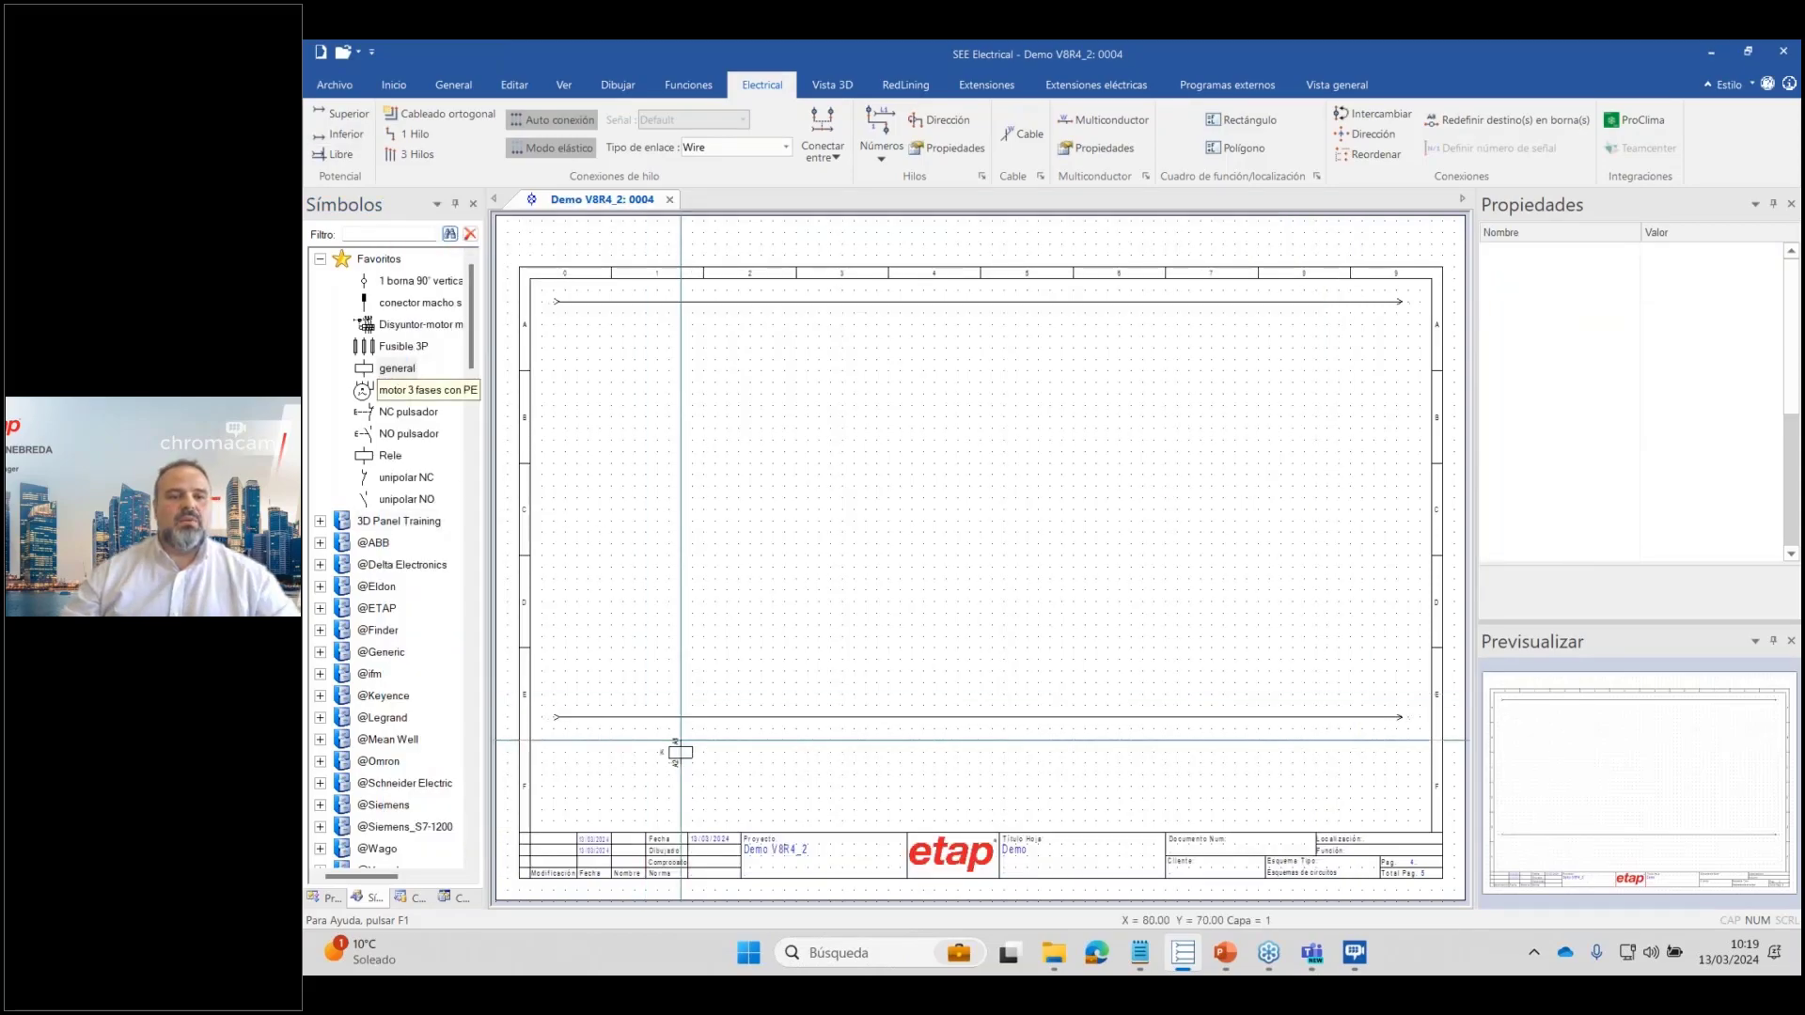
pyautogui.click(635, 695)
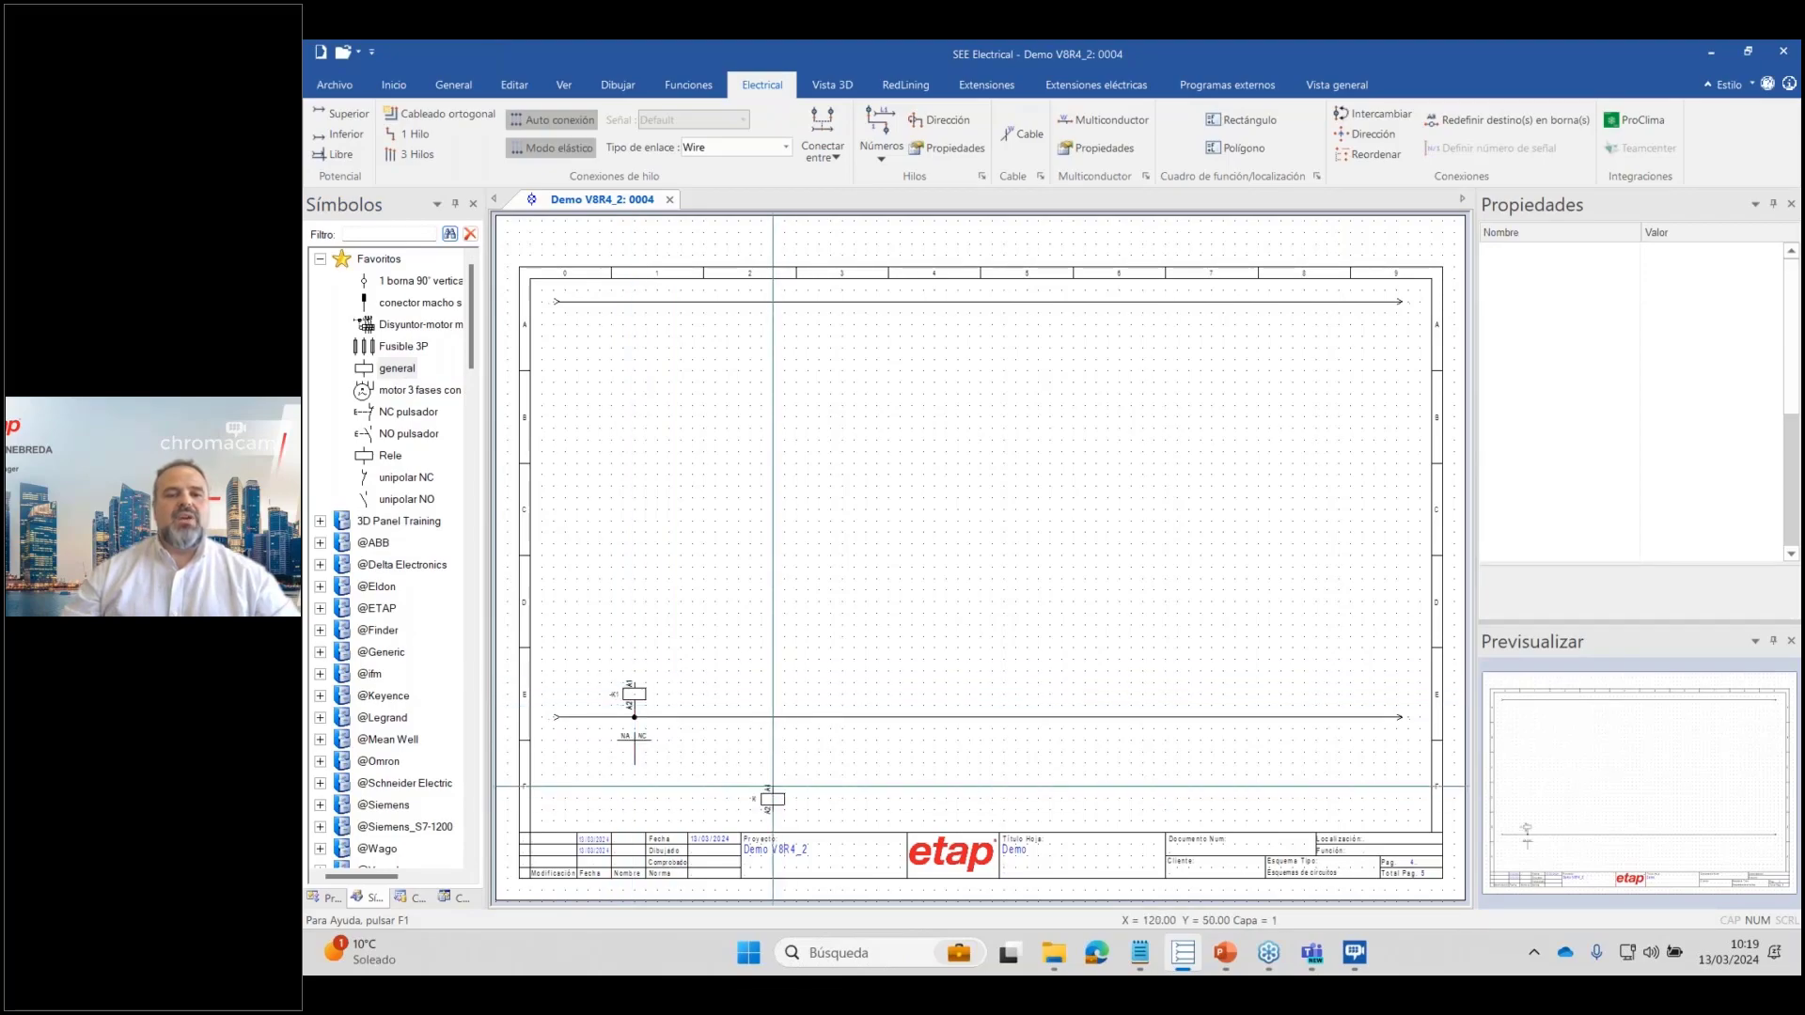
pyautogui.scroll(2, 978, 564)
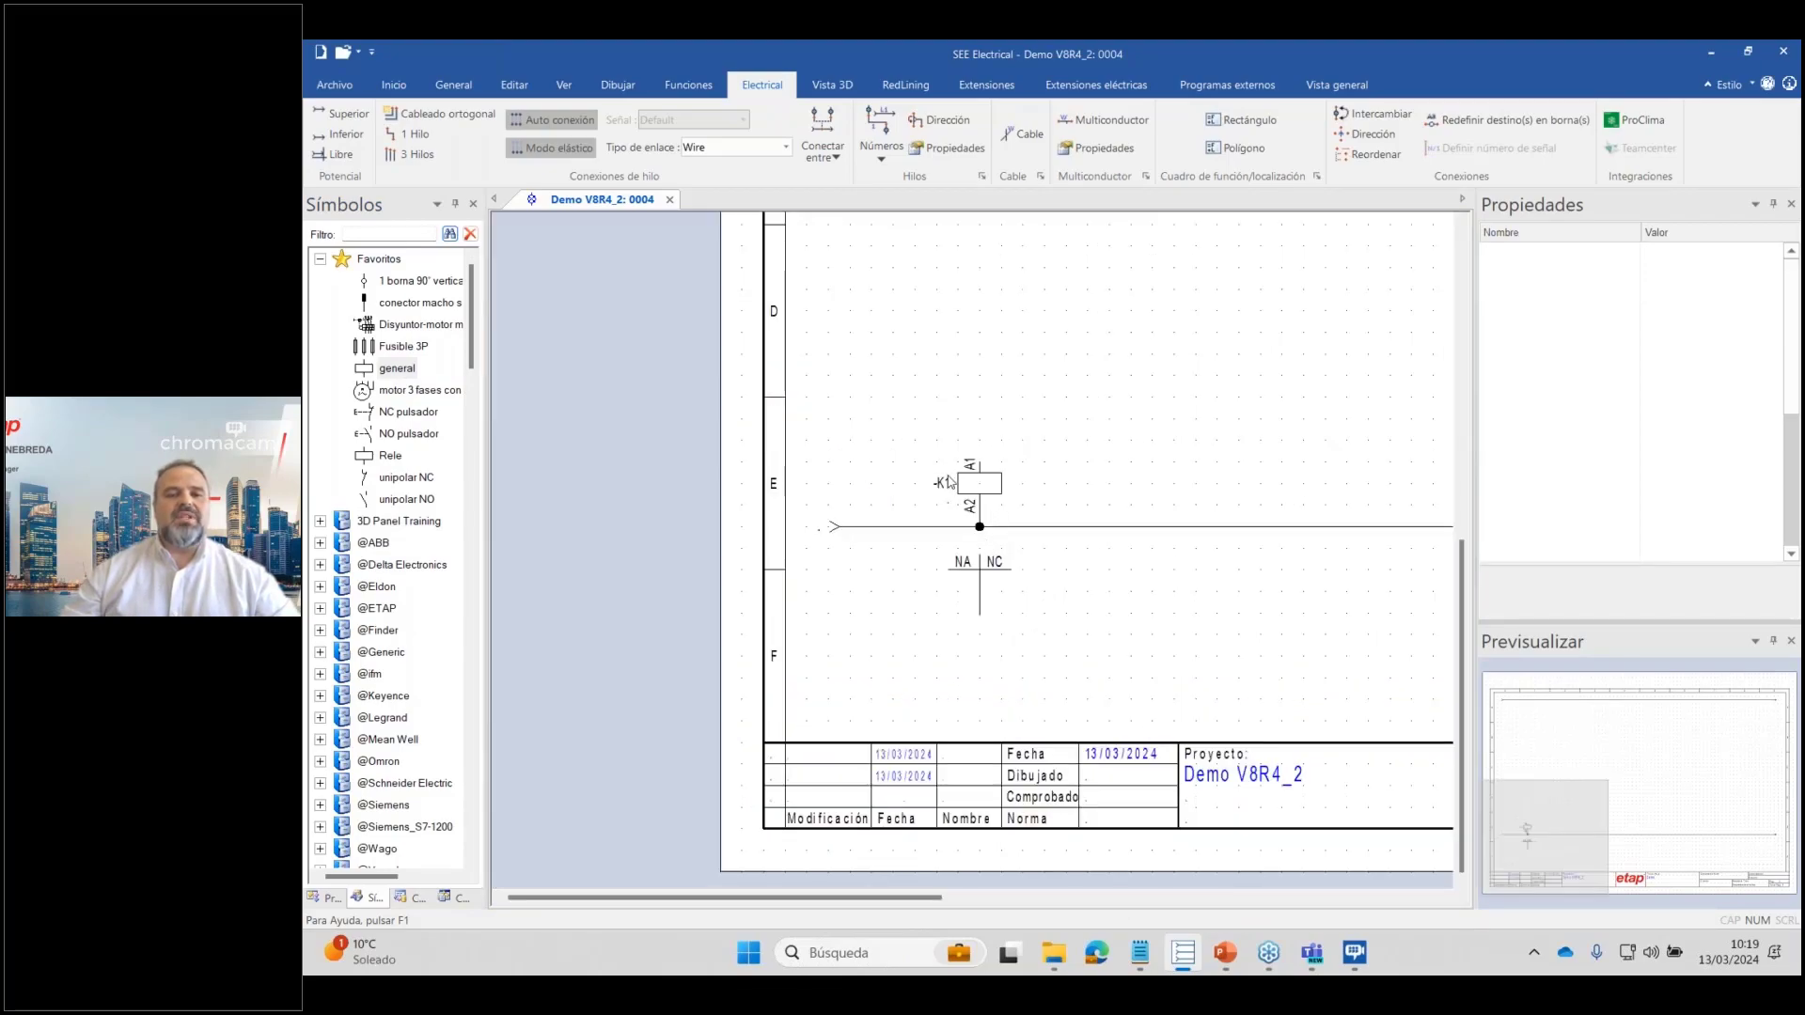
pyautogui.scroll(-2, 974, 557)
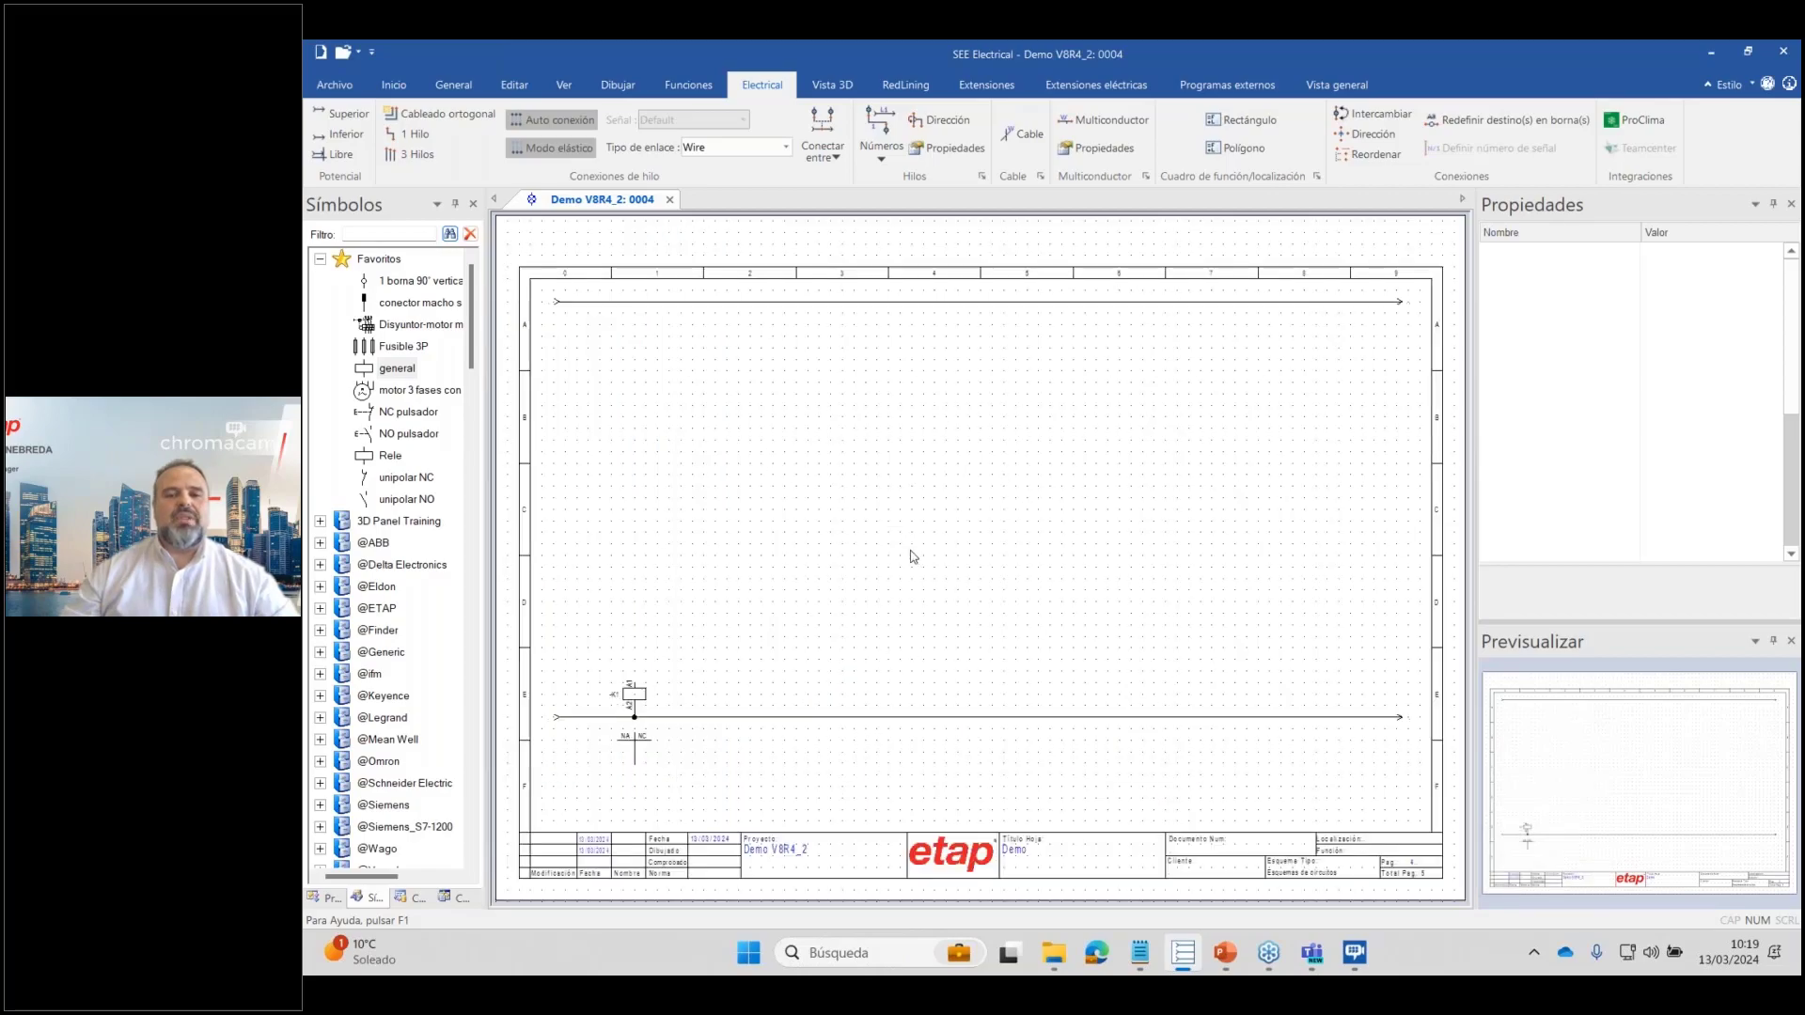
pyautogui.doubleClick(636, 697)
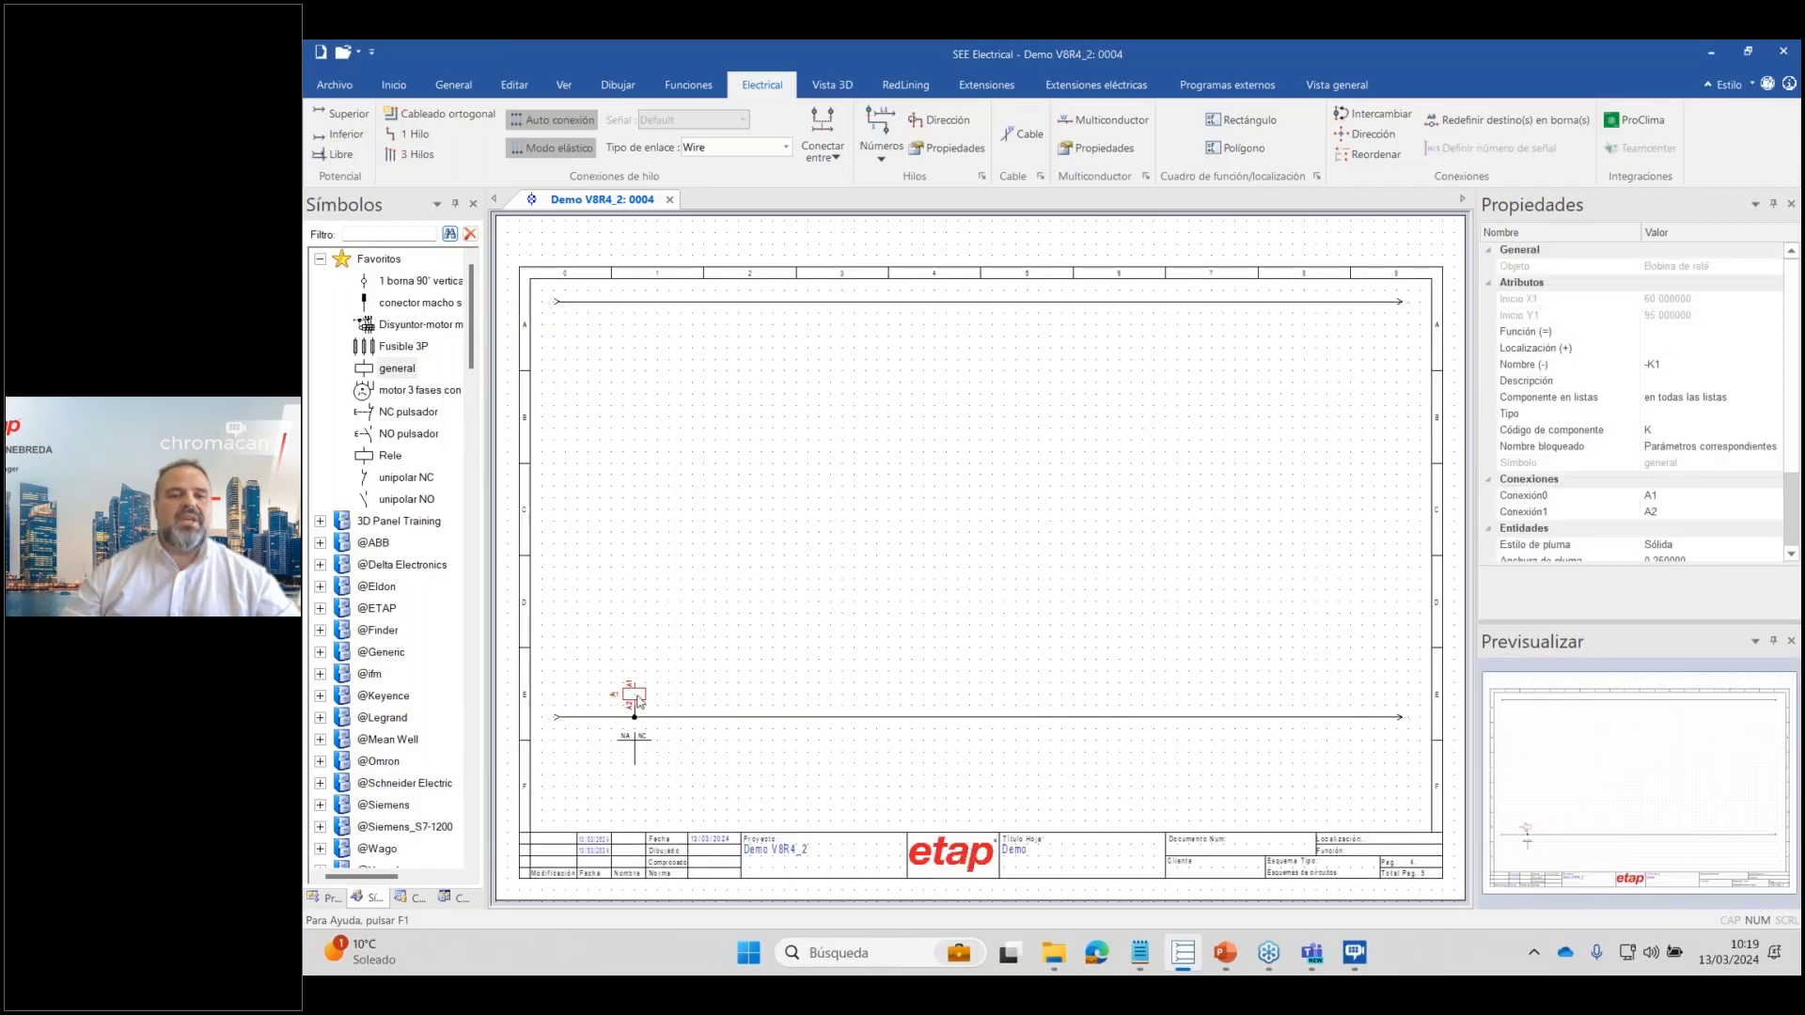
# Try to assign function F1, location A1 and type CA2EN140B+LA1EN02 to the relay coil.
pyautogui.click(713, 281)
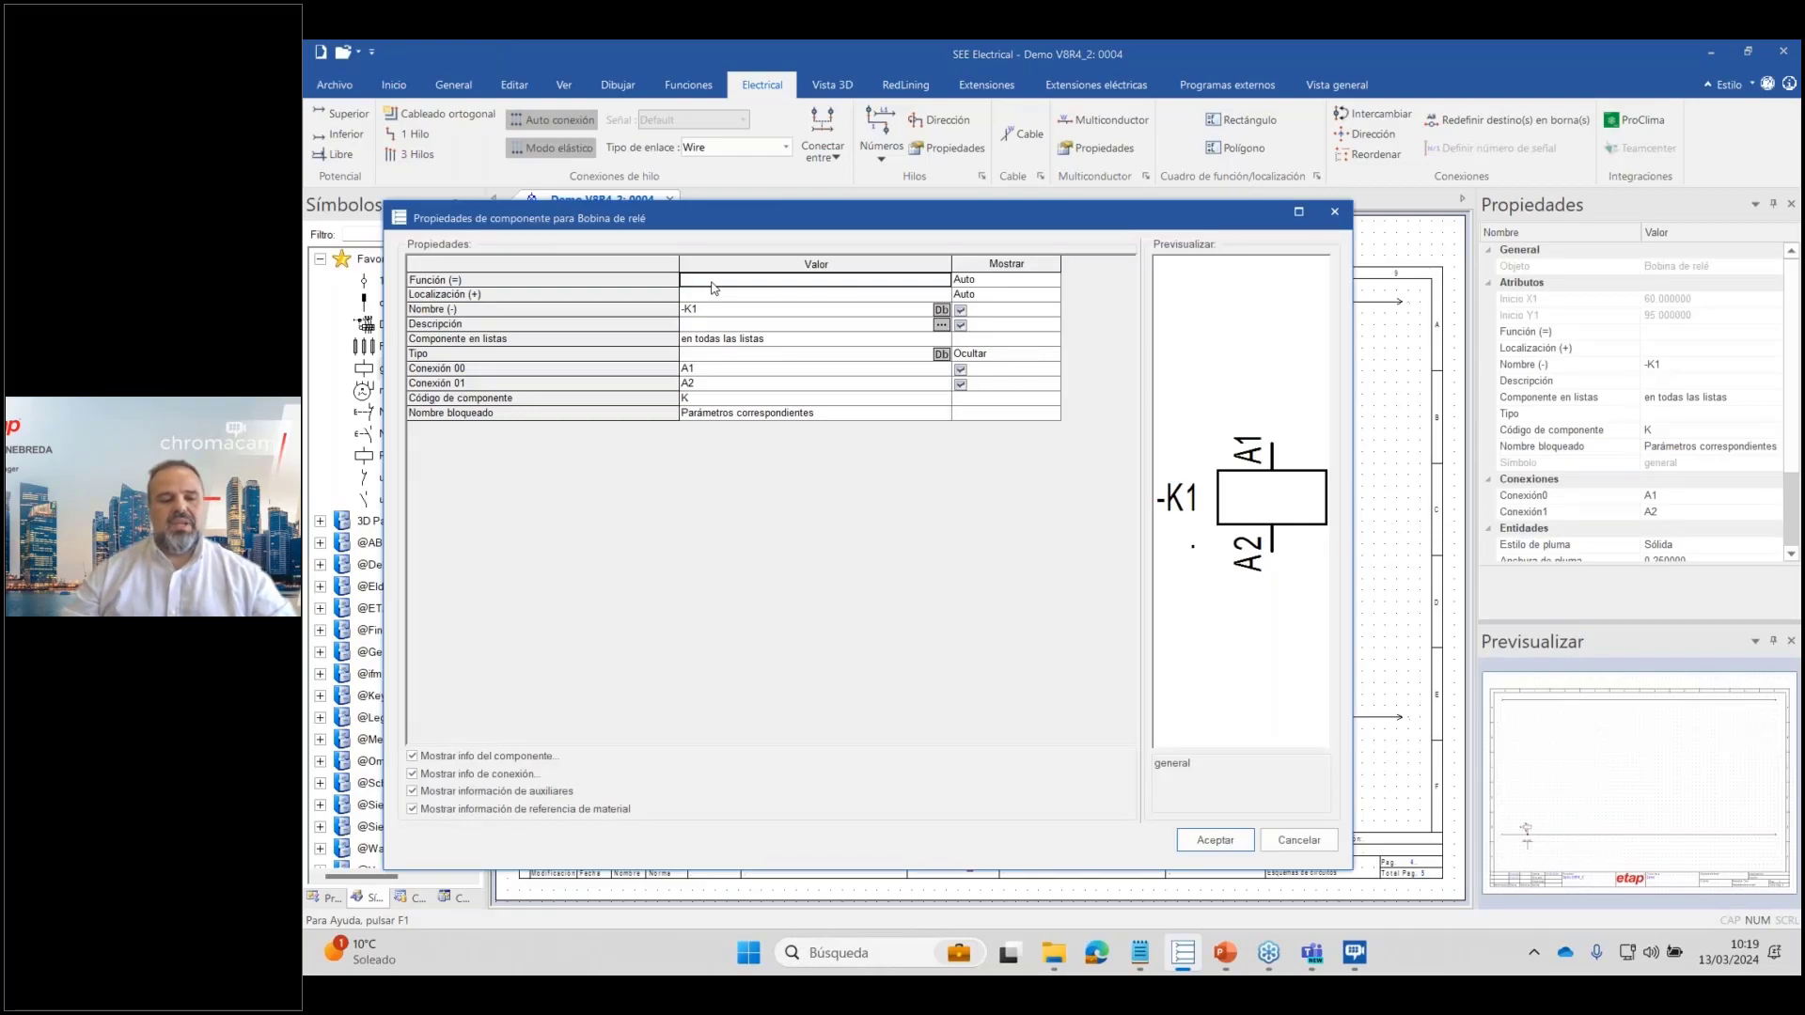
pyautogui.write('F1')
pyautogui.click(726, 298)
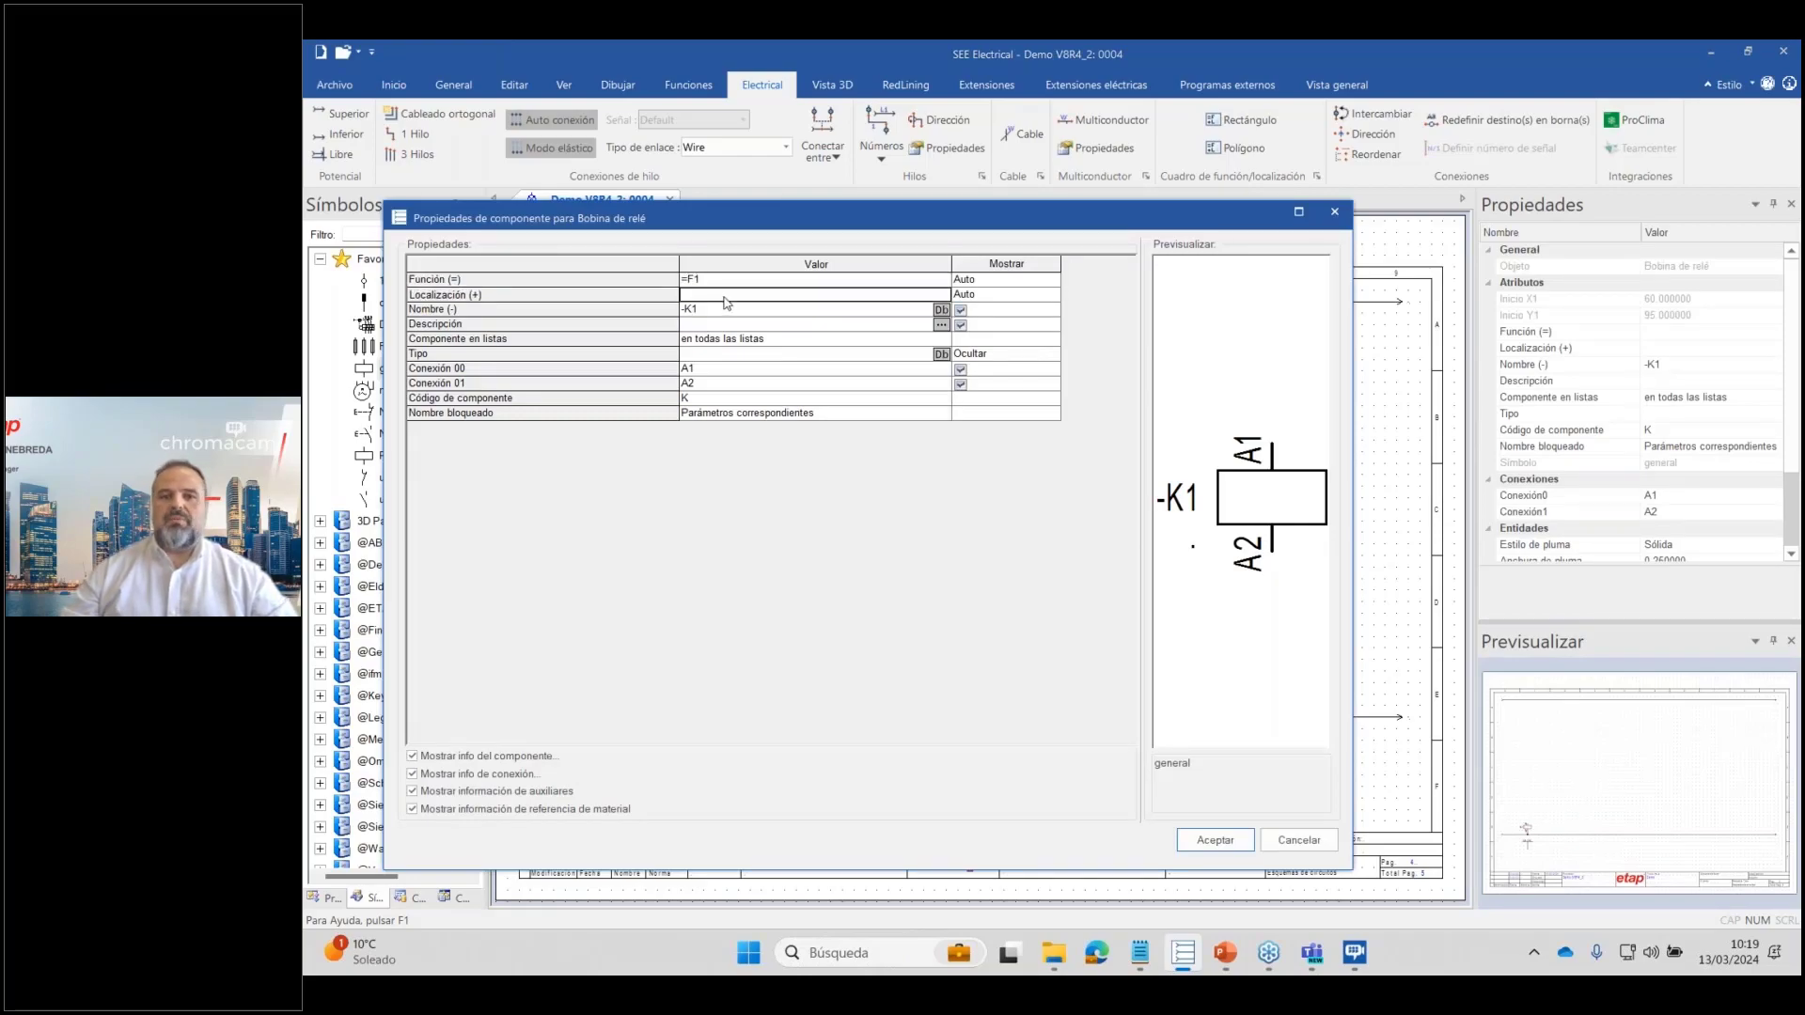
pyautogui.write('A1')
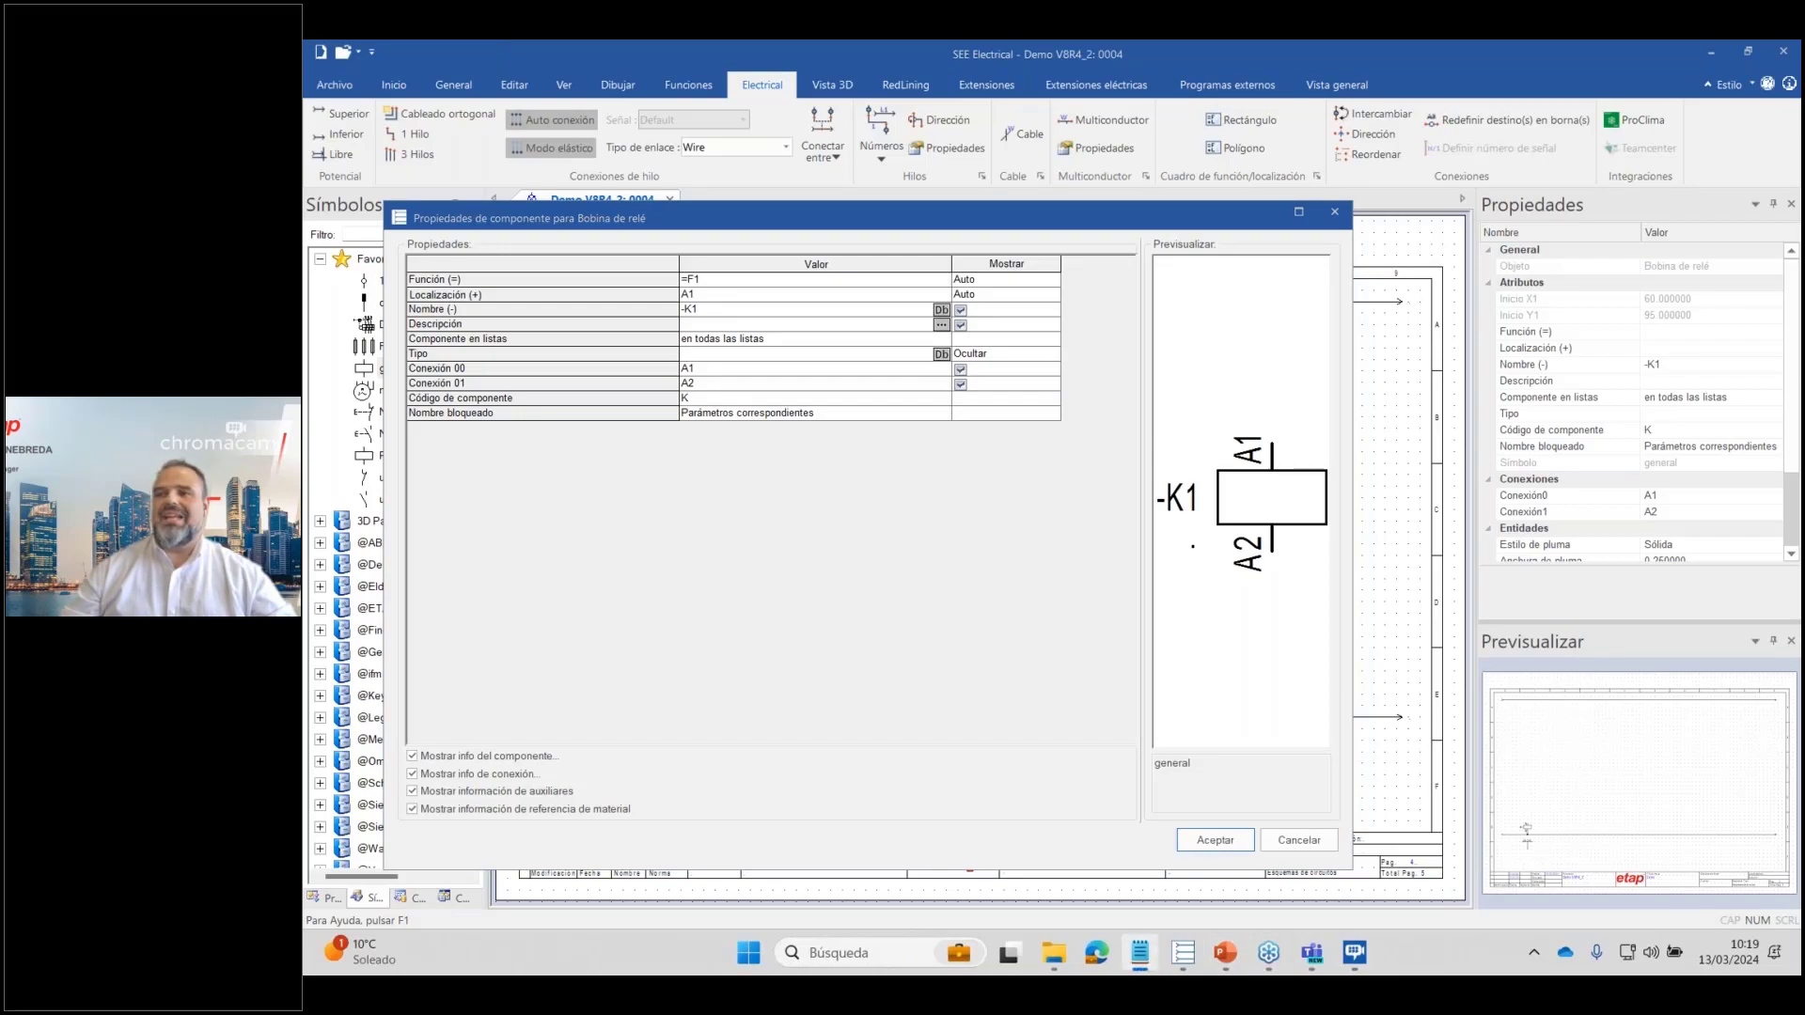
pyautogui.click(726, 357)
pyautogui.write('CA2EN140B+LA1EN02')
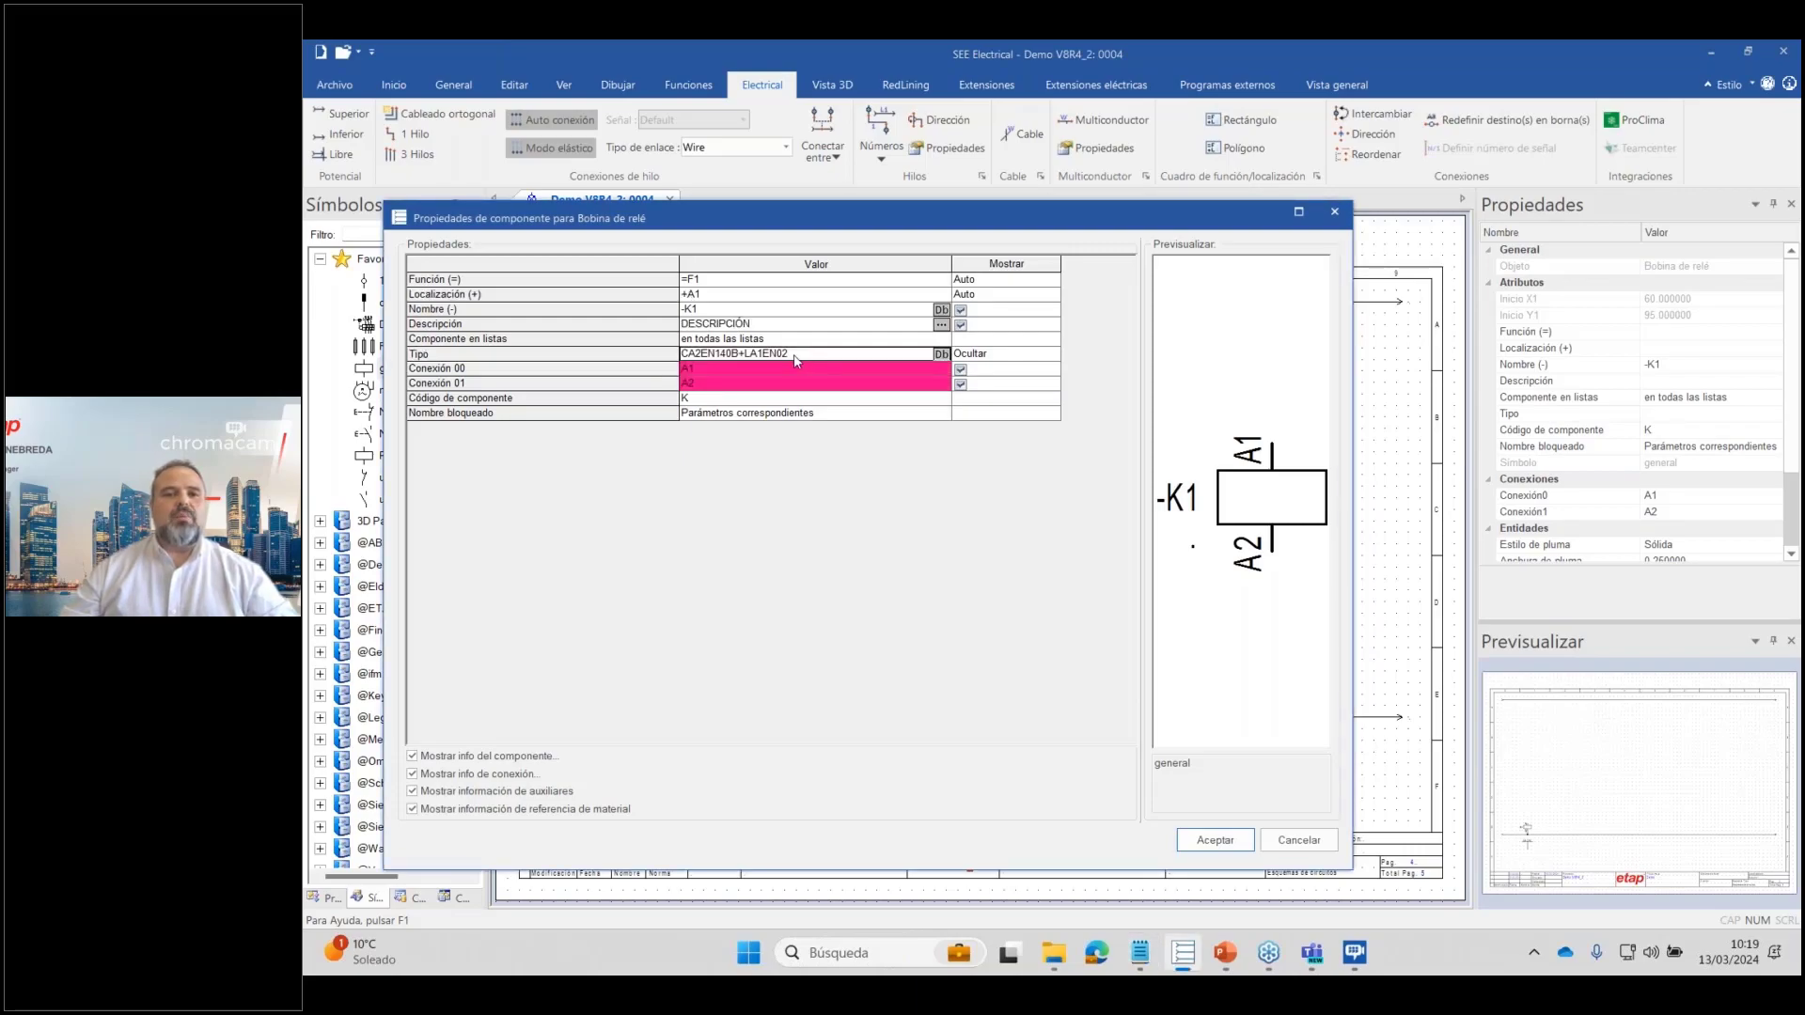
# Review the coil's type reference CA2EN140B+LA1EN02 in the materials catalogue, and back out of combining the coil with an existing component.
pyautogui.click(943, 358)
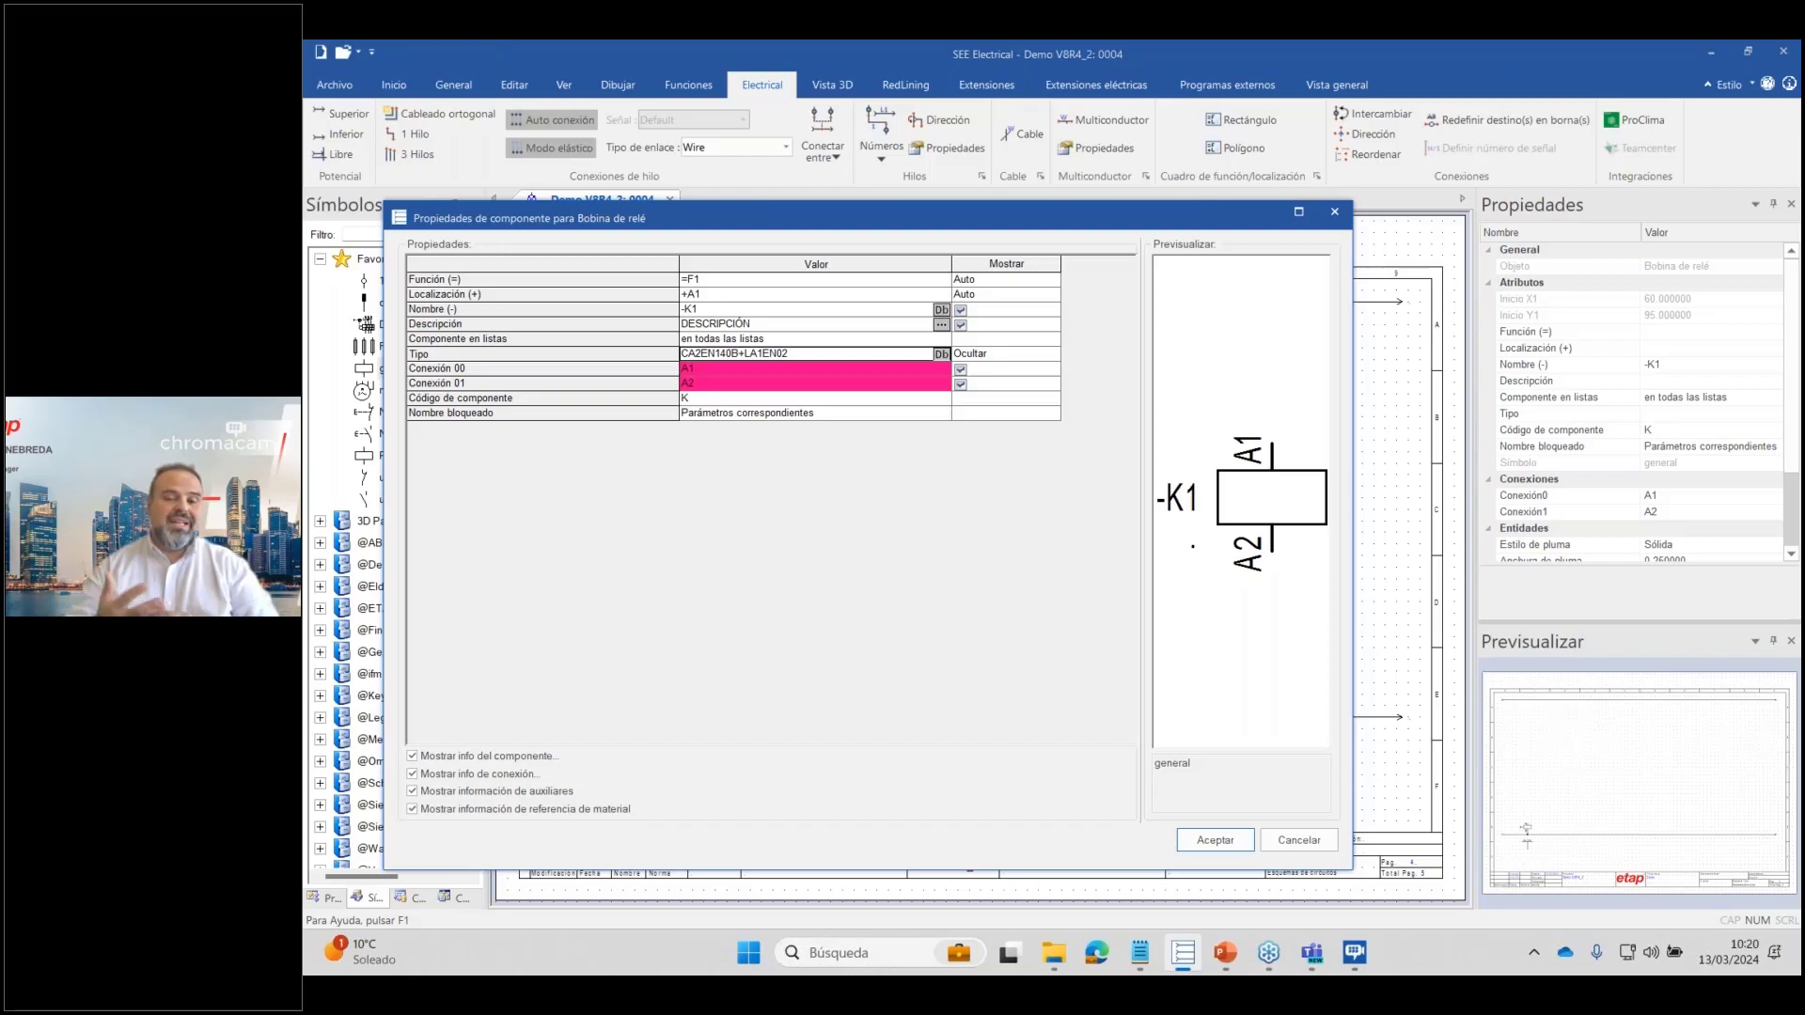
pyautogui.click(941, 355)
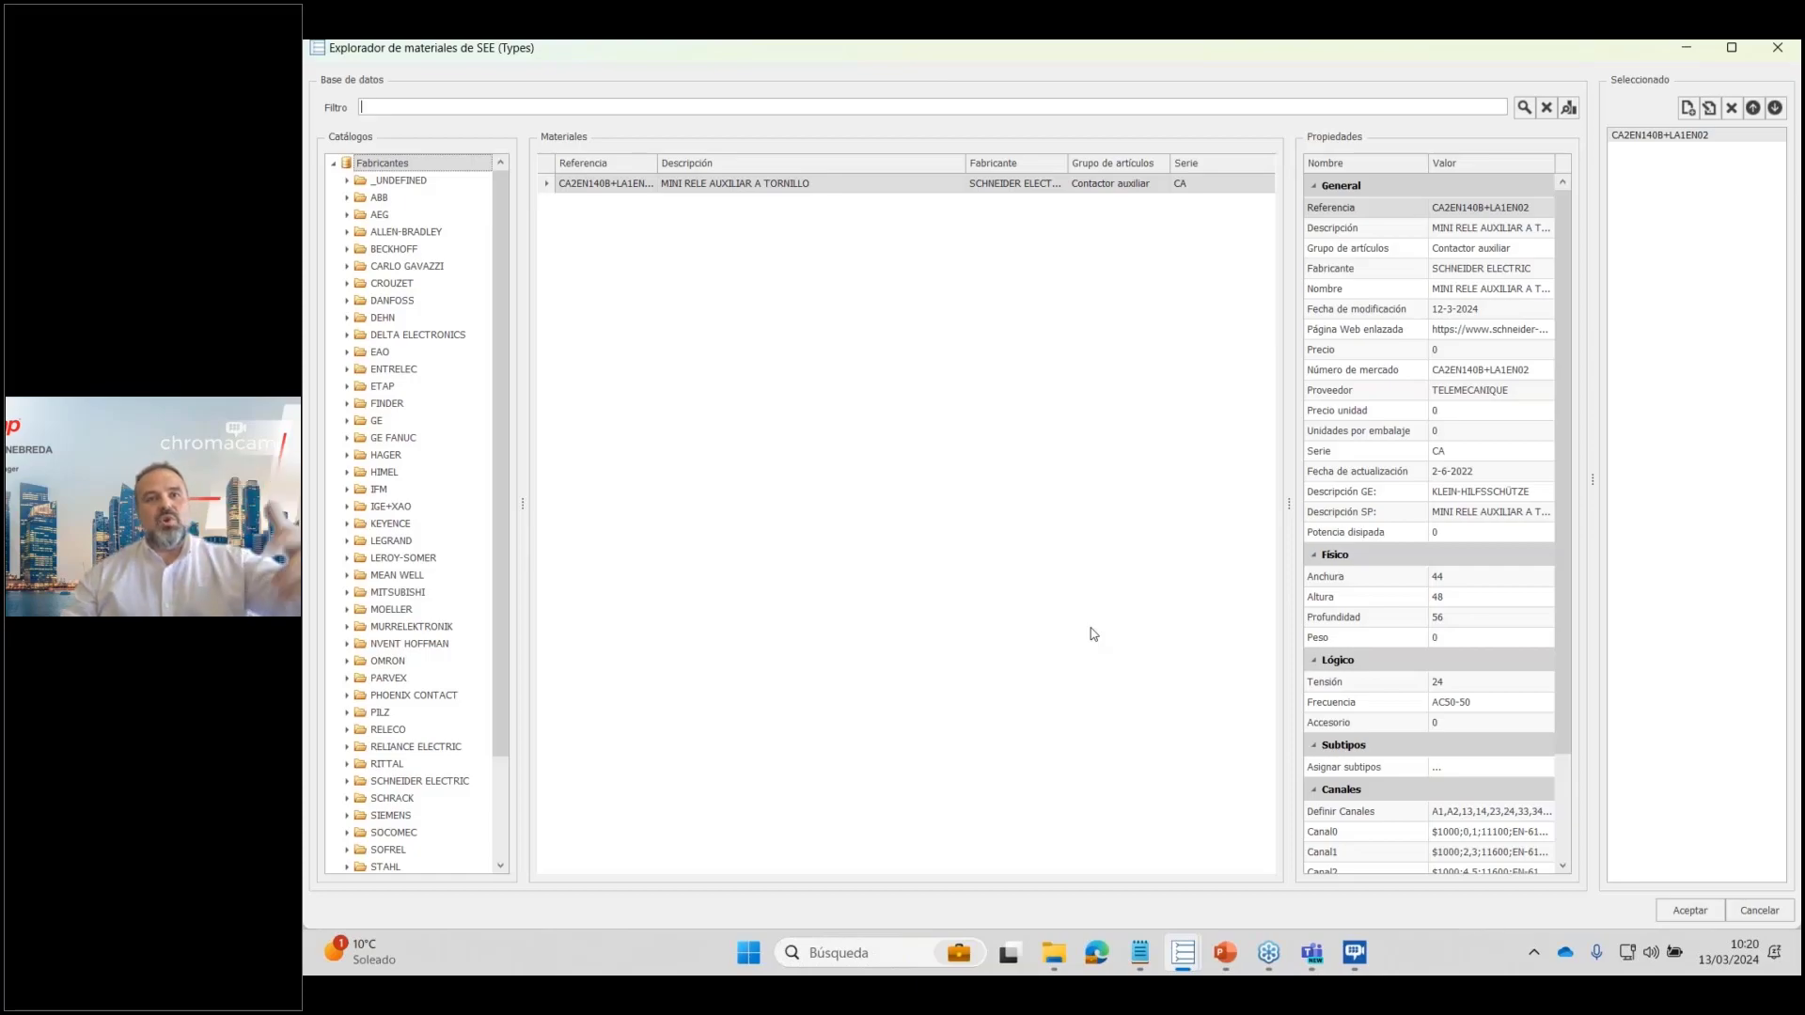
pyautogui.scroll(-3, 431, 538)
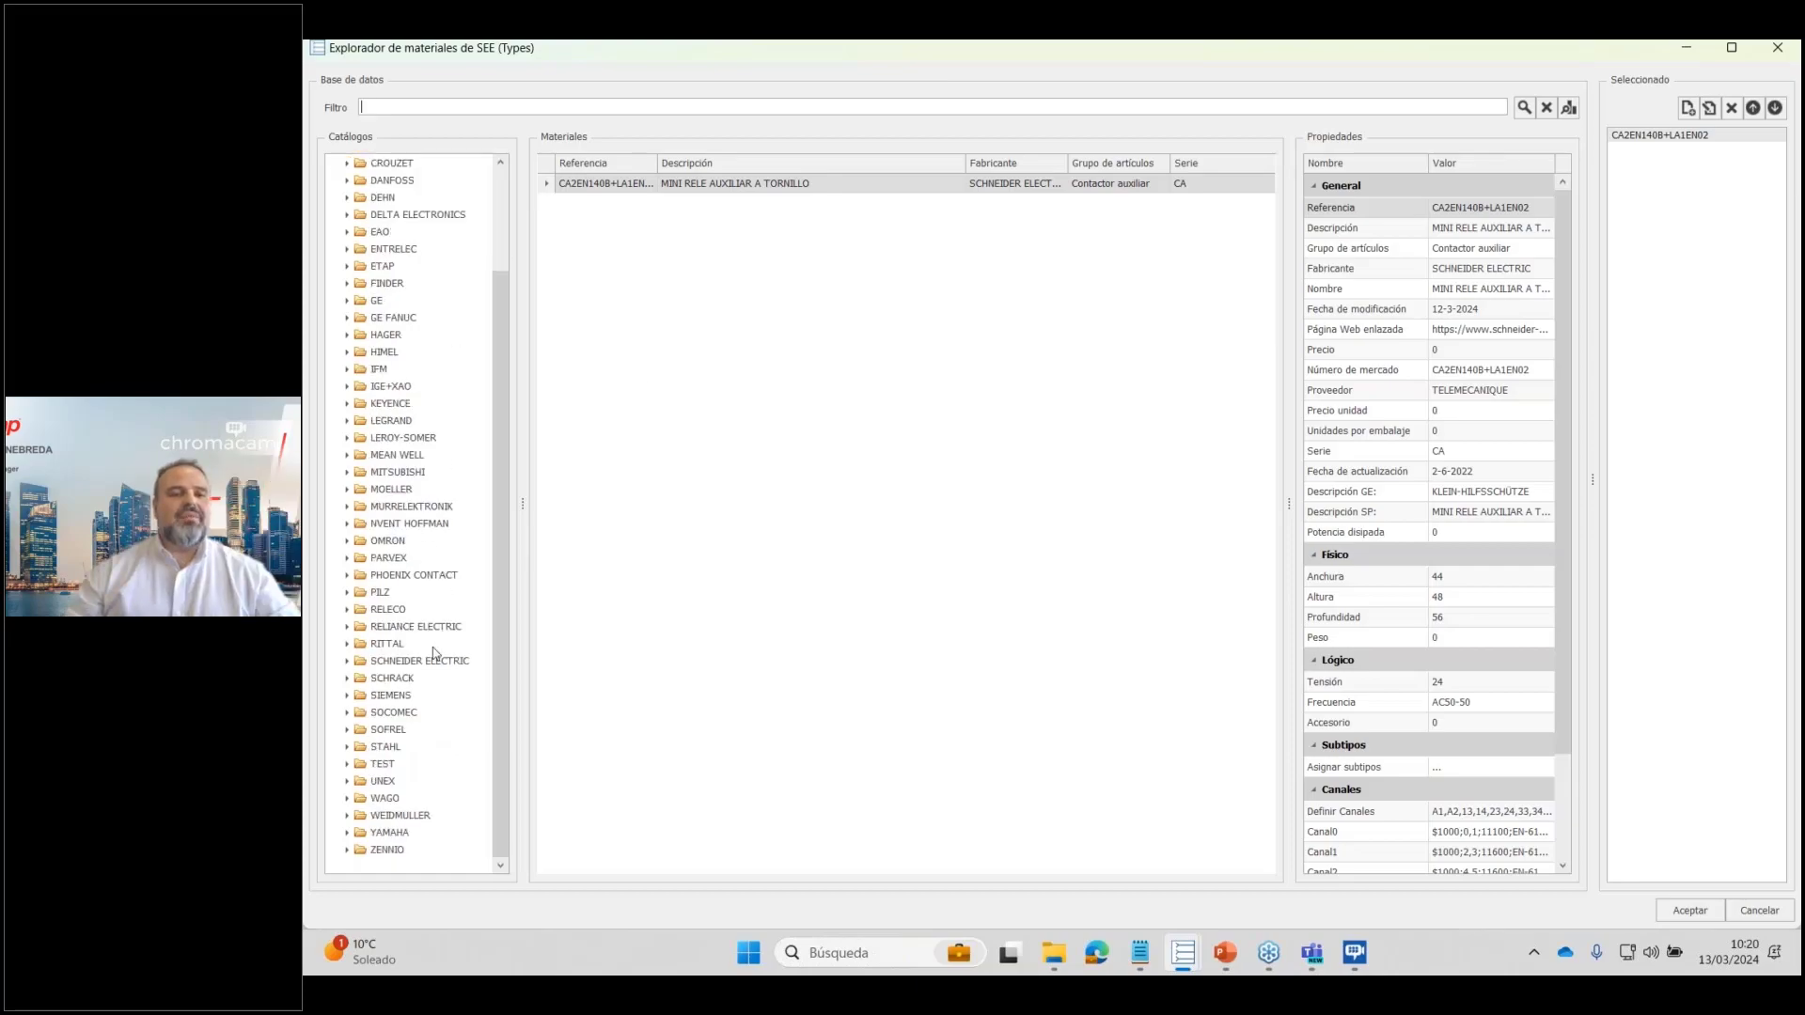
pyautogui.click(1701, 918)
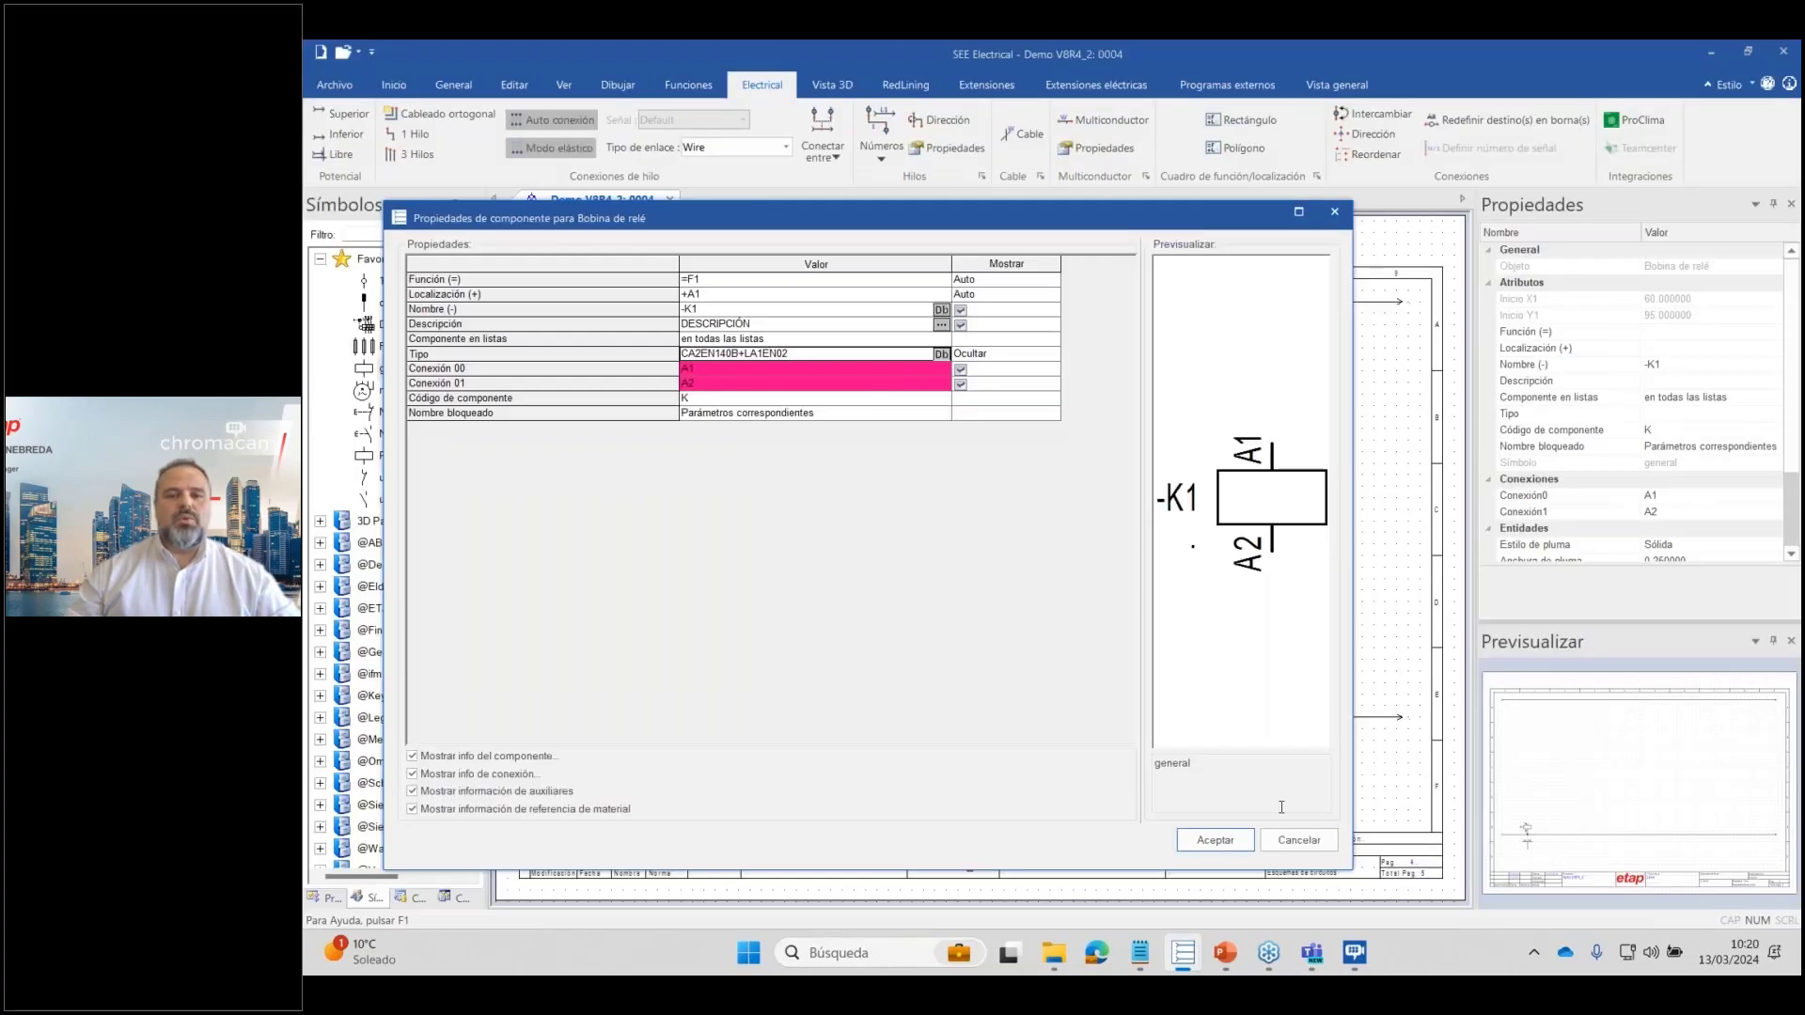
pyautogui.click(1215, 840)
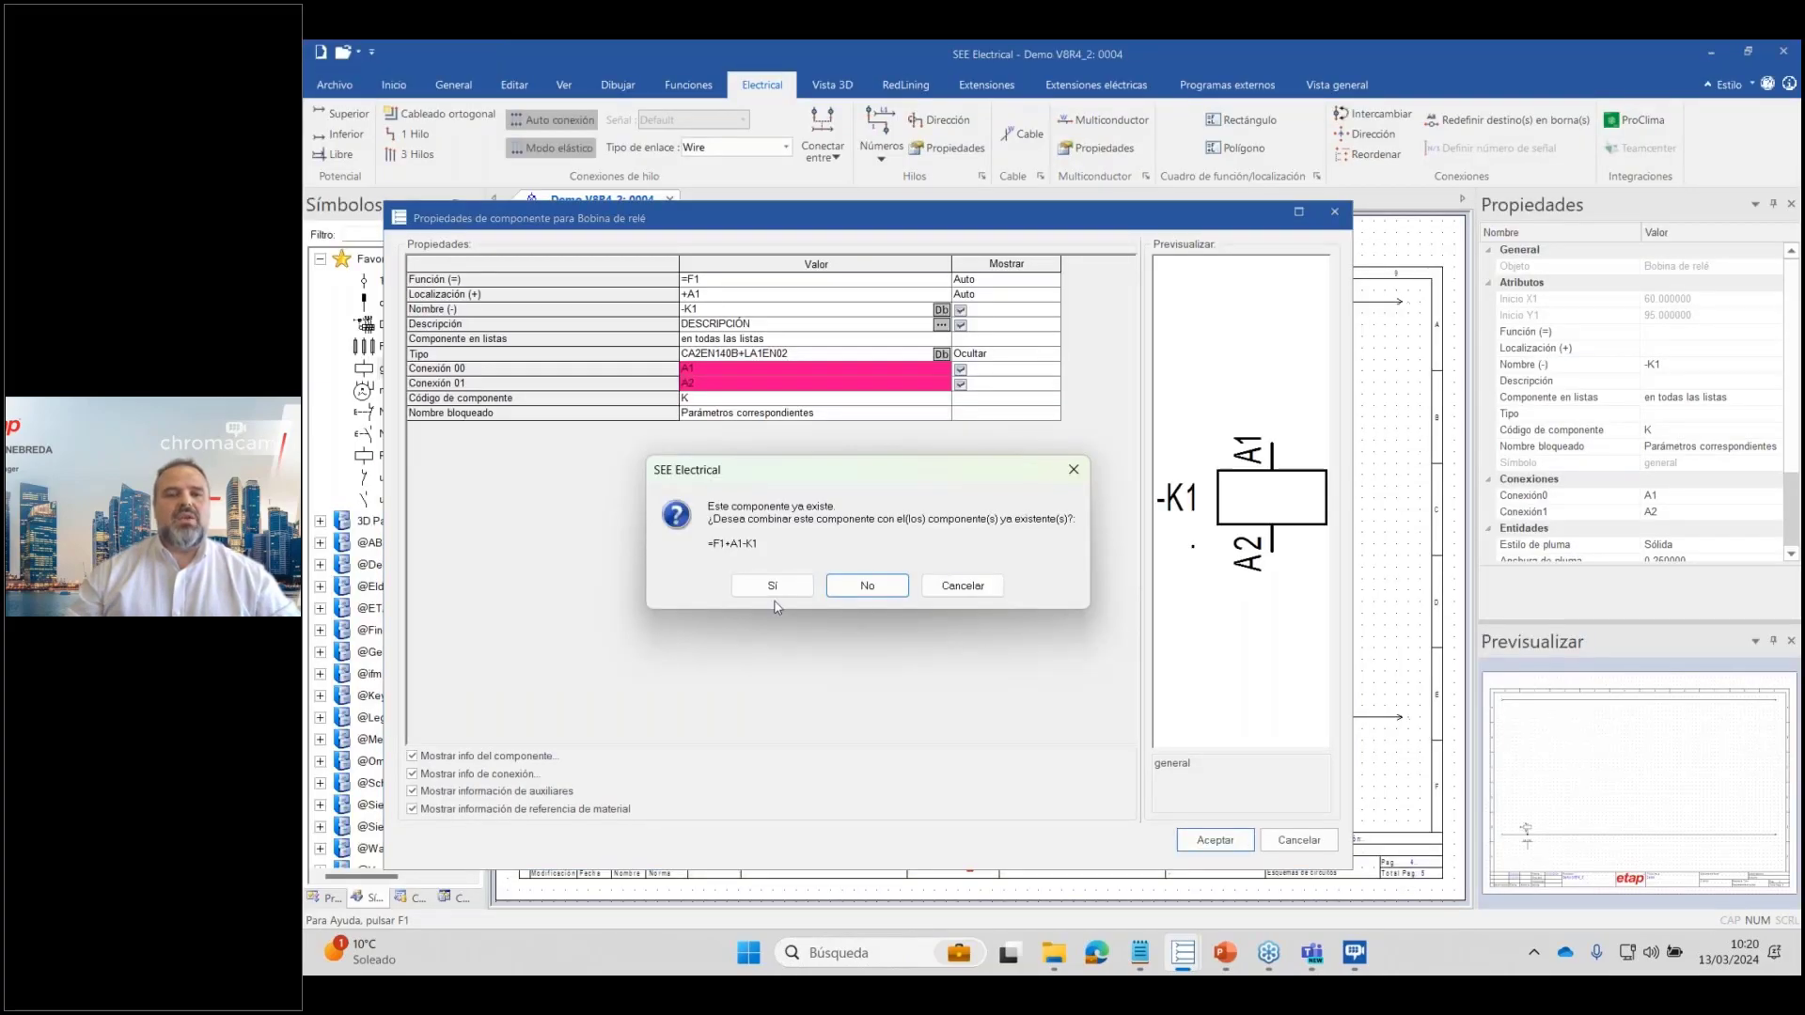
pyautogui.click(968, 592)
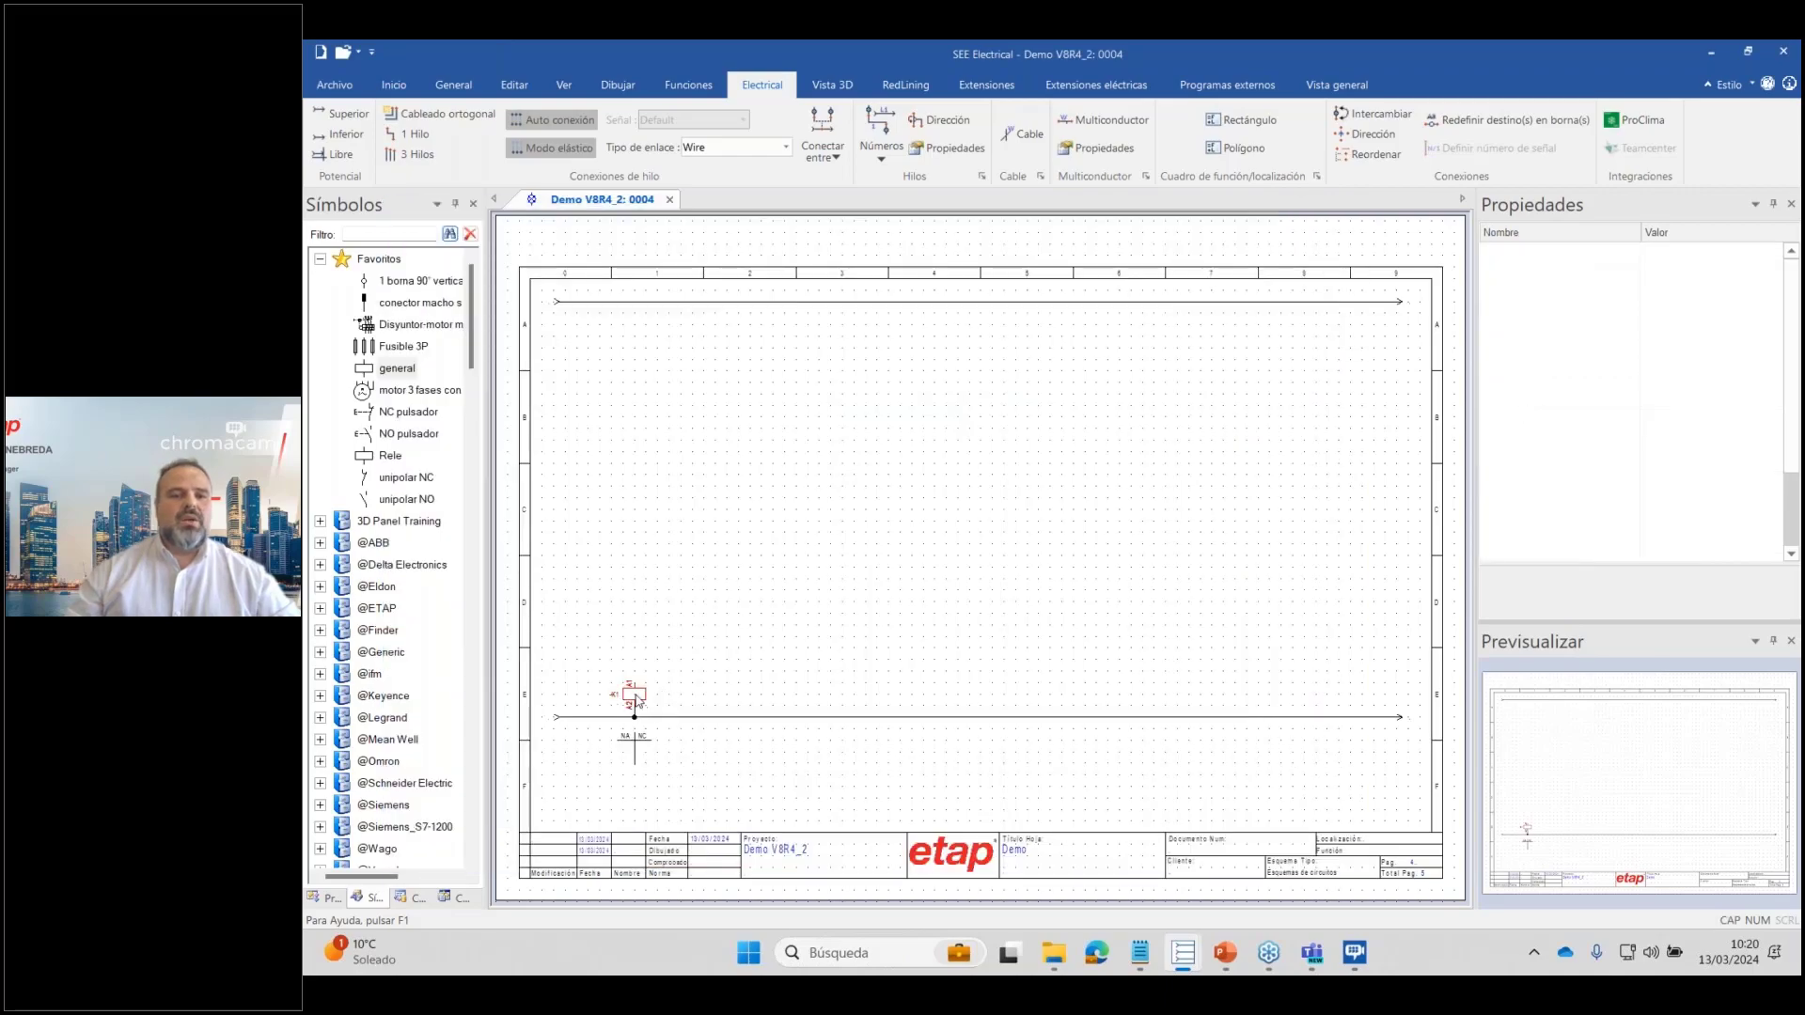
# Set the relay coil's function to F1, location to A1 and name to -K6, and select the coil.
pyautogui.click(718, 280)
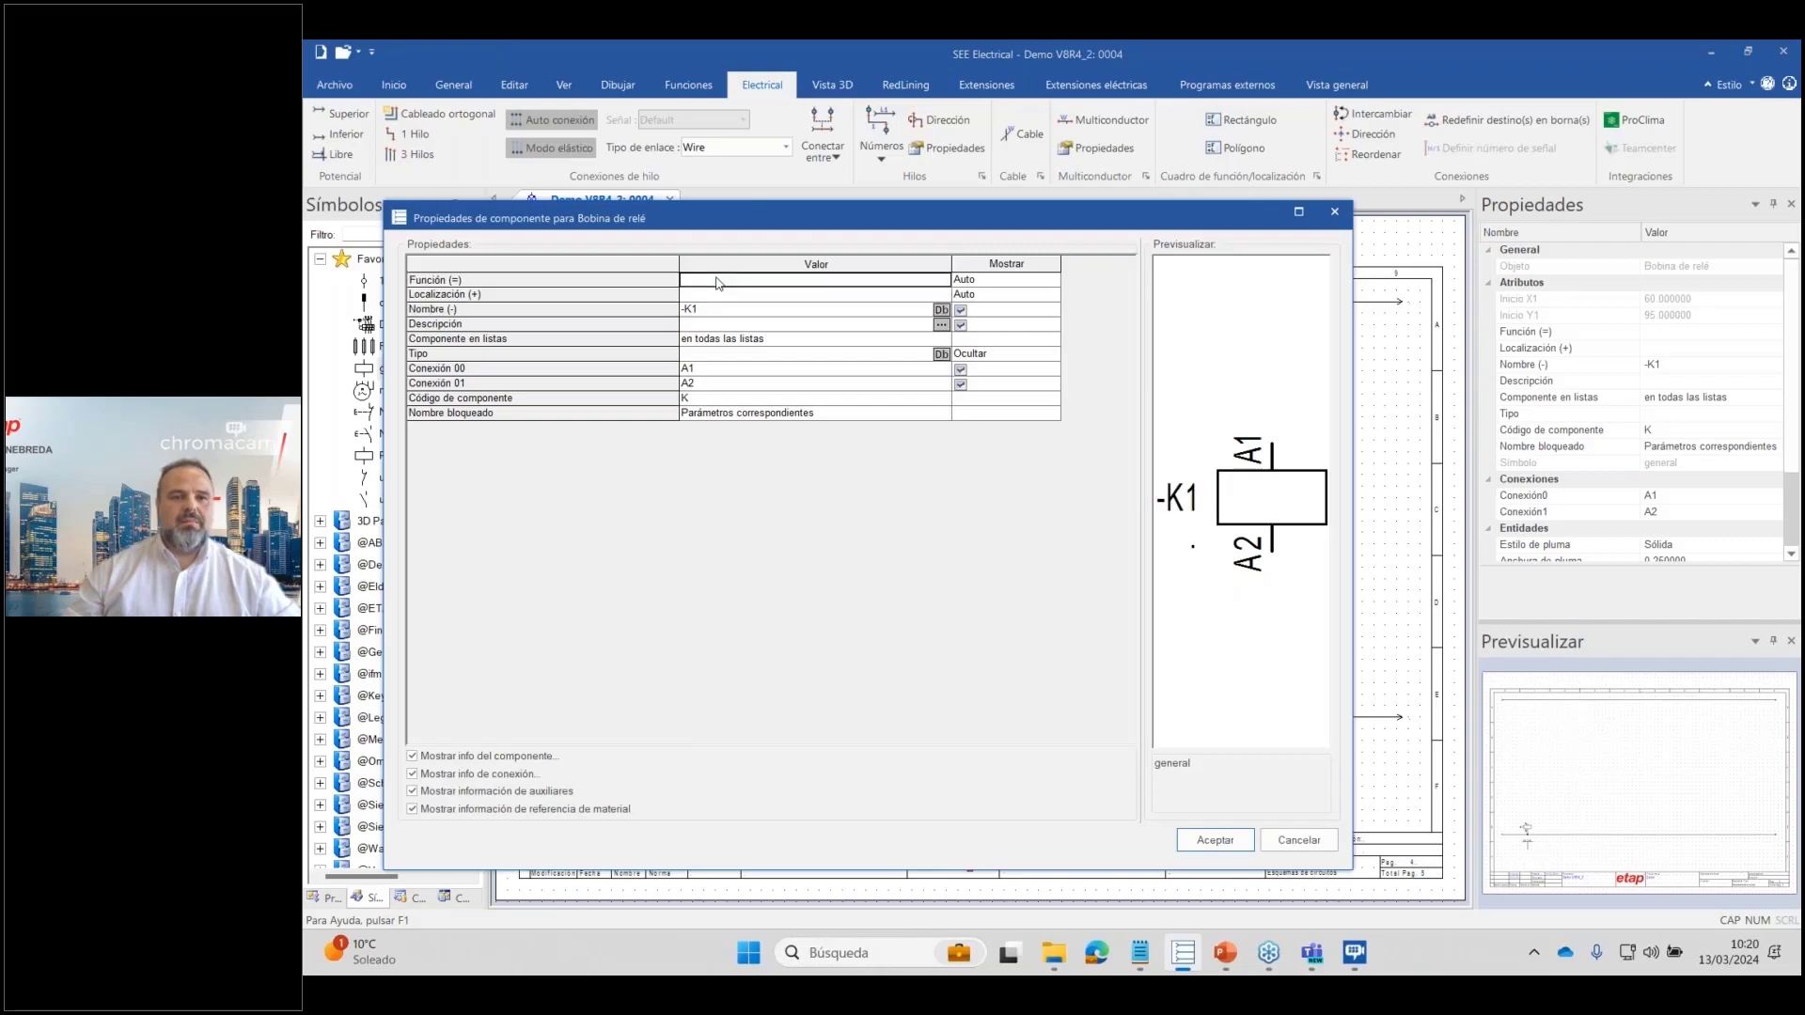
pyautogui.write('F1')
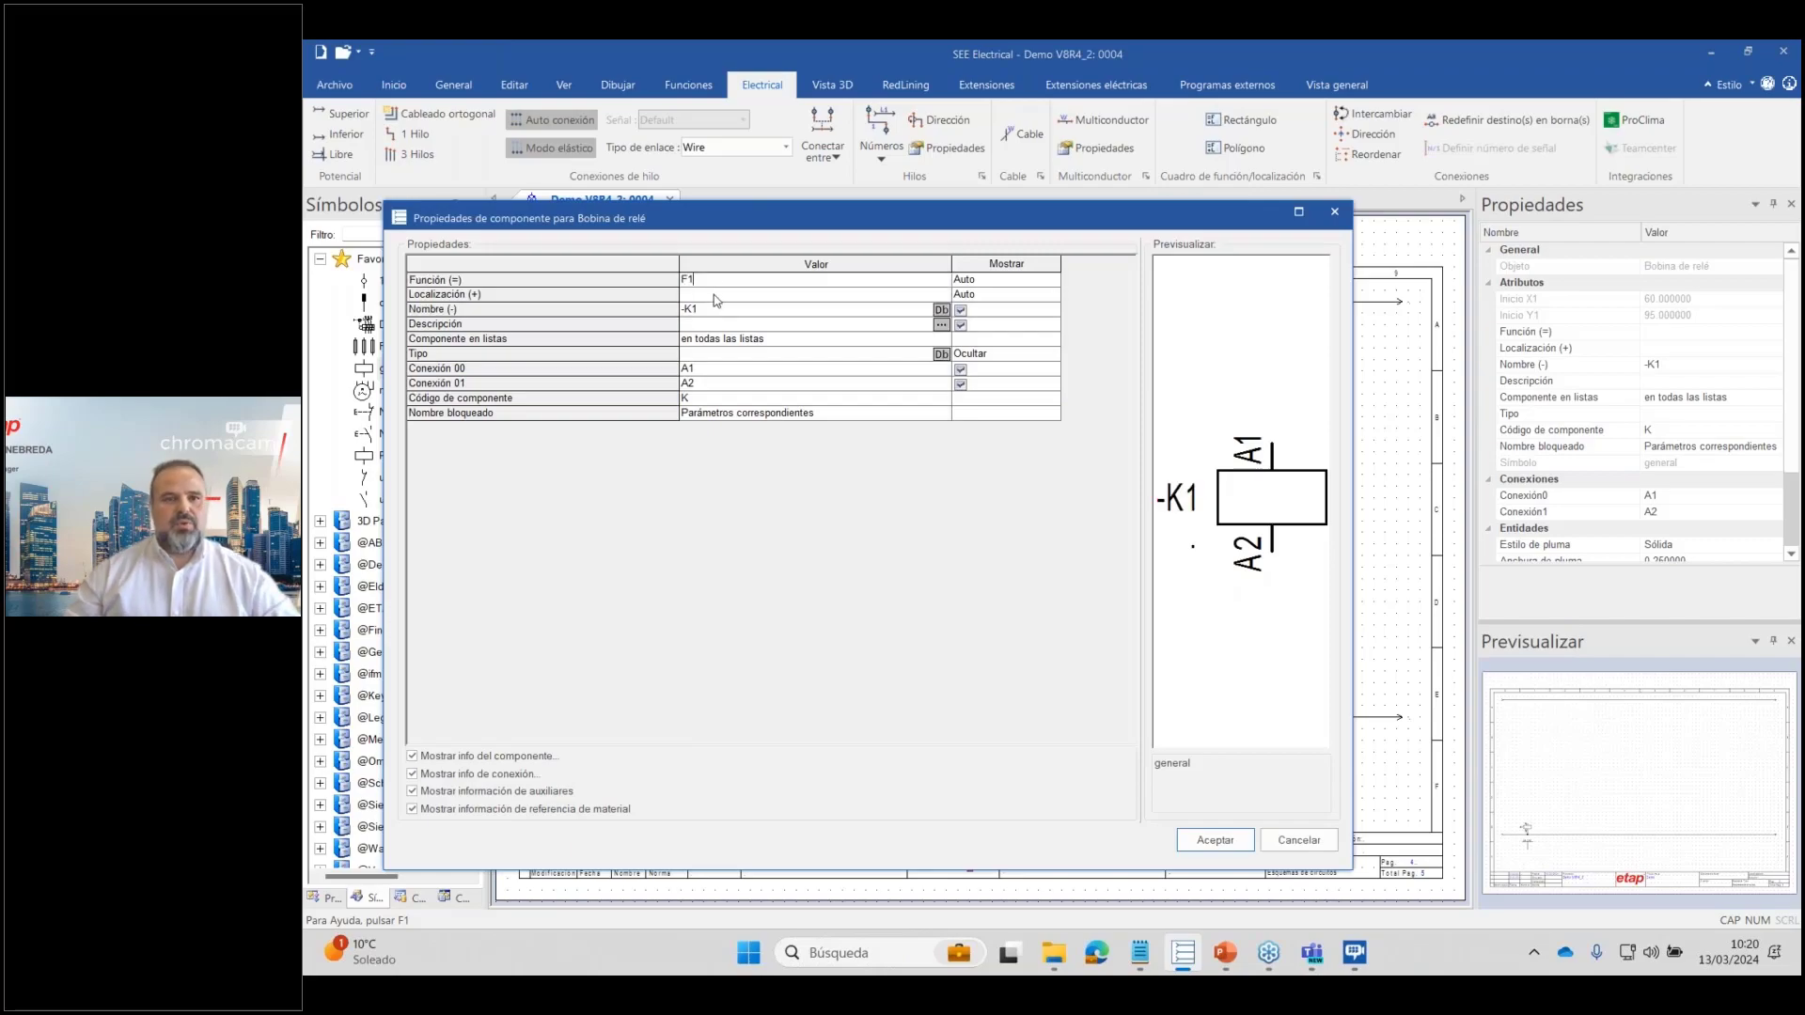
pyautogui.press('Return')
pyautogui.write('A1')
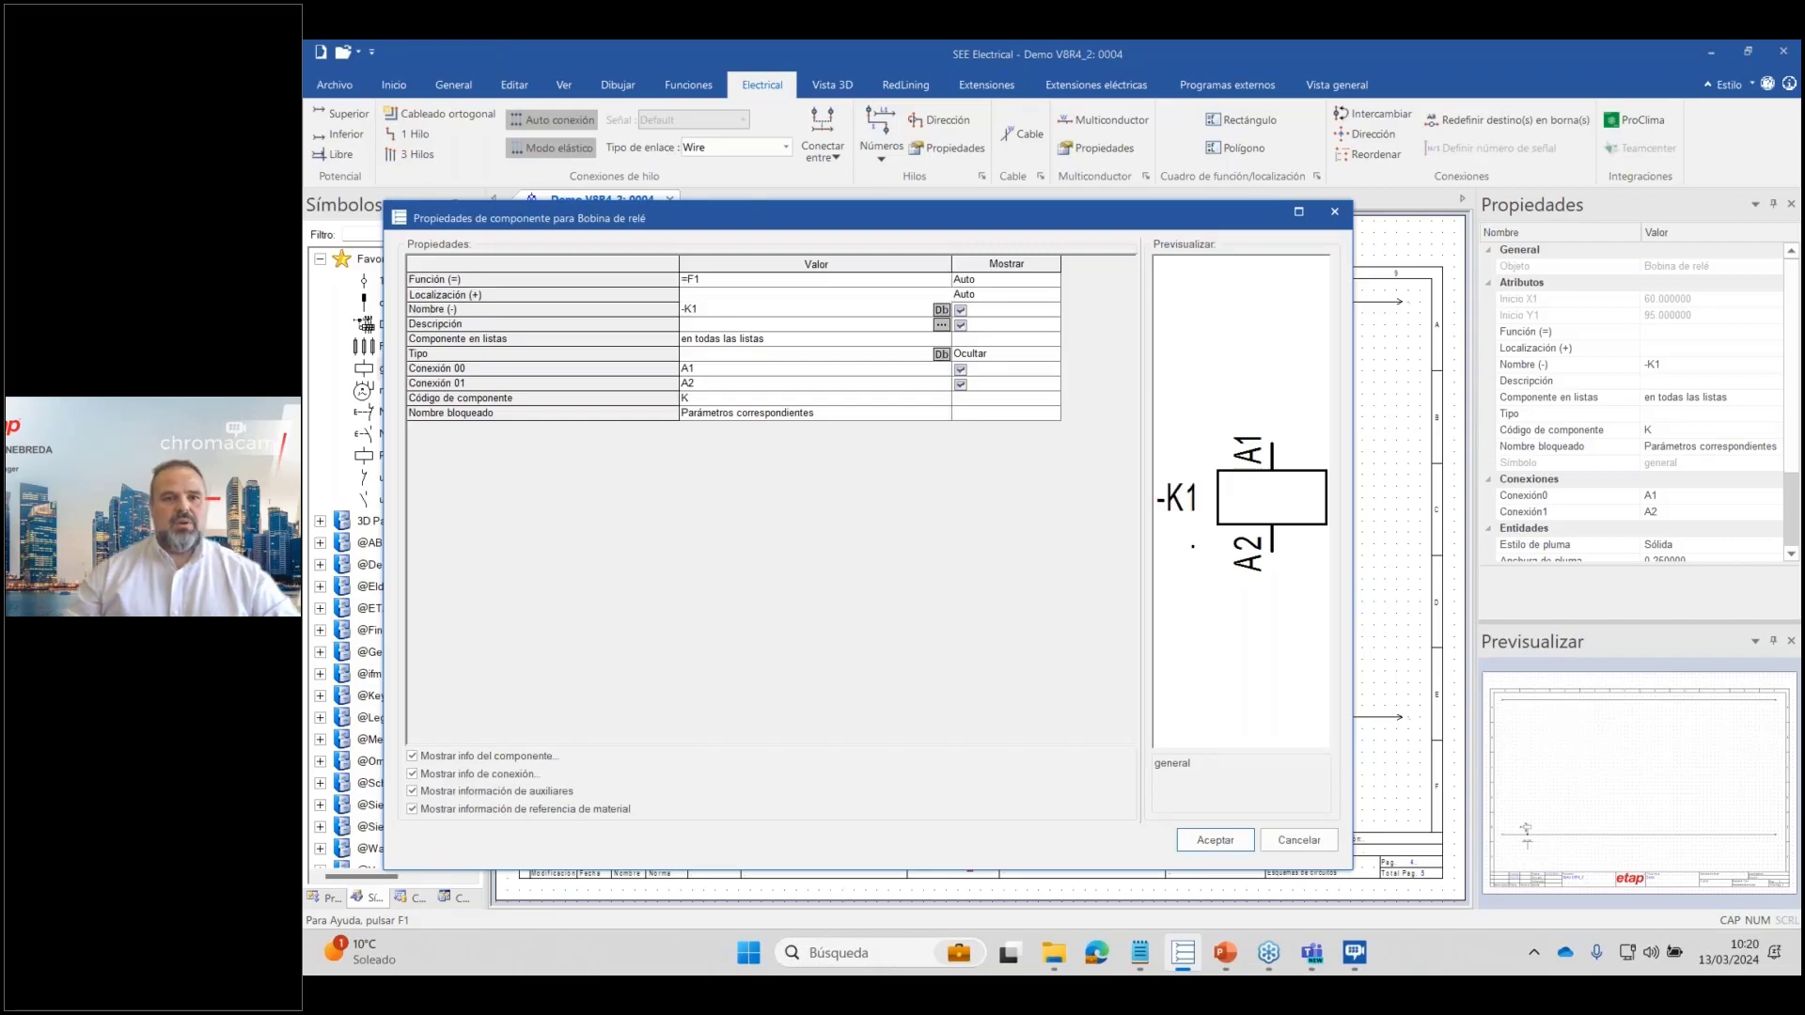
pyautogui.press('Return')
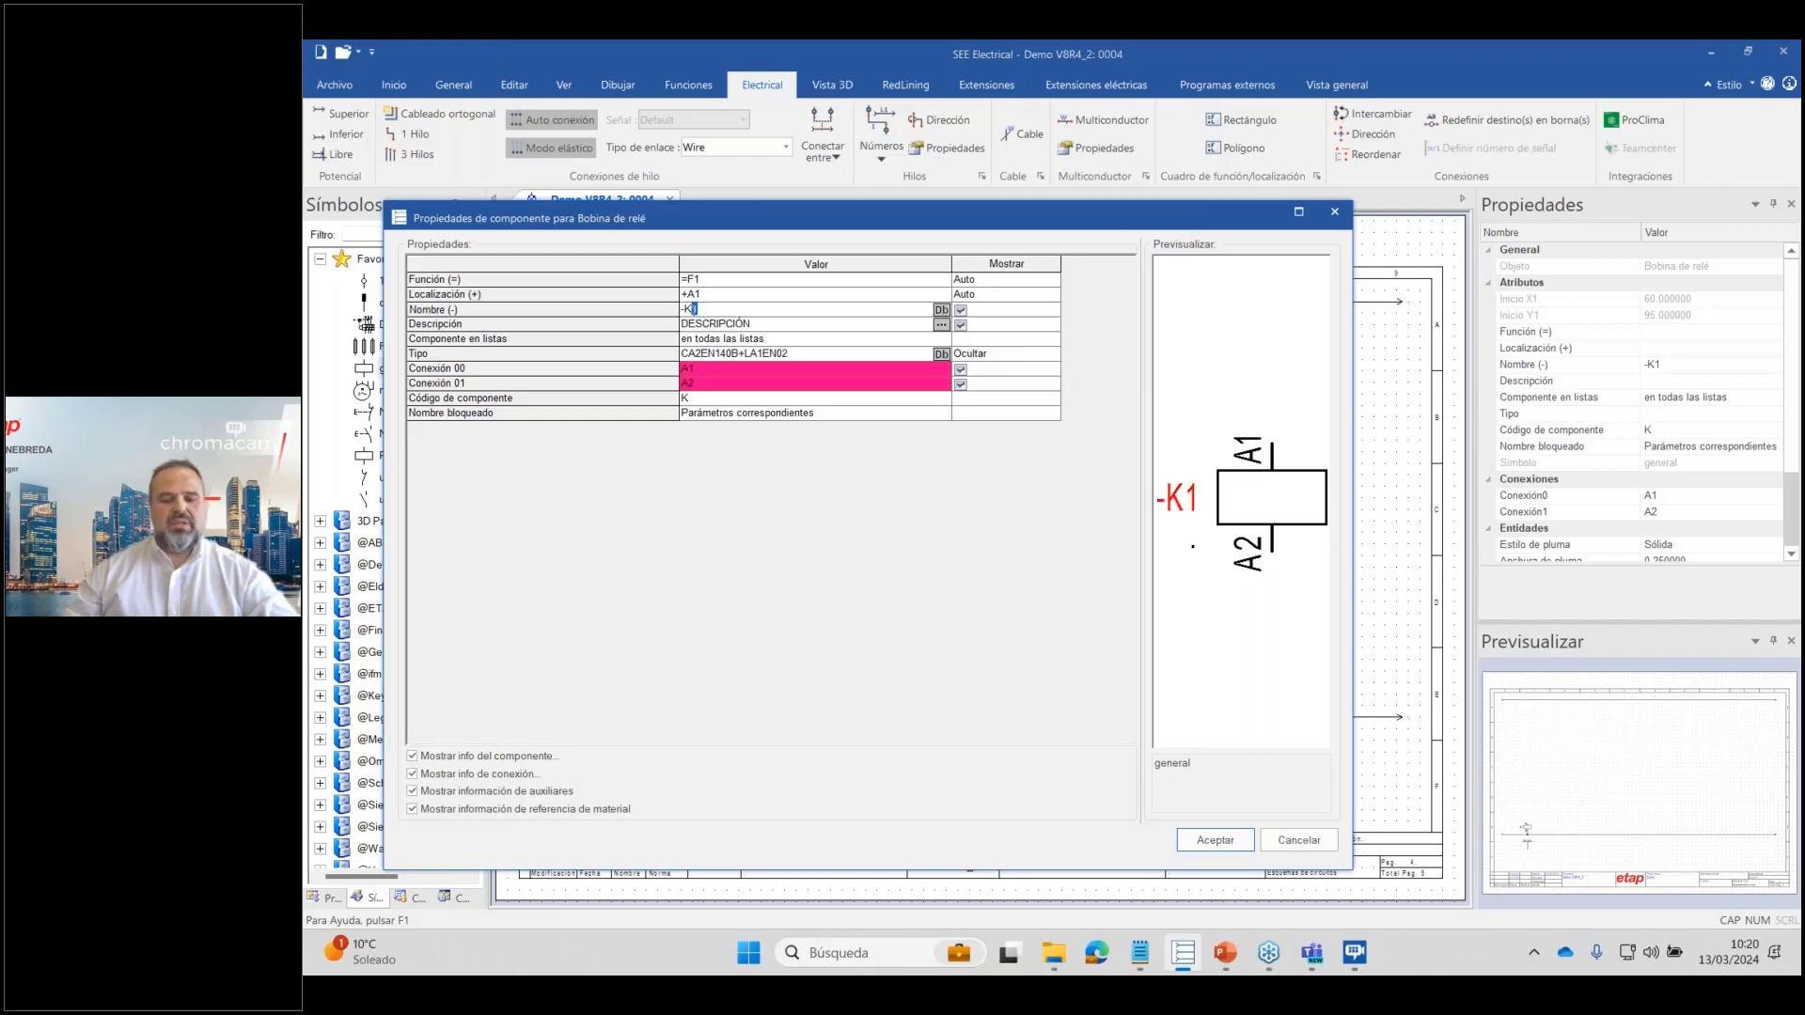
pyautogui.write('6')
pyautogui.press('Return')
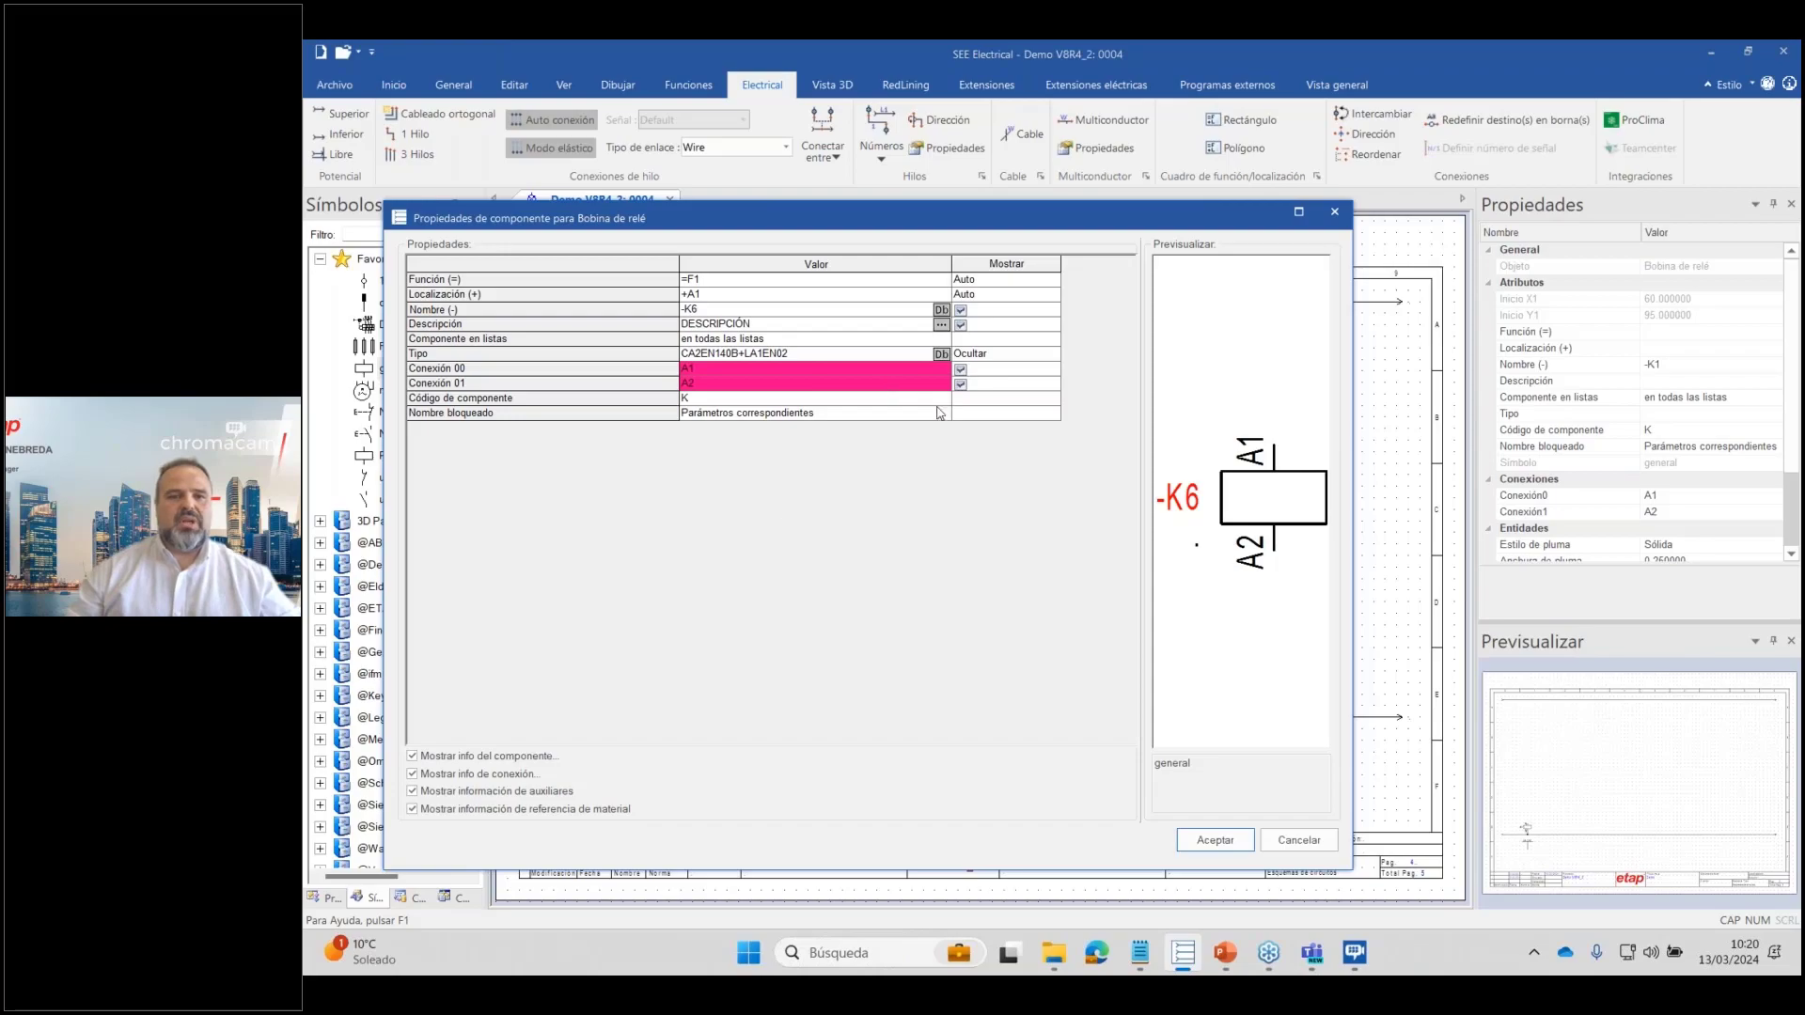
pyautogui.click(1214, 839)
pyautogui.scroll(2, 623, 712)
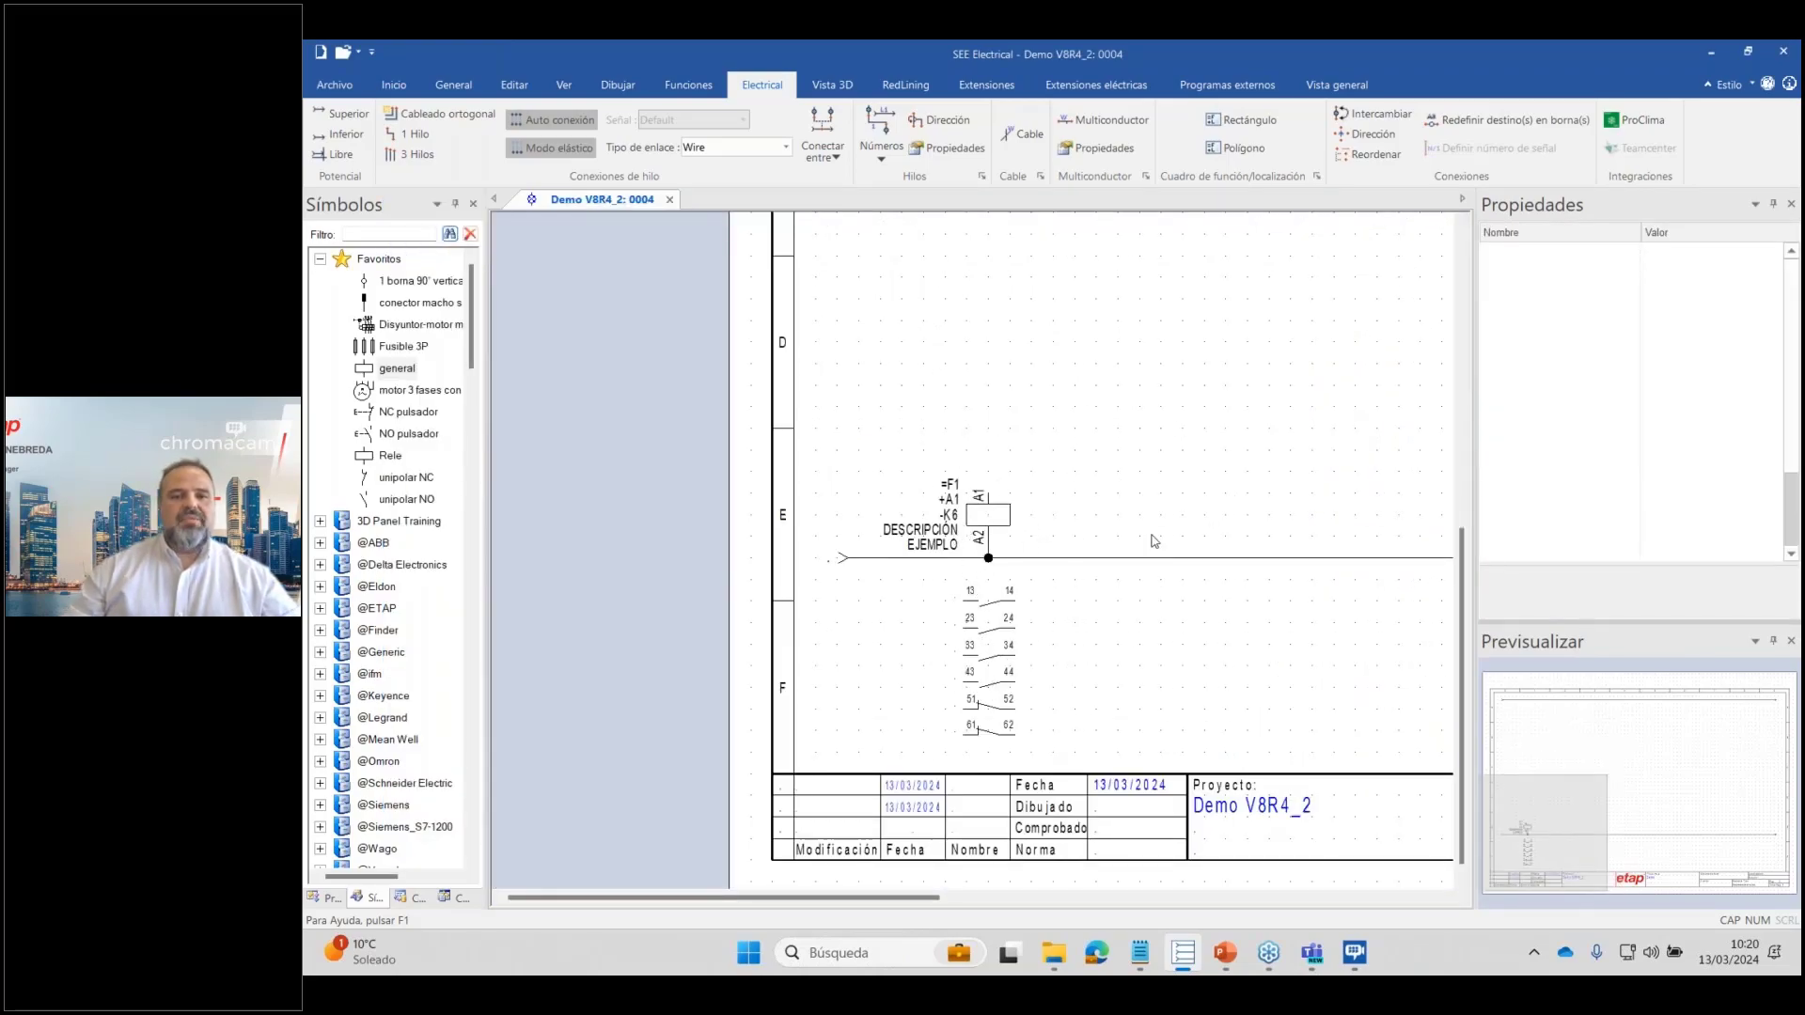
pyautogui.click(954, 532)
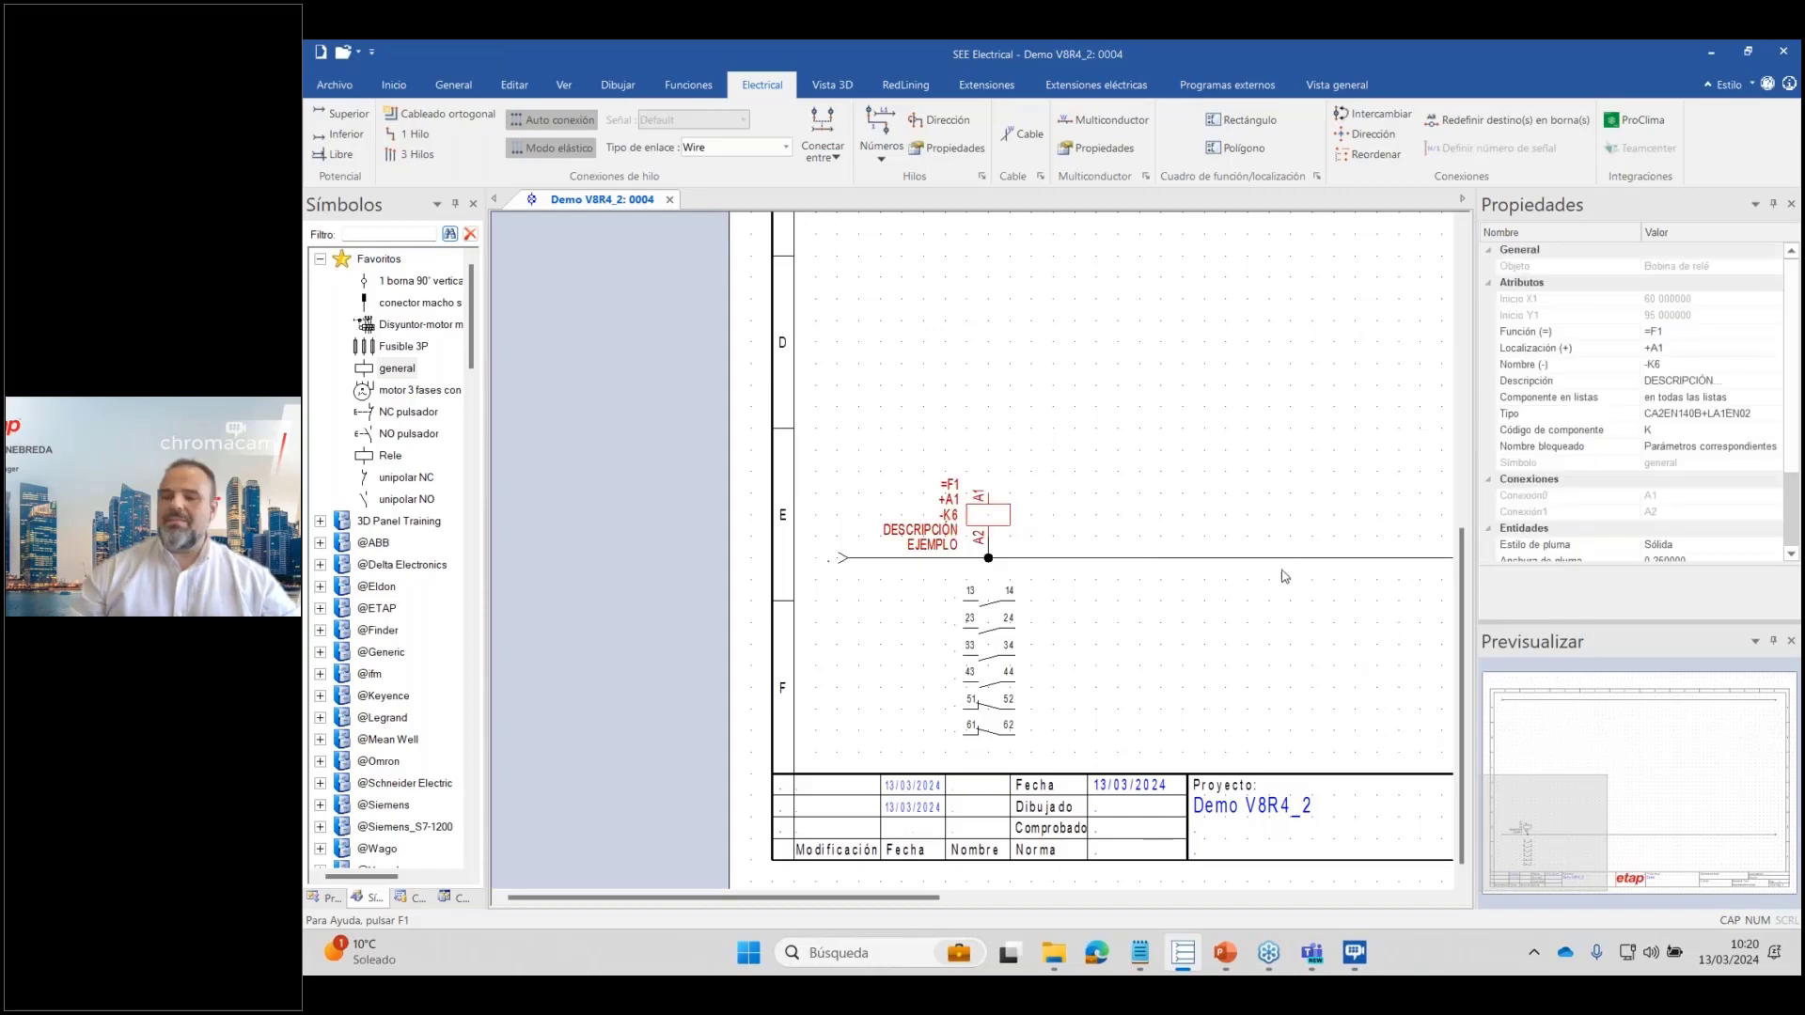
# Place the favourite "unipolar NC" contact at X 100, Y 170 with function =F1, location +A1 and name -K6.
pyautogui.scroll(-1, 936, 568)
pyautogui.scroll(-1, 883, 475)
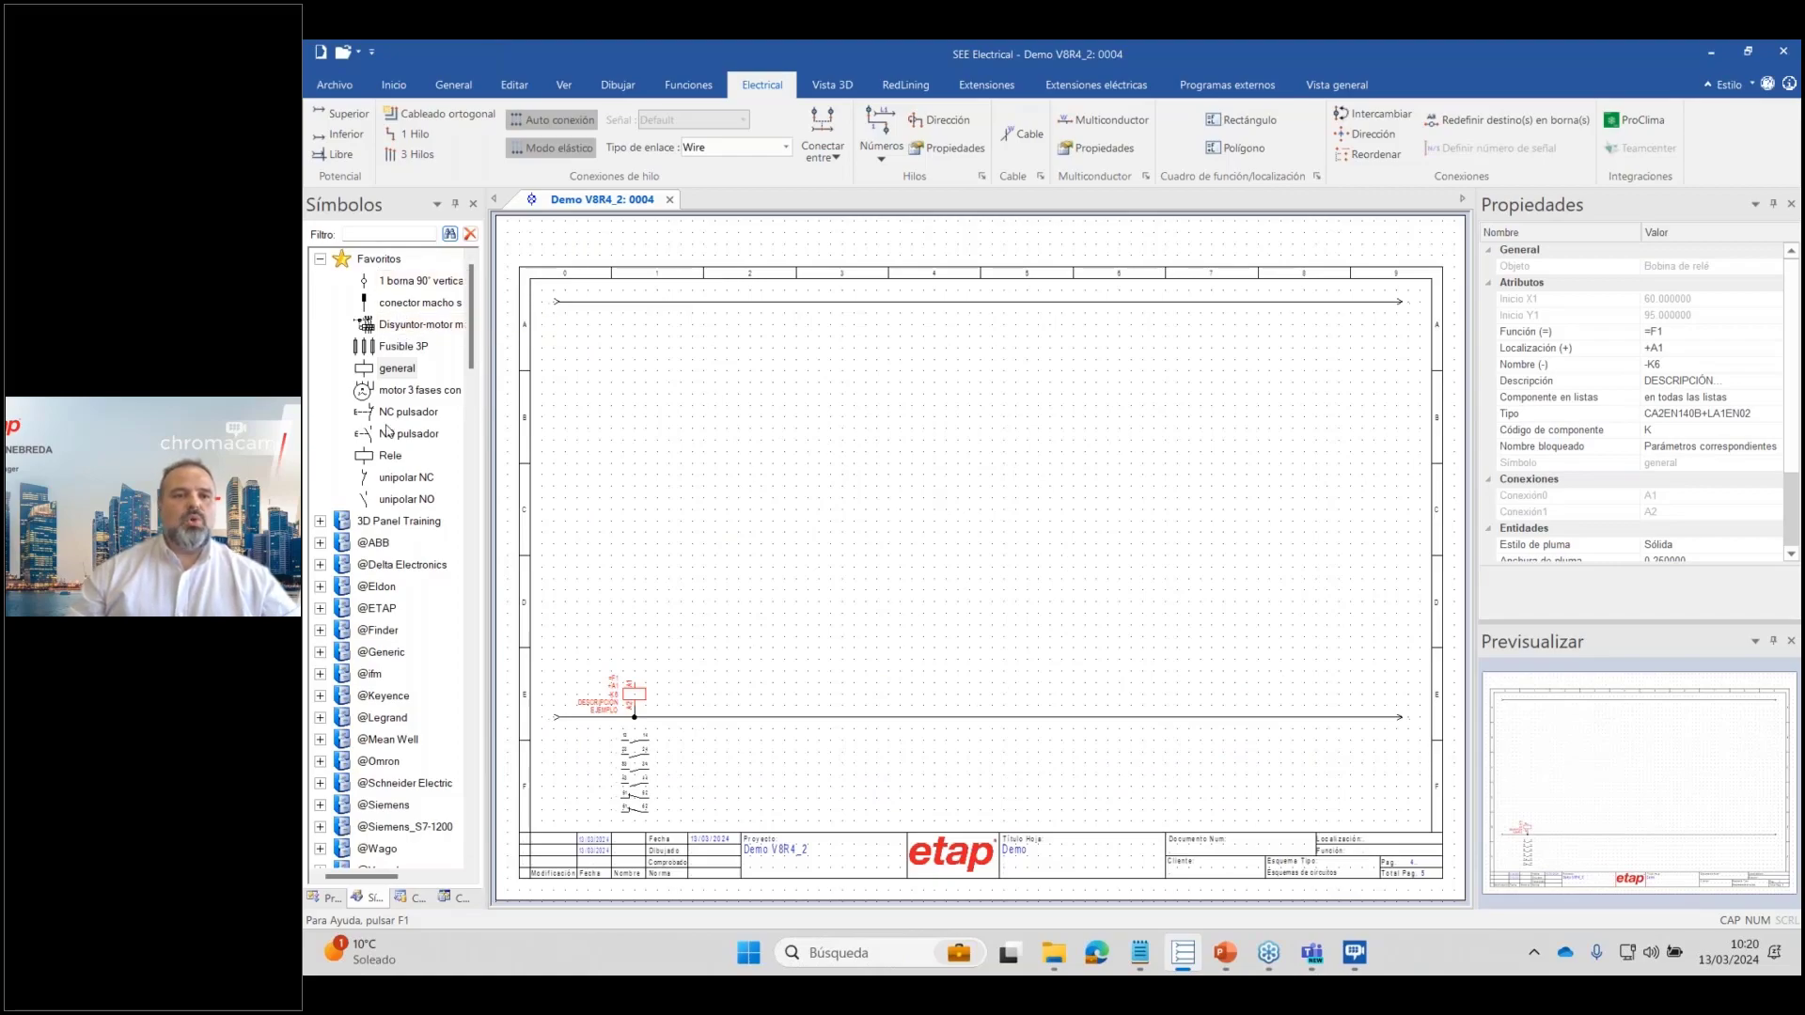
pyautogui.click(407, 477)
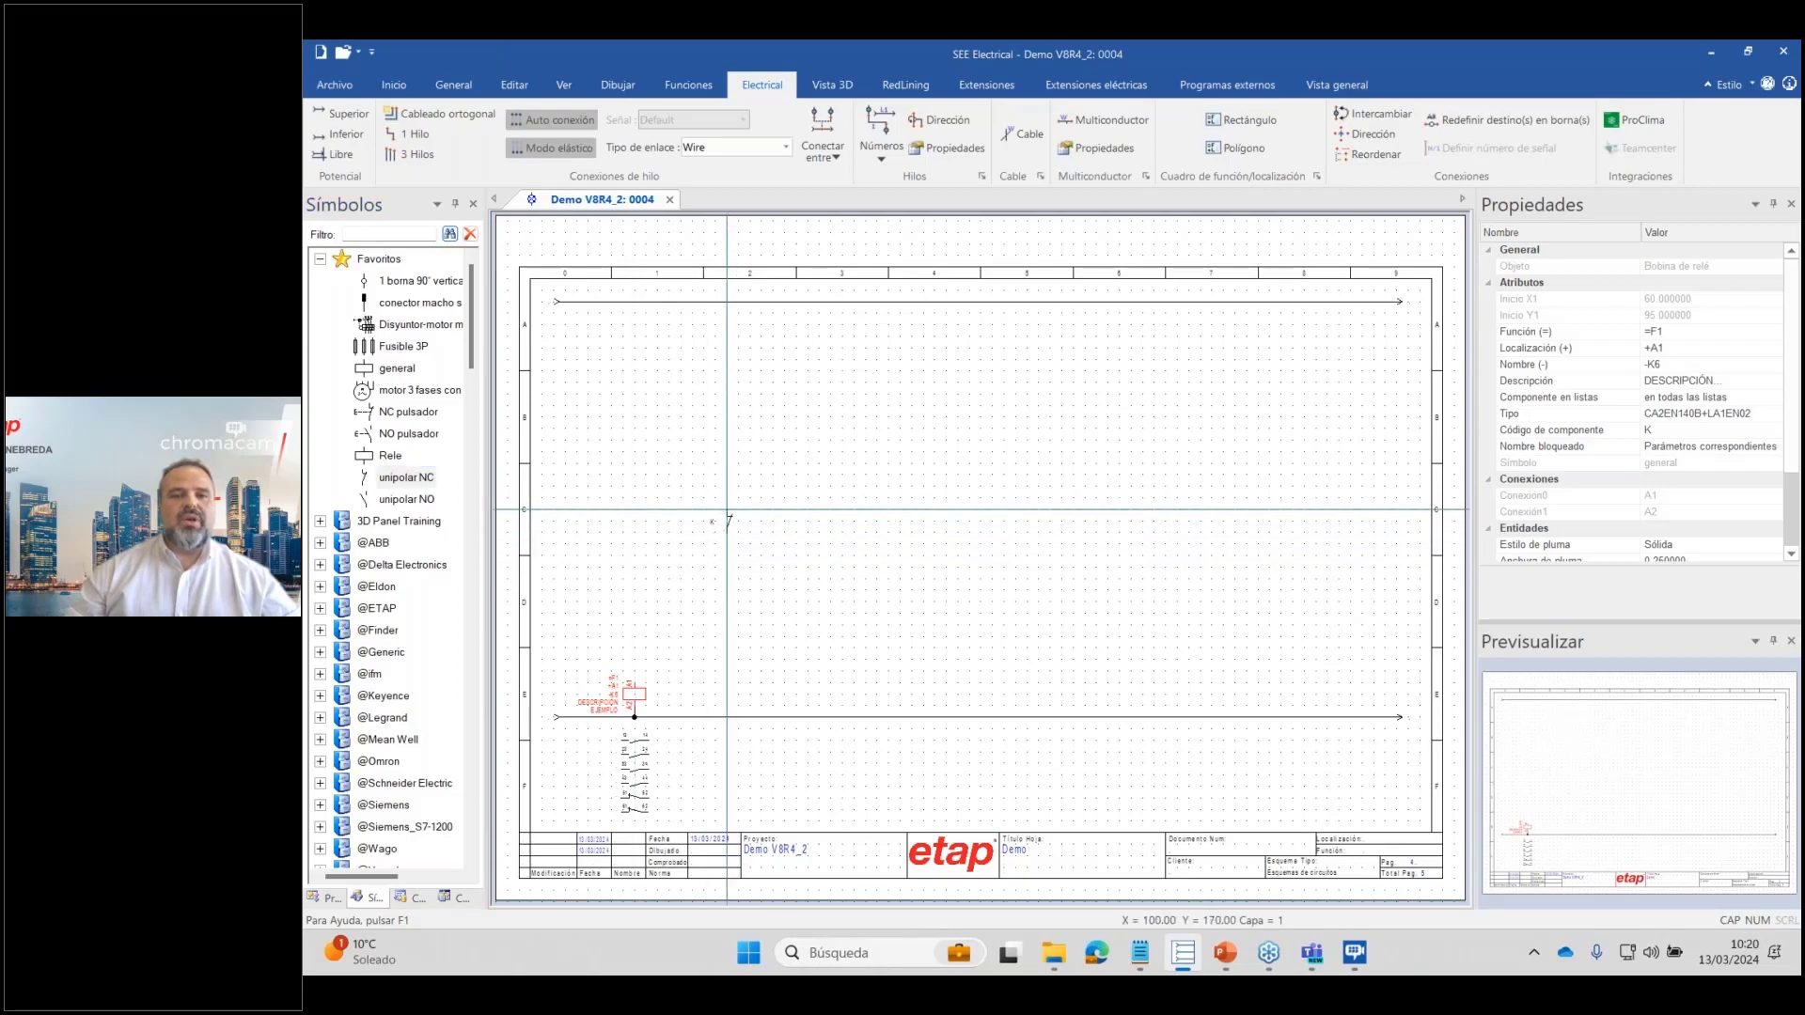
pyautogui.click(726, 509)
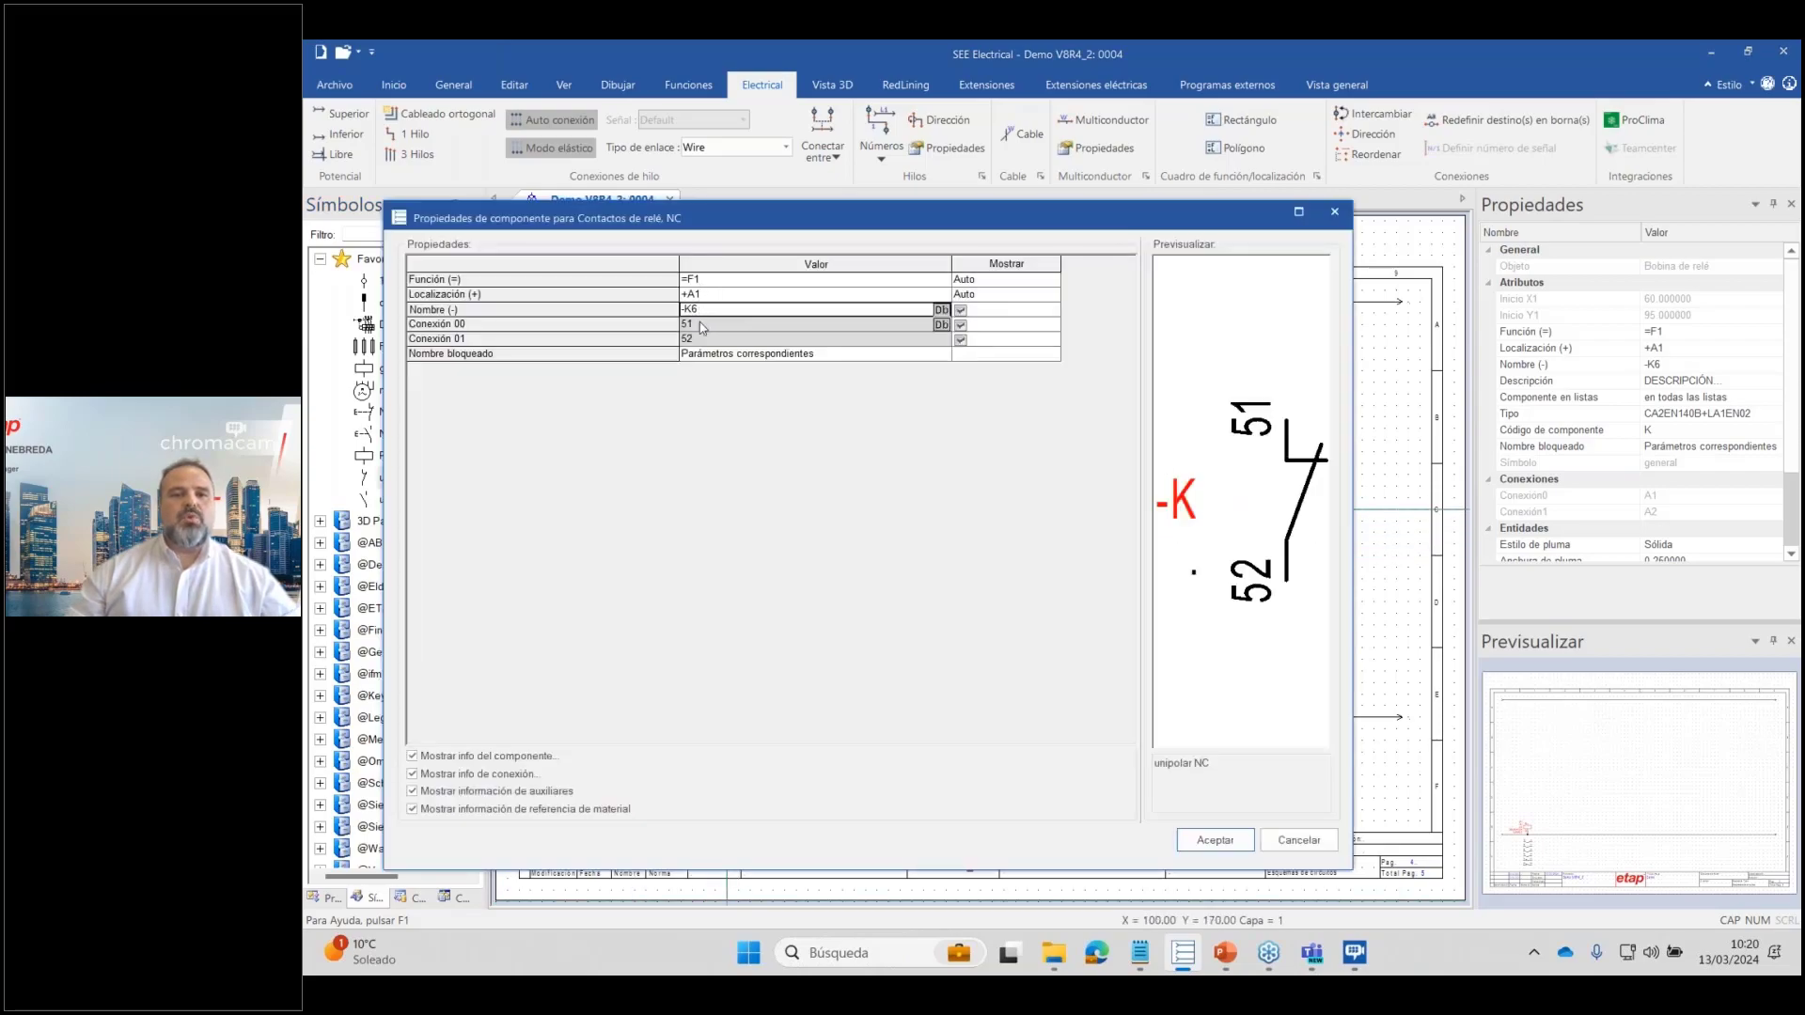
pyautogui.click(1214, 840)
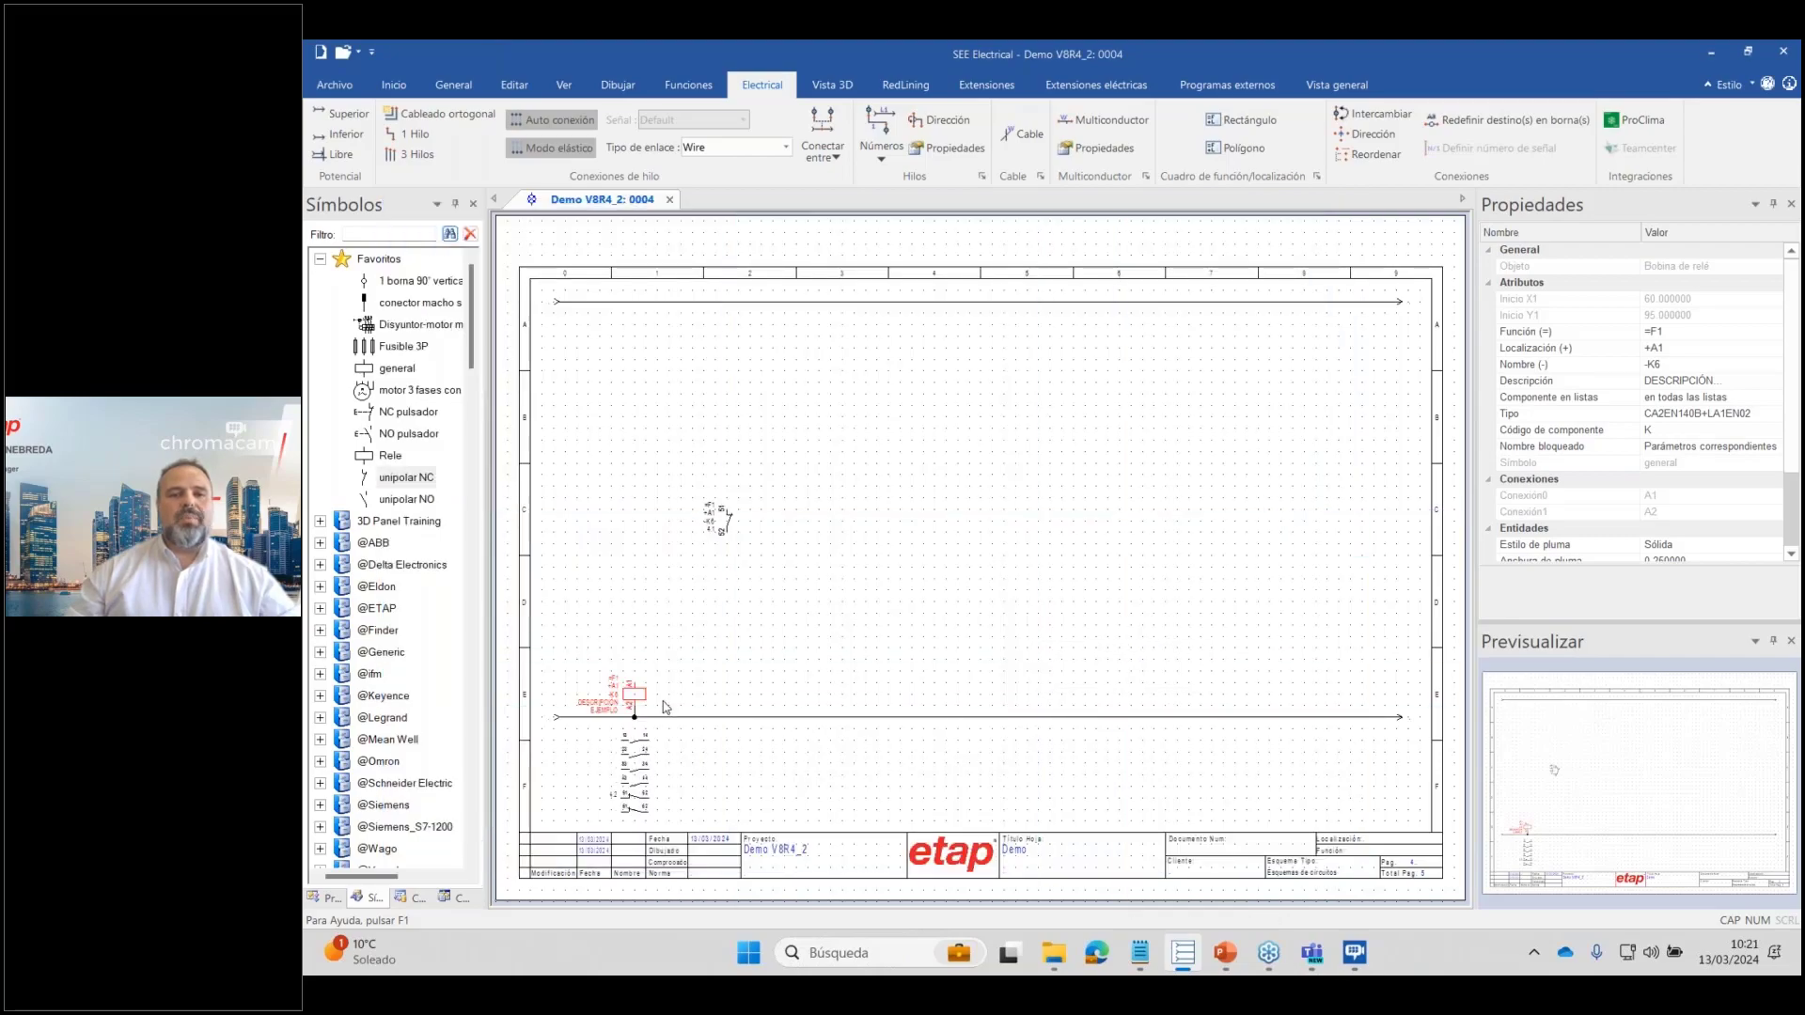
# Try to copy the relay coil's attributes to the first NC contact.
pyautogui.moveTo(635, 704)
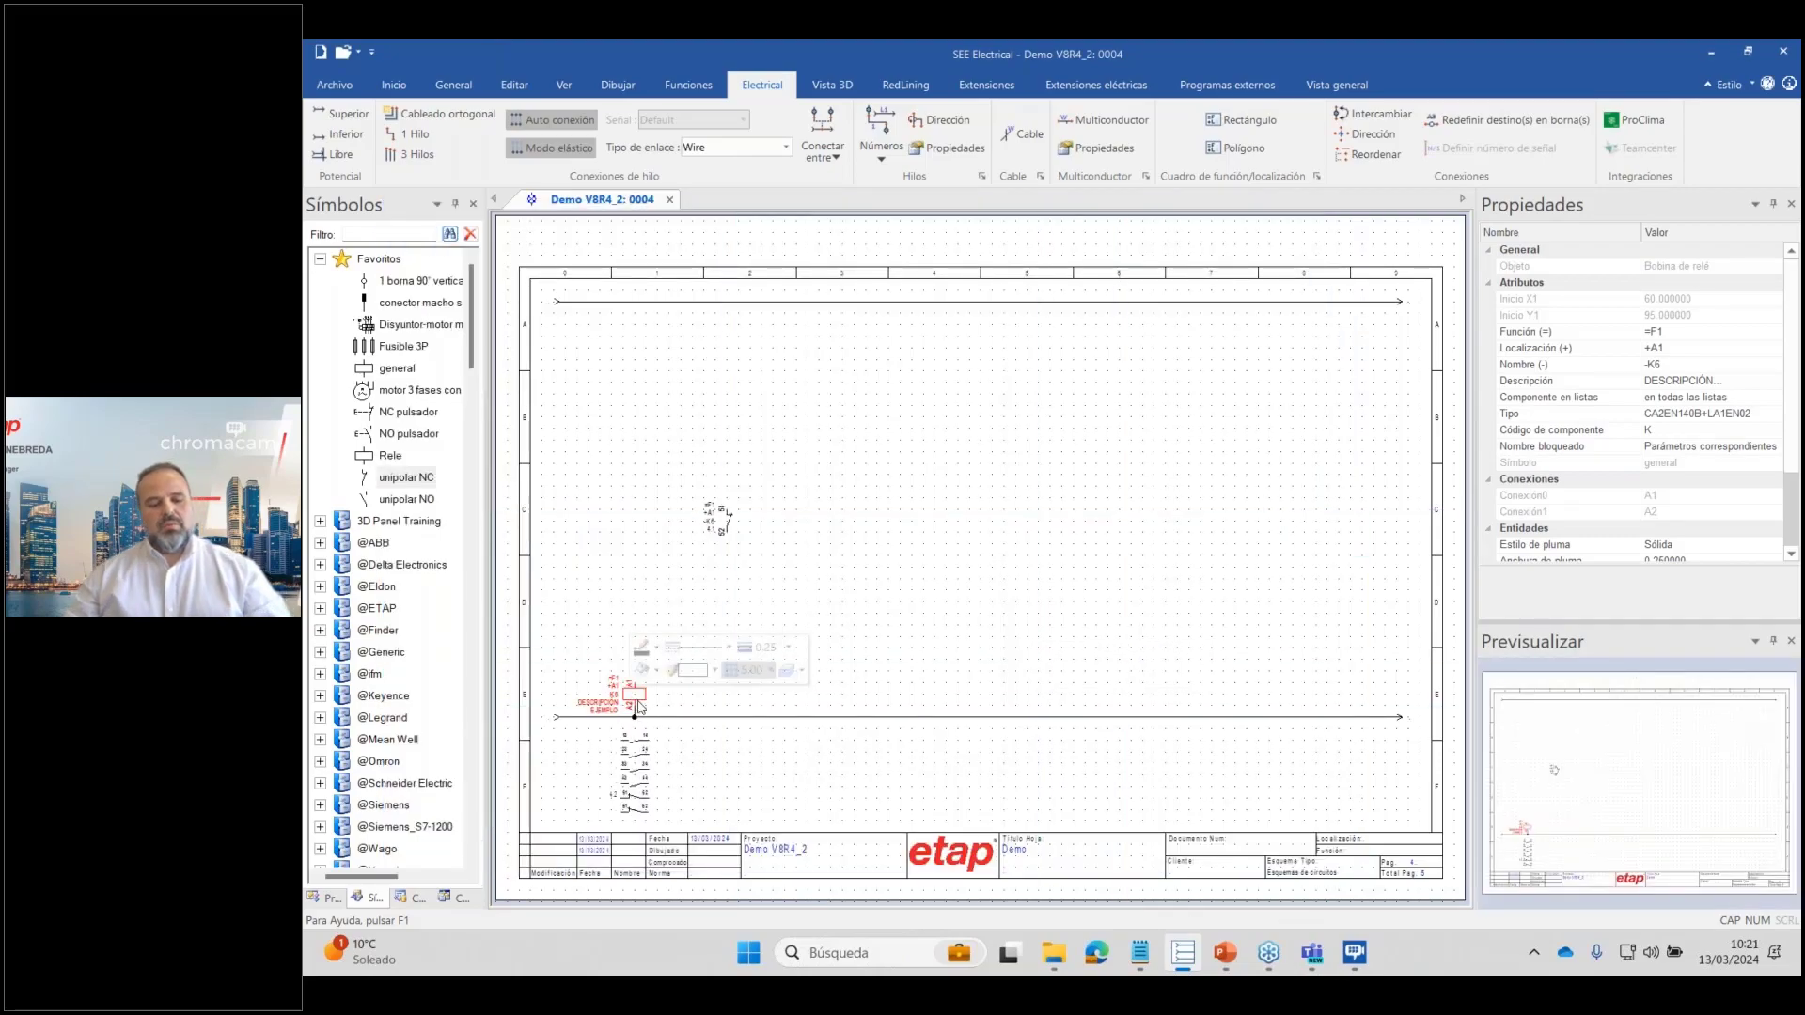
pyautogui.click(671, 662)
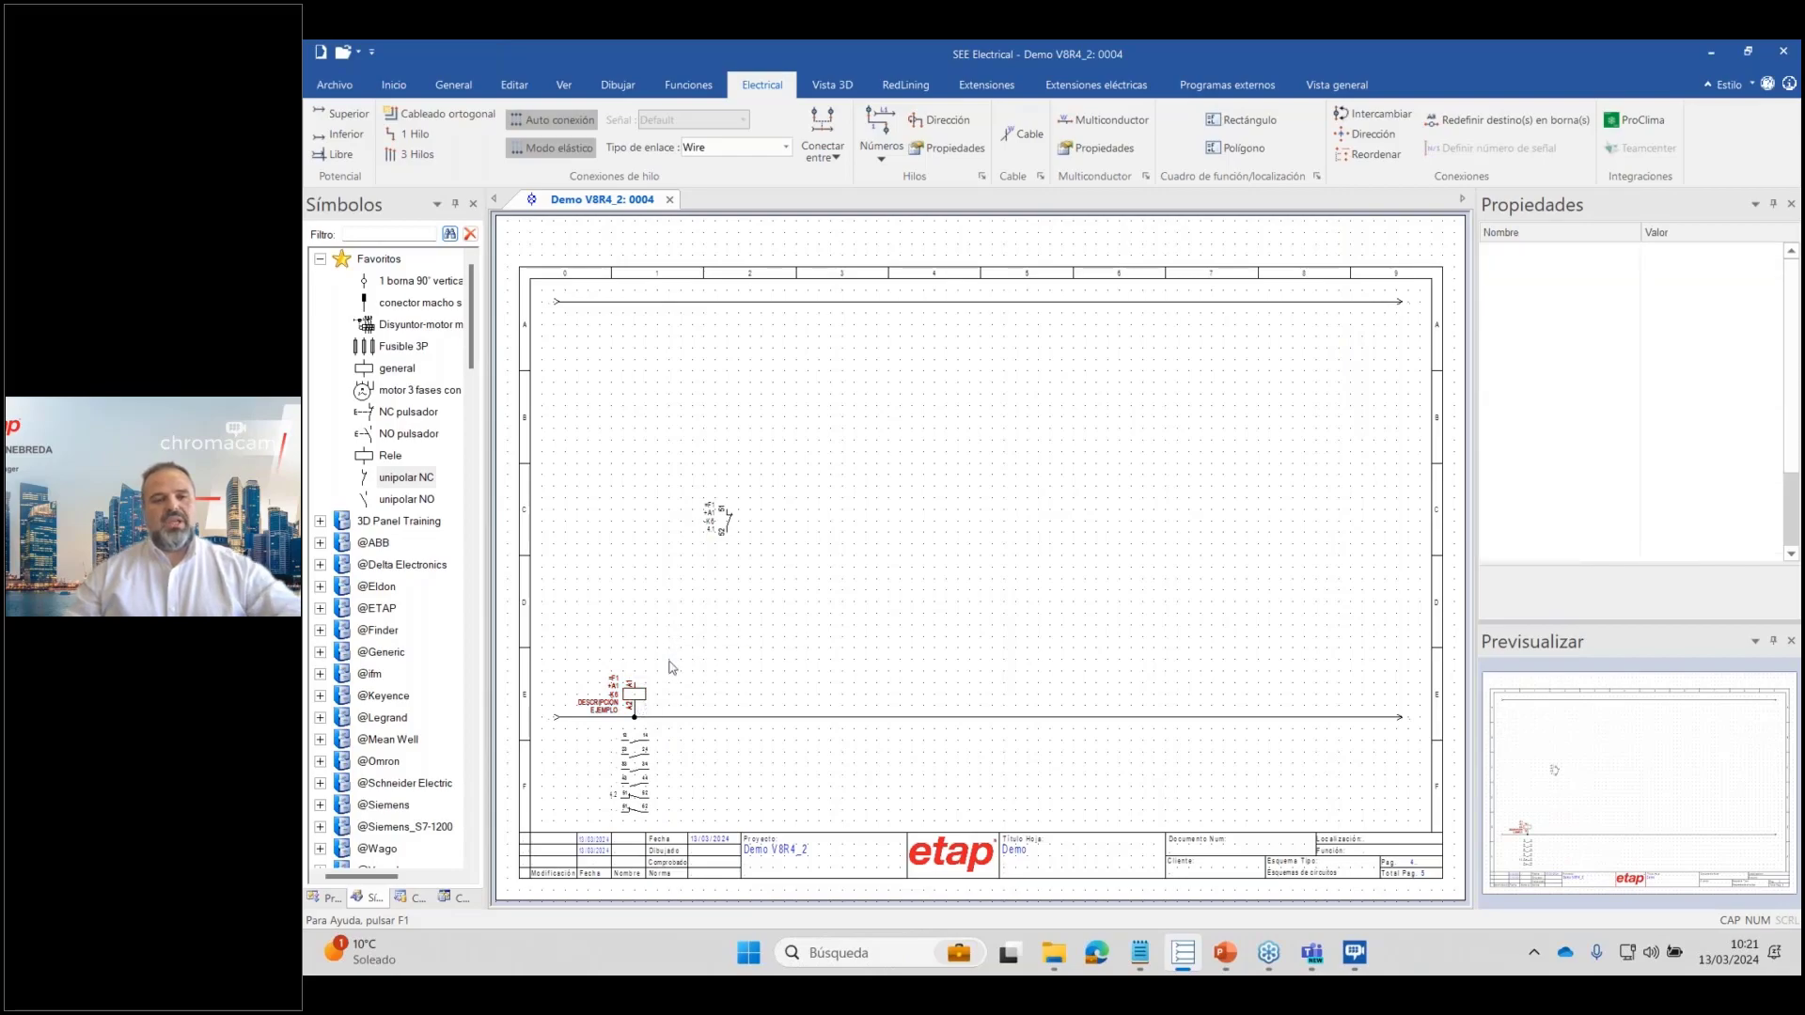
pyautogui.click(730, 519)
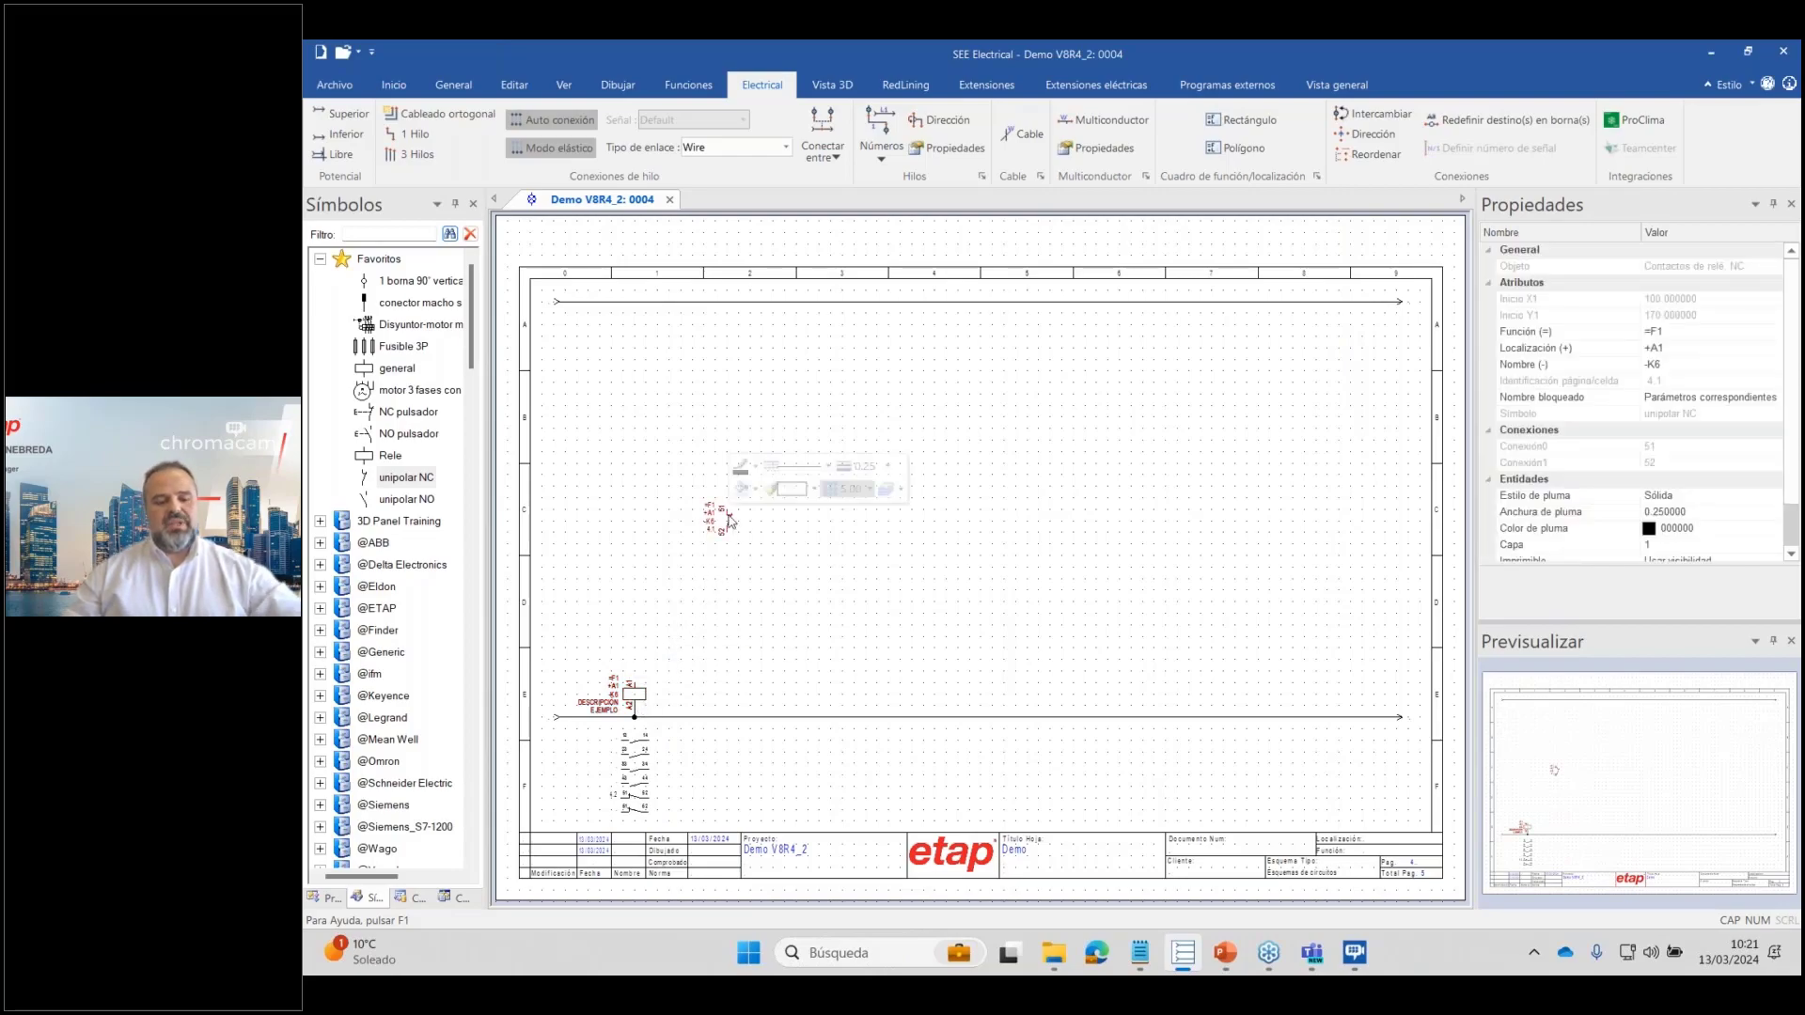
pyautogui.click(734, 531)
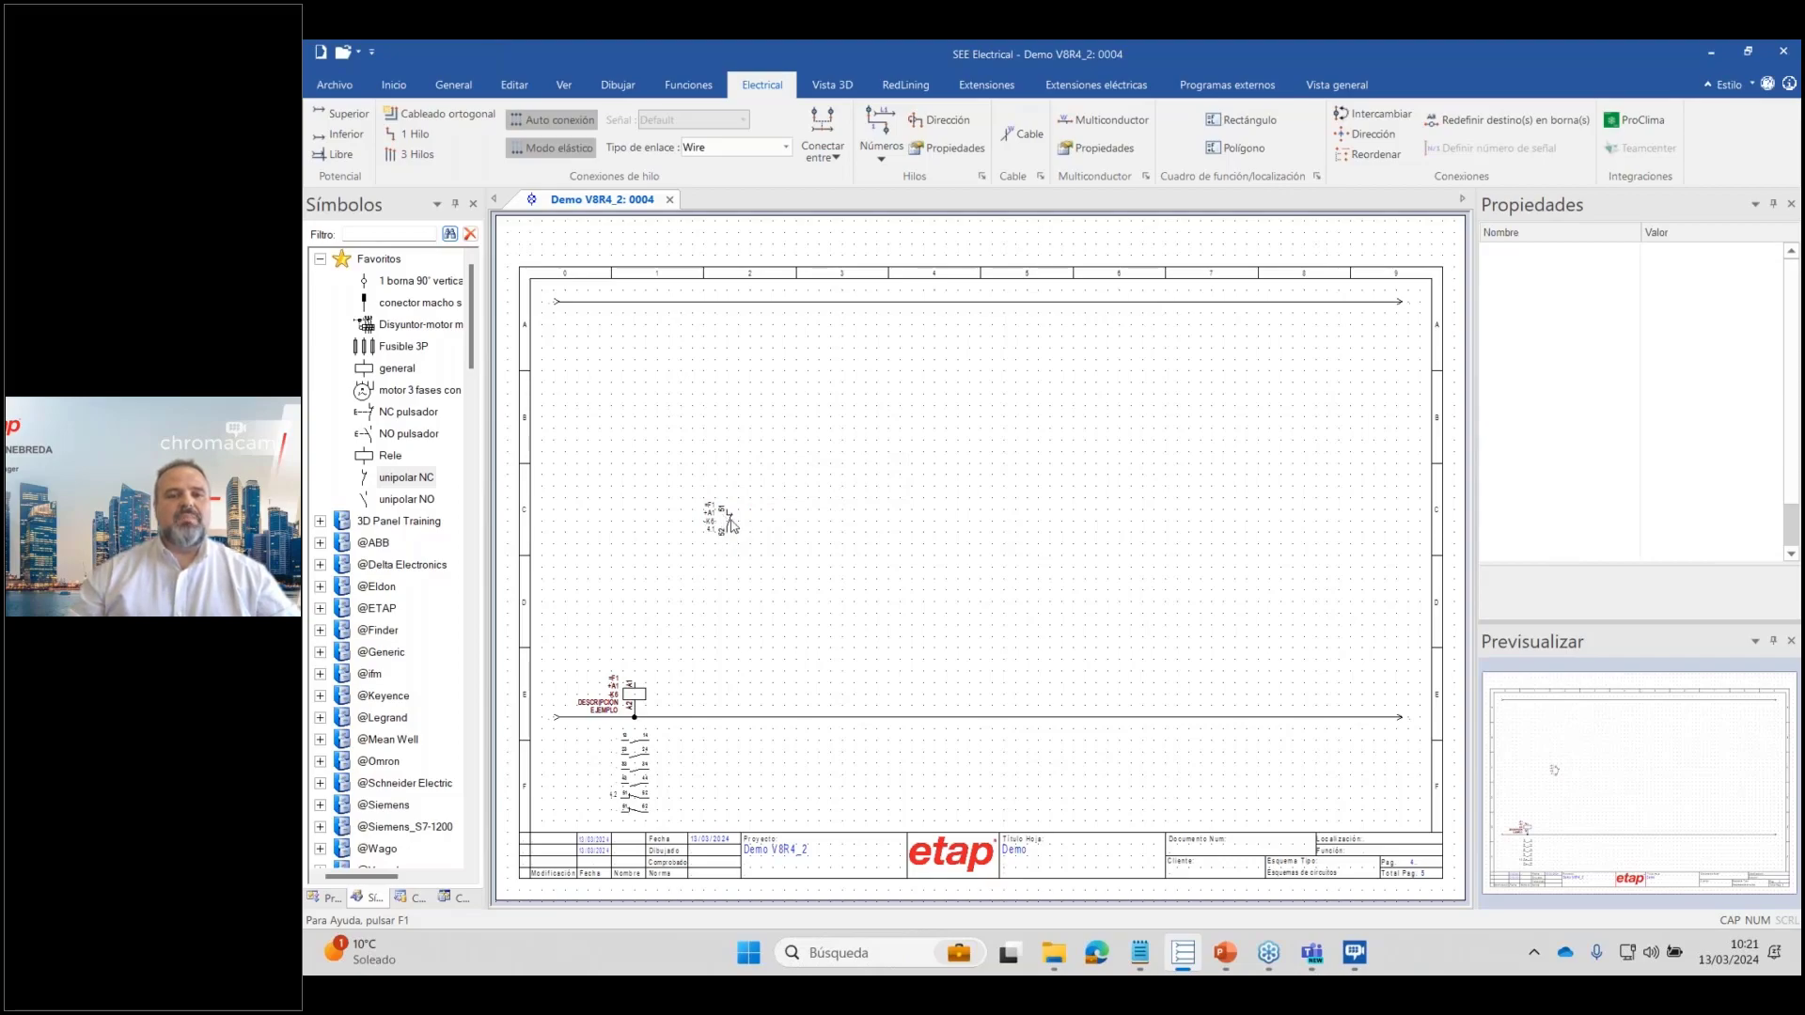
# Place a second "unipolar NC" contact at X 130, Y 170 with its name, location and function cleared.
pyautogui.click(406, 477)
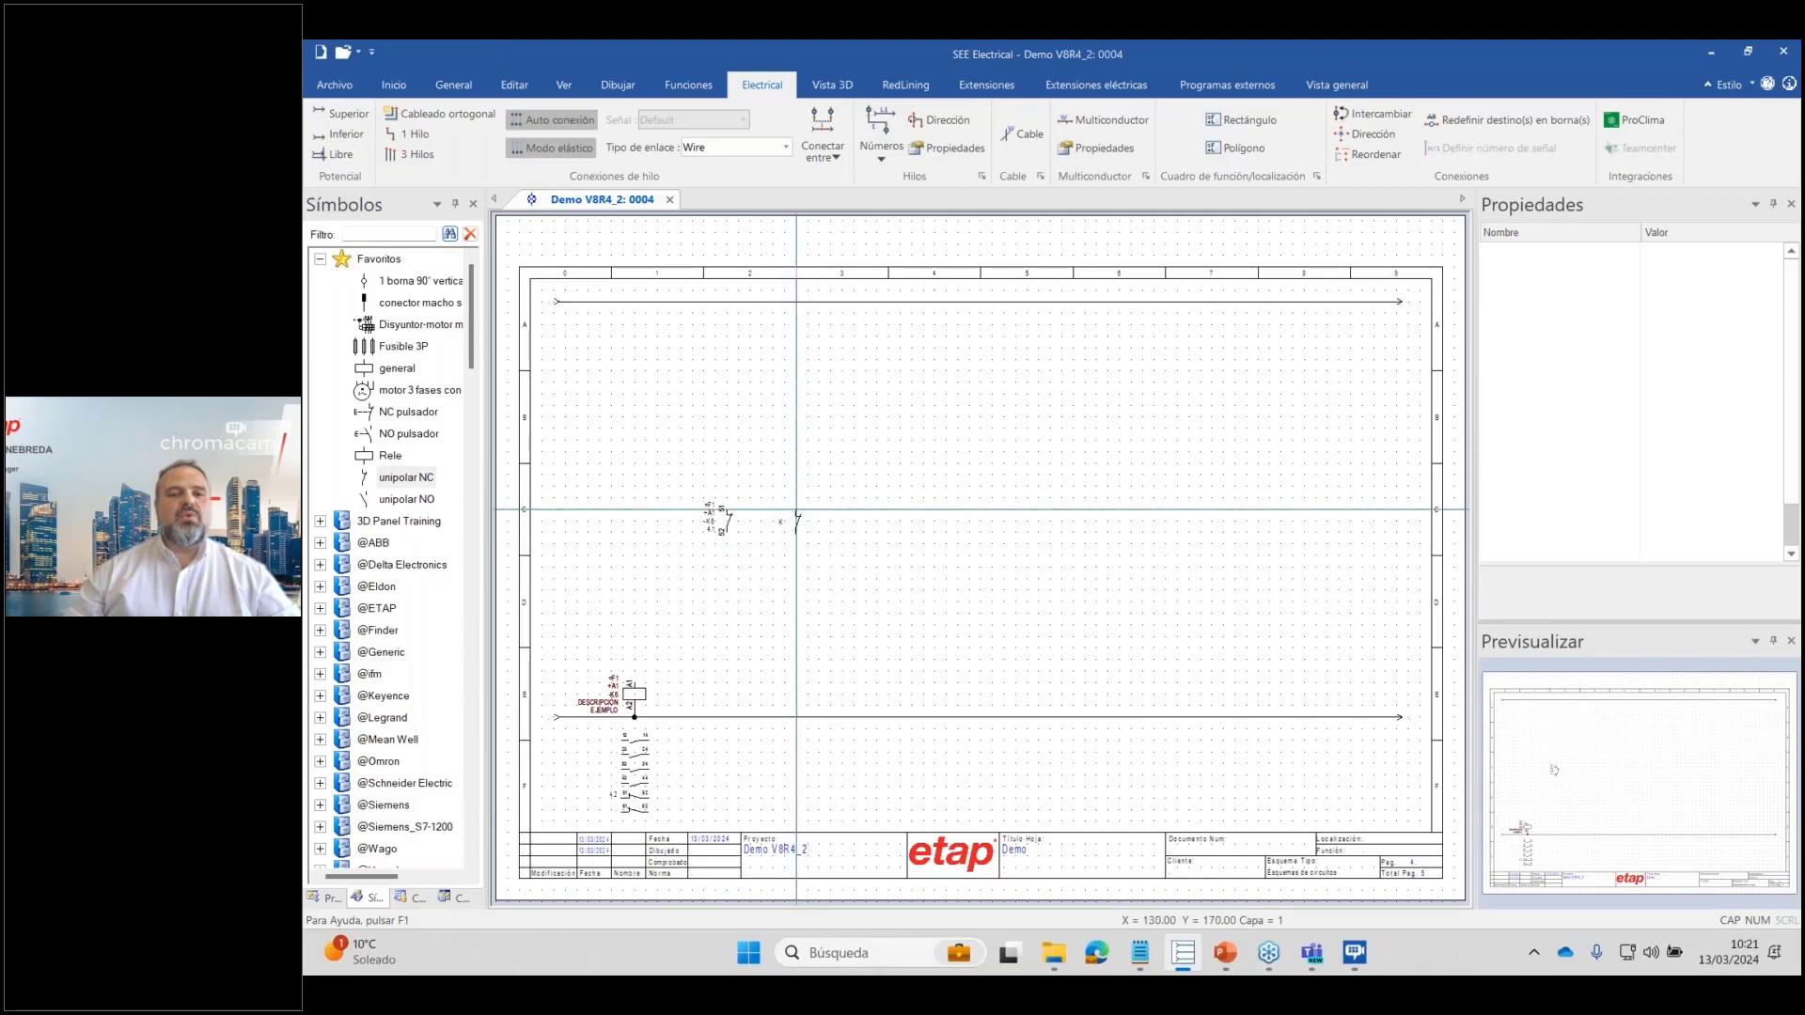
pyautogui.click(796, 520)
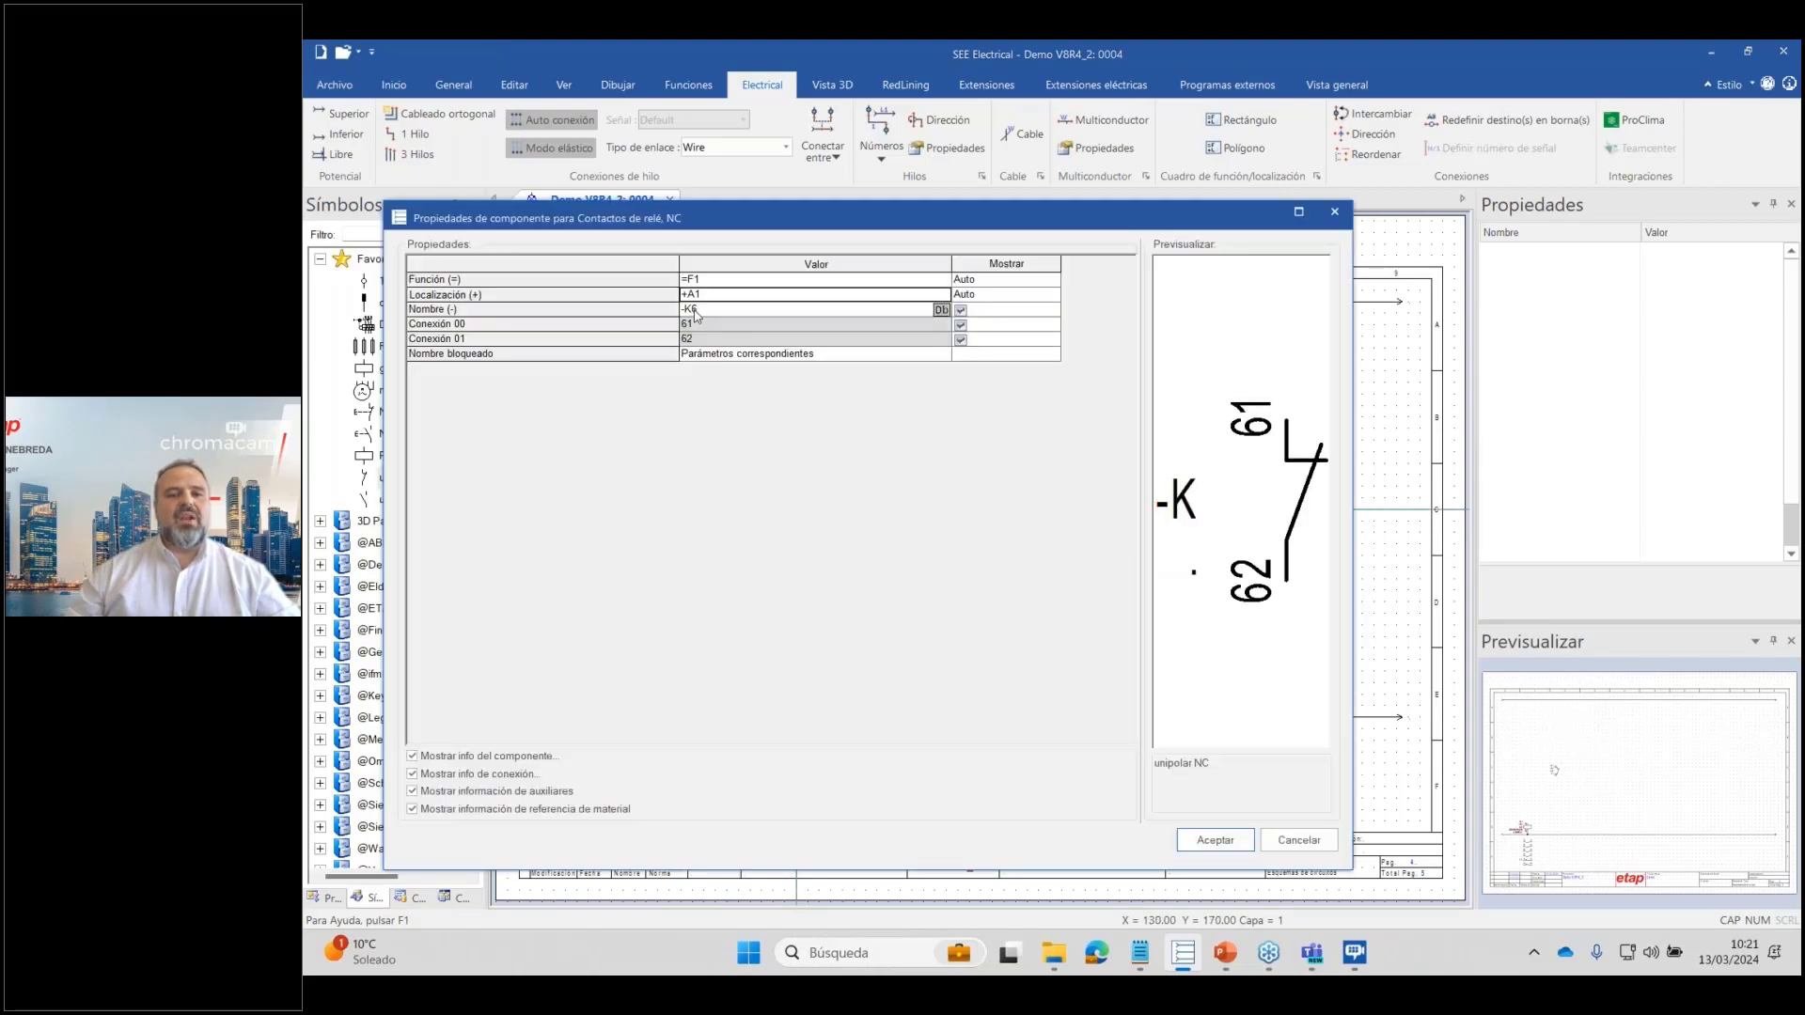
pyautogui.press('BackSpace')
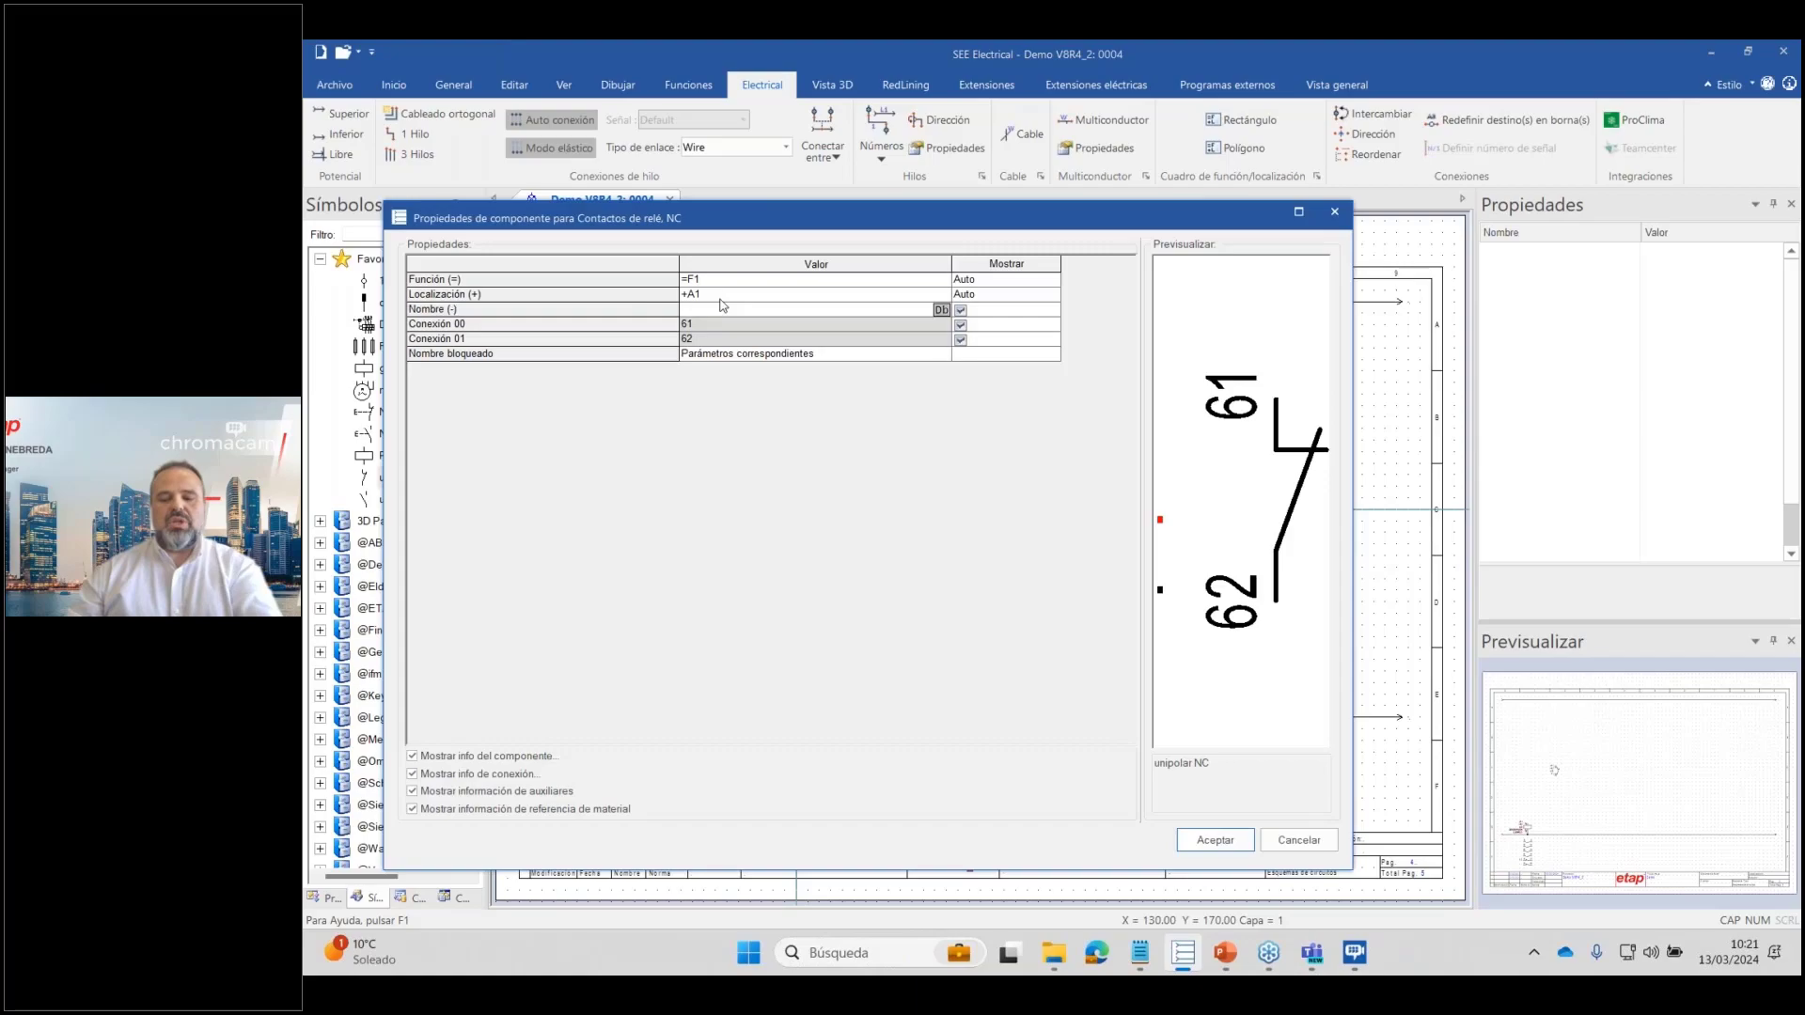
pyautogui.click(603, 293)
pyautogui.press('BackSpace')
pyautogui.click(603, 279)
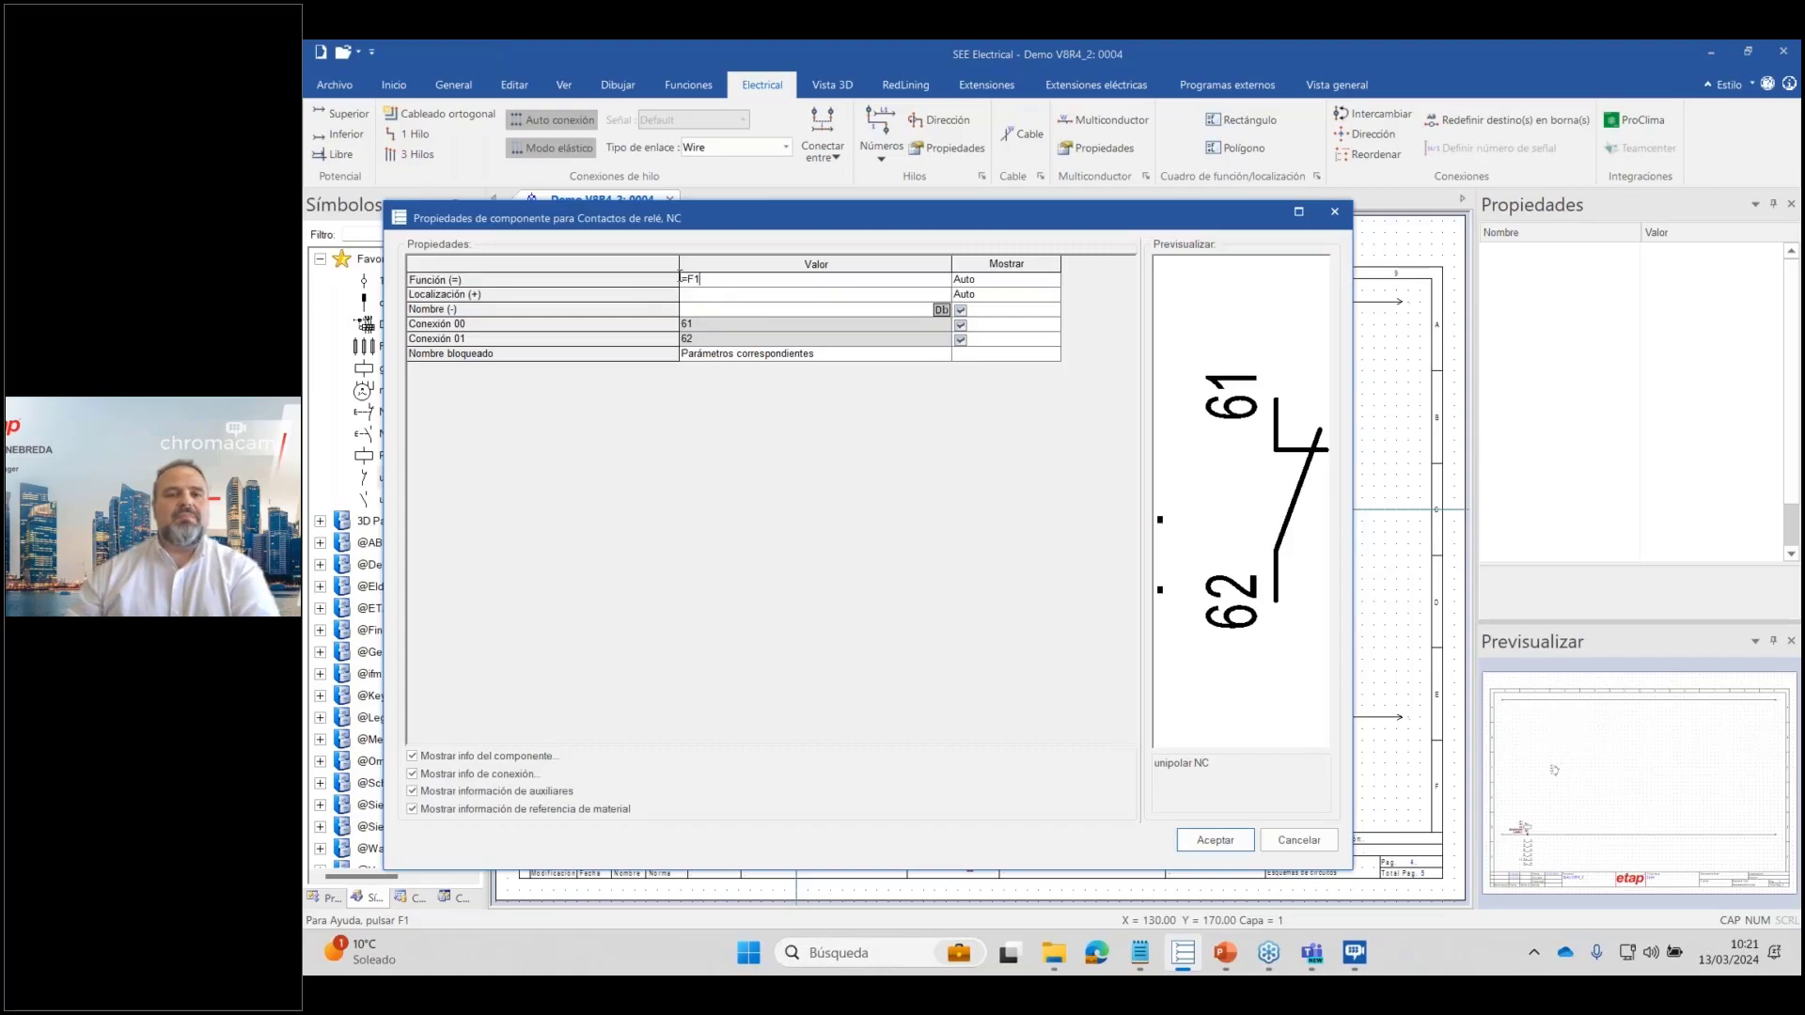
pyautogui.press('BackSpace')
pyautogui.click(1207, 842)
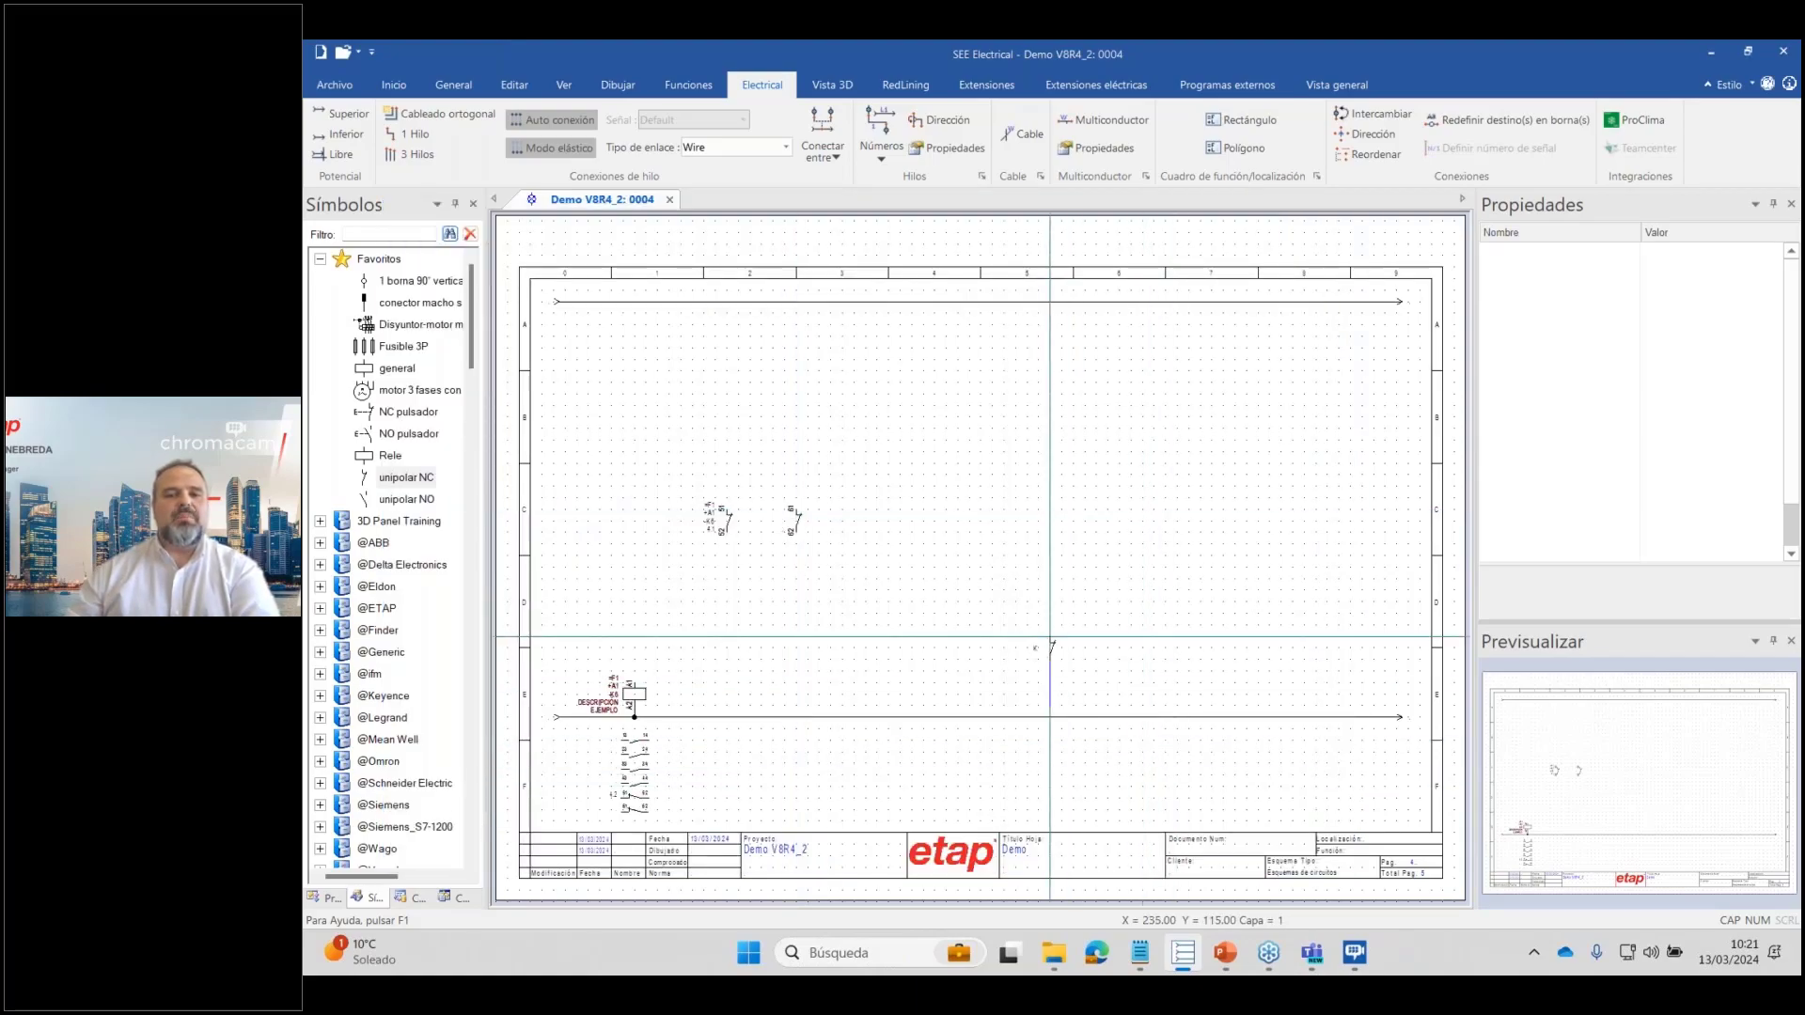
# Copy the relay coil's attributes to the second NC contact and check them in the contact's component properties.
pyautogui.click(634, 693)
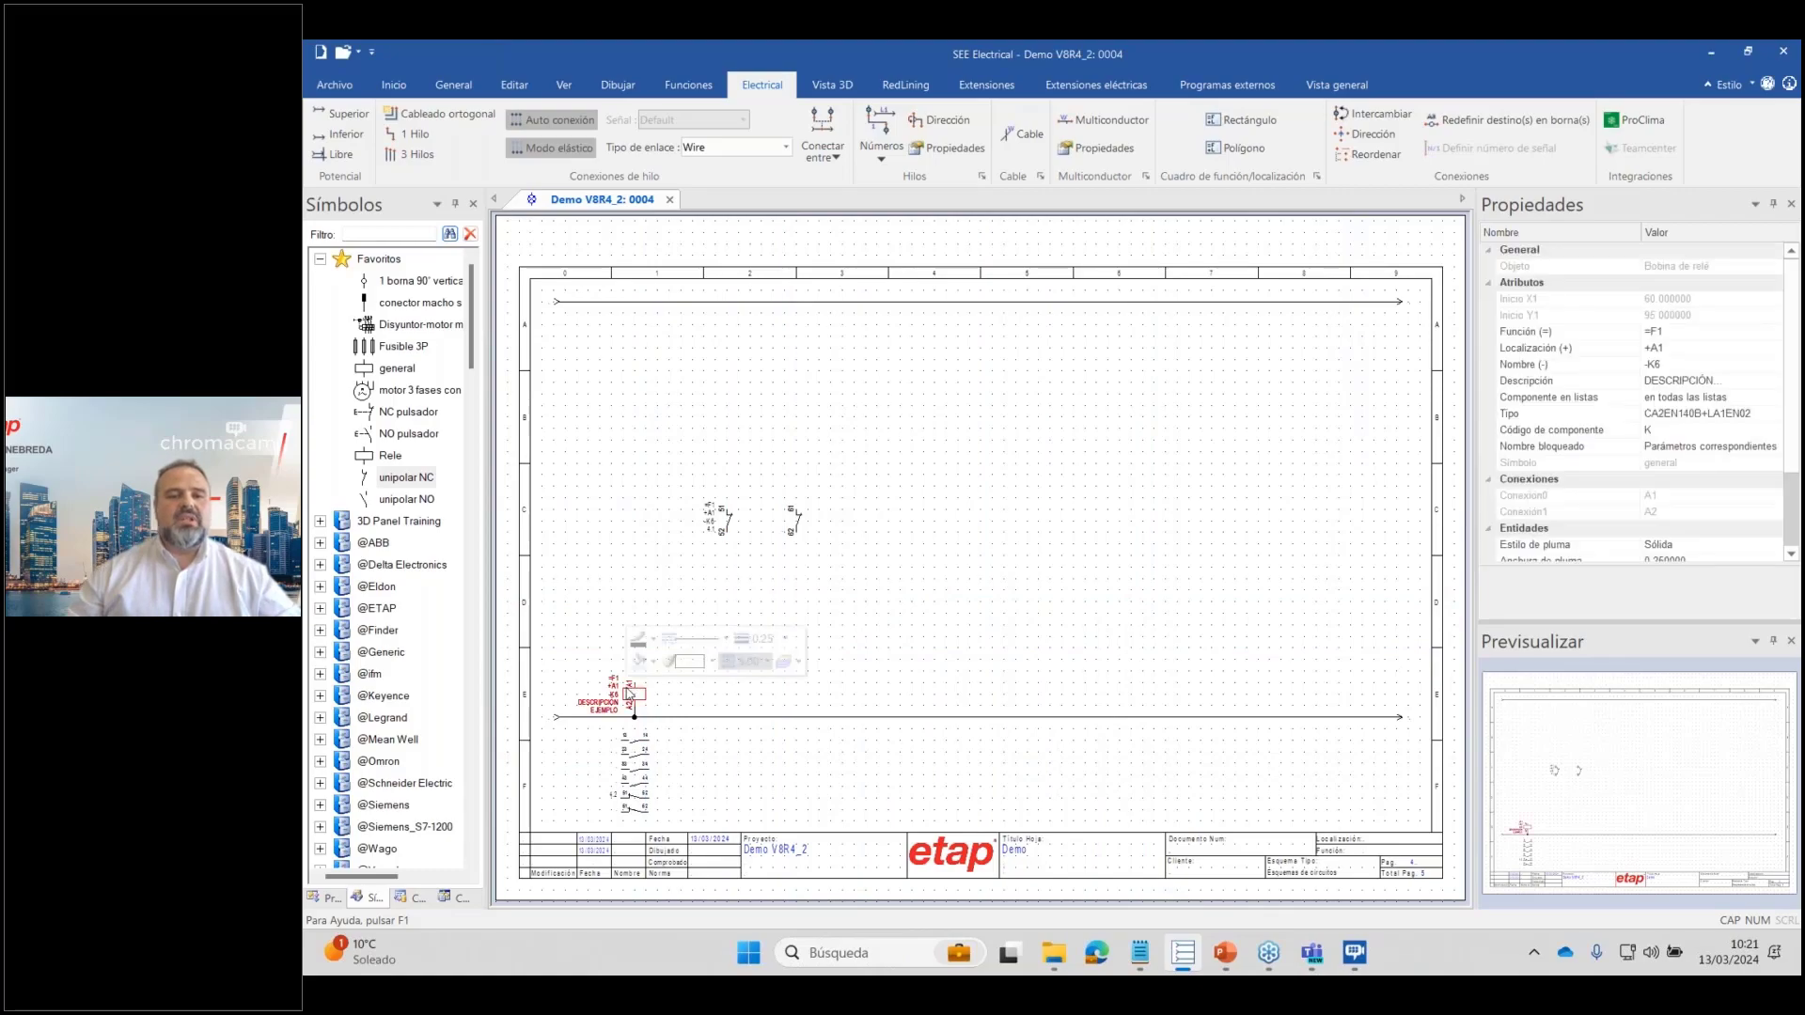
pyautogui.click(797, 522)
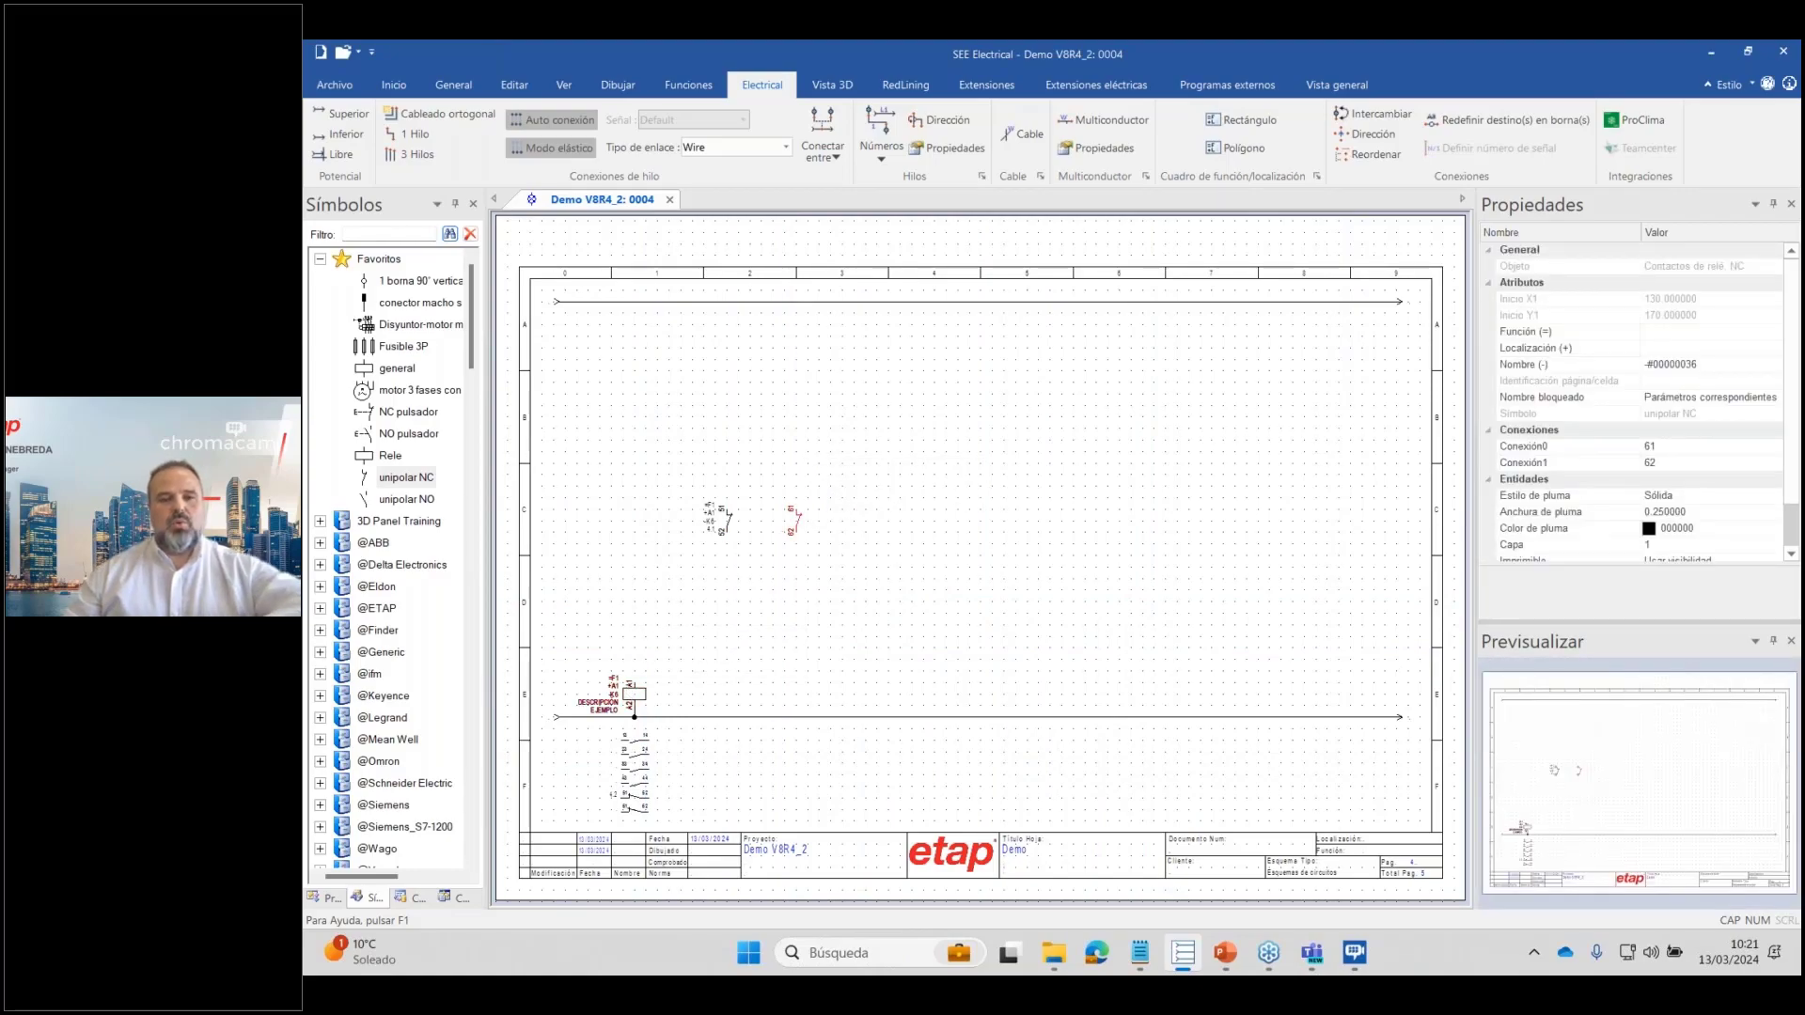
pyautogui.press('Escape')
pyautogui.scroll(2, 802, 526)
pyautogui.scroll(1, 974, 556)
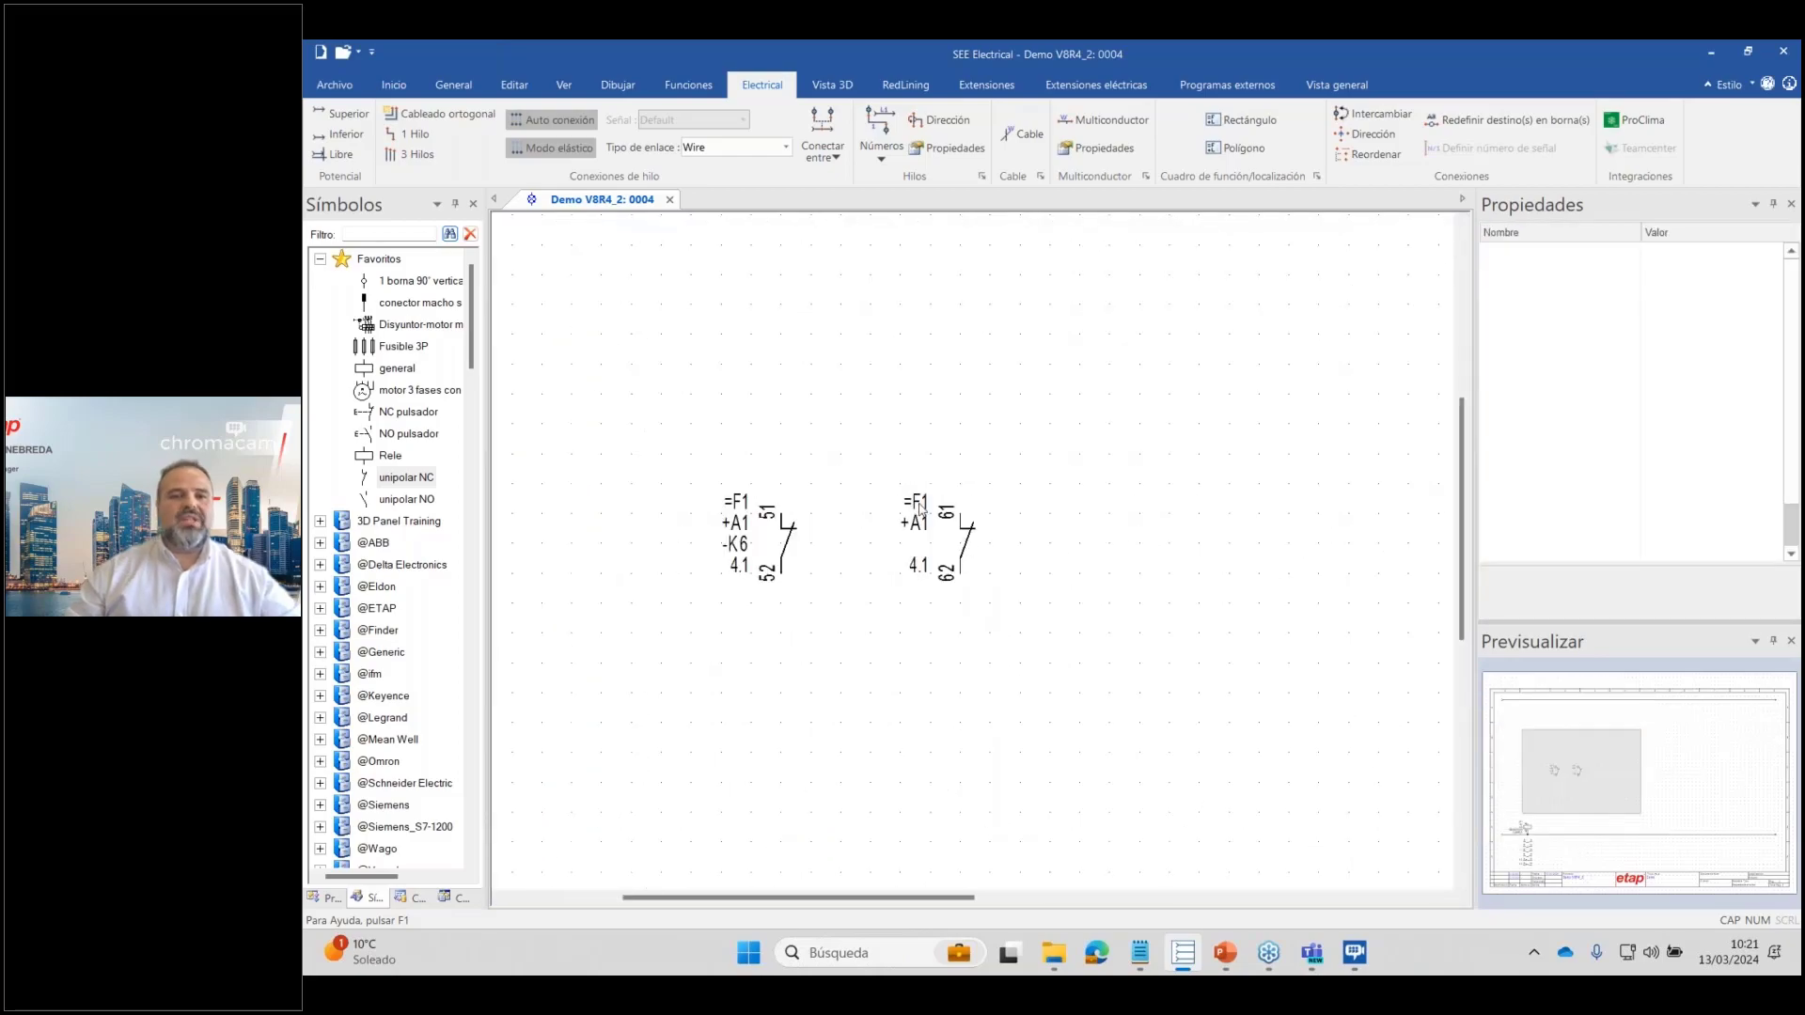
pyautogui.doubleClick(972, 538)
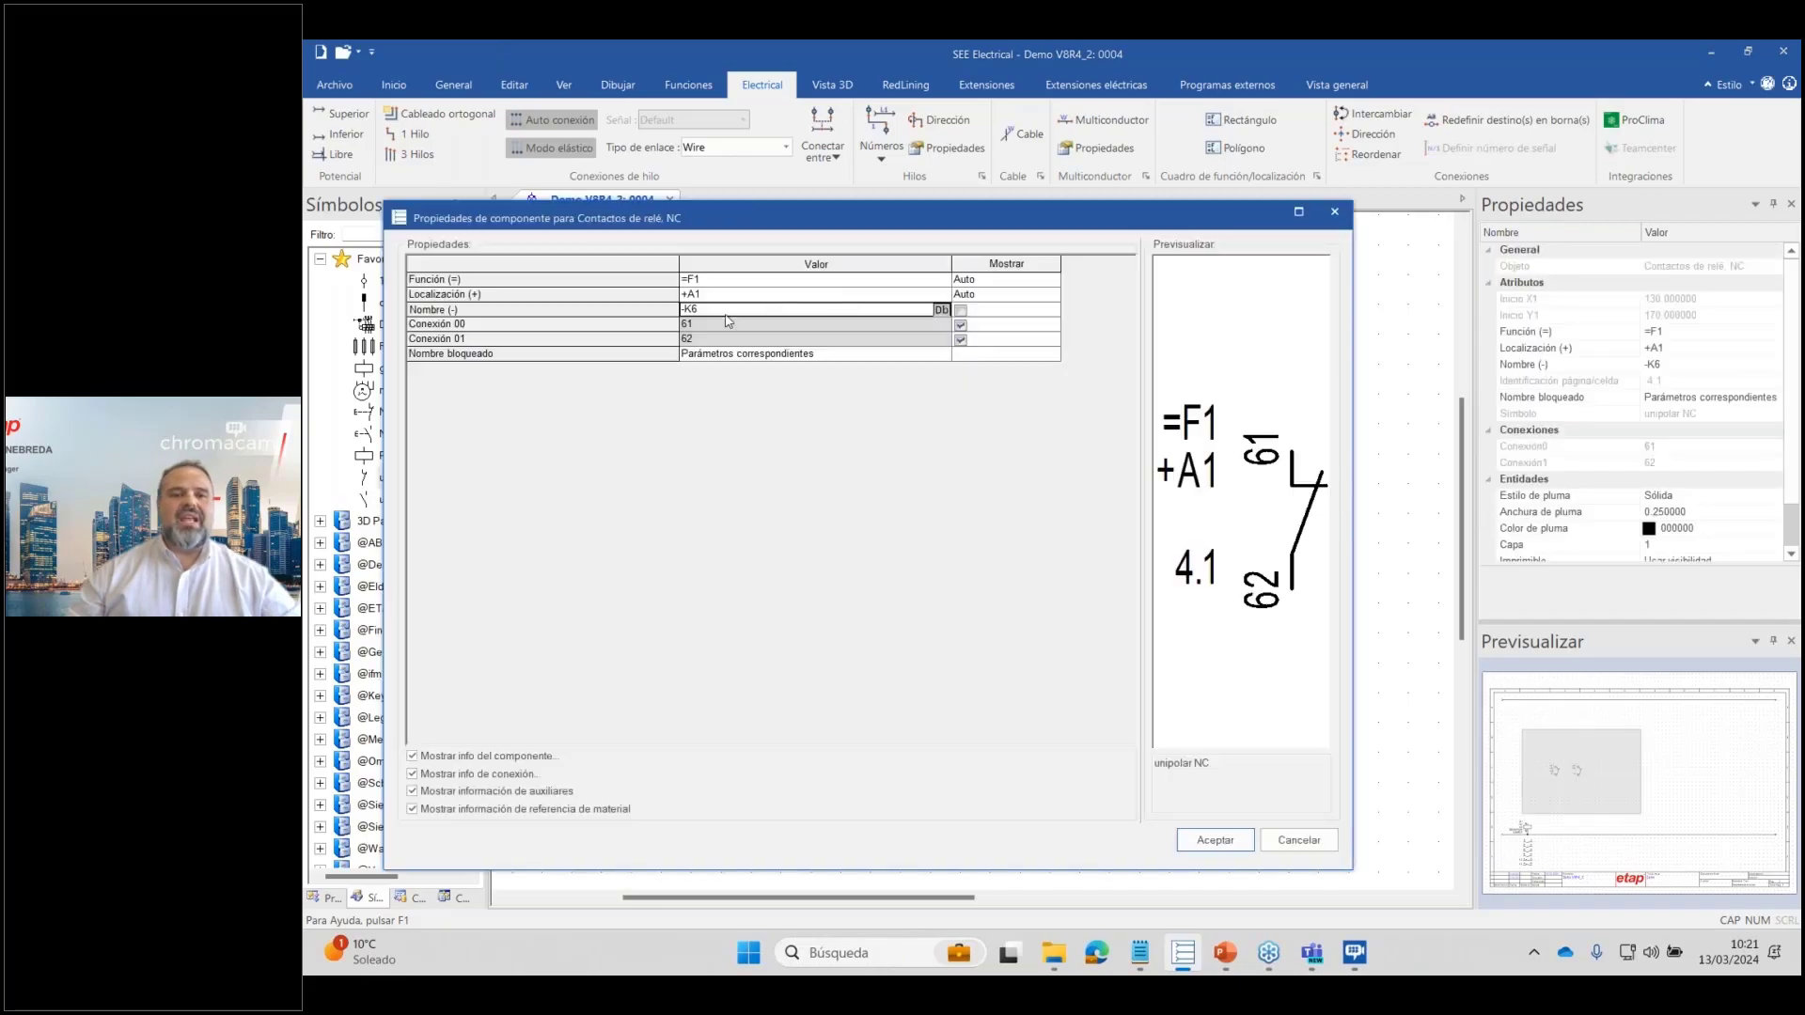
pyautogui.click(1212, 840)
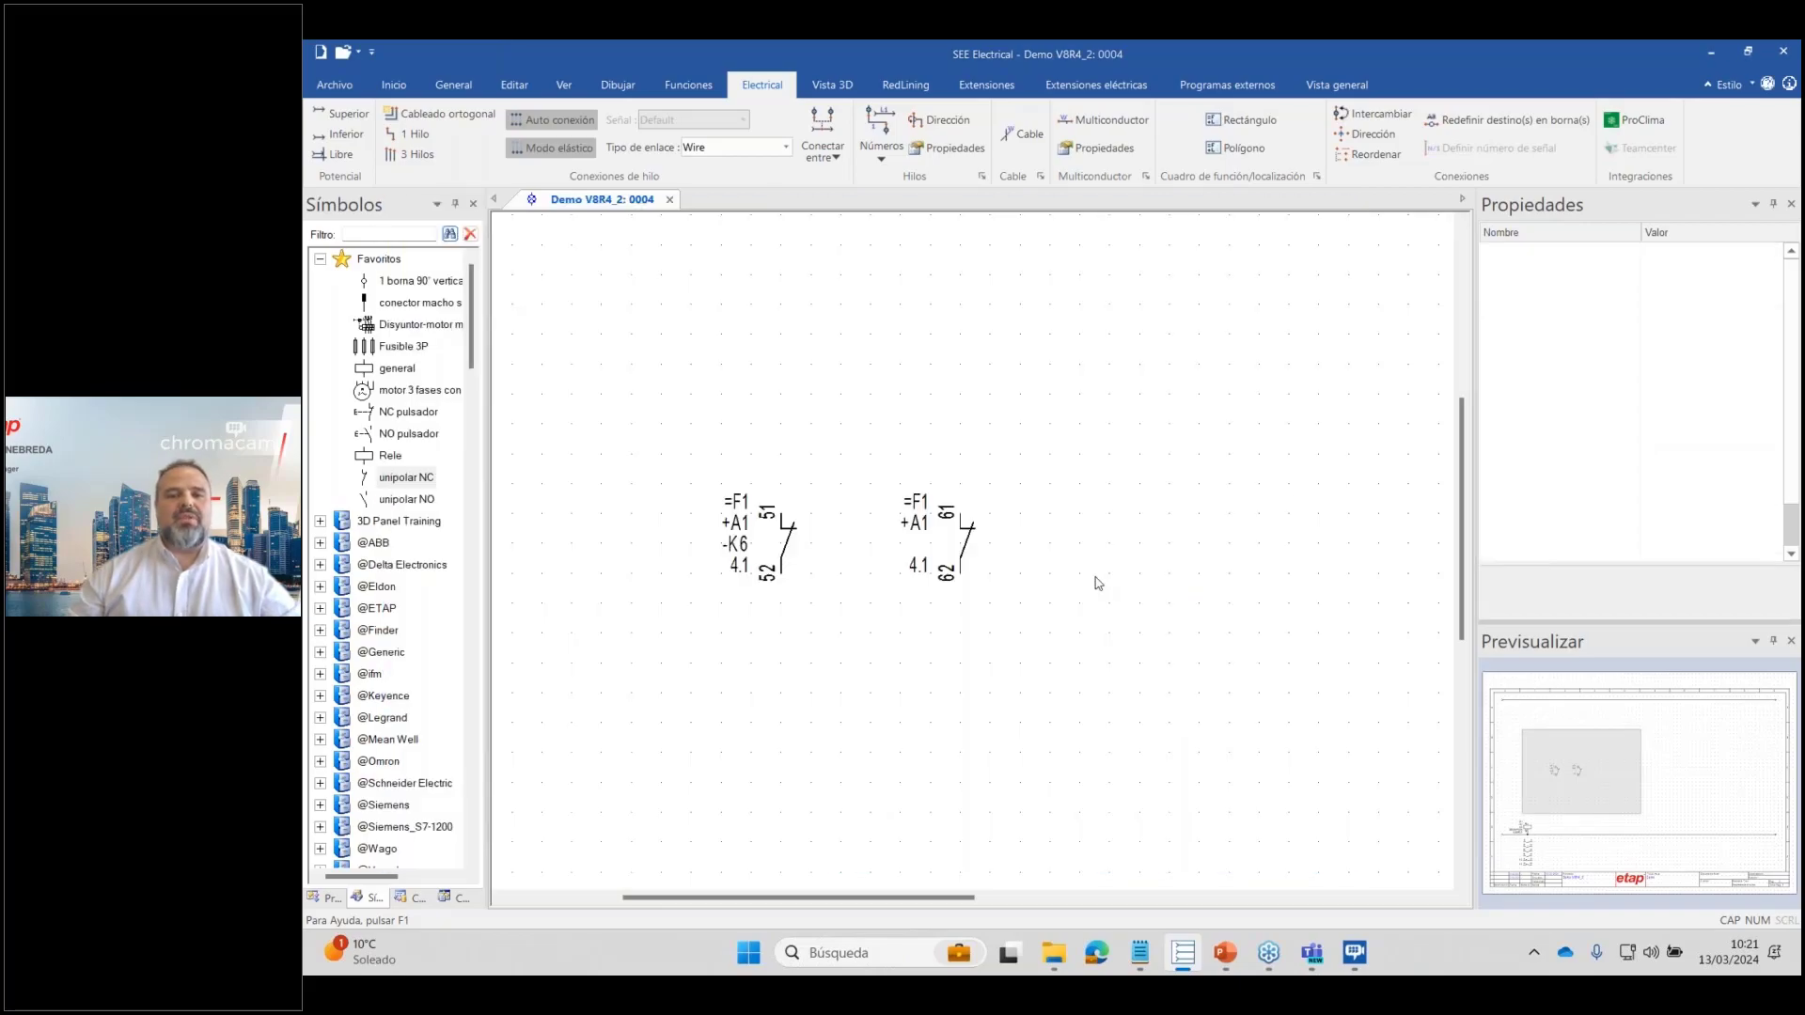
# Connect the relay coil and both NC contacts between the upper and lower potential lines with vertical wires.
pyautogui.scroll(-3, 974, 557)
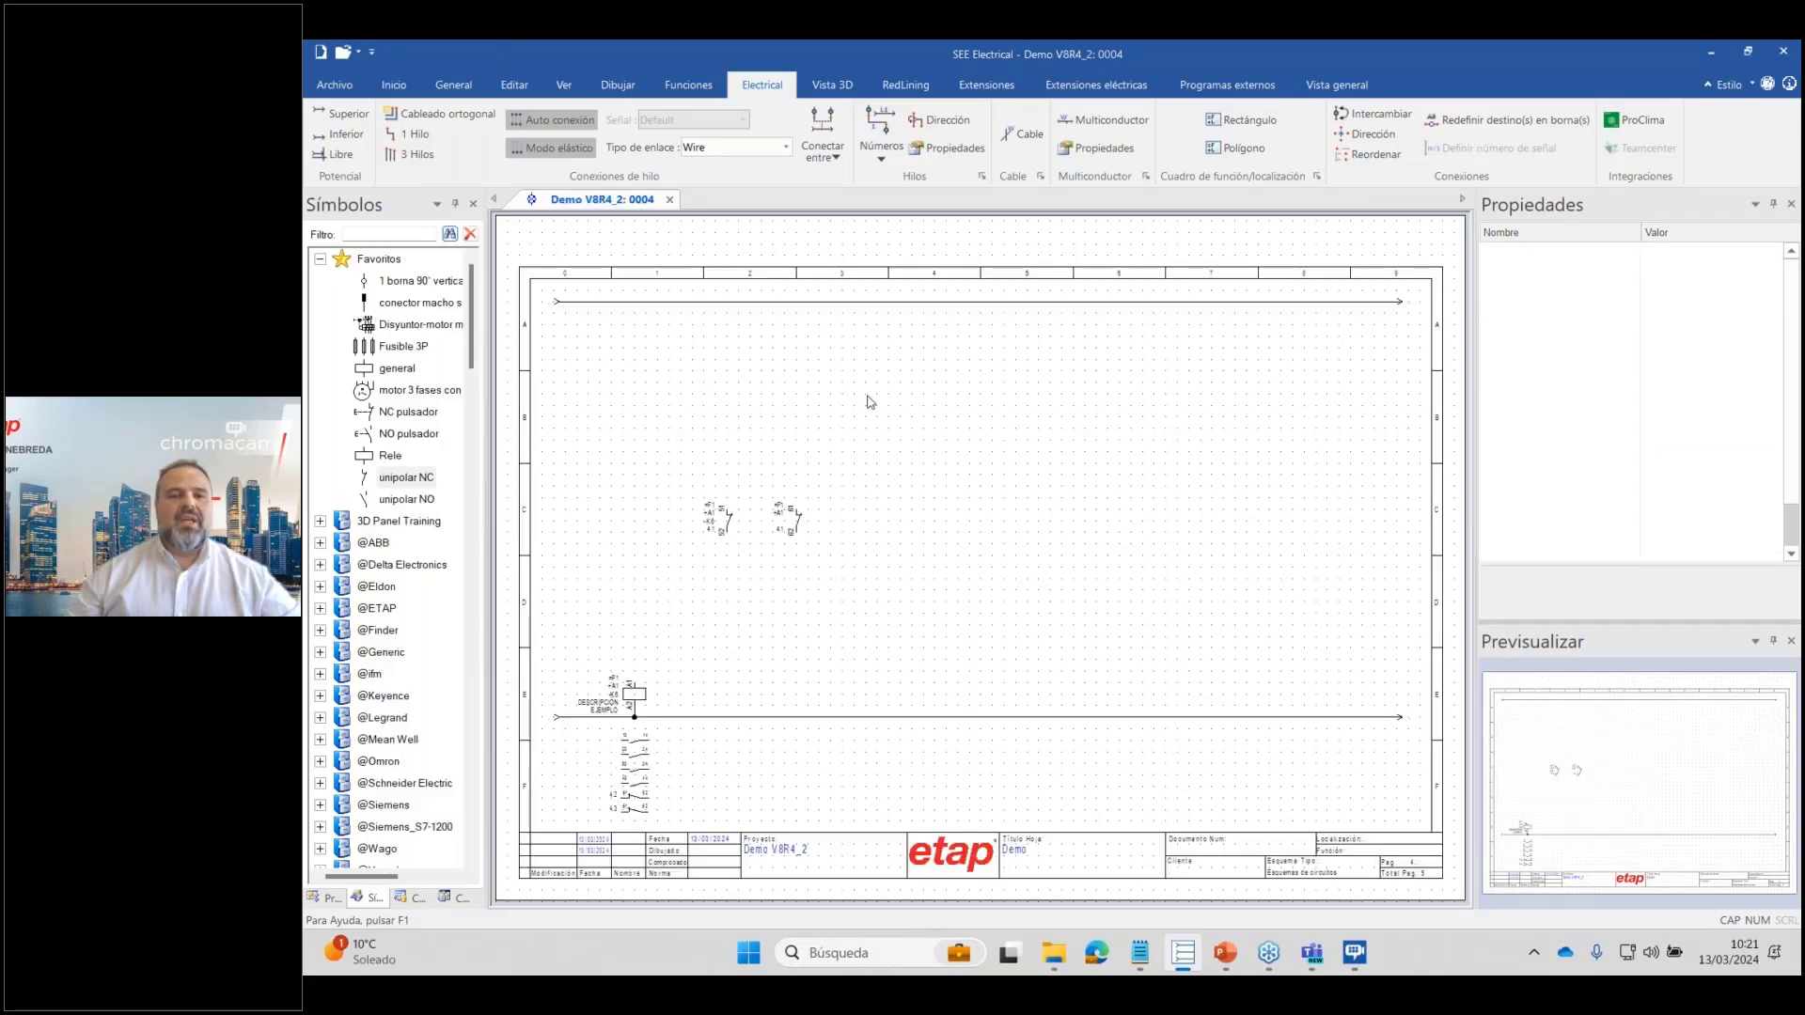
pyautogui.click(836, 157)
pyautogui.click(858, 178)
pyautogui.click(675, 302)
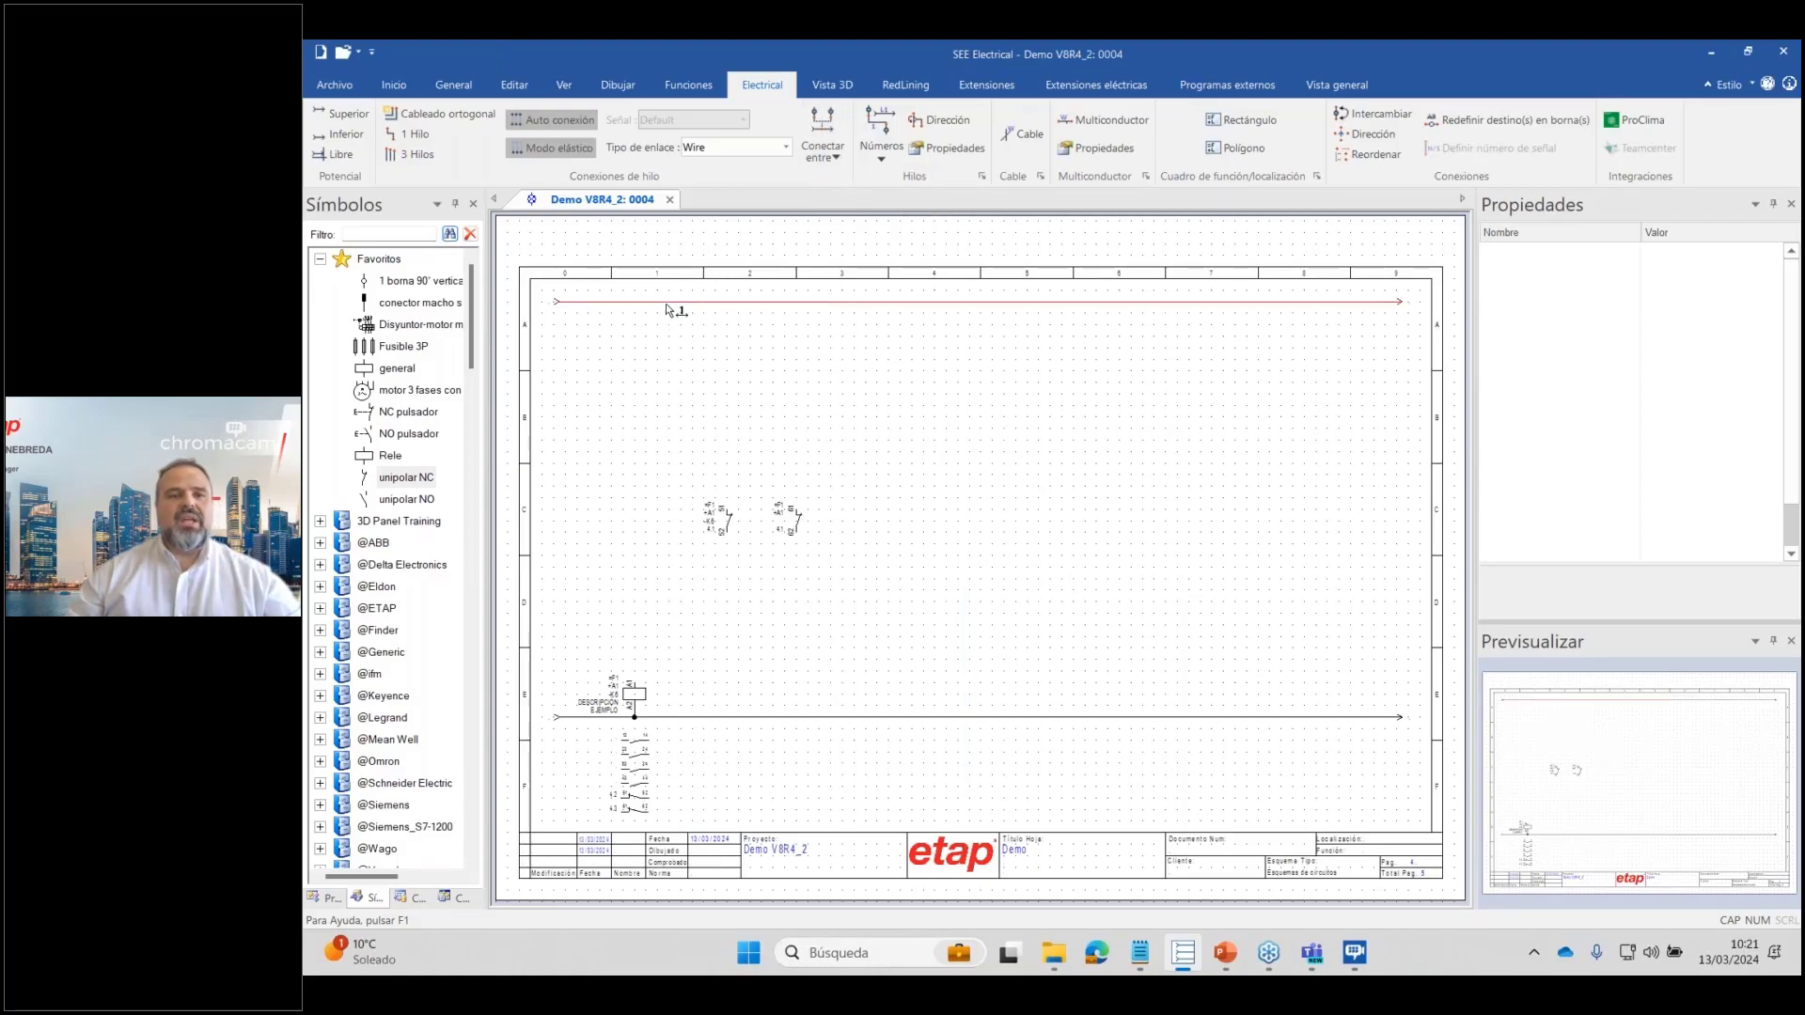
pyautogui.click(685, 717)
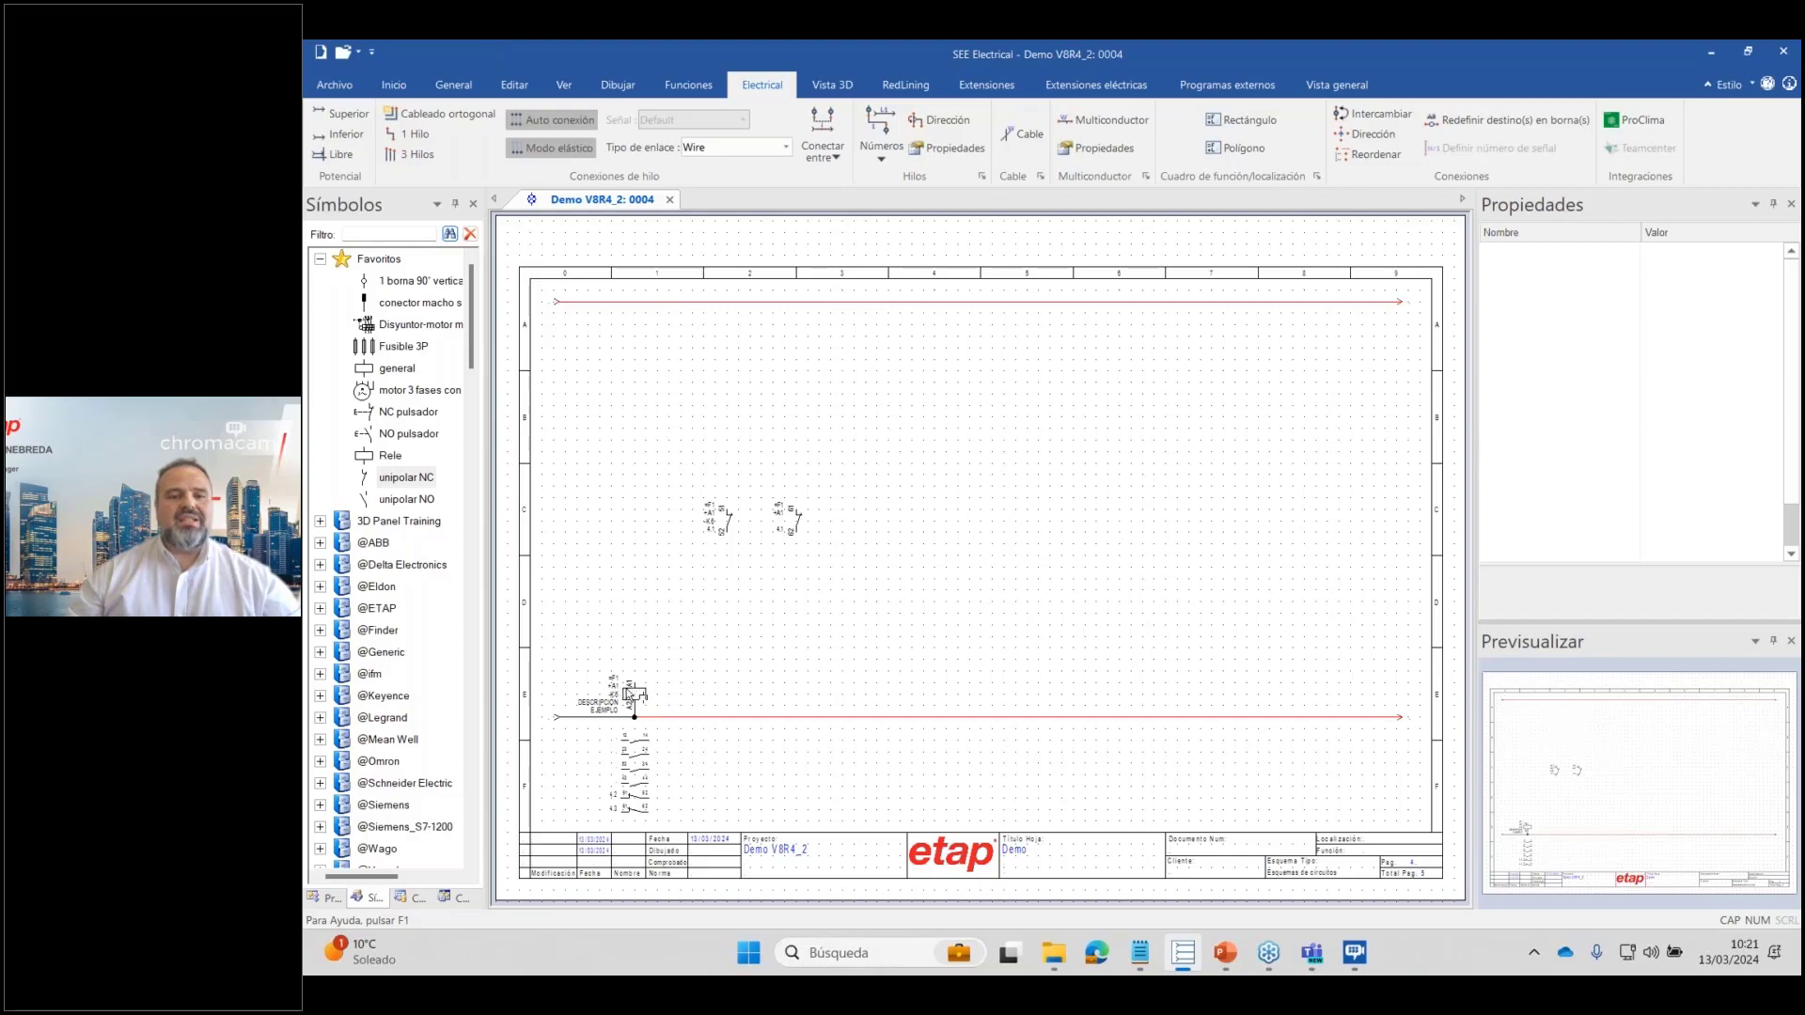
pyautogui.click(632, 696)
pyautogui.click(727, 519)
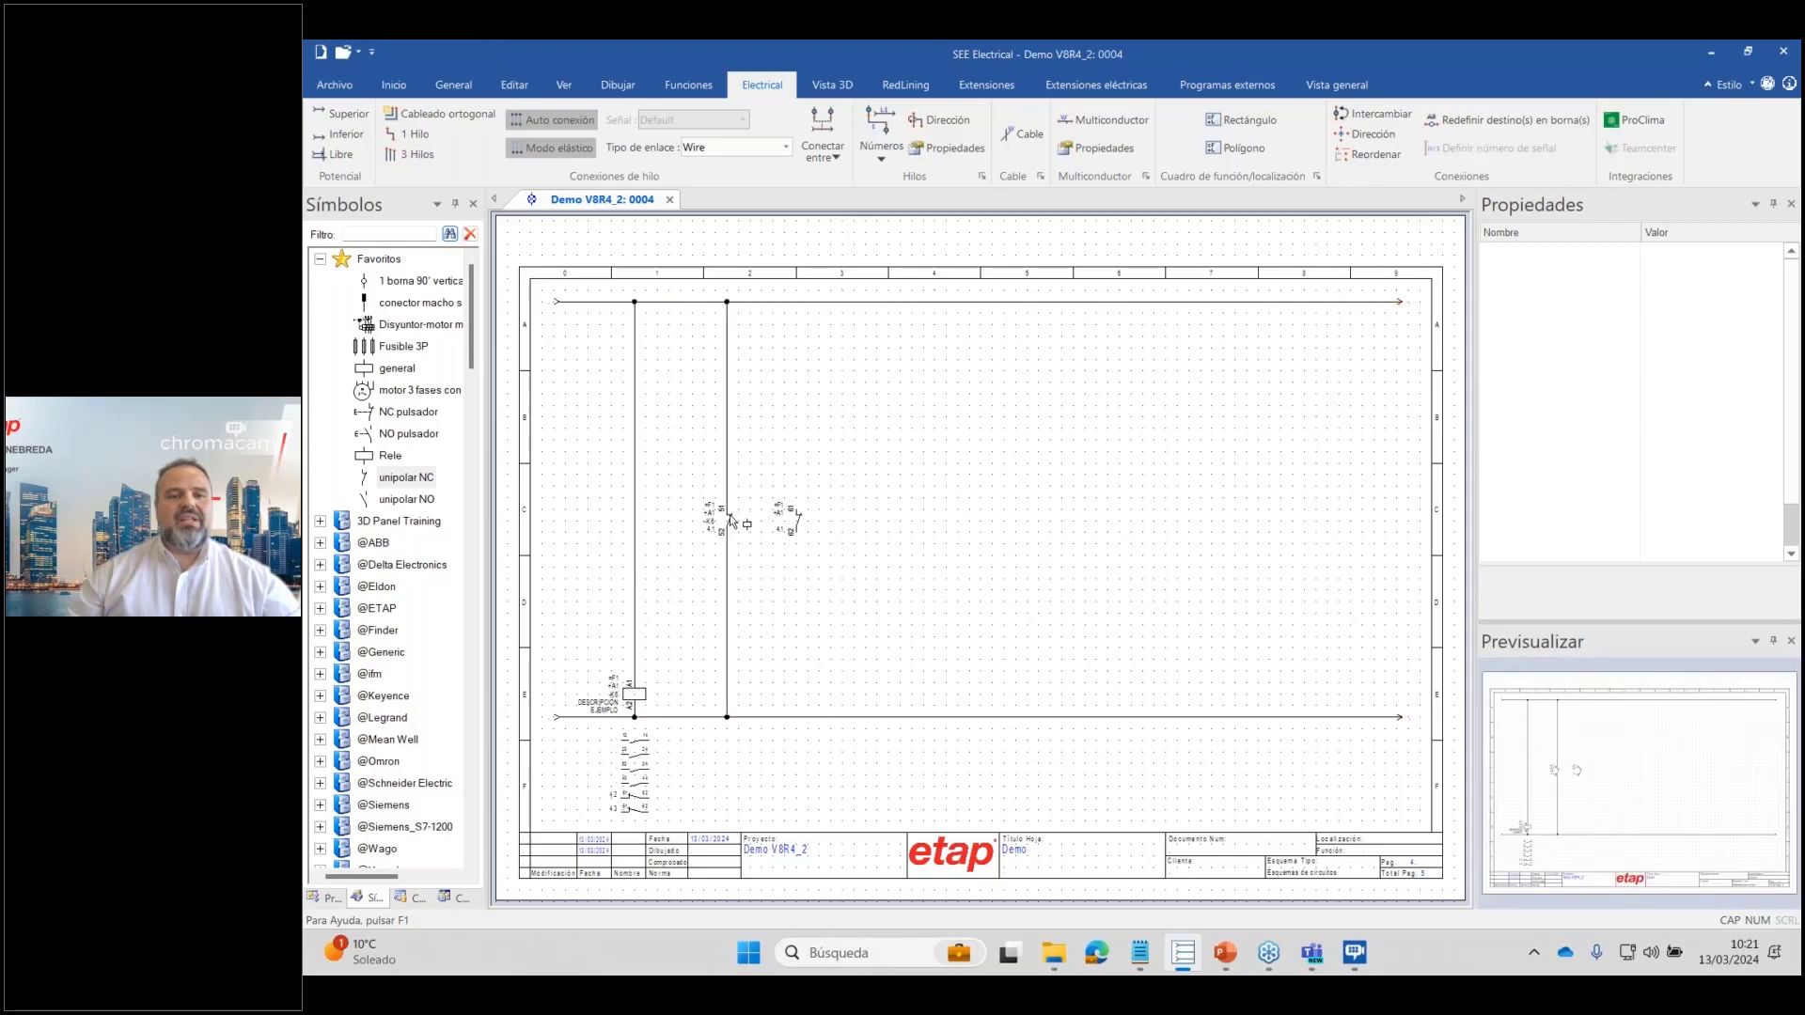
pyautogui.click(797, 517)
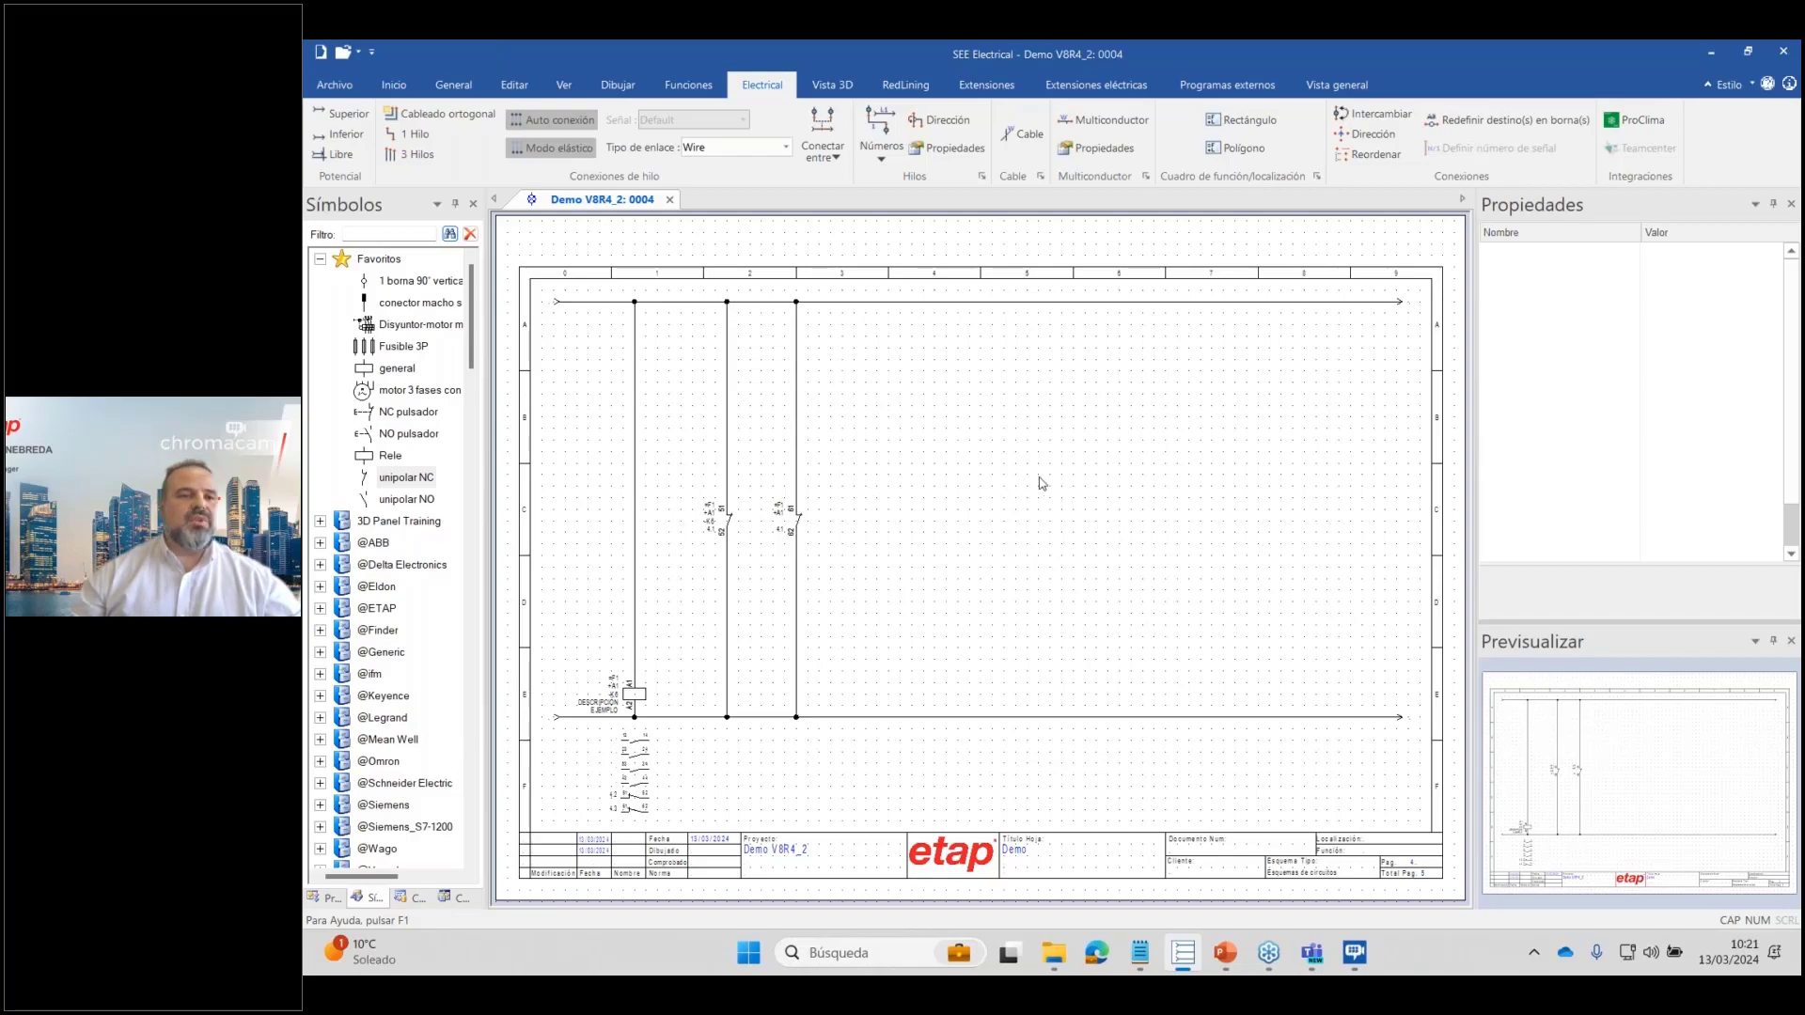
# Insert the favourite "NO pulsador" symbol across all three vertical wires at Y 220, above the NC contacts.
pyautogui.click(404, 436)
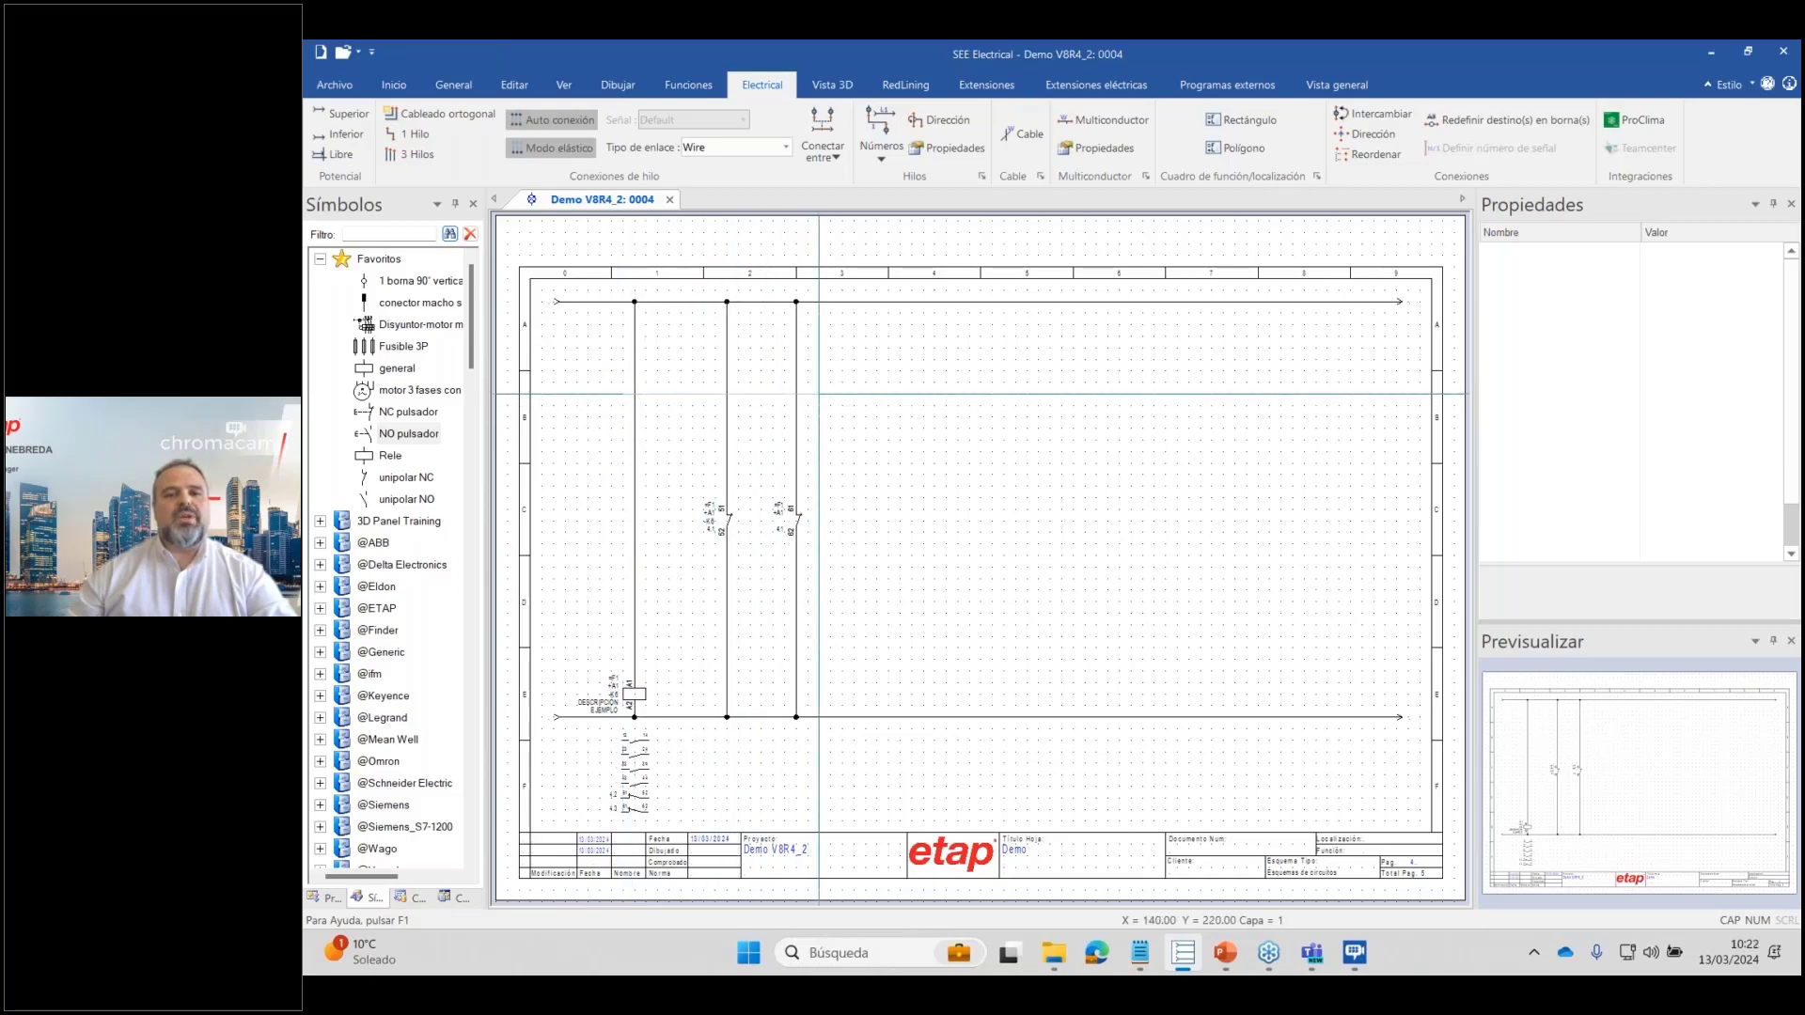
pyautogui.moveTo(622, 394); pyautogui.dragTo(819, 394)
pyautogui.press('Escape')
pyautogui.scroll(1, 616, 412)
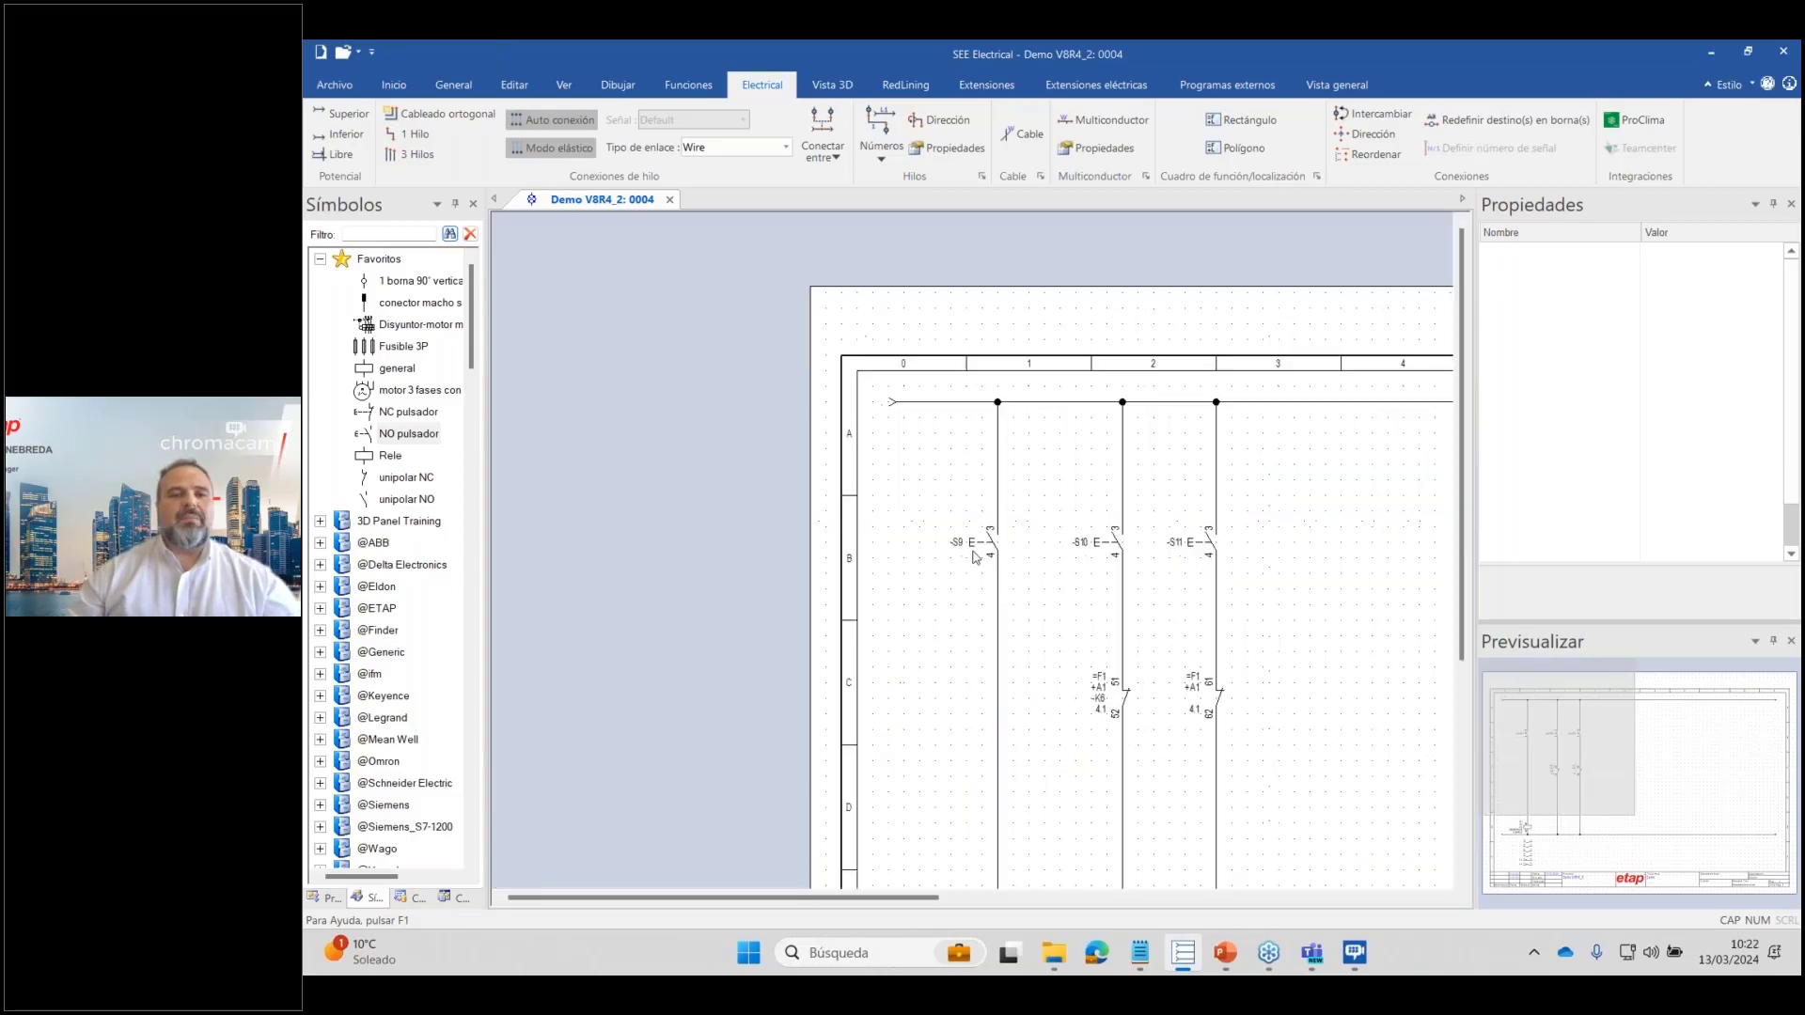
pyautogui.scroll(1, 975, 557)
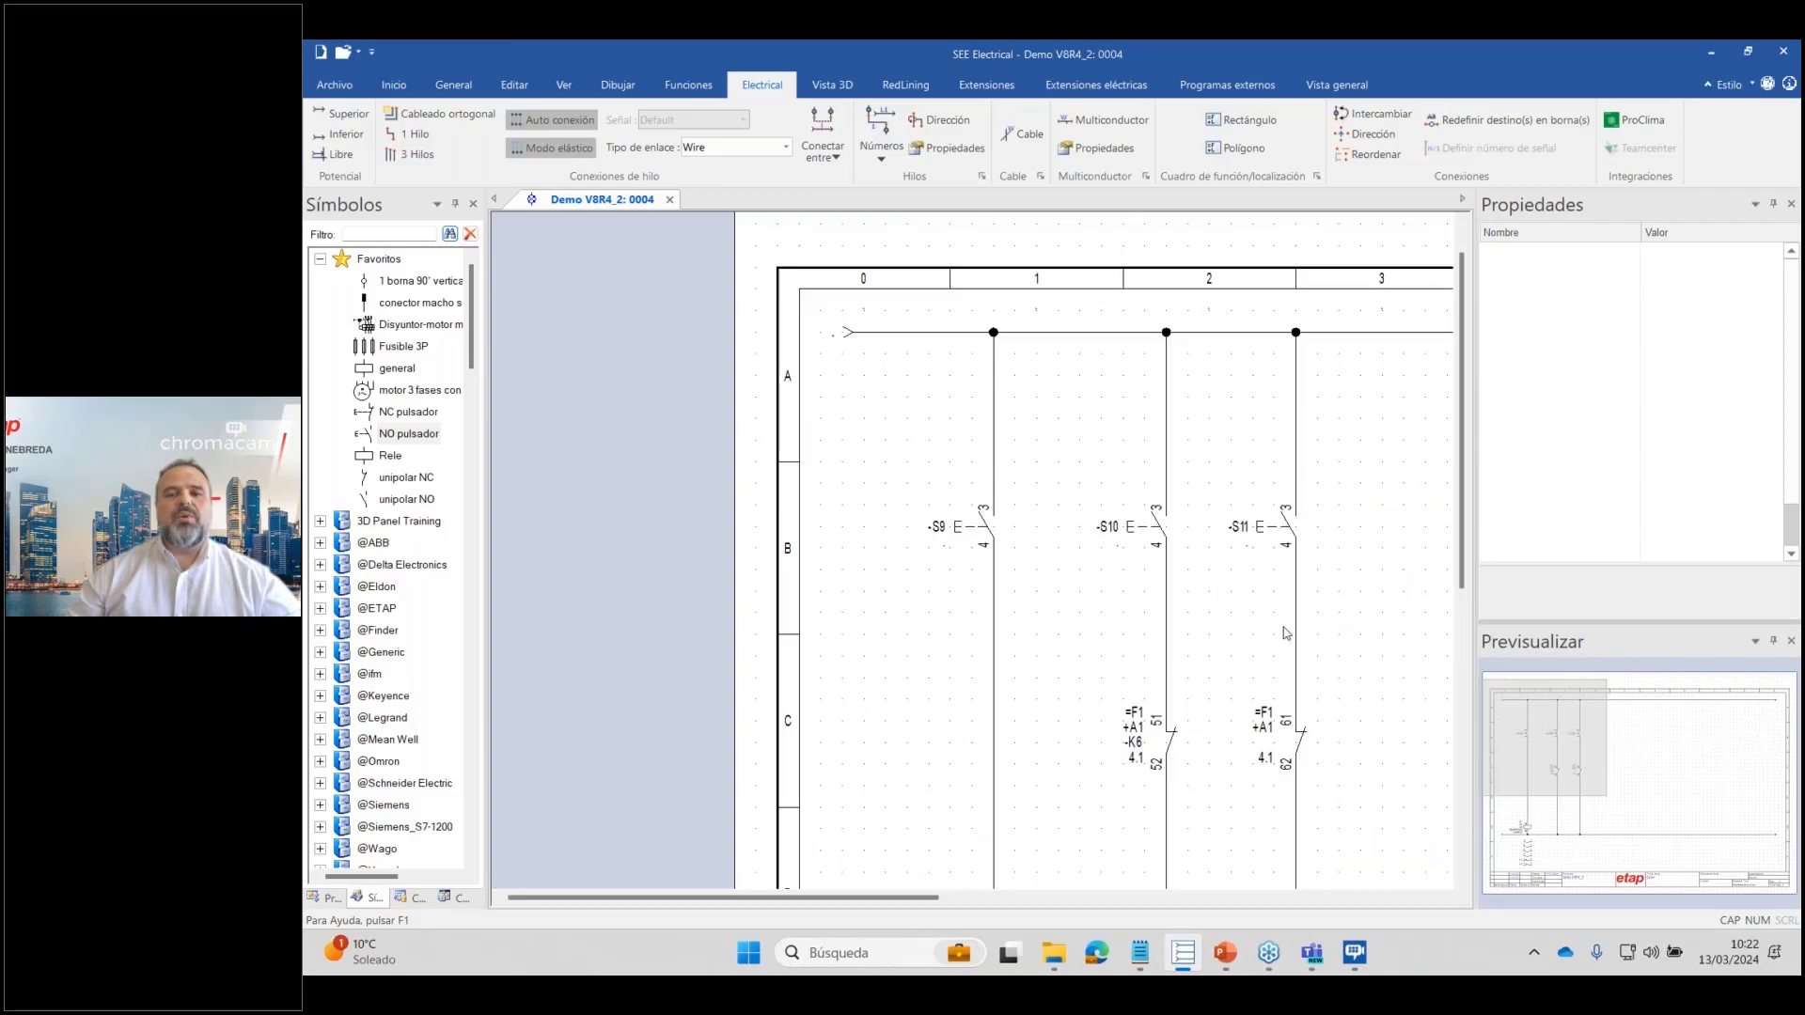
pyautogui.scroll(-2, 1215, 685)
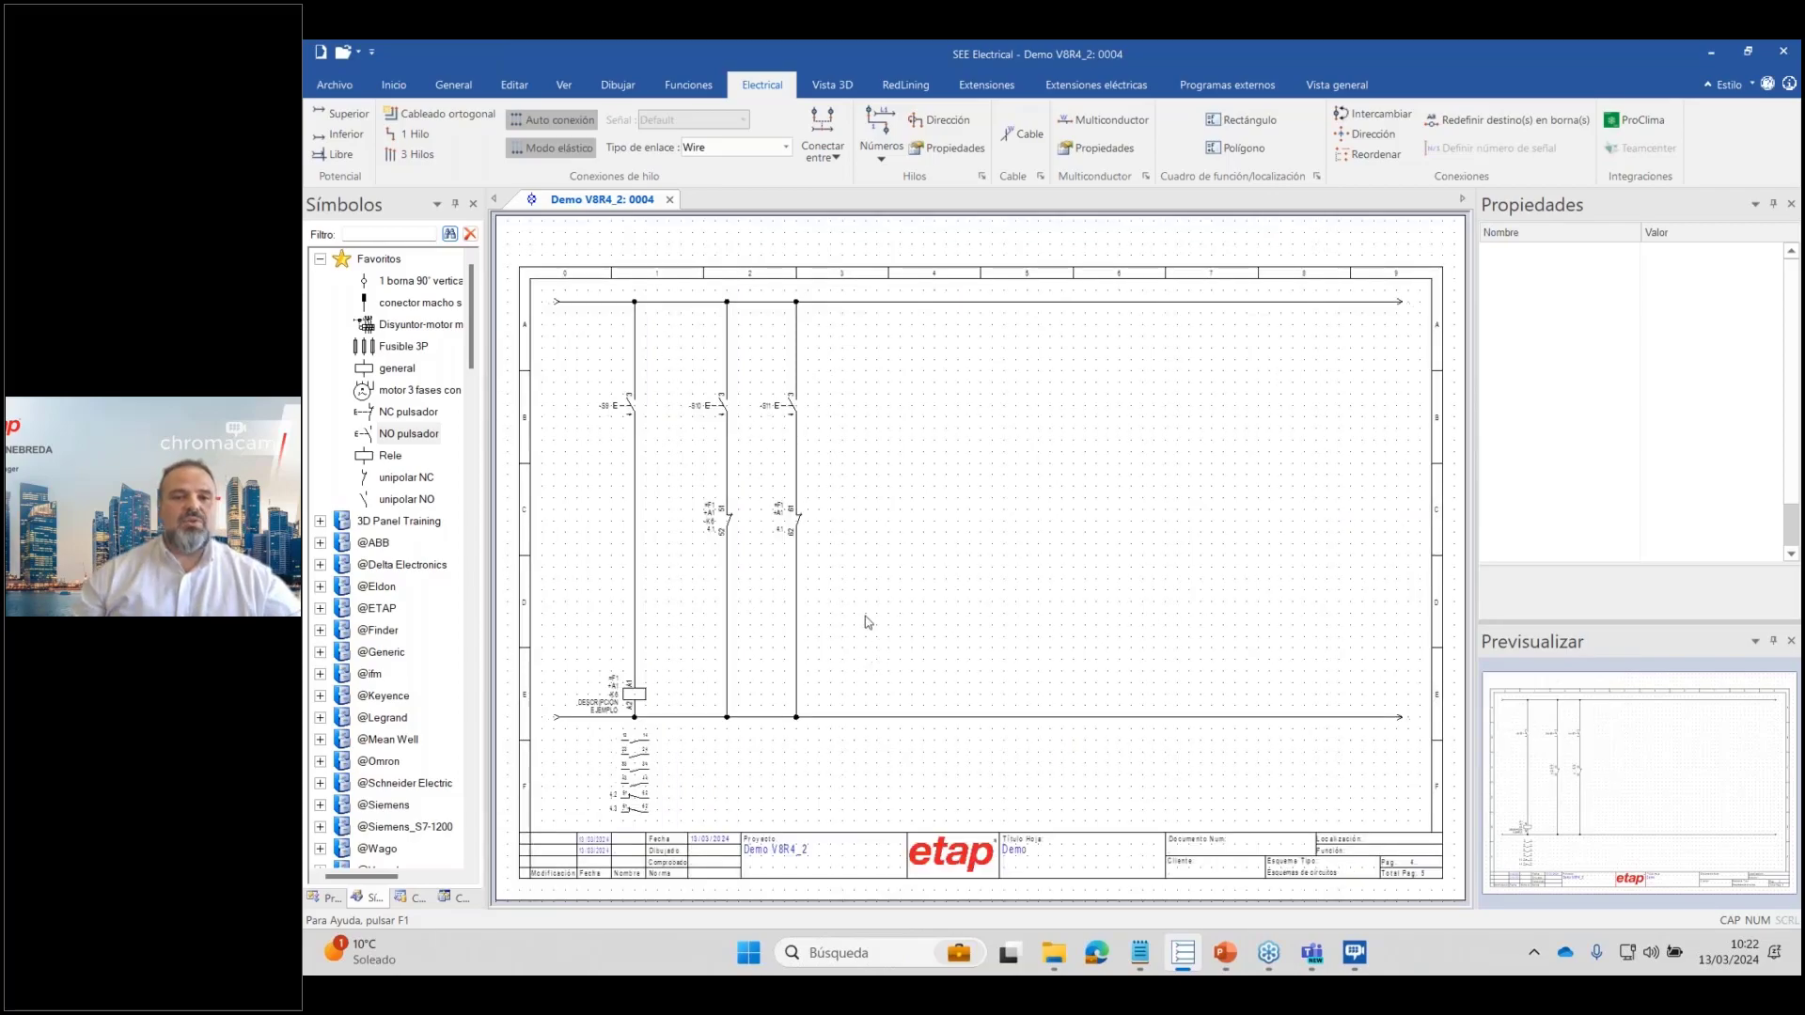
# Copy the third branch with its pushbutton and NC contact, and paste five evenly spaced copies beside it, starting at X 165.
pyautogui.click(796, 423)
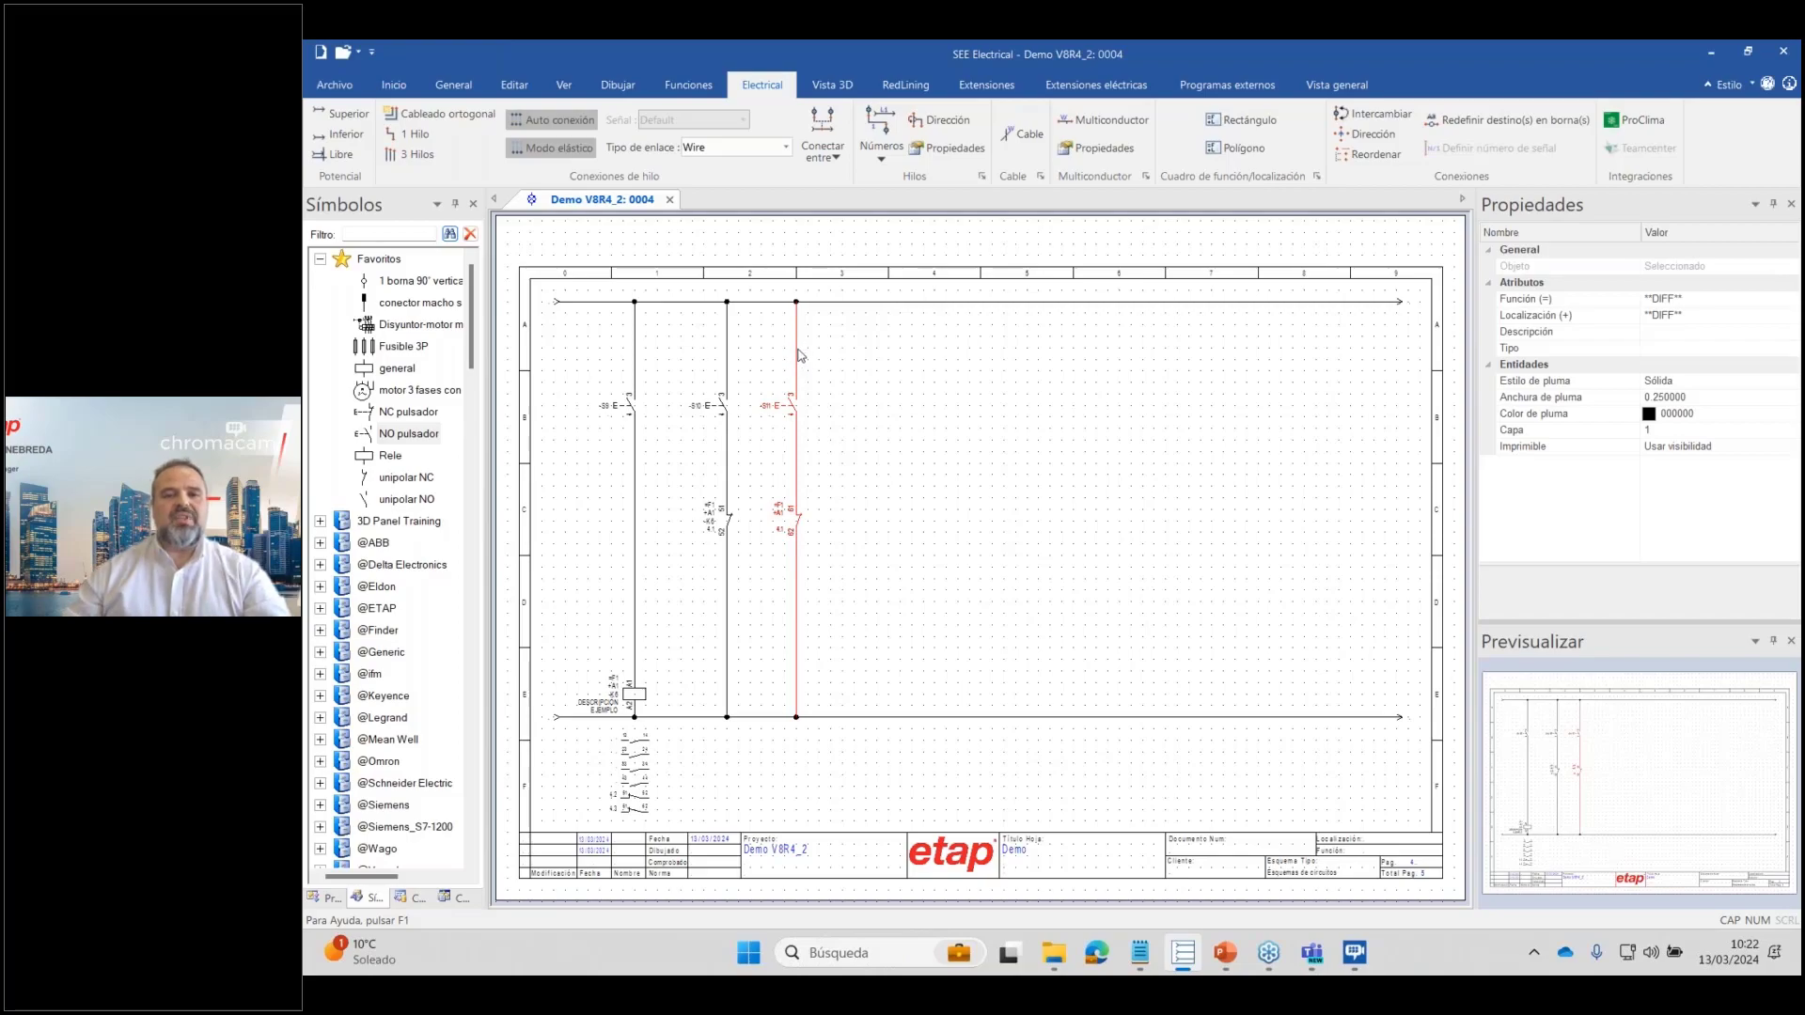
pyautogui.hotkey('ctrl', 'c')
pyautogui.hotkey('ctrl', 'v')
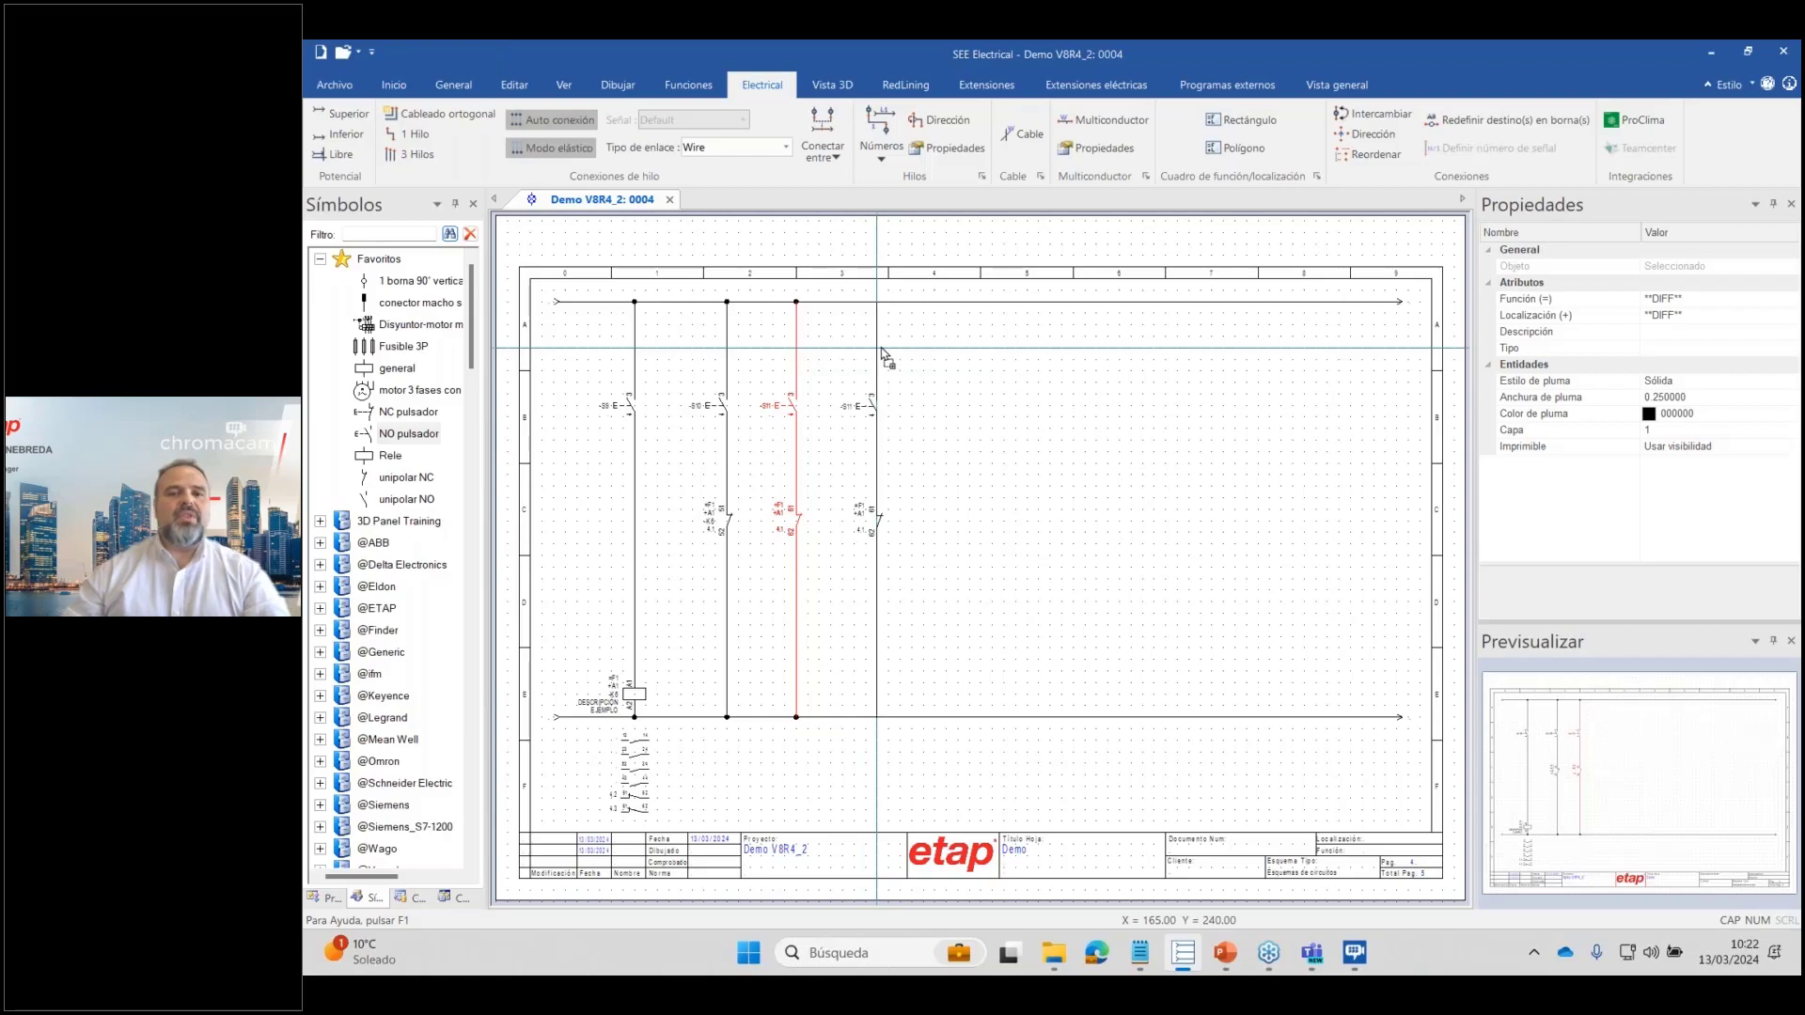
pyautogui.click(881, 353)
pyautogui.click(1305, 848)
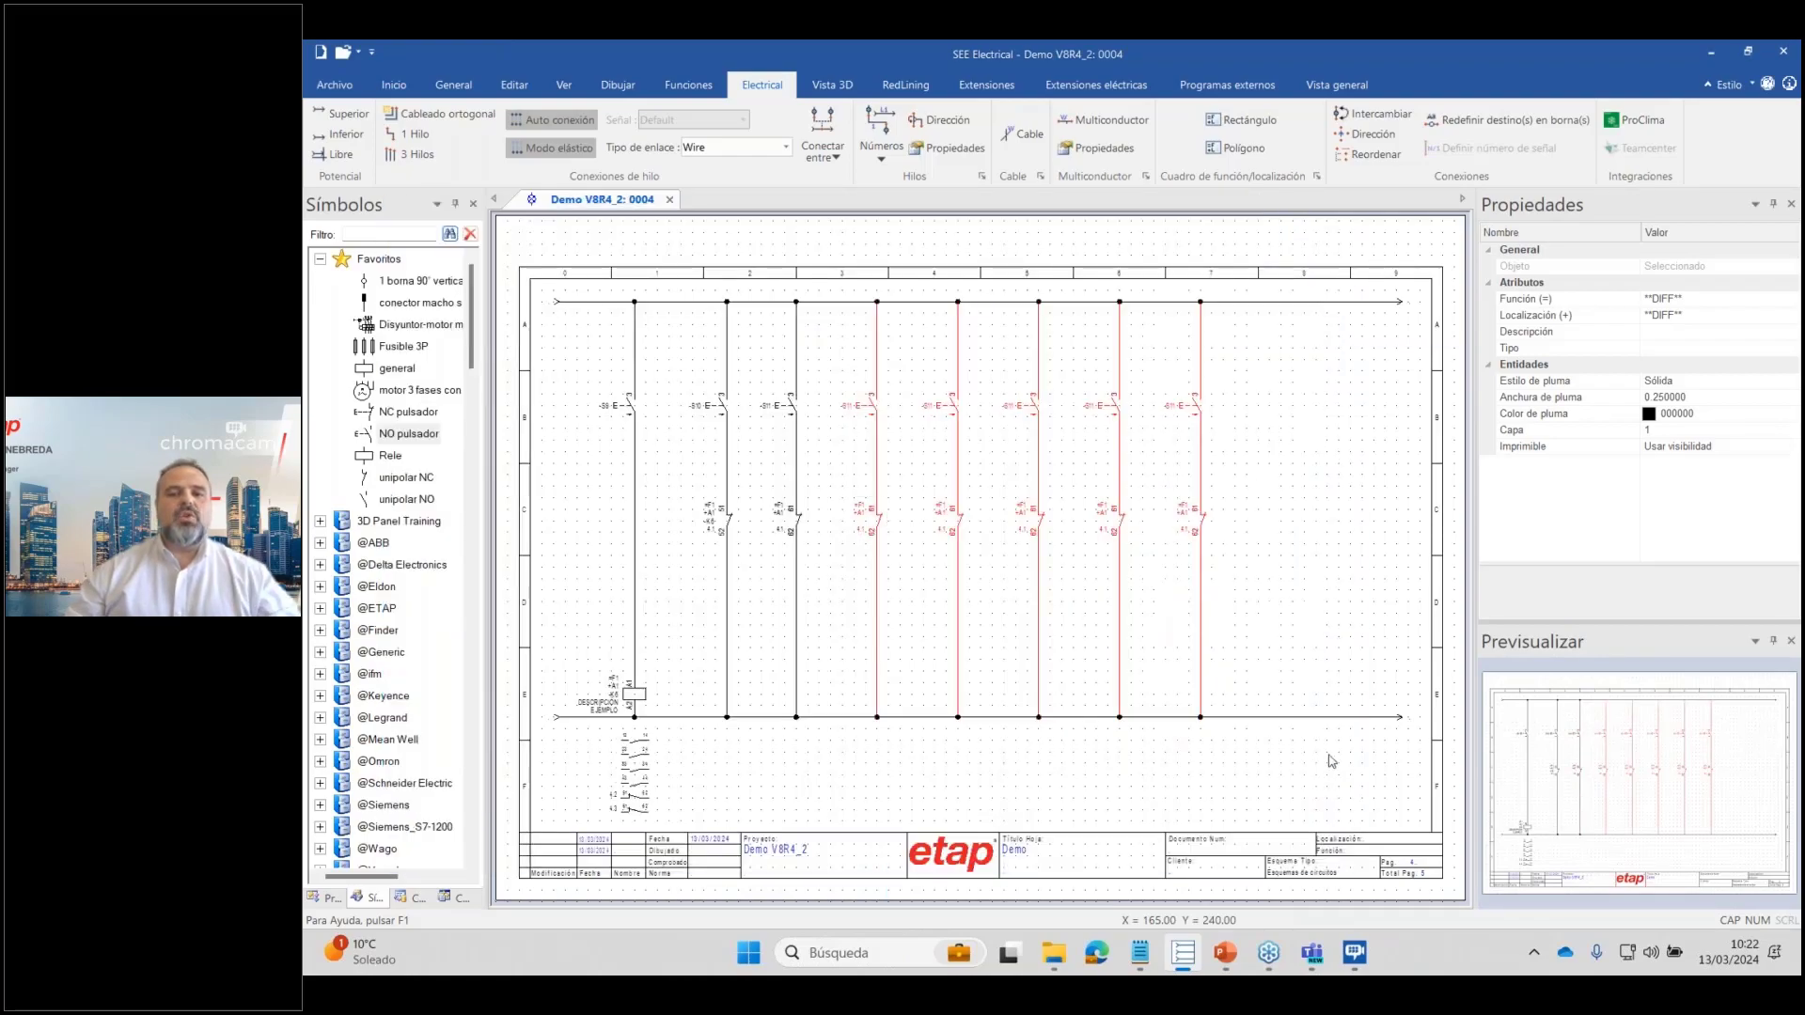
pyautogui.scroll(2, 936, 502)
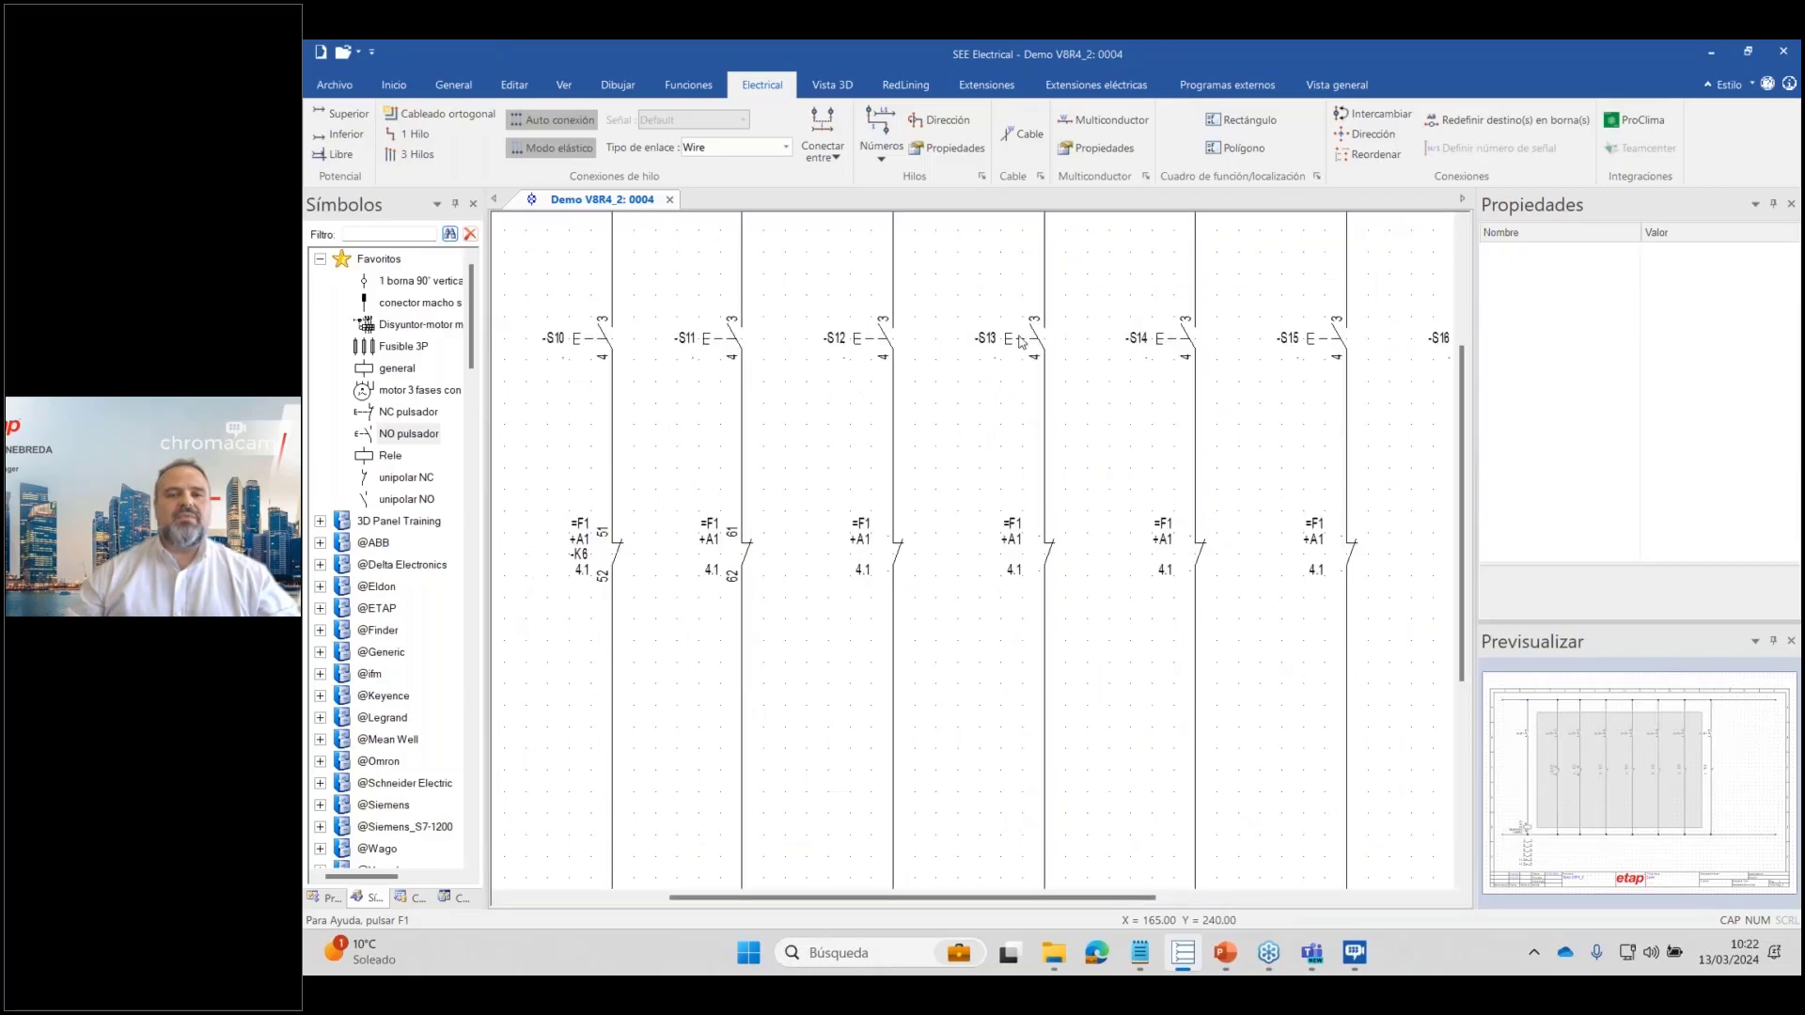
pyautogui.scroll(-3, 955, 576)
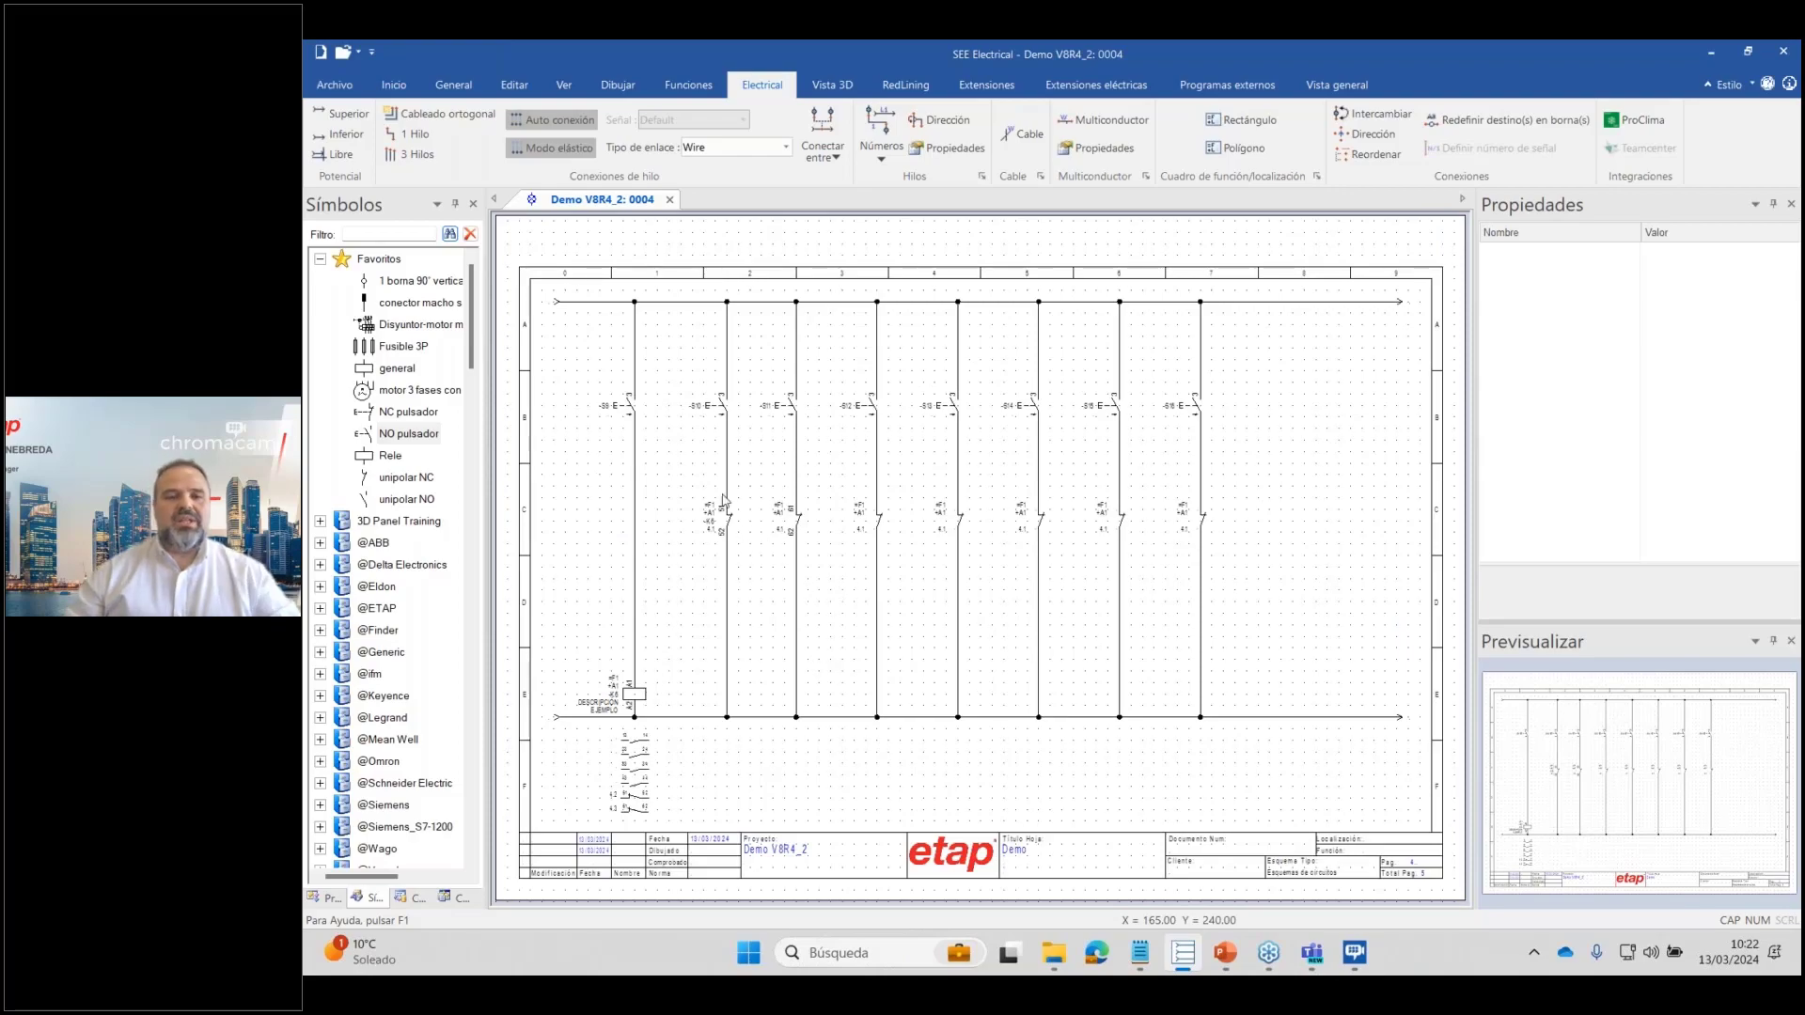
# Place the favourite "general" relay coil on the second branch at X 100, Y 90 and name it -K2.
pyautogui.click(397, 368)
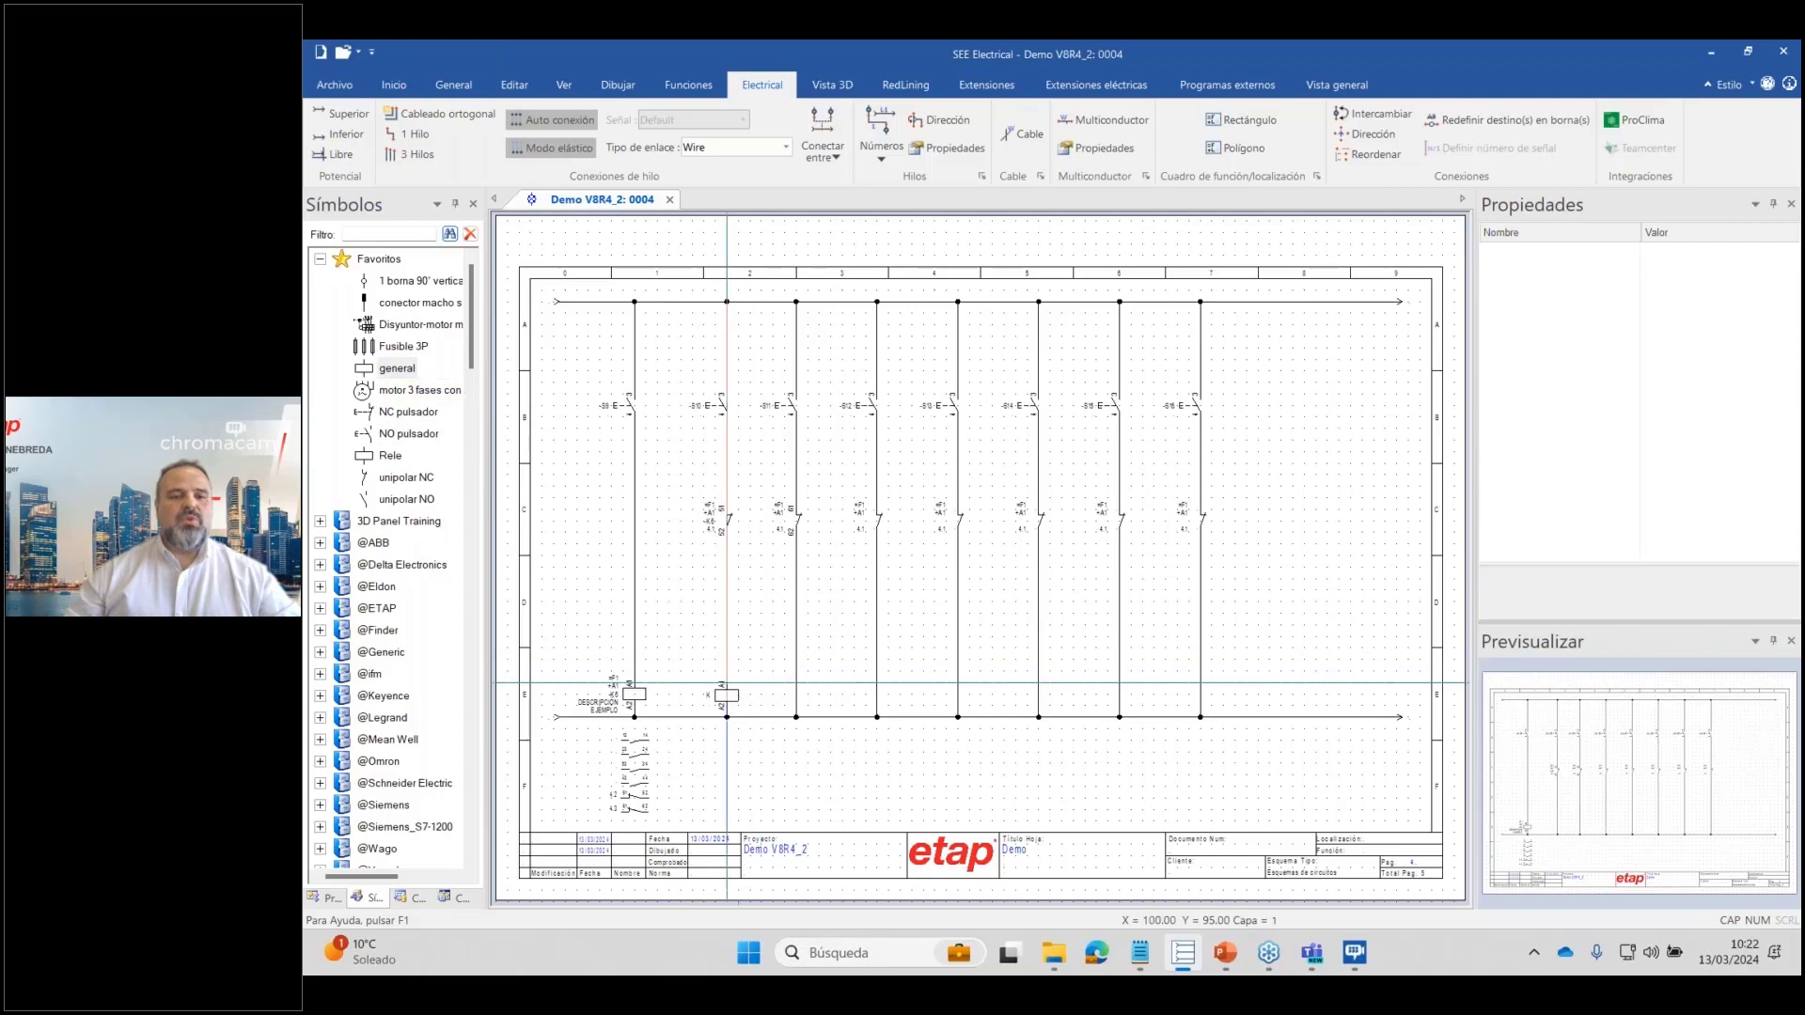
pyautogui.click(726, 696)
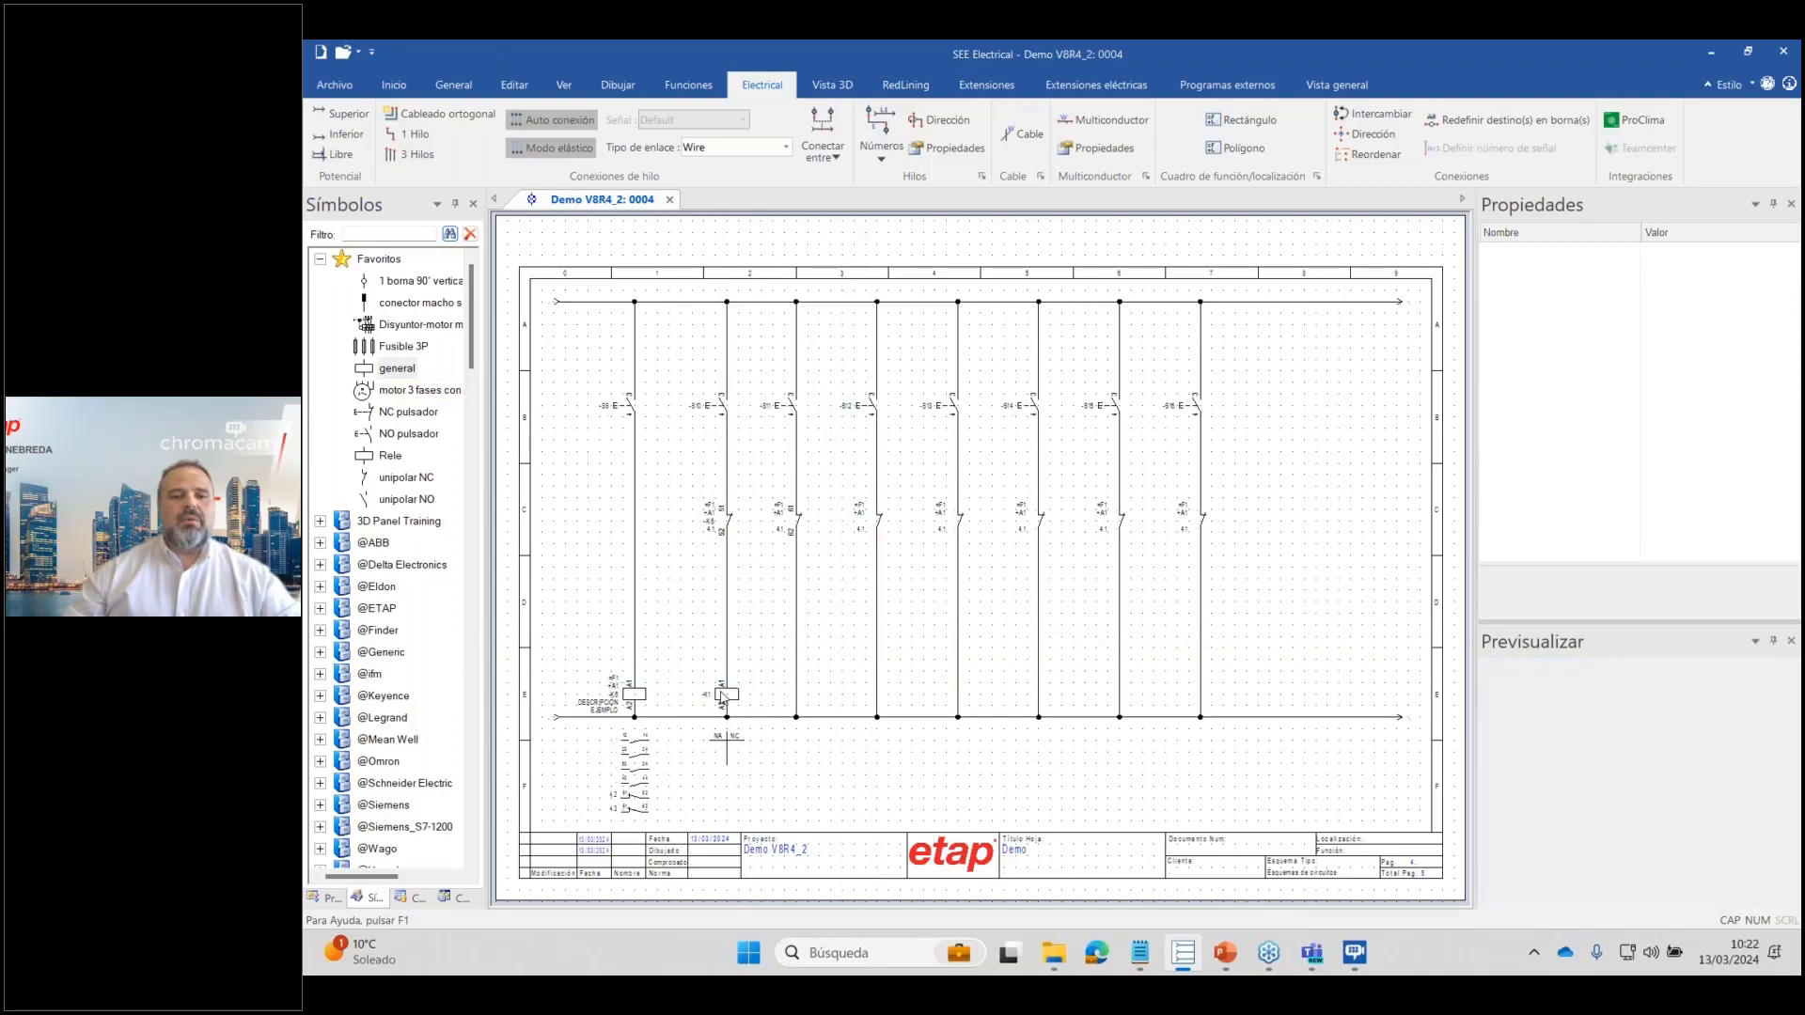
pyautogui.doubleClick(724, 696)
pyautogui.click(698, 310)
pyautogui.moveTo(699, 311); pyautogui.dragTo(692, 310)
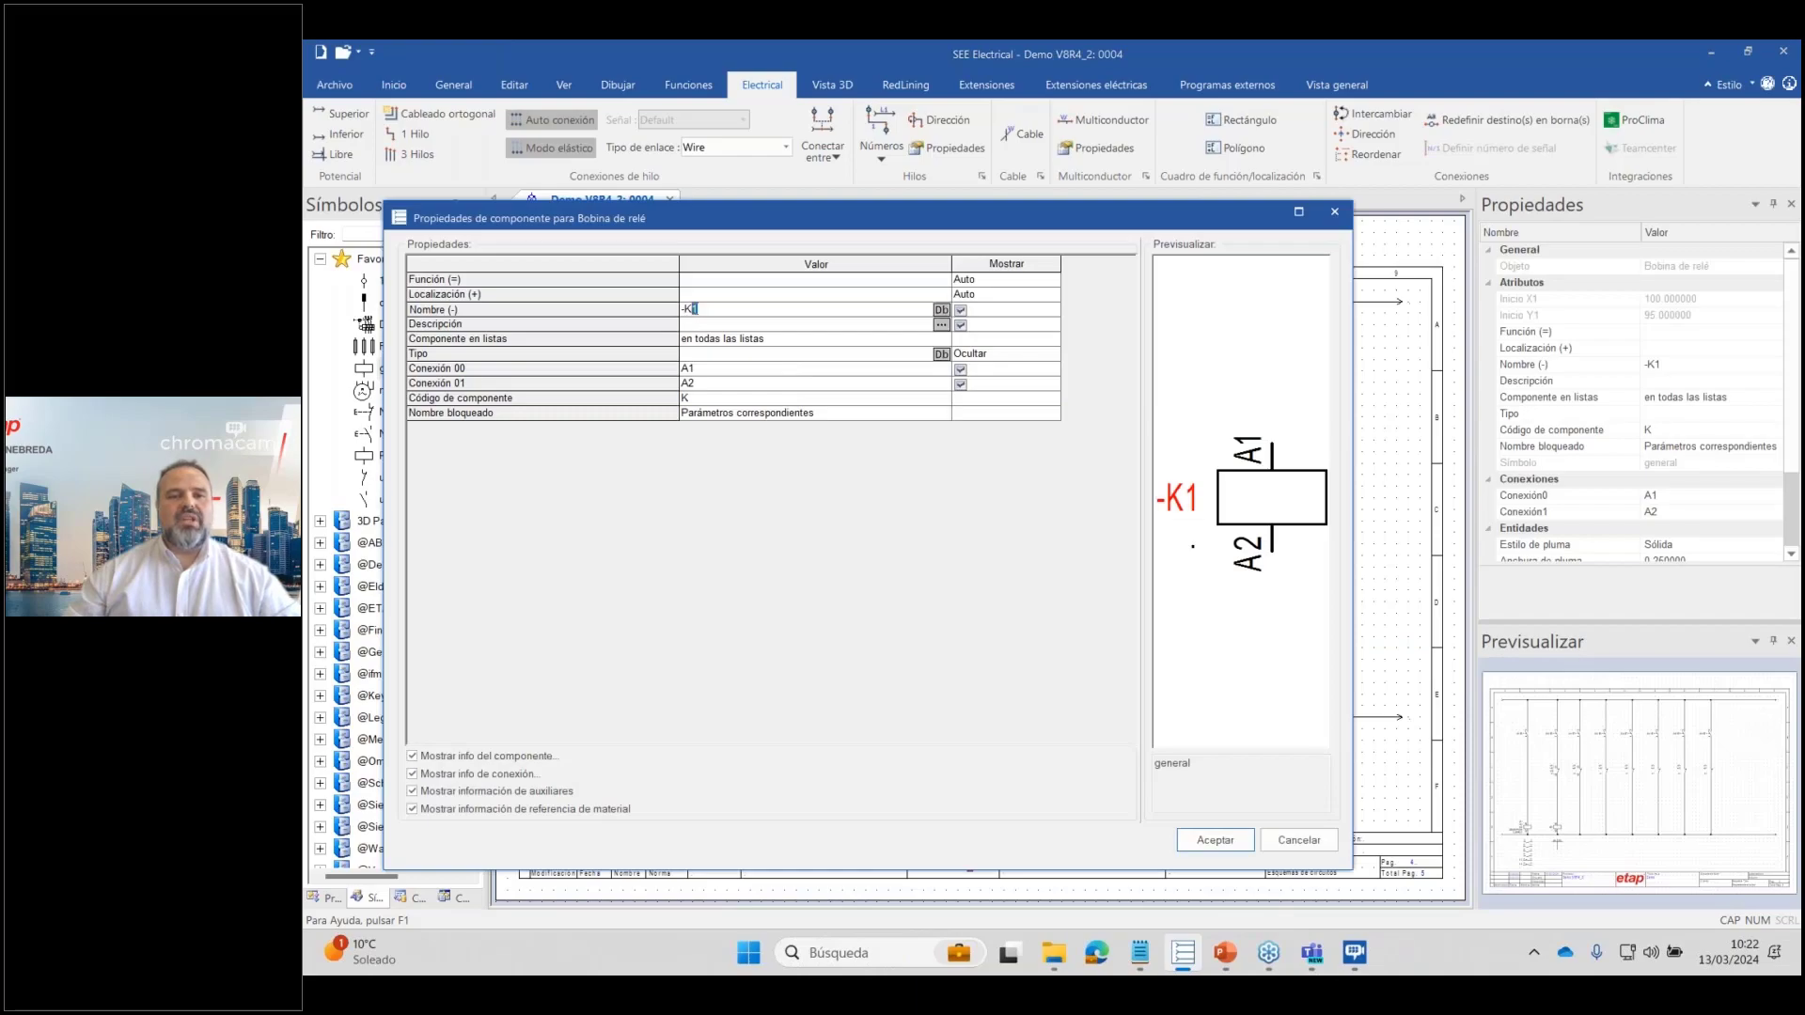
pyautogui.write('2')
# Set the new coil's function to =F2, location to +A1 and description to DESCRIPCION EJEMPLO, and accept its properties.
pyautogui.click(703, 281)
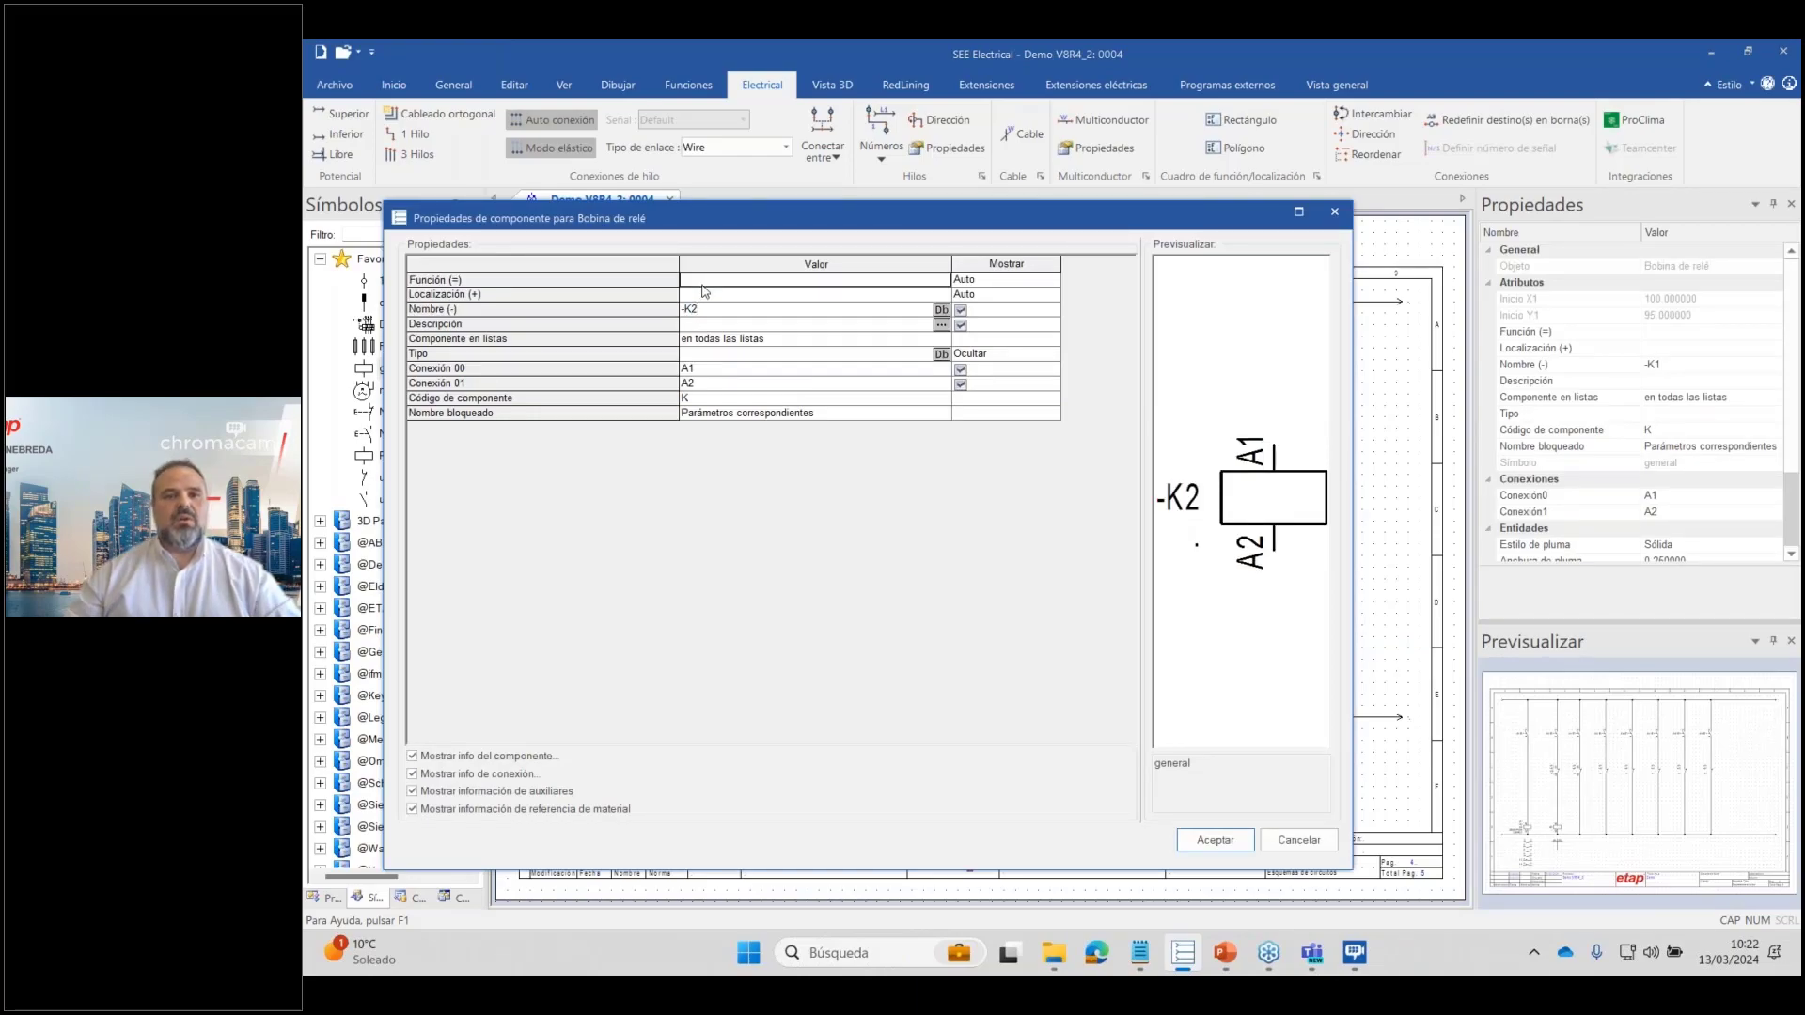
pyautogui.write('=F2')
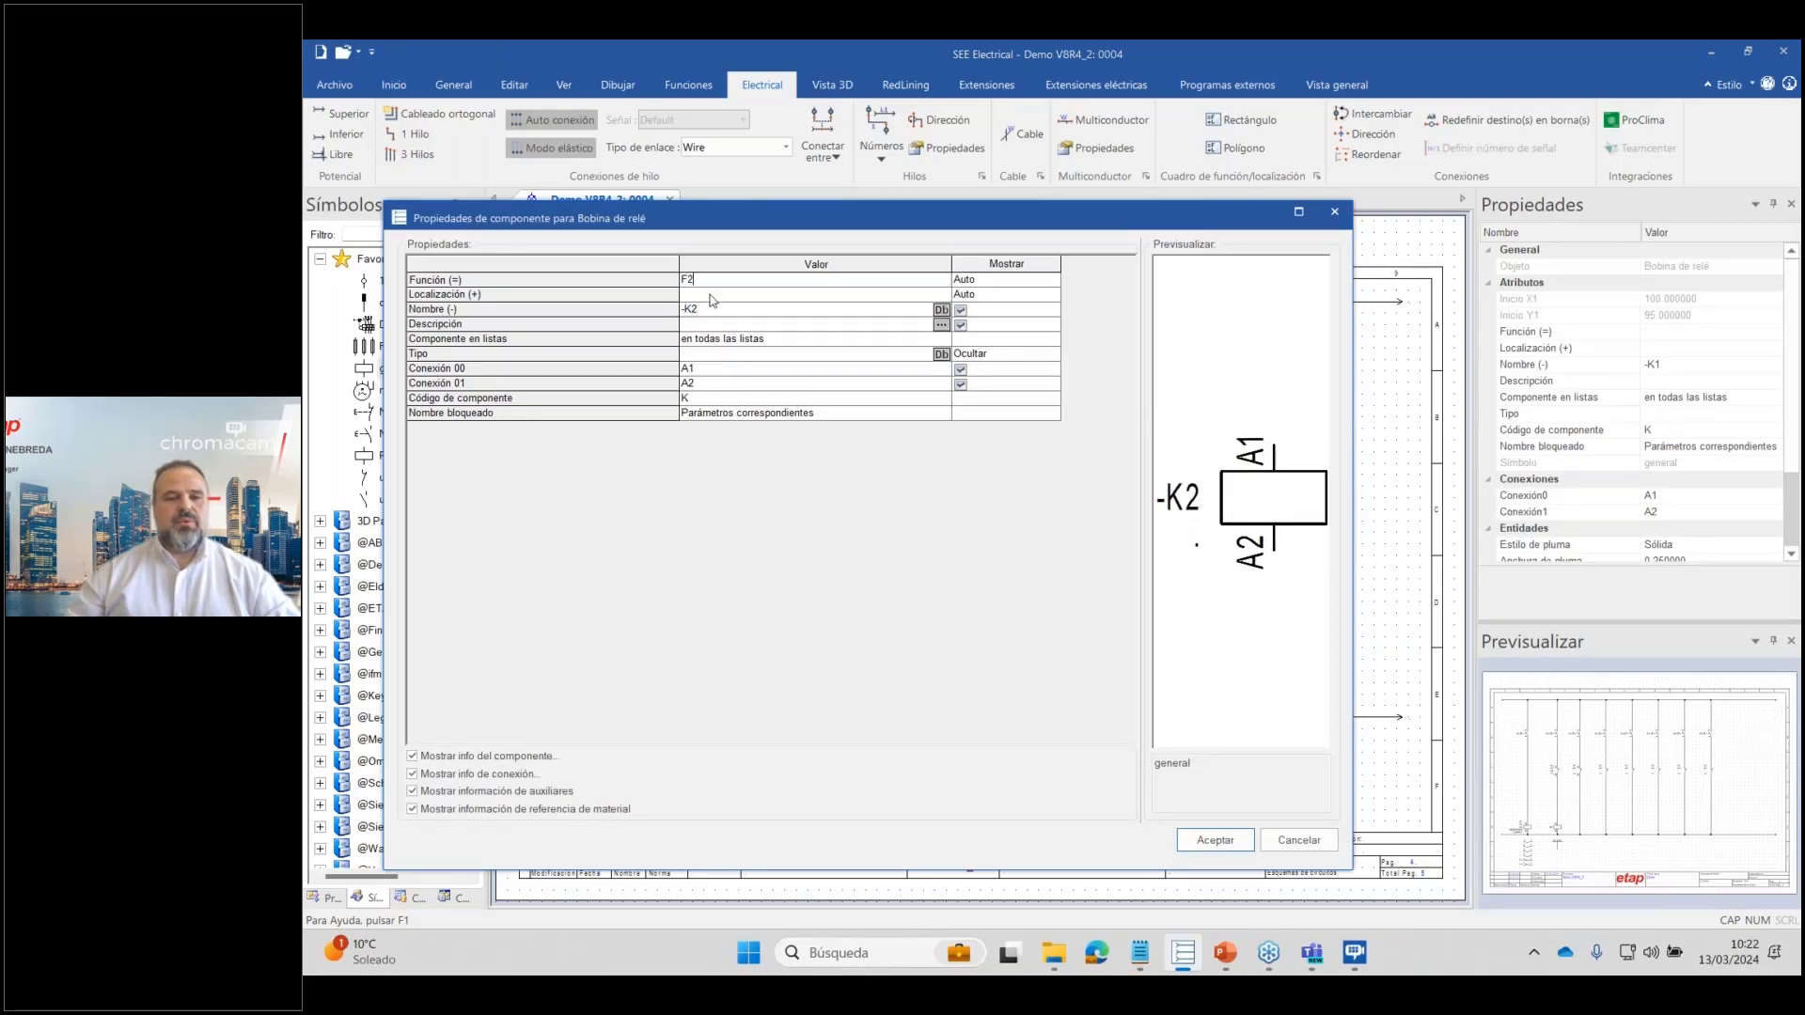
pyautogui.click(712, 297)
pyautogui.write('A1')
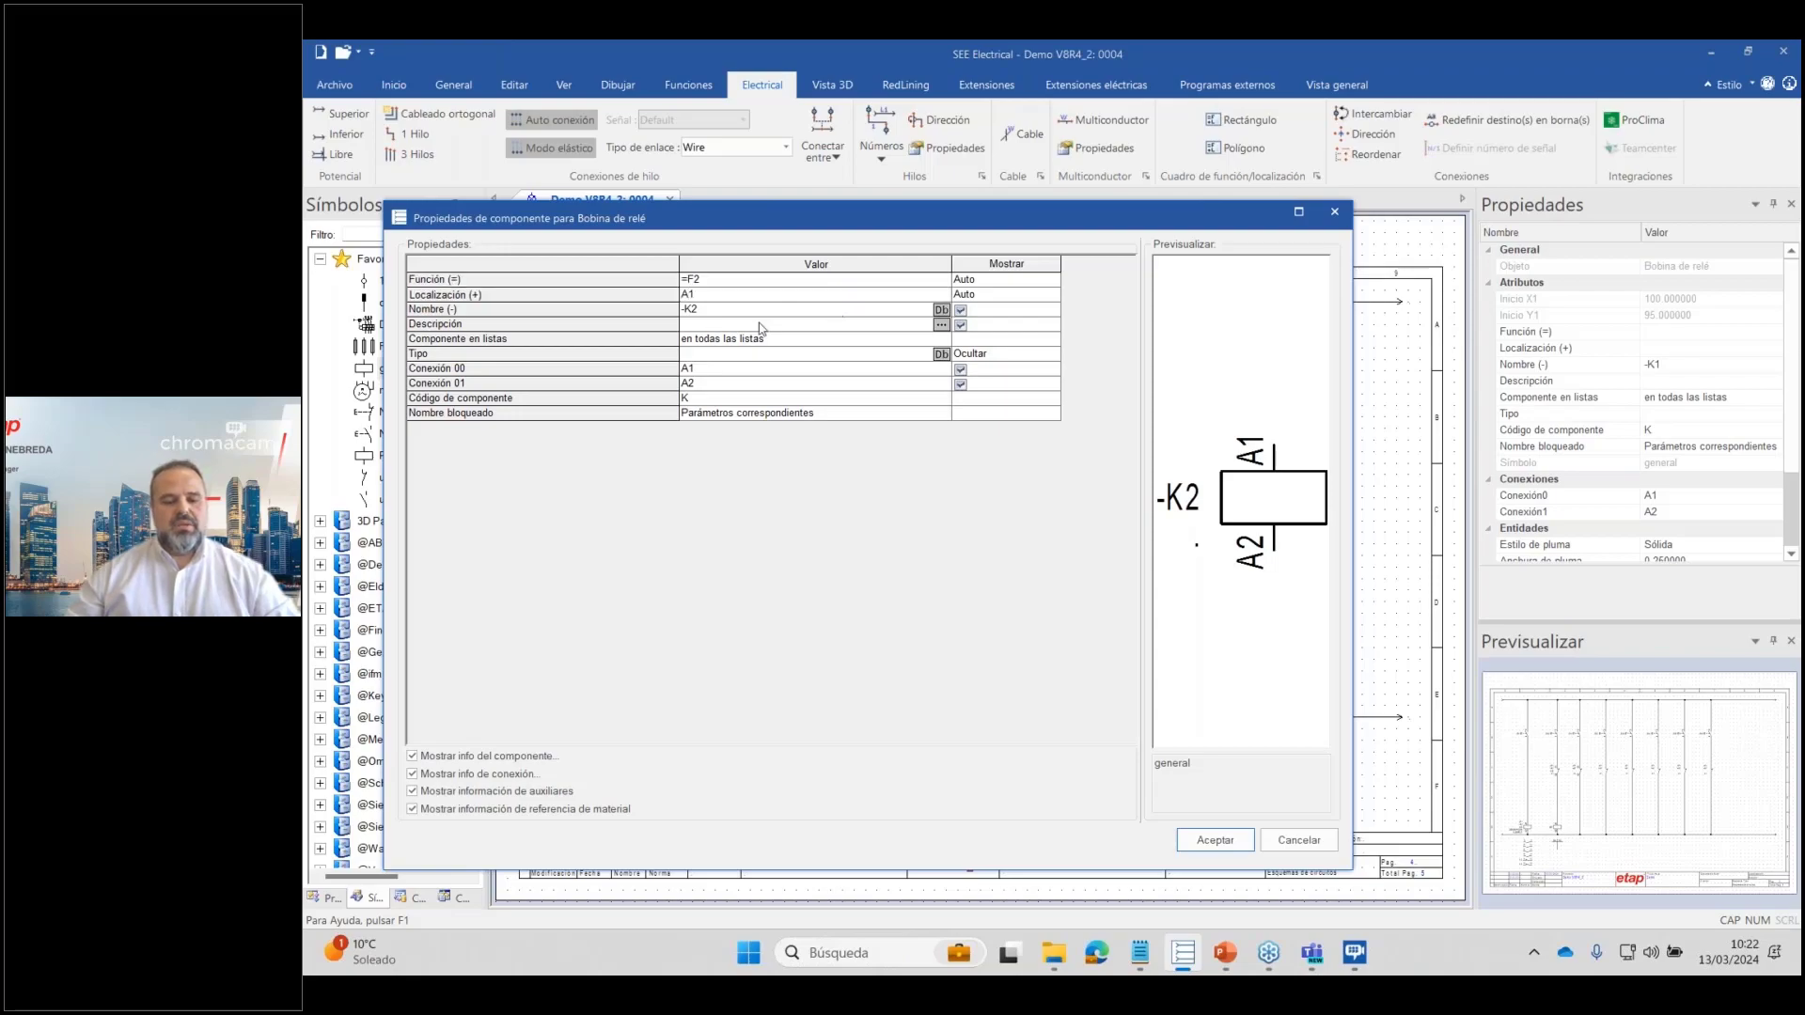
pyautogui.click(760, 325)
pyautogui.write('DESCRIPCION')
pyautogui.press('Return')
pyautogui.click(1212, 840)
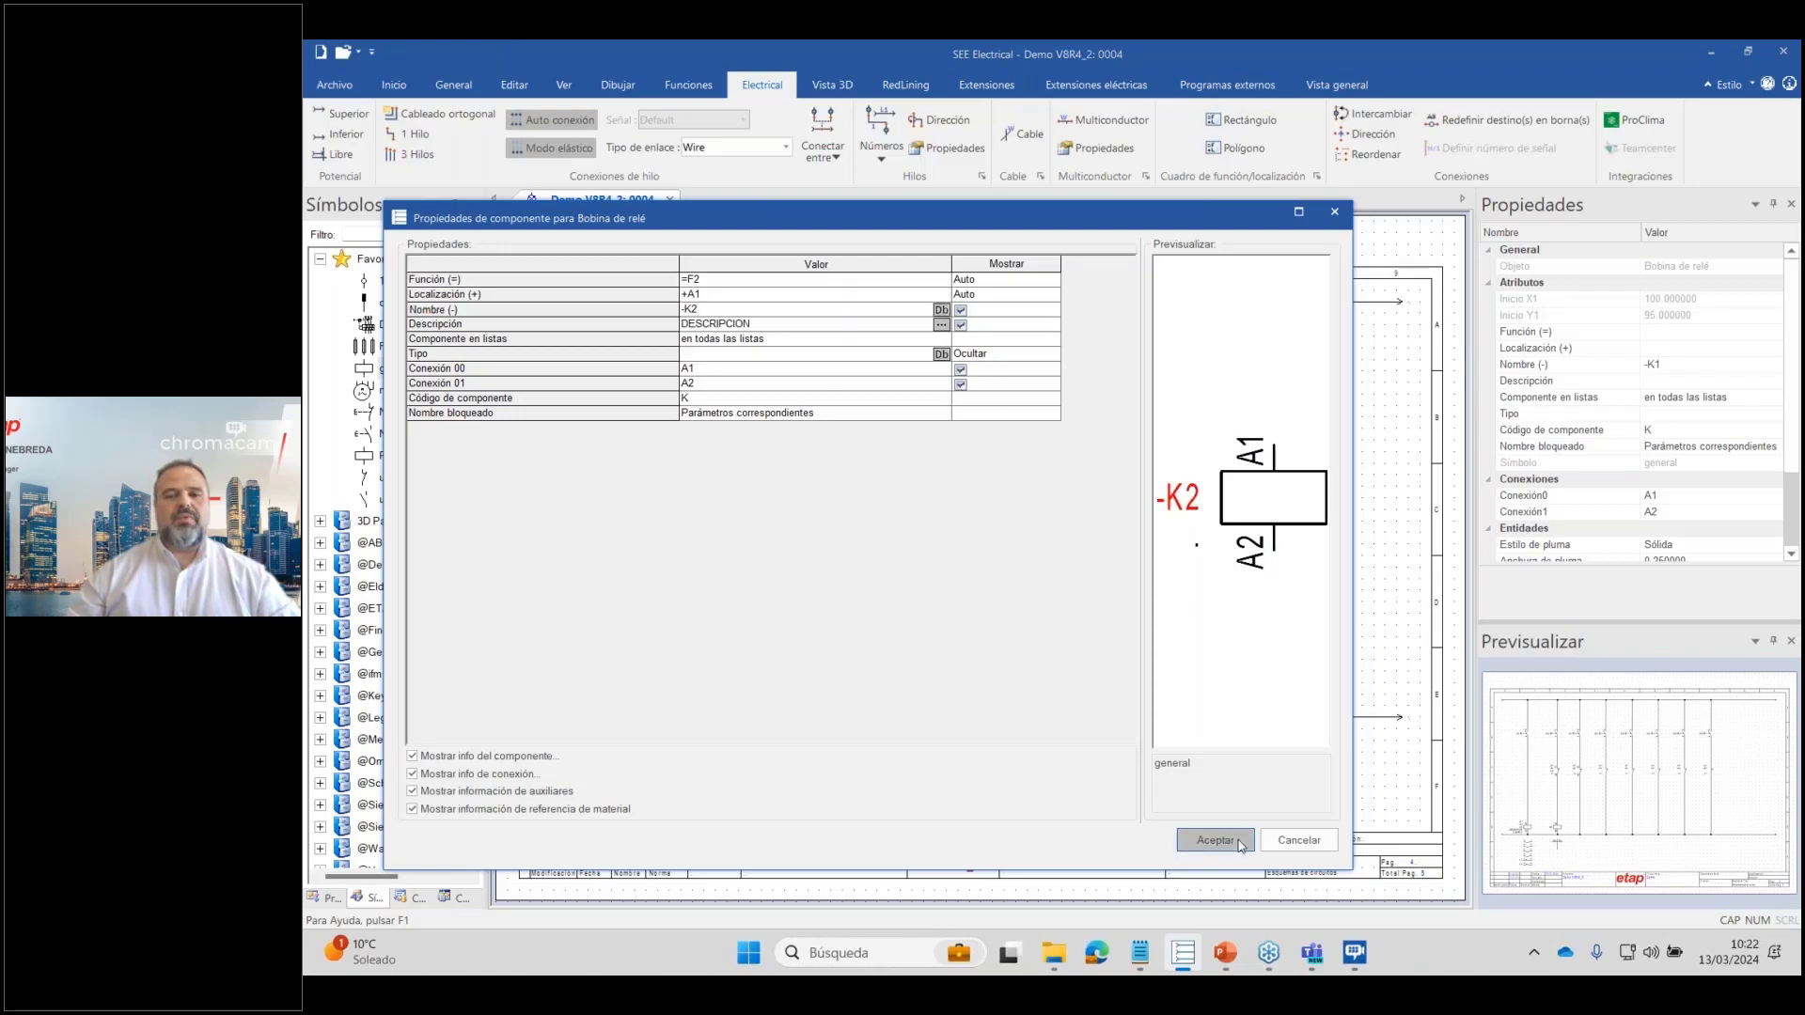
pyautogui.press('Return')
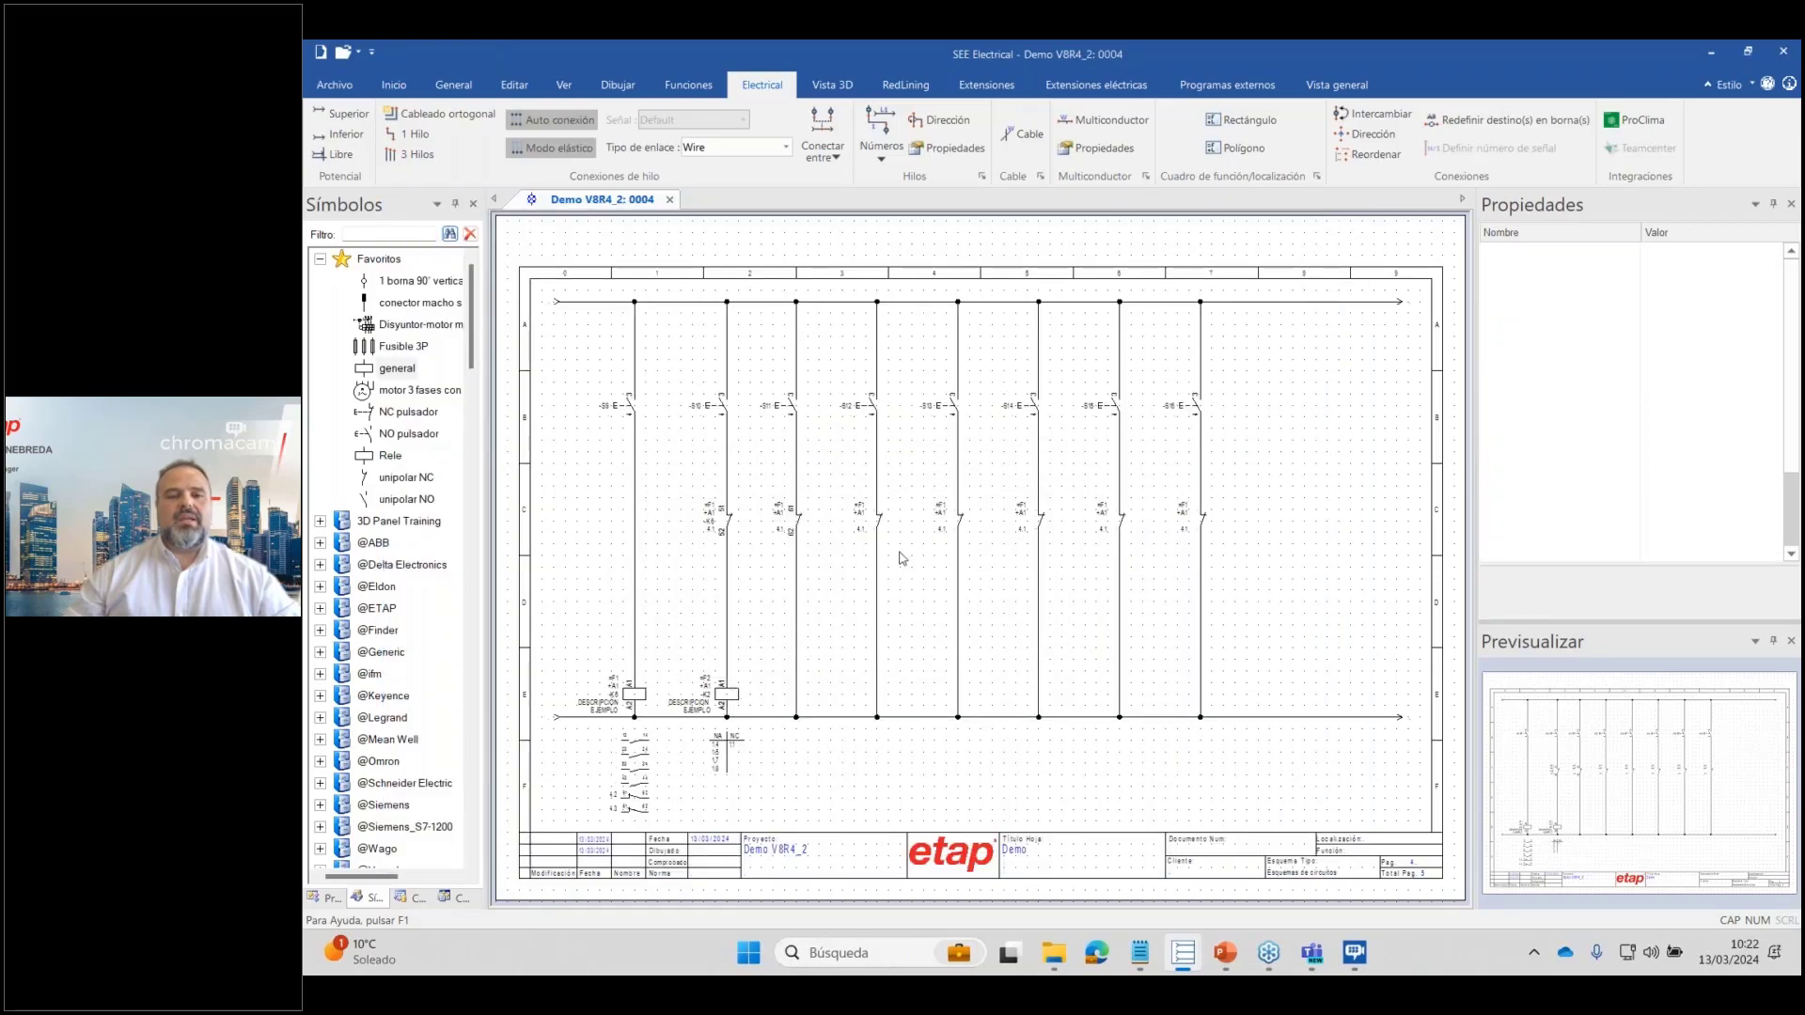
# Copy the attributes of relay coil -K2 to the NC contact below pushbutton -S12.
pyautogui.click(727, 699)
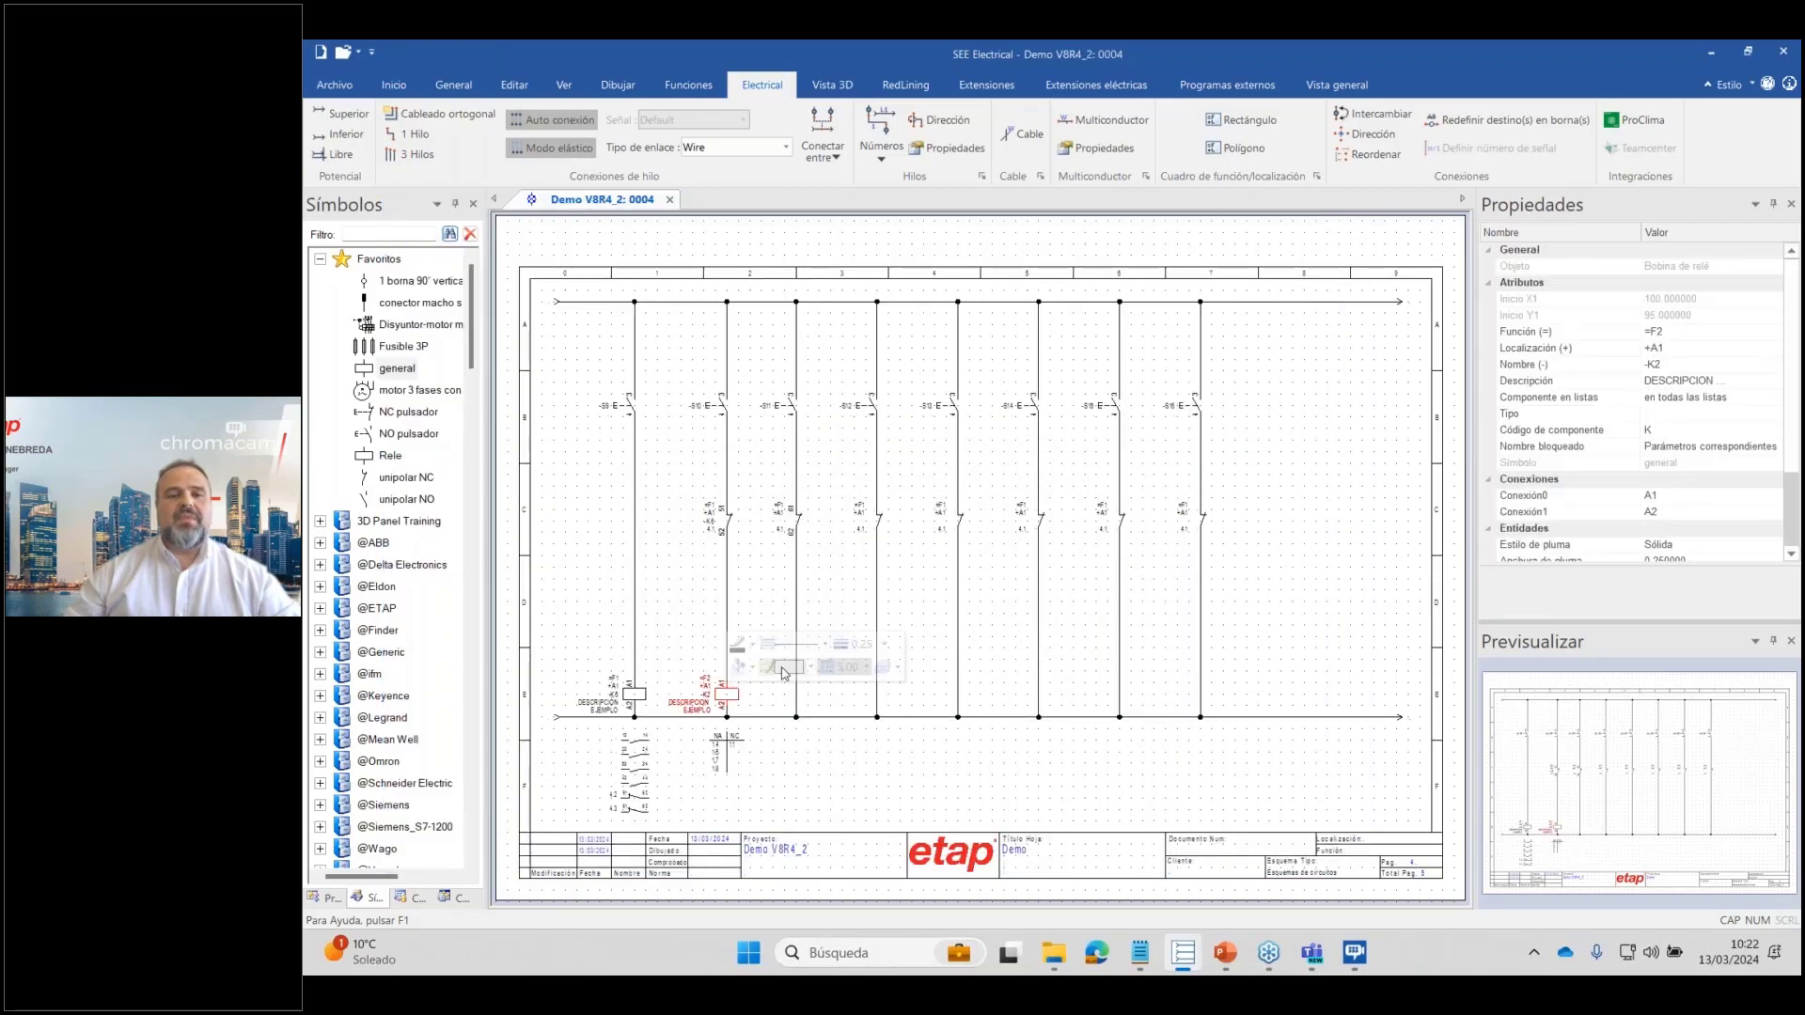
pyautogui.press('Escape')
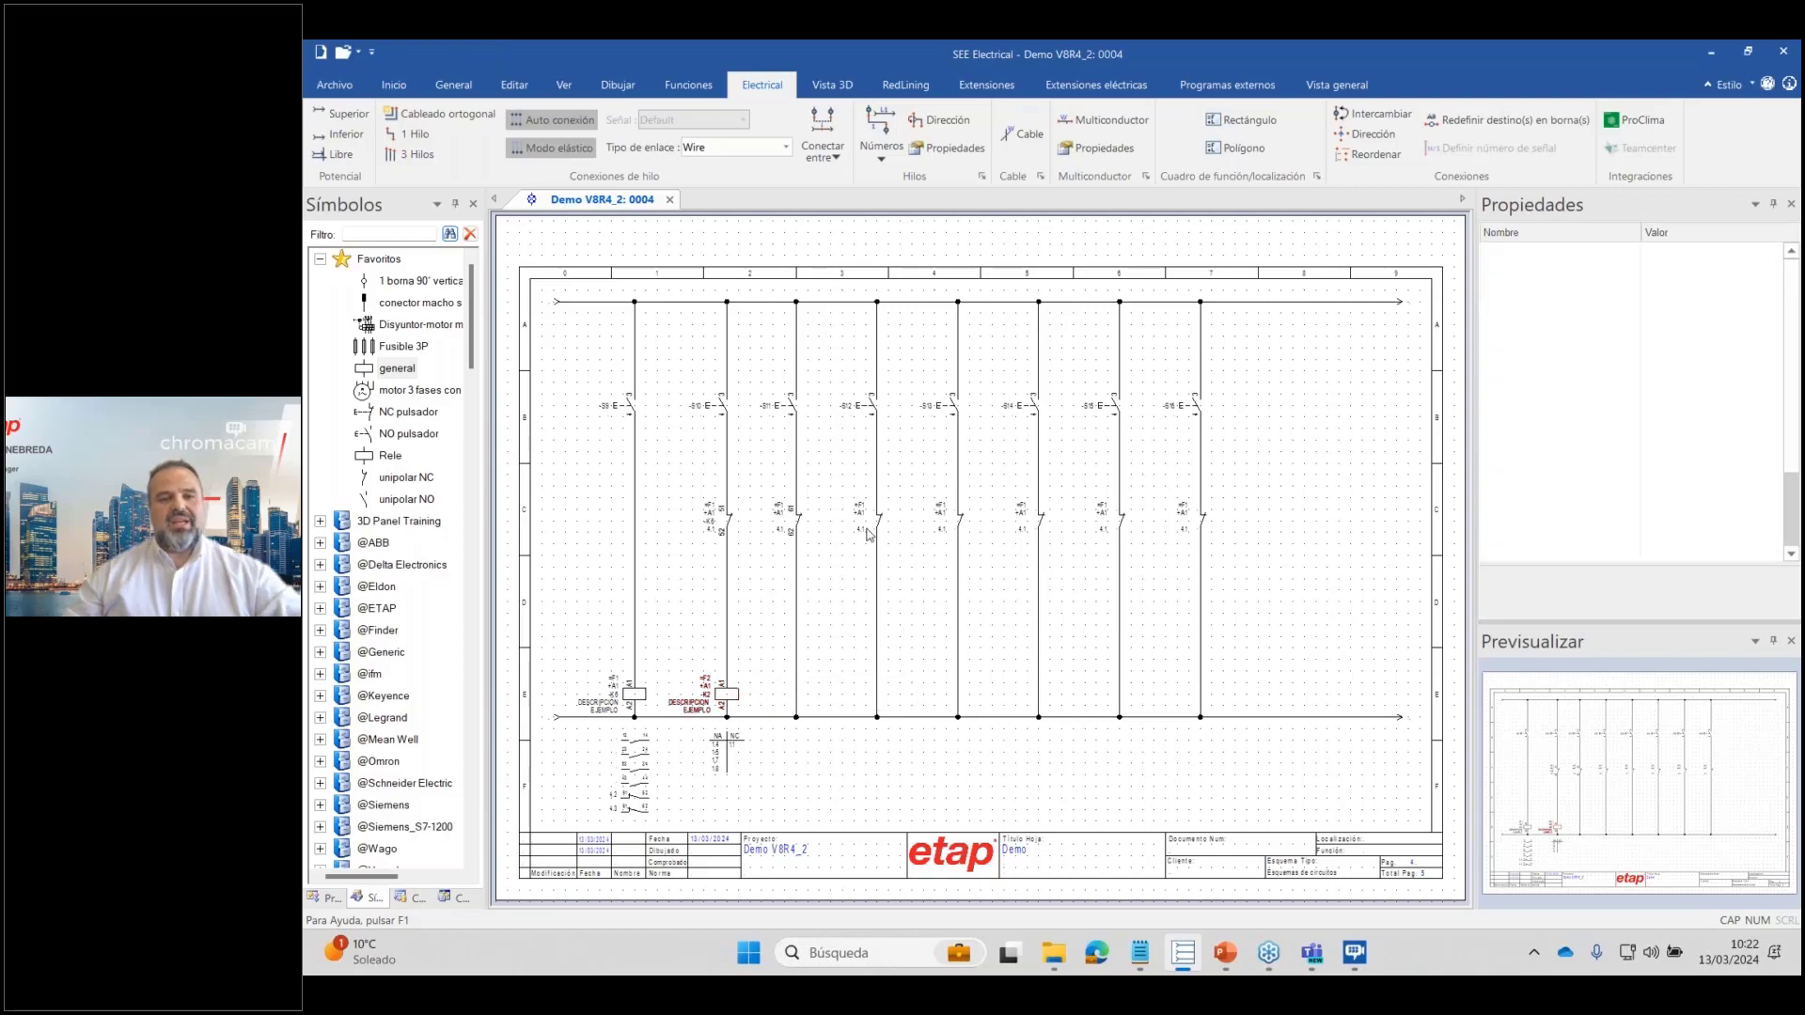
pyautogui.scroll(3, 867, 534)
pyautogui.click(985, 520)
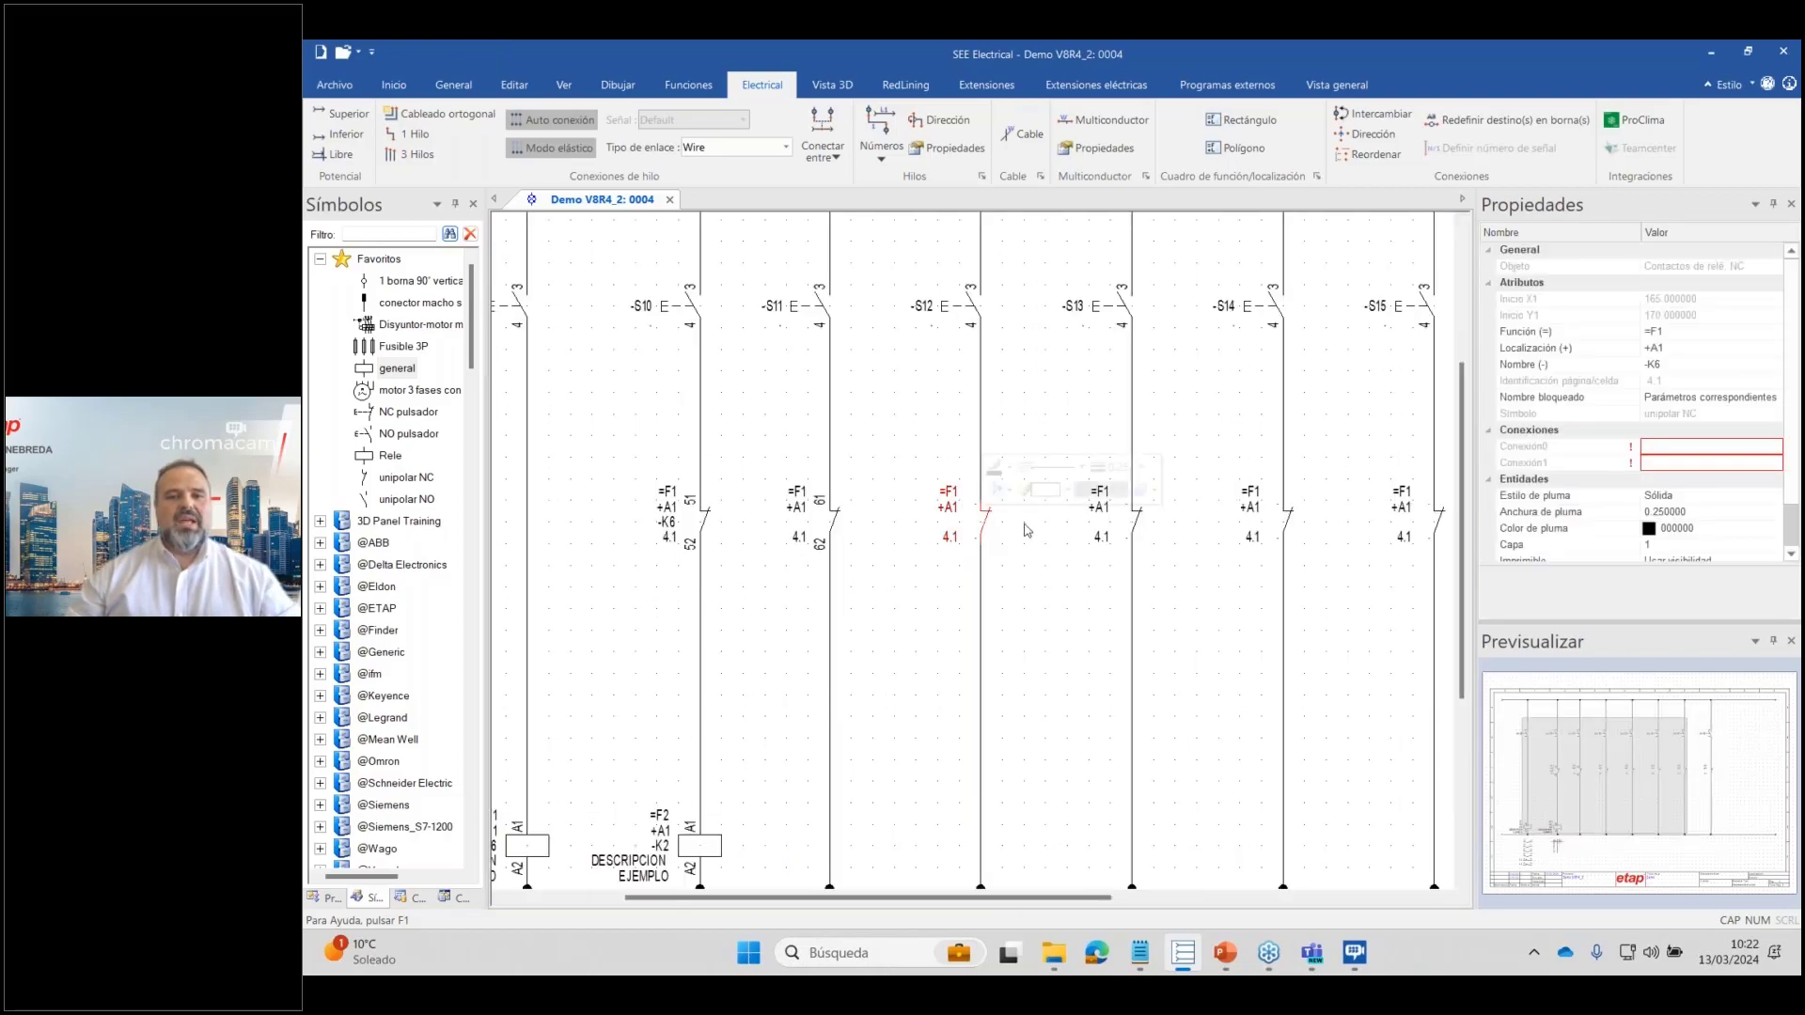
pyautogui.click(1021, 533)
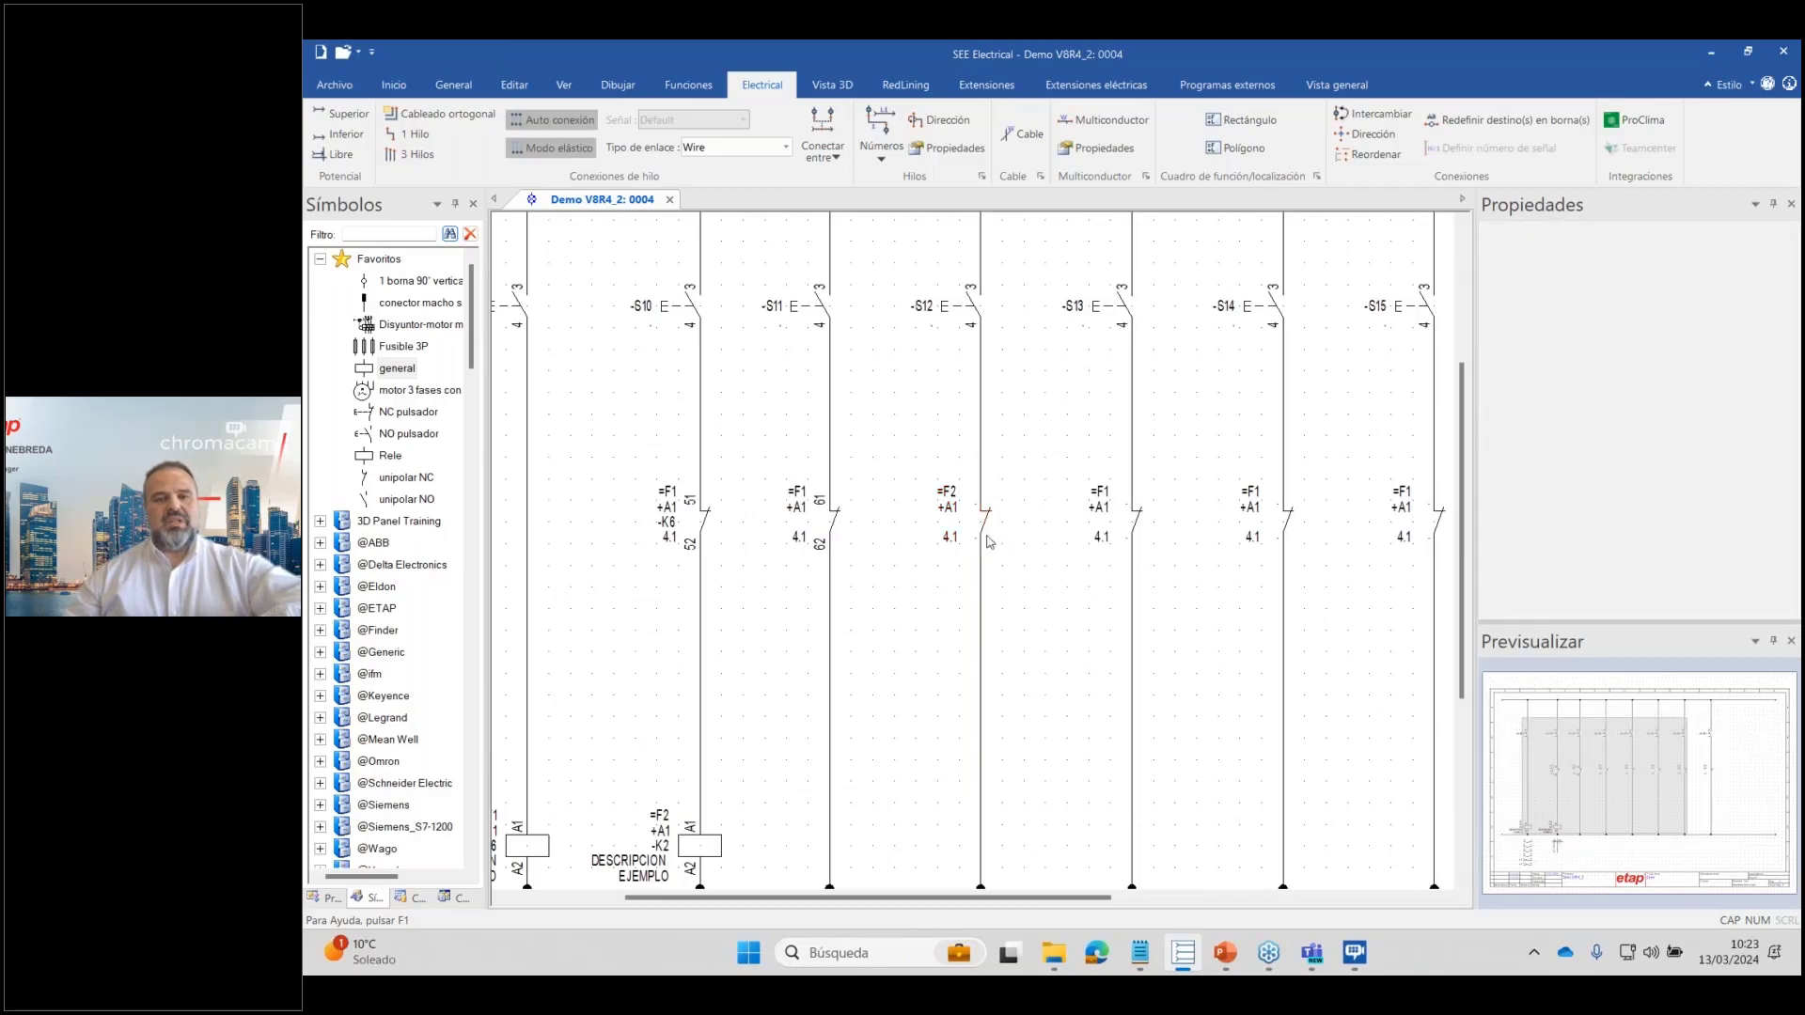
pyautogui.click(1288, 573)
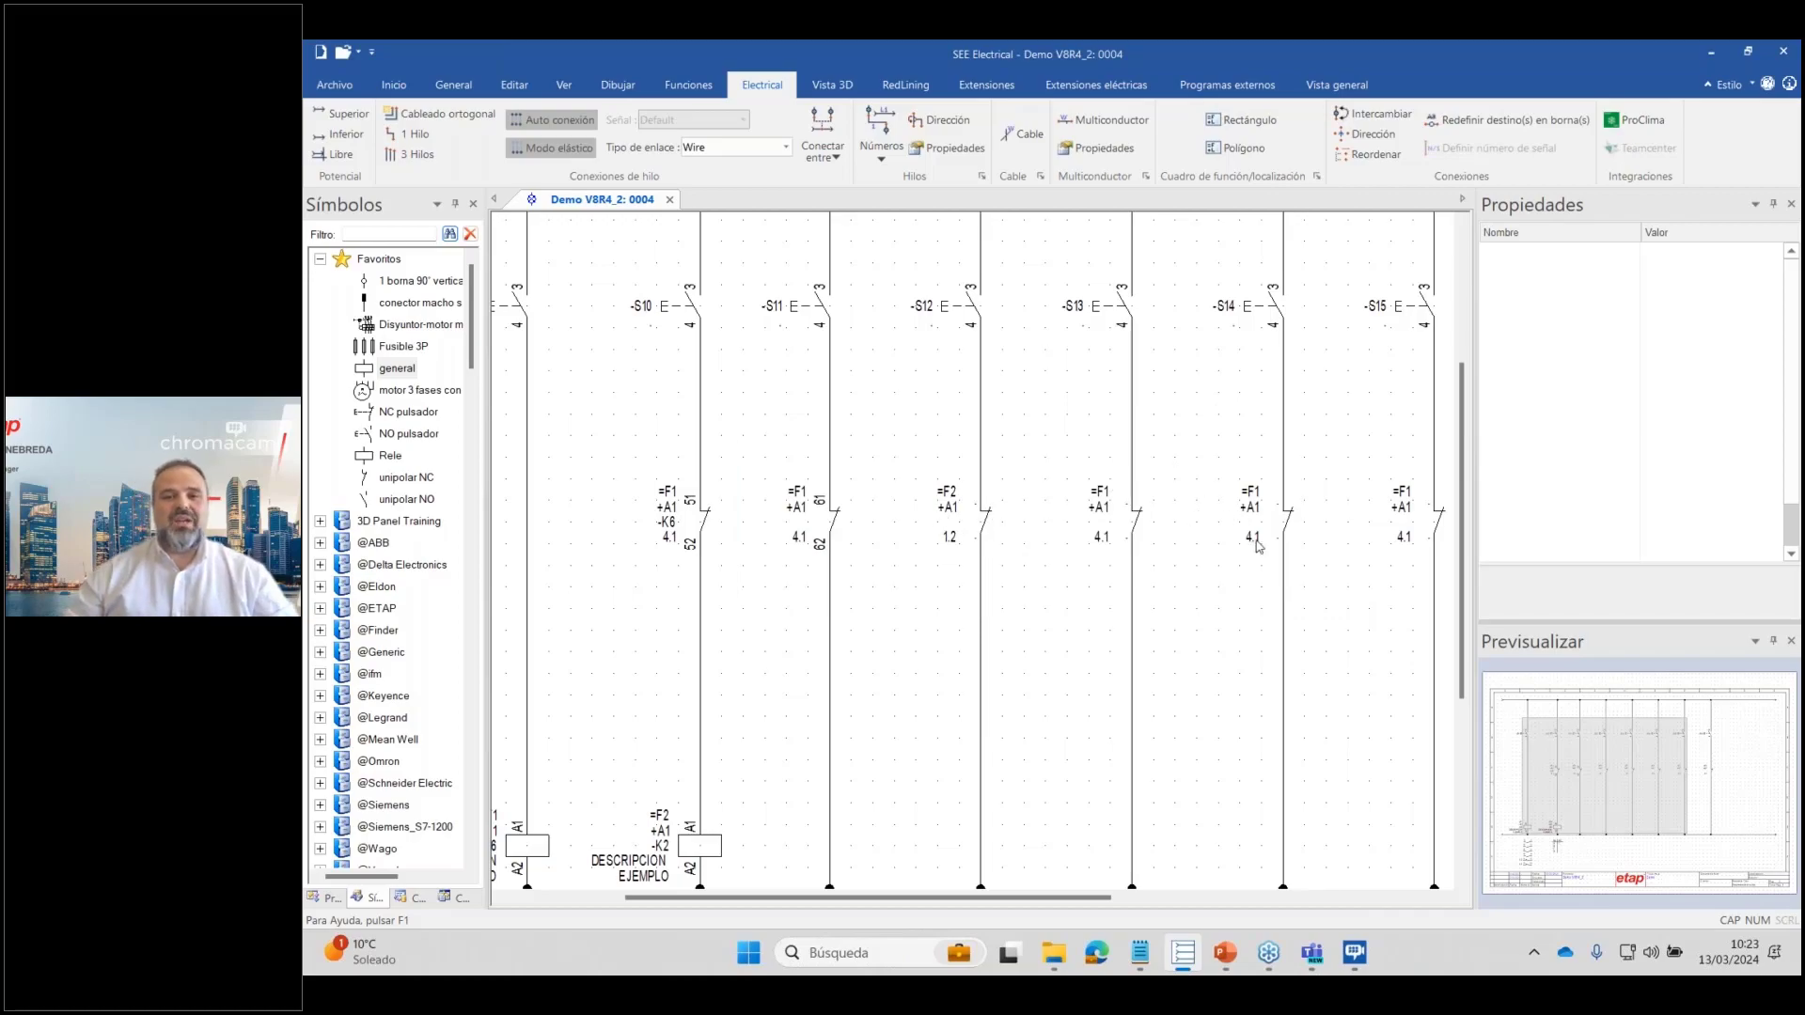
pyautogui.click(1288, 517)
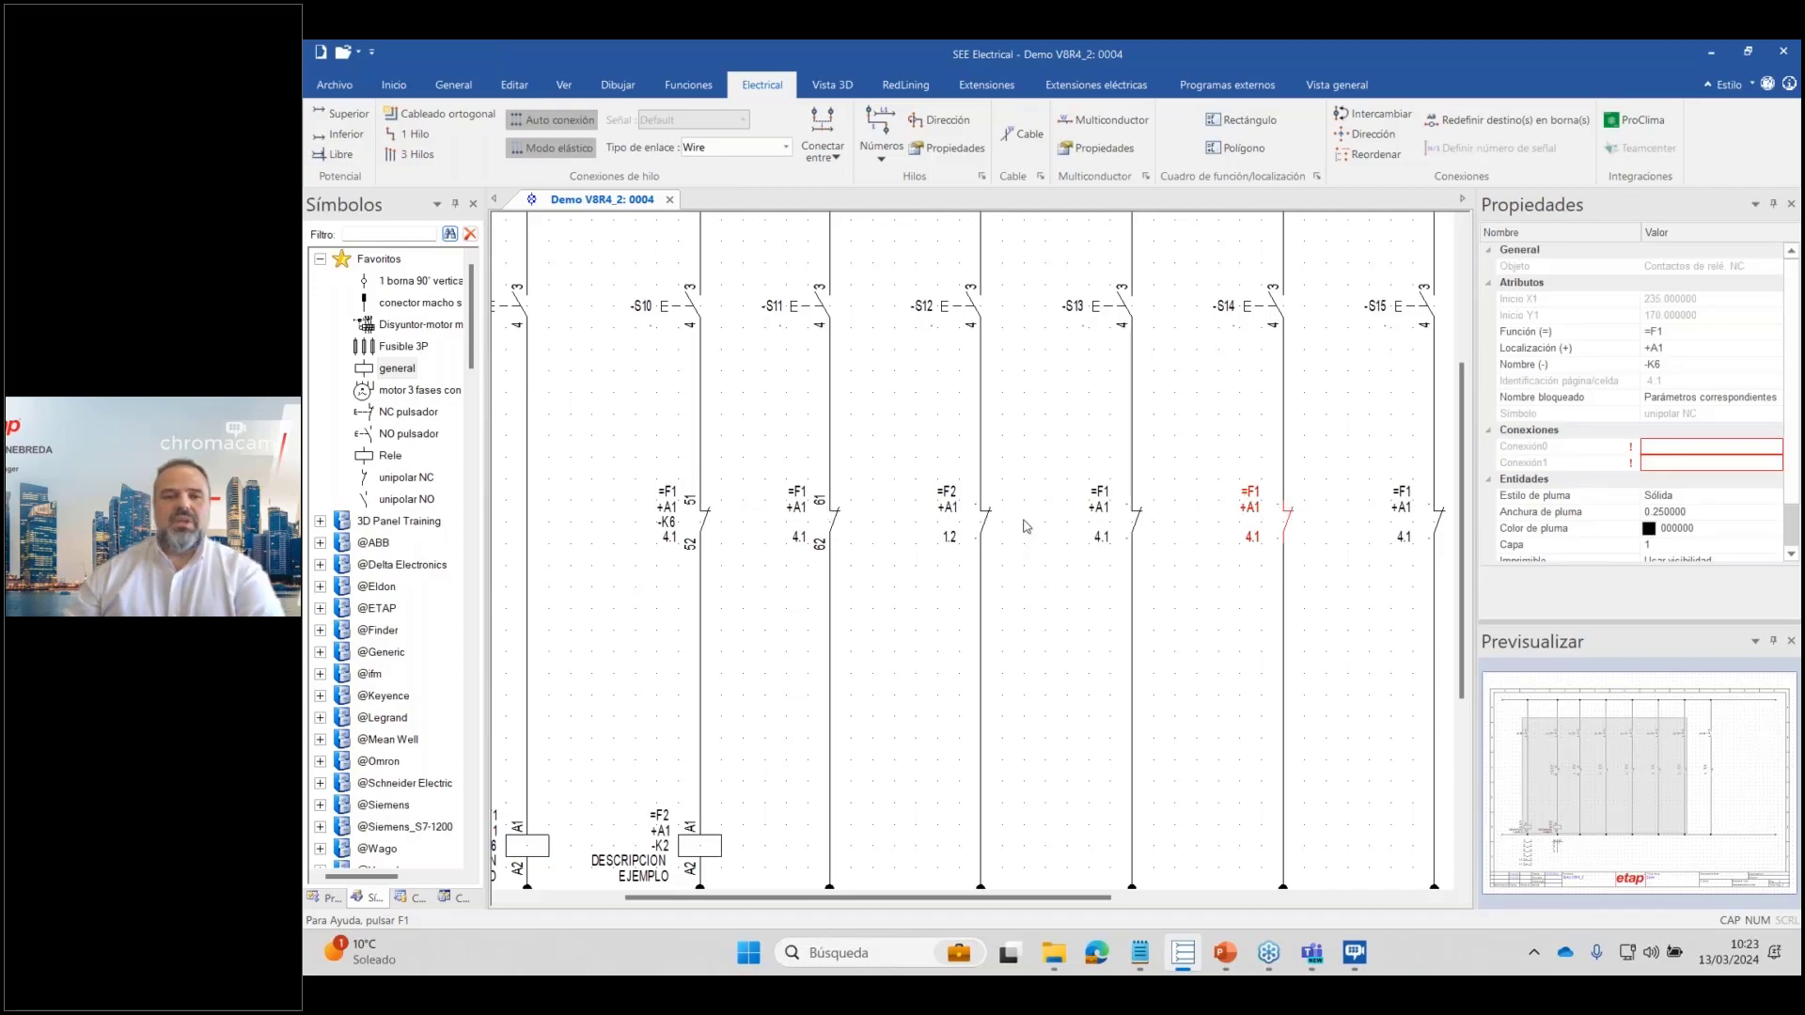
pyautogui.scroll(-3, 971, 556)
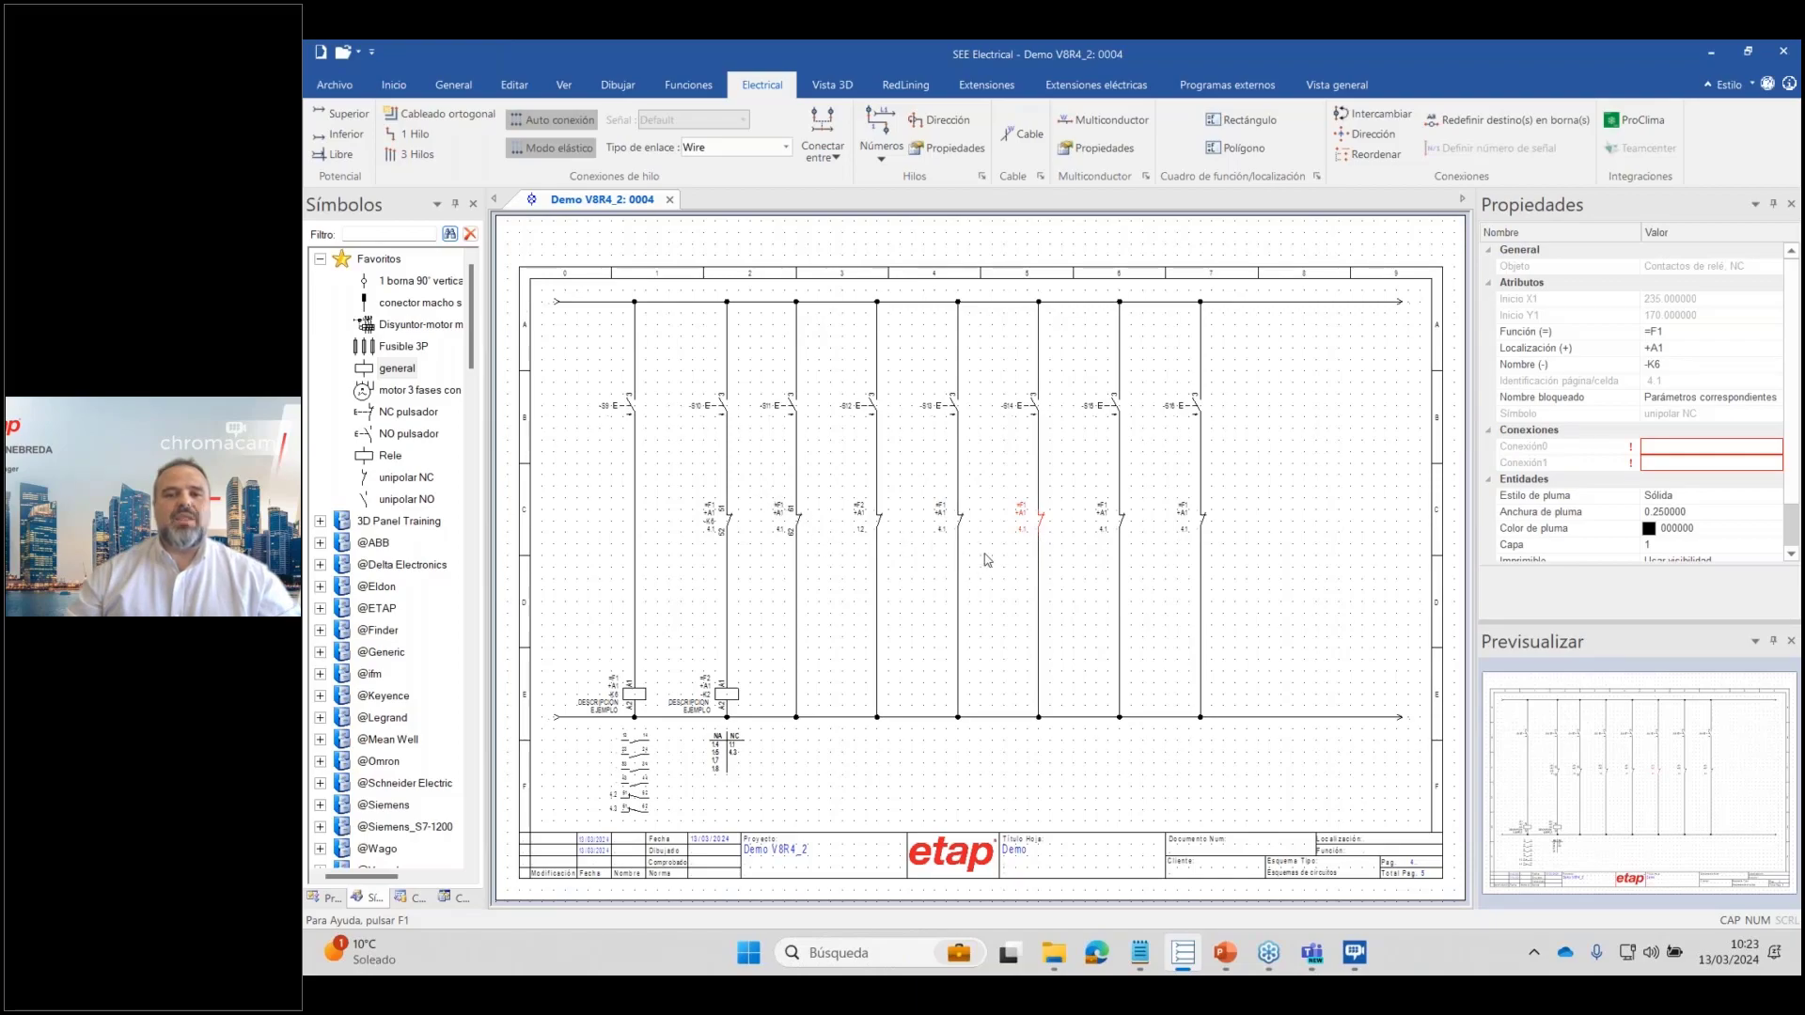
pyautogui.moveTo(978, 564); pyautogui.dragTo(764, 491)
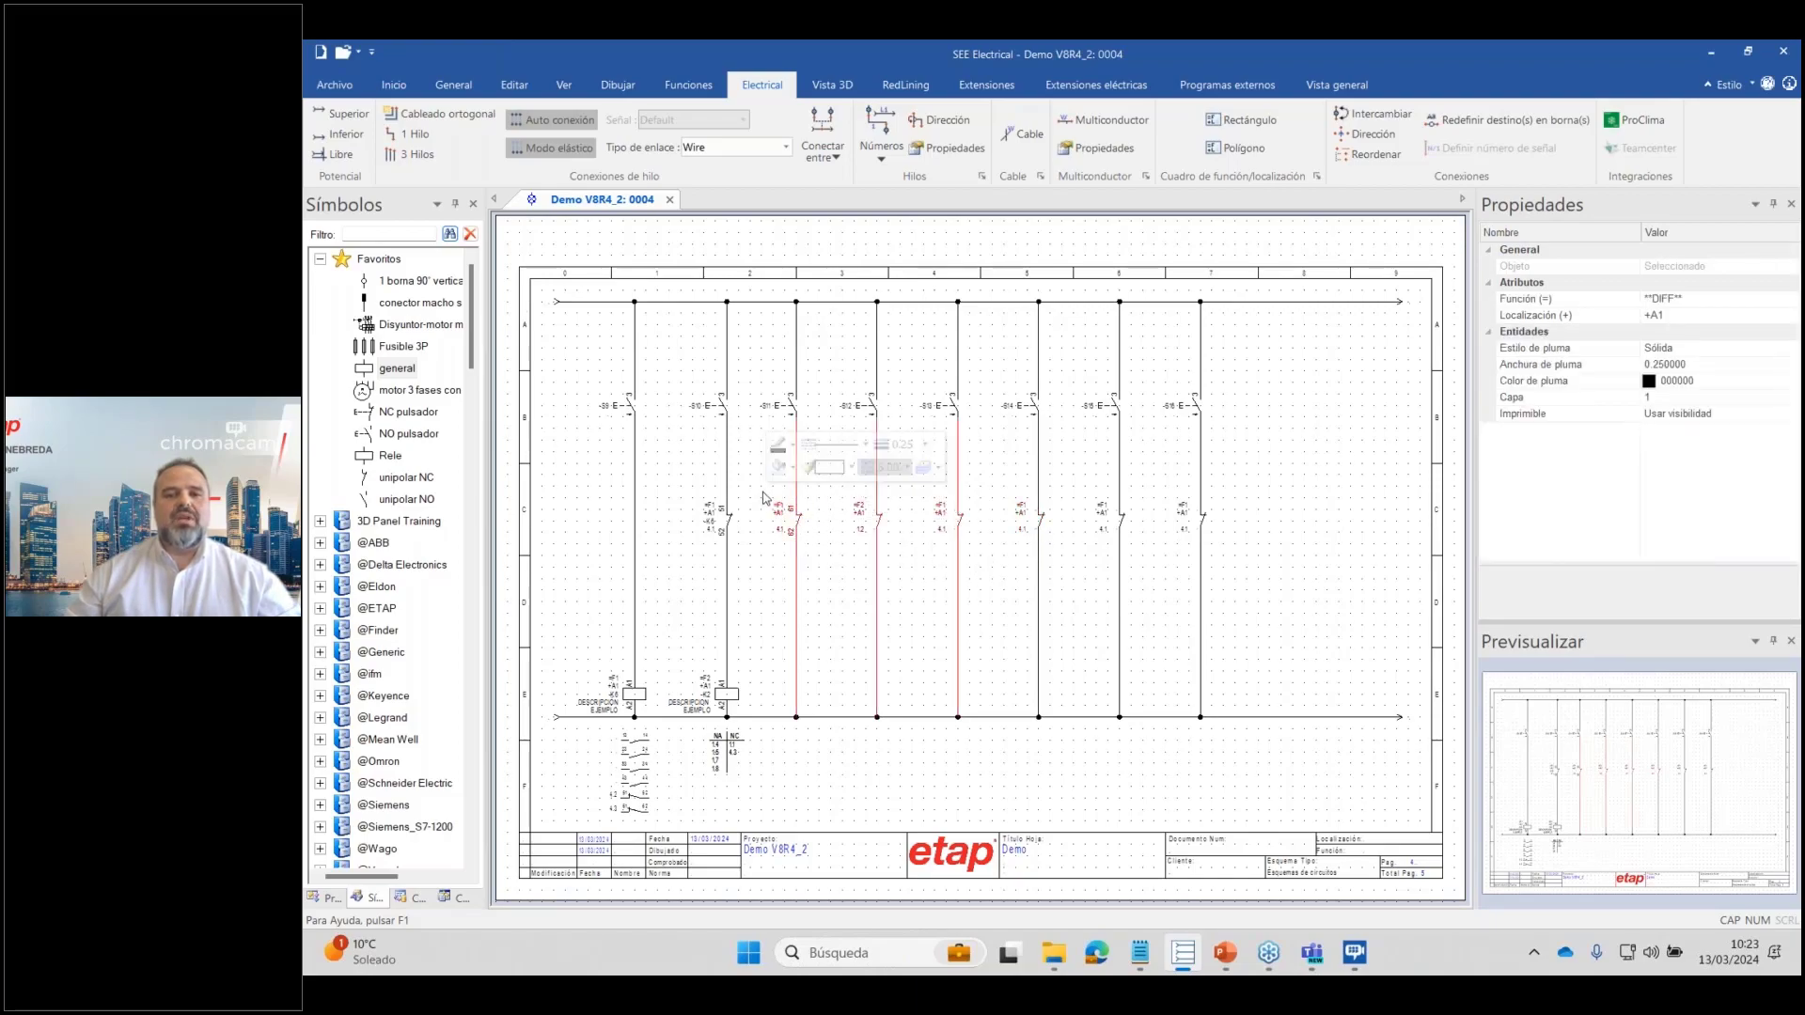
pyautogui.click(977, 554)
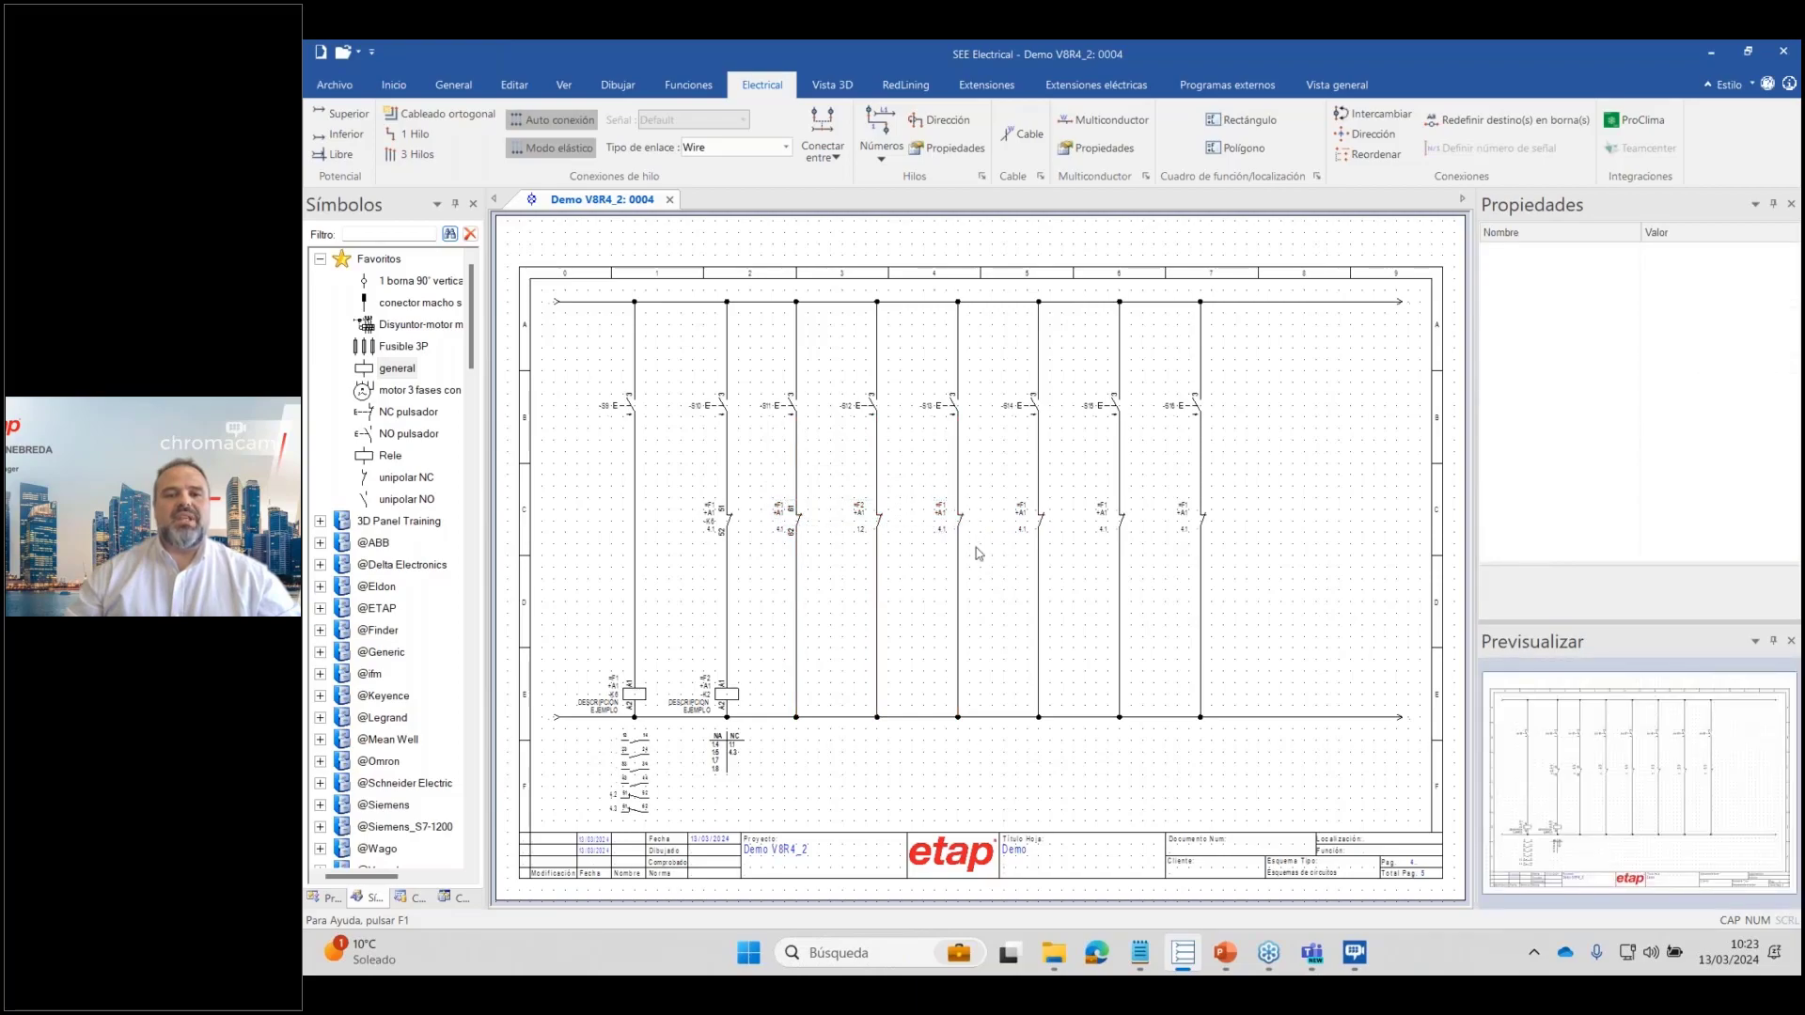
# Copy the attributes of relay coil -K2 to the three NC contacts below -S11, -S12 and -S13 at once.
pyautogui.click(797, 522)
pyautogui.keyDown('ctrl'); pyautogui.click(881, 521); pyautogui.keyUp('ctrl')
pyautogui.keyDown('ctrl'); pyautogui.click(954, 528); pyautogui.keyUp('ctrl')
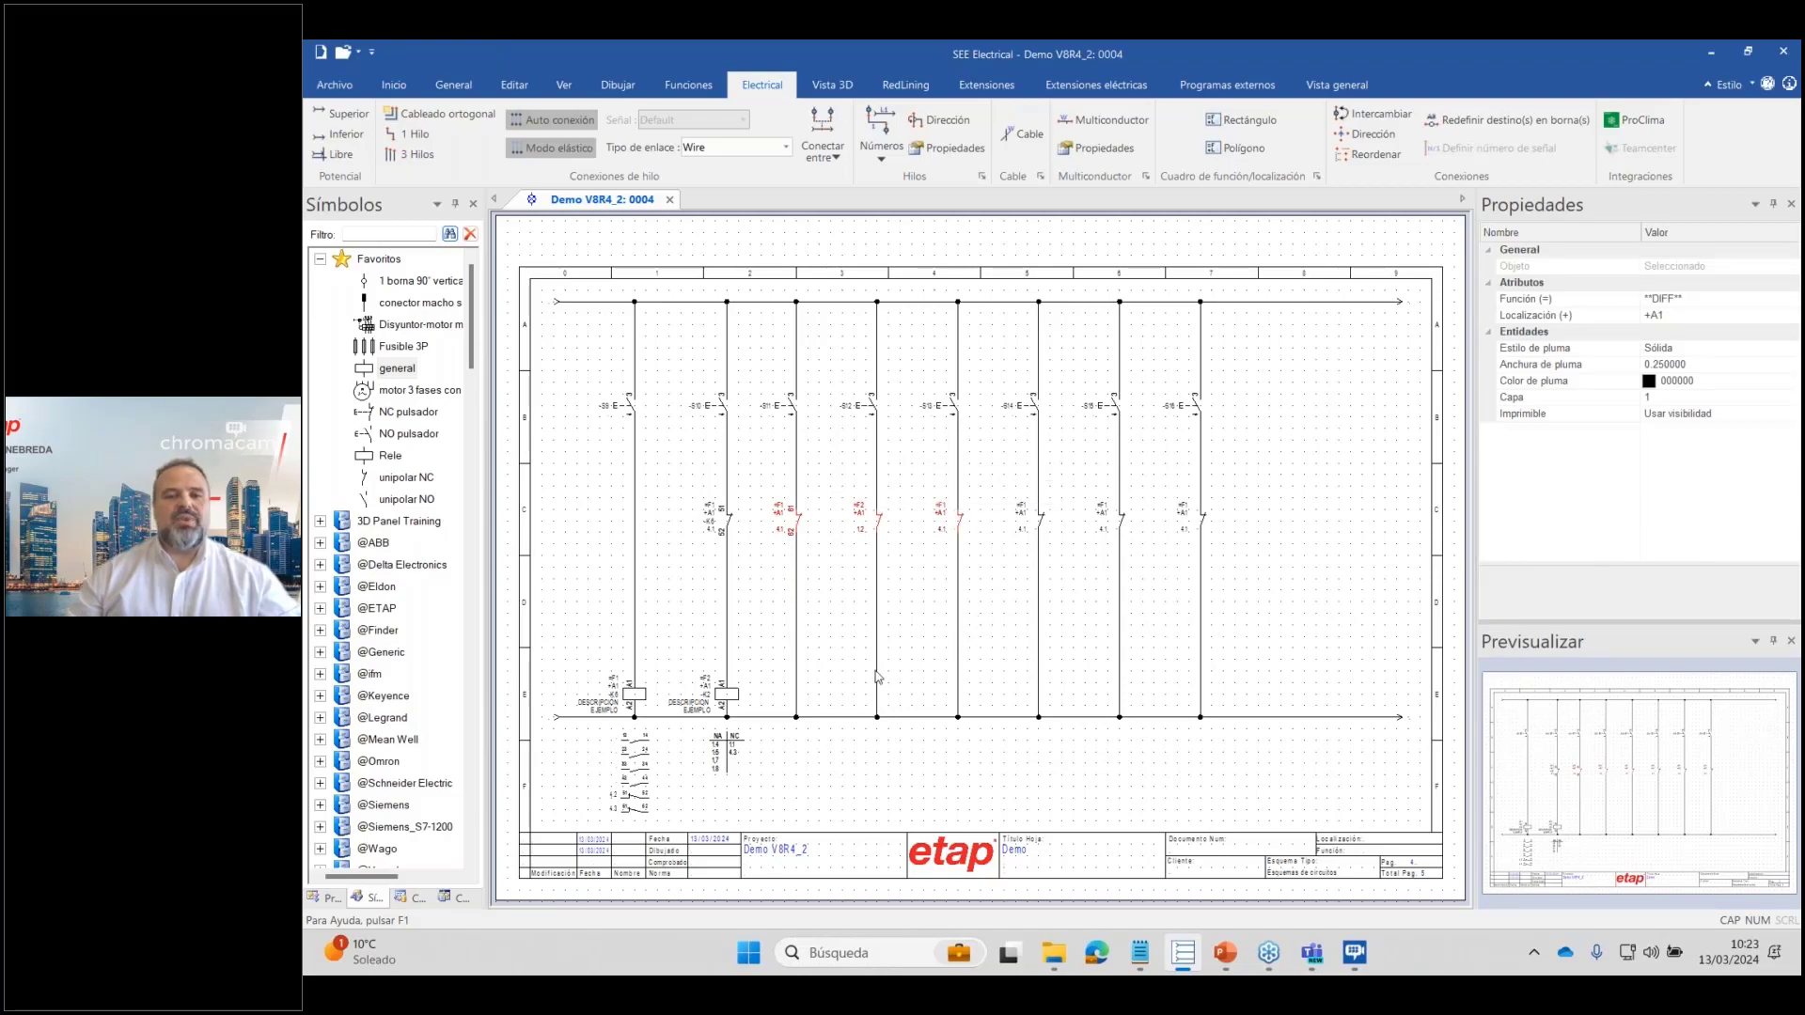
pyautogui.click(703, 693)
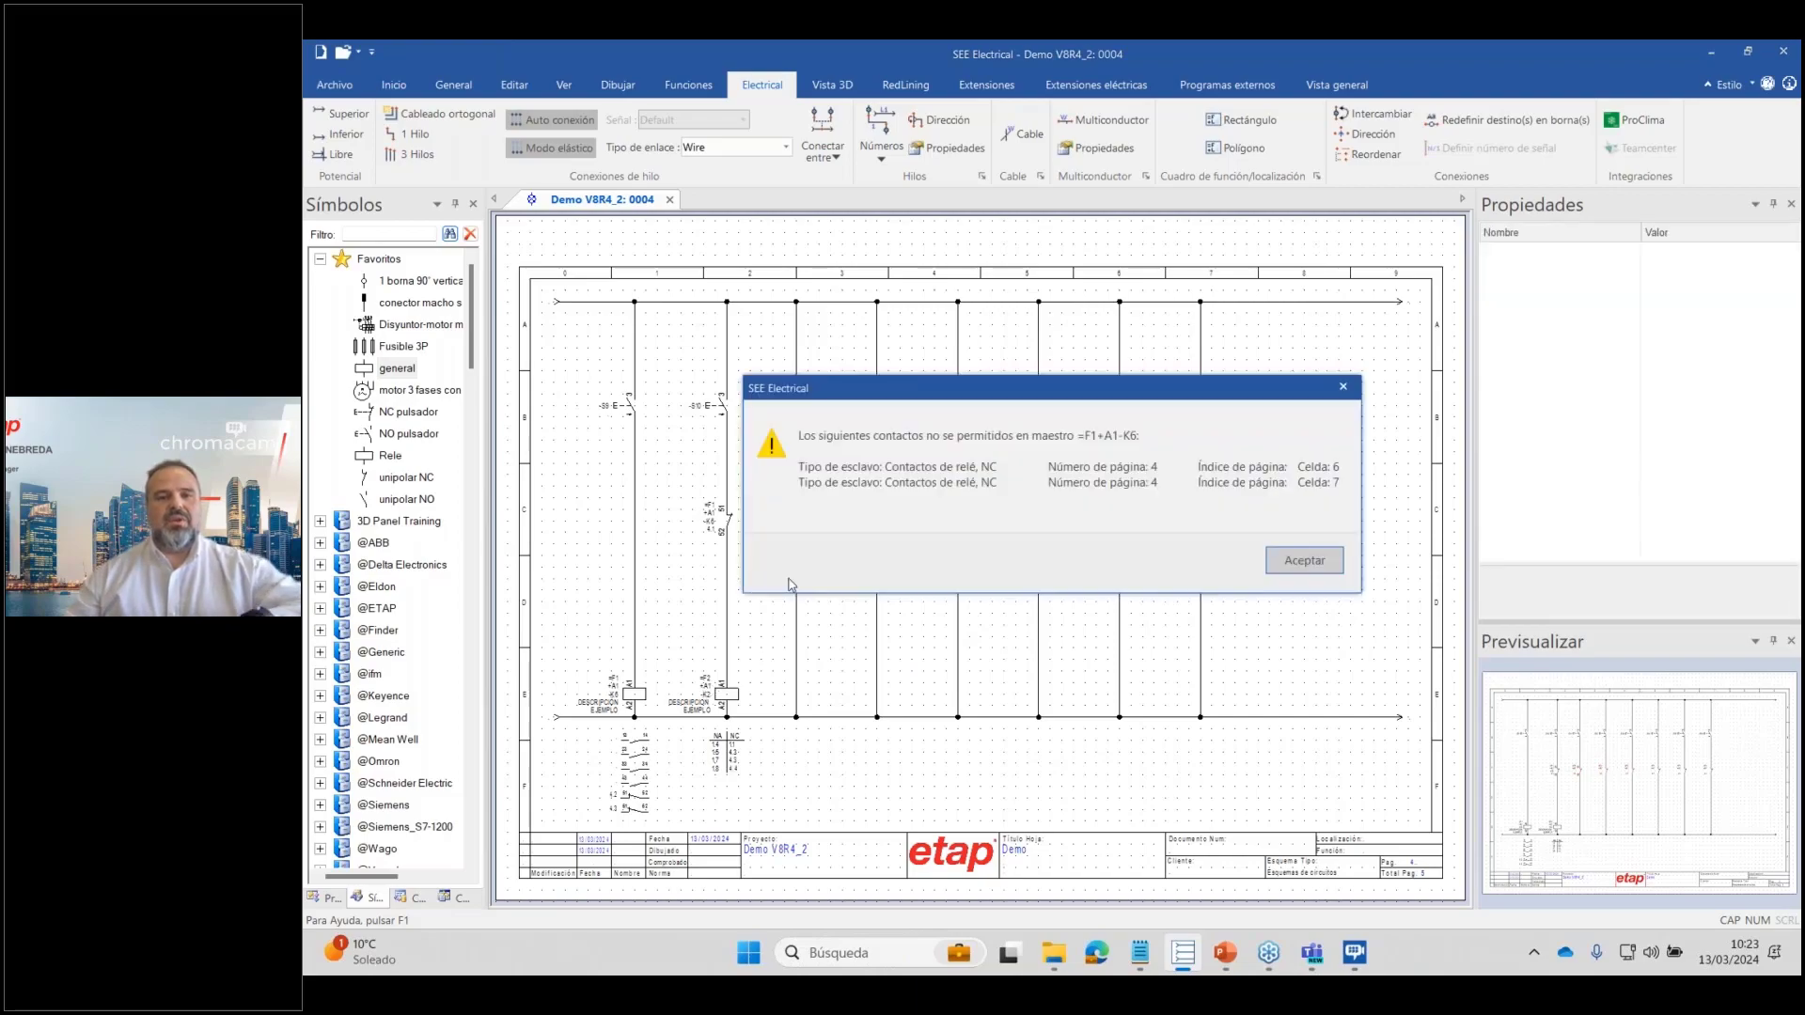
pyautogui.click(1303, 560)
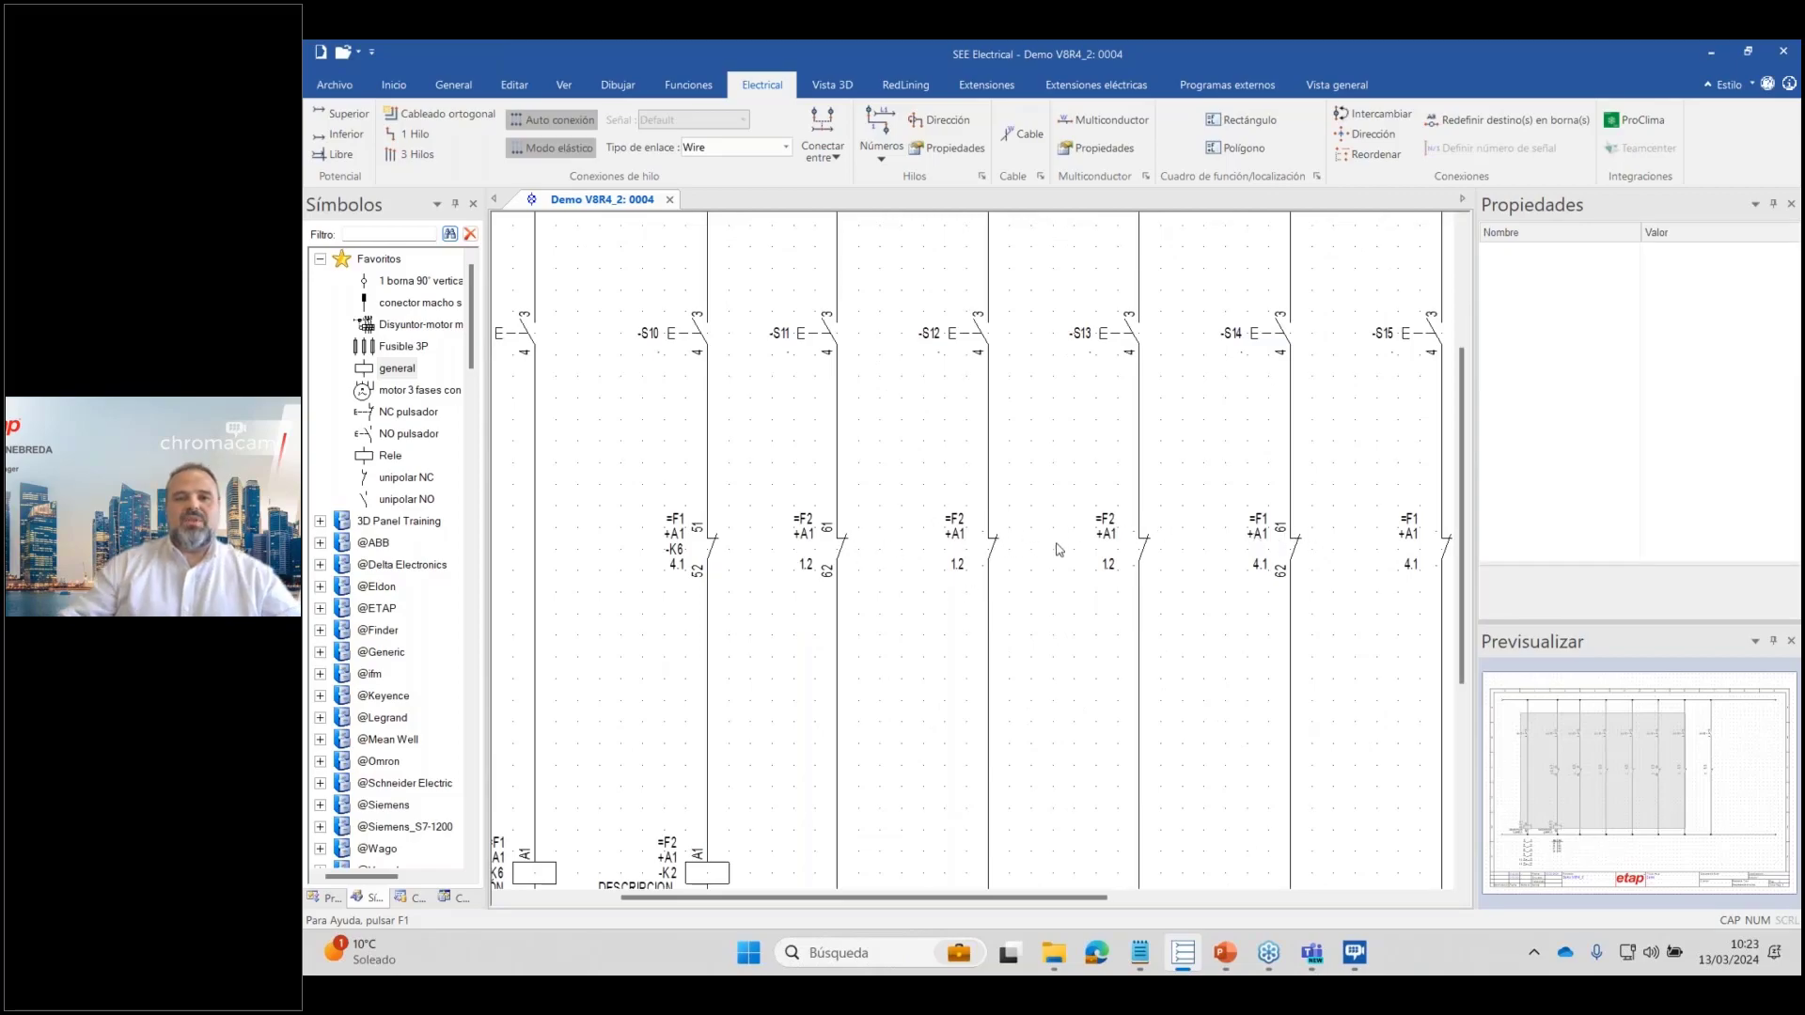
pyautogui.scroll(-4, 1013, 628)
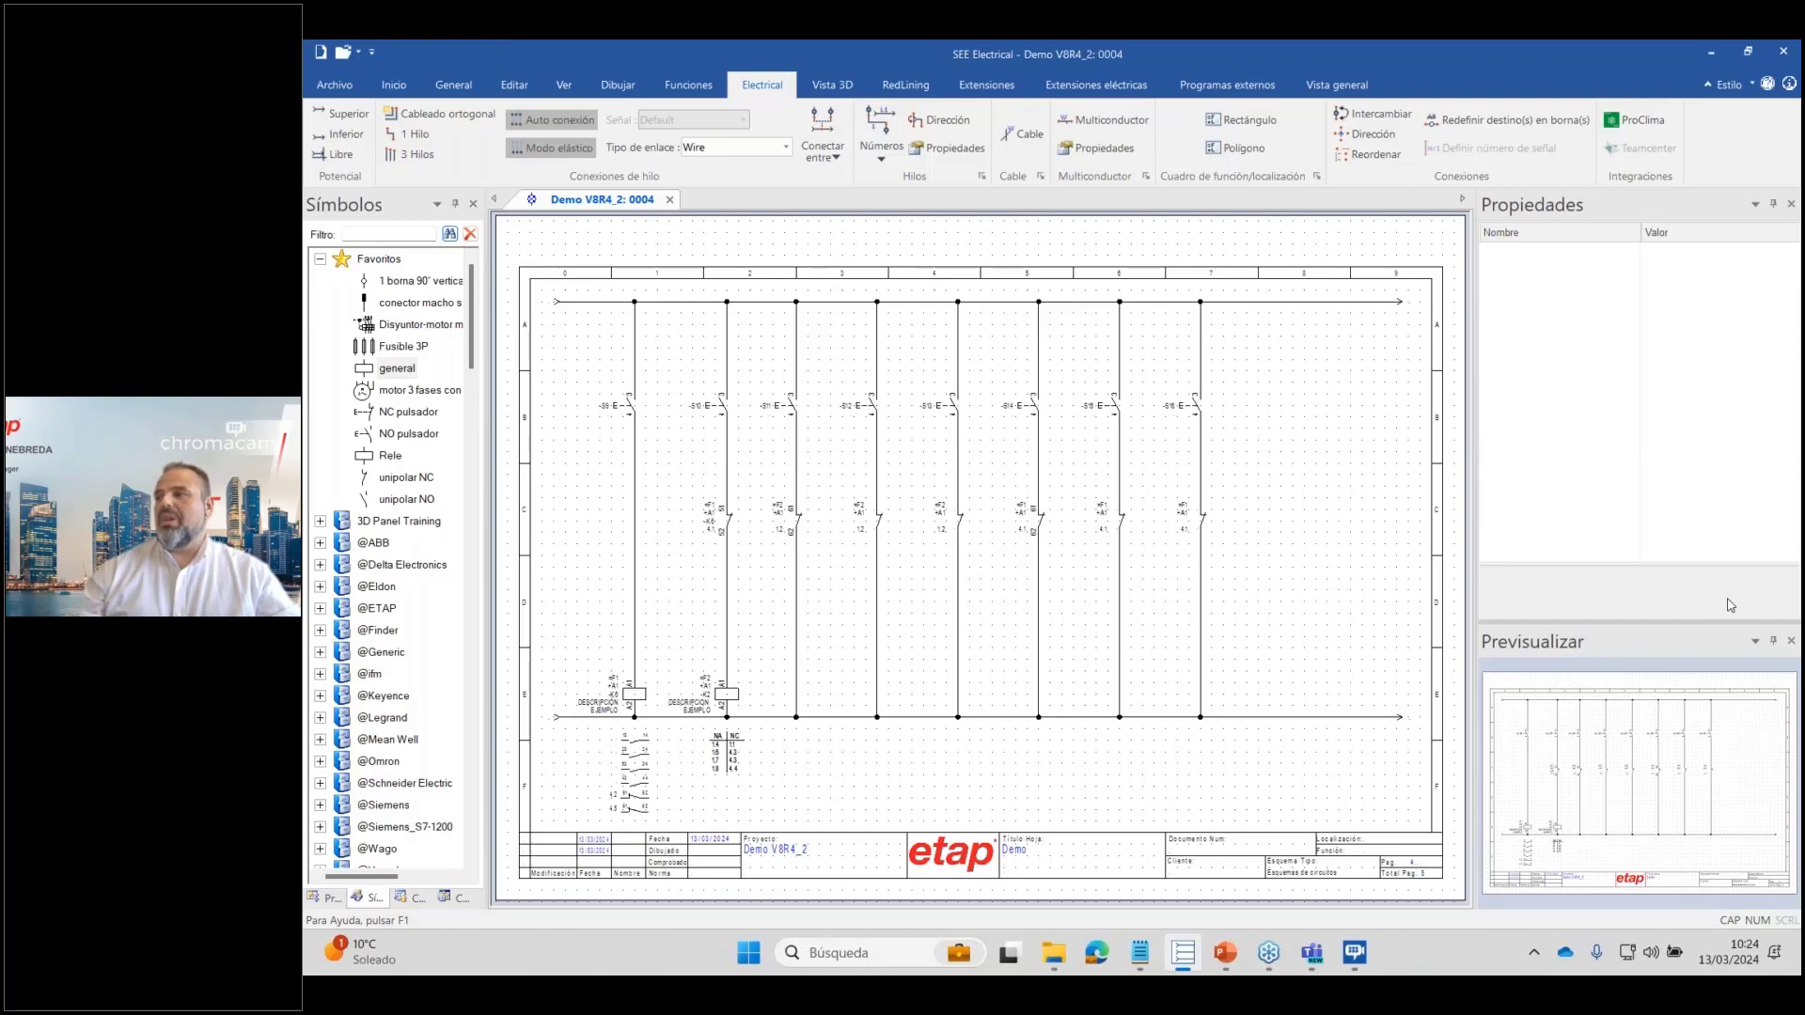
pyautogui.hotkey('alt', 'Tab')
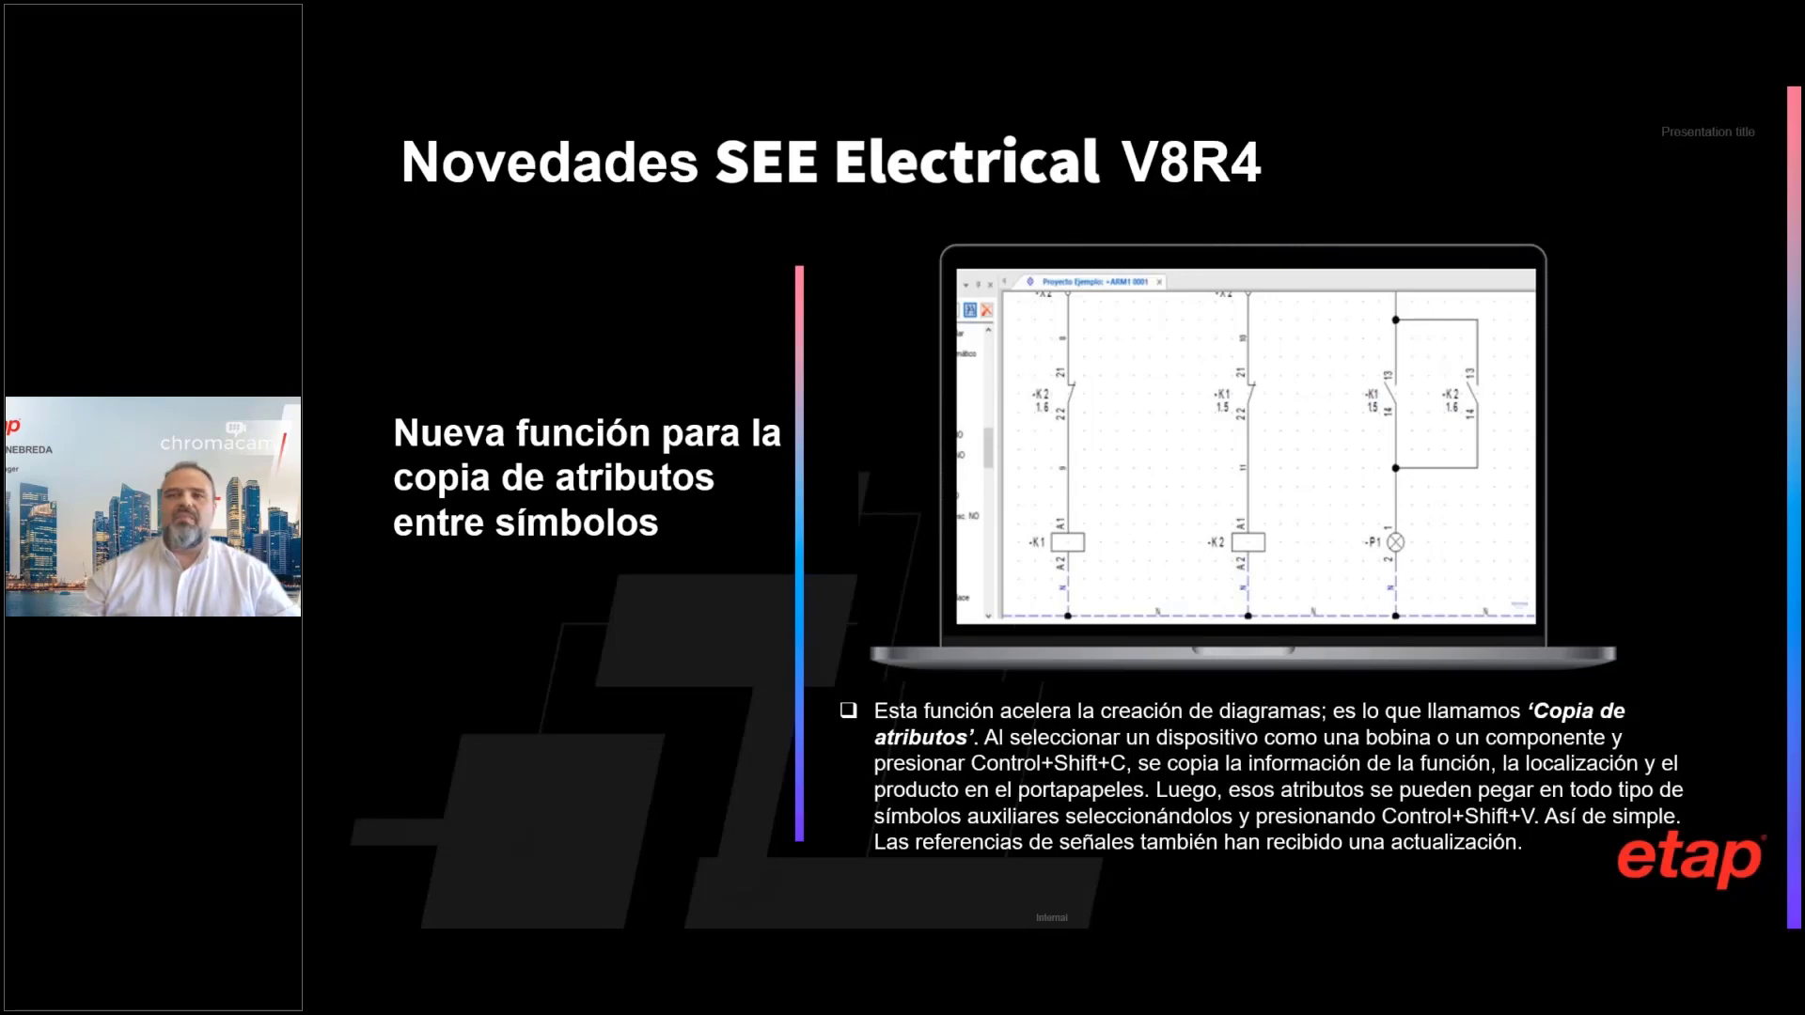
pyautogui.press('Right')
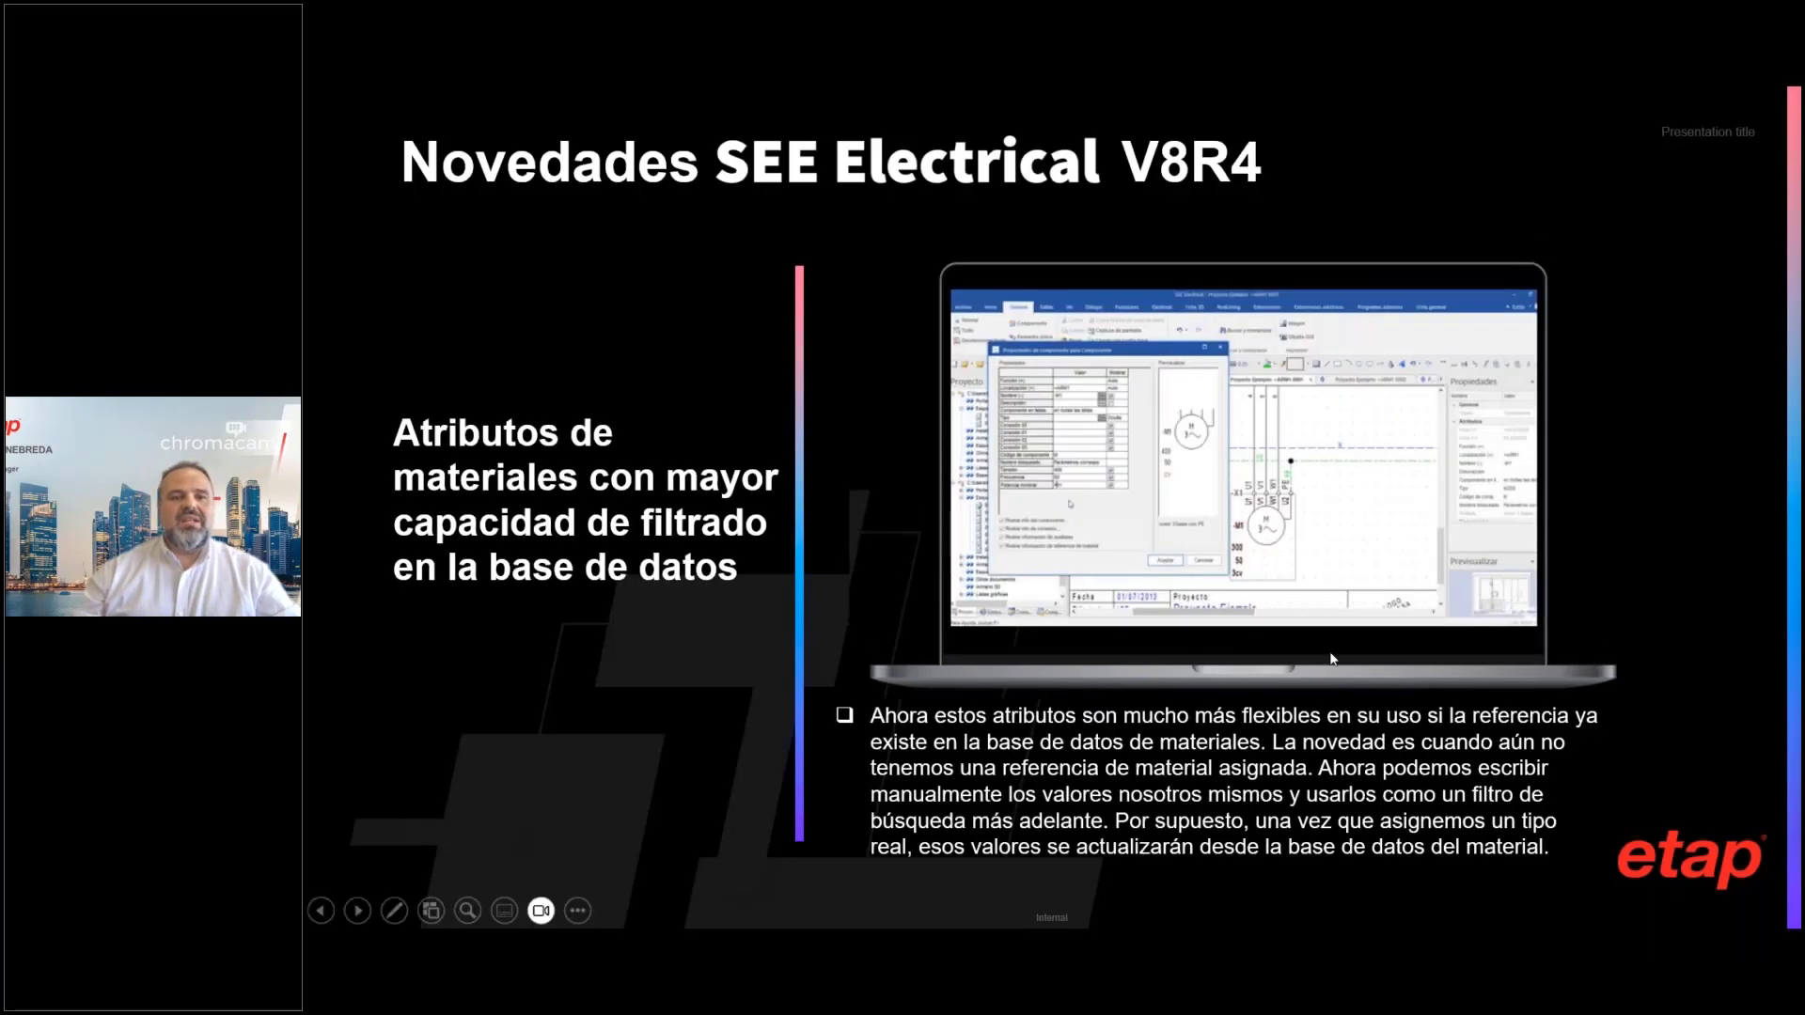
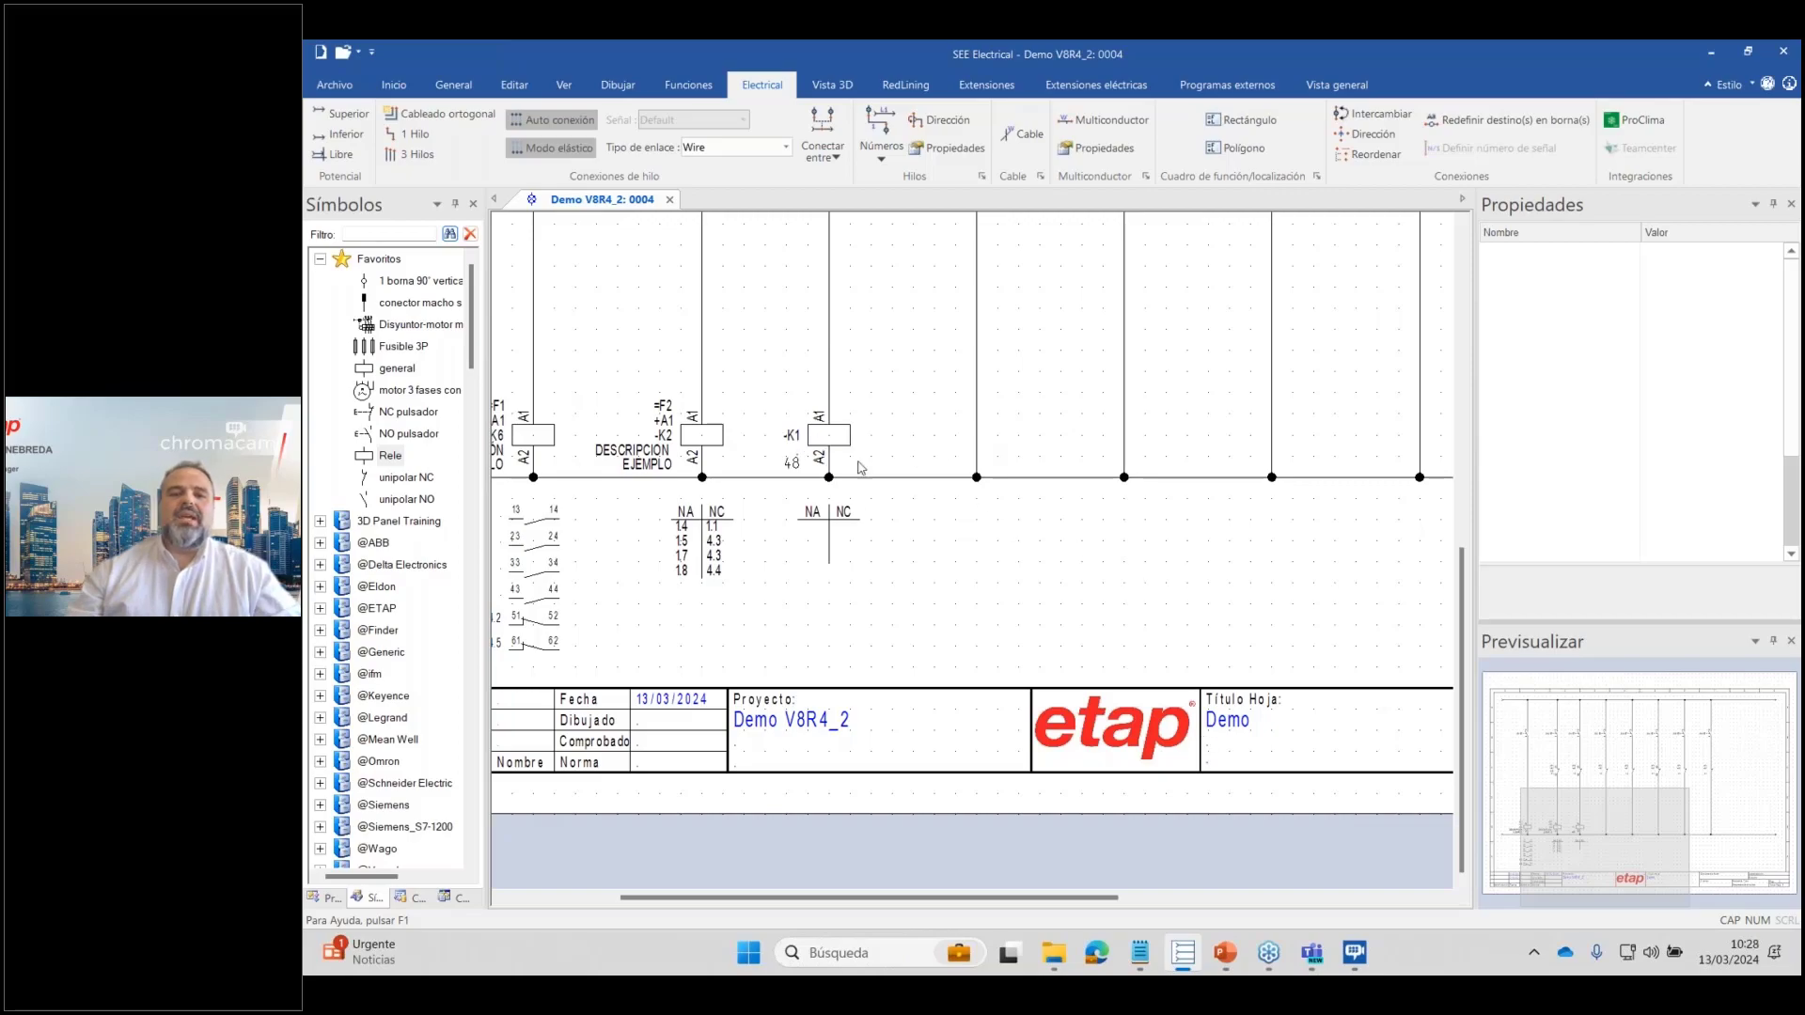
# Place the favourite "general" relay coil on the fourth branch and assign it type DEMO from ETAP's Contactor auxiliar catalogue.
pyautogui.click(397, 367)
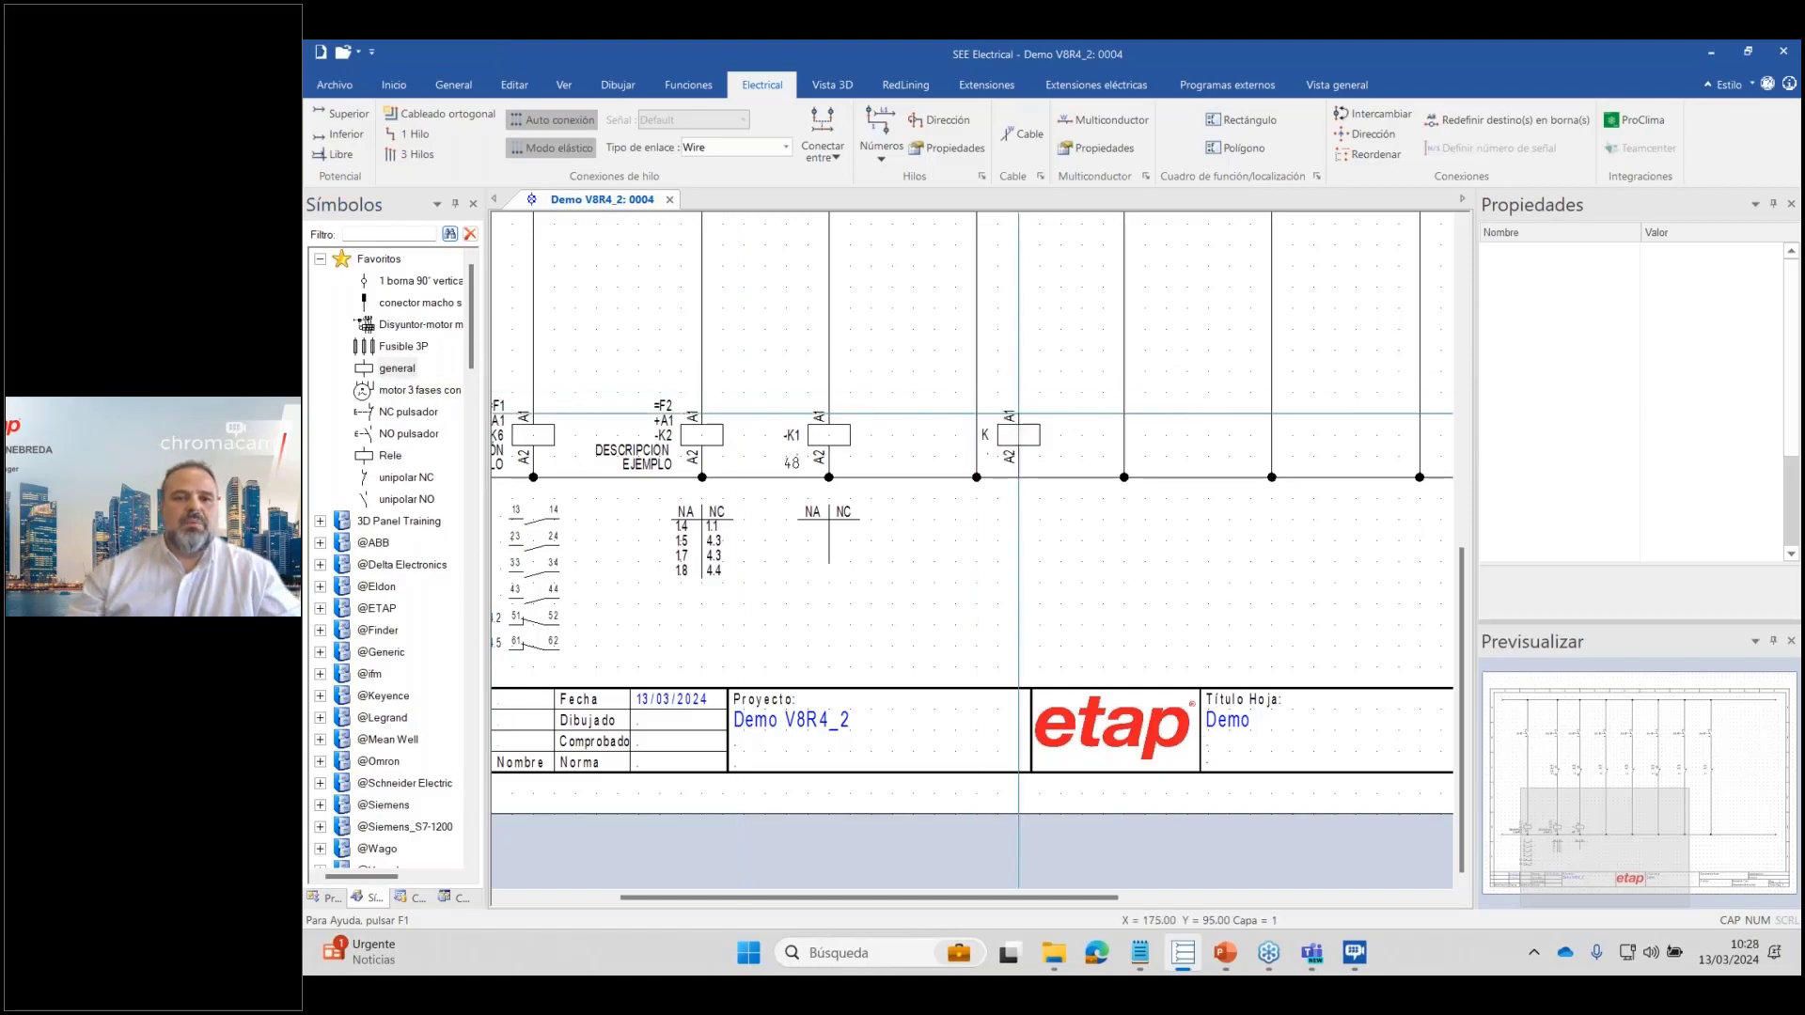
pyautogui.click(976, 413)
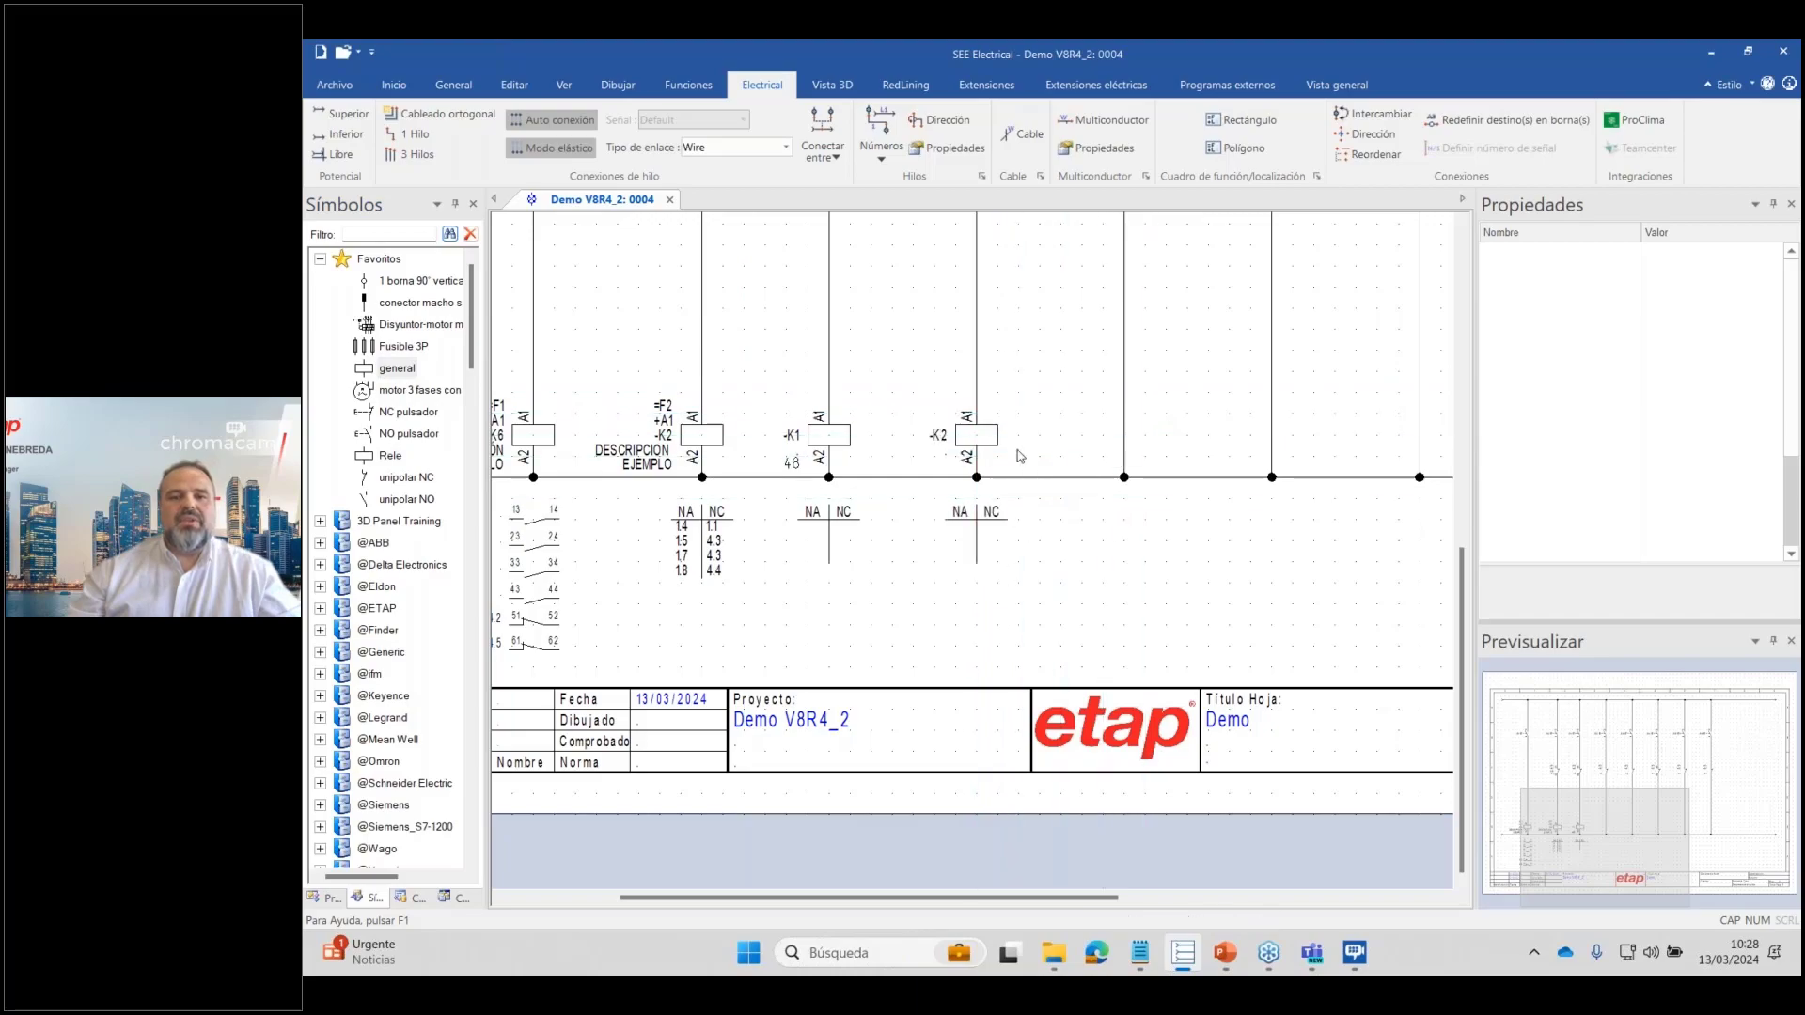
pyautogui.click(996, 444)
pyautogui.doubleClick(997, 443)
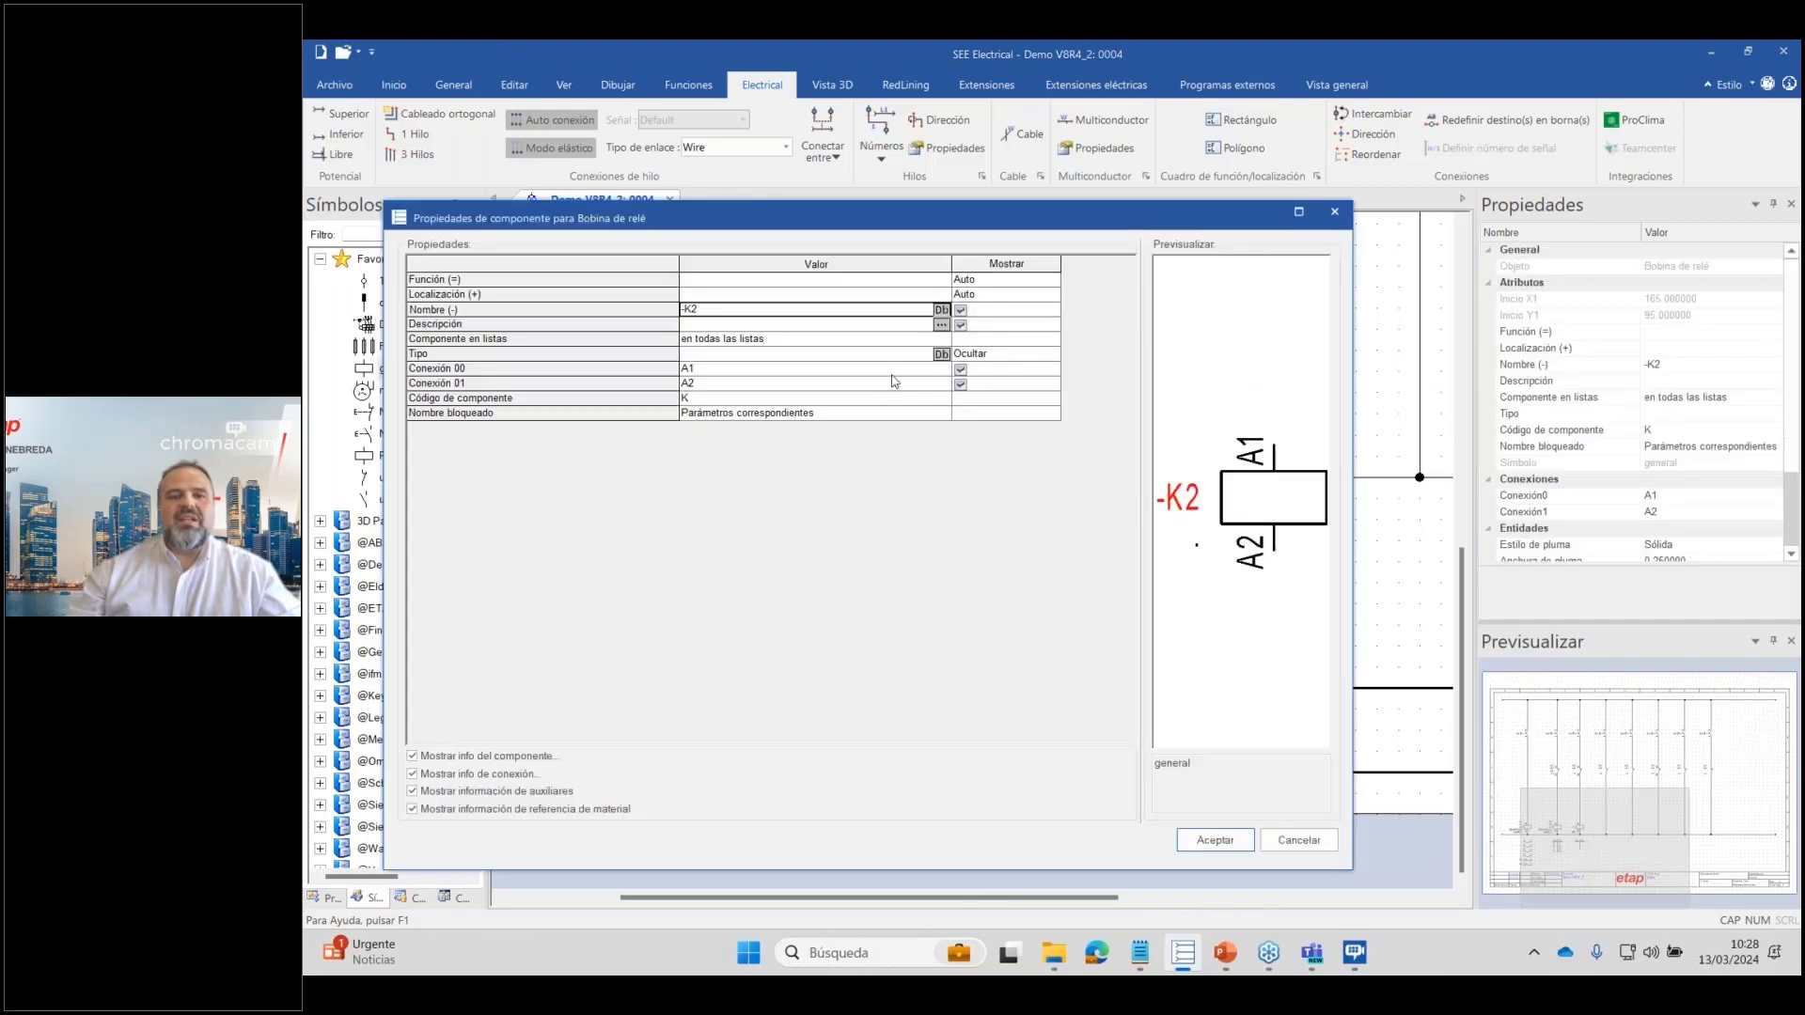
pyautogui.click(943, 361)
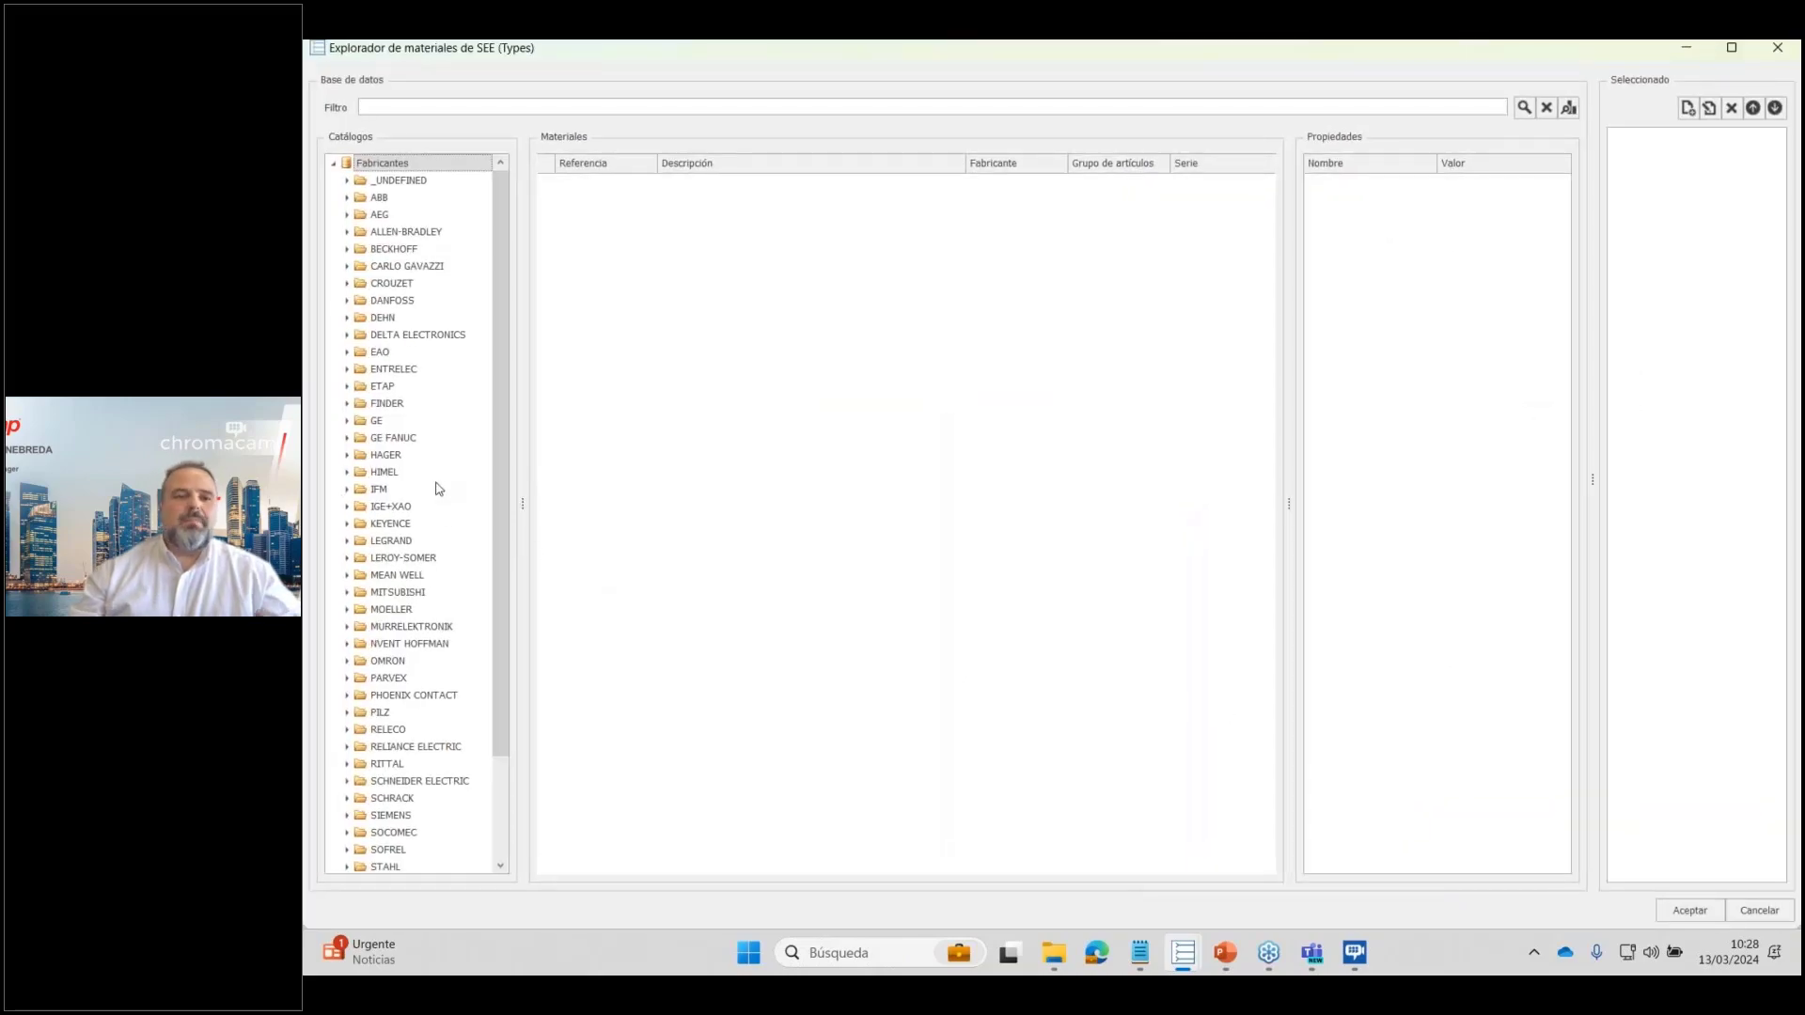
pyautogui.click(379, 383)
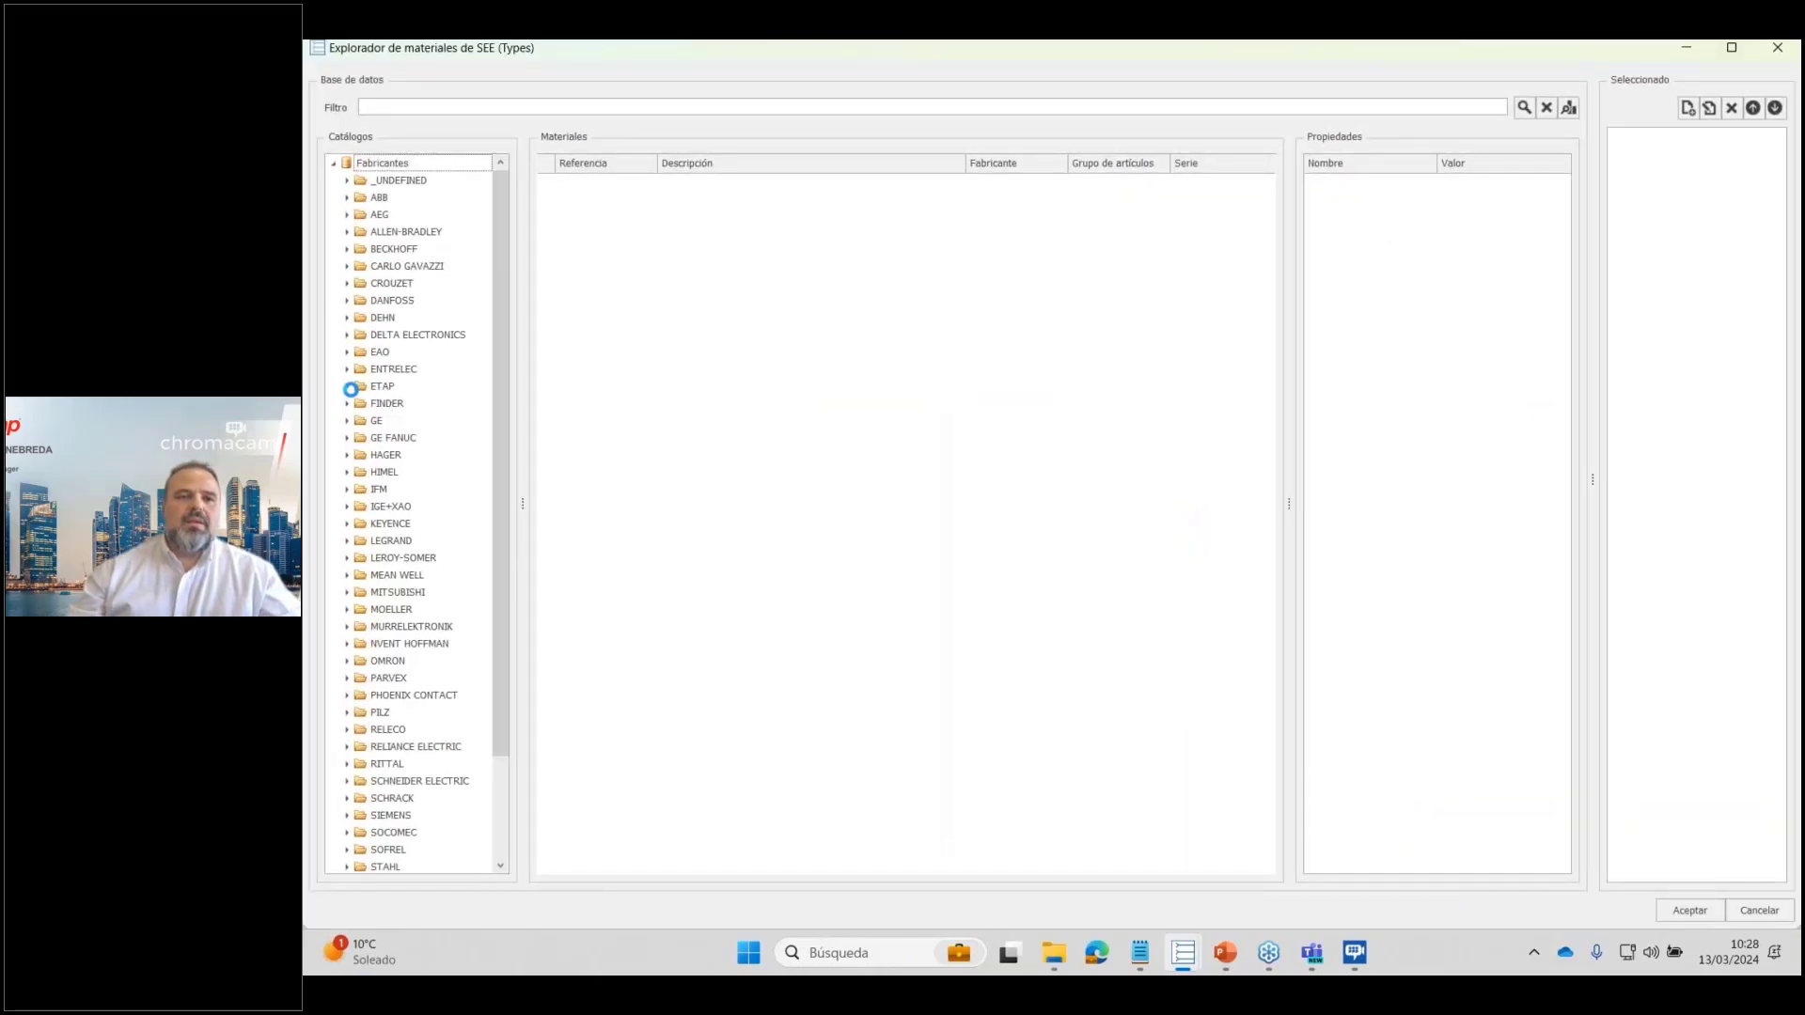
pyautogui.click(347, 390)
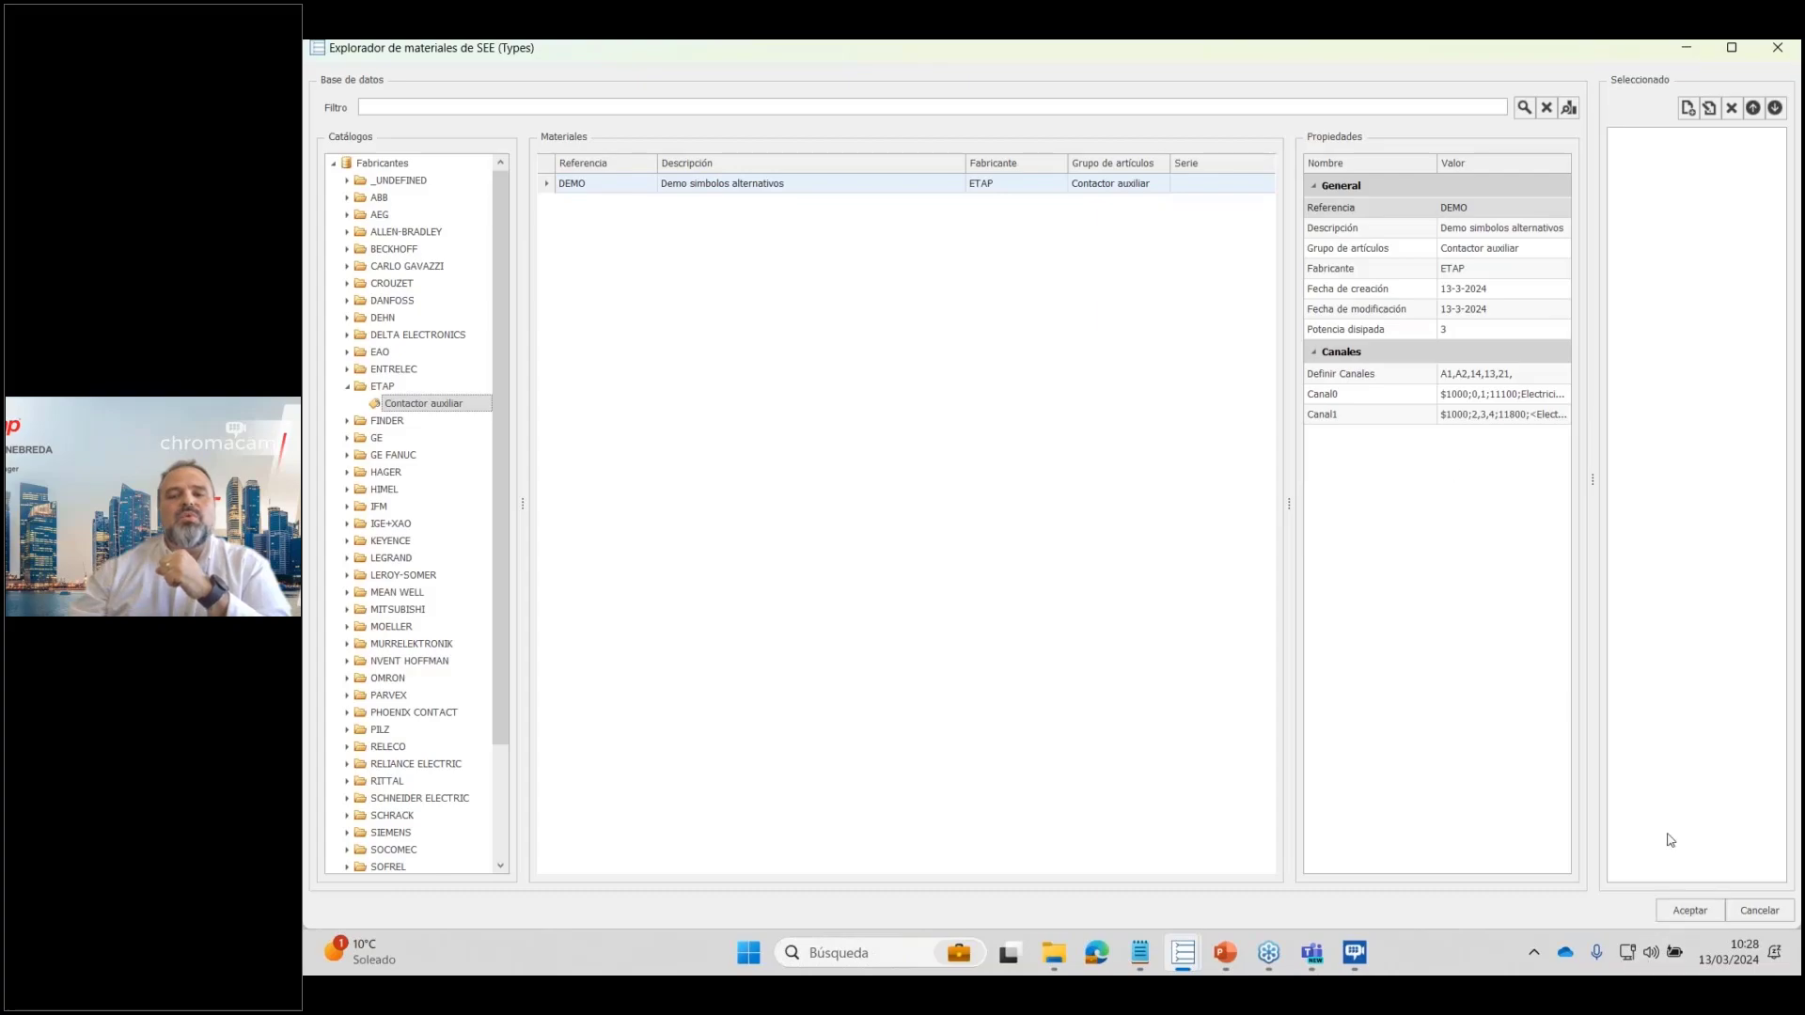
pyautogui.doubleClick(619, 186)
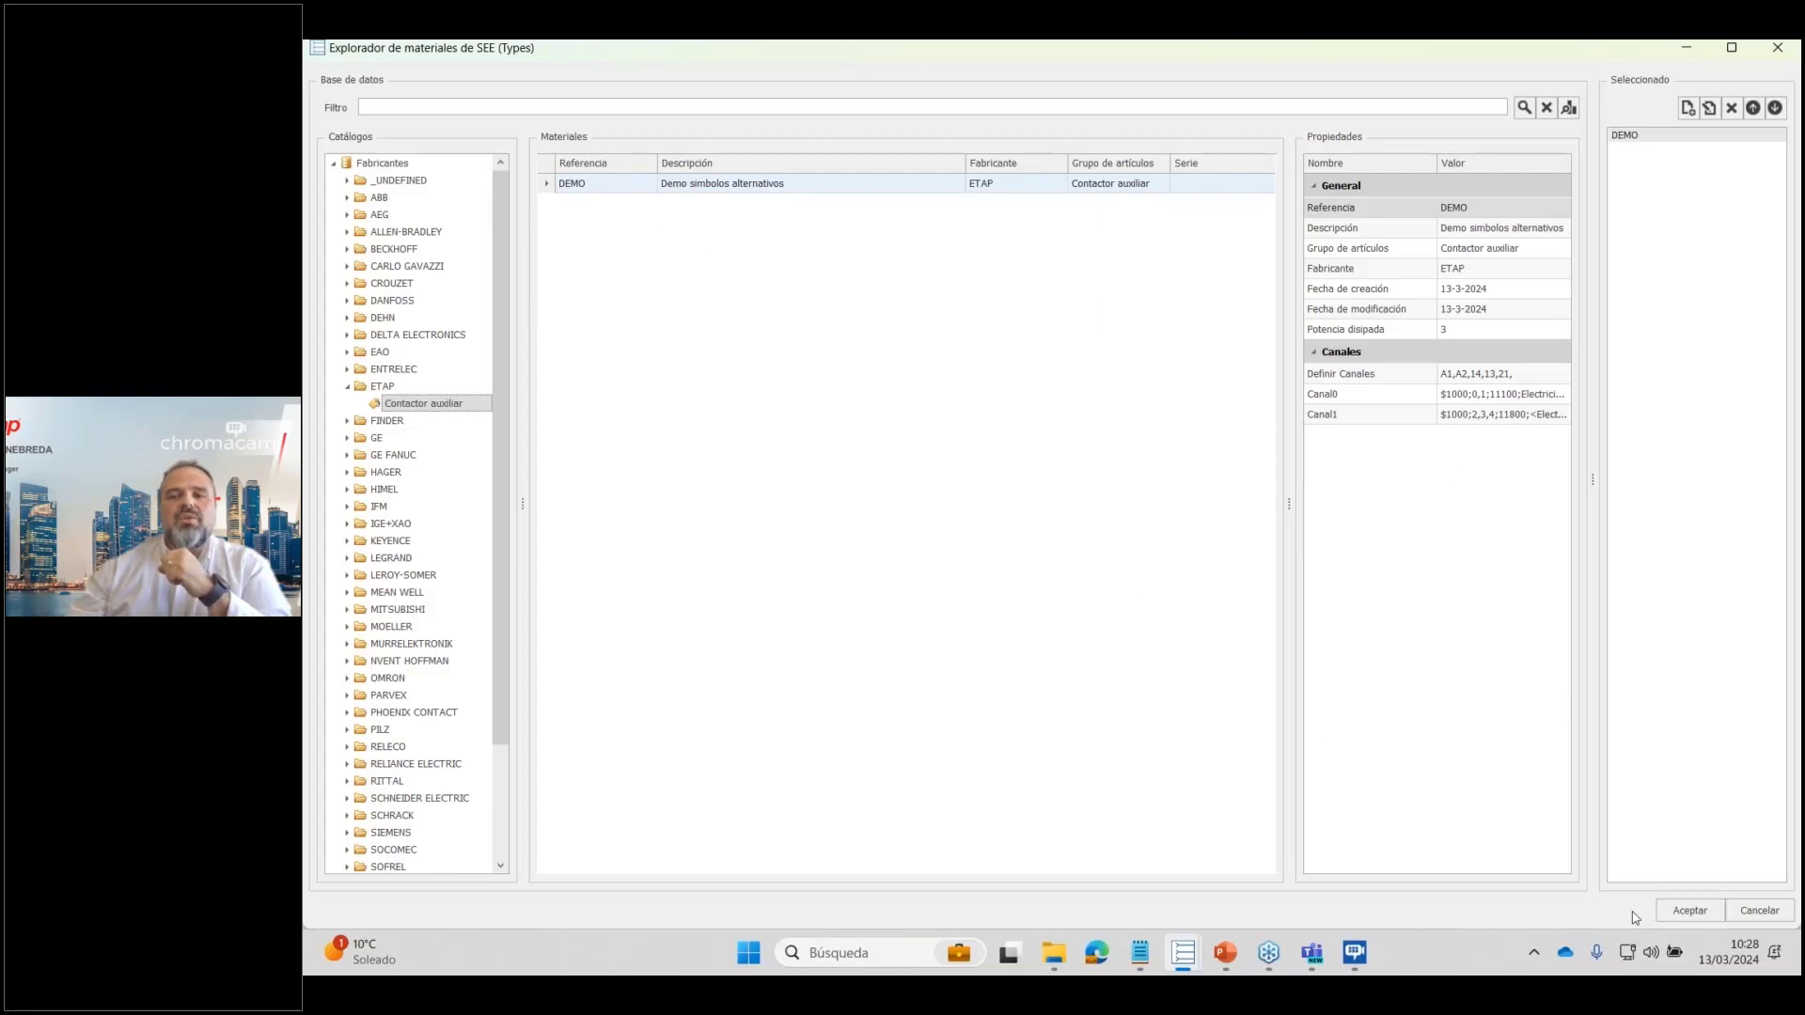
pyautogui.click(1689, 910)
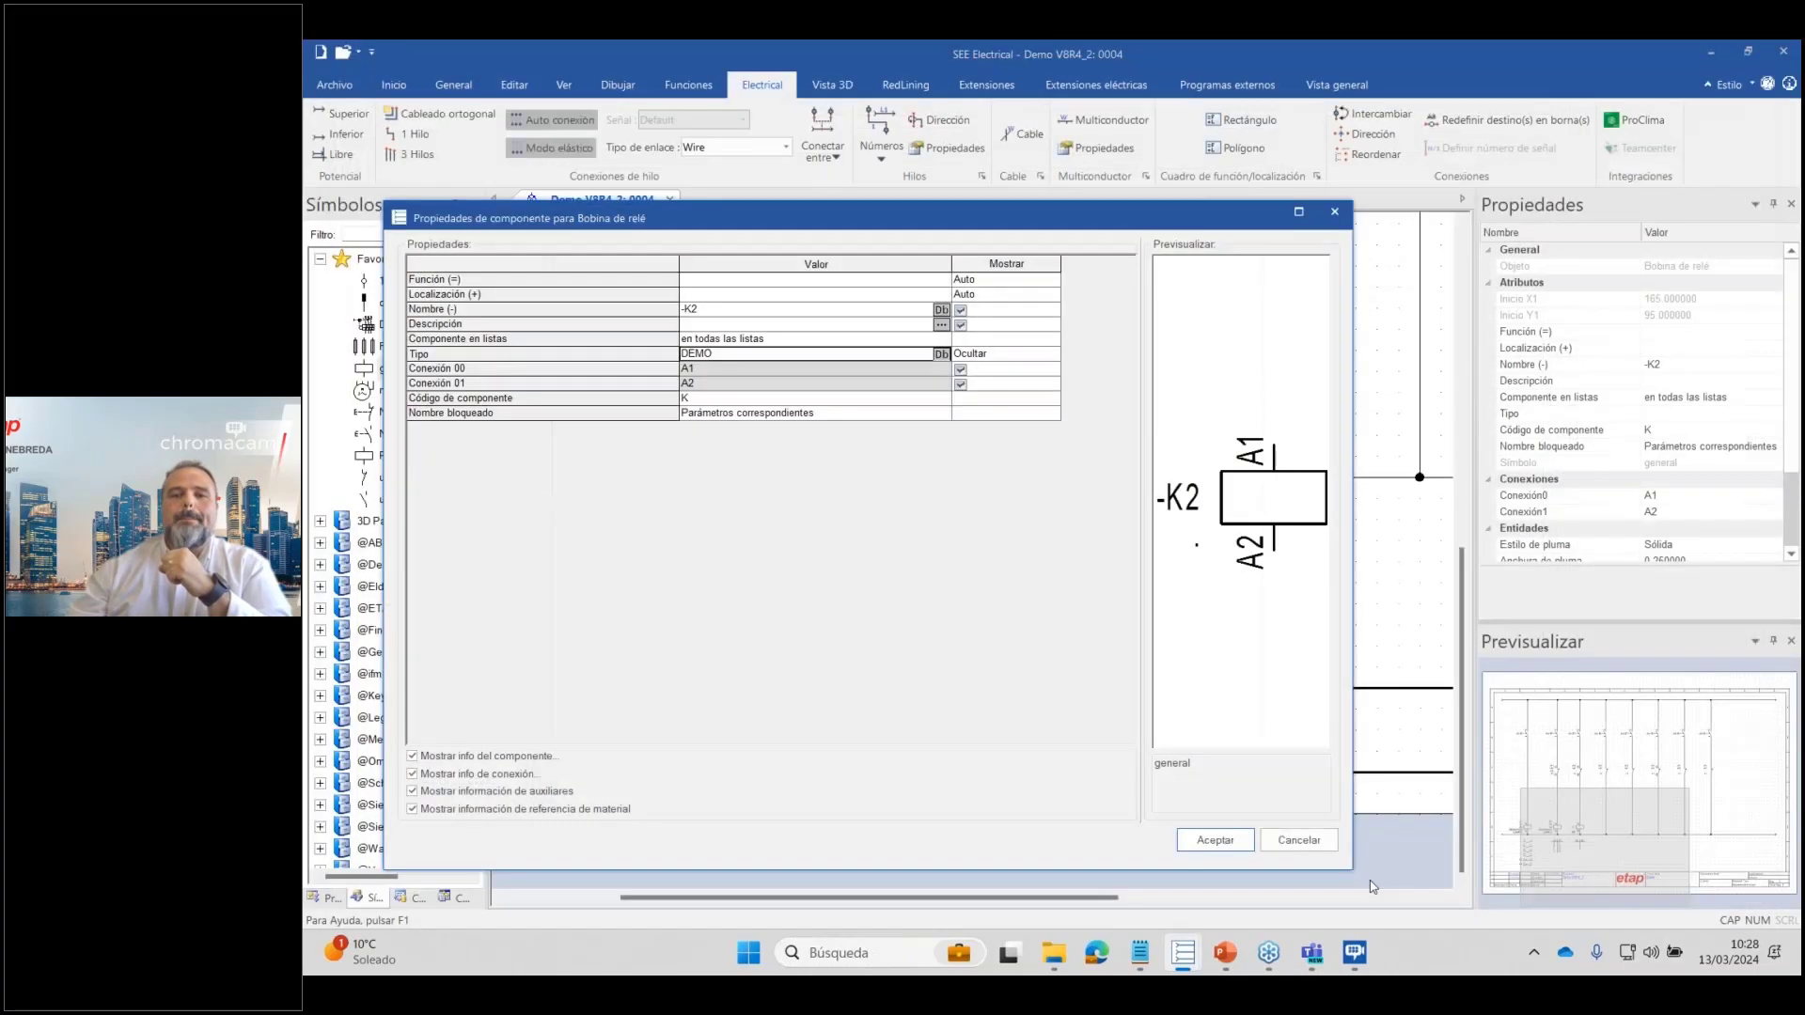
pyautogui.click(1216, 842)
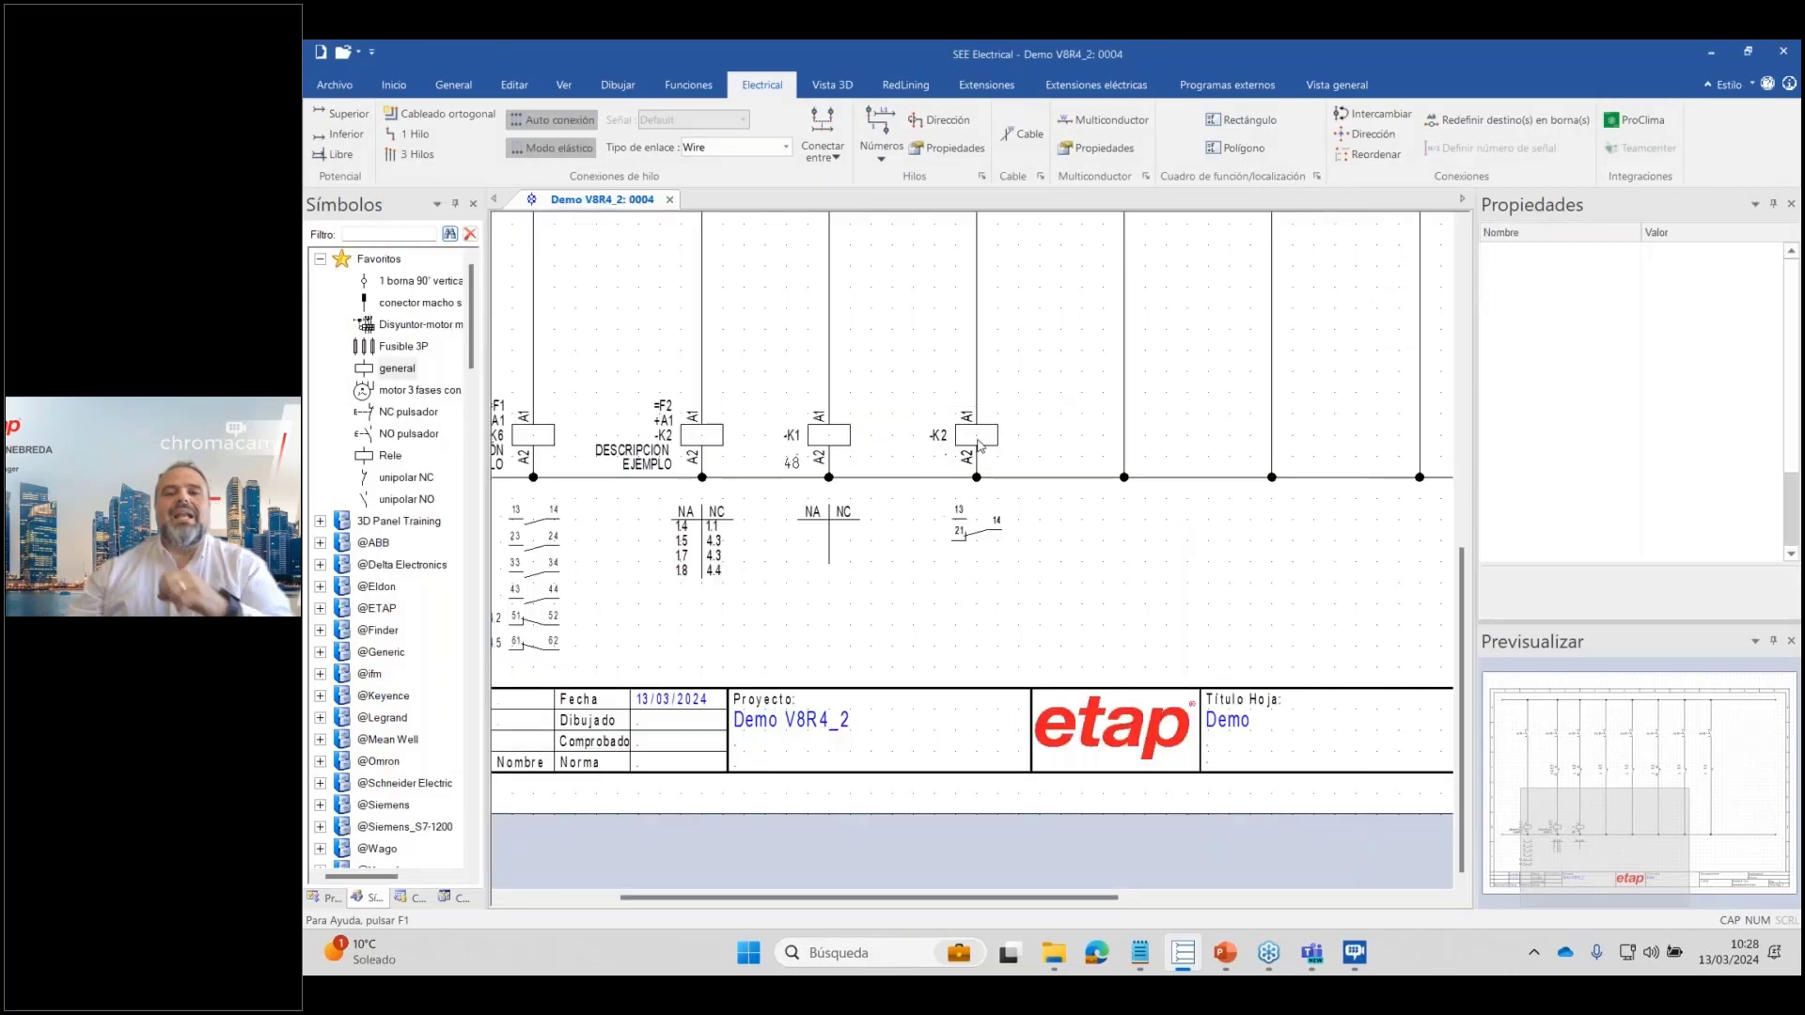
# Open the completion symbols of the fourth-branch coil and compare alternatives 1, 2 and 3 of its changeover contact.
pyautogui.click(979, 445)
pyautogui.rightClick(980, 445)
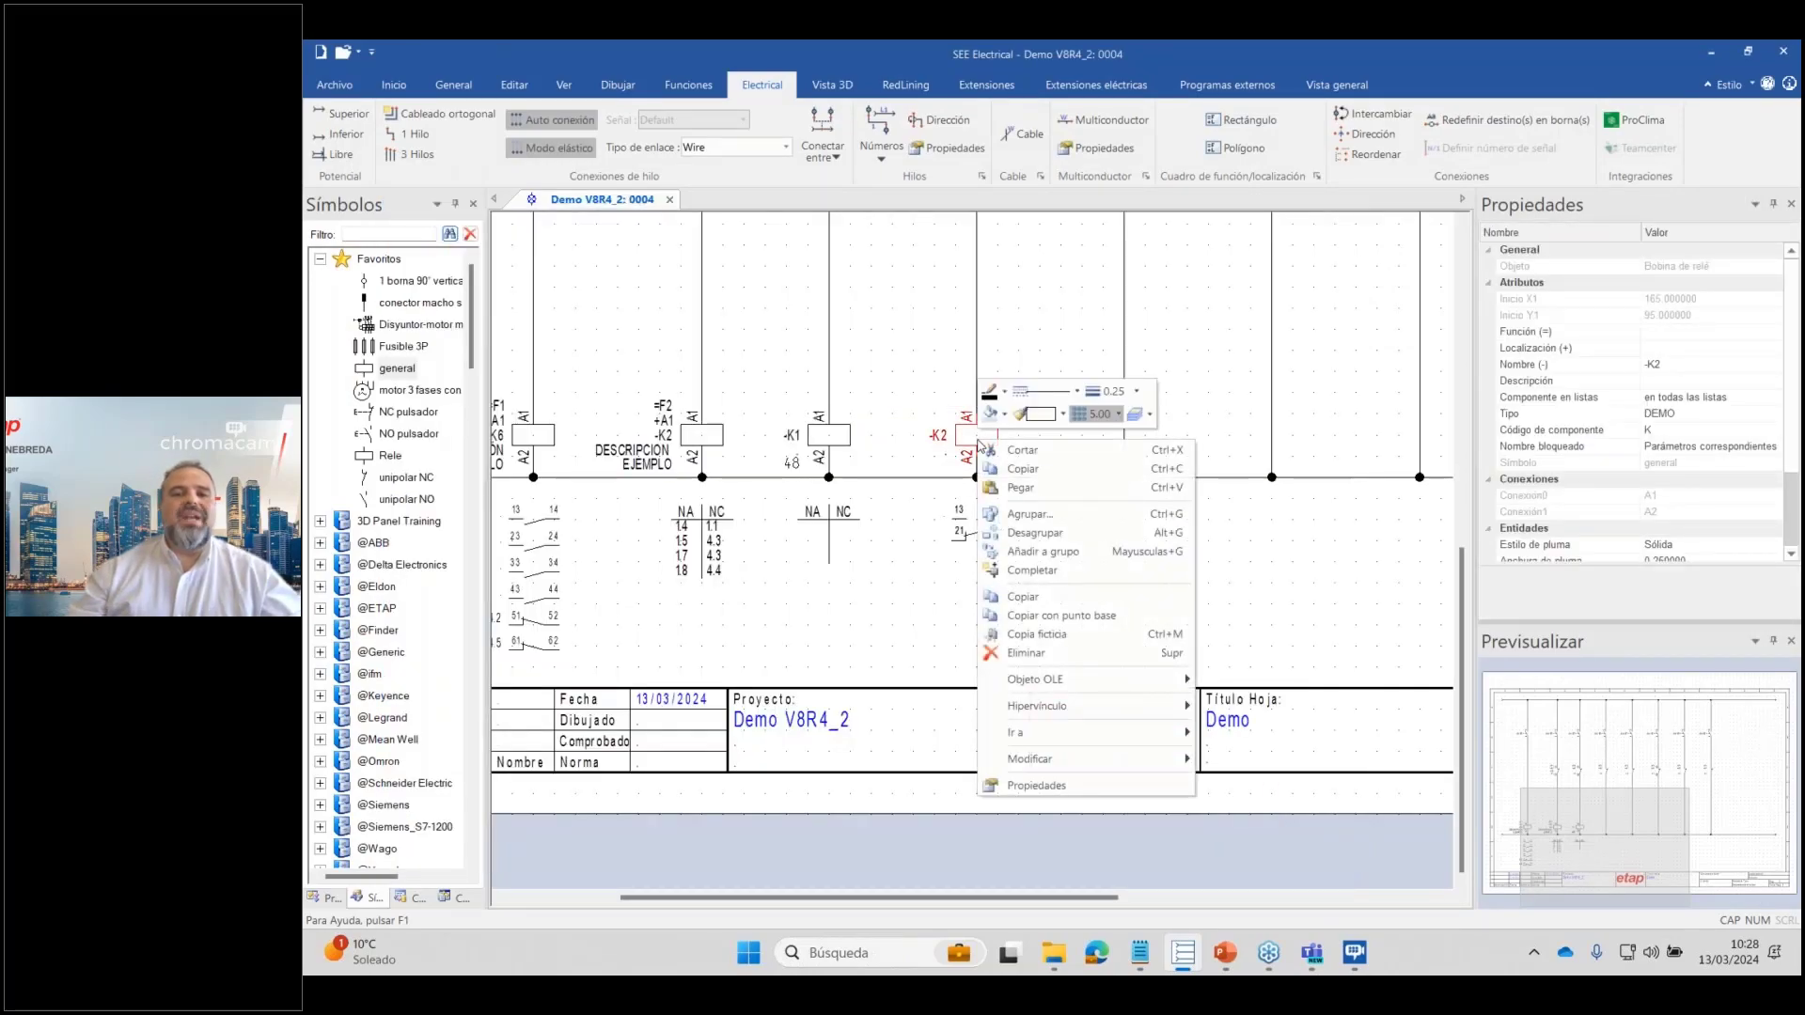
pyautogui.click(1108, 570)
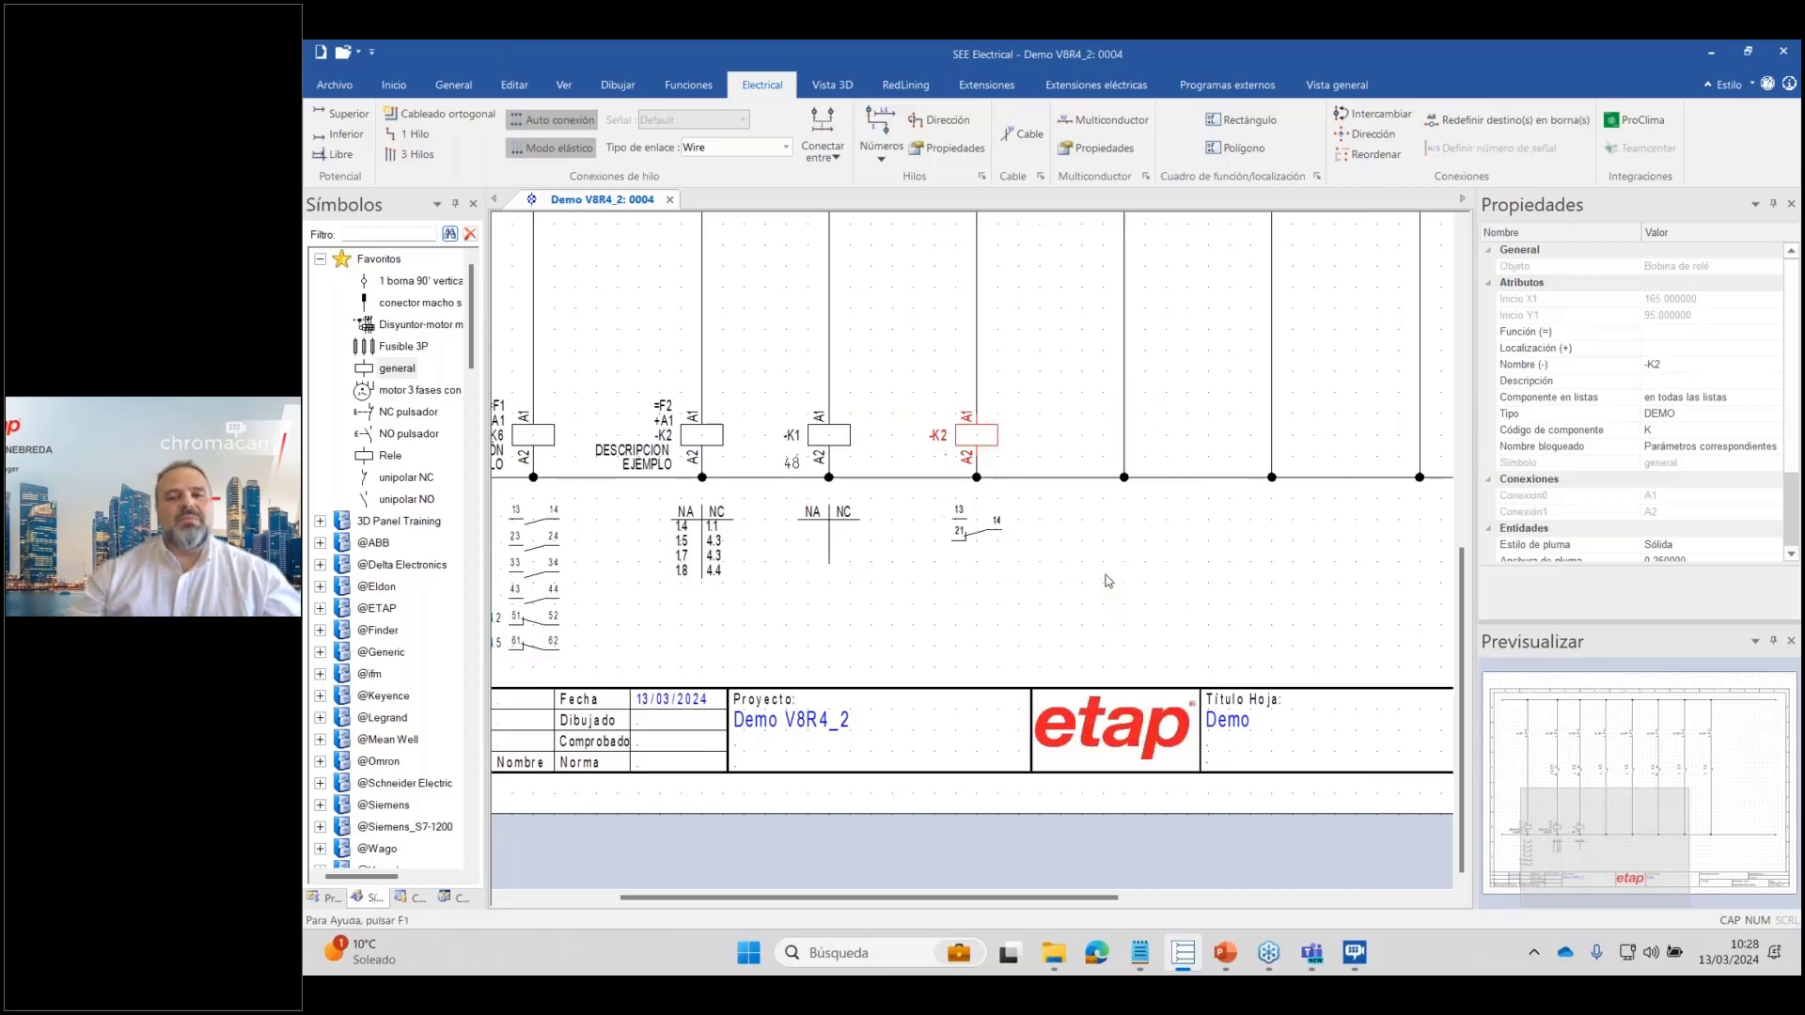
pyautogui.moveTo(1133, 390); pyautogui.dragTo(1516, 343)
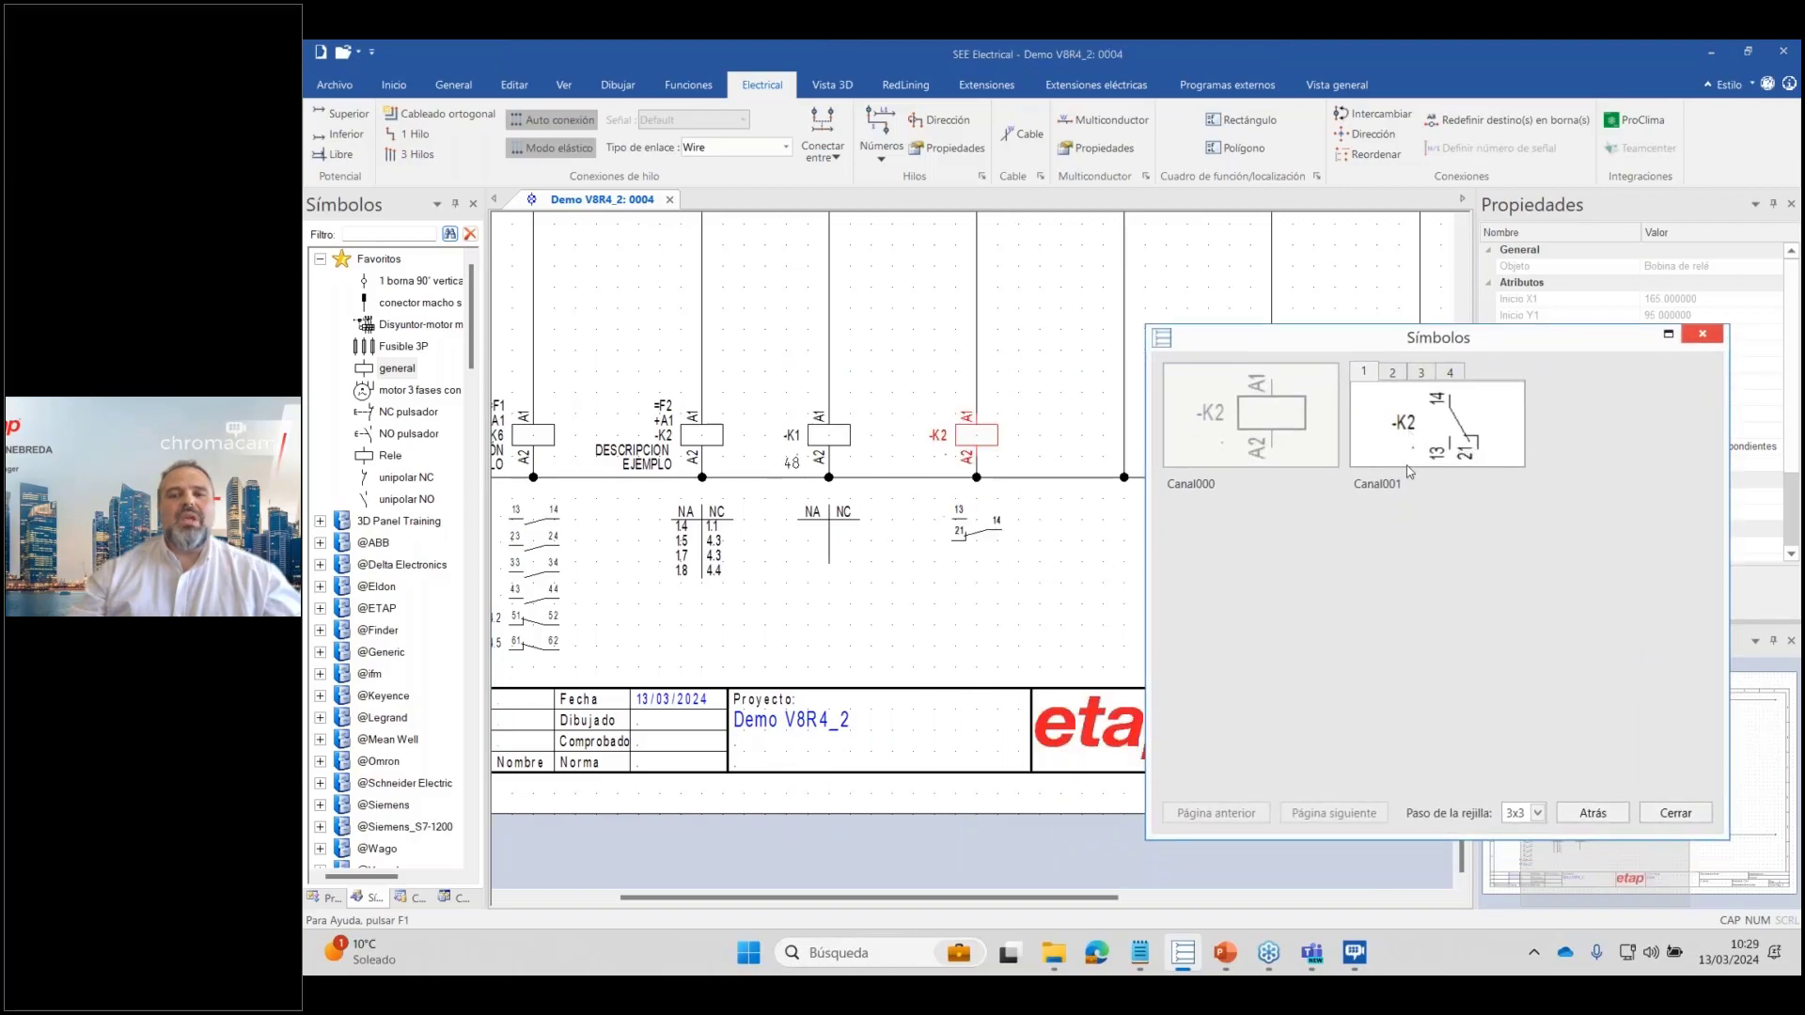
pyautogui.click(1394, 375)
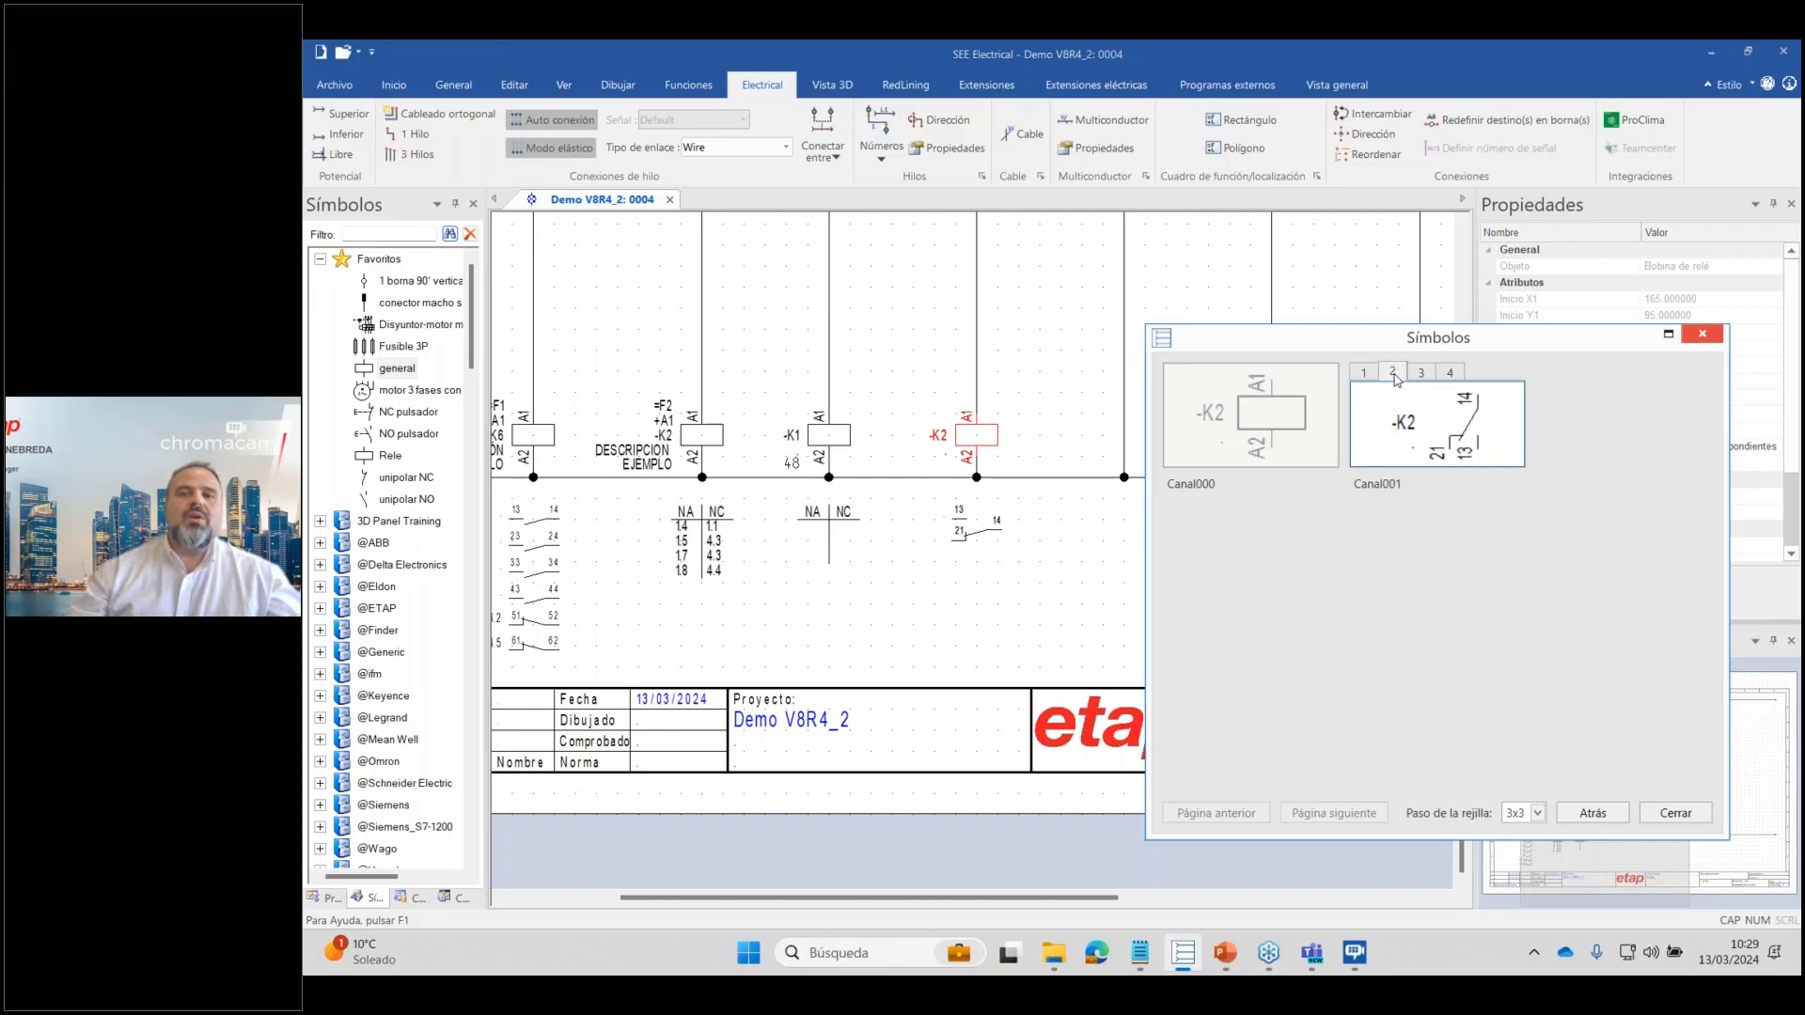
pyautogui.click(1423, 375)
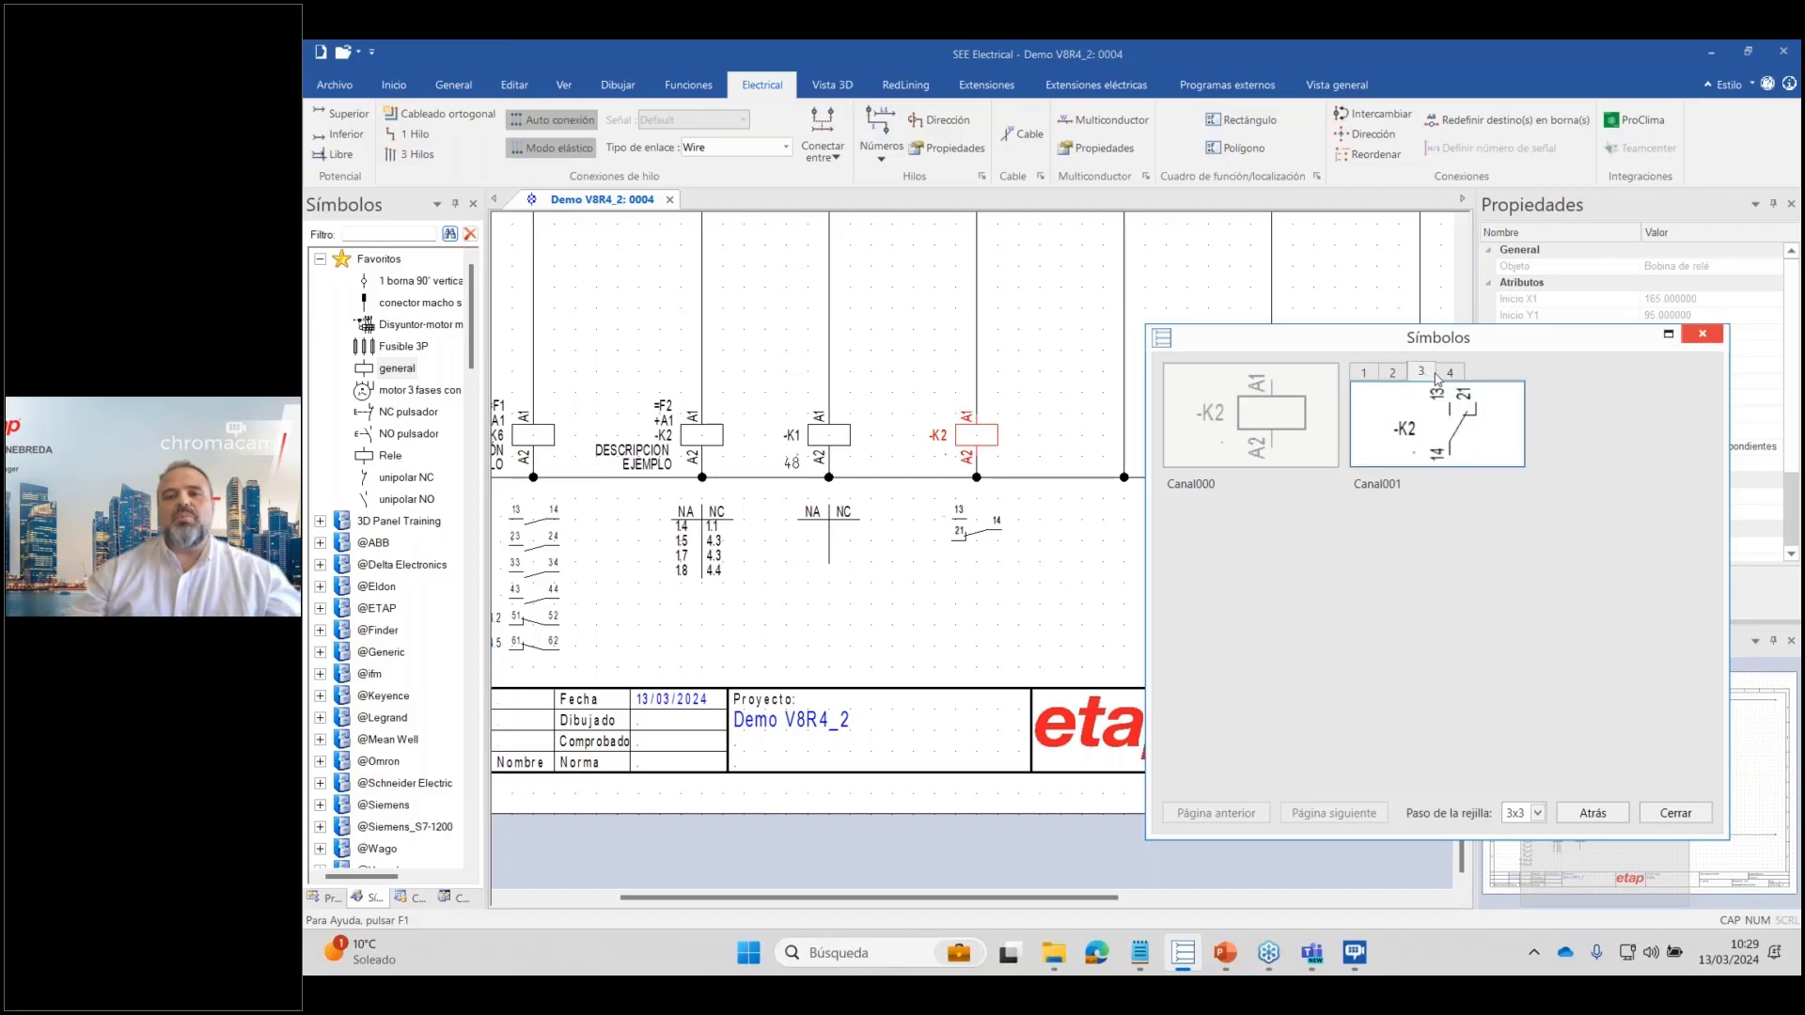
pyautogui.click(1395, 374)
pyautogui.click(1363, 372)
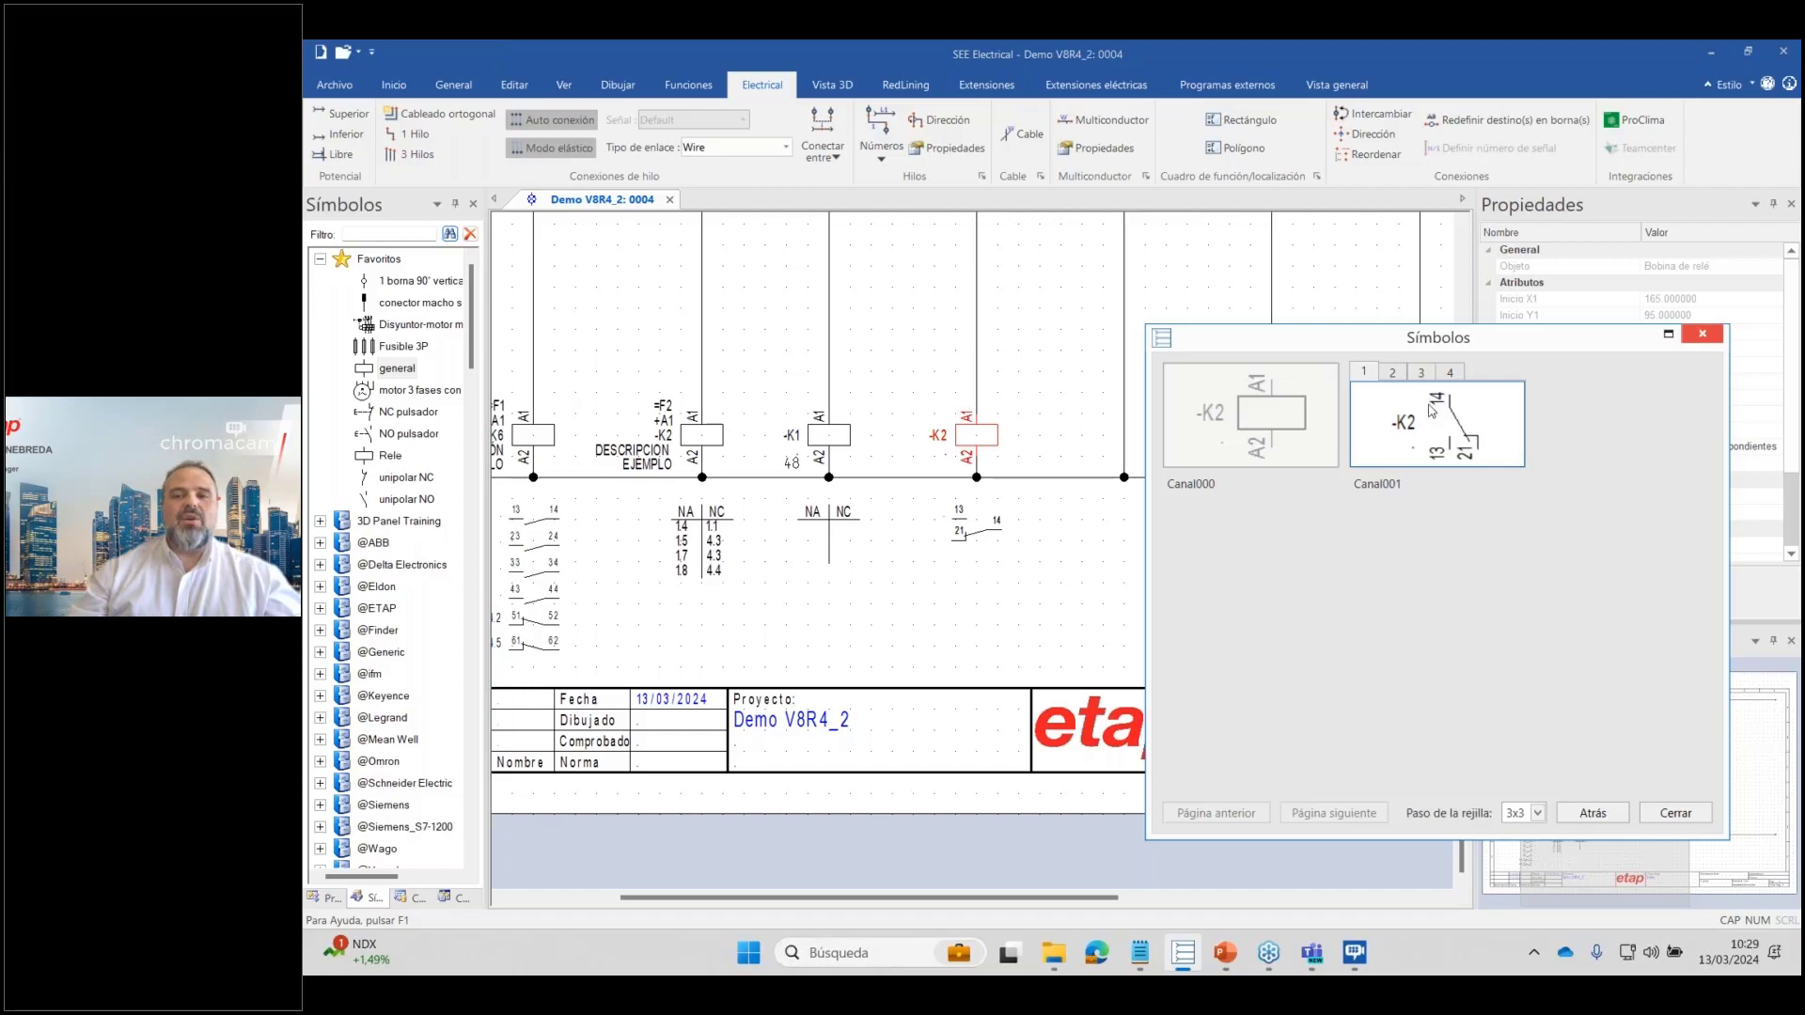
# Insert alternative 3 of the coil's changeover contact at X 330, Y 170, just beyond the last branch.
pyautogui.click(1420, 375)
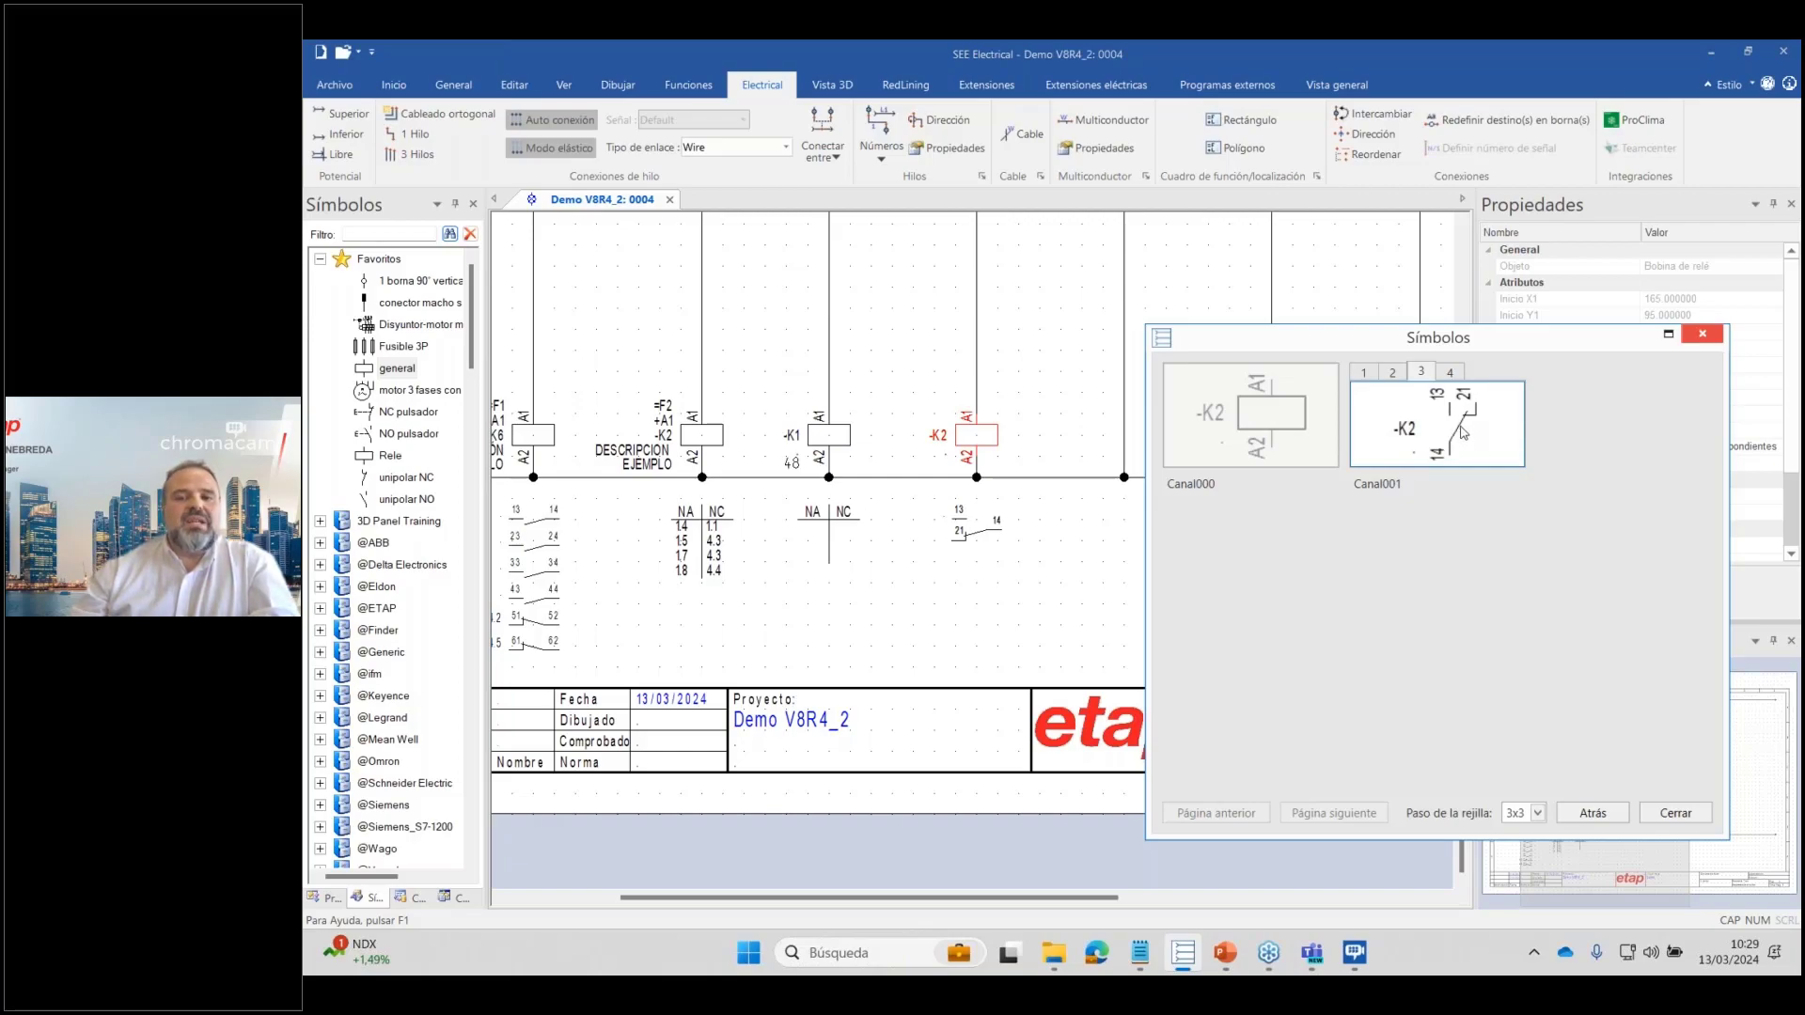
pyautogui.click(1462, 434)
pyautogui.scroll(-3, 1389, 483)
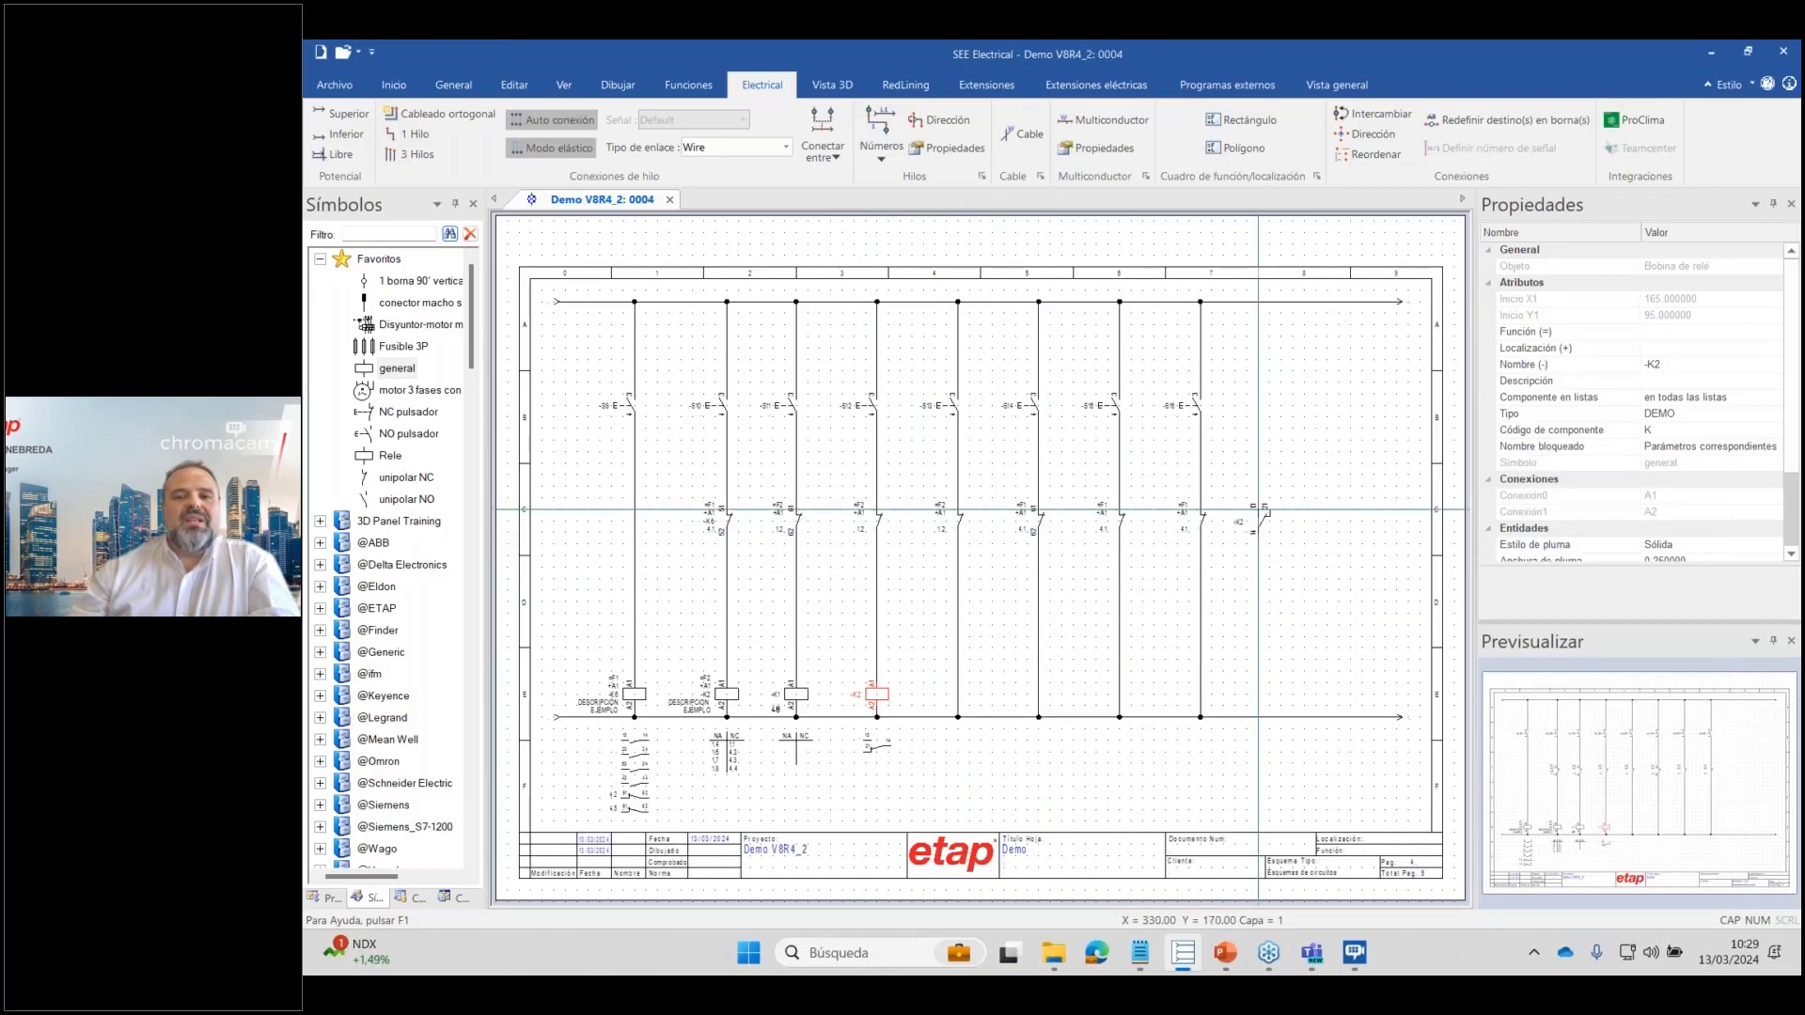
pyautogui.click(1260, 513)
pyautogui.press('Return')
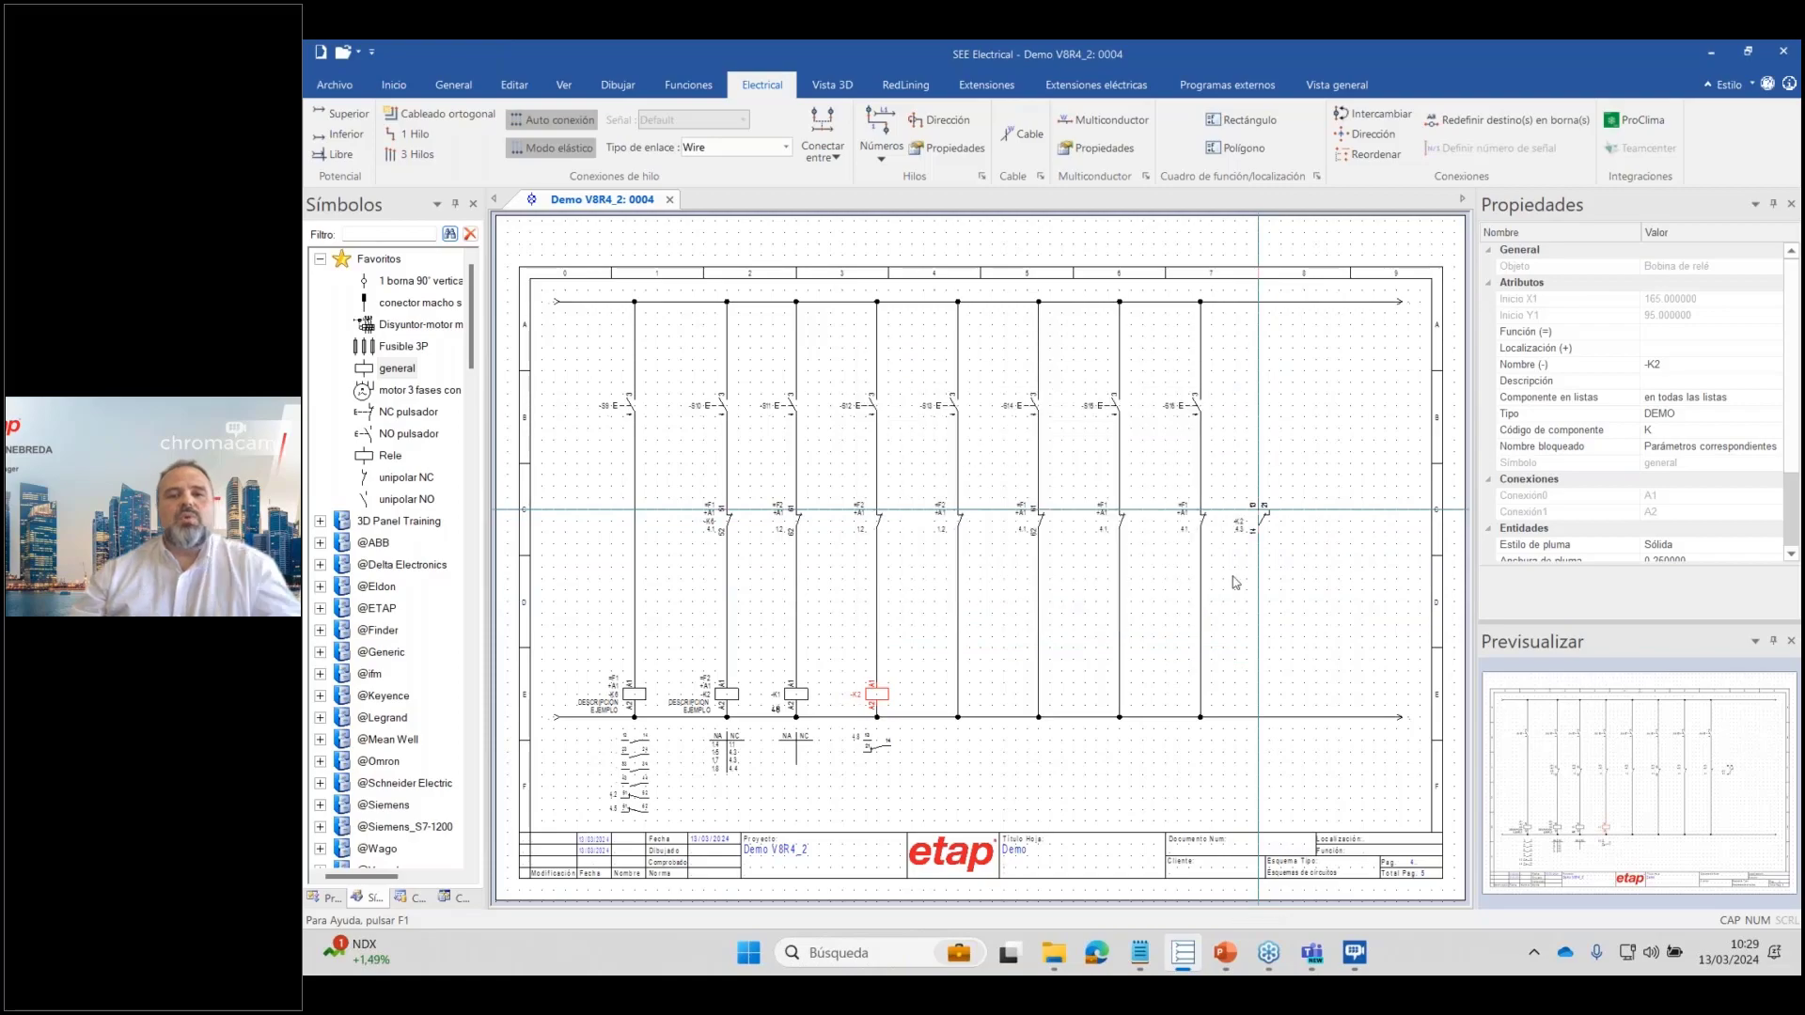
# Draw a single wire from terminal 14 of the inserted changeover contact down to the lower potential line.
pyautogui.scroll(5, 973, 562)
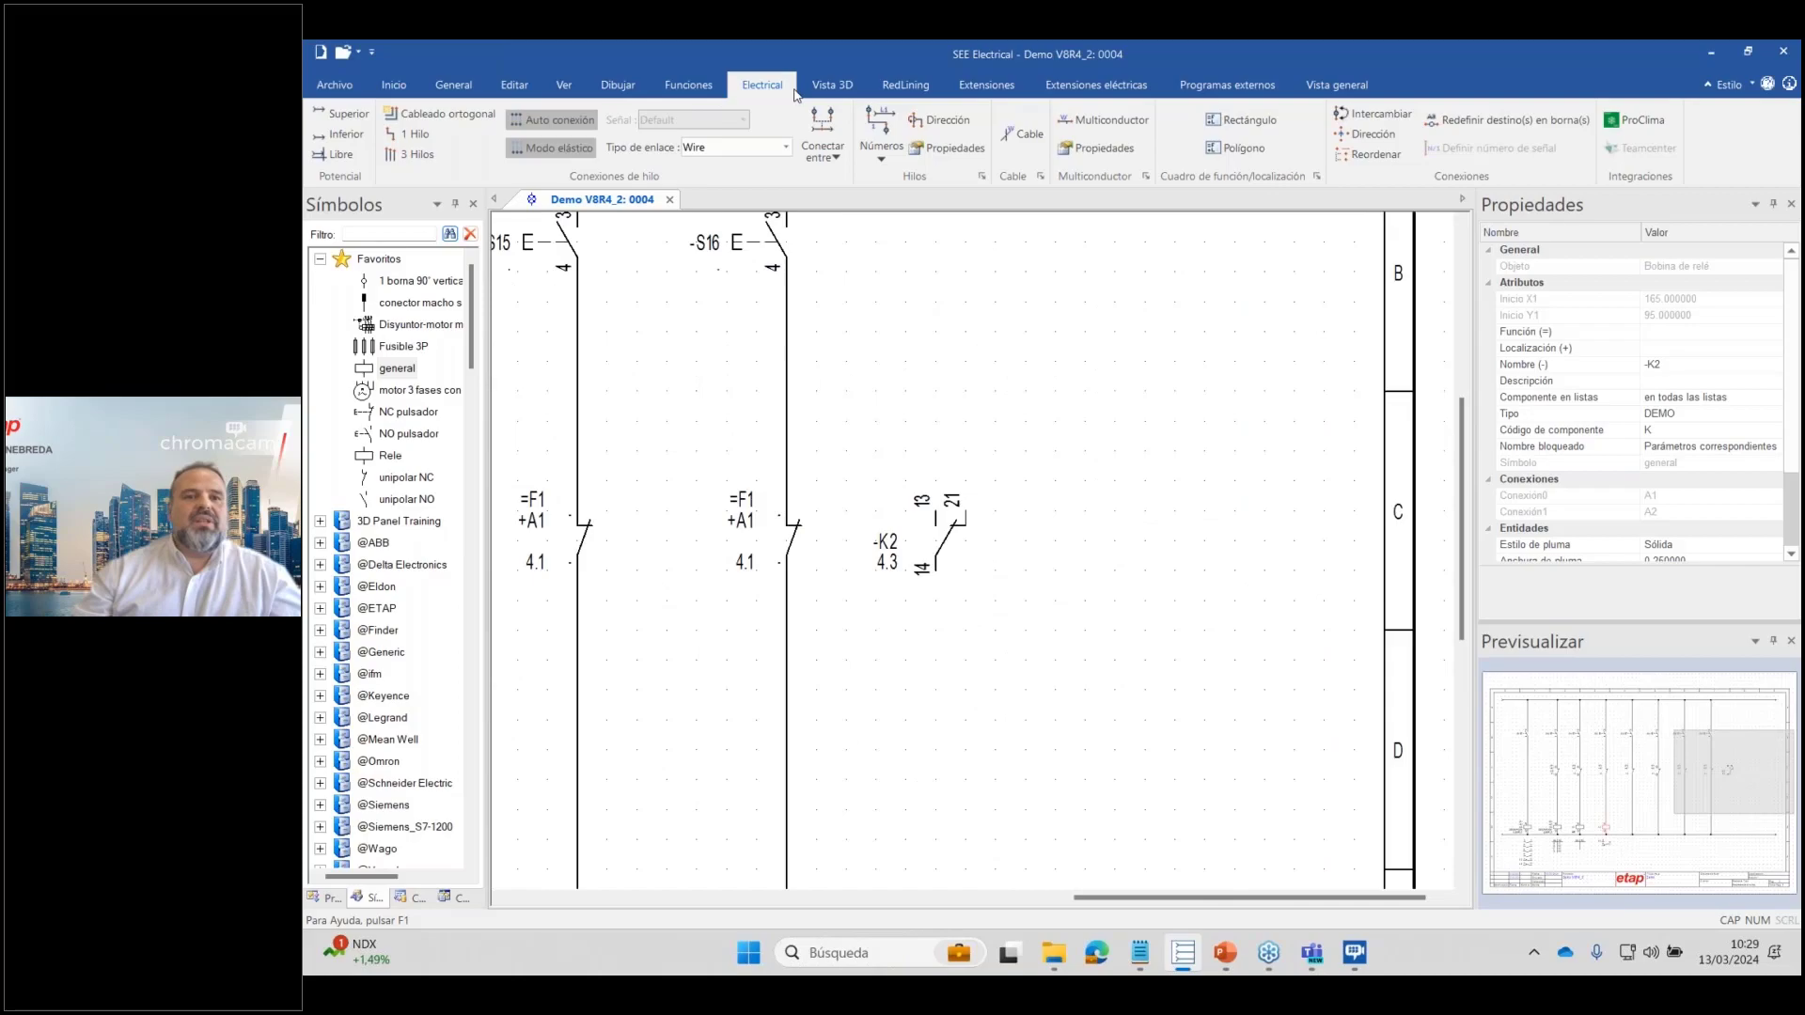
pyautogui.click(412, 135)
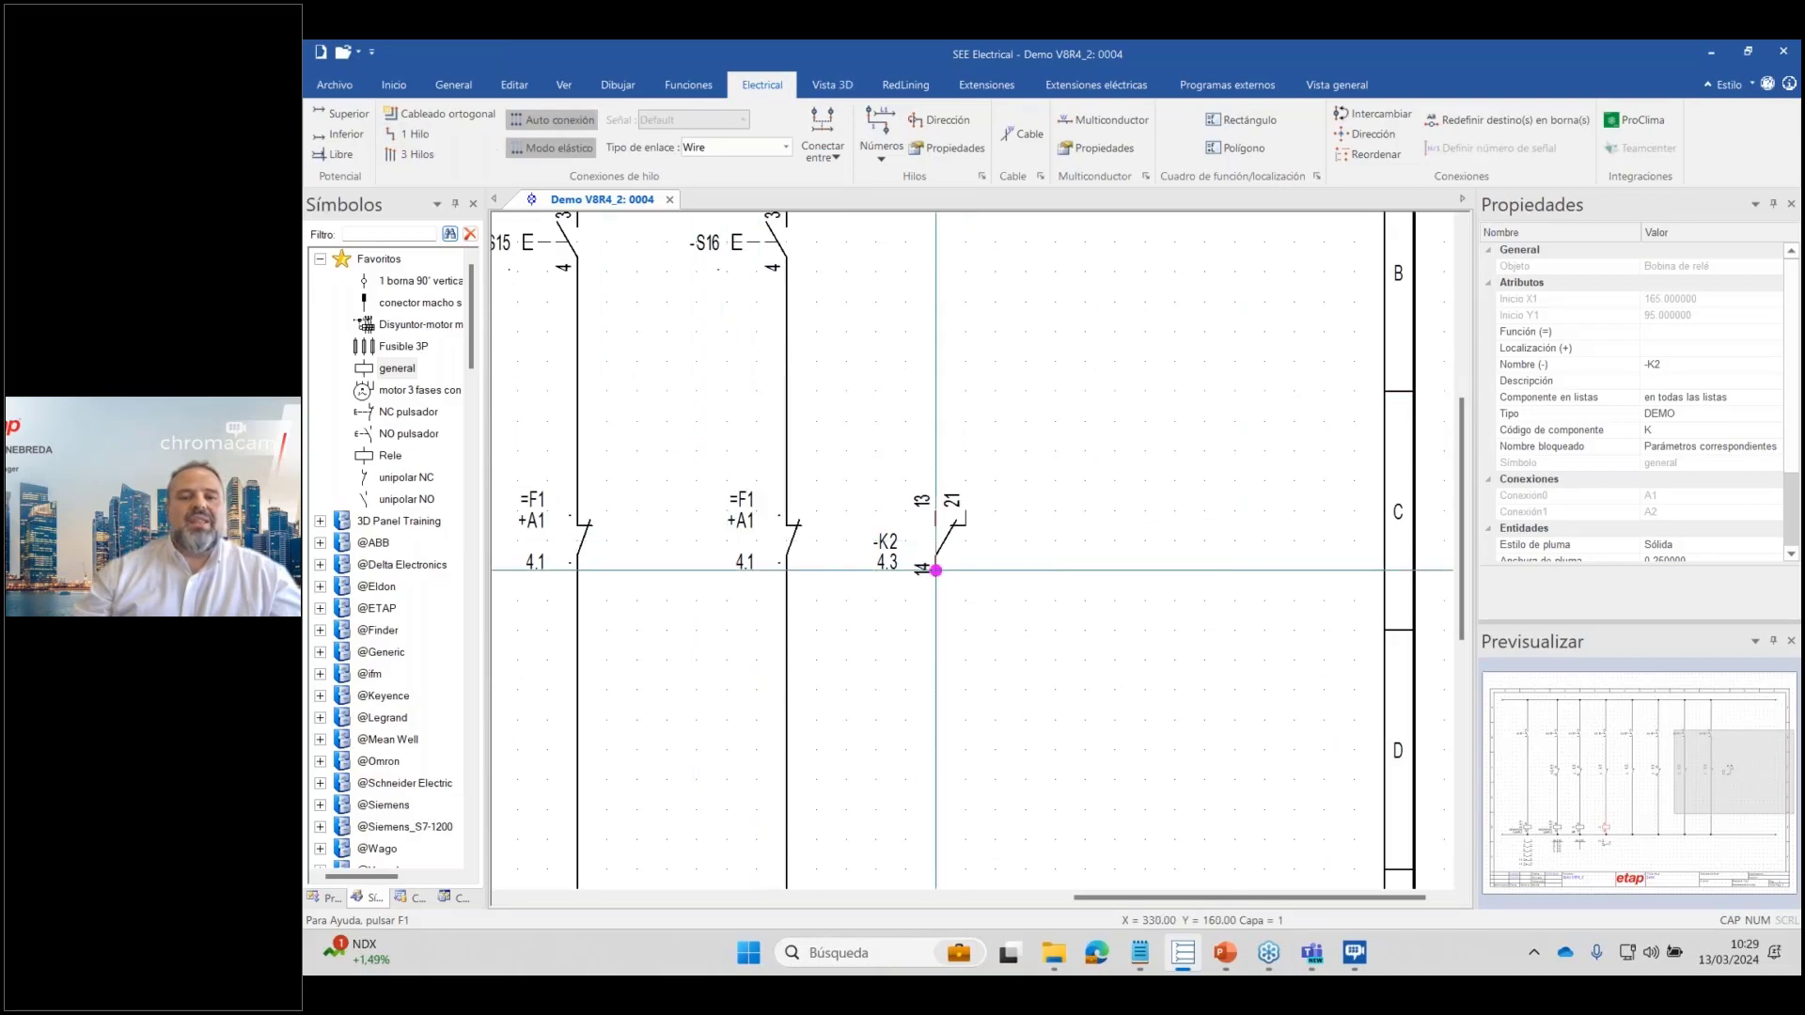
pyautogui.click(935, 571)
pyautogui.scroll(-1, 936, 707)
pyautogui.click(976, 722)
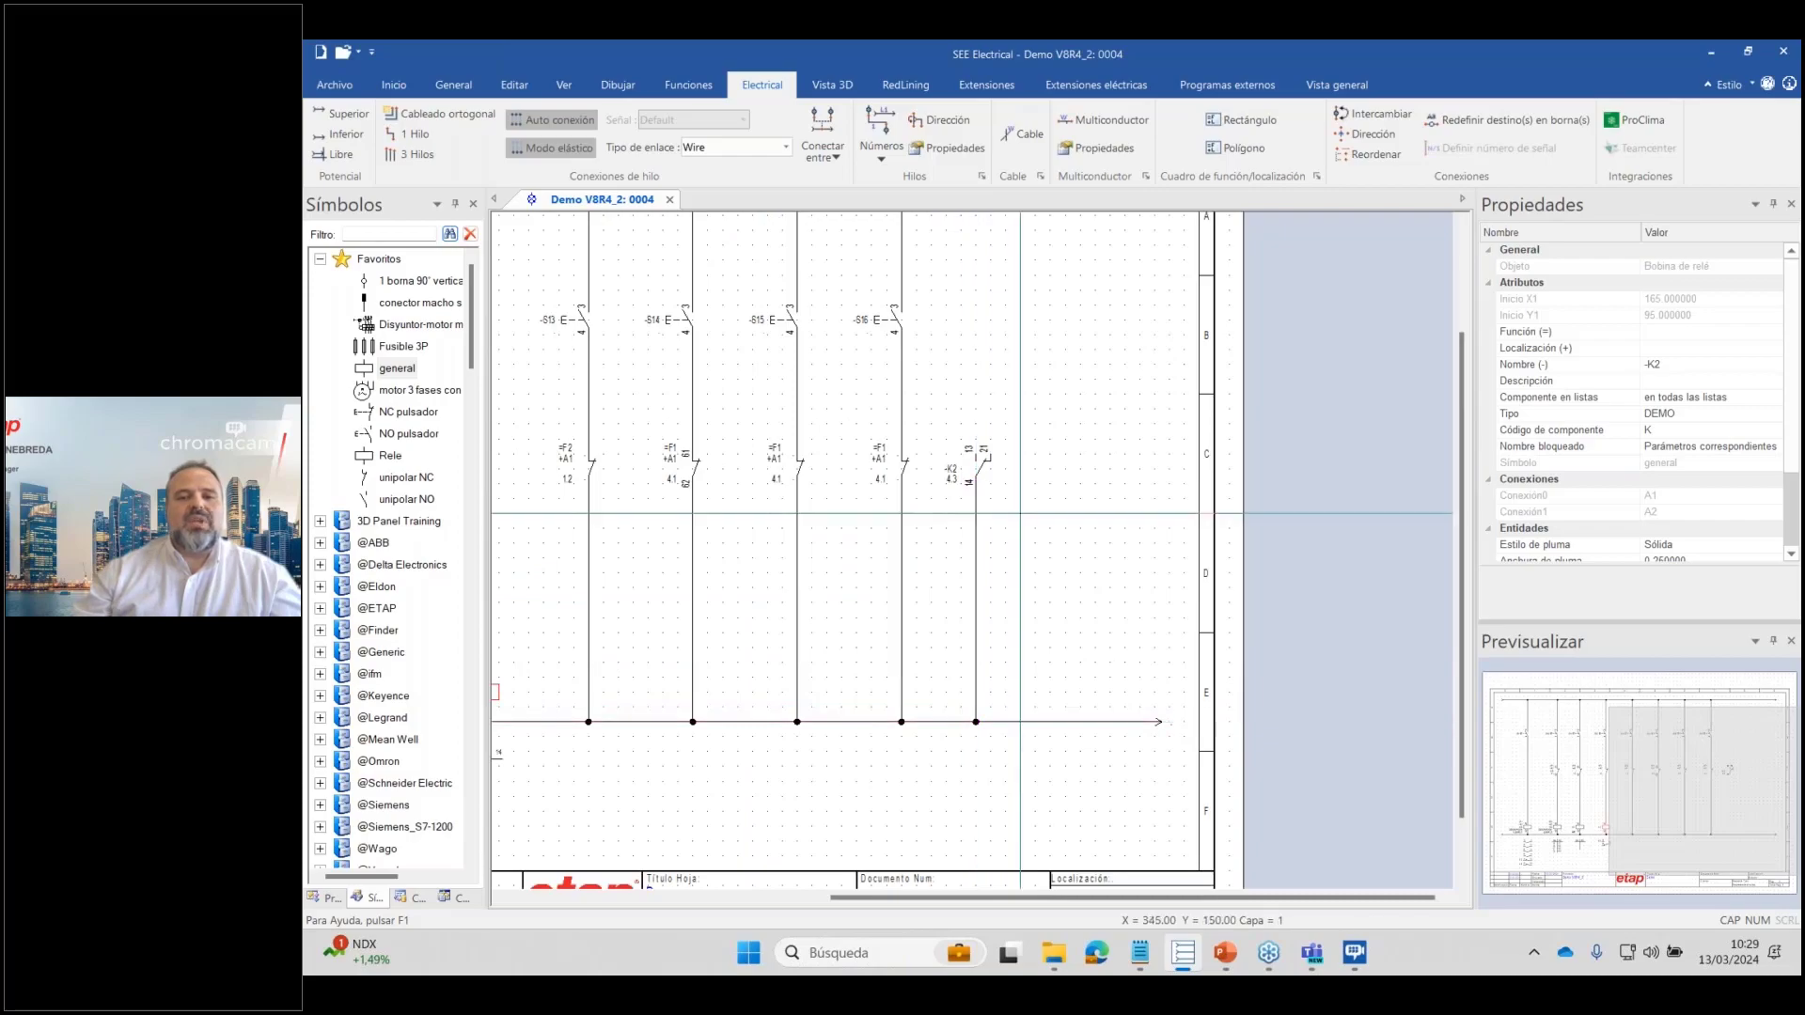
pyautogui.press('Escape')
# Wire terminal 13 of the changeover contact to the branch below pushbutton -S16 with a single wire.
pyautogui.click(419, 137)
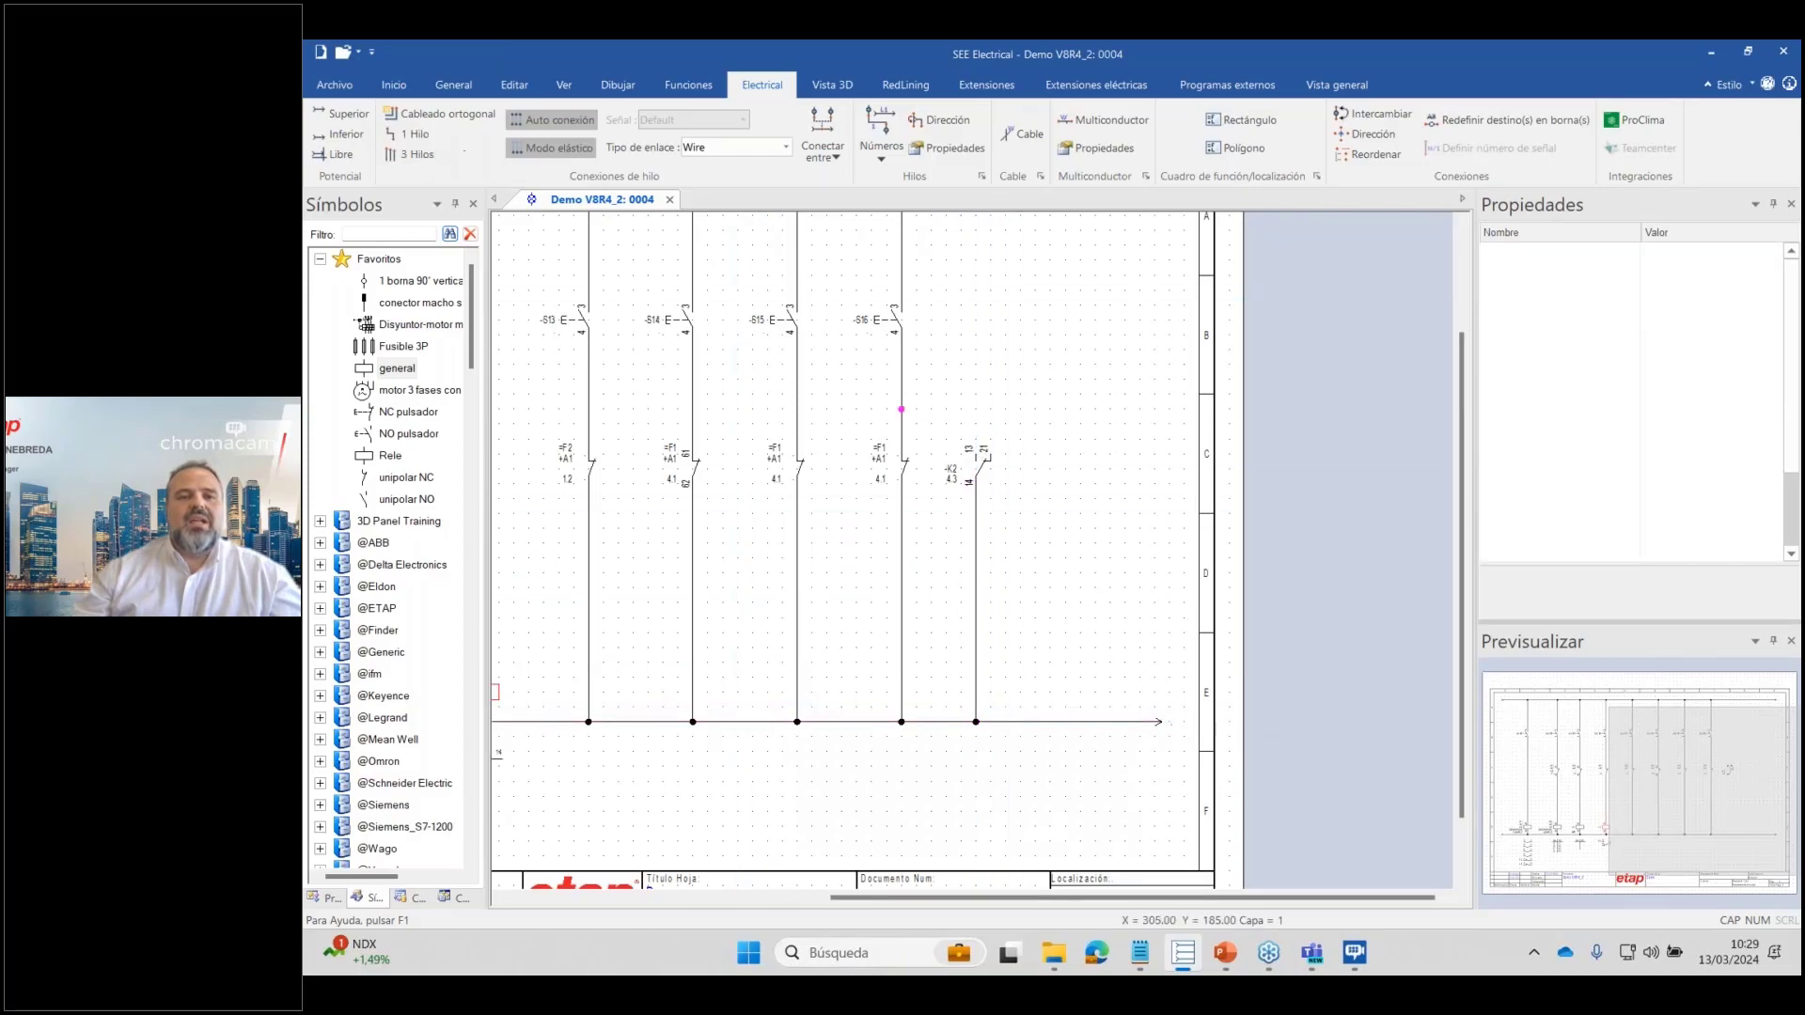
pyautogui.click(975, 453)
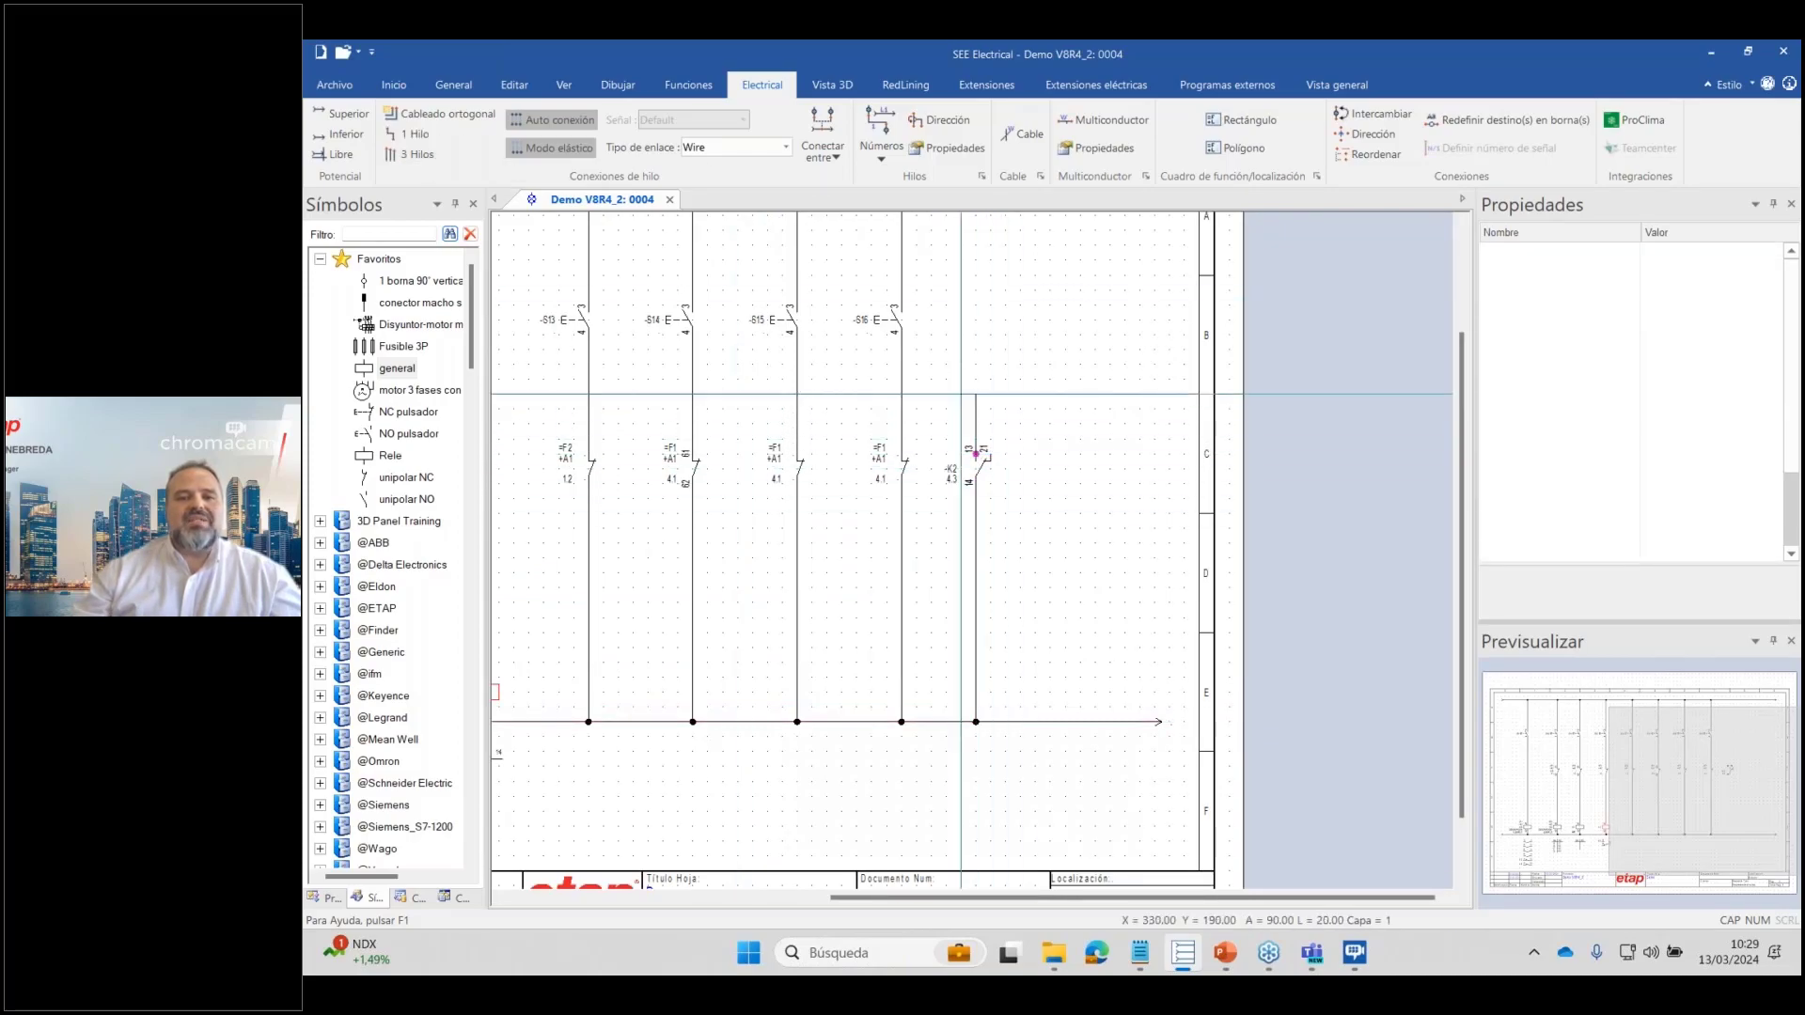
pyautogui.click(901, 394)
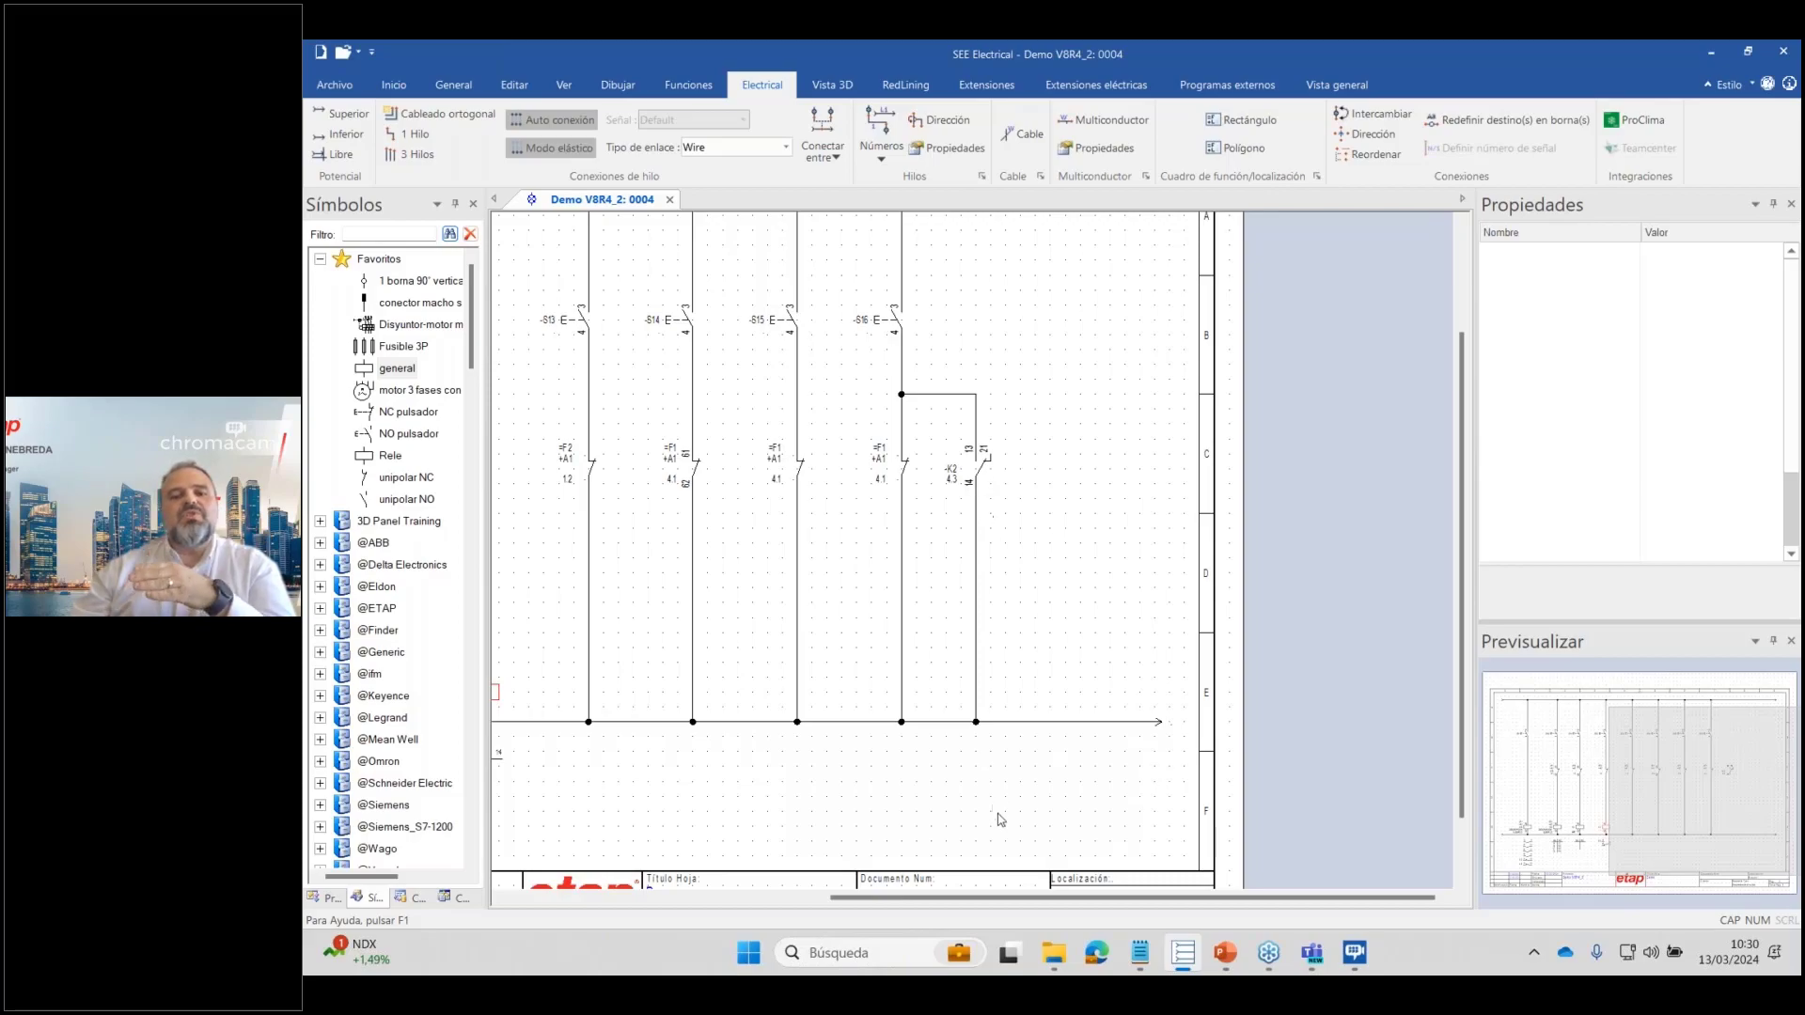
pyautogui.moveTo(995, 905); pyautogui.dragTo(949, 906)
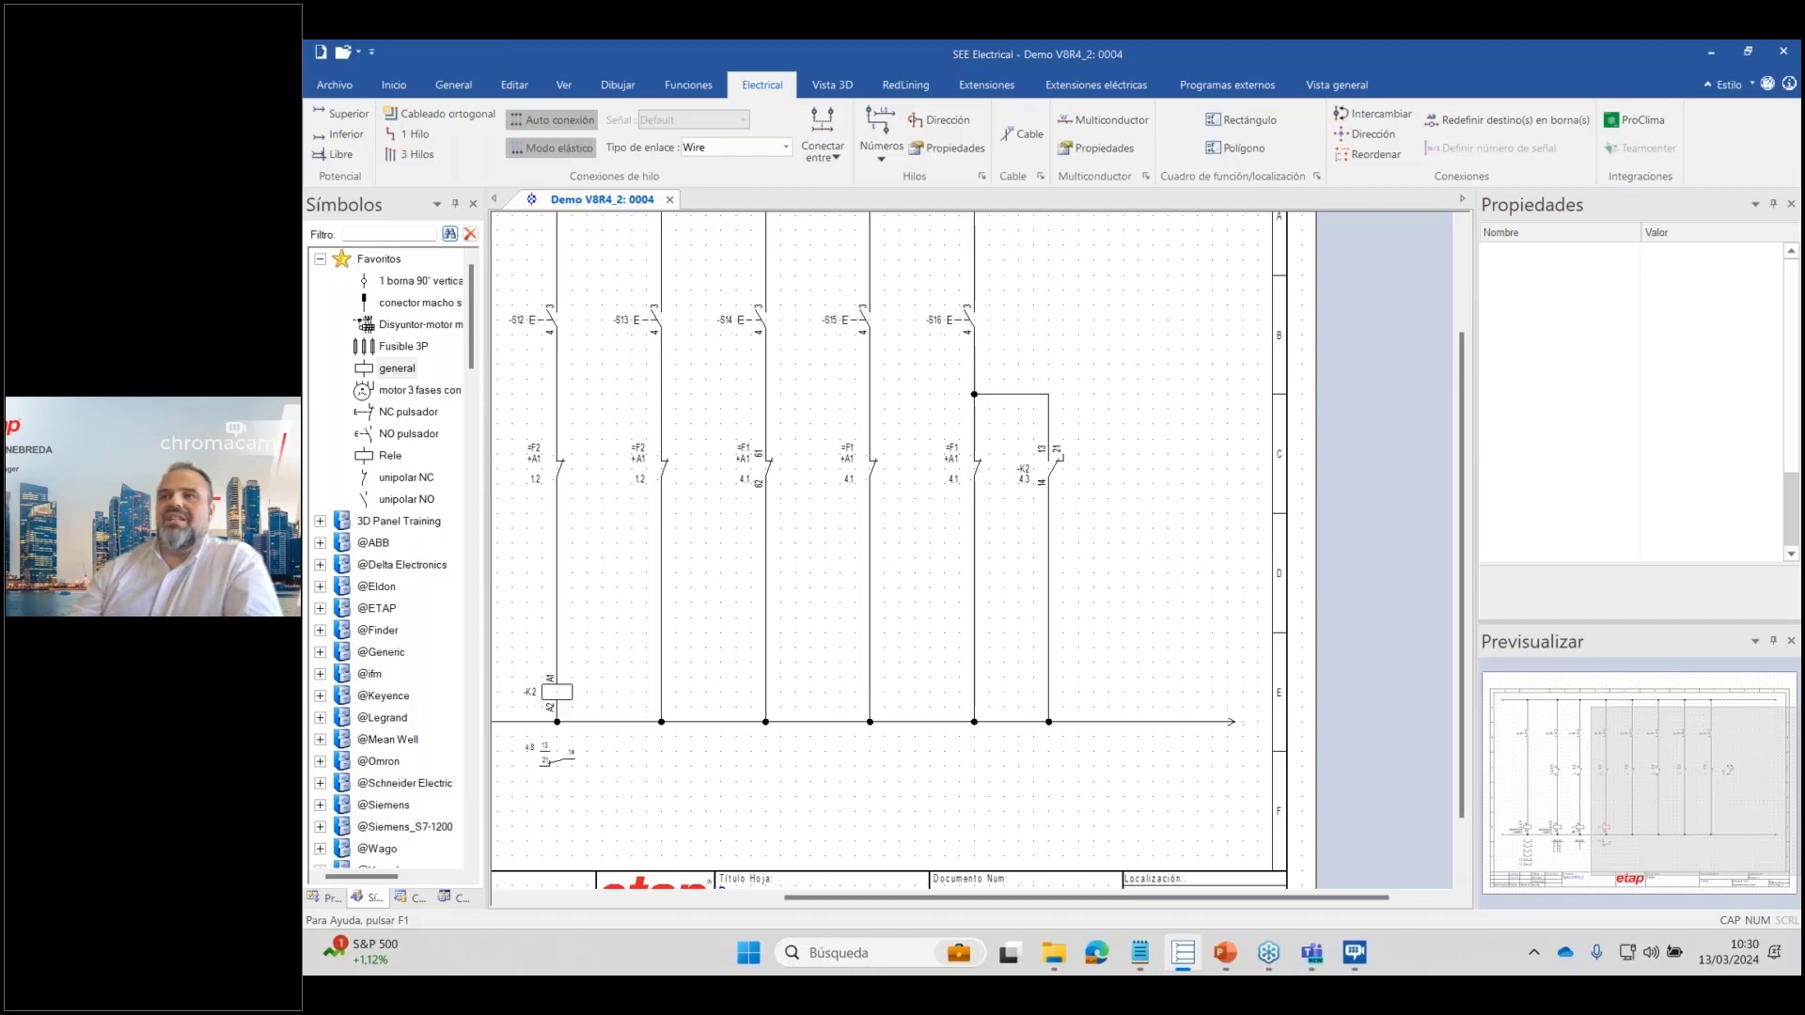
pyautogui.hotkey('alt', 'Tab')
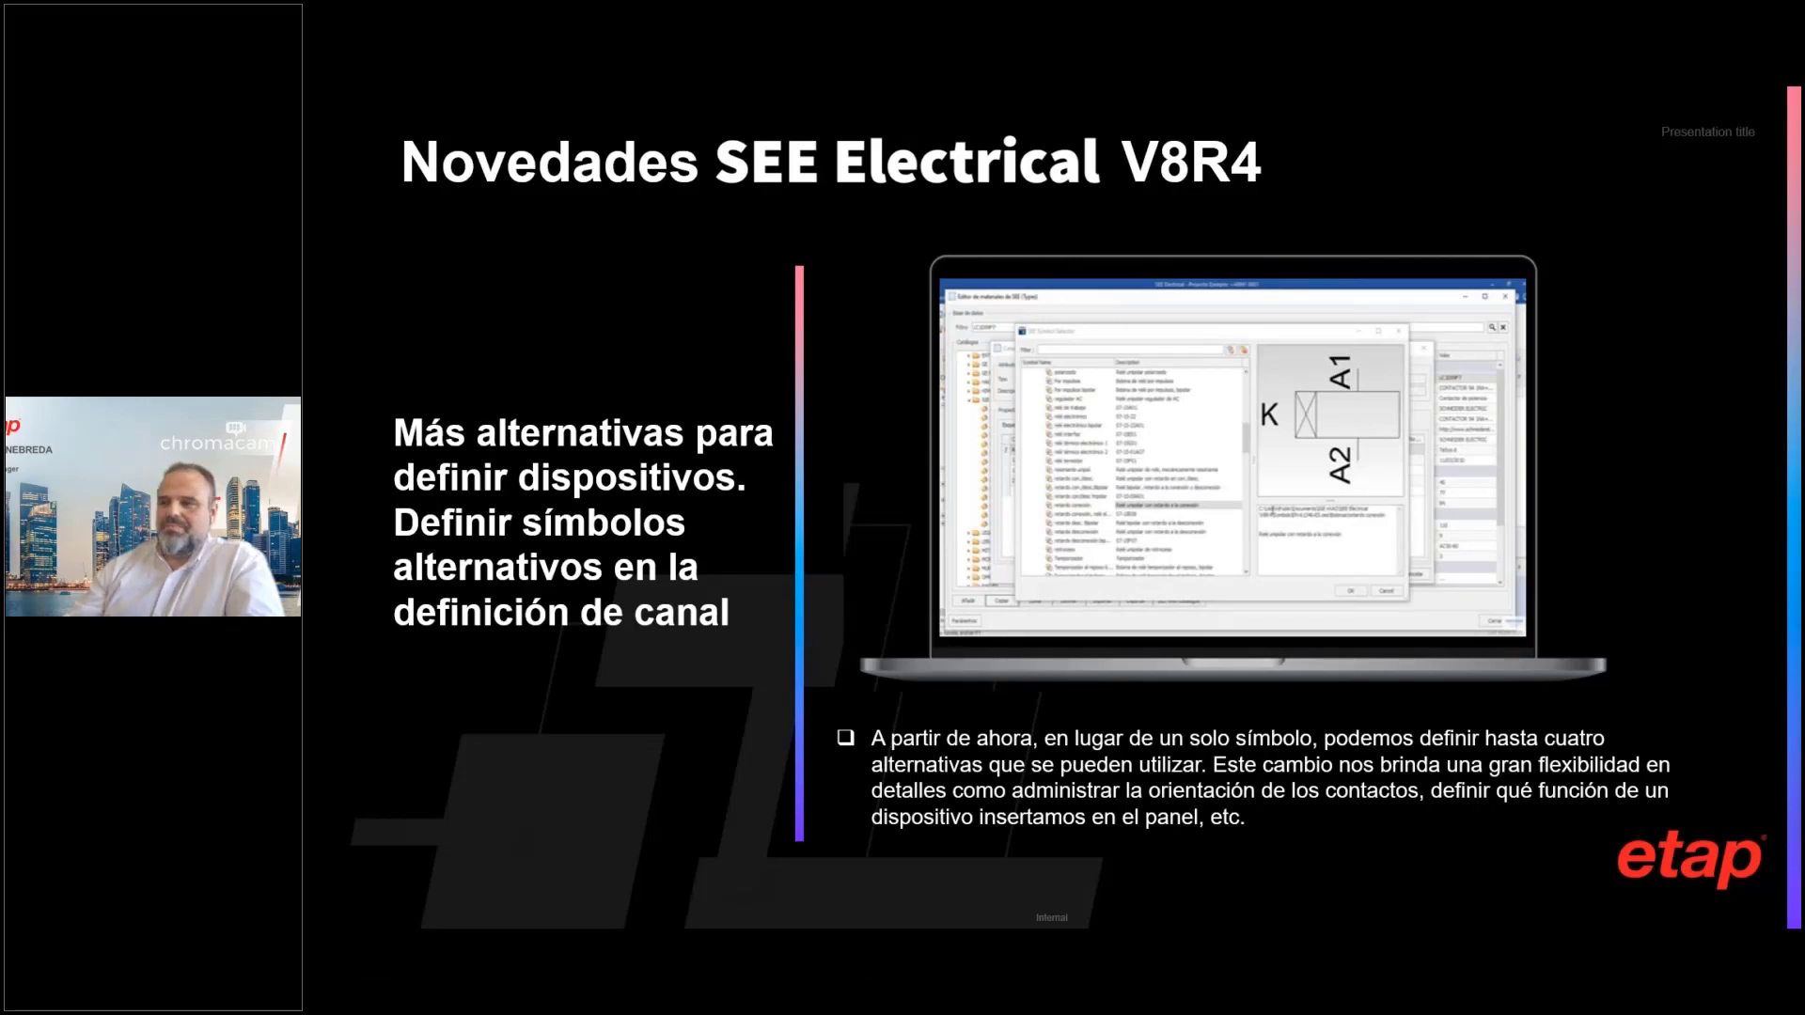
pyautogui.press('Right')
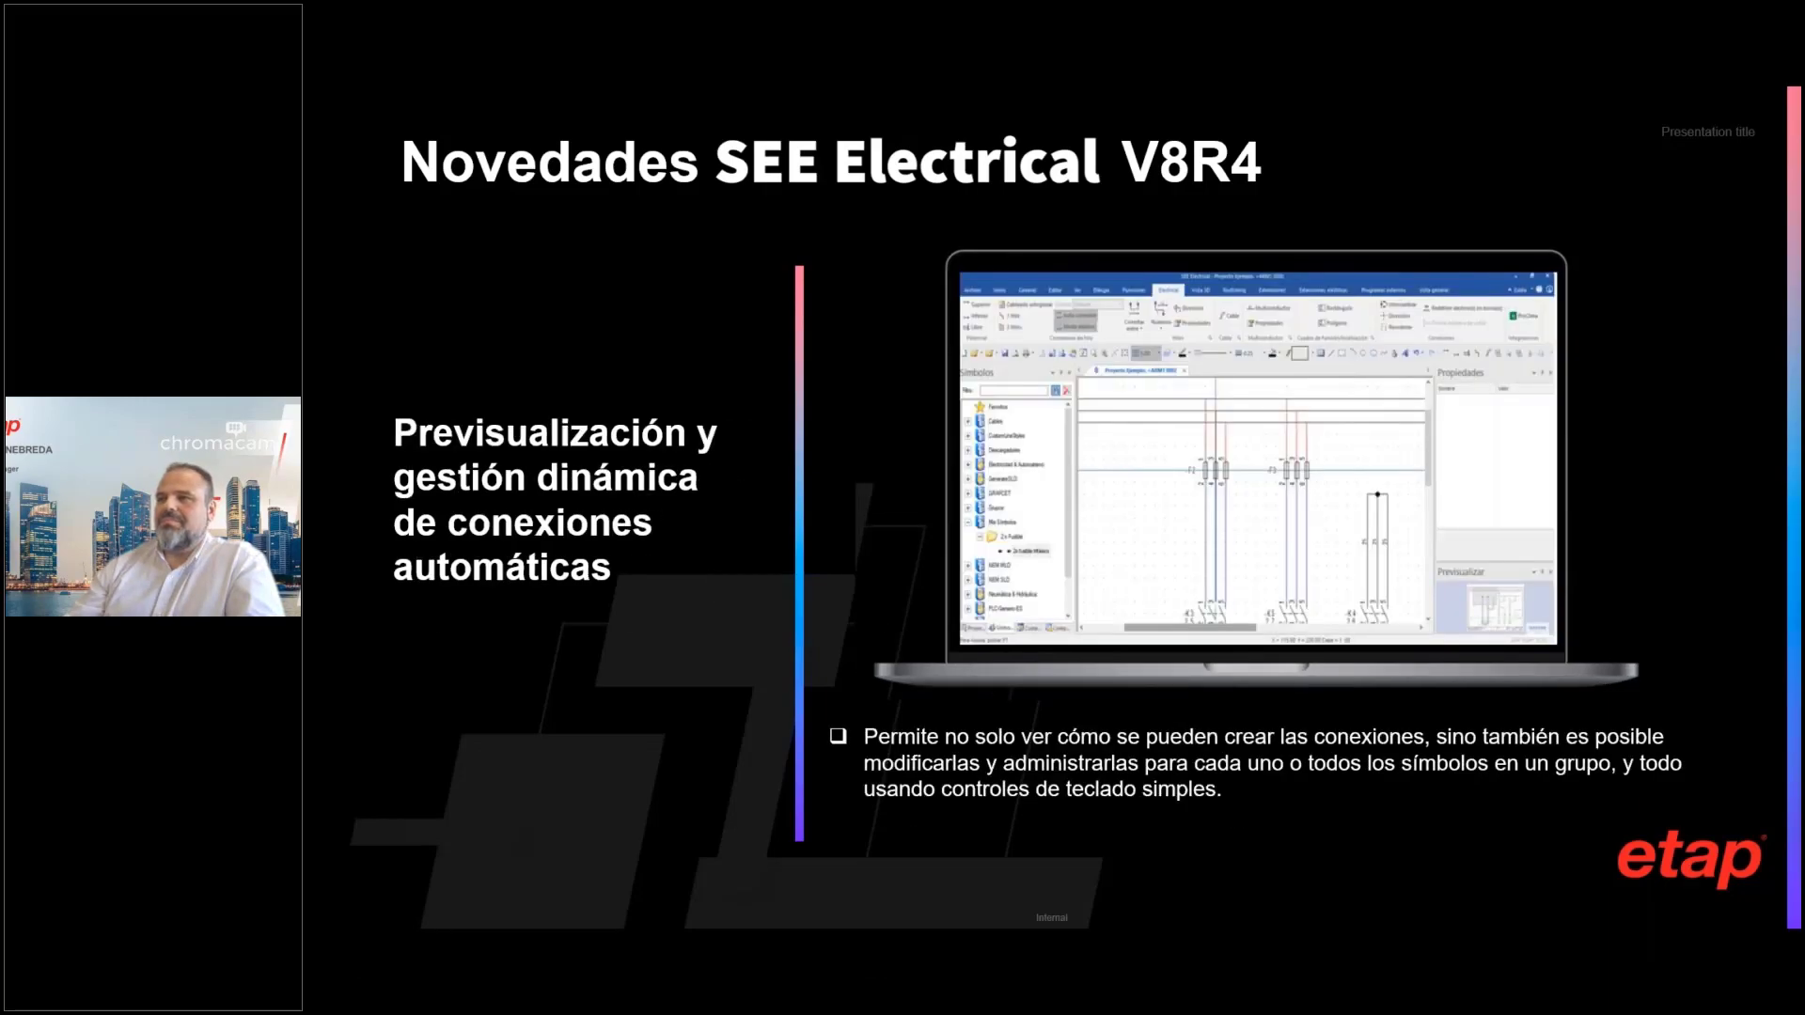
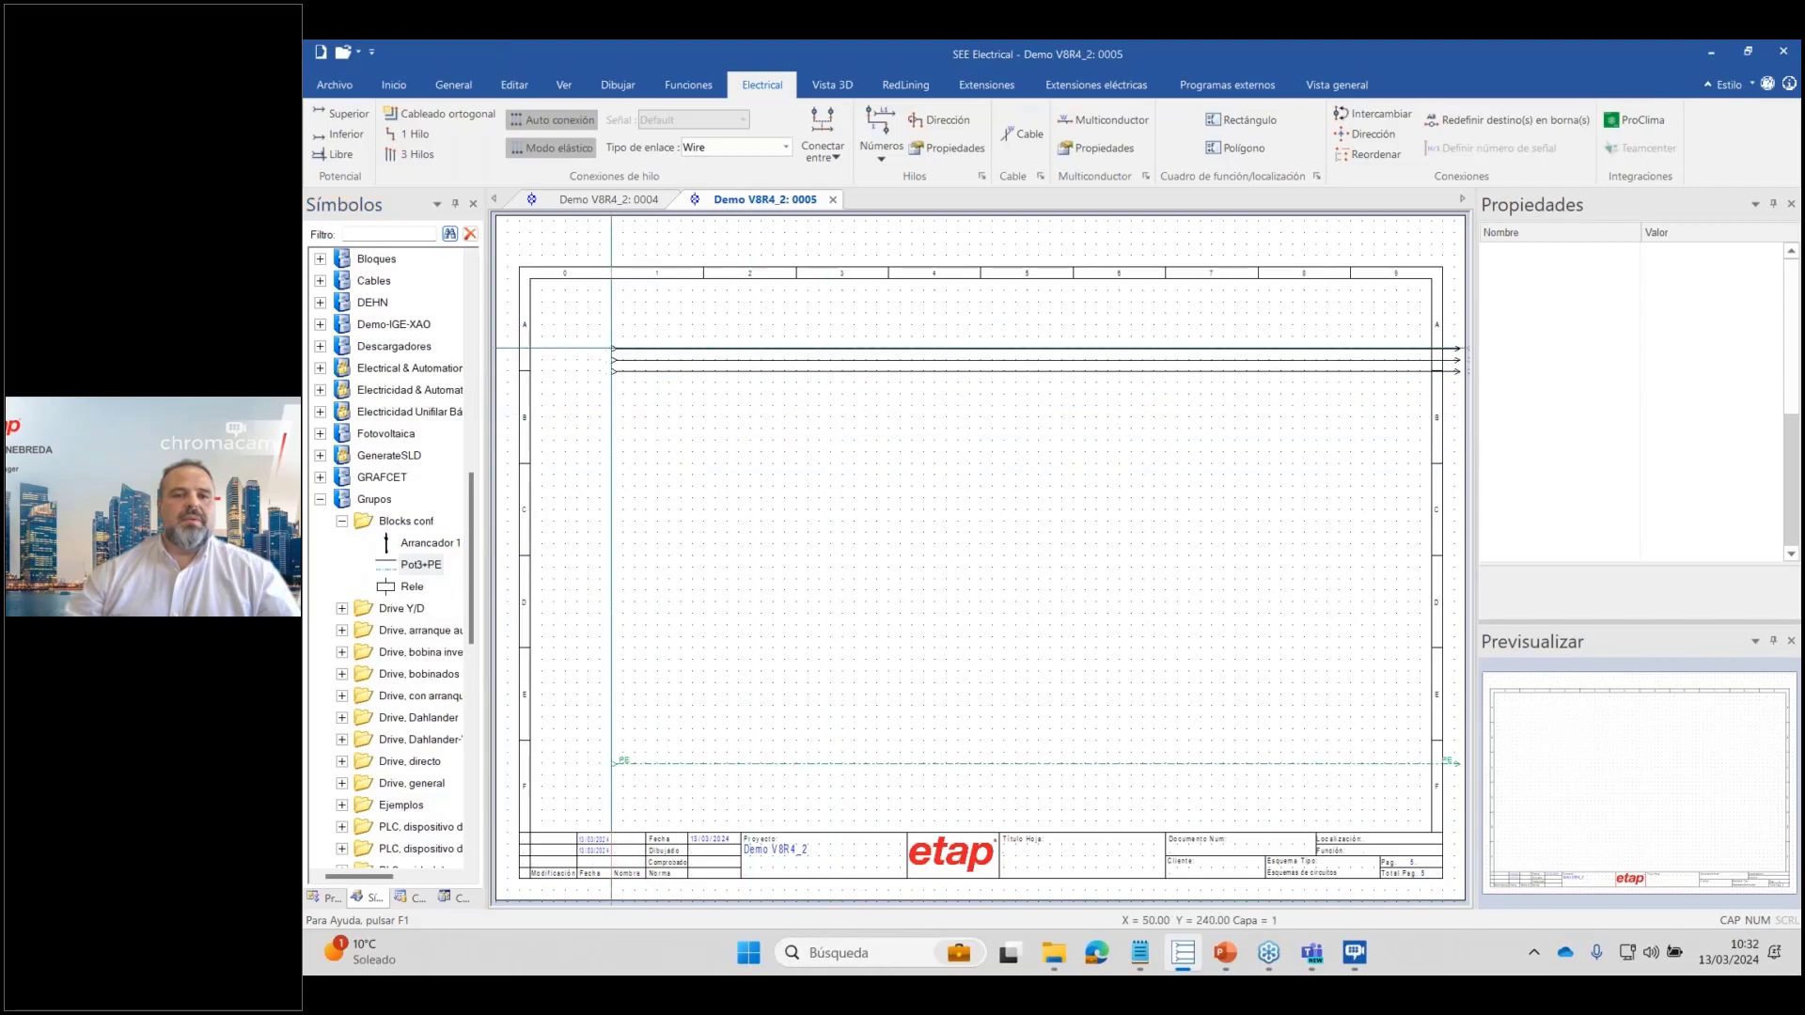
# Place the block of three potentials plus PE on page 0005 at X 25, Y 260 and accept its connections.
pyautogui.click(565, 302)
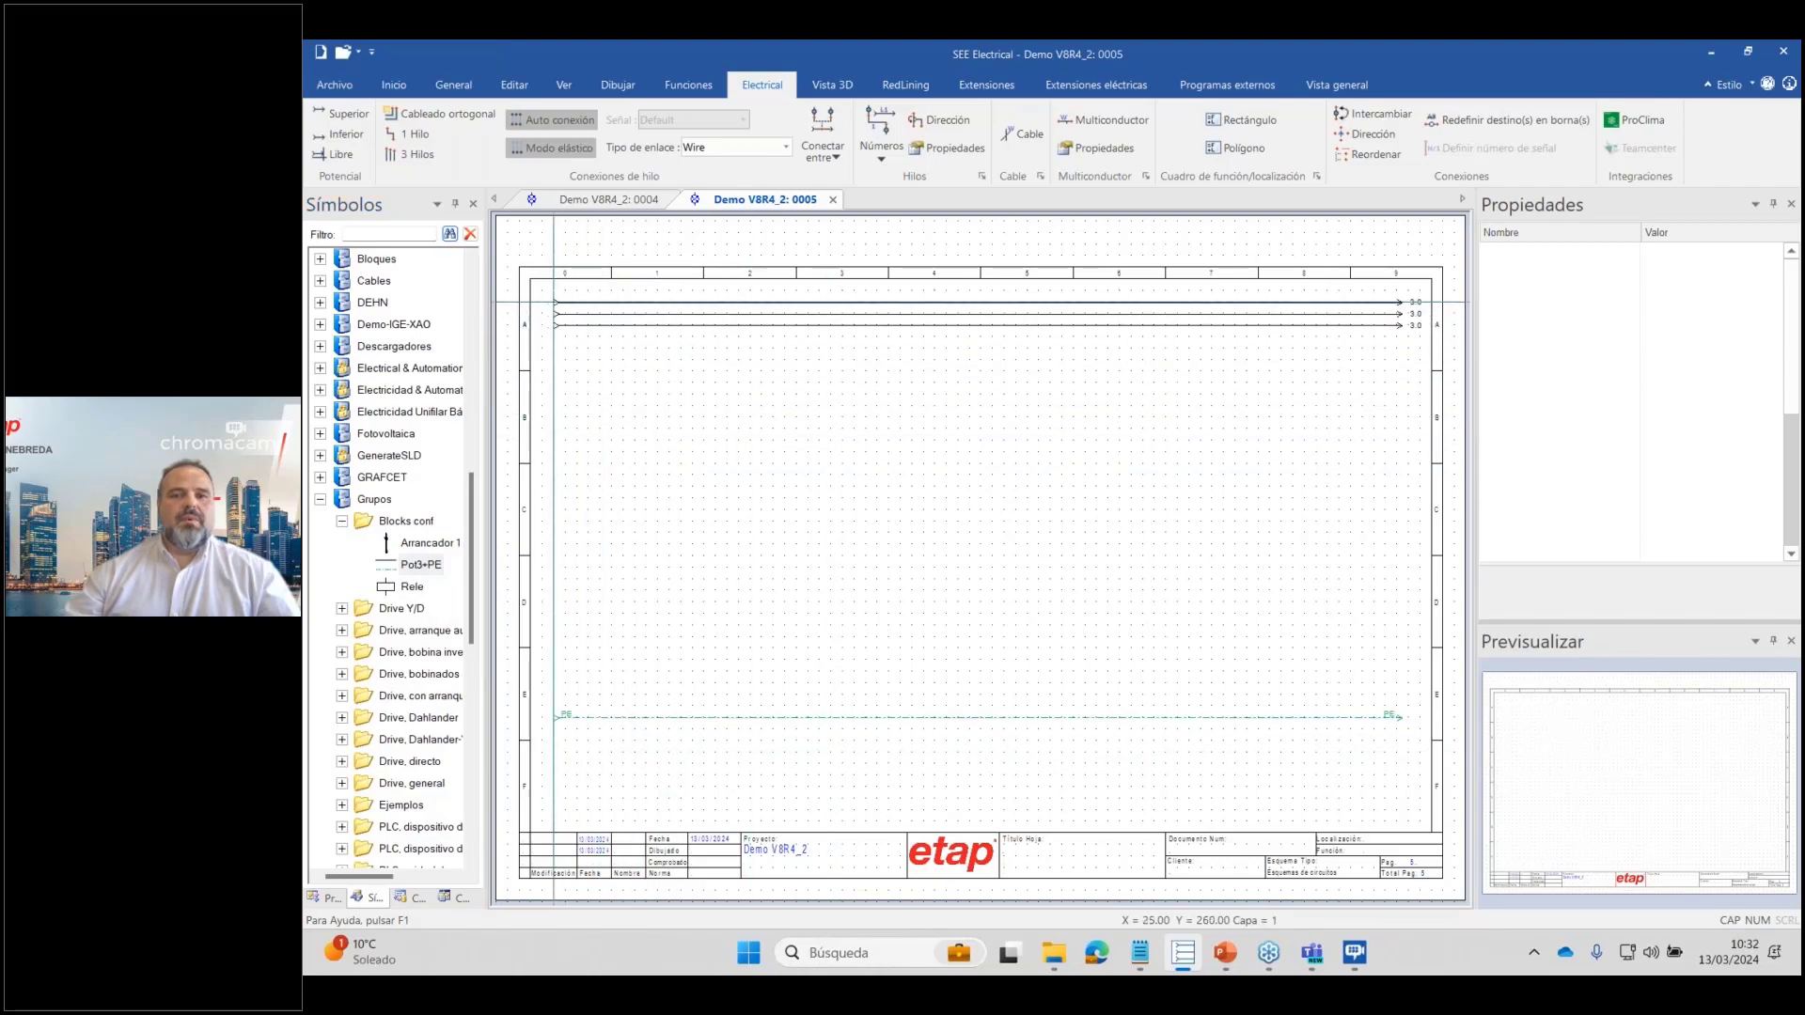
pyautogui.press('Return')
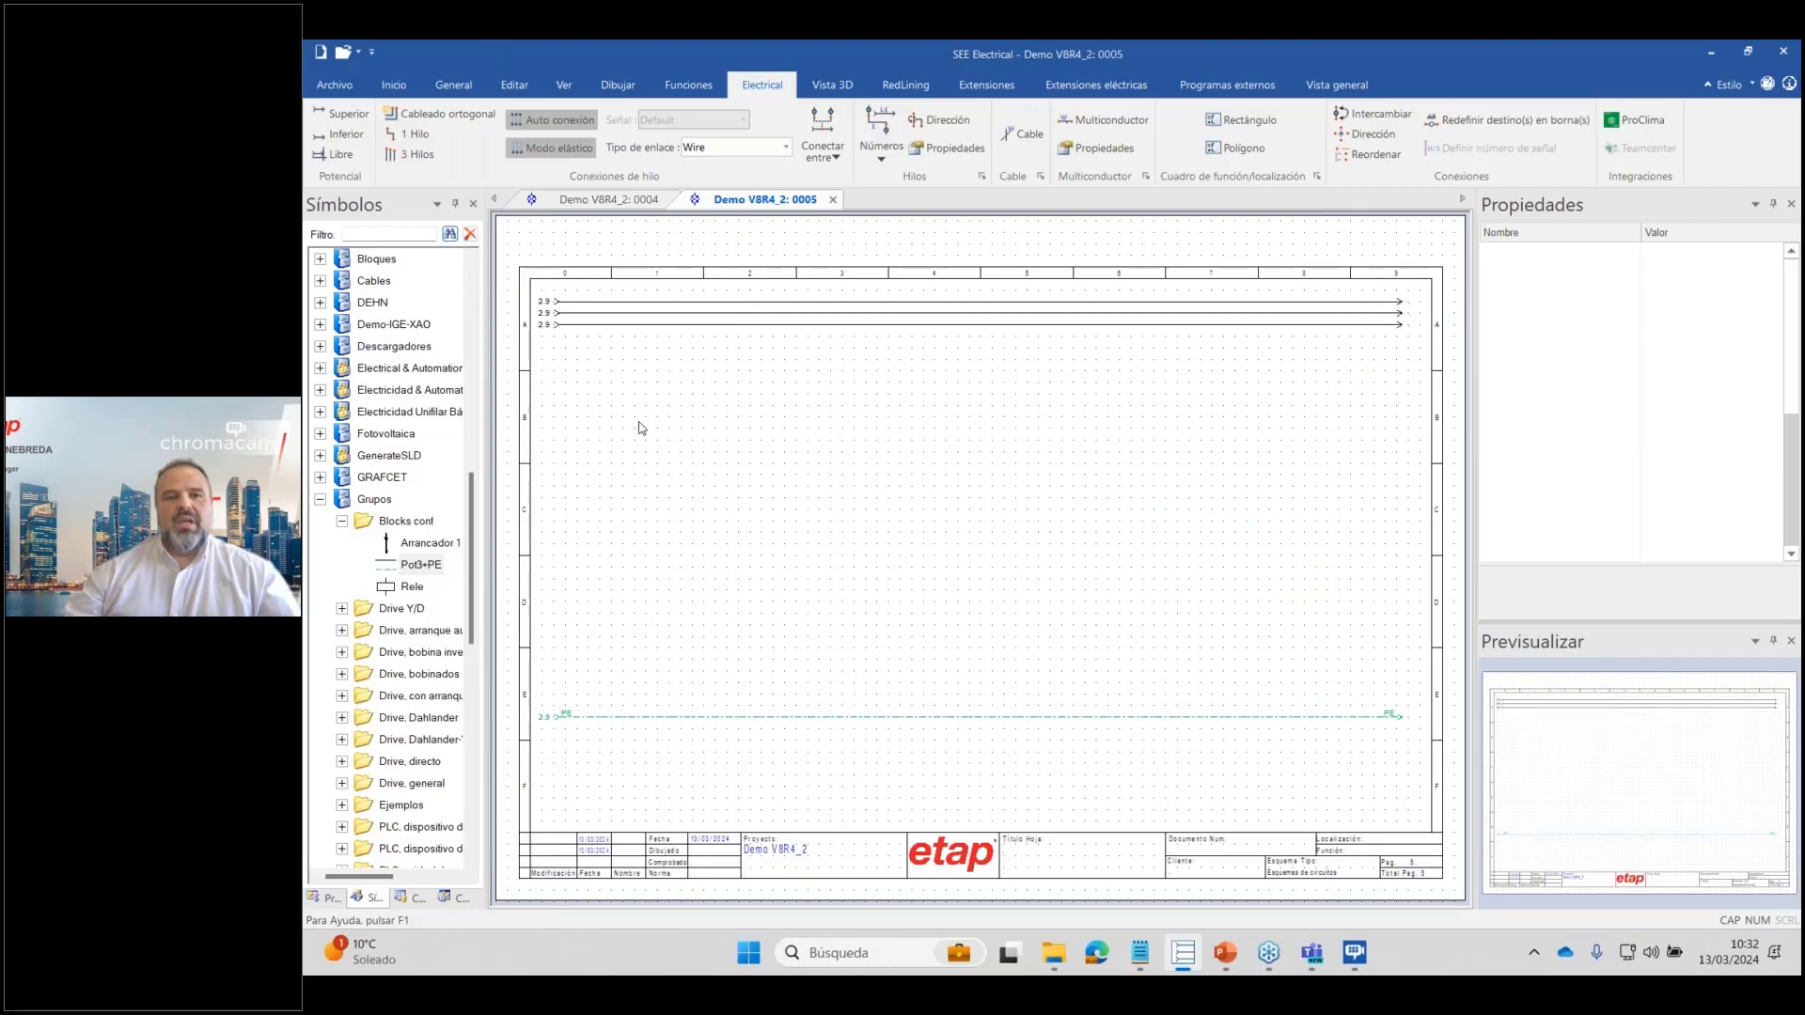
# Insert the favourite motor circuit breaker at X 90, Y 235 and accept its connections to the three potentials.
pyautogui.moveTo(477, 624); pyautogui.dragTo(478, 415)
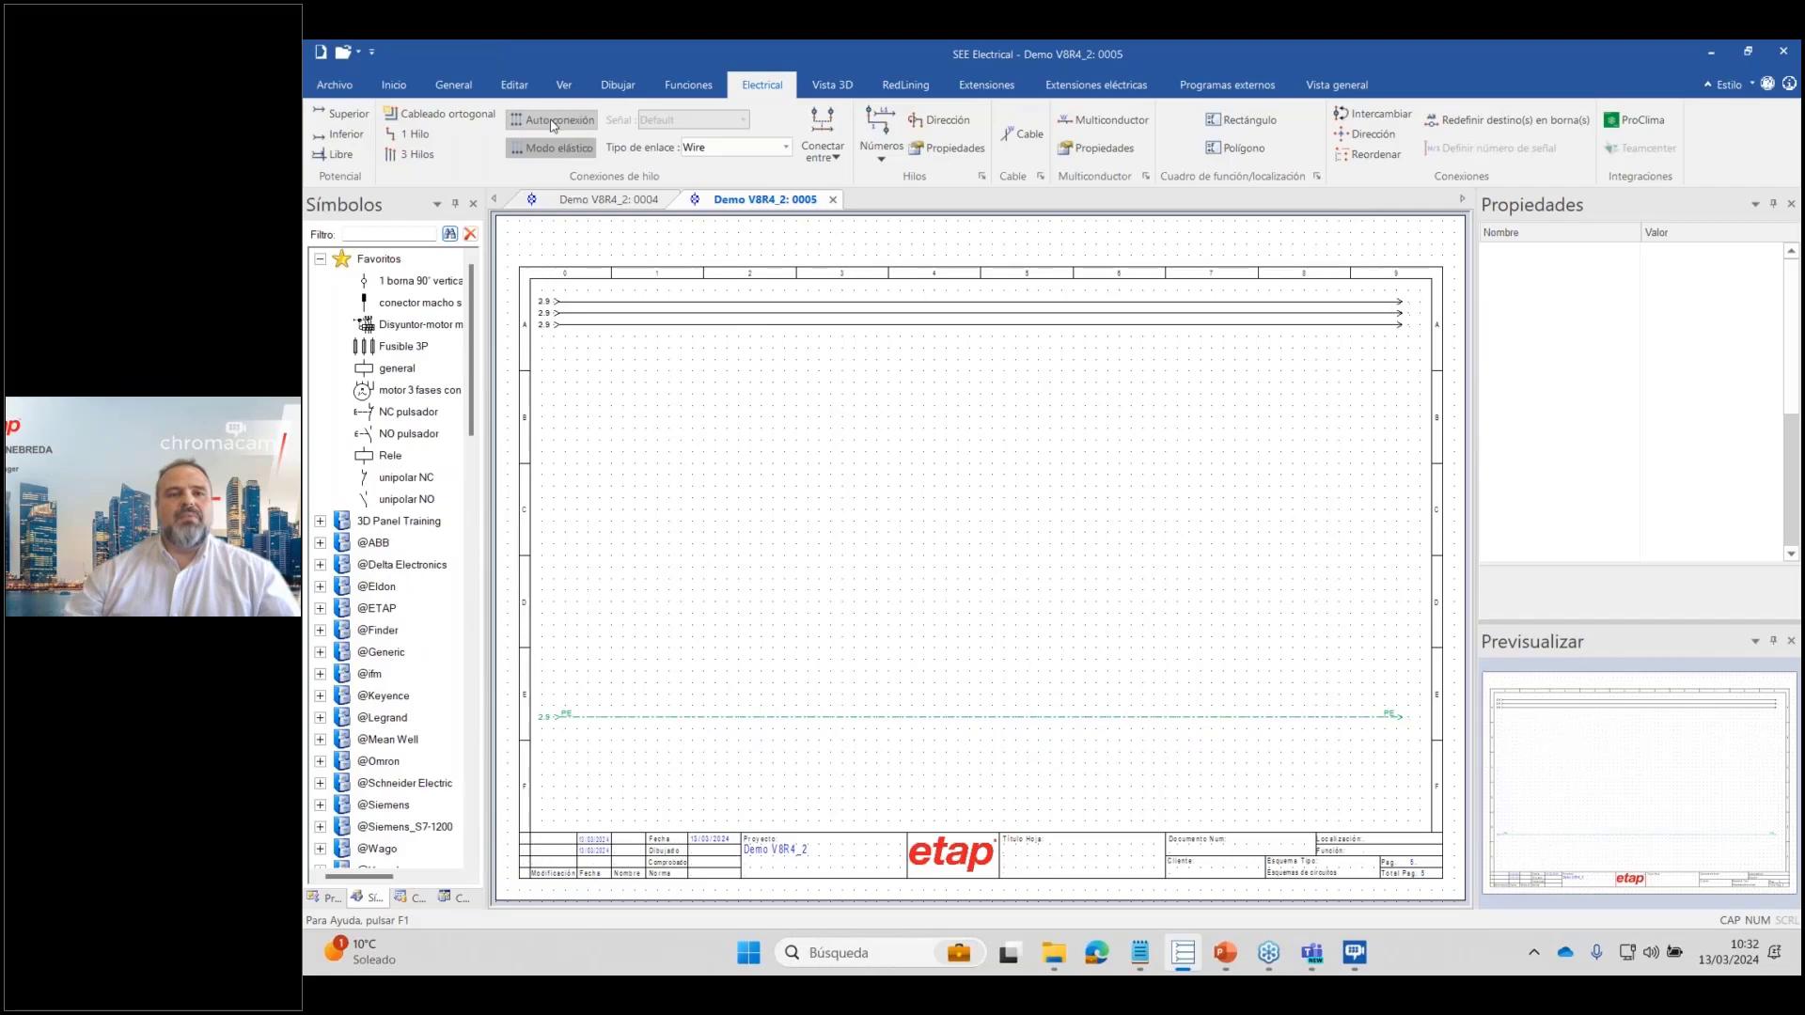
pyautogui.click(418, 325)
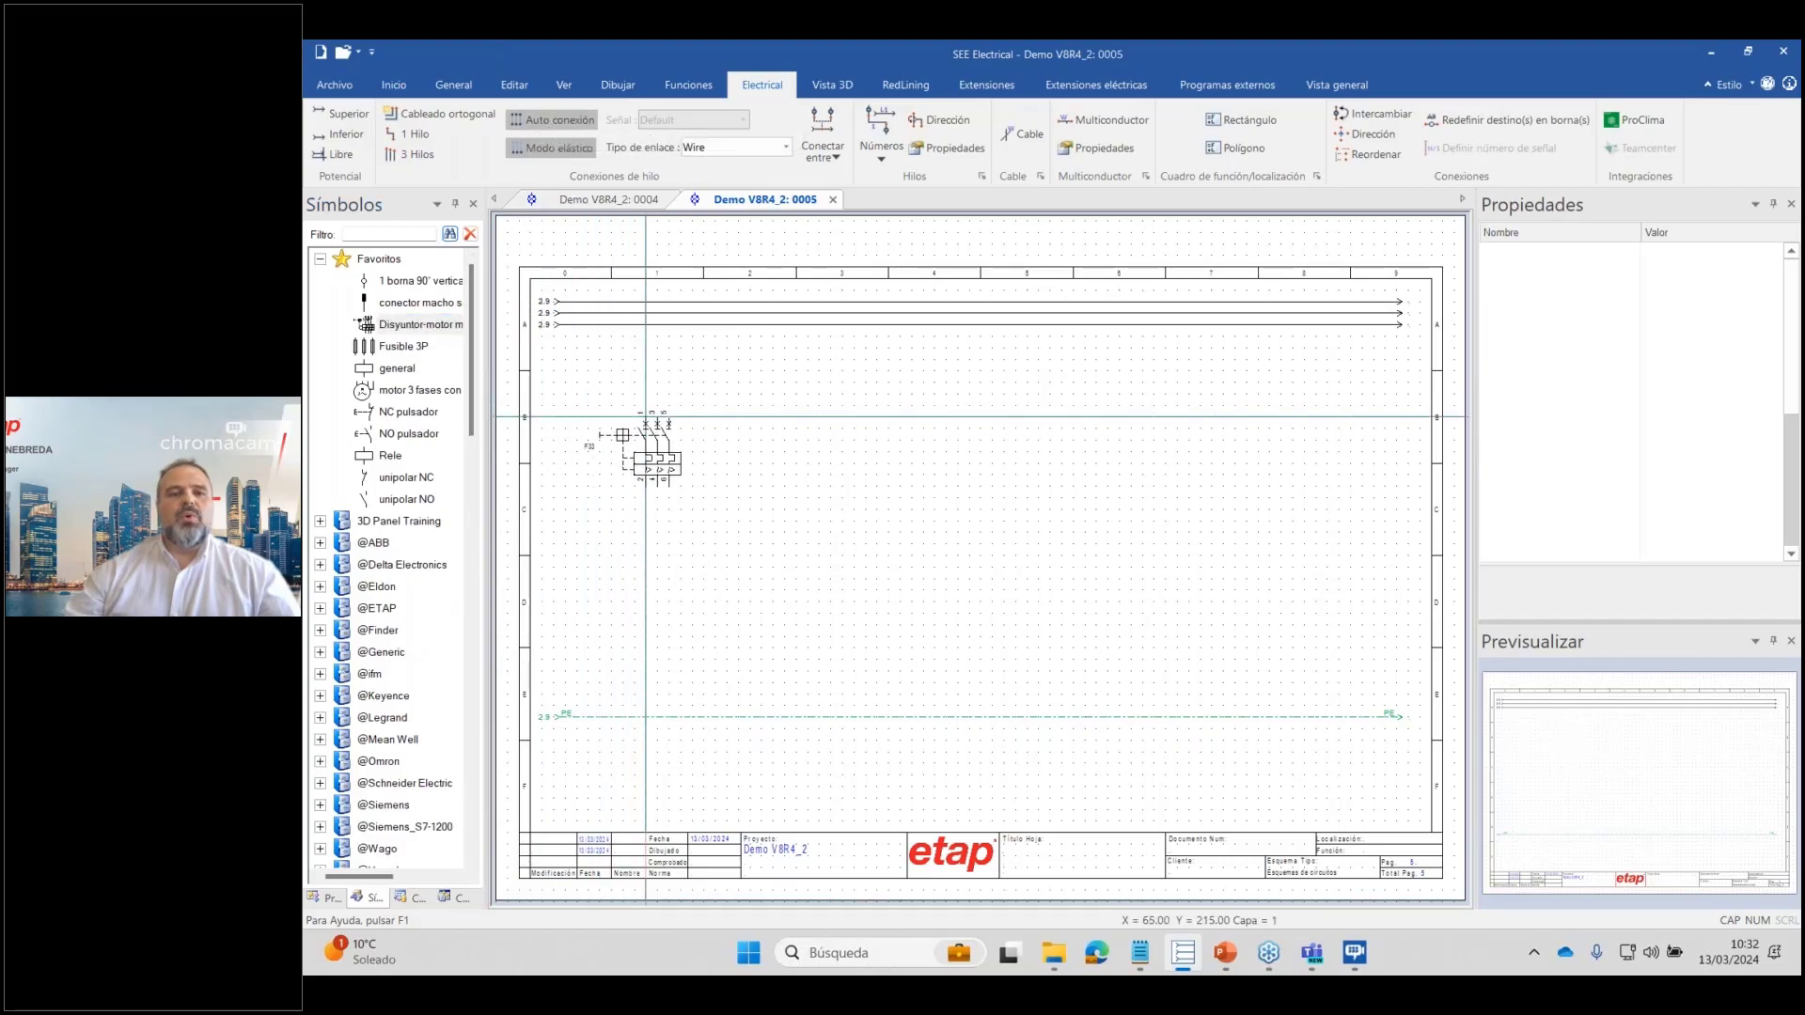
pyautogui.scroll(3, 635, 428)
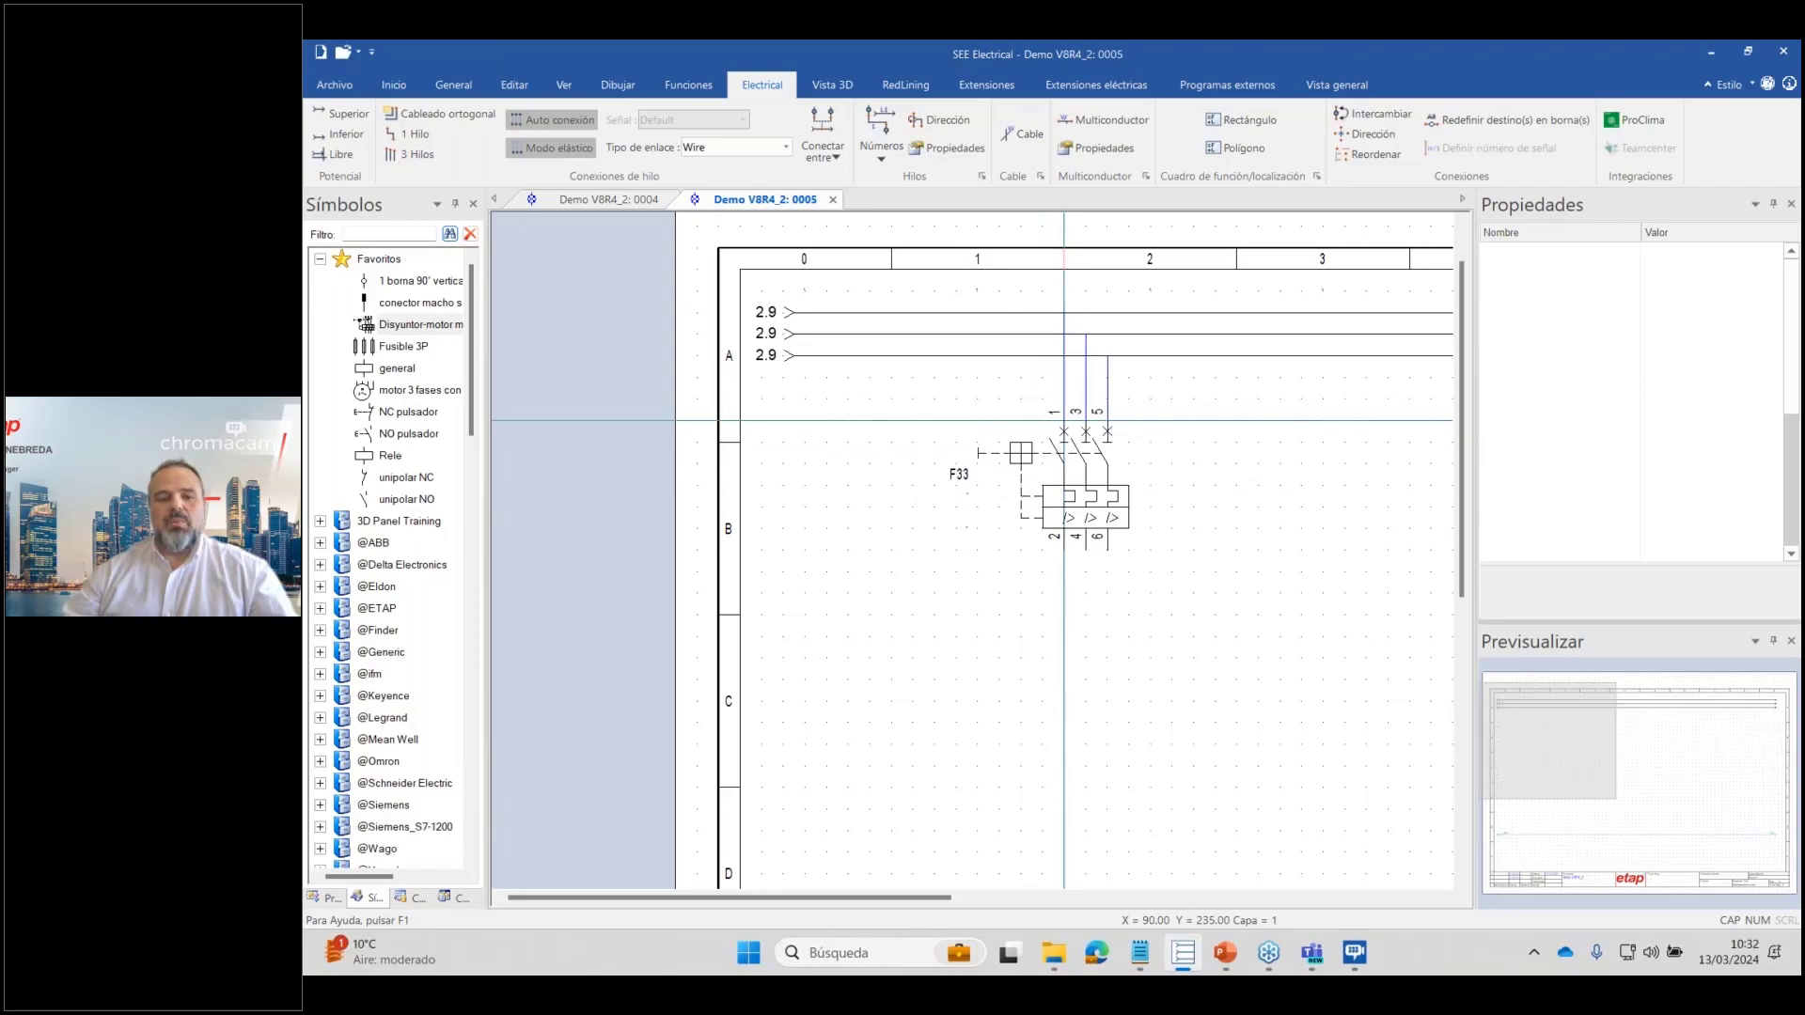
pyautogui.click(1063, 420)
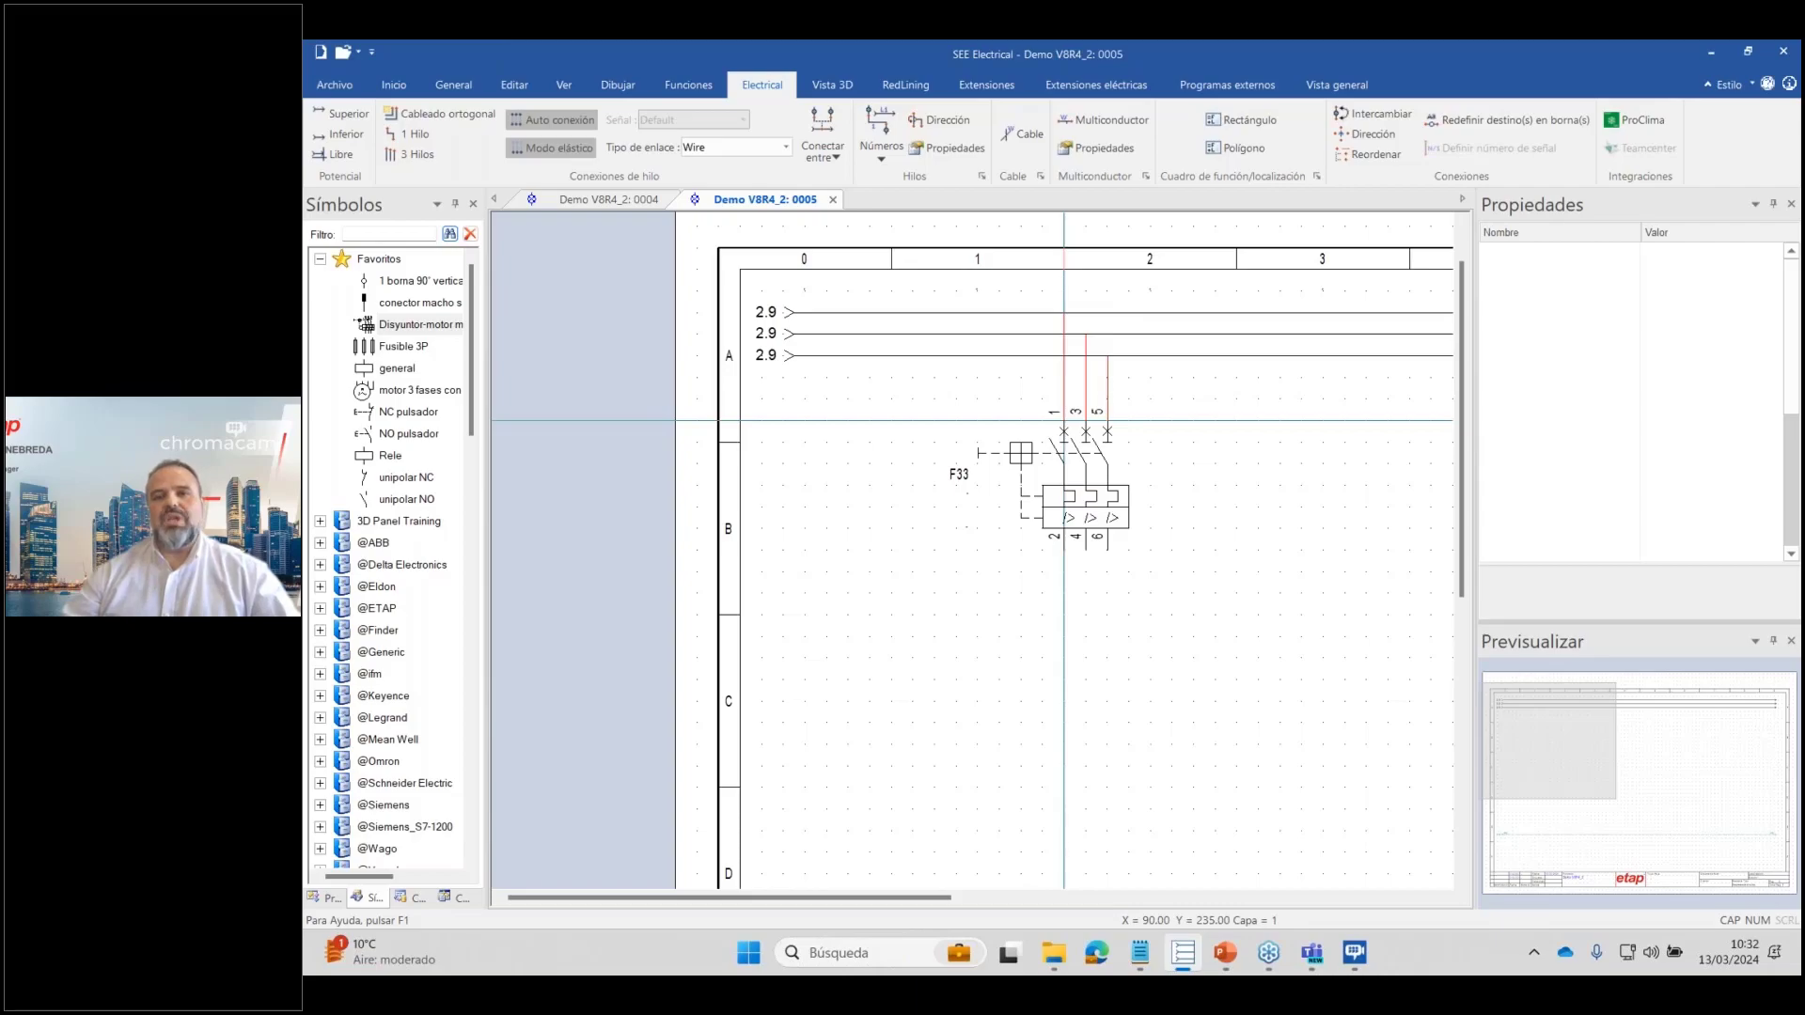
pyautogui.click(1063, 420)
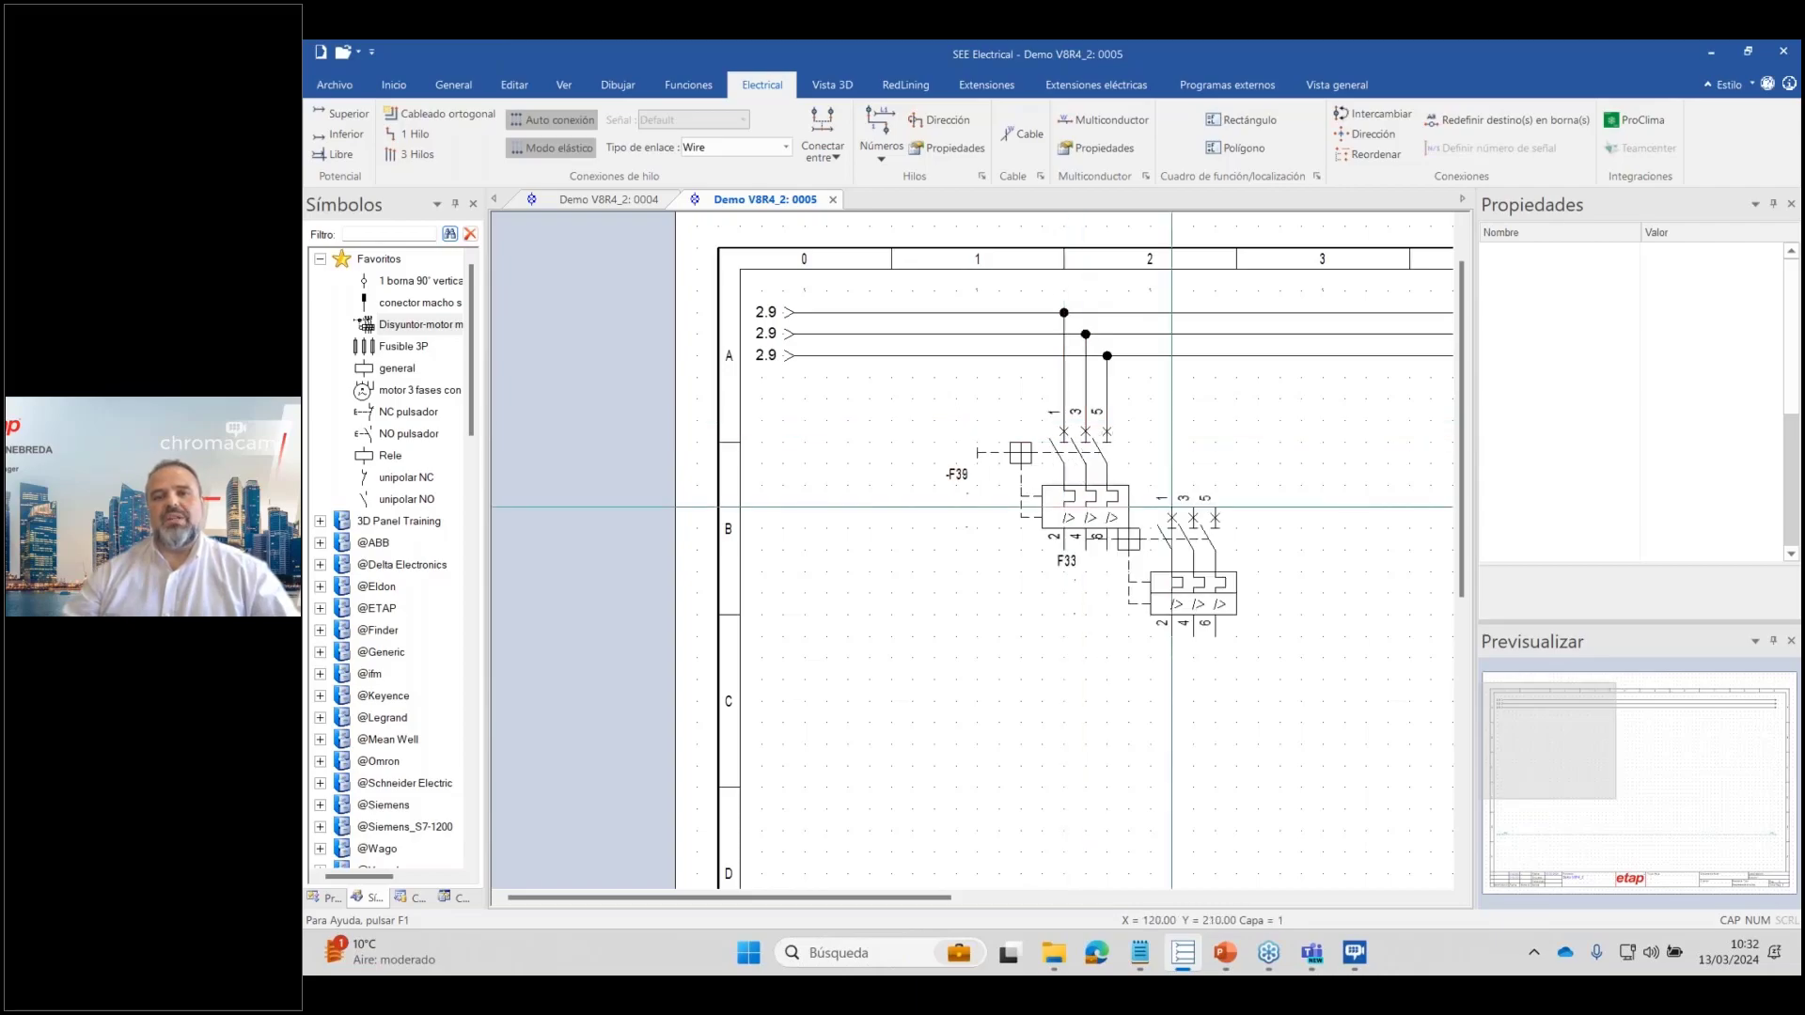
# Place a second motor circuit breaker at X 140 with reversed phase connections and move it level with the first at Y 235.
pyautogui.click(1280, 399)
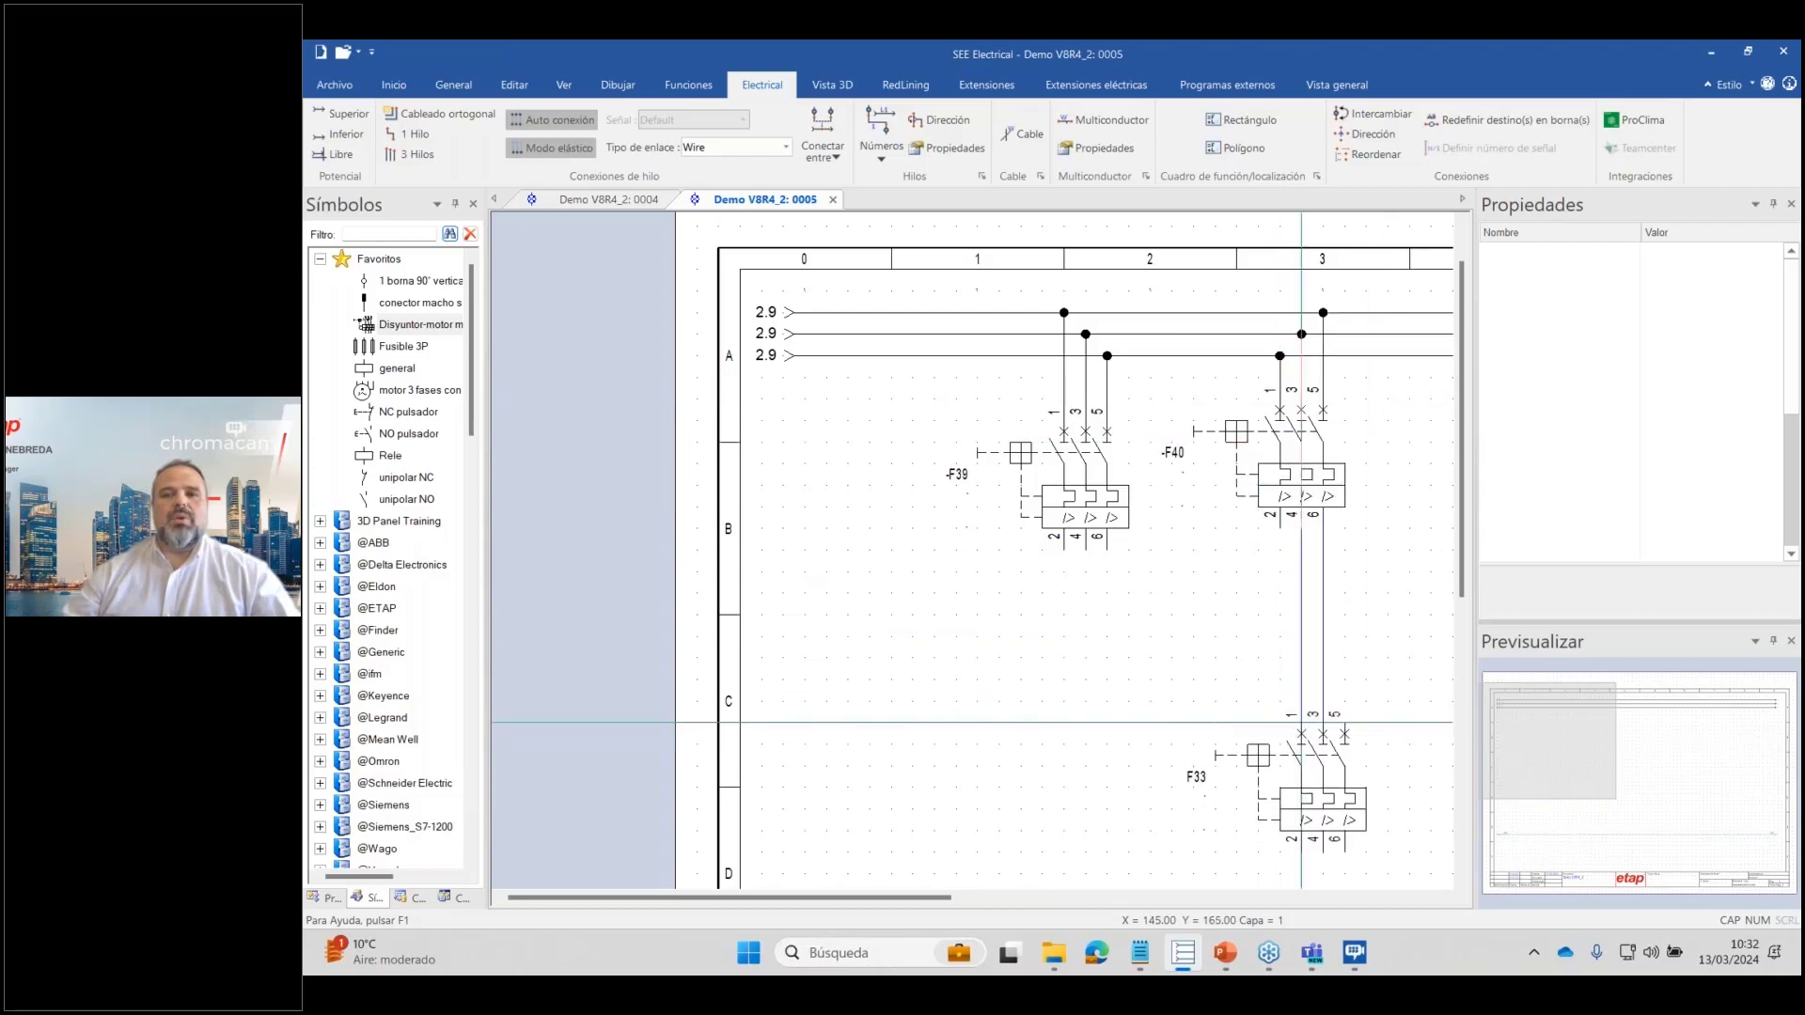
pyautogui.press('Escape')
pyautogui.click(1327, 484)
pyautogui.moveTo(1308, 485); pyautogui.dragTo(1307, 506)
pyautogui.click(1213, 623)
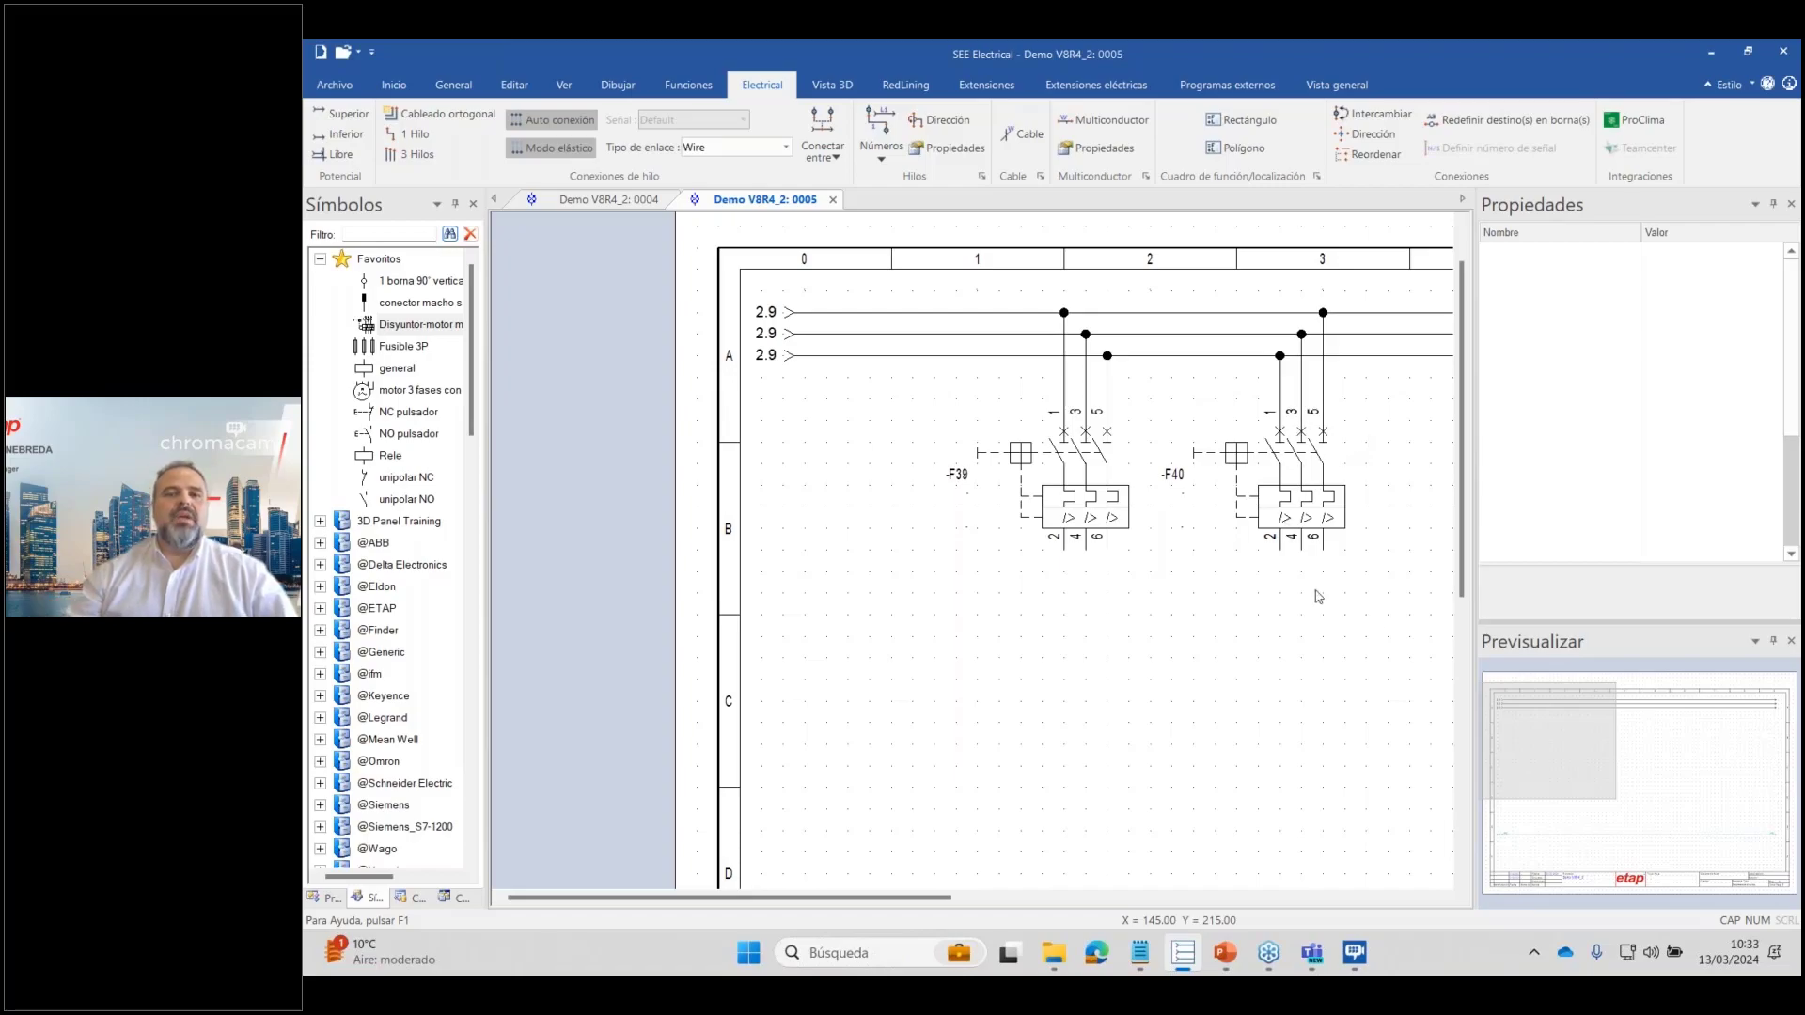
pyautogui.moveTo(946, 903); pyautogui.dragTo(1023, 899)
pyautogui.moveTo(1464, 576); pyautogui.dragTo(1432, 605)
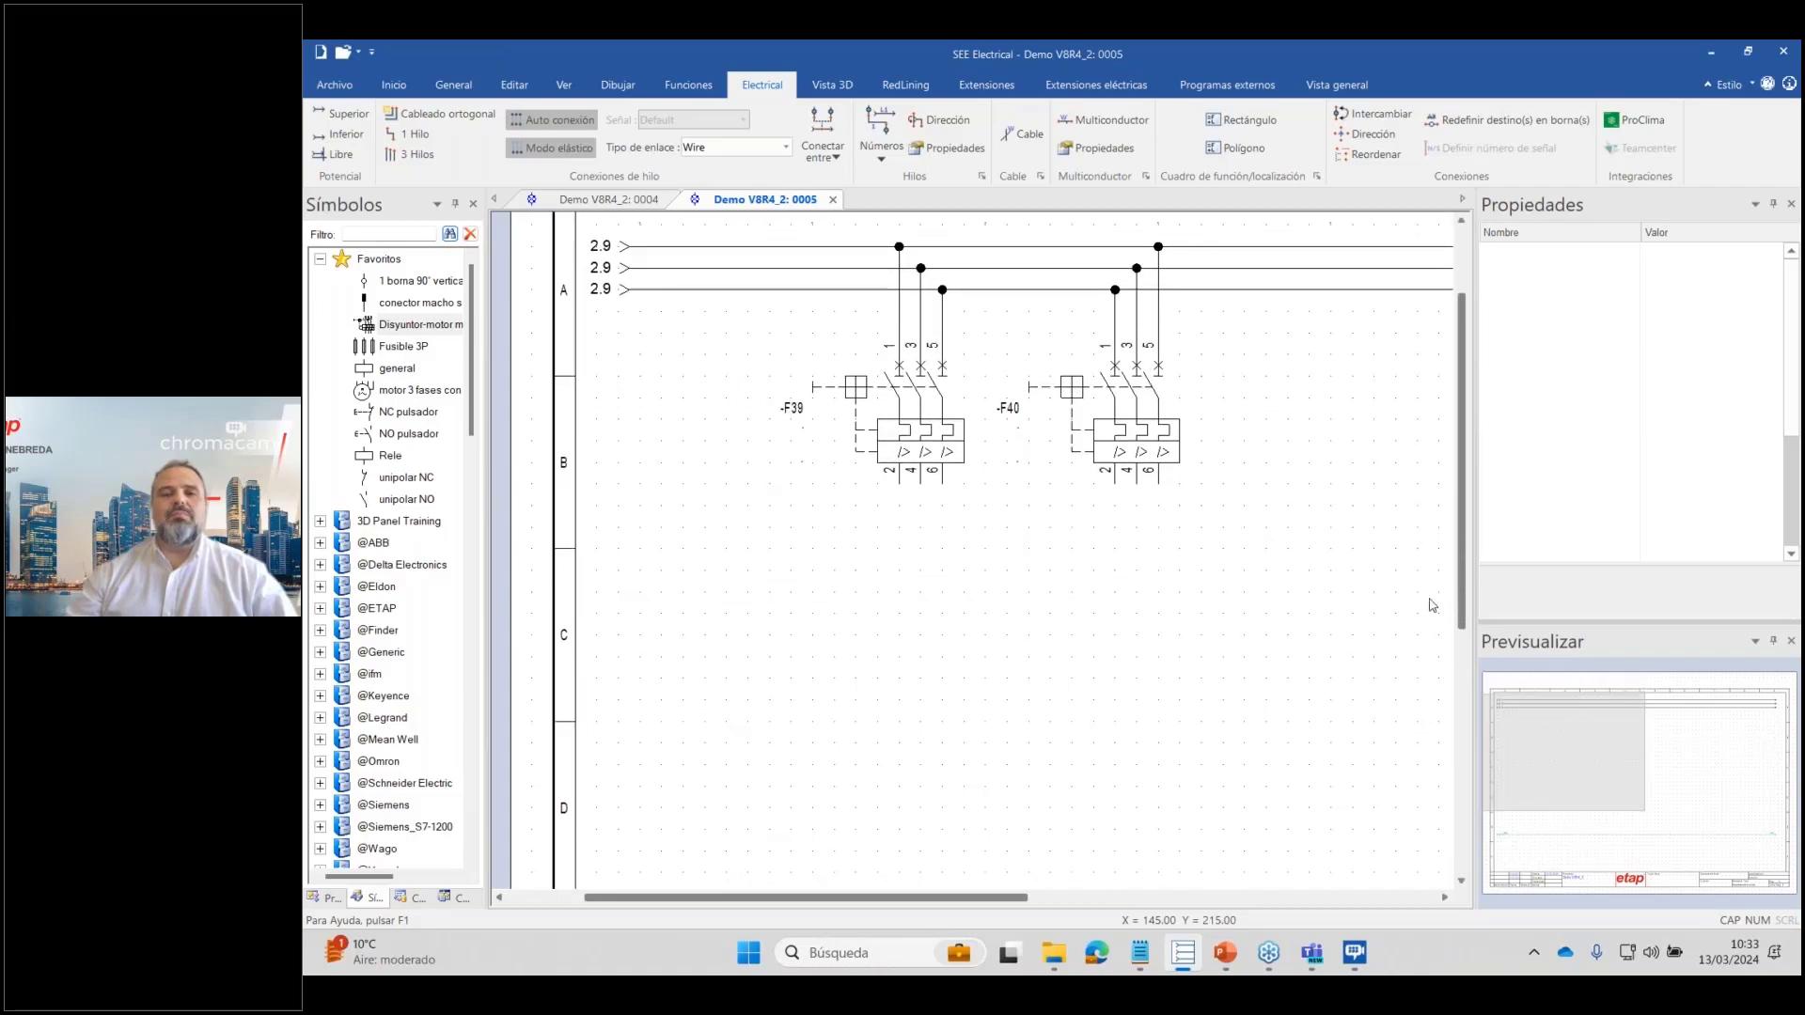
pyautogui.click(472, 125)
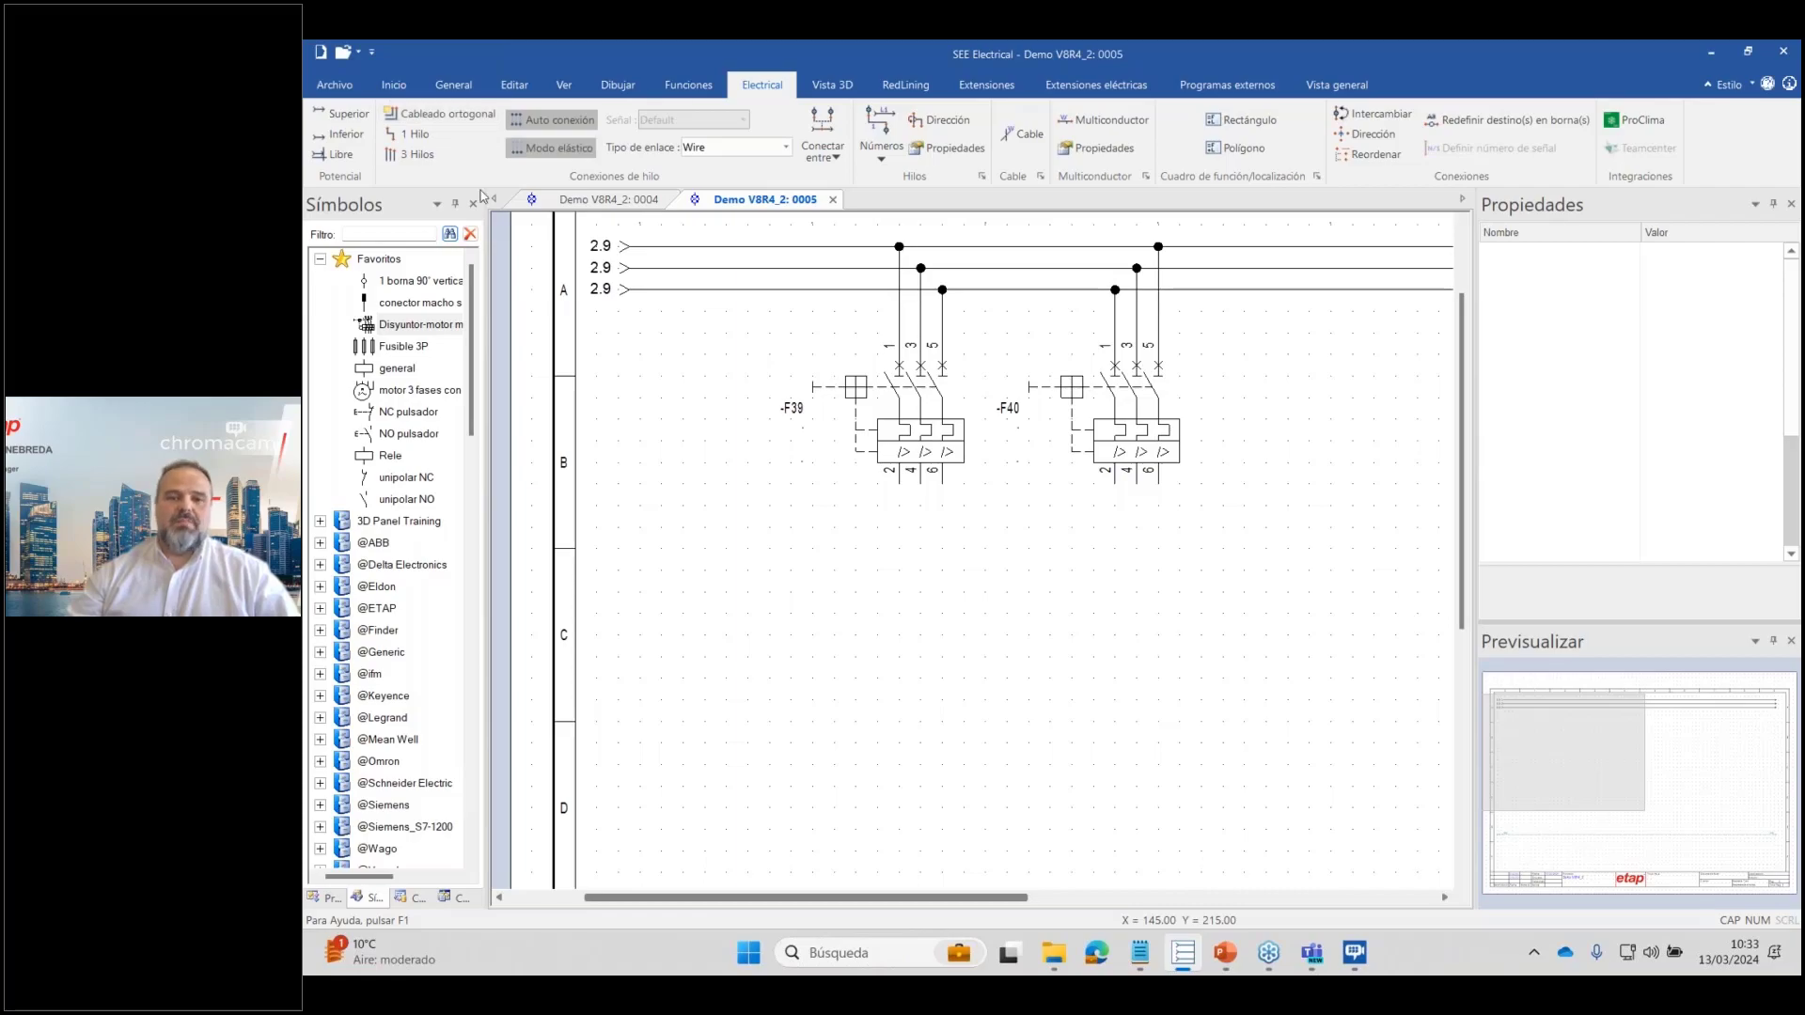
pyautogui.click(900, 484)
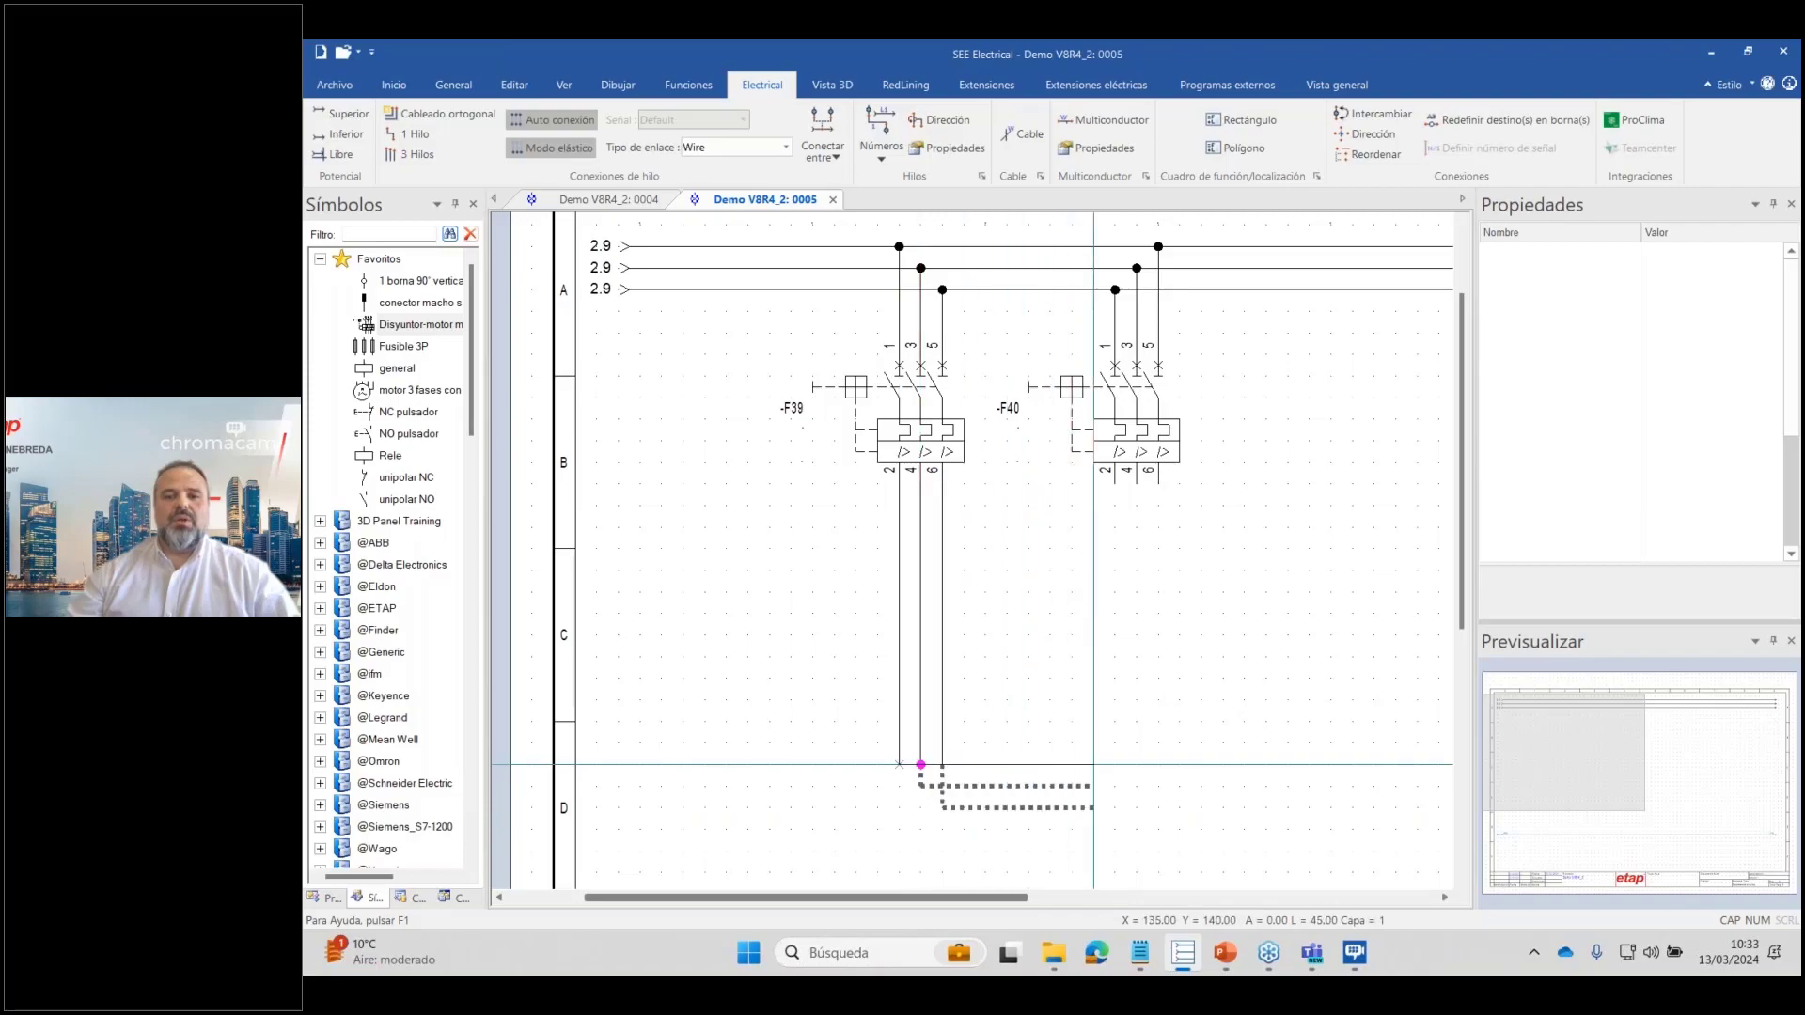
pyautogui.click(1180, 806)
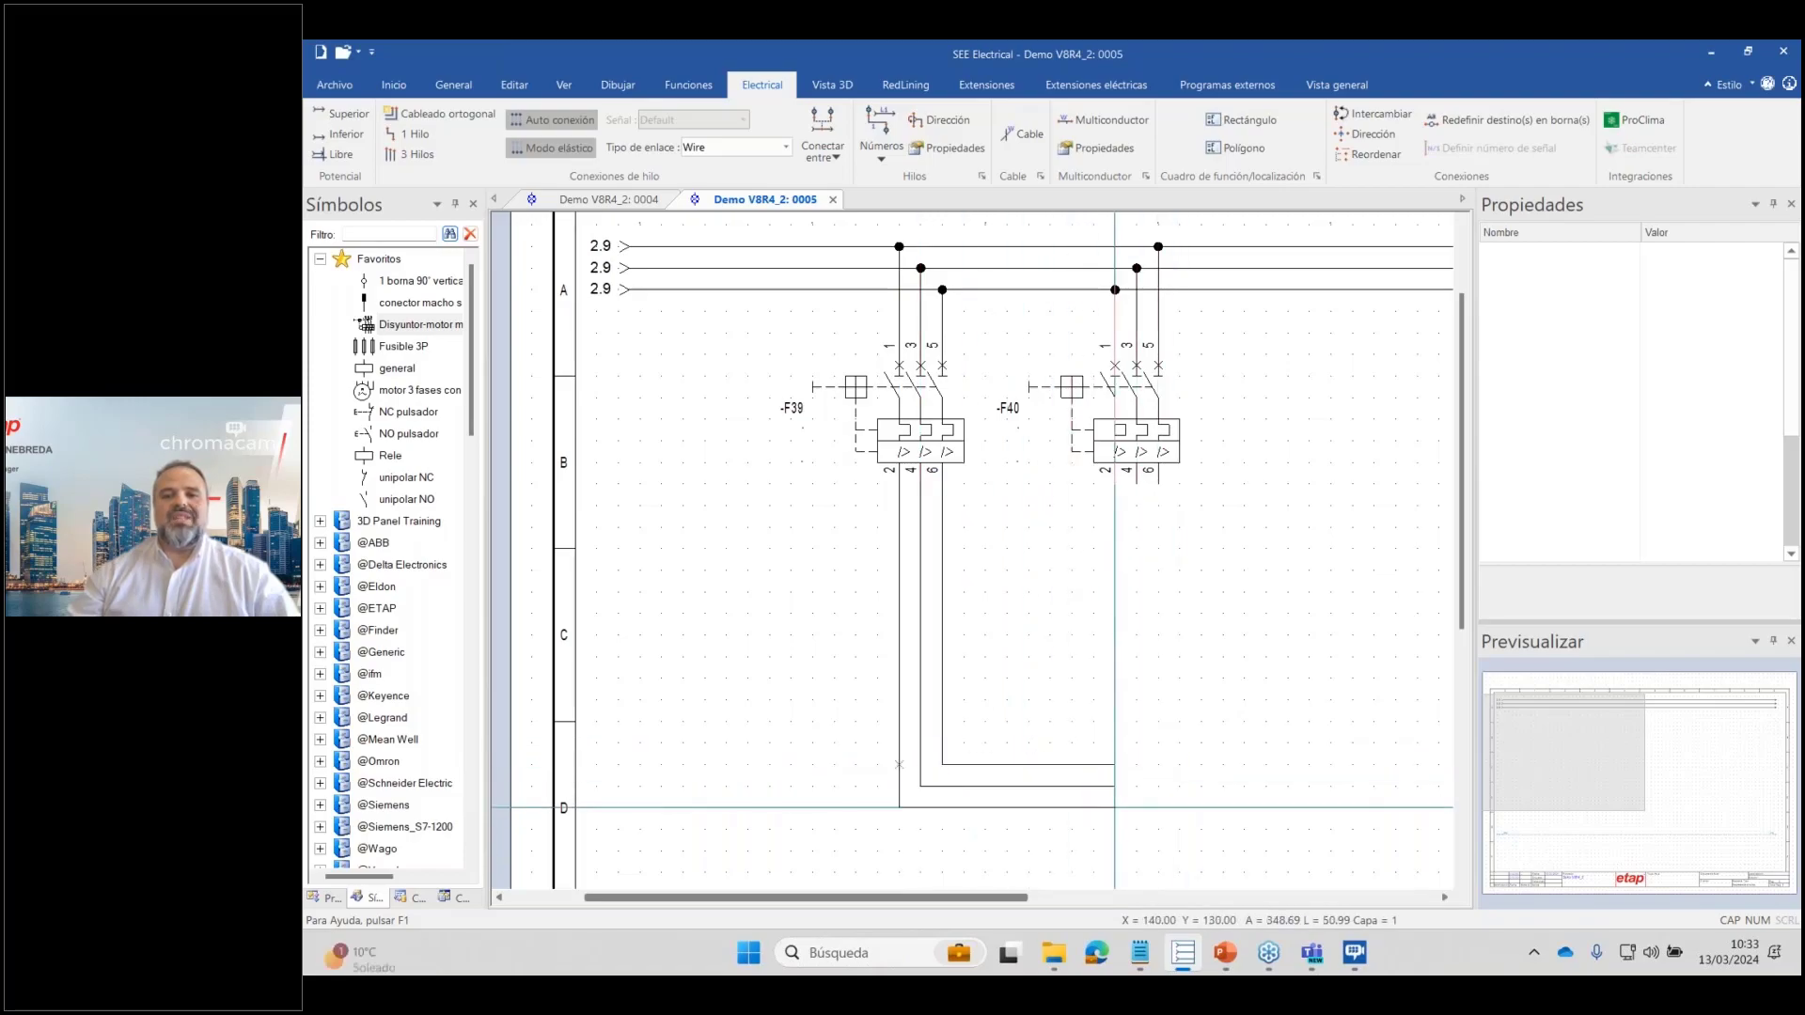
pyautogui.click(1158, 807)
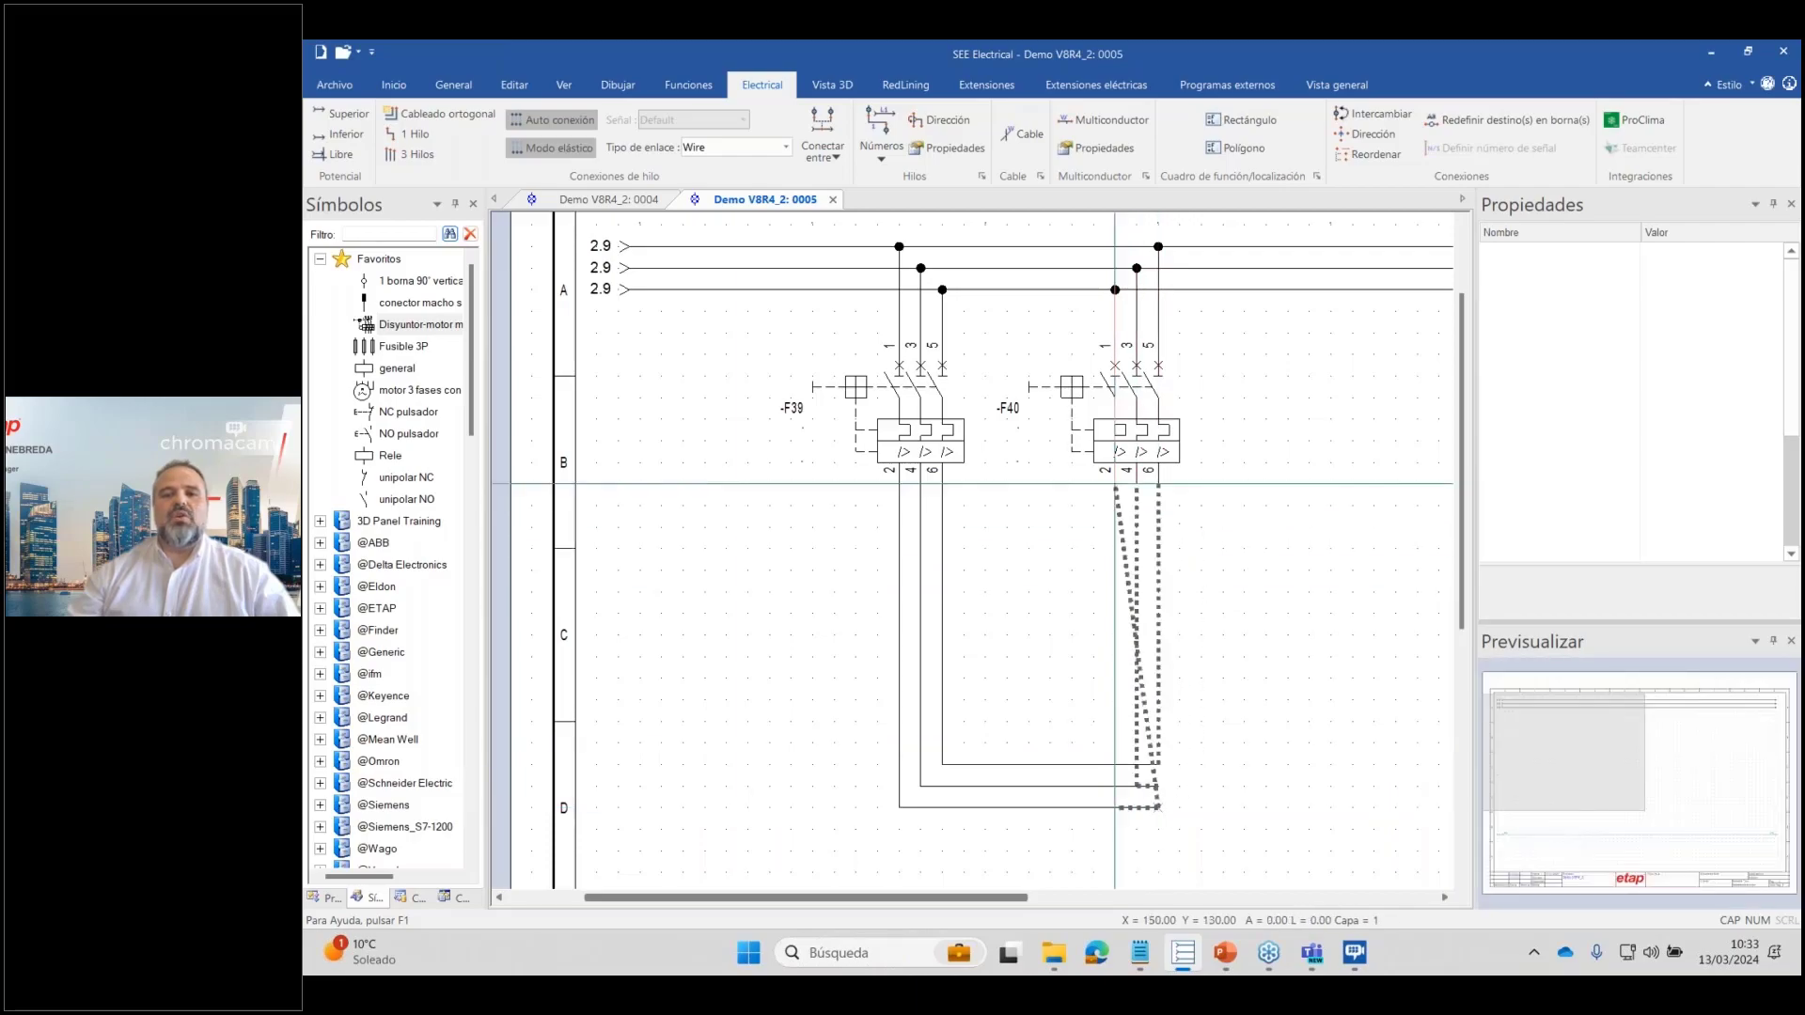
pyautogui.press('Escape')
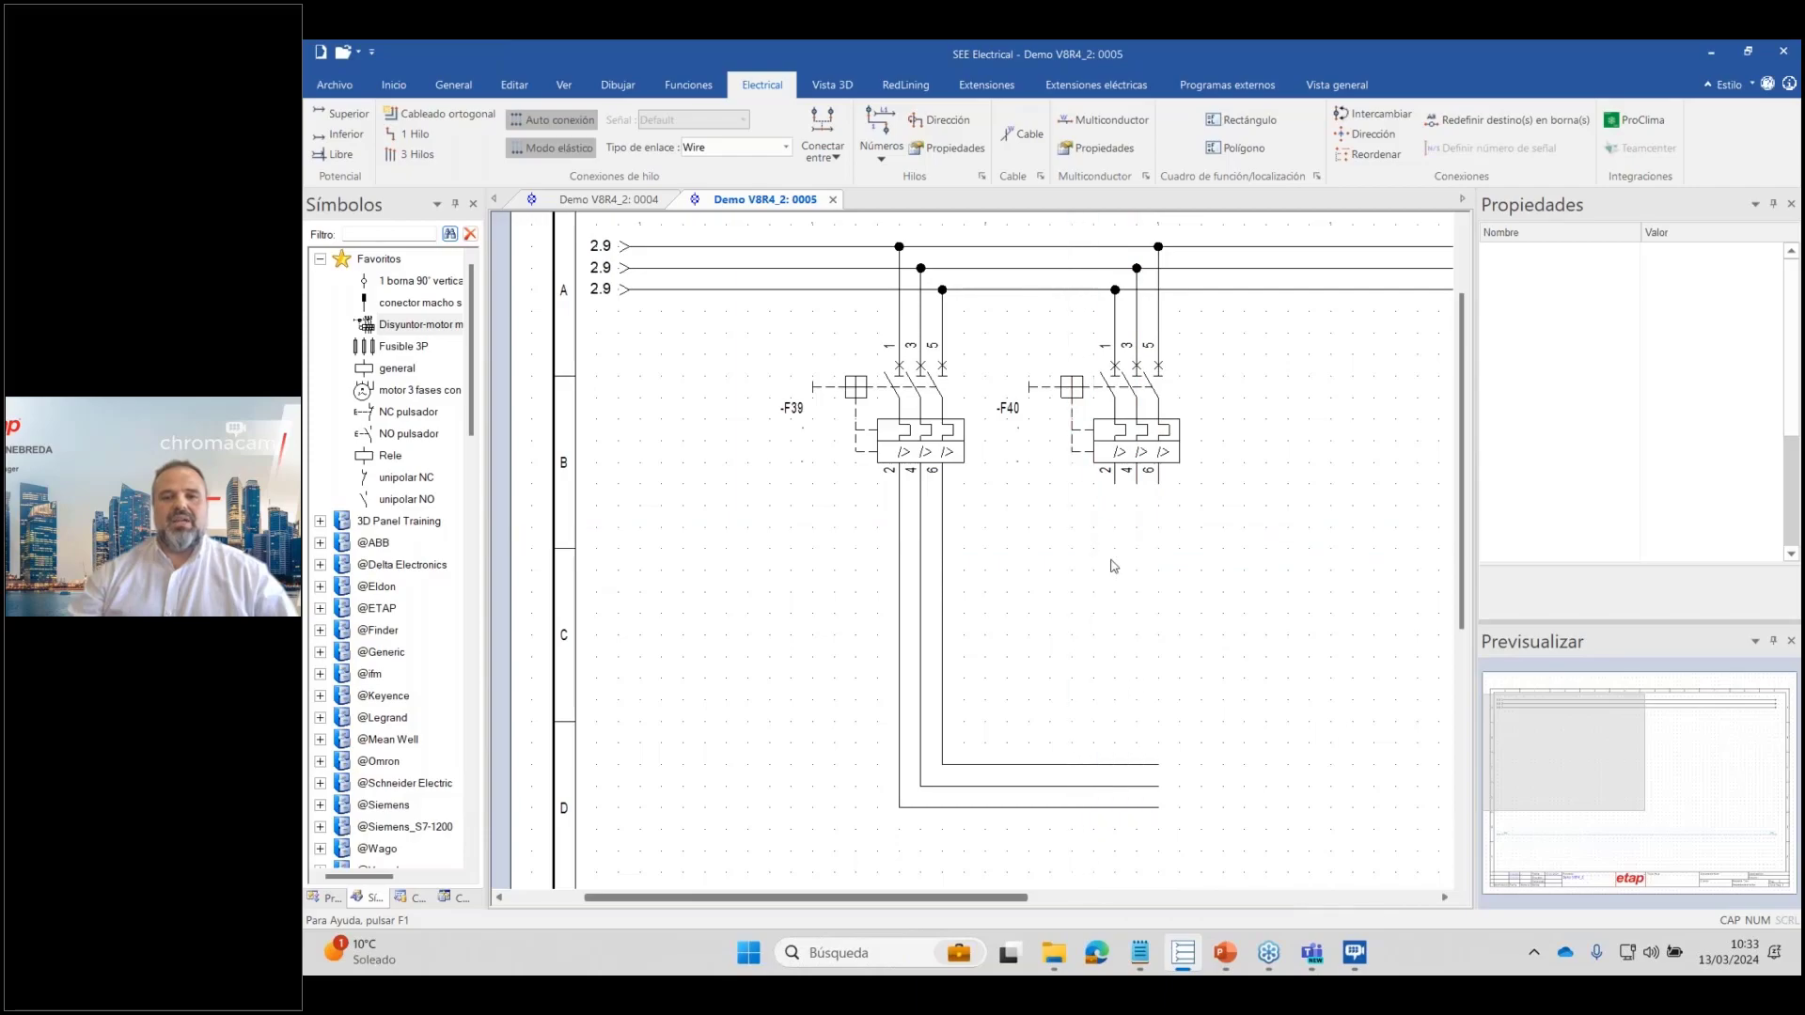
pyautogui.moveTo(1187, 851); pyautogui.dragTo(981, 733)
pyautogui.press('Delete')
# Connect -F39's lower terminals 2, 4 and 6 to -F40's terminals 6, 4 and 2 with U-shaped orthogonal wiring turning at X 140, Y 130.
pyautogui.click(442, 114)
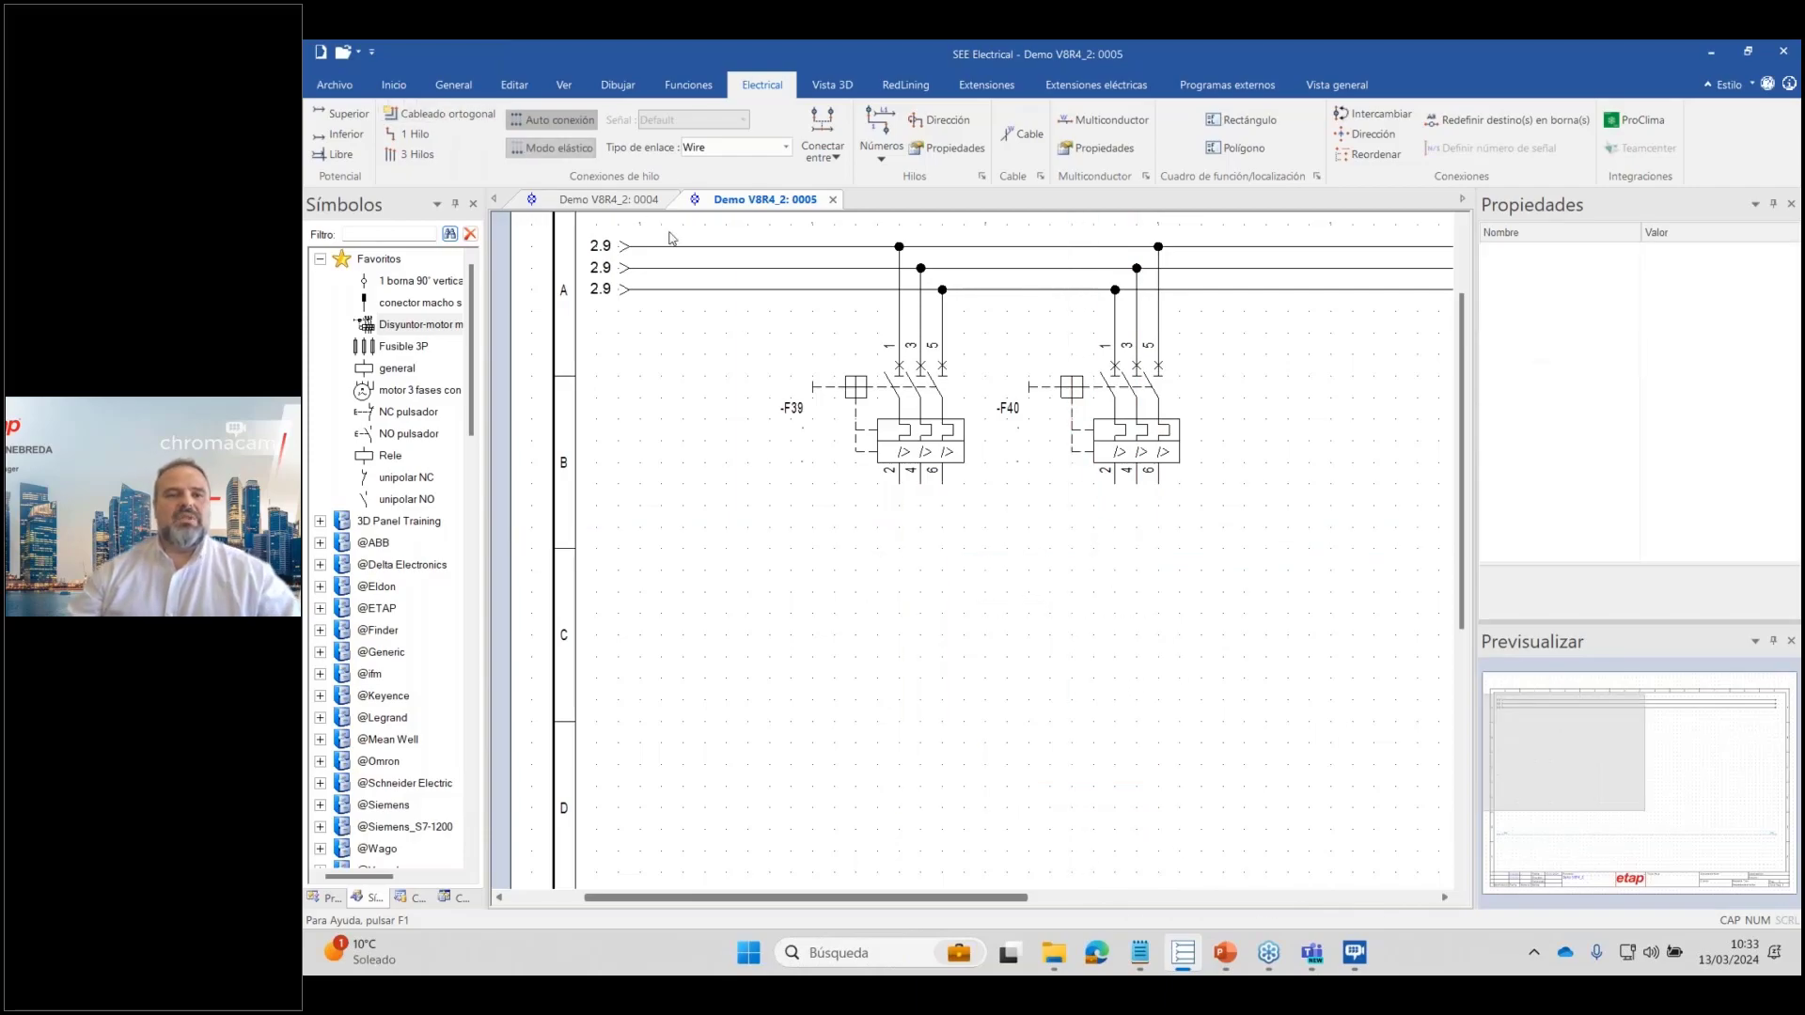
pyautogui.click(921, 481)
pyautogui.click(921, 764)
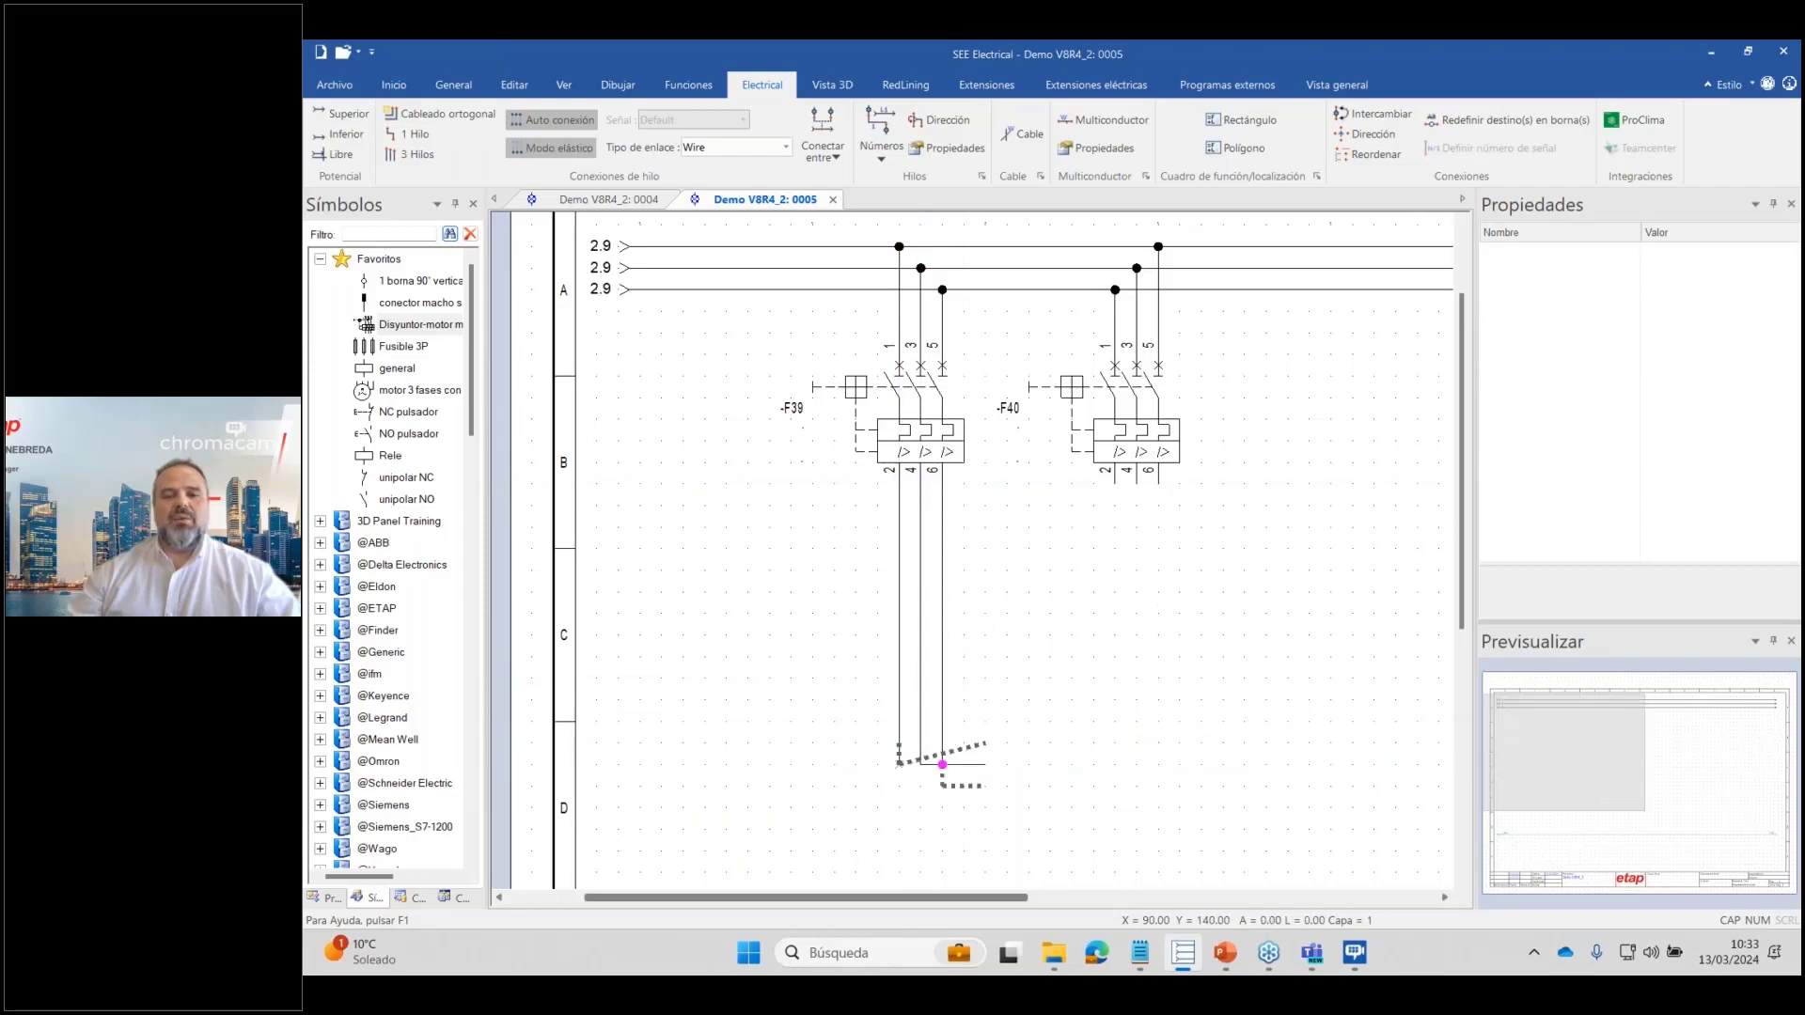
pyautogui.click(1113, 808)
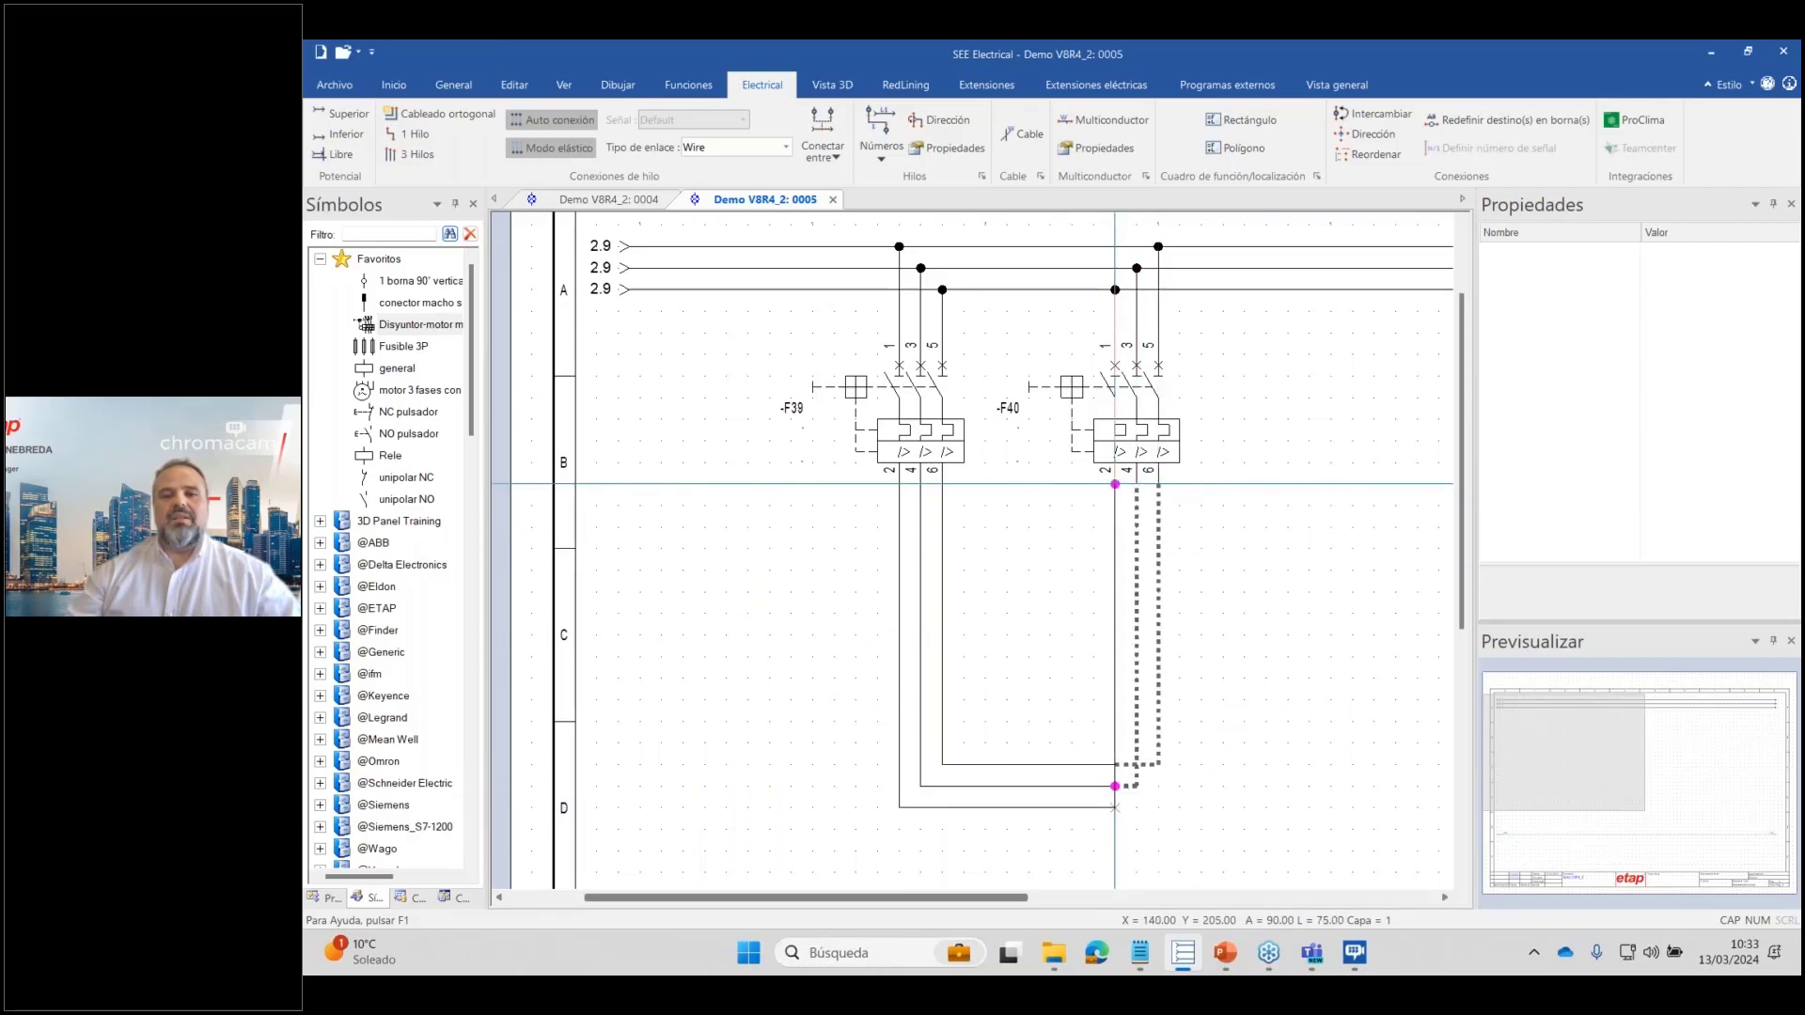
pyautogui.click(1159, 484)
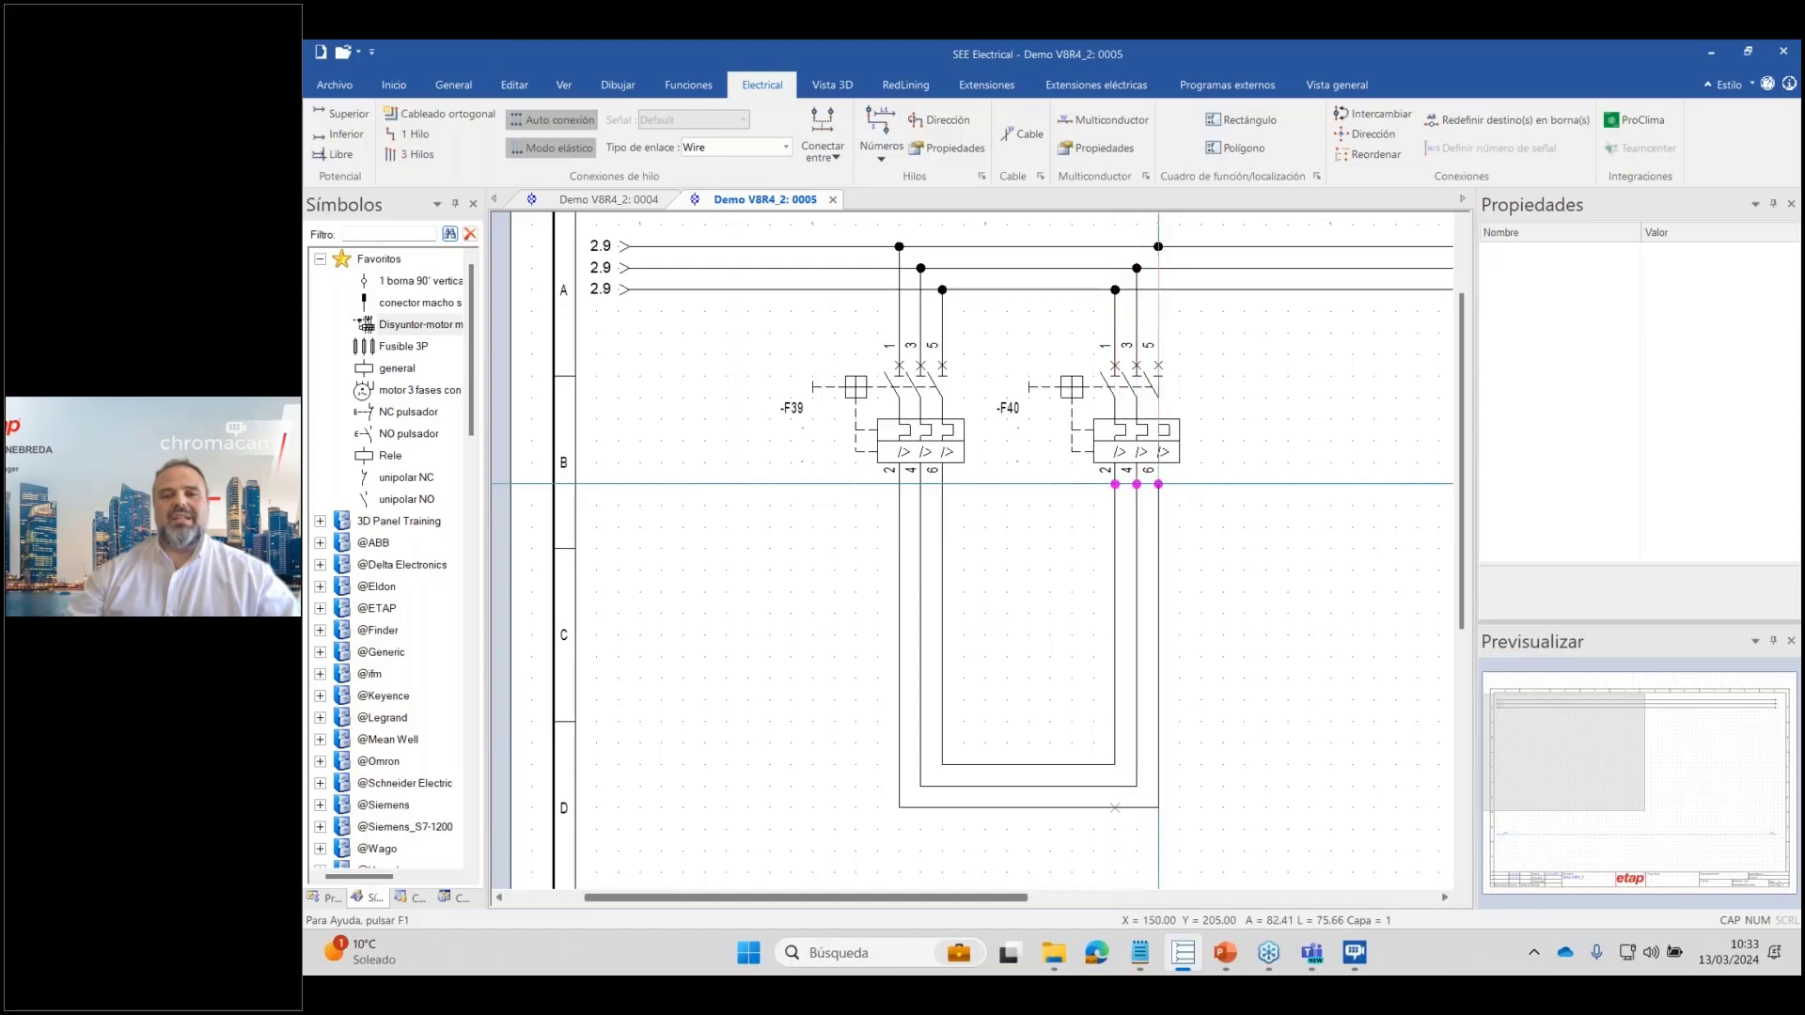
pyautogui.click(1115, 484)
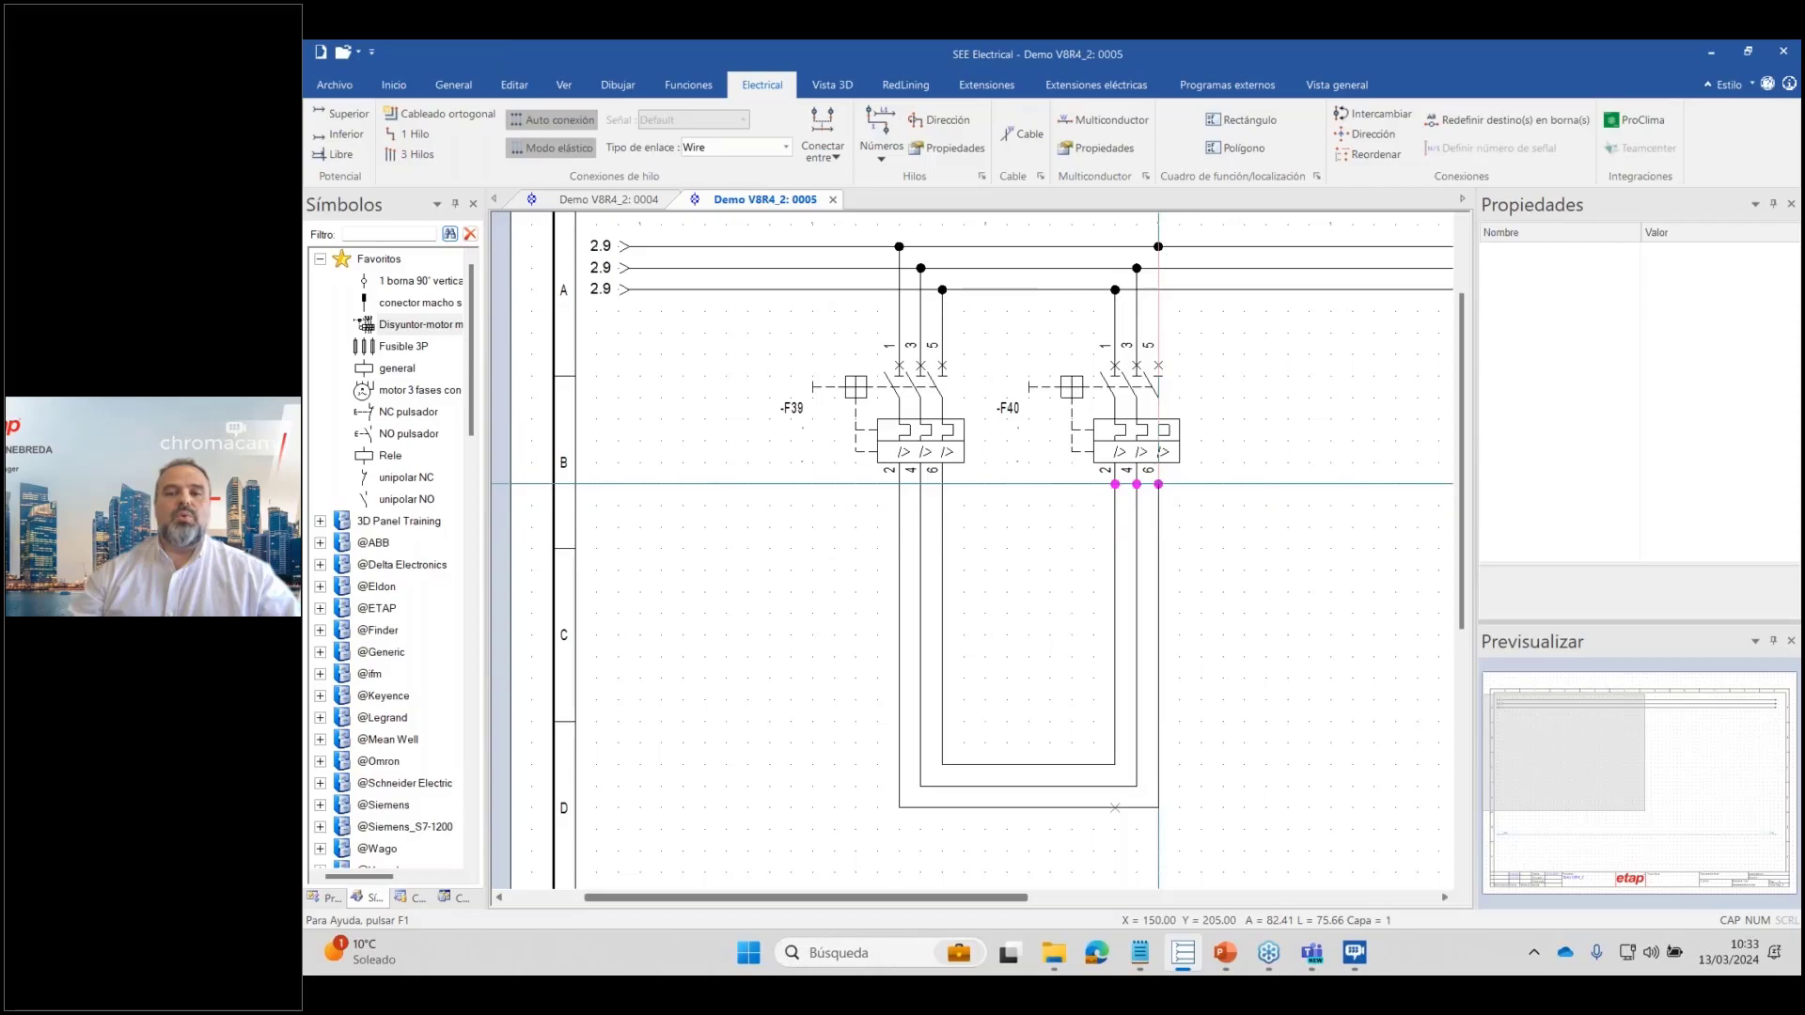
pyautogui.click(1158, 484)
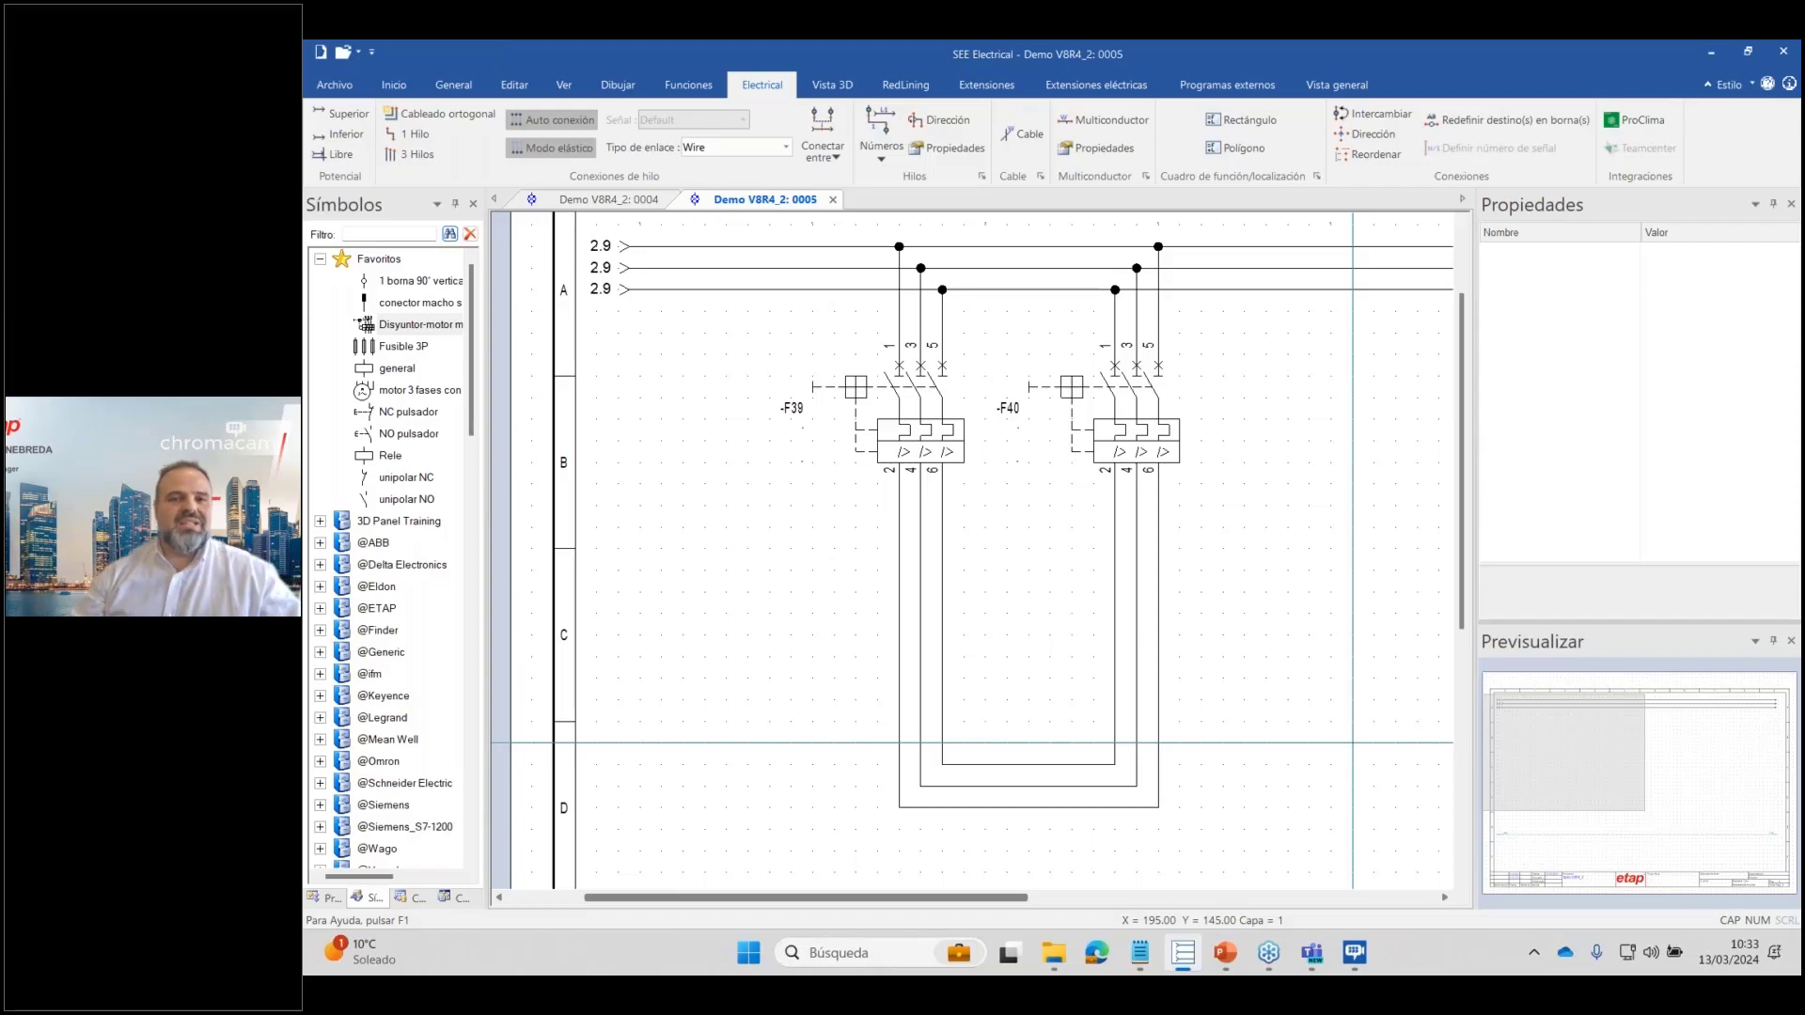
# Move breaker -F40 straight down along with its attached wires, so it sits lower than -F39.
pyautogui.click(1136, 441)
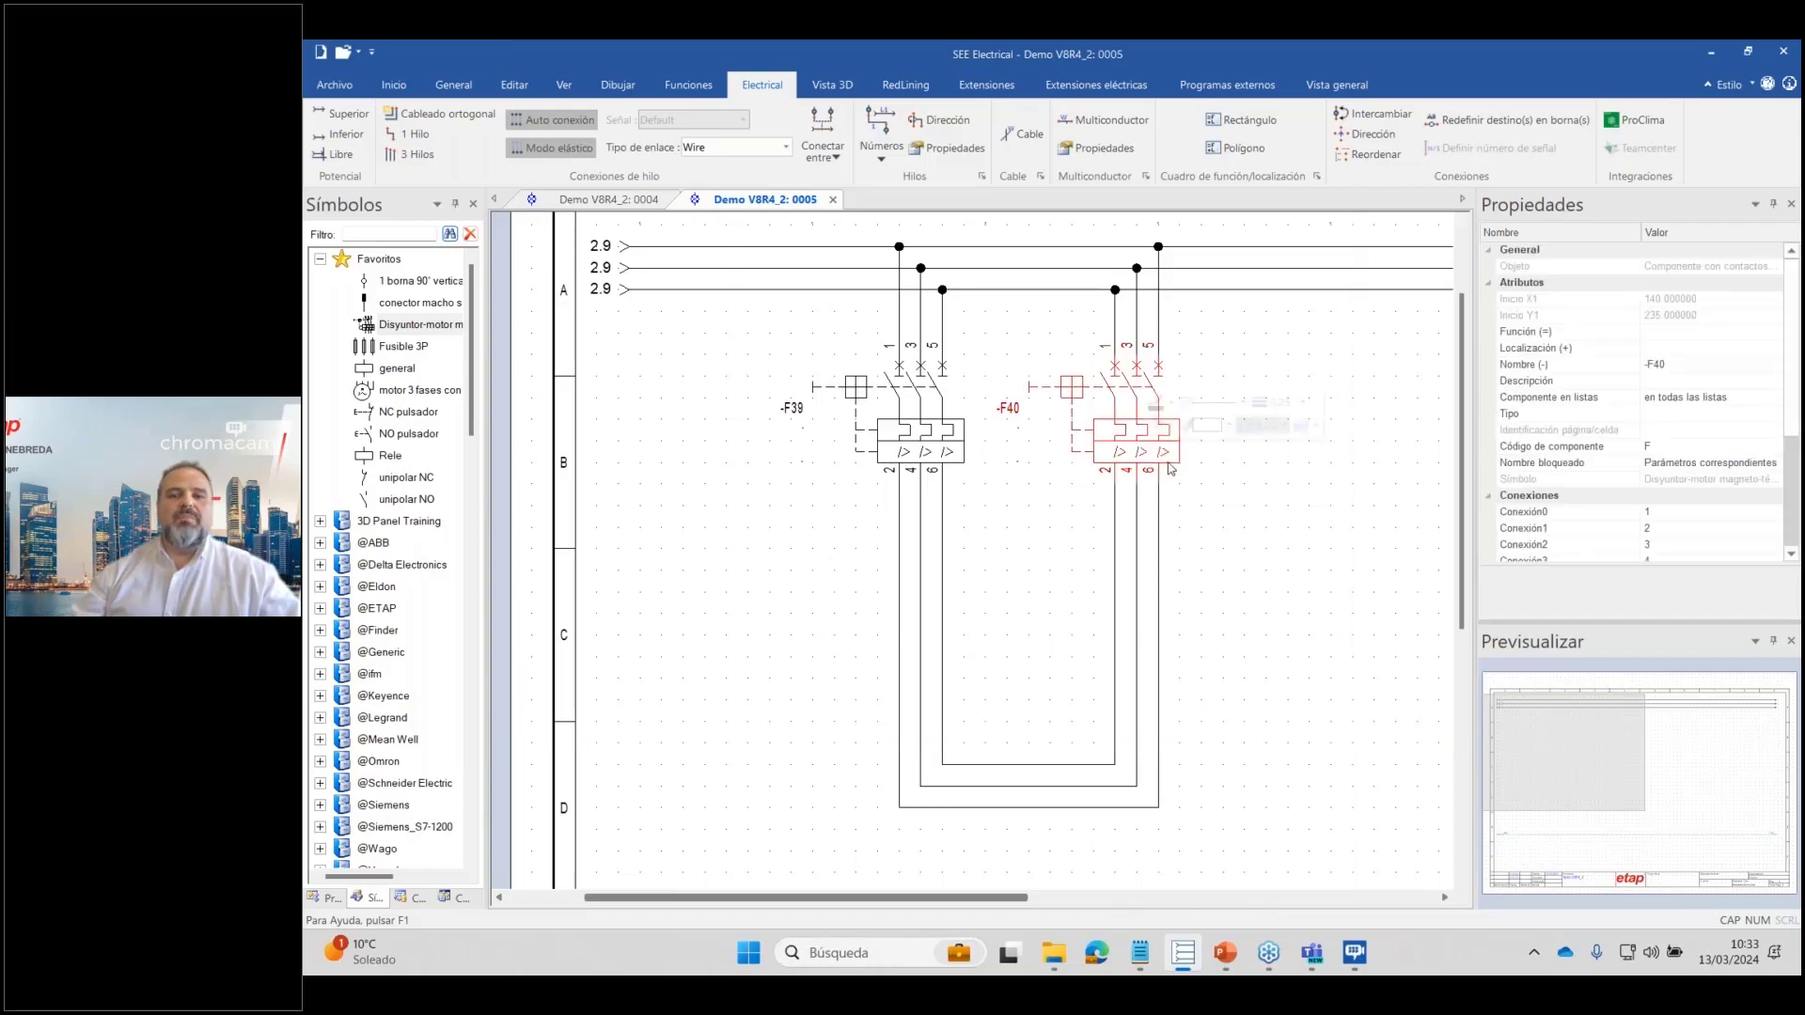
pyautogui.moveTo(1137, 440); pyautogui.dragTo(1143, 535)
pyautogui.click(1223, 662)
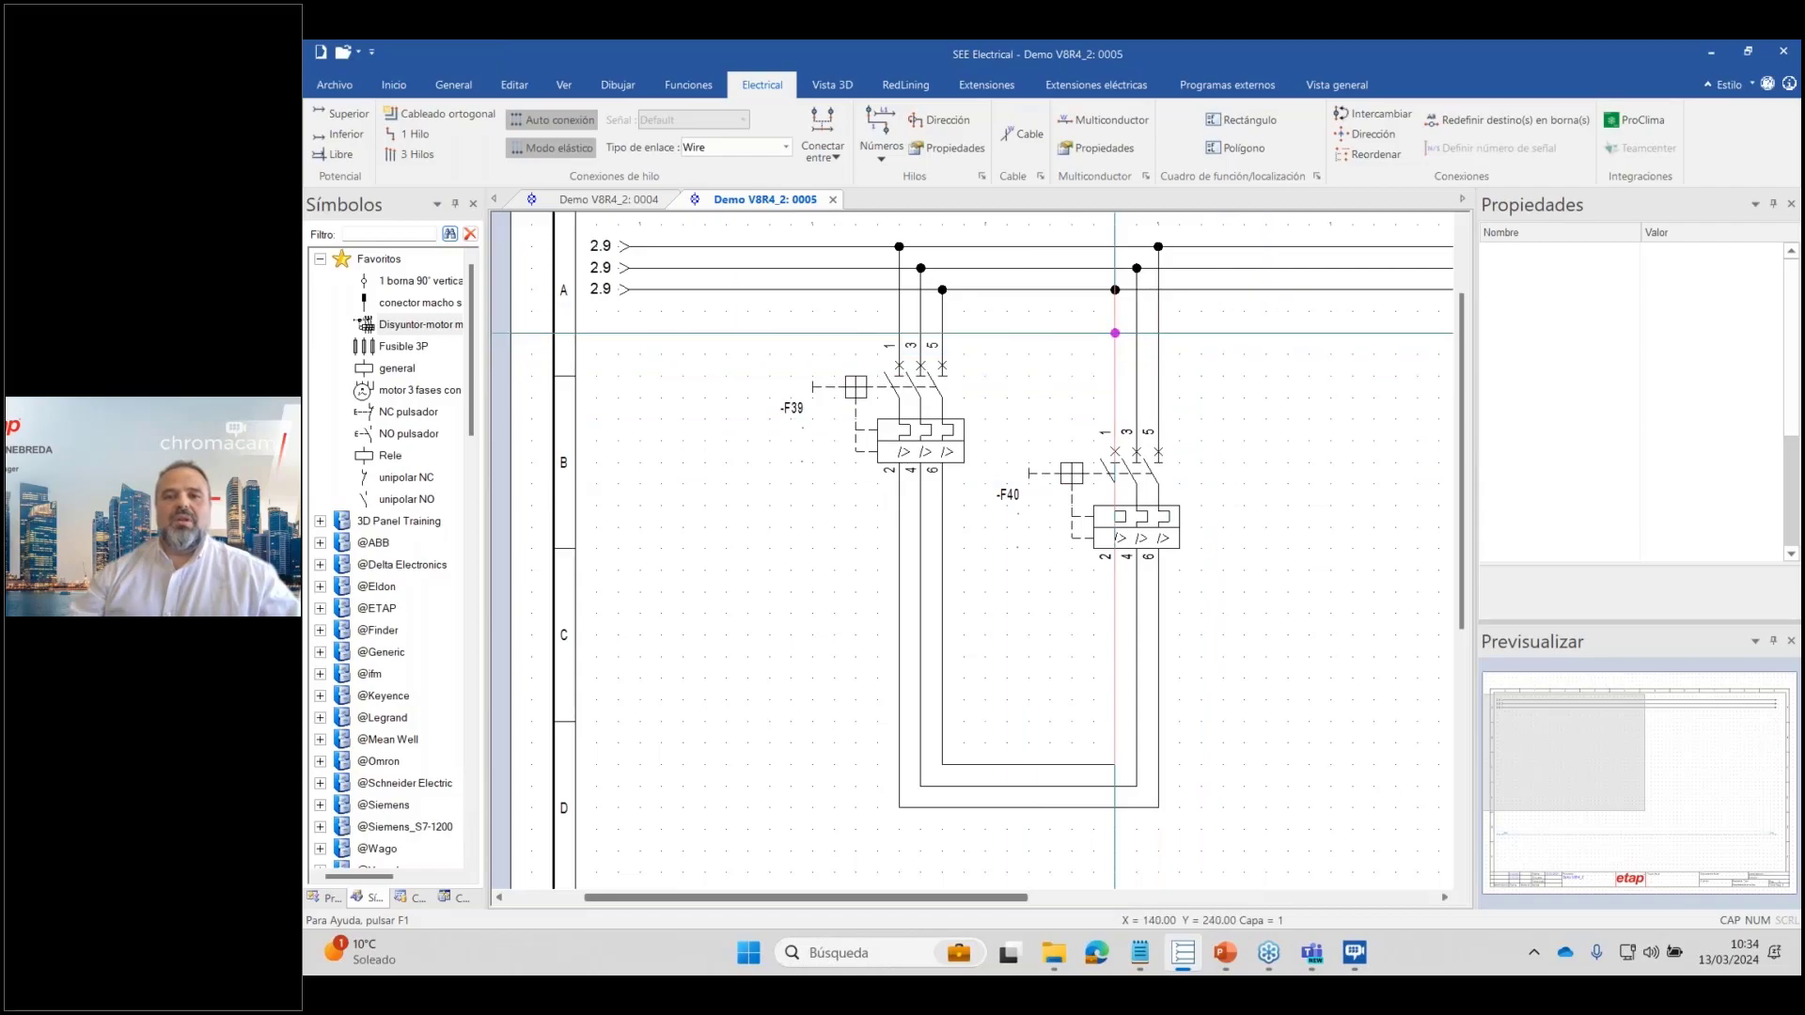
# Draw three orthogonal bypass wires around -F40, from its supply wires at X 140, Y 240 via X 185, Y 155 to its outgoing wires.
pyautogui.click(1115, 333)
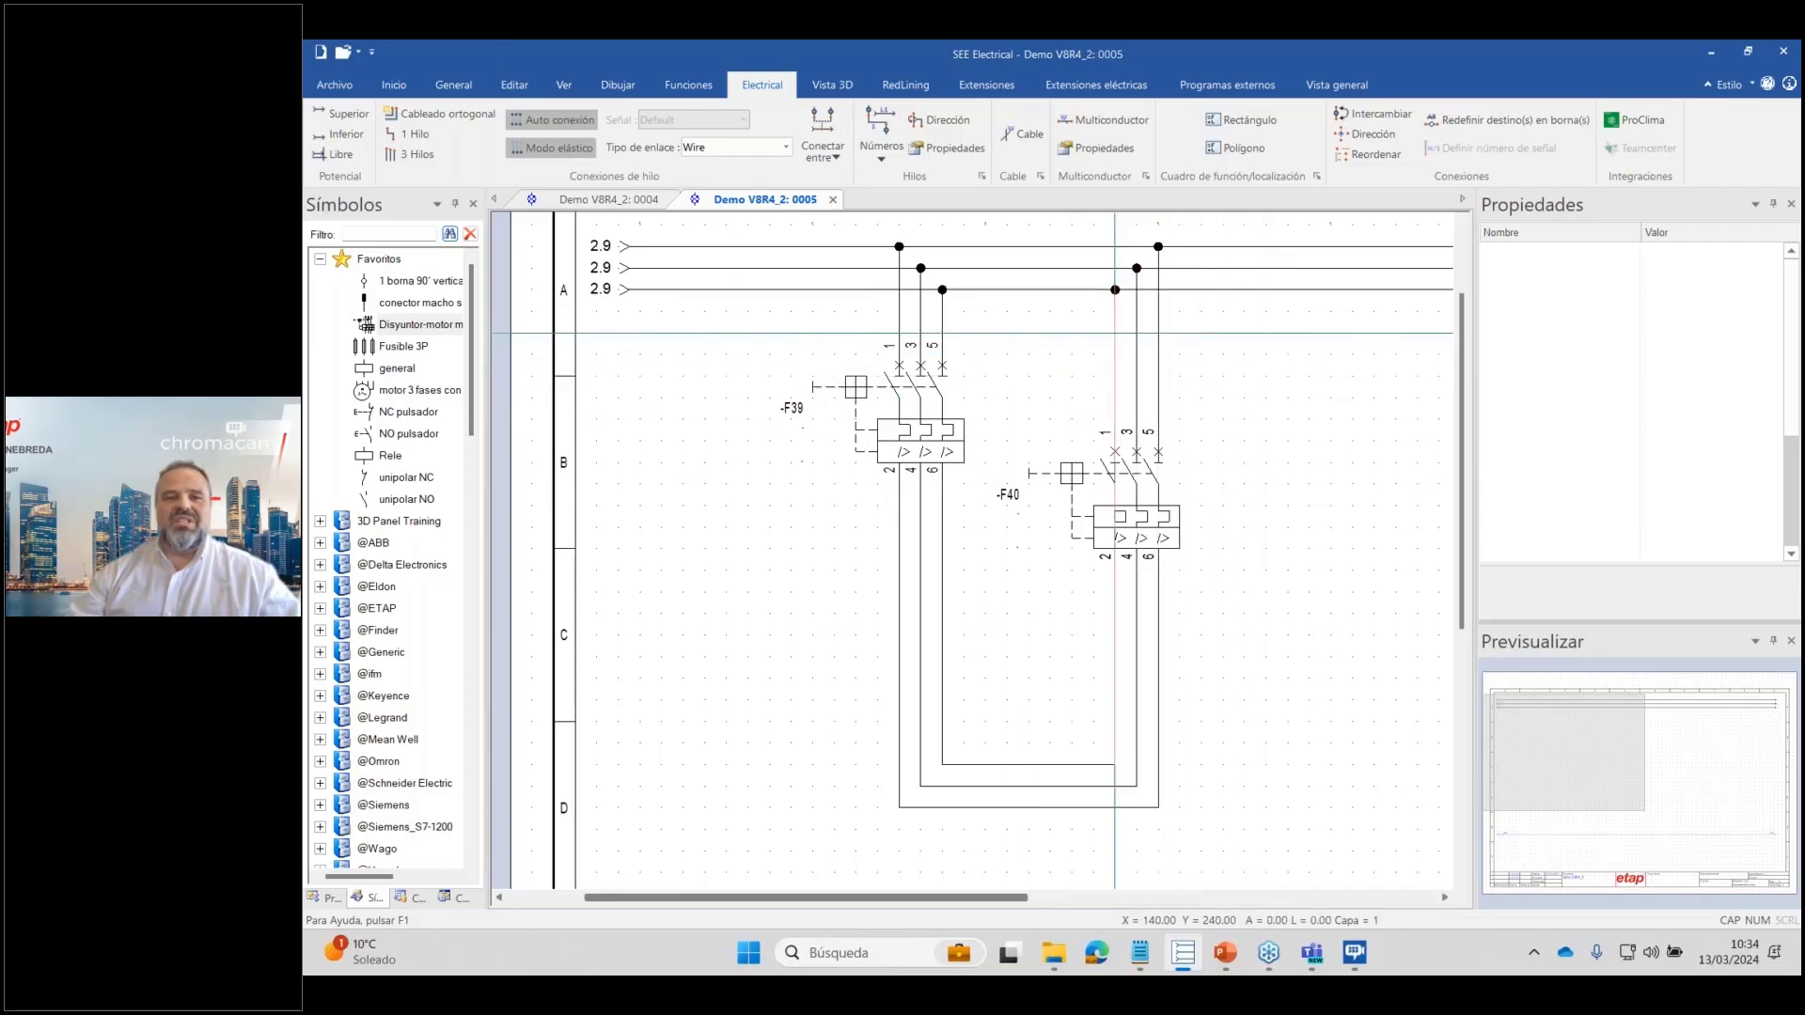
pyautogui.click(1115, 290)
pyautogui.click(458, 120)
pyautogui.click(1115, 333)
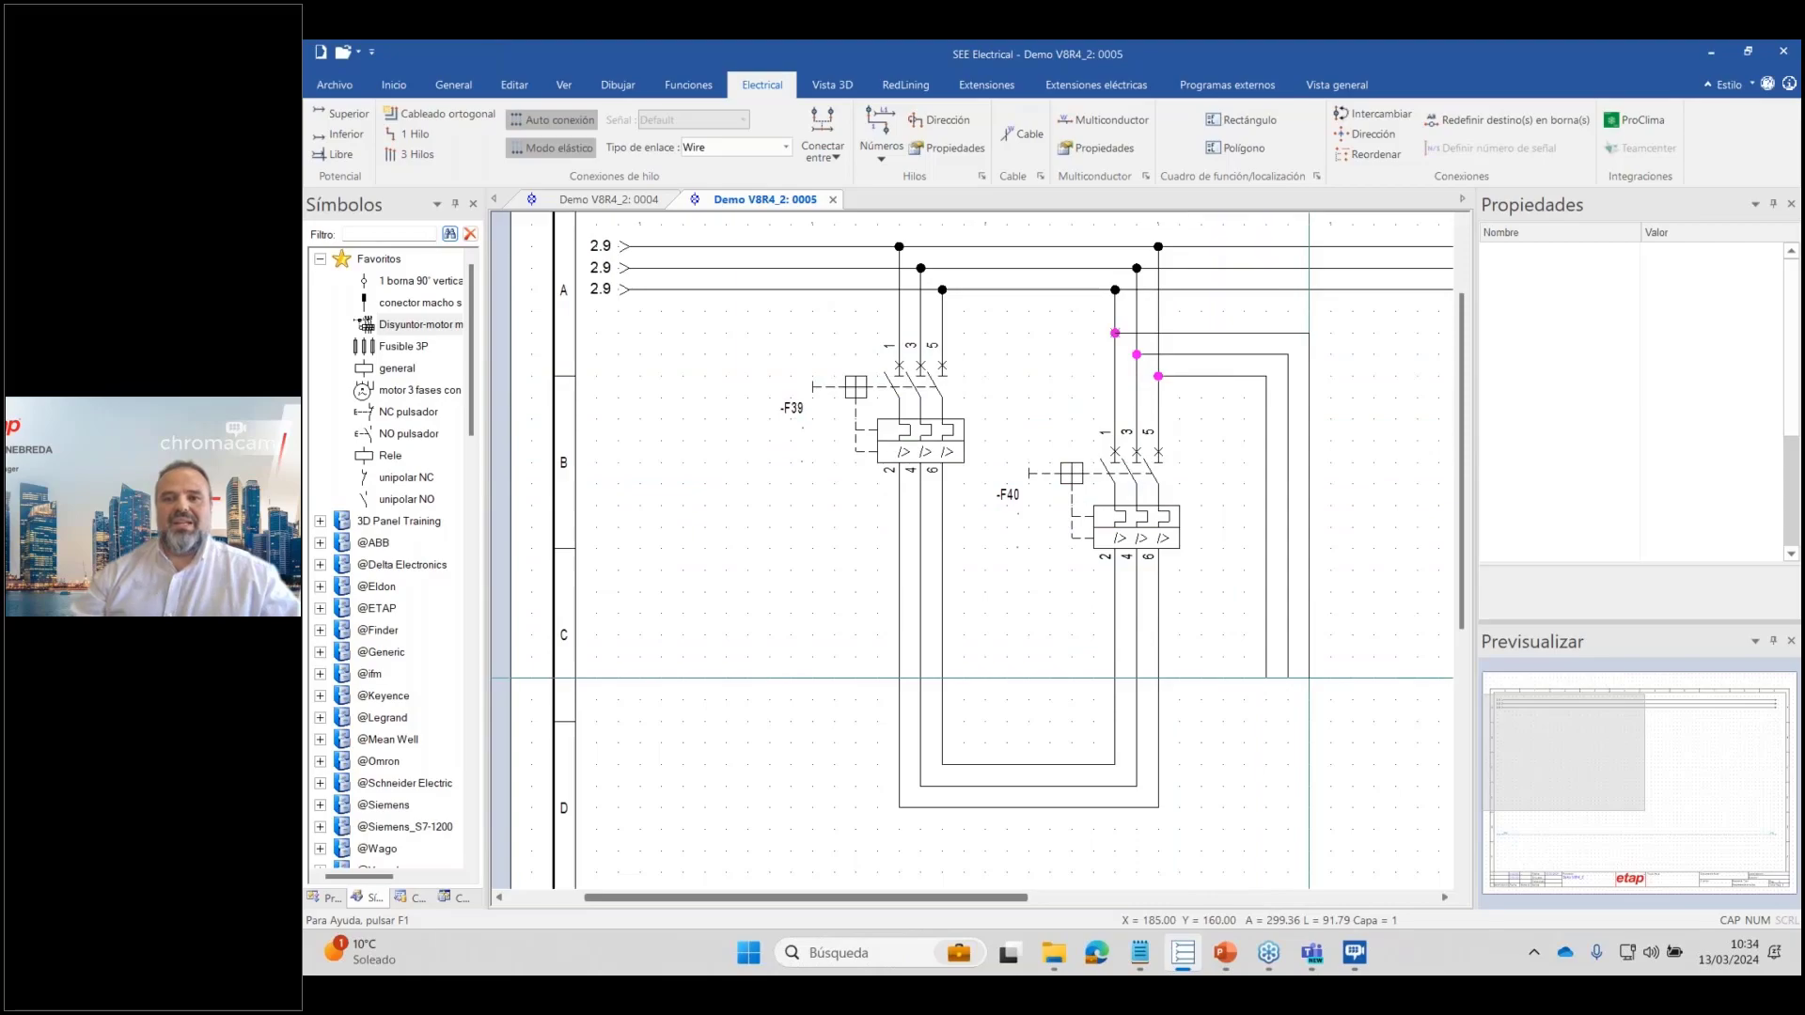
pyautogui.click(1309, 699)
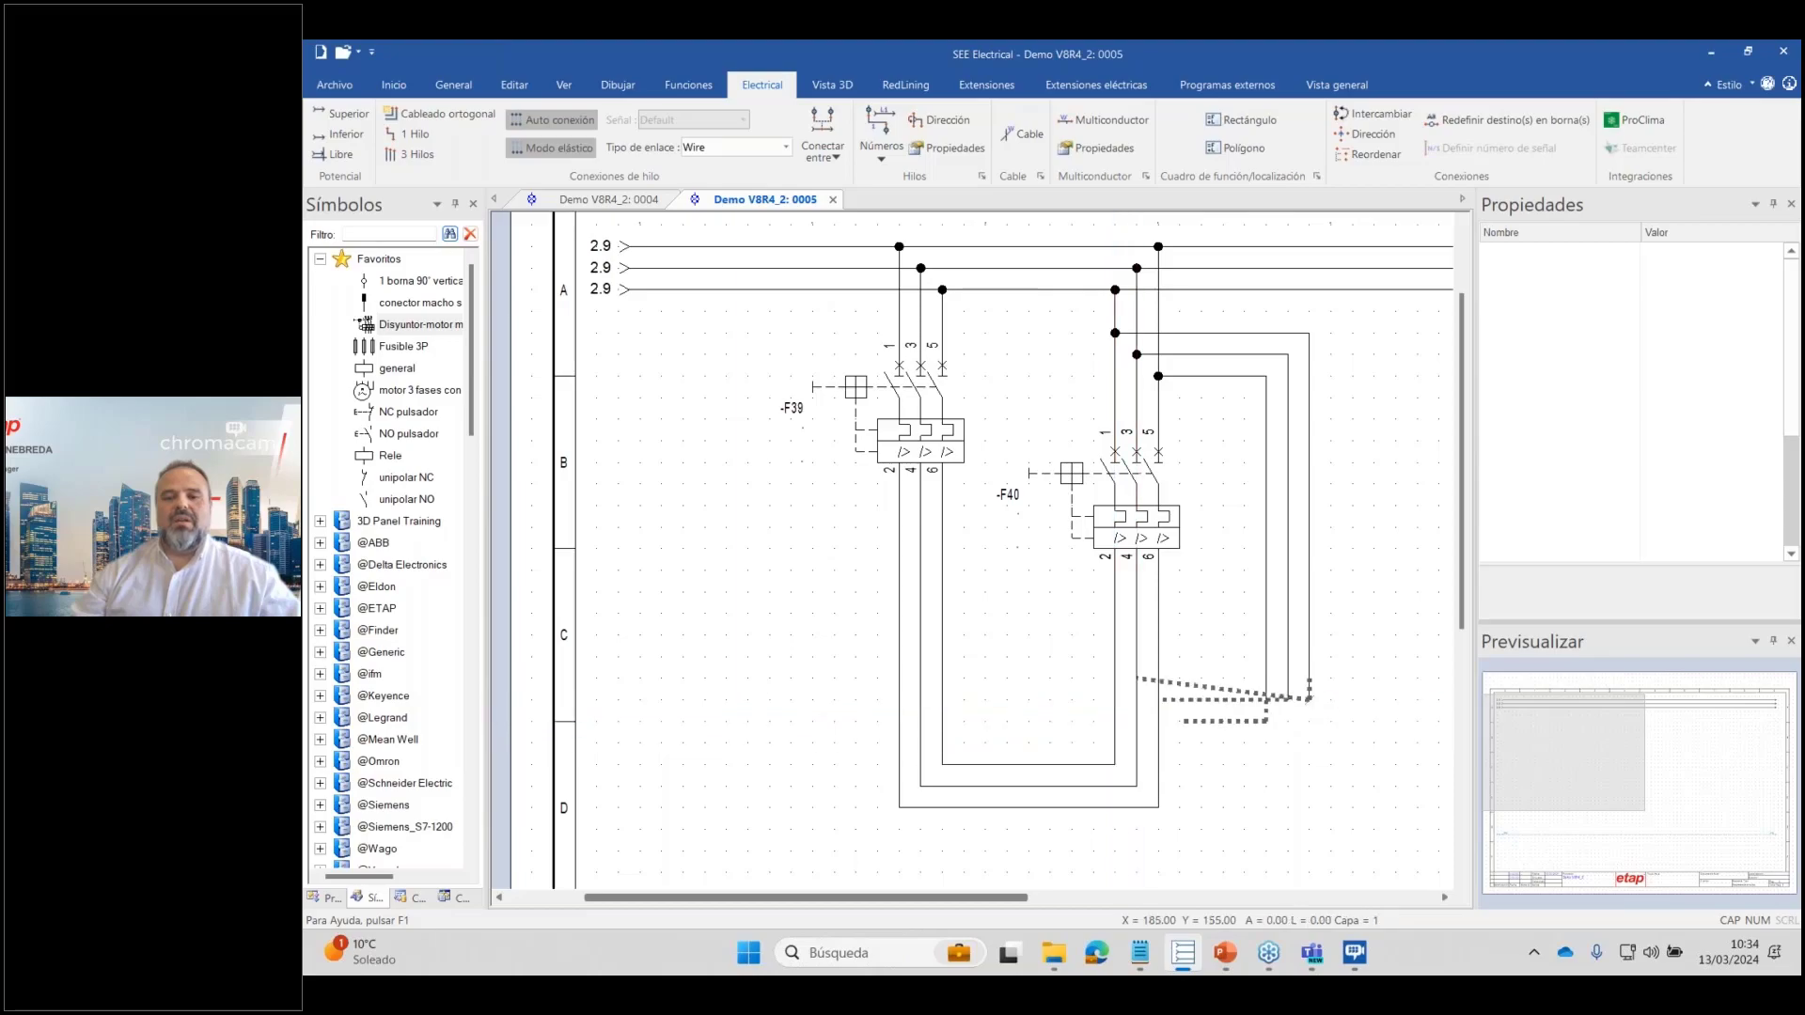
pyautogui.click(1115, 743)
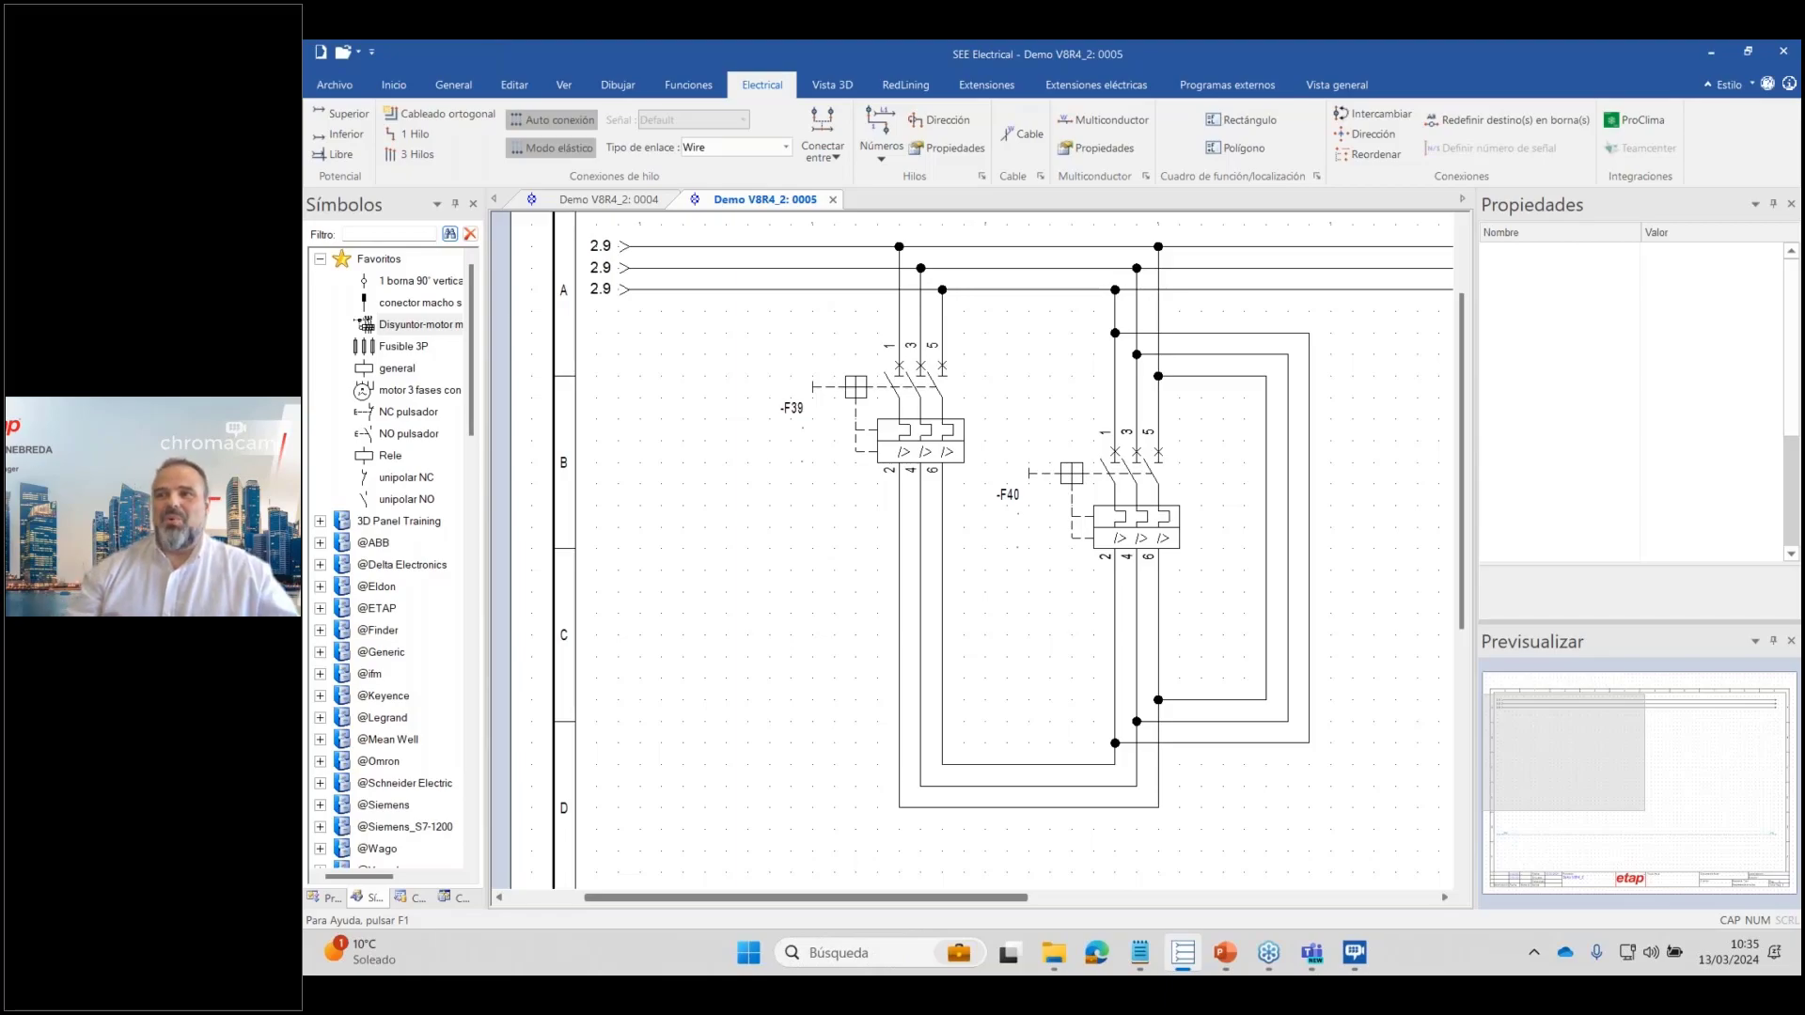
pyautogui.hotkey('alt', 'Tab')
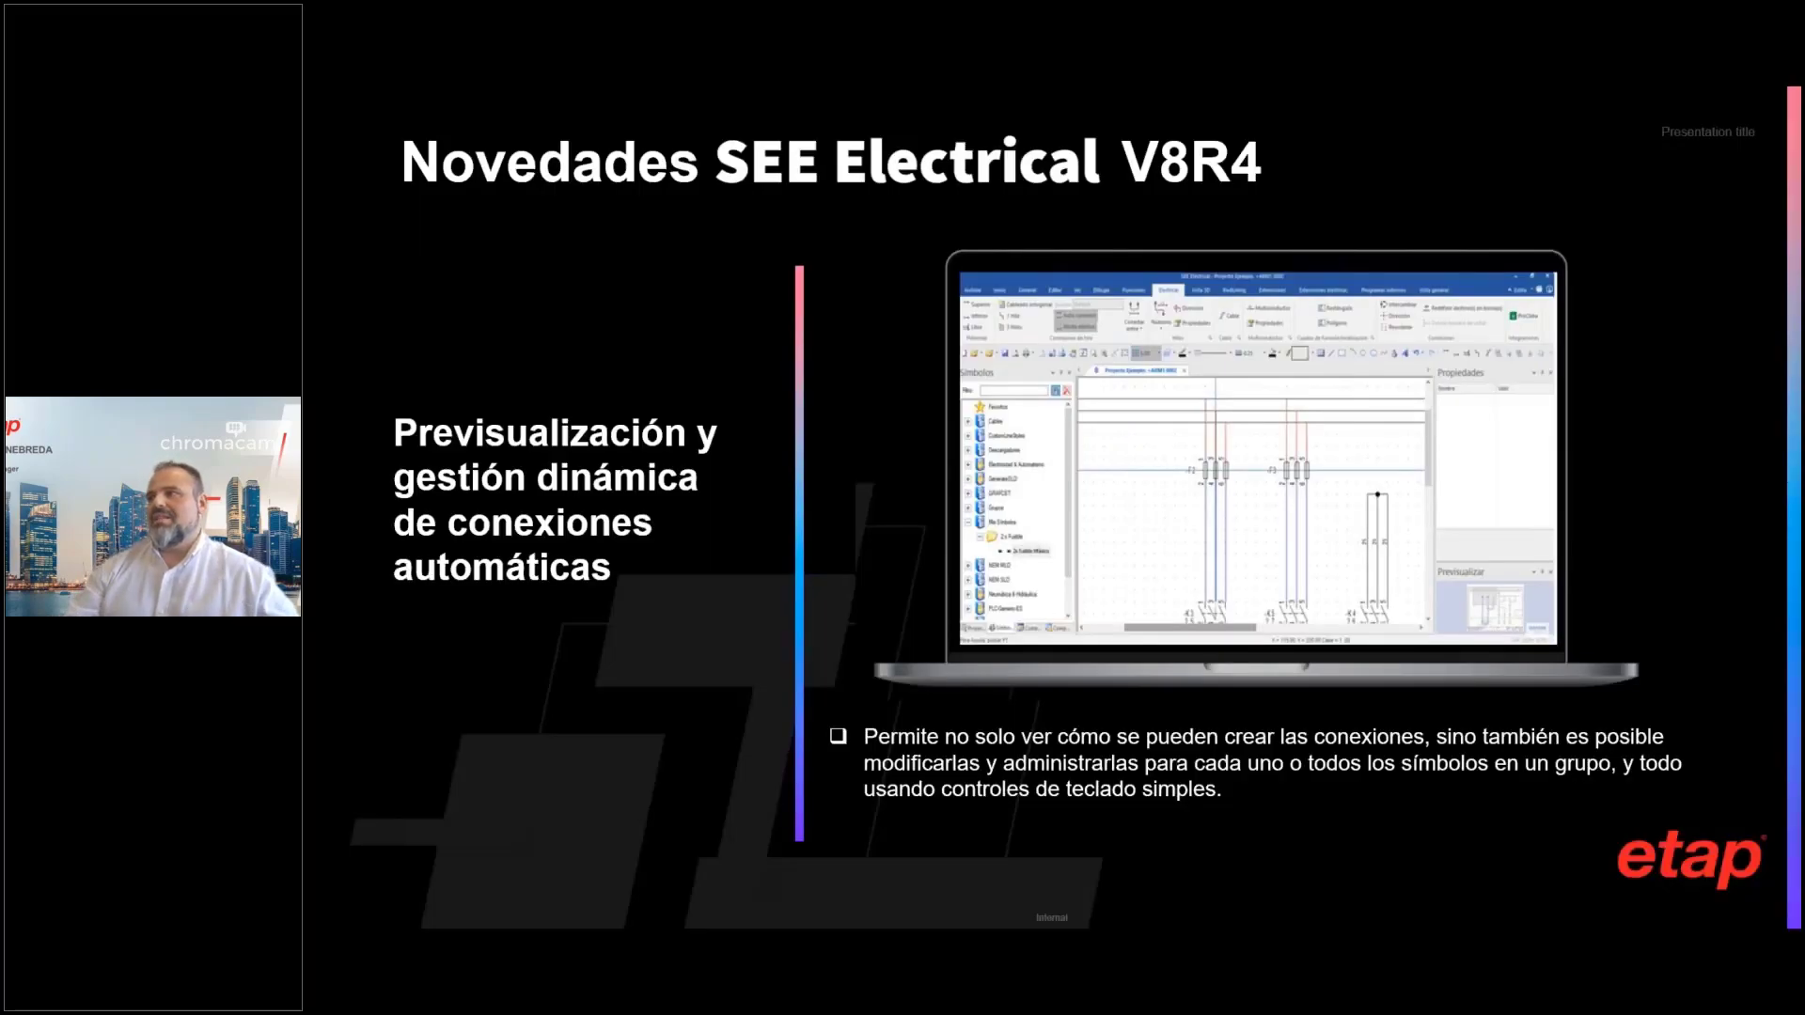
pyautogui.press('Right')
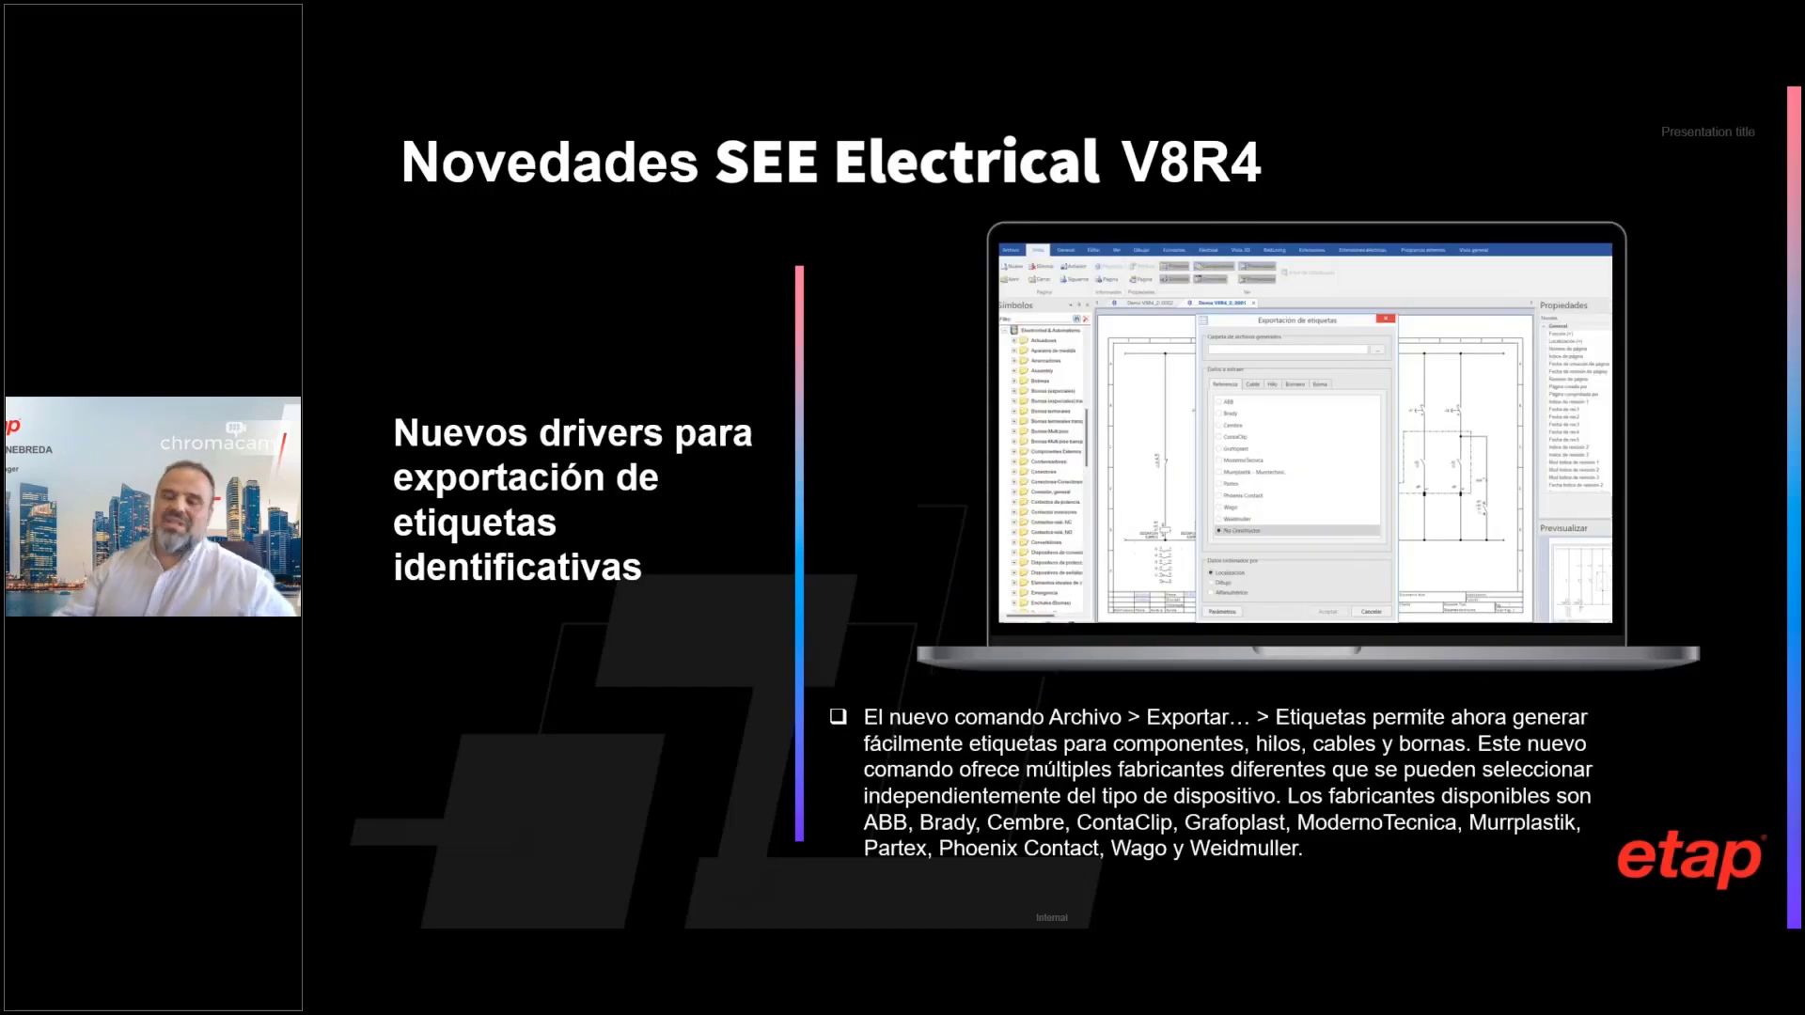
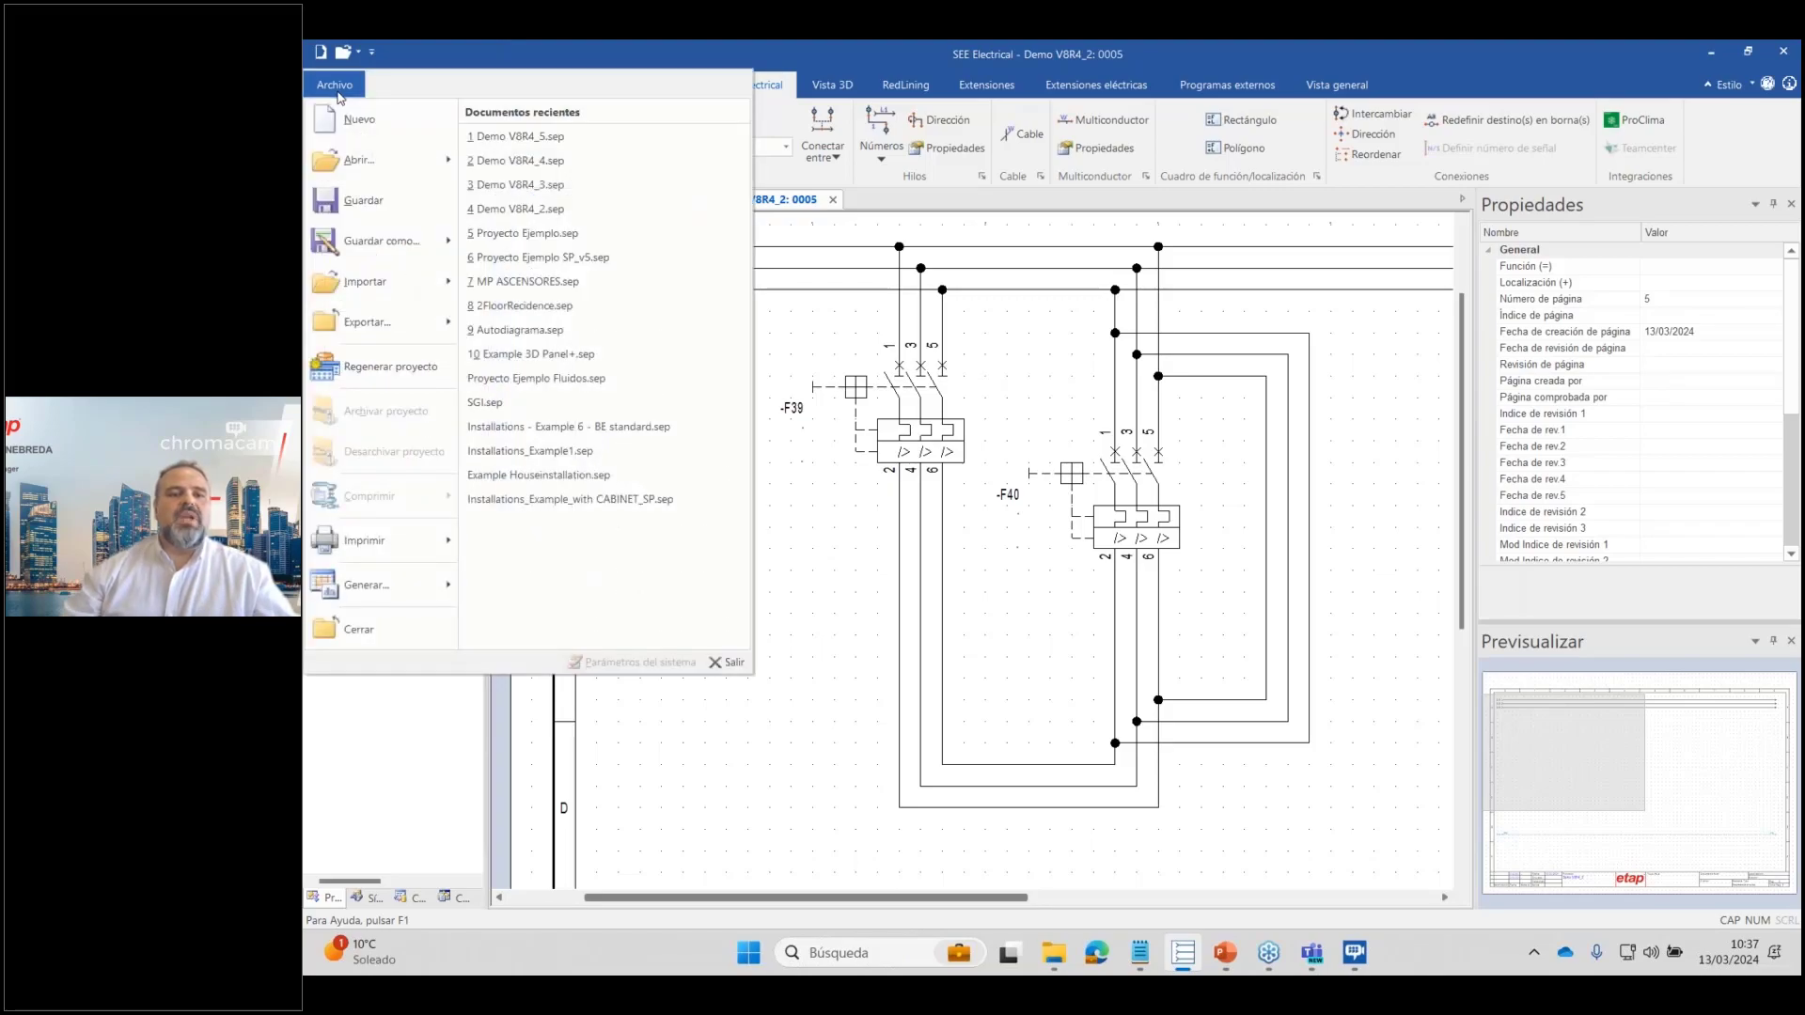
# Open the label export and review the manufacturer options for references, cables and terminals.
pyautogui.moveTo(402, 322)
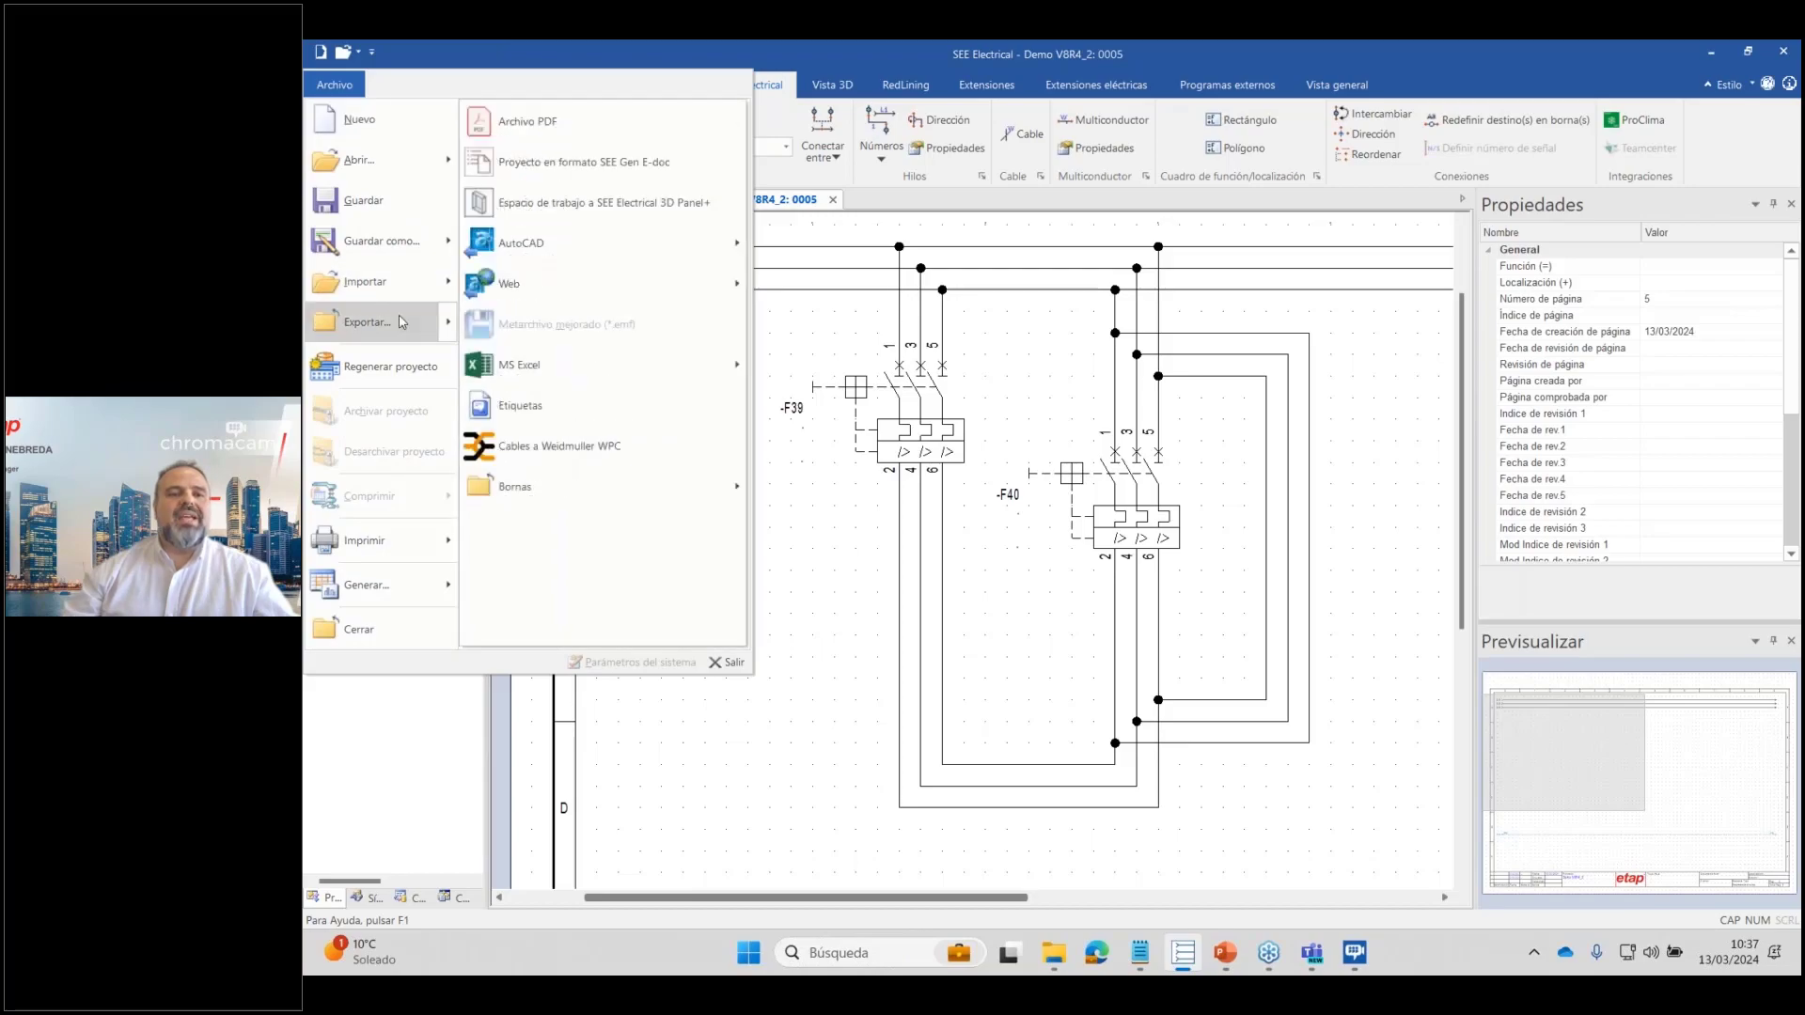
pyautogui.click(645, 418)
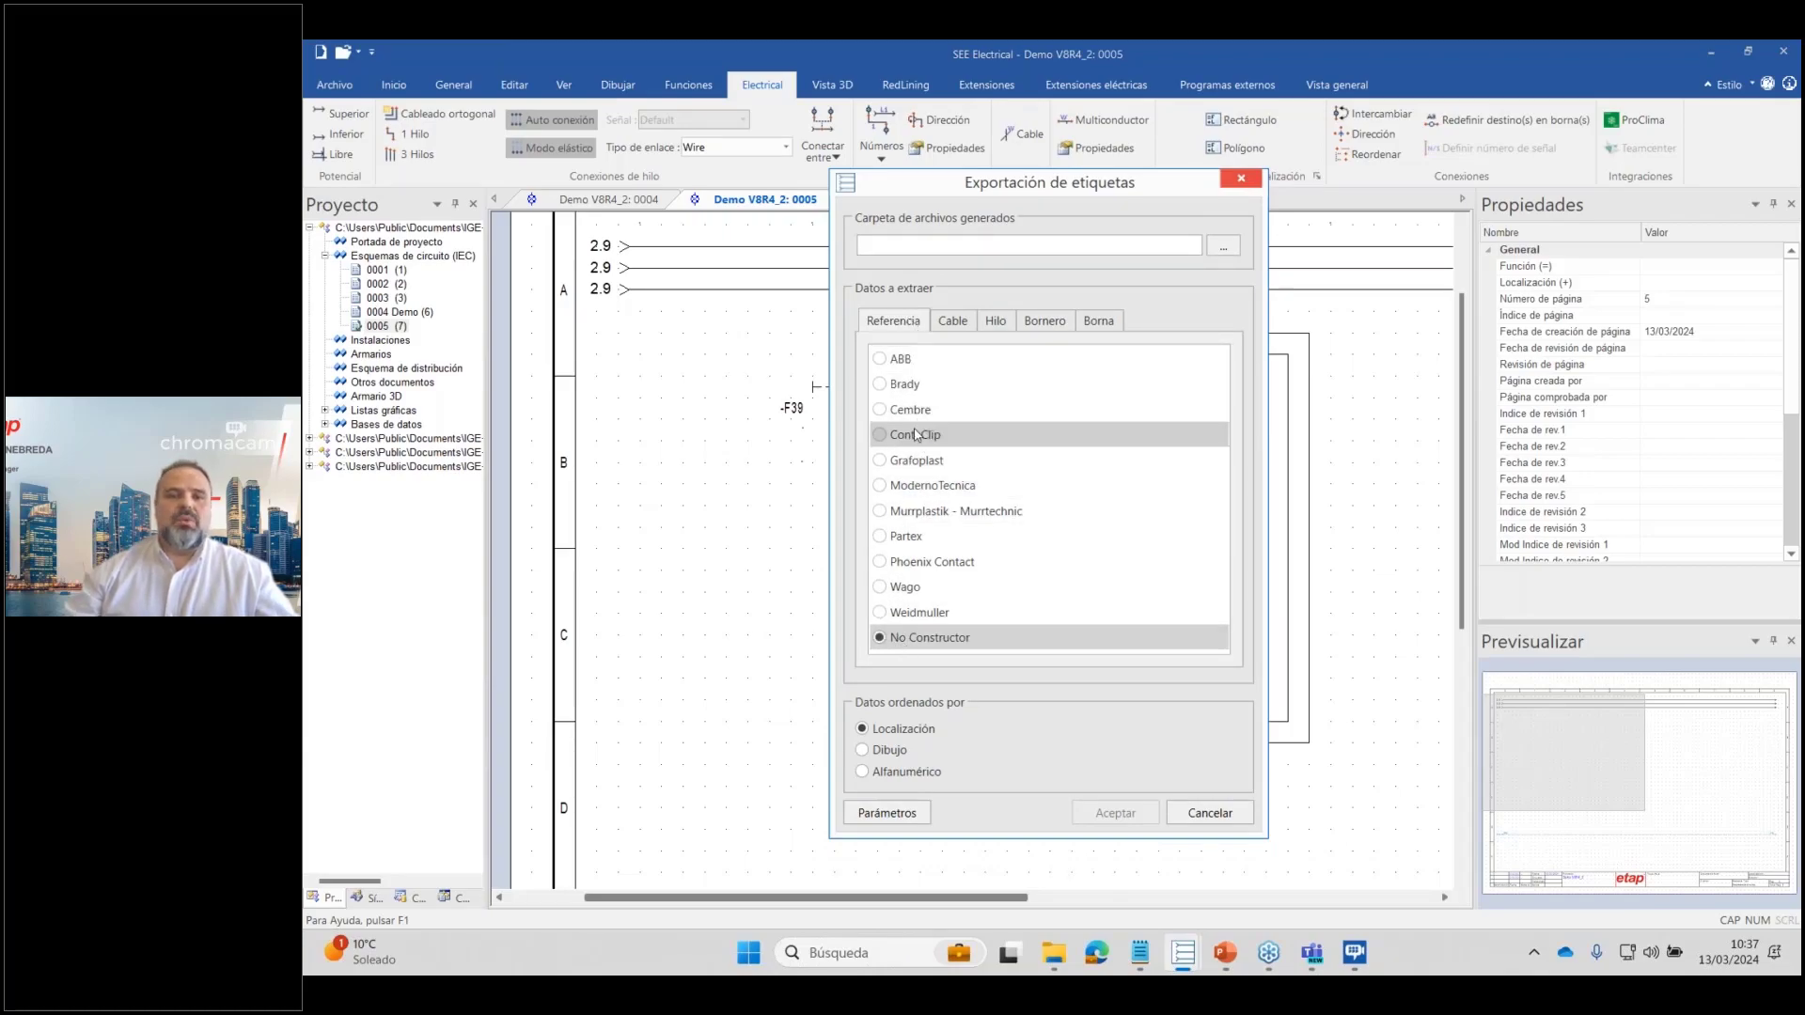
pyautogui.click(952, 323)
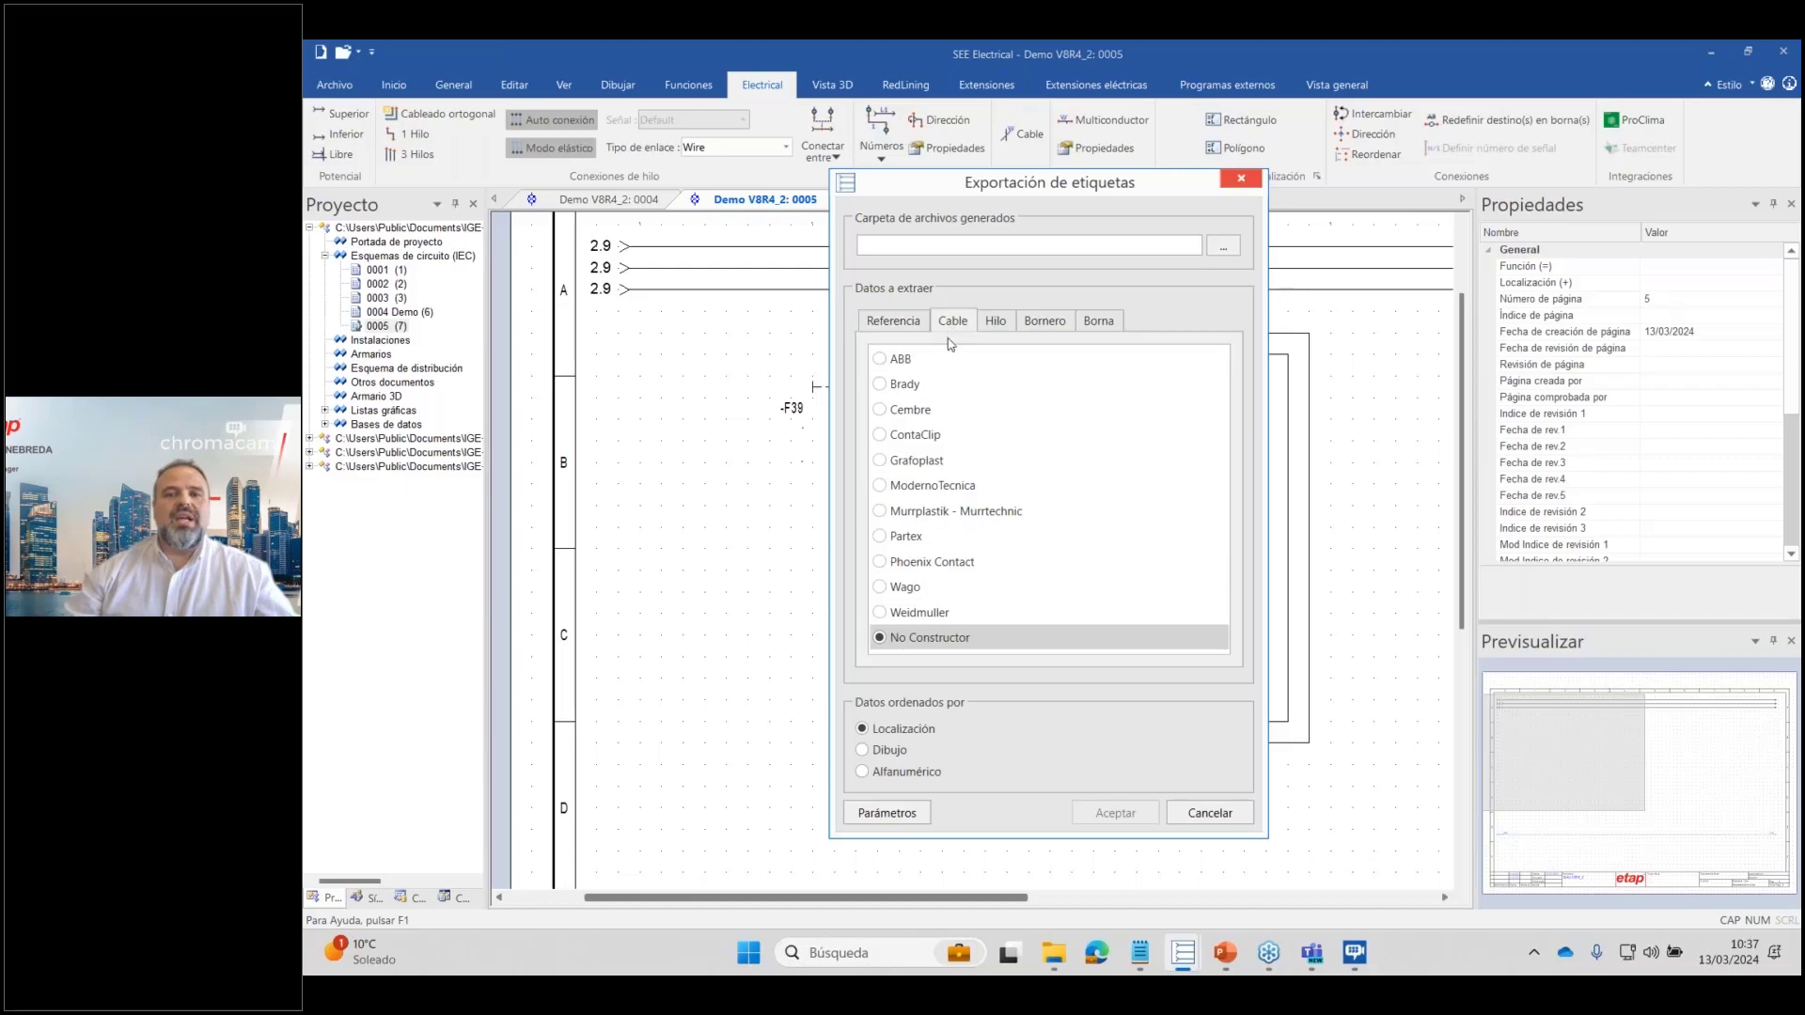
pyautogui.click(1098, 322)
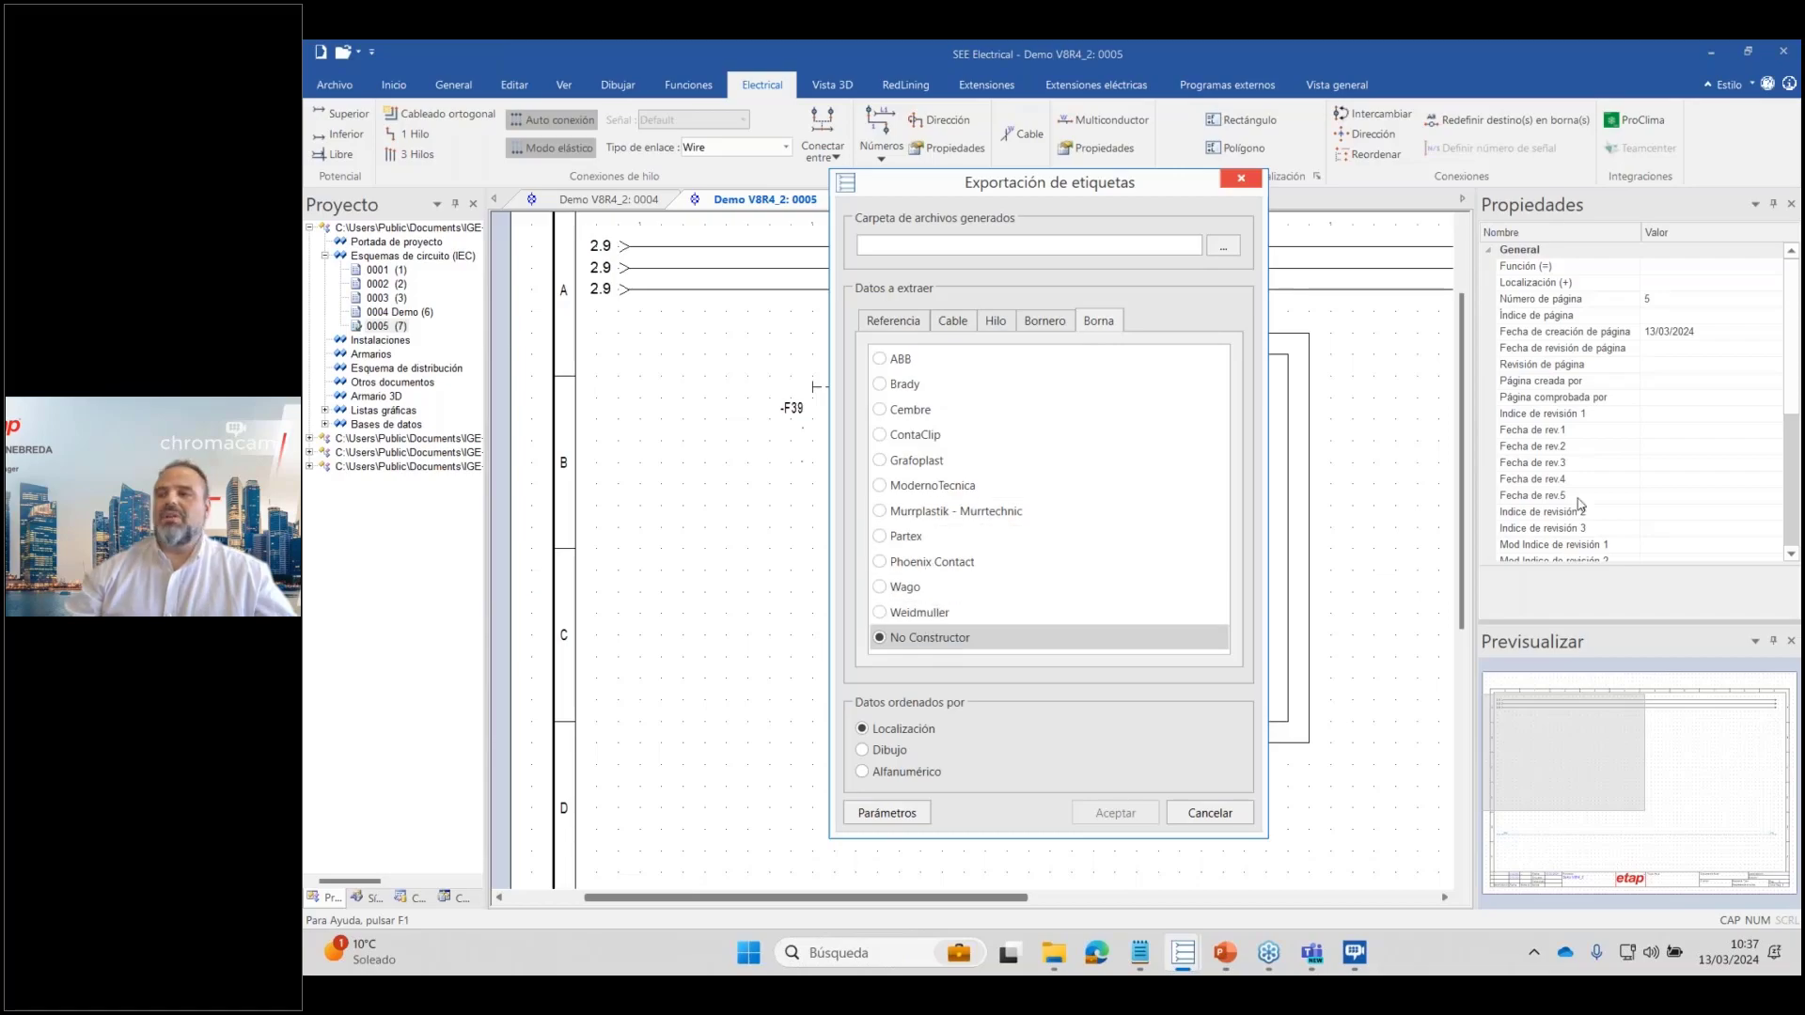
# Set the folder for the generated label files to C:\Users\Public\Documents\IGE+XAO\SEE Electrical\V8R4\Projects\Demo V8R4.
pyautogui.hotkey('alt', 'Tab')
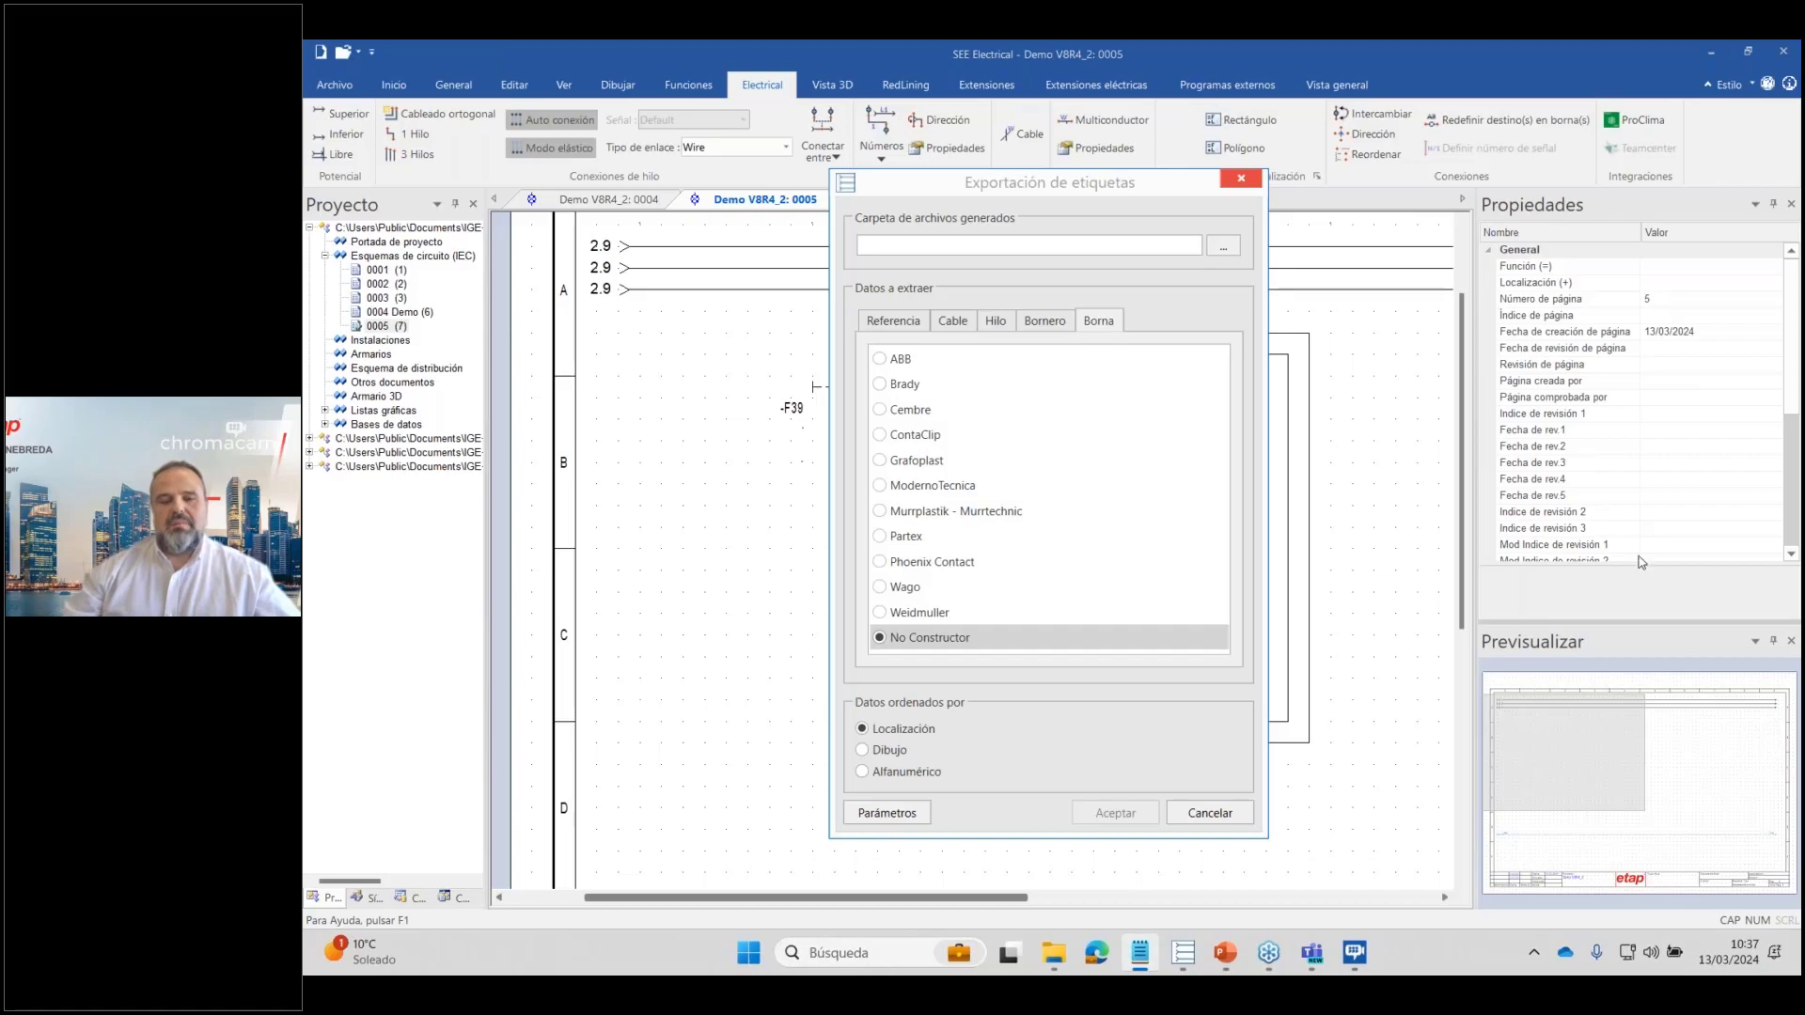
pyautogui.click(1171, 249)
pyautogui.write('C:\\Users\\Public\\Documents\\IGE+XAO\\SEE Electrical\\V8R4\\Projects\\Demo V8R4')
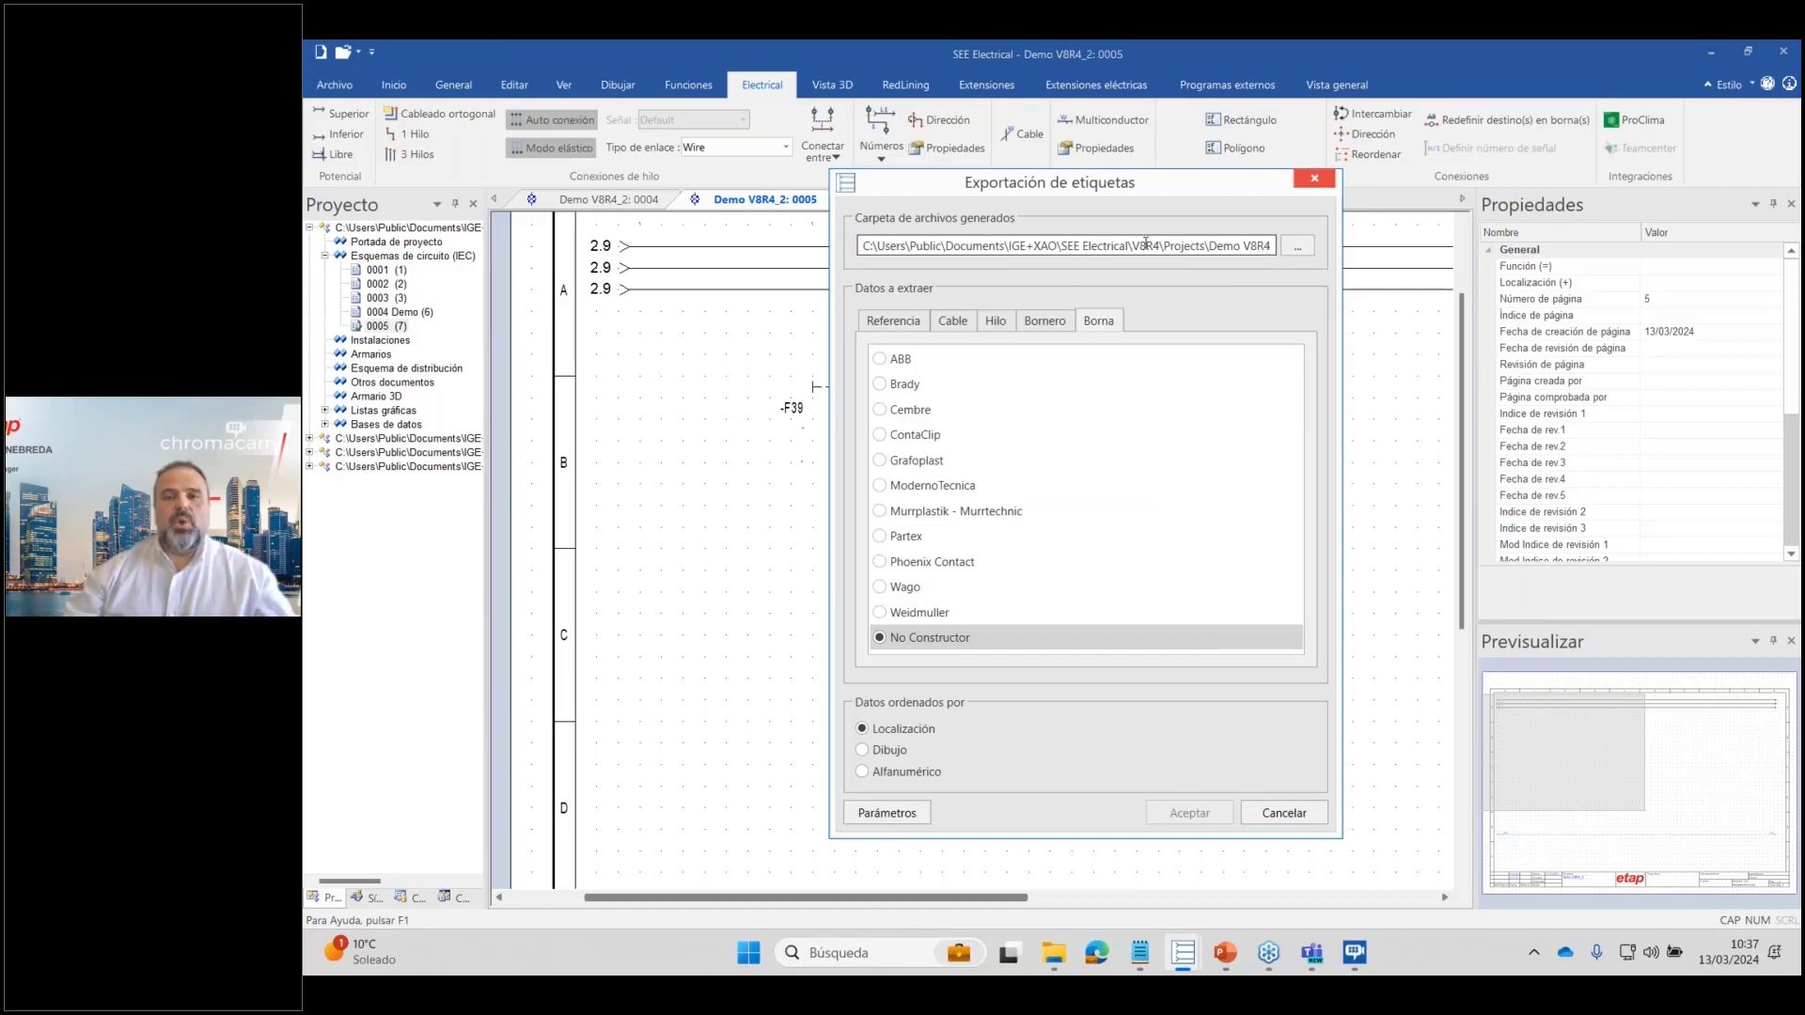
pyautogui.moveTo(1141, 246); pyautogui.dragTo(1243, 249)
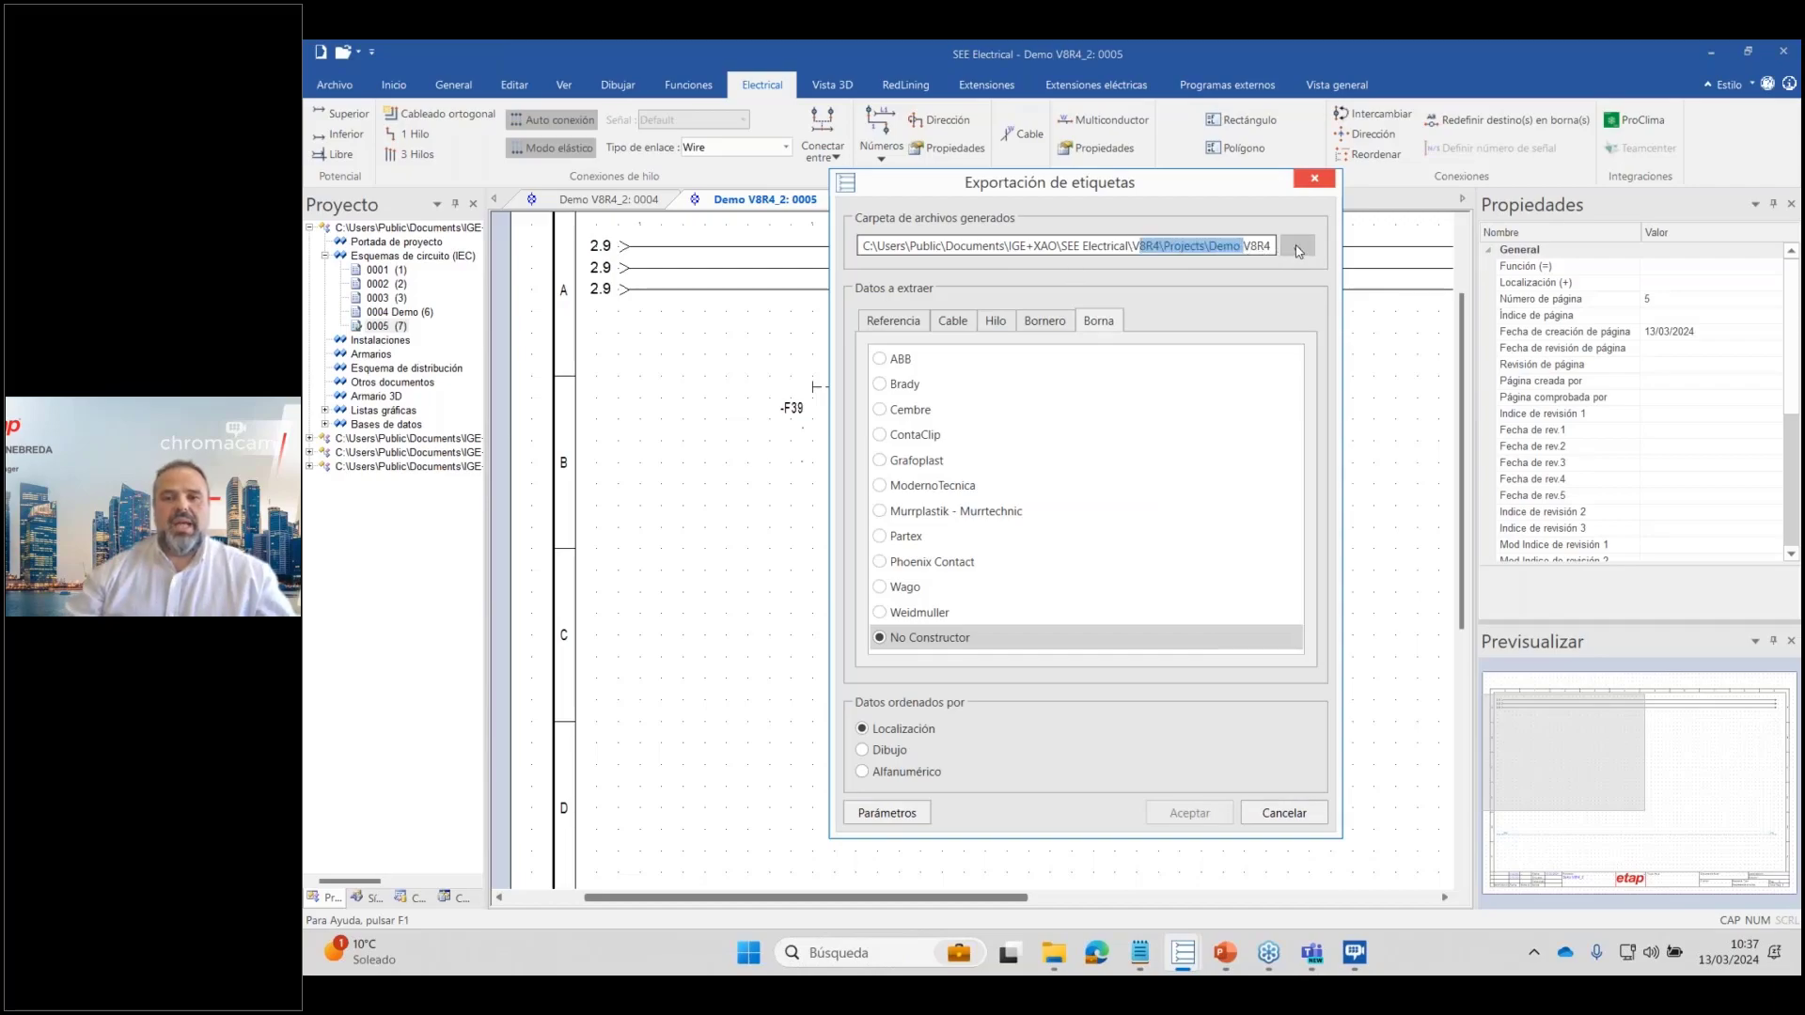
# Export the component reference labels in Weidmuller format to the Demo V8R4 project folder, ordered by location.
pyautogui.click(1297, 246)
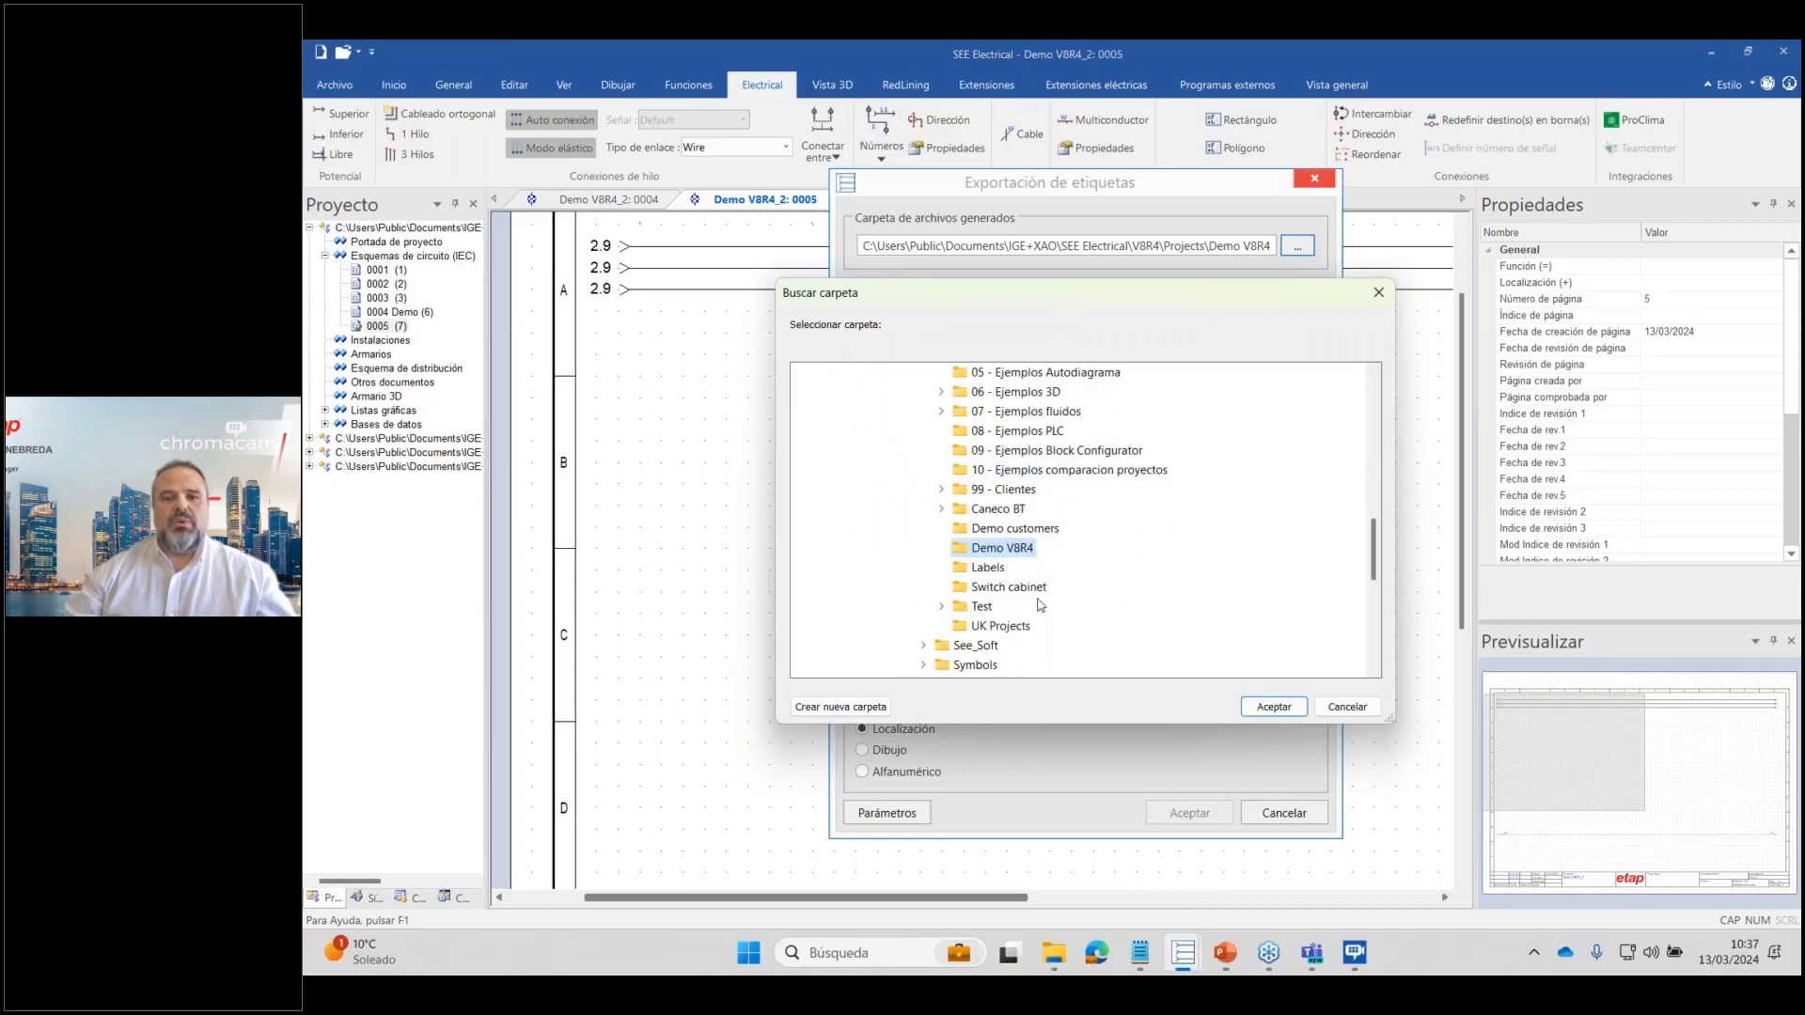
pyautogui.click(1278, 707)
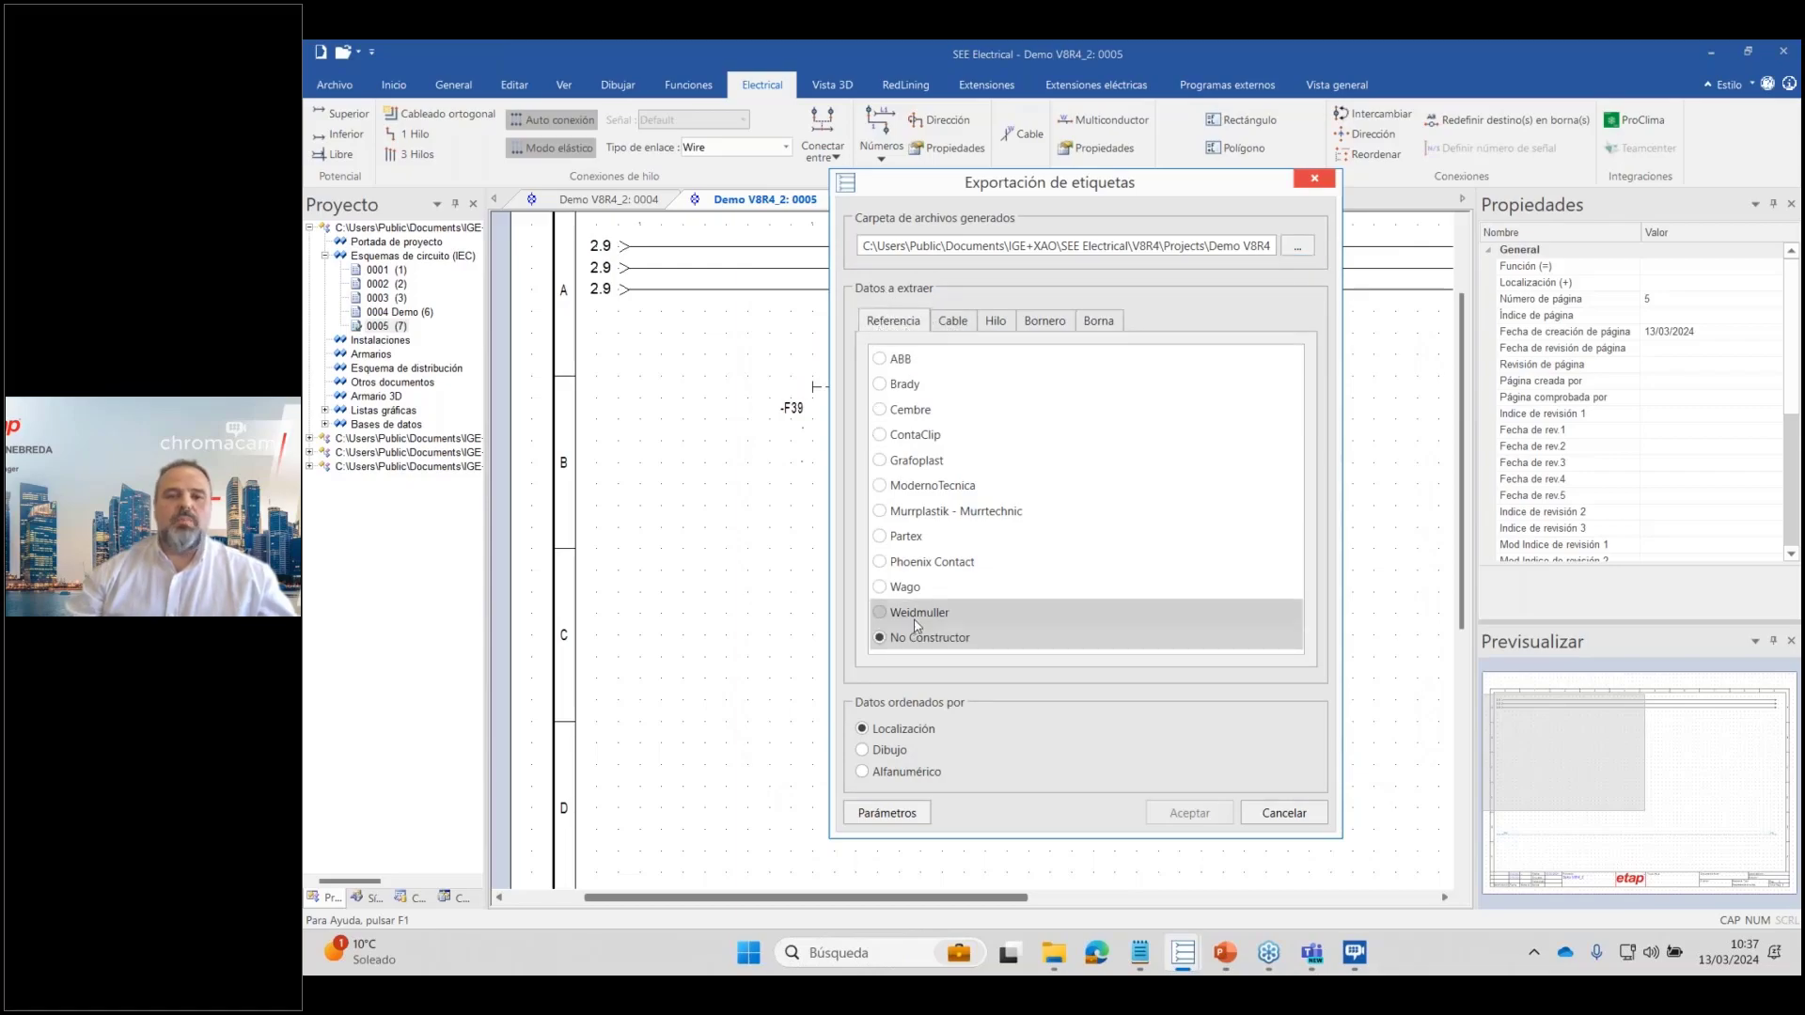
pyautogui.click(978, 615)
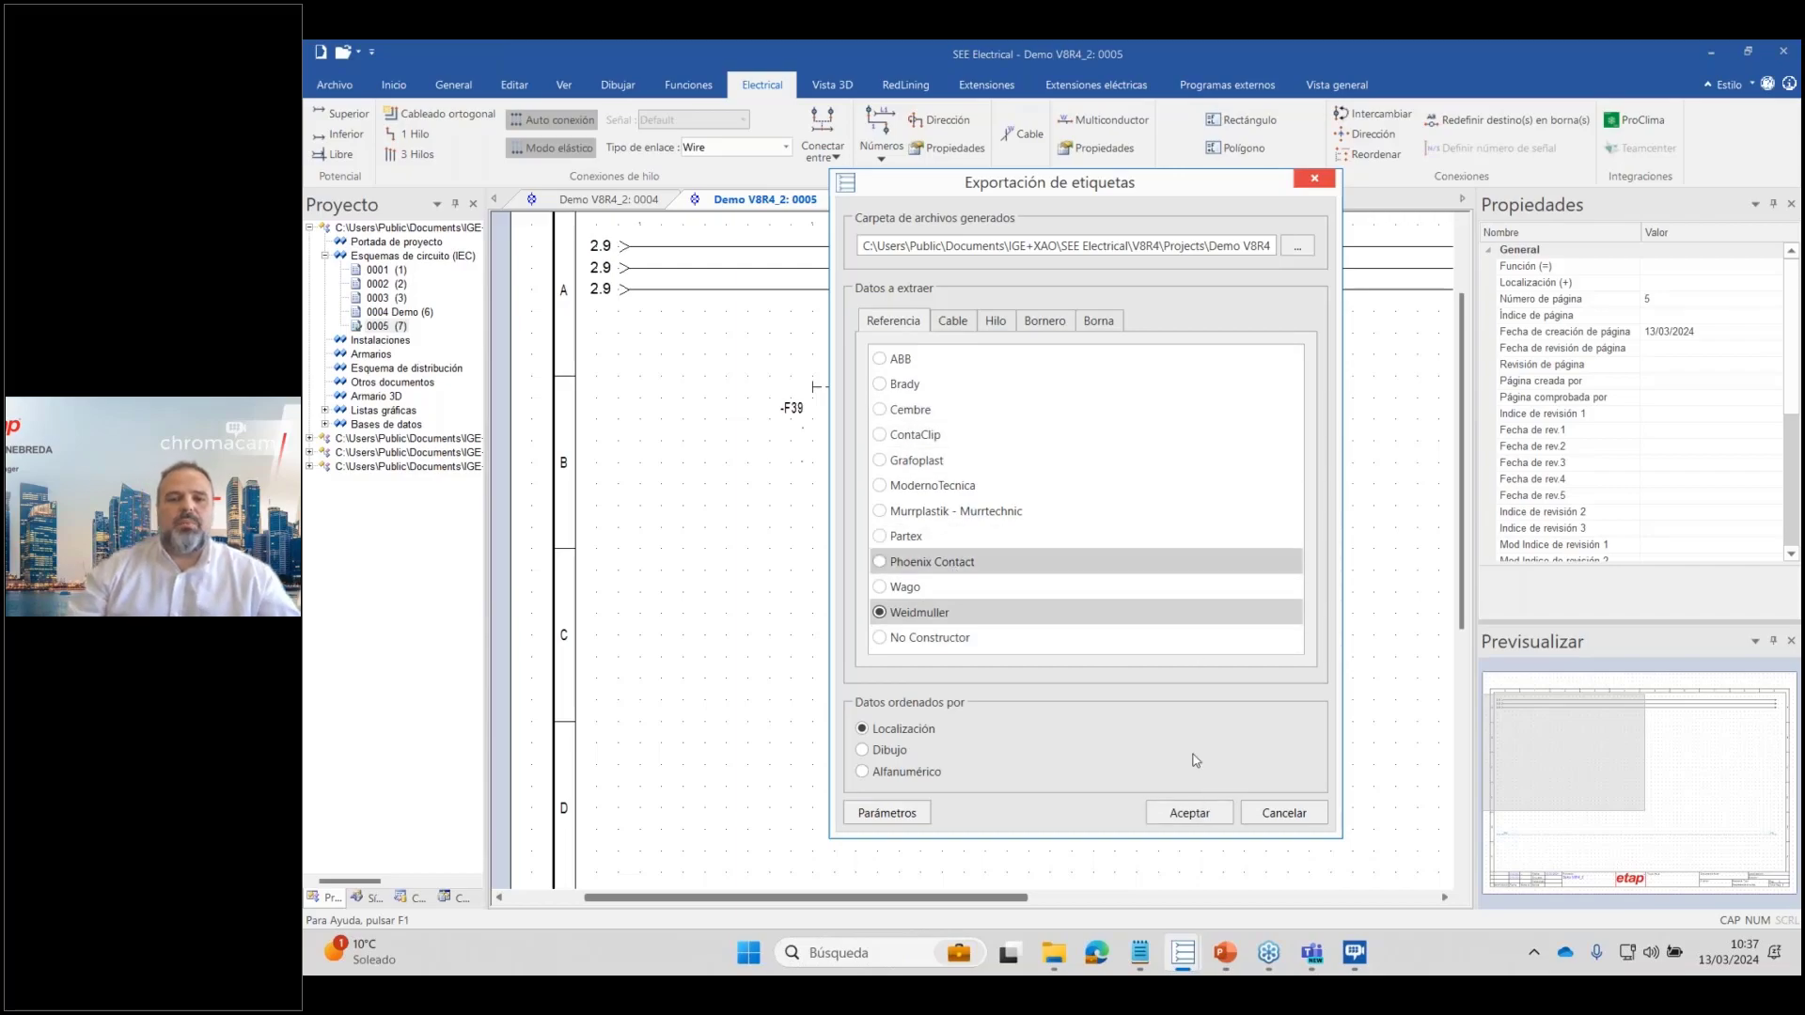
pyautogui.click(1189, 813)
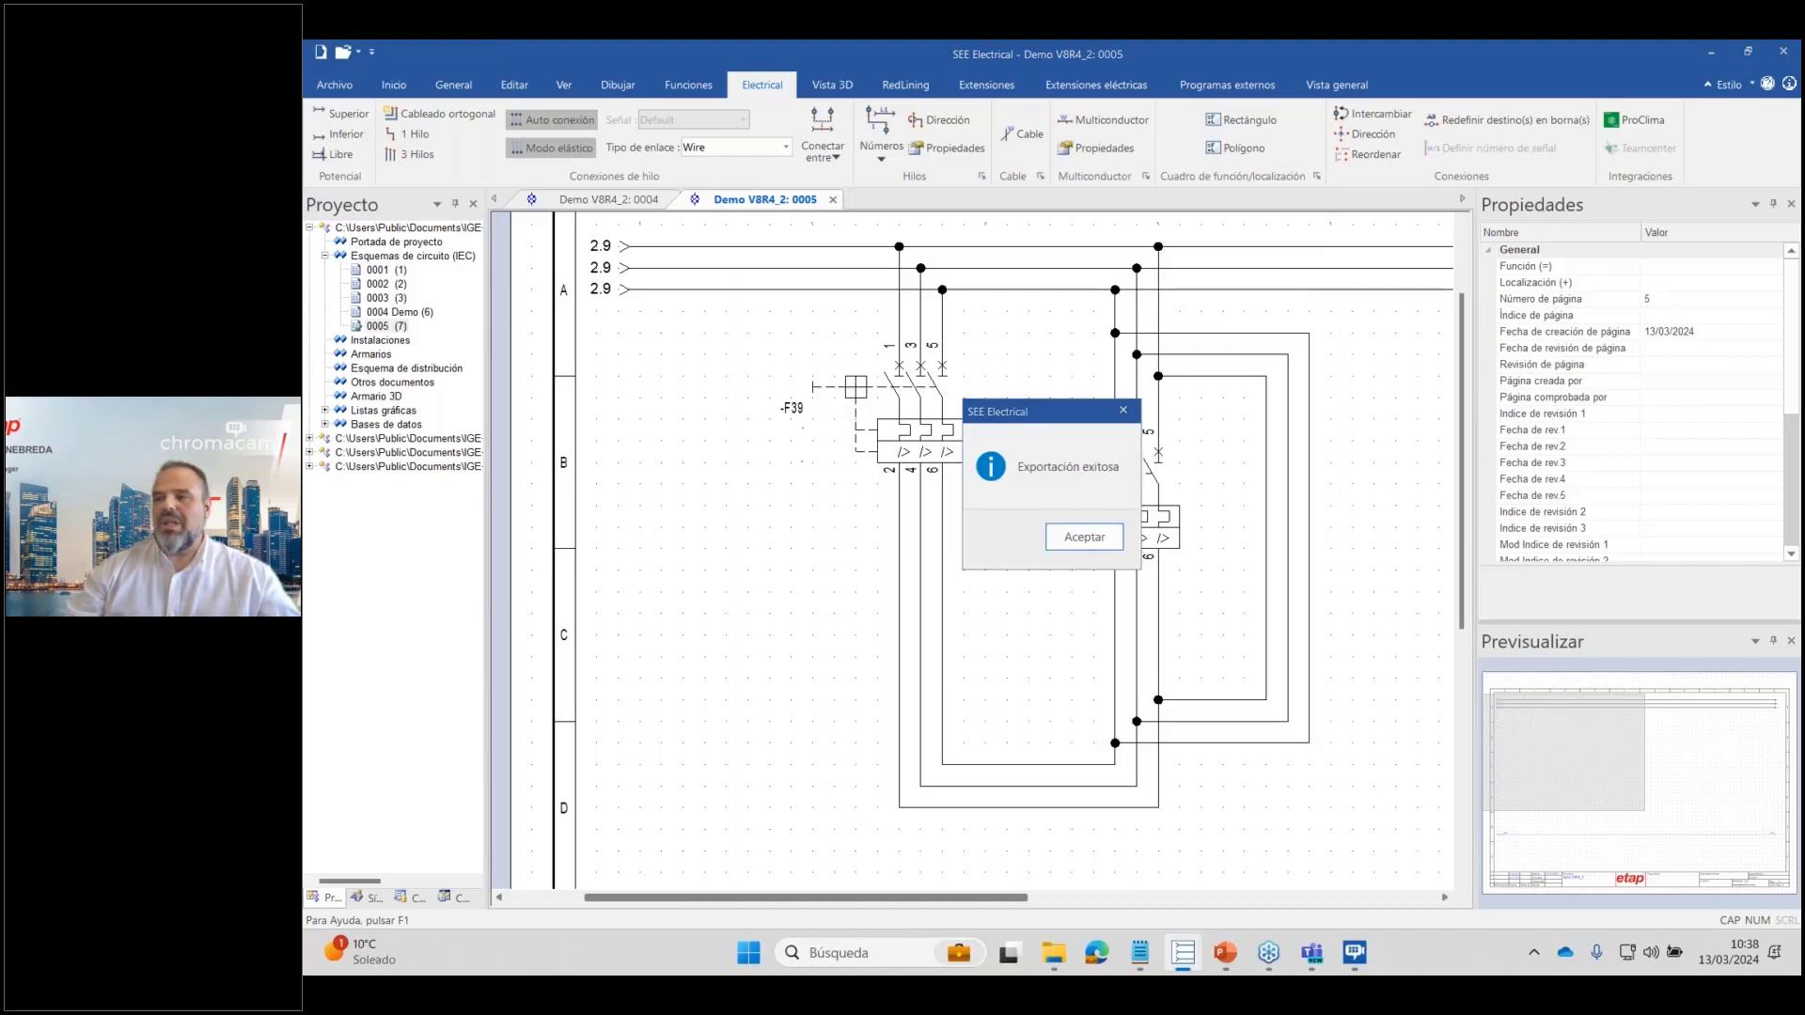
pyautogui.press('Return')
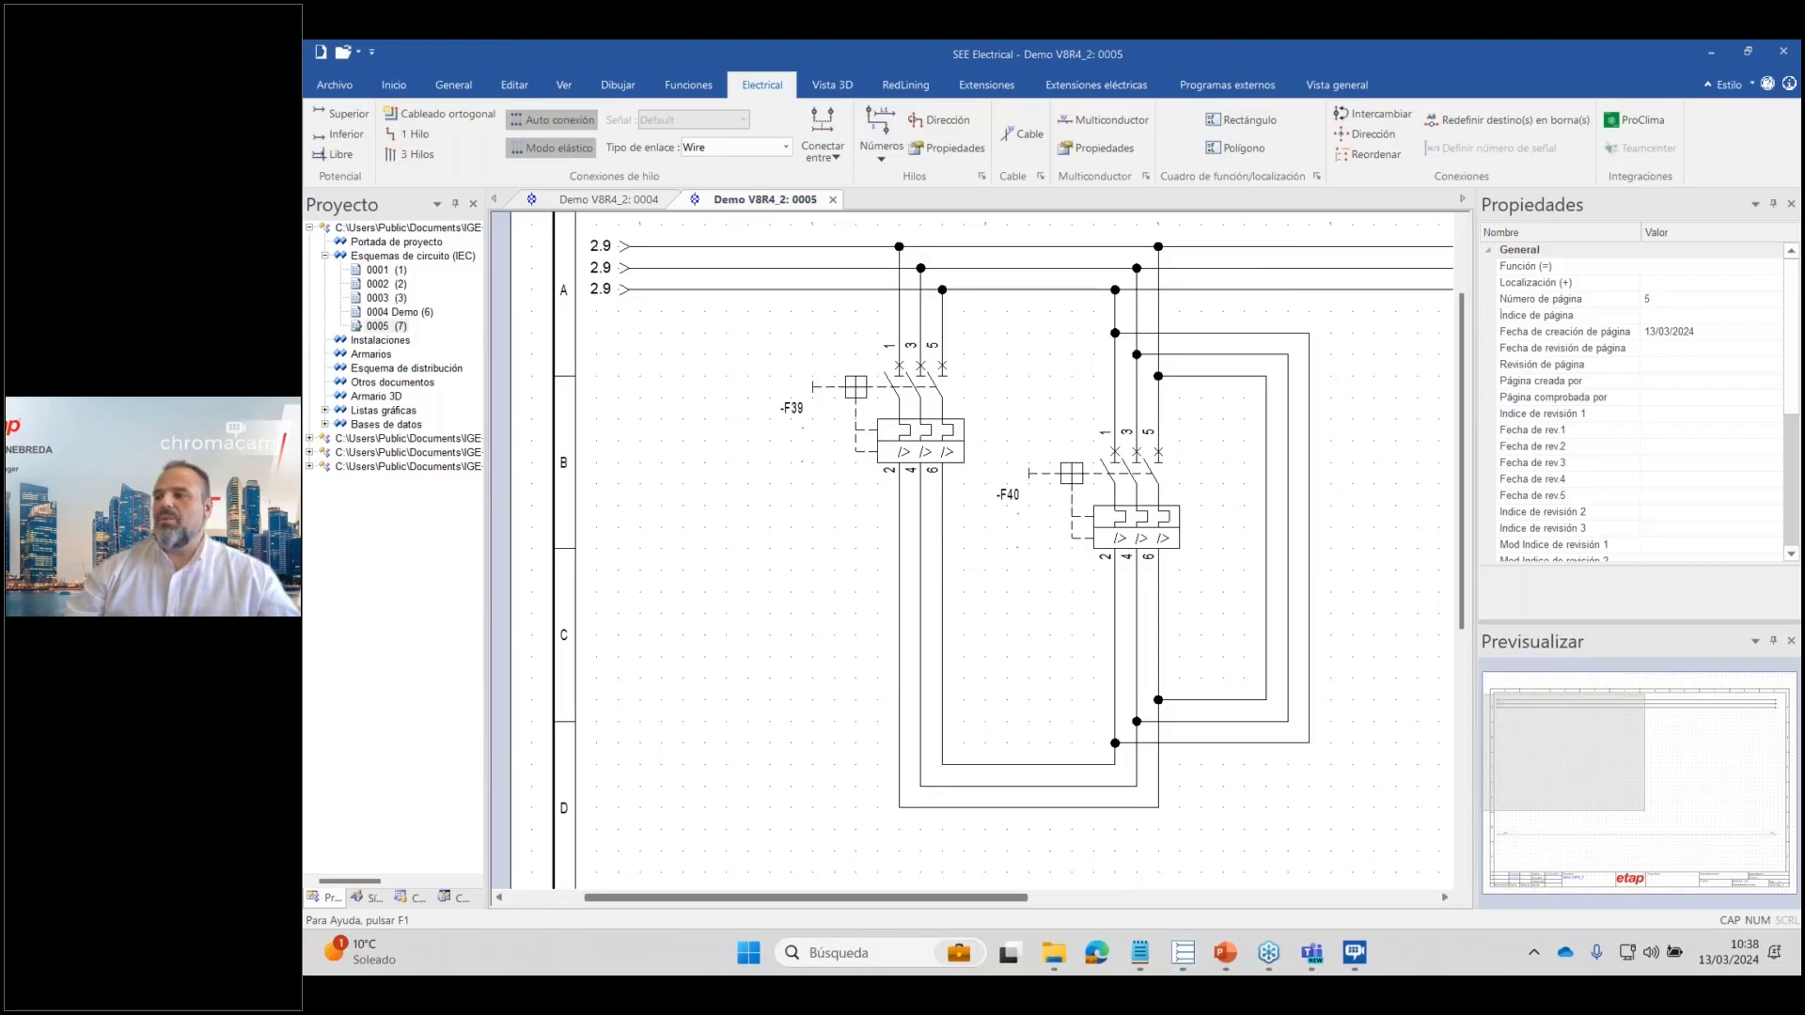
# Open the exported file Weidmuller_Demo V8R4_2_Equipments.txt from the Demo V8R4 project folder.
pyautogui.press('super+d')
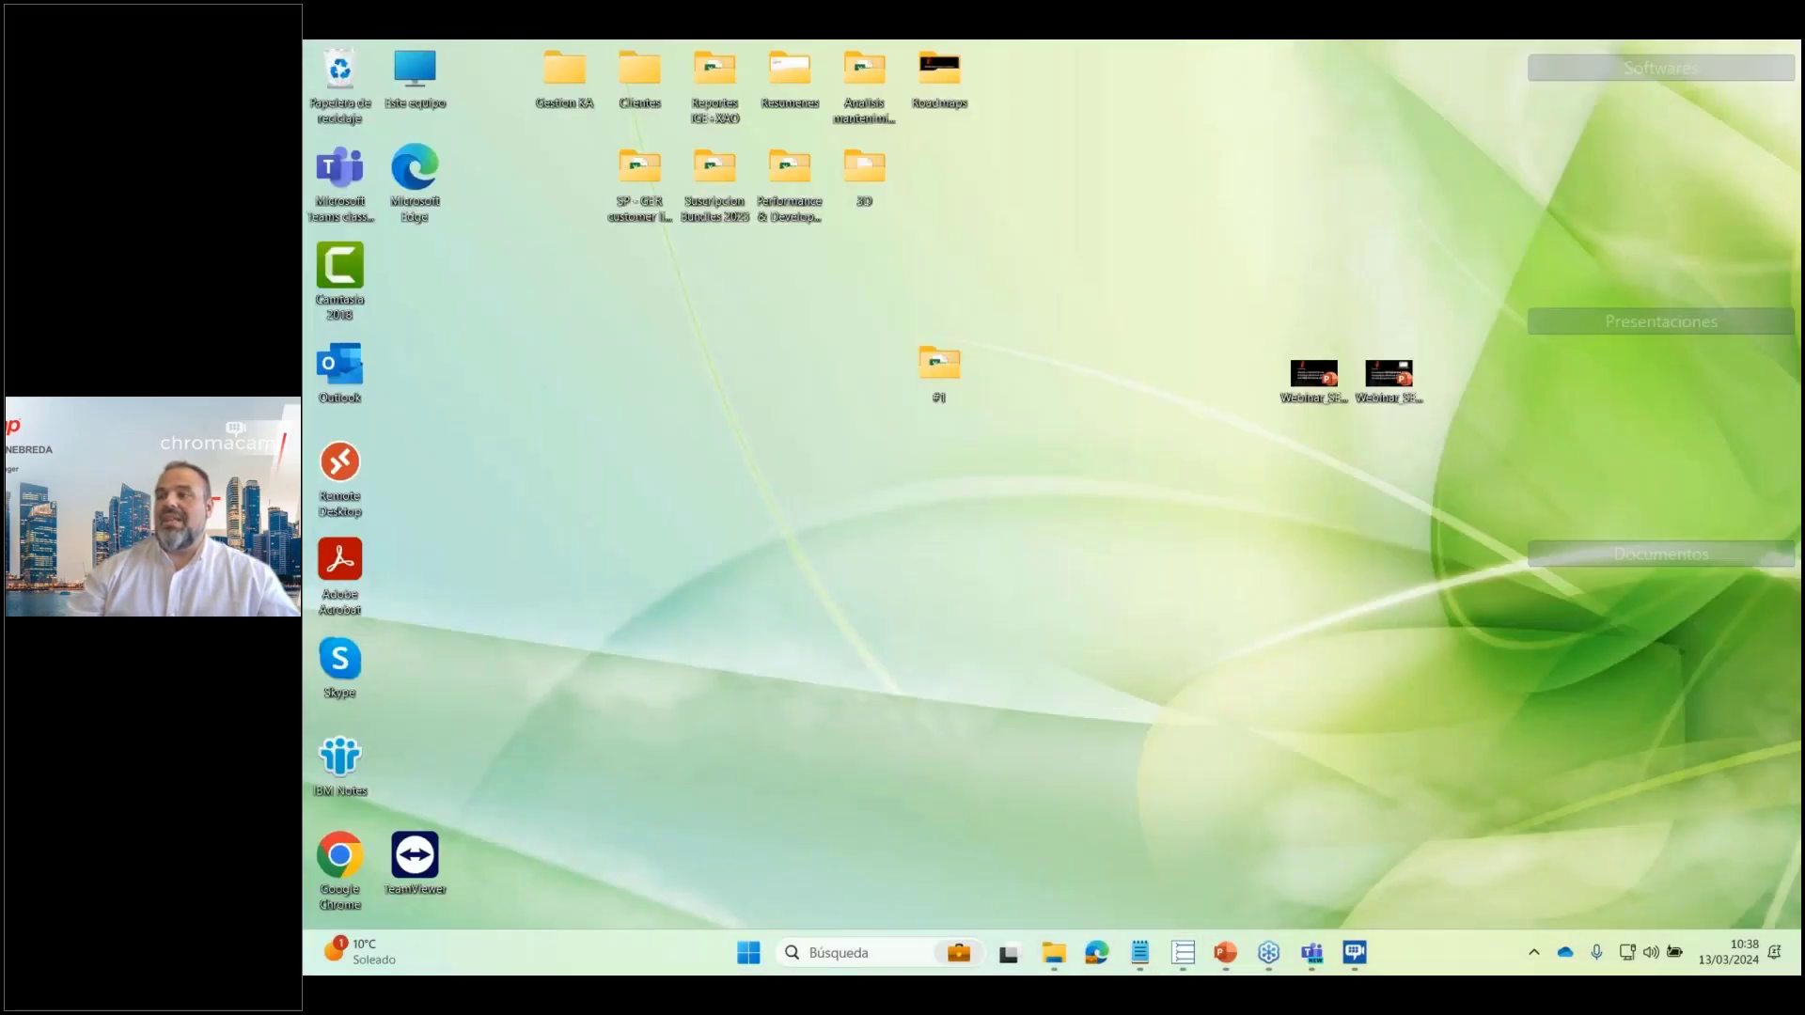
pyautogui.press('super+d')
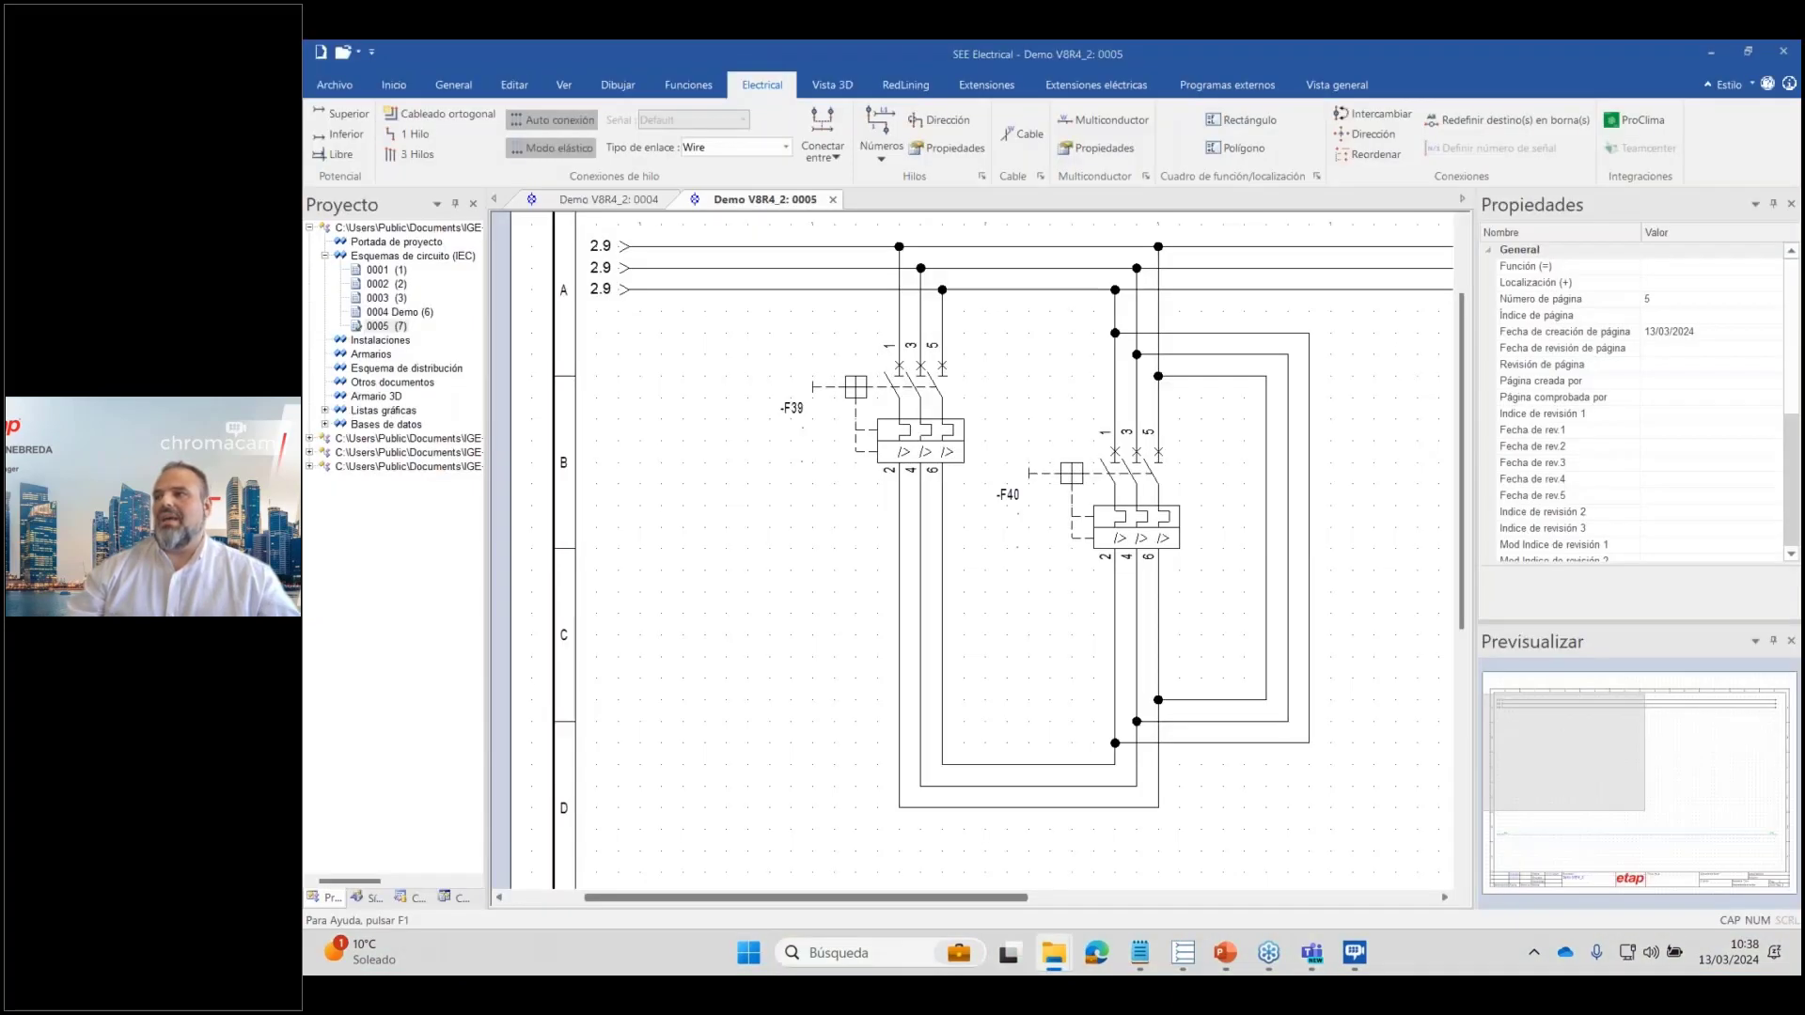
pyautogui.moveTo(1804, 527); pyautogui.dragTo(1103, 211)
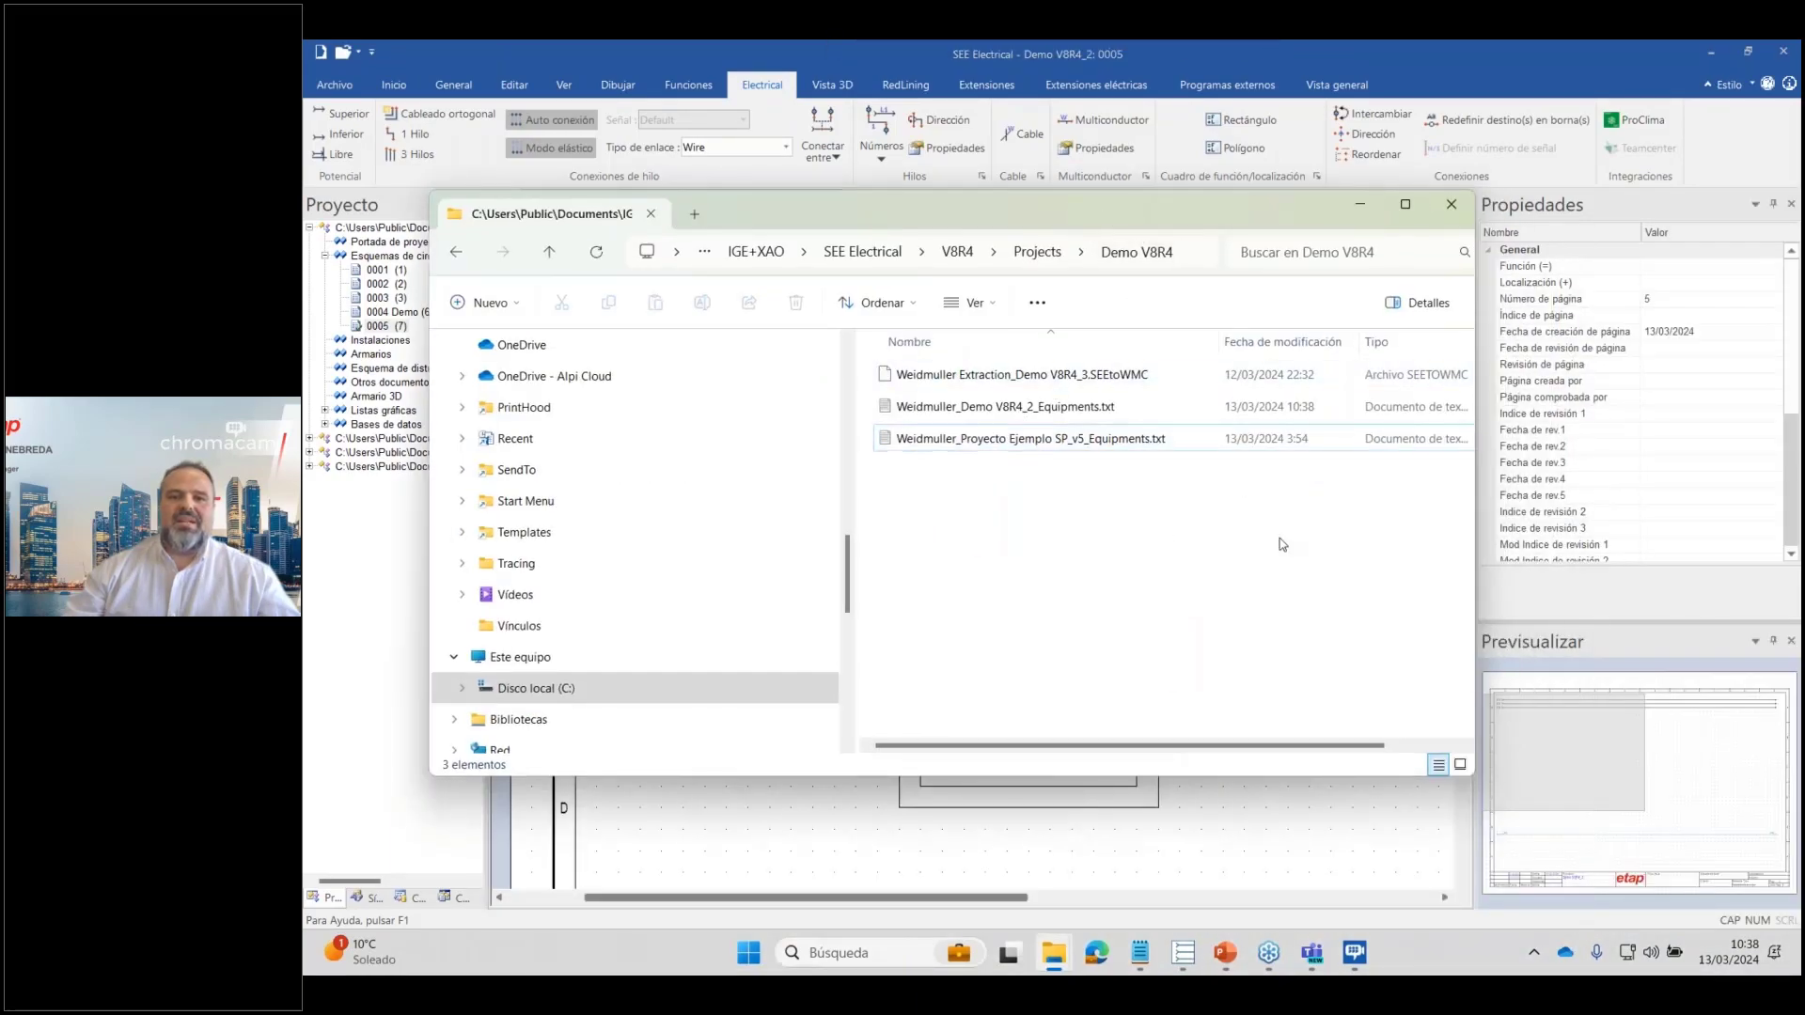
pyautogui.click(1426, 438)
pyautogui.click(1086, 415)
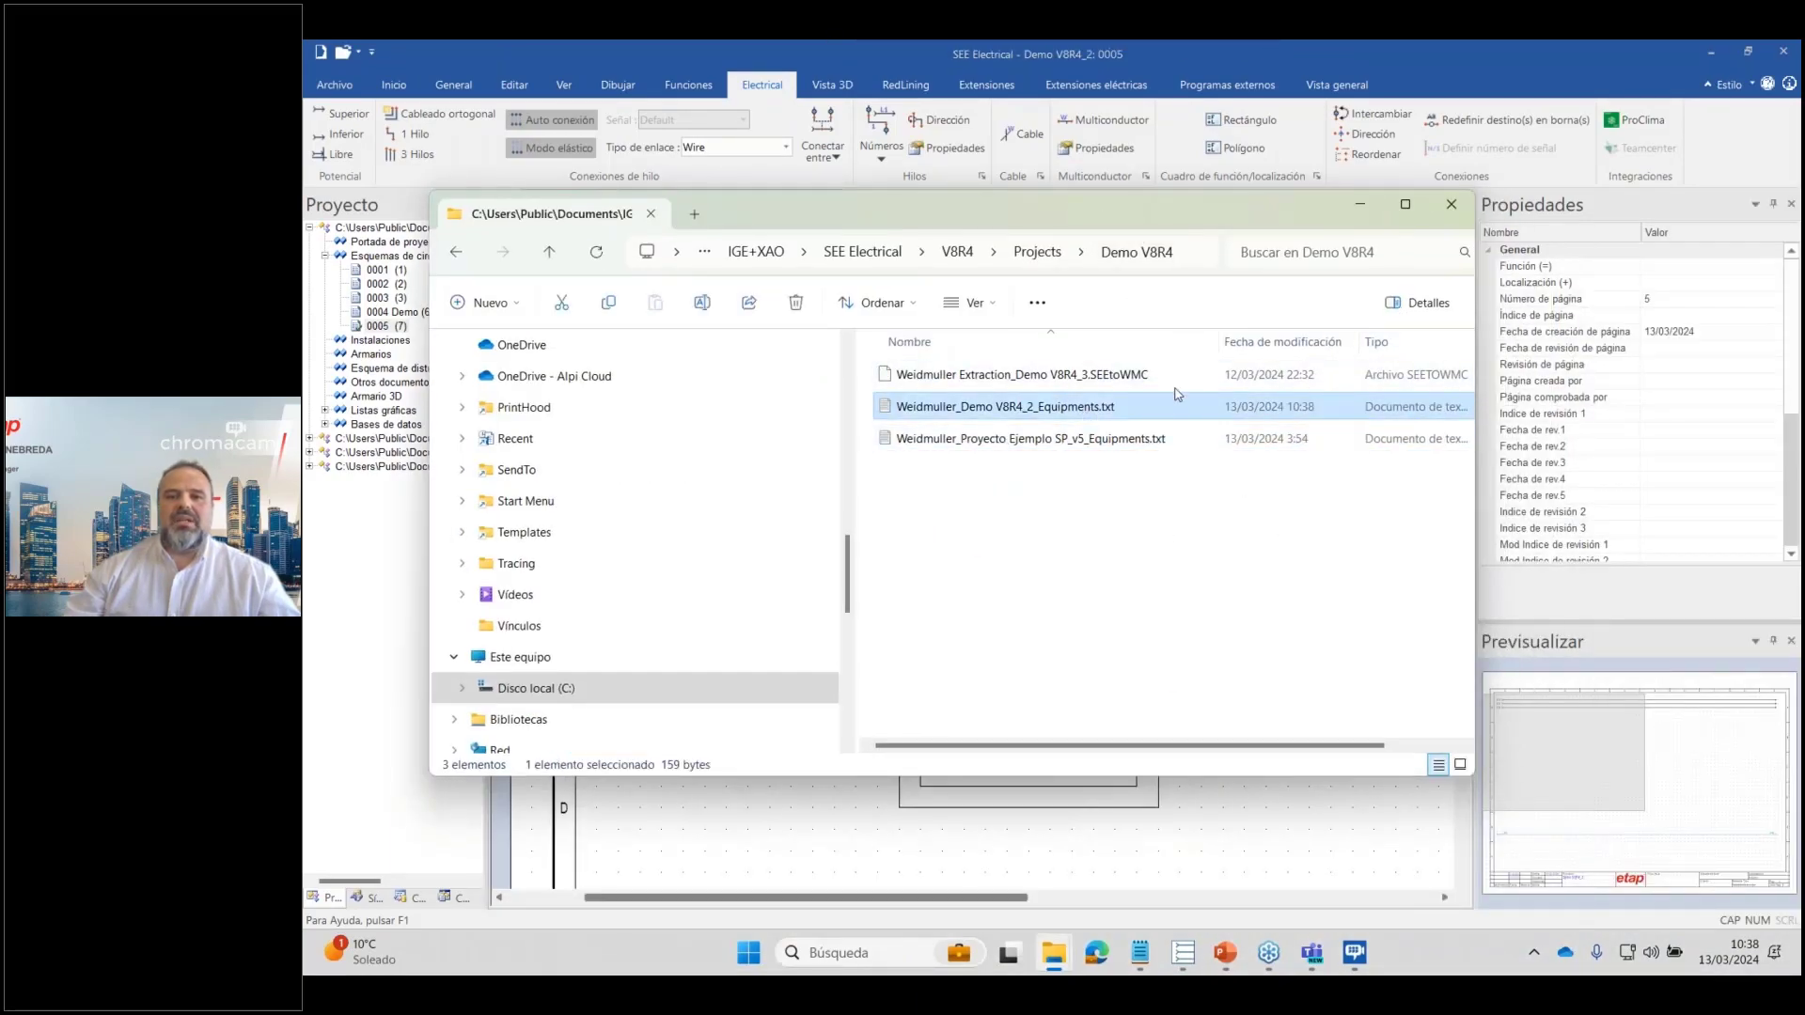
pyautogui.doubleClick(981, 410)
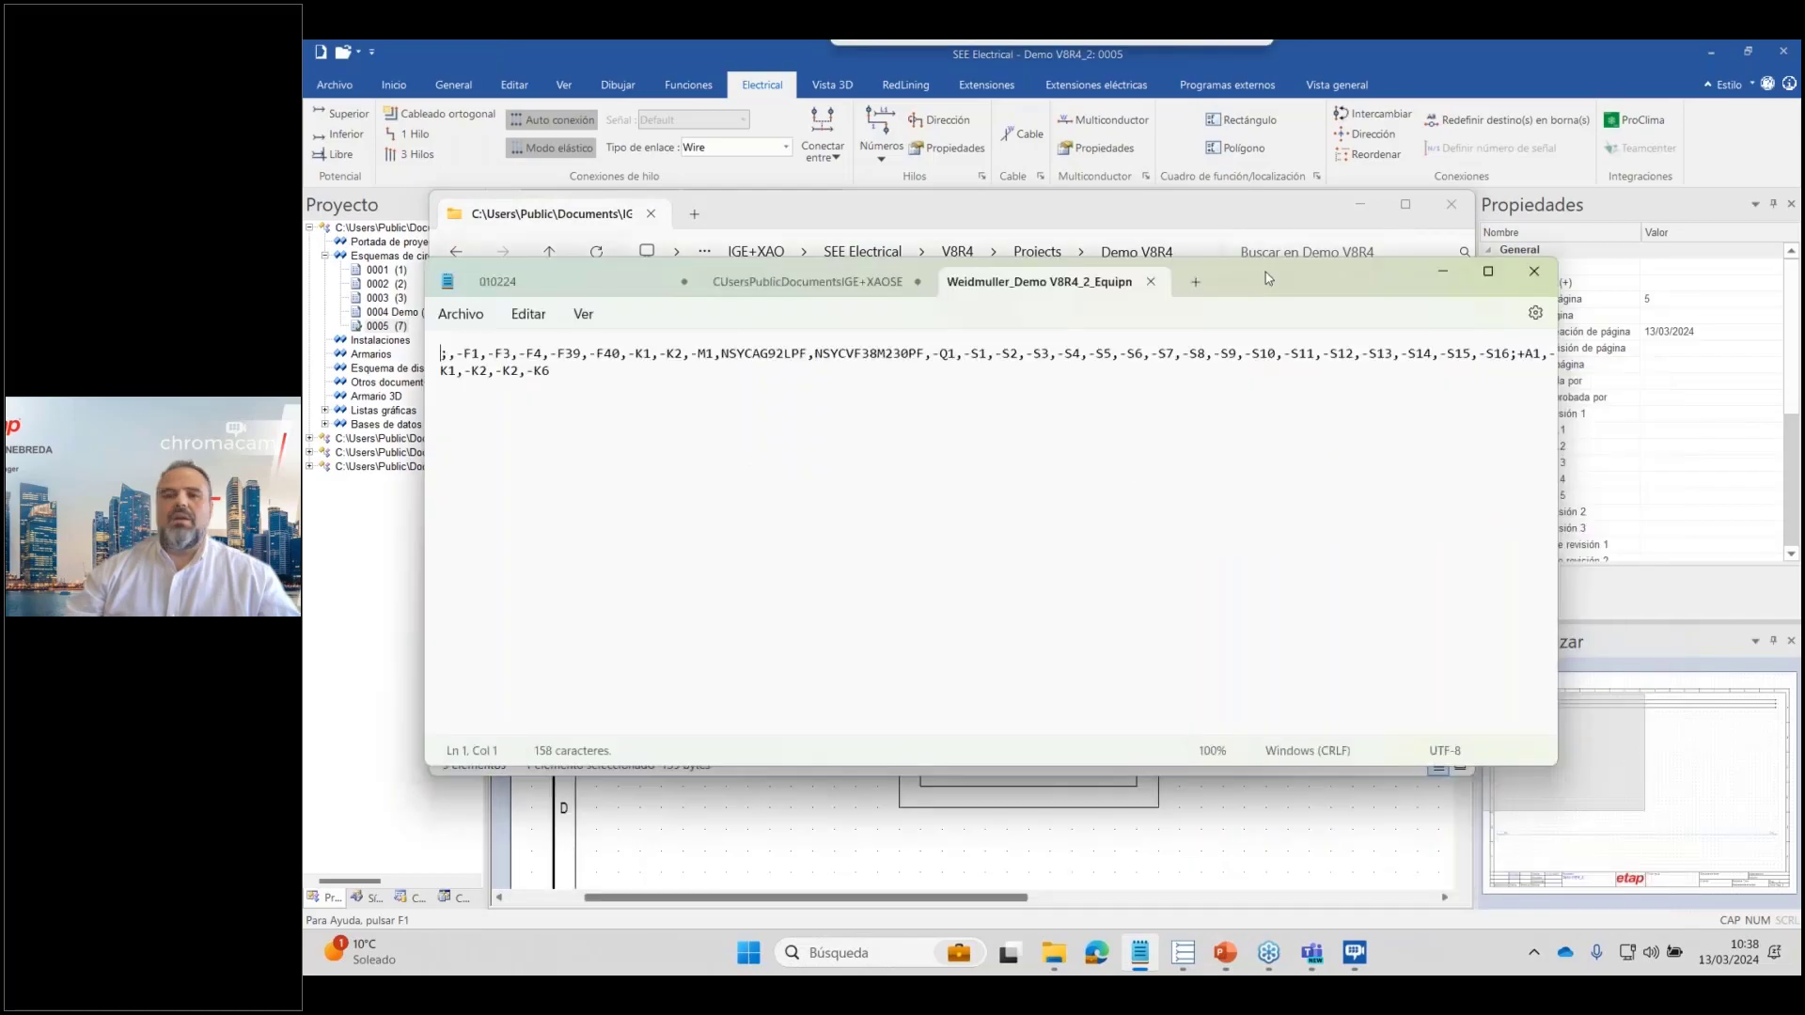
# Examine the component references listed in the exported text file, and return to the schematic.
pyautogui.moveTo(1219, 222); pyautogui.dragTo(1173, 221)
pyautogui.moveTo(535, 302); pyautogui.dragTo(629, 299)
pyautogui.moveTo(689, 299); pyautogui.dragTo(922, 299)
pyautogui.moveTo(1055, 299); pyautogui.dragTo(1141, 299)
pyautogui.moveTo(1313, 298); pyautogui.dragTo(1369, 299)
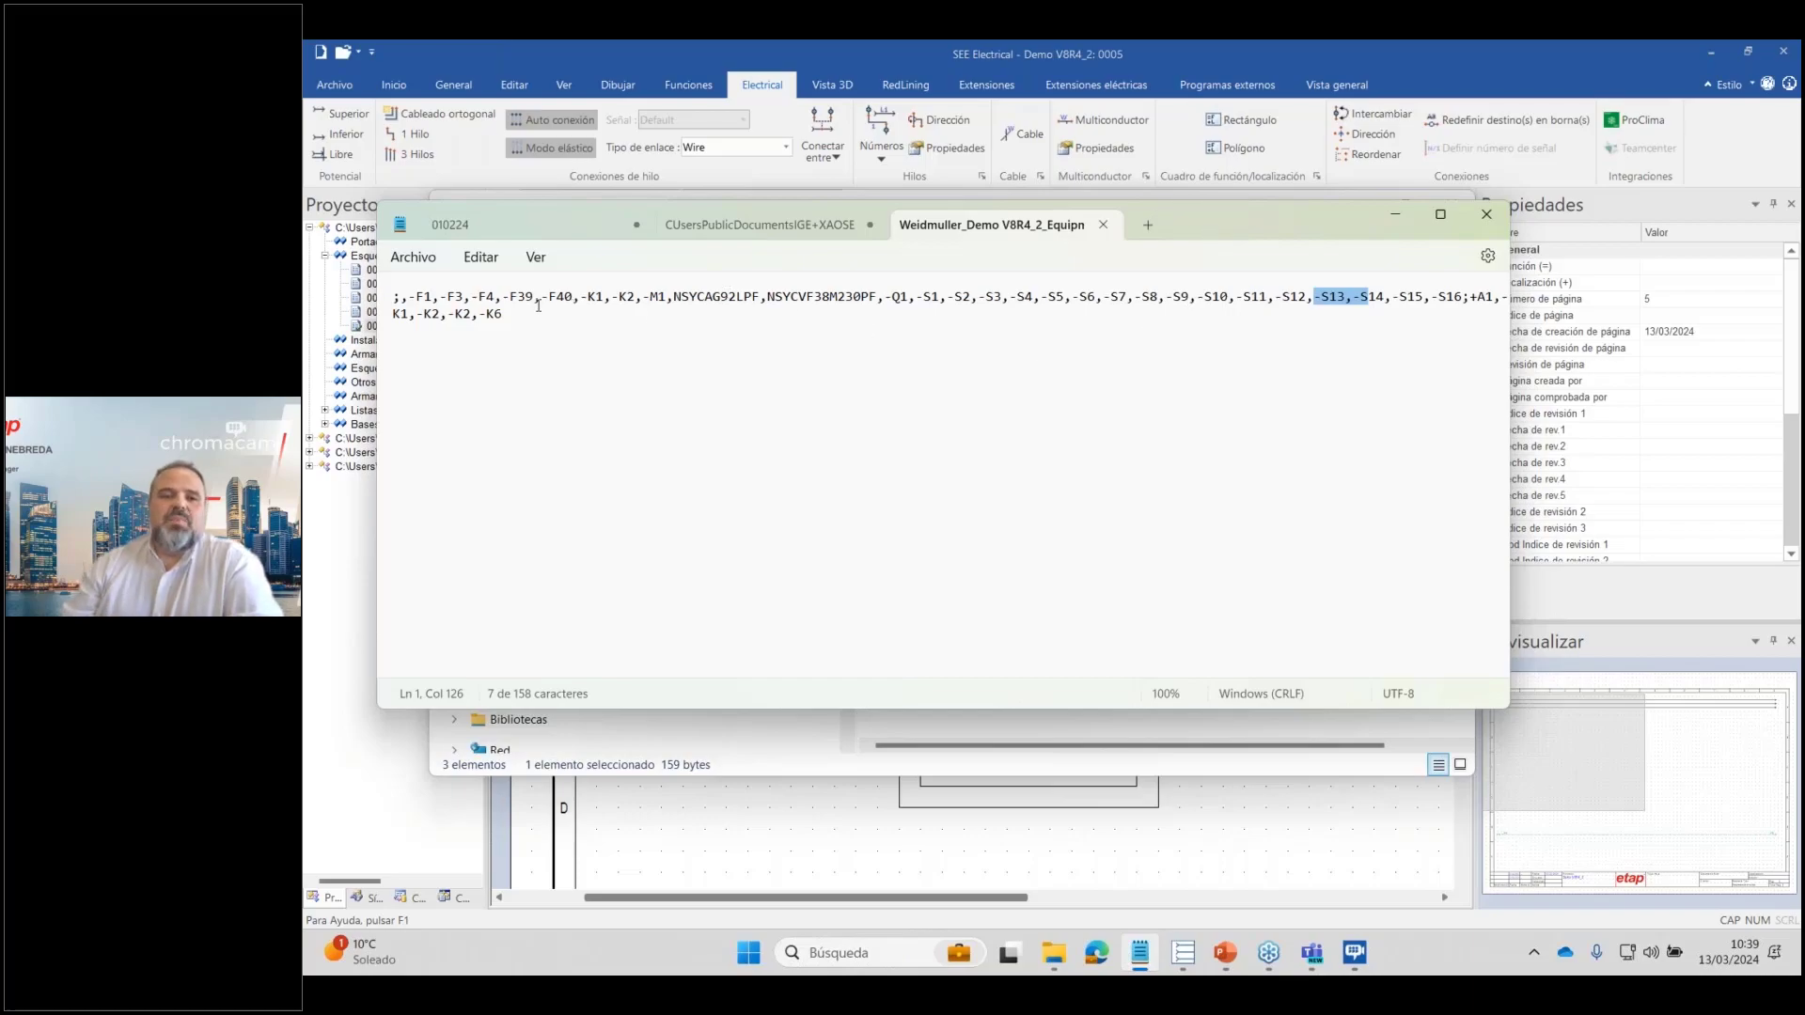
pyautogui.moveTo(565, 300); pyautogui.dragTo(1077, 300)
pyautogui.moveTo(1173, 218); pyautogui.dragTo(1804, 298)
pyautogui.moveTo(1295, 218); pyautogui.dragTo(1803, 226)
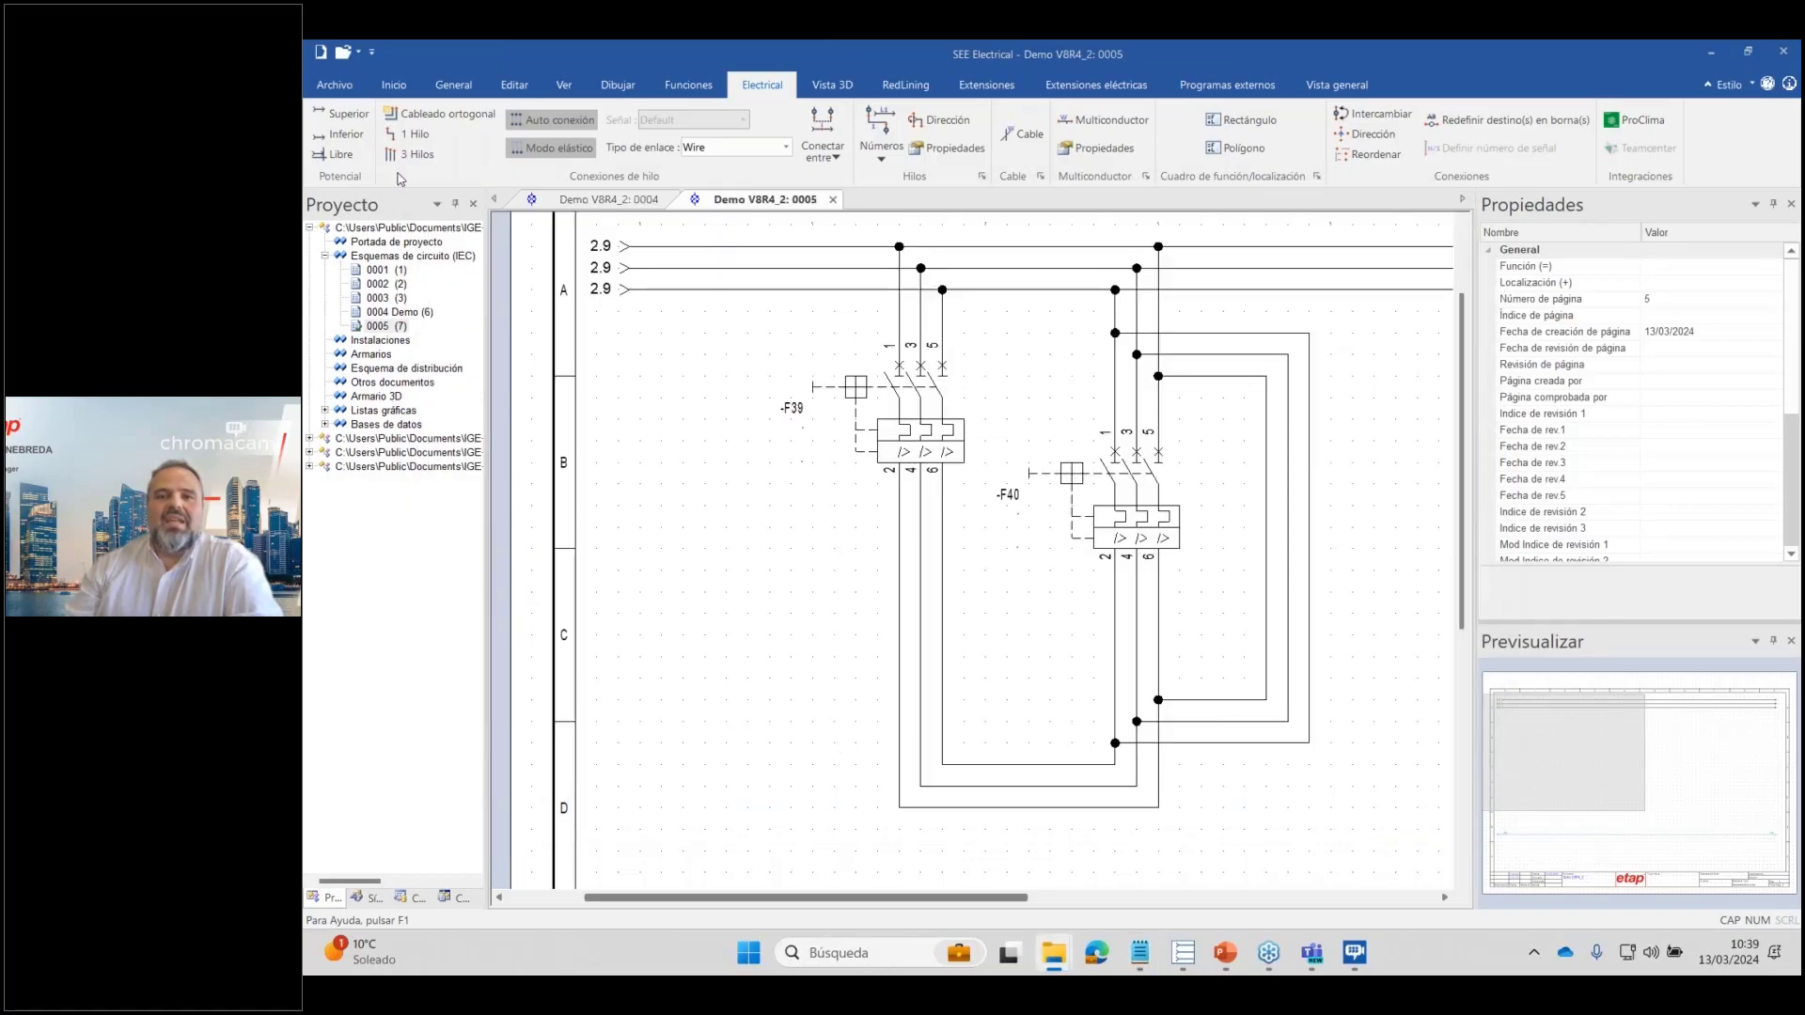
# Reopen the label export to review the manufacturers offered for references.
pyautogui.click(334, 85)
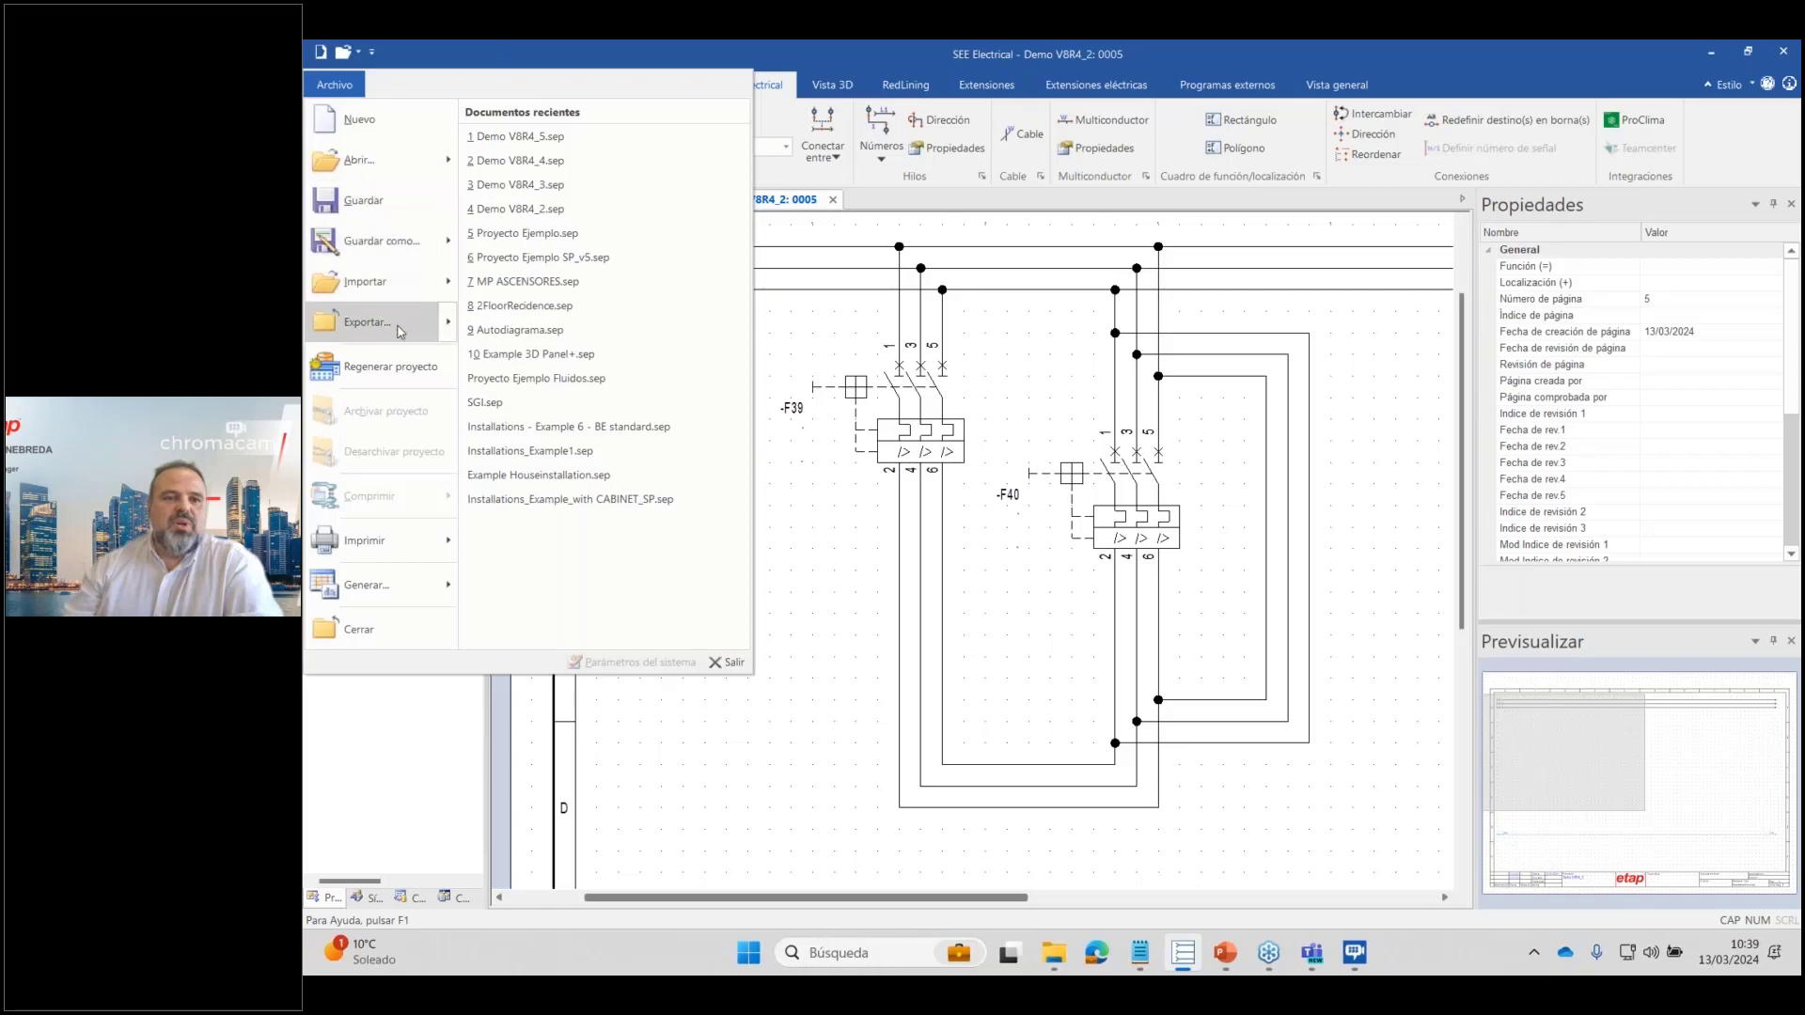
pyautogui.moveTo(410, 331)
pyautogui.click(644, 406)
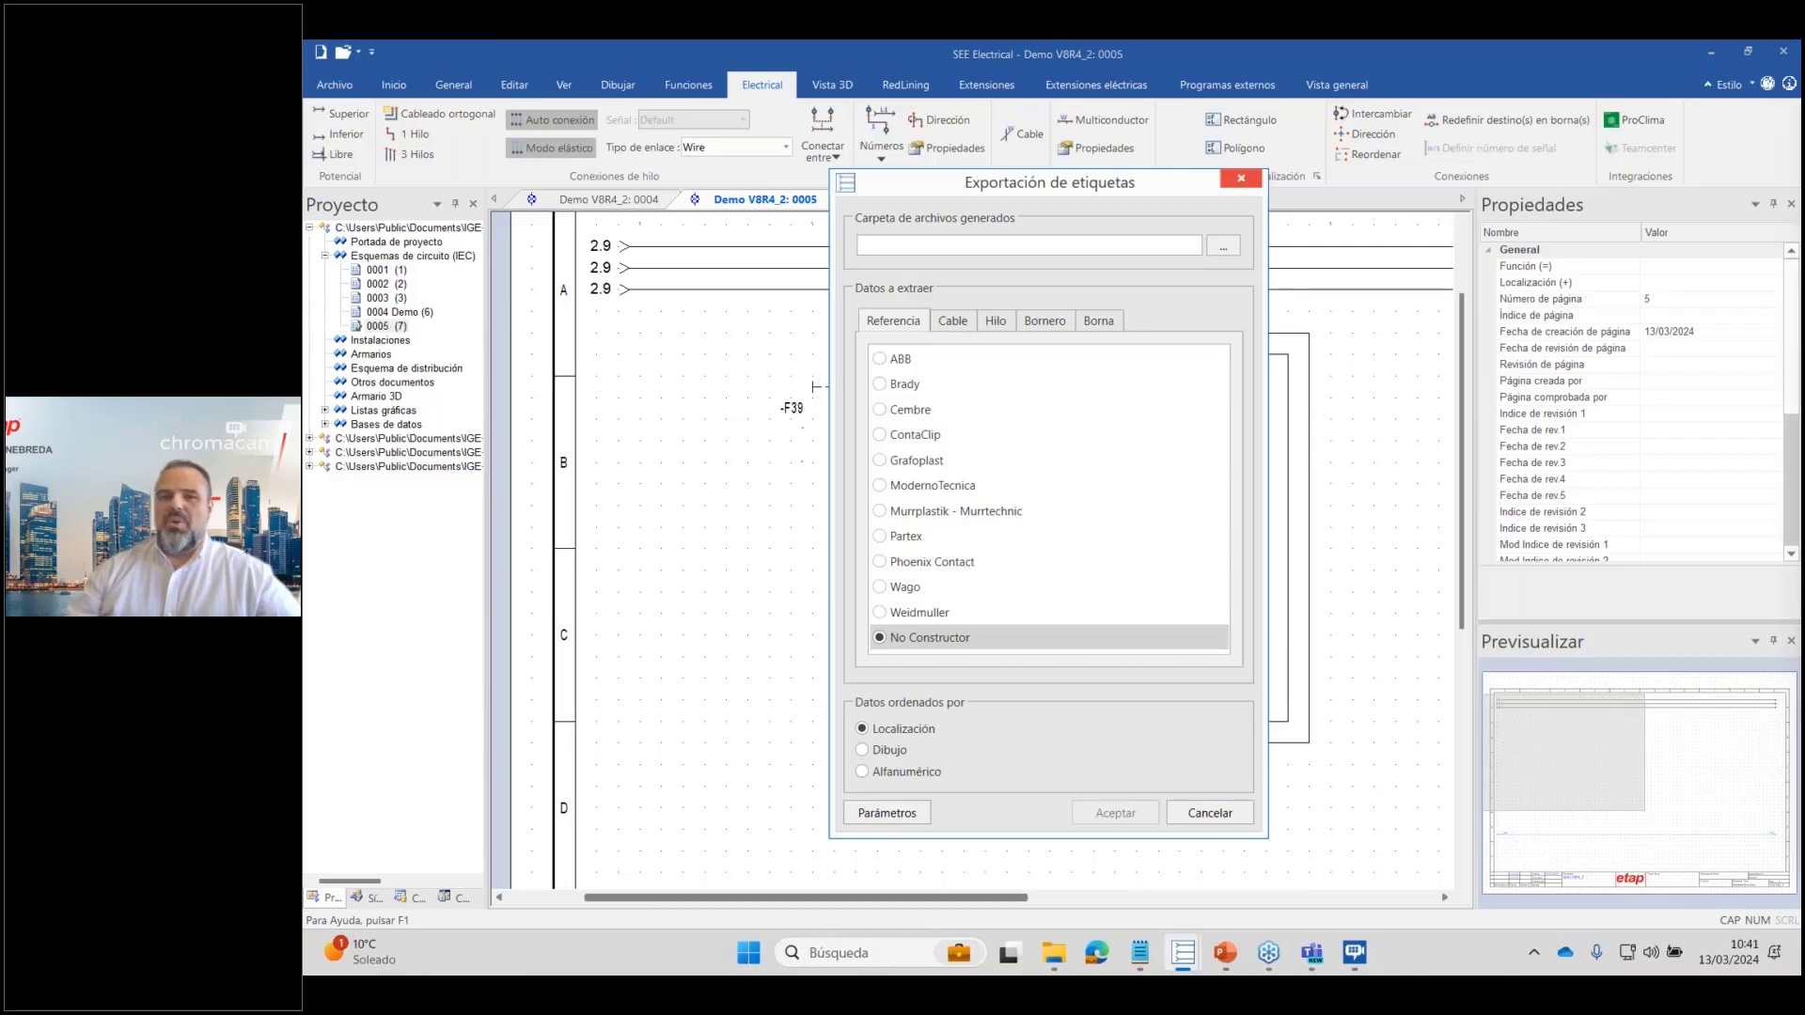
# Switch to the presentation, show the slide on polygon-defined function and location boxes, and return to SEE Electrical.
pyautogui.hotkey('alt', 'Tab')
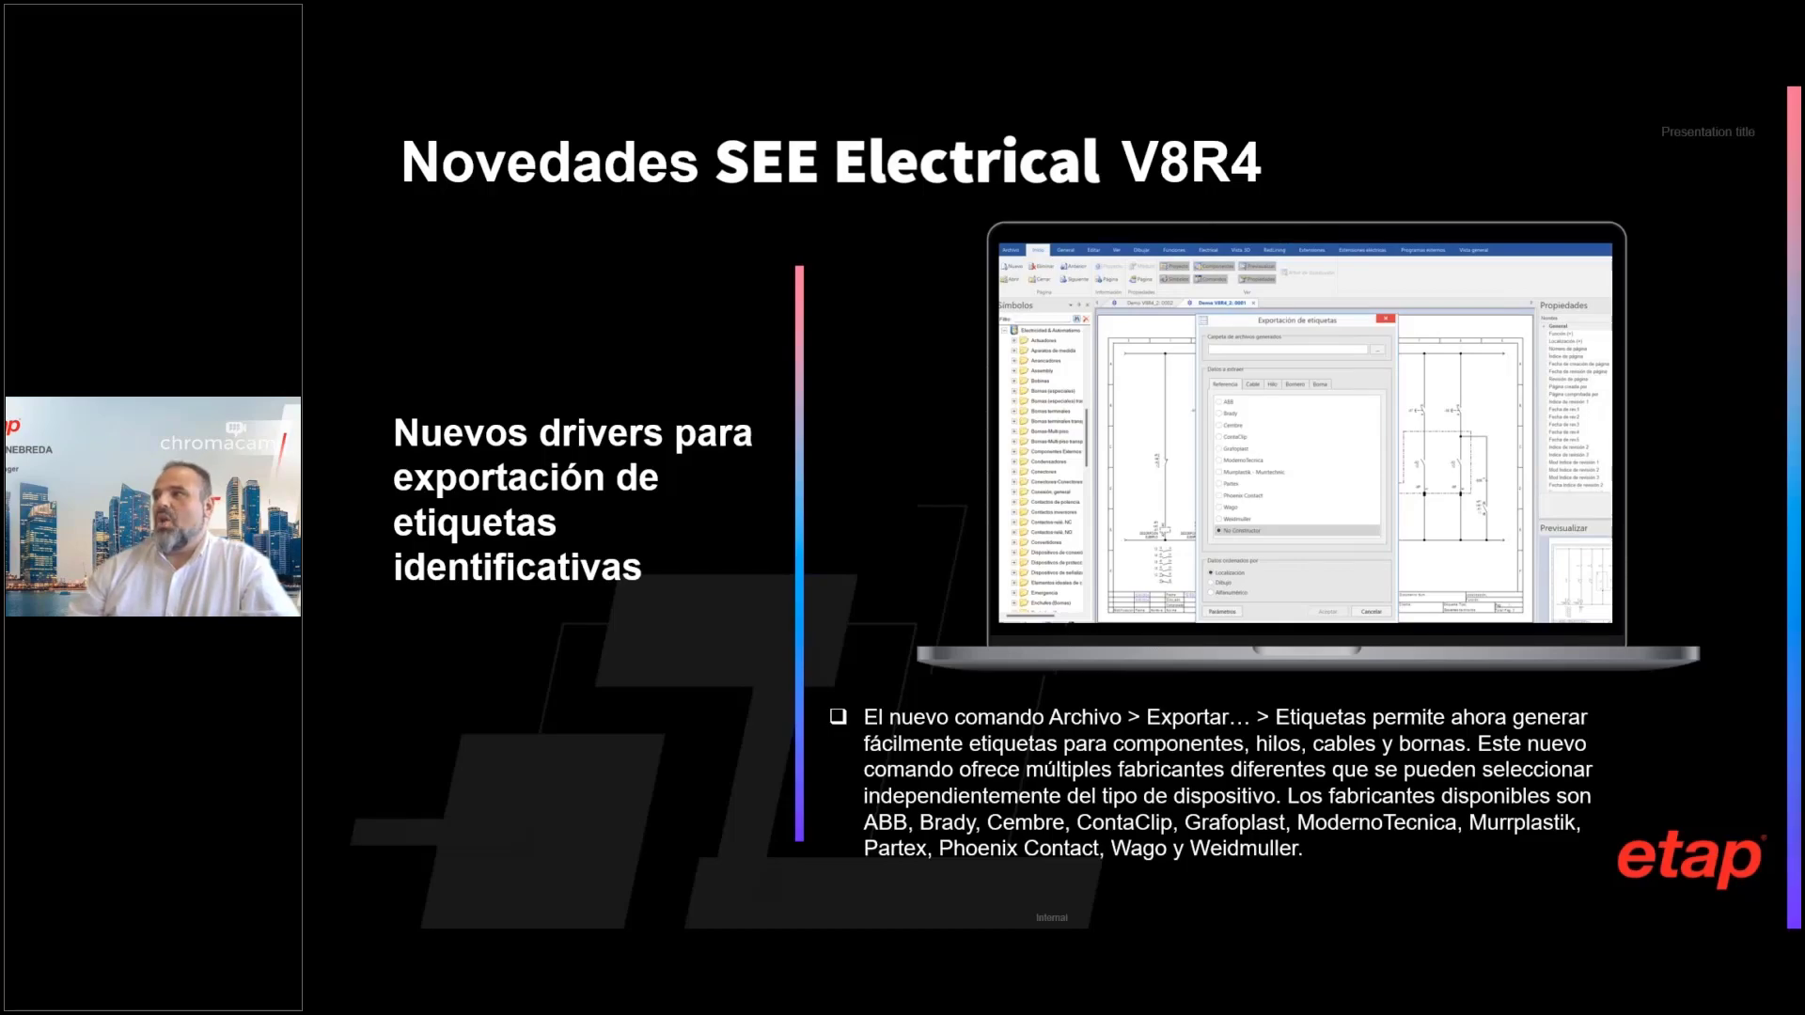
pyautogui.press('Right')
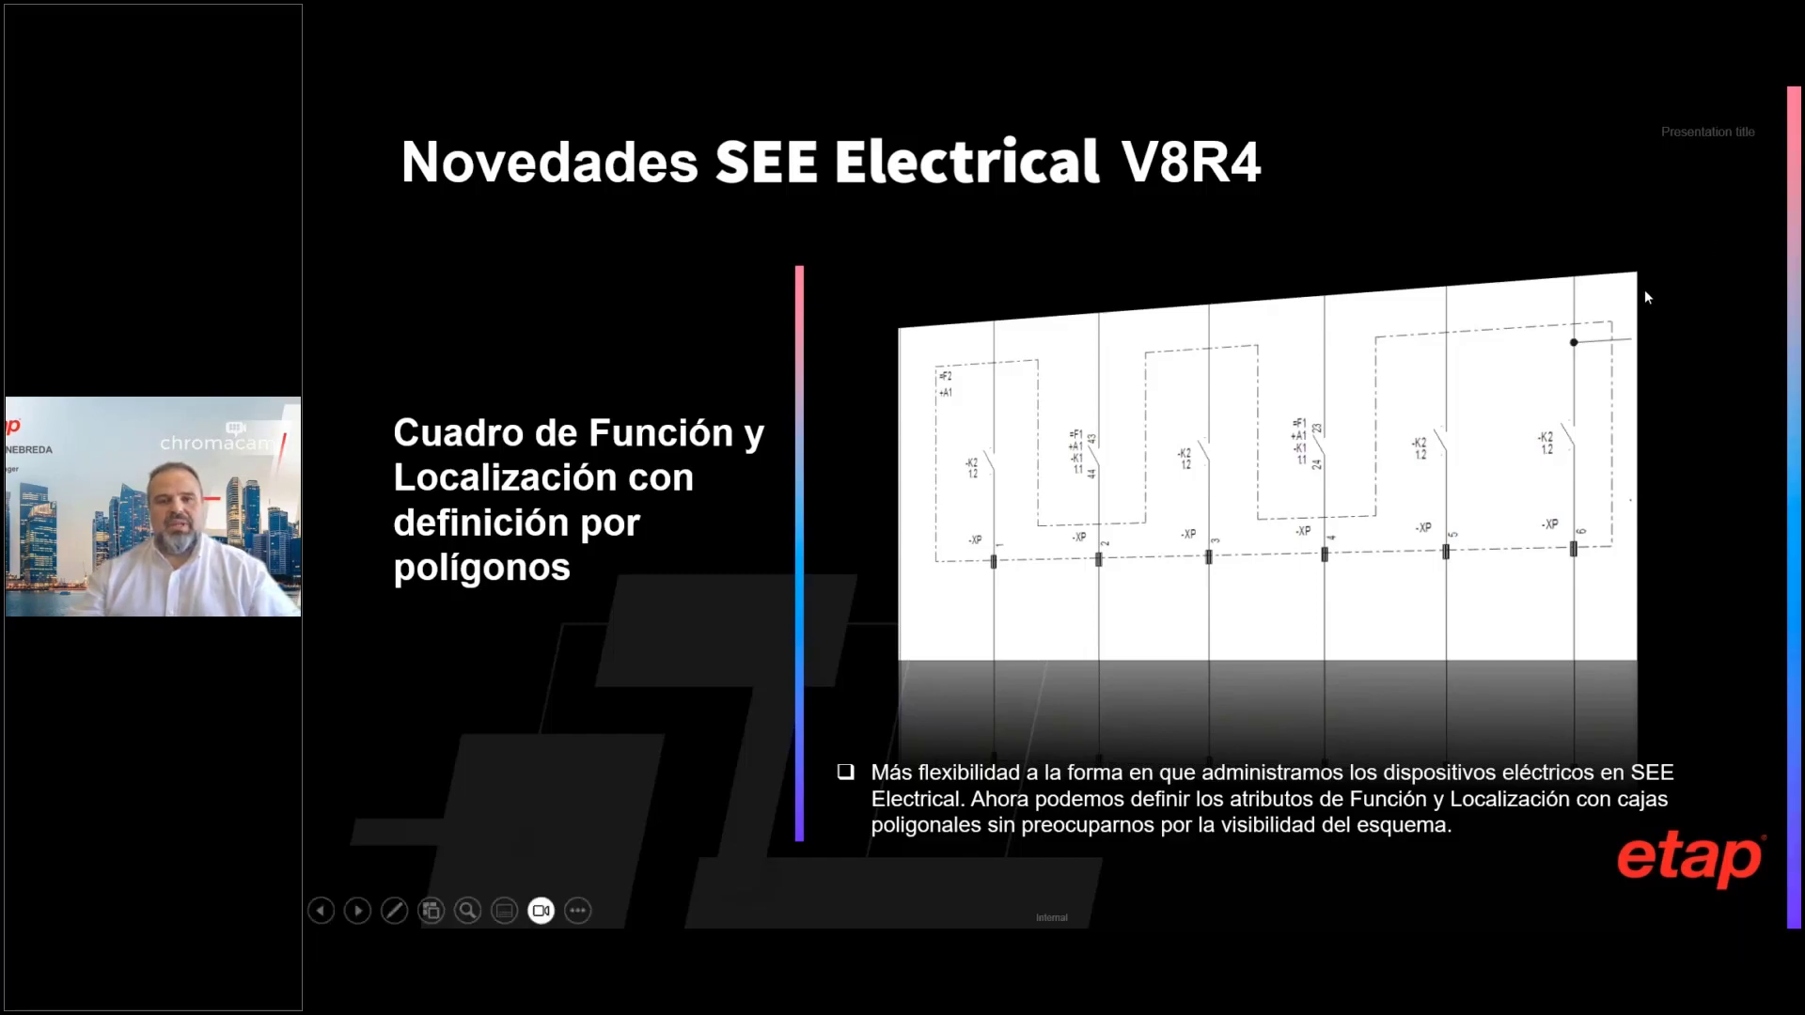
pyautogui.hotkey('alt', 'Tab')
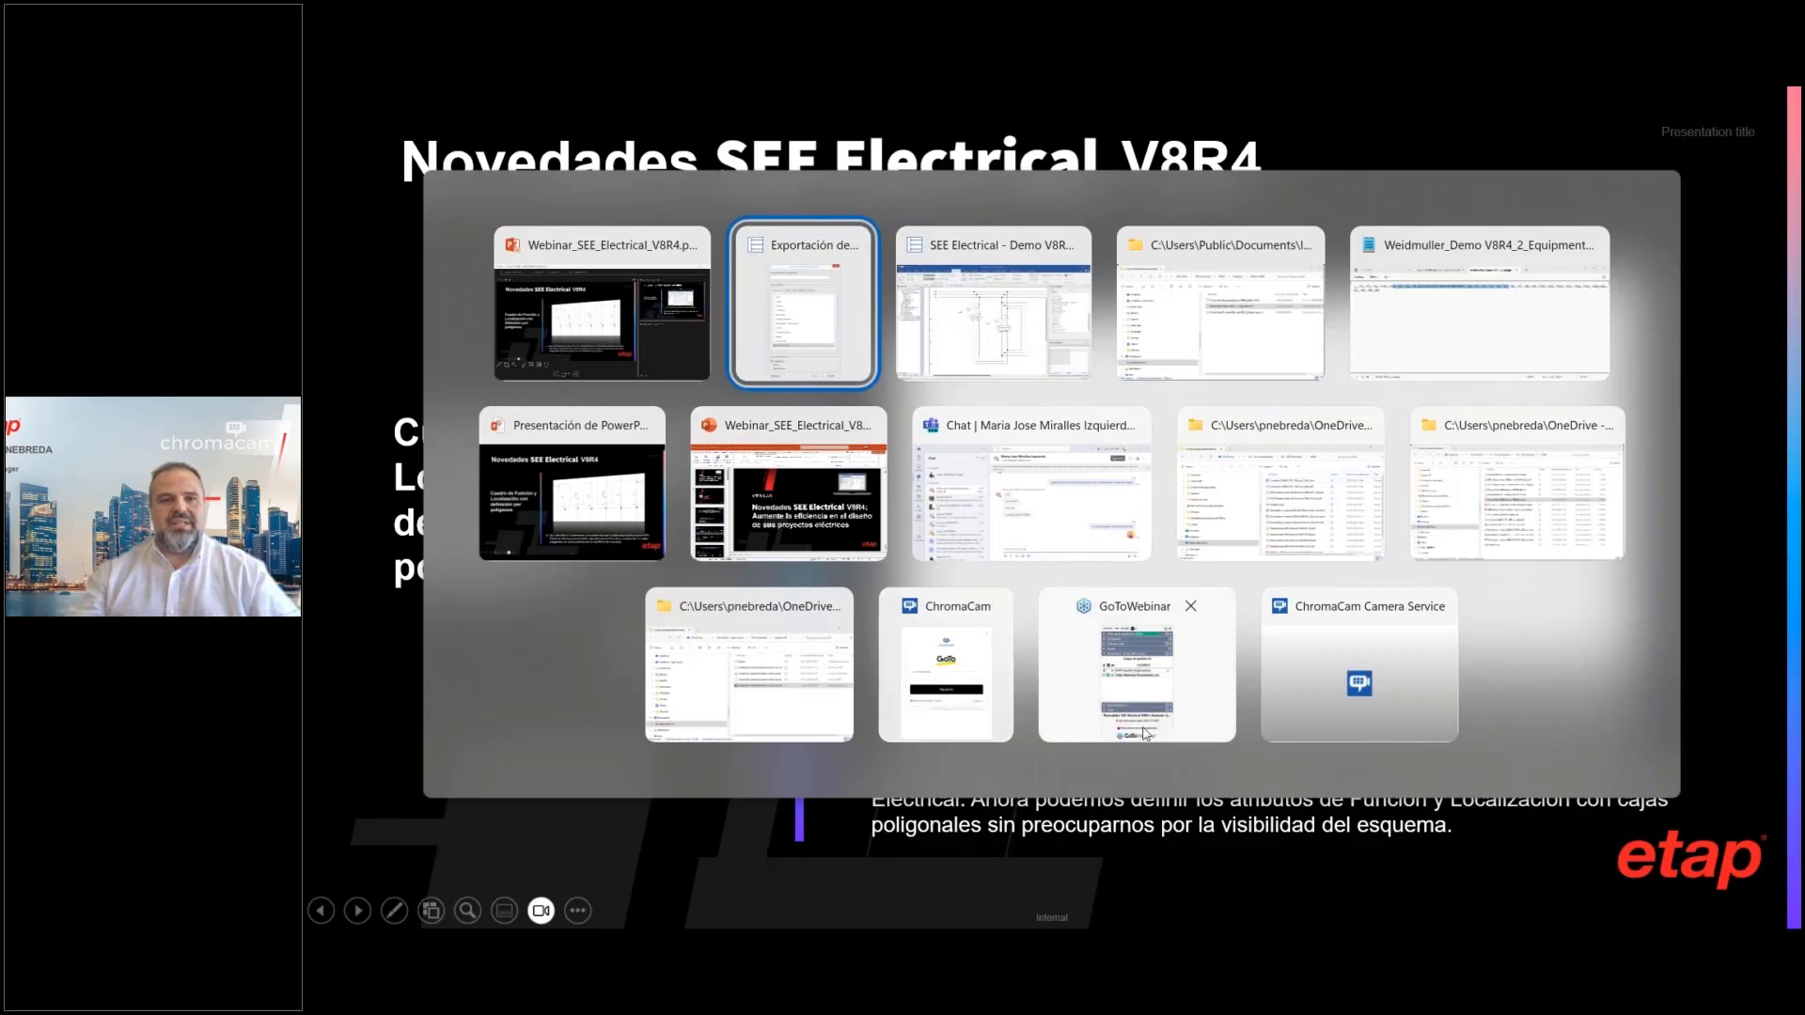
pyautogui.click(994, 329)
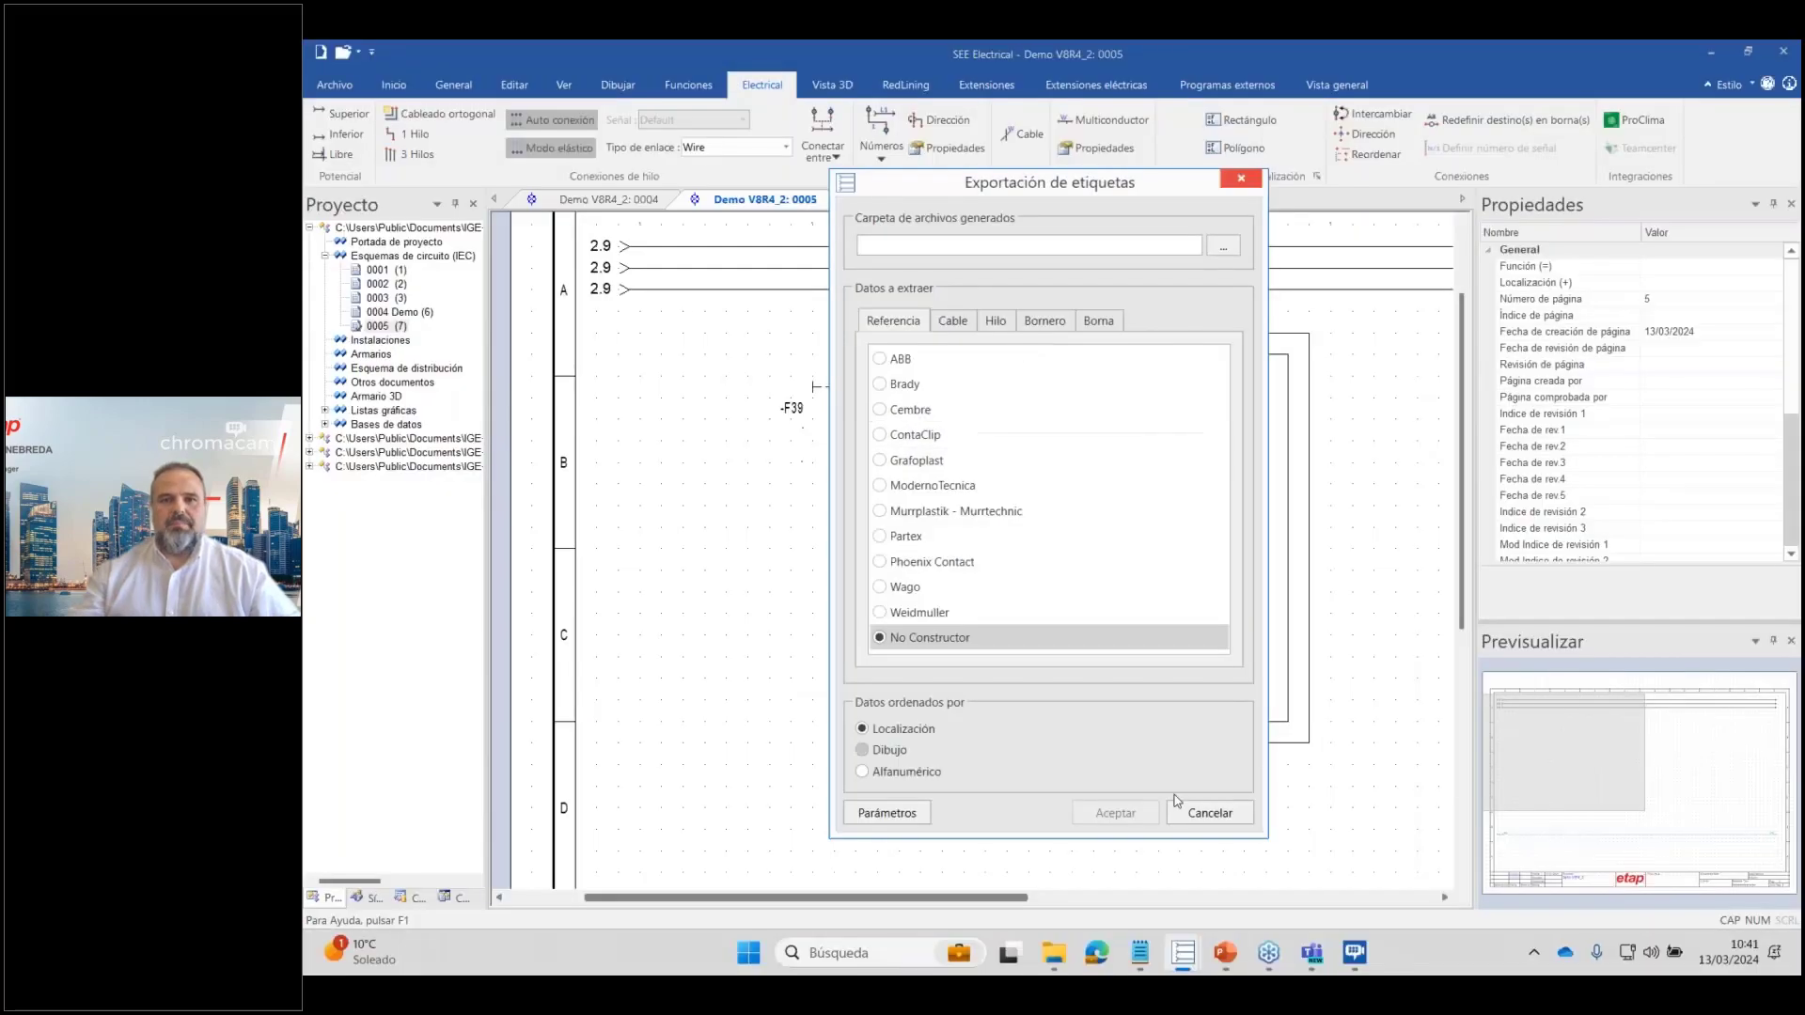
# Cancel the label export and open circuit diagram page 0004 Demo.
pyautogui.click(1206, 816)
pyautogui.scroll(-3, 974, 556)
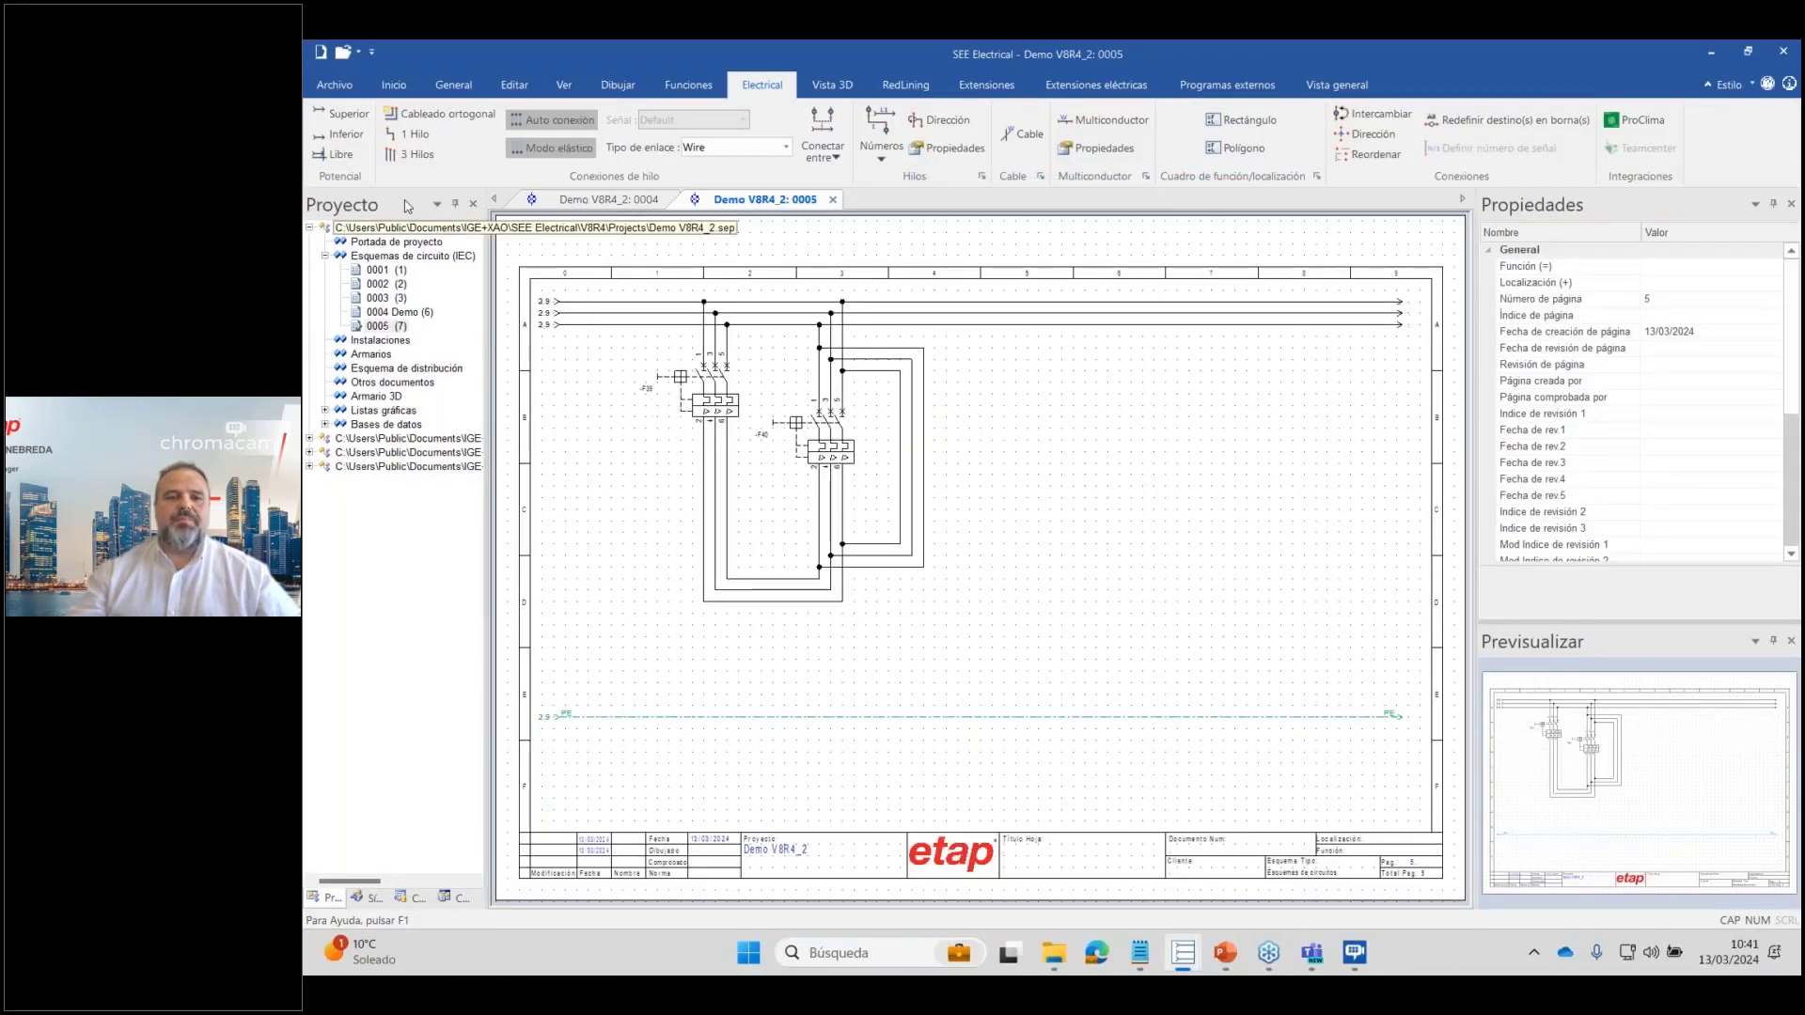
pyautogui.doubleClick(394, 312)
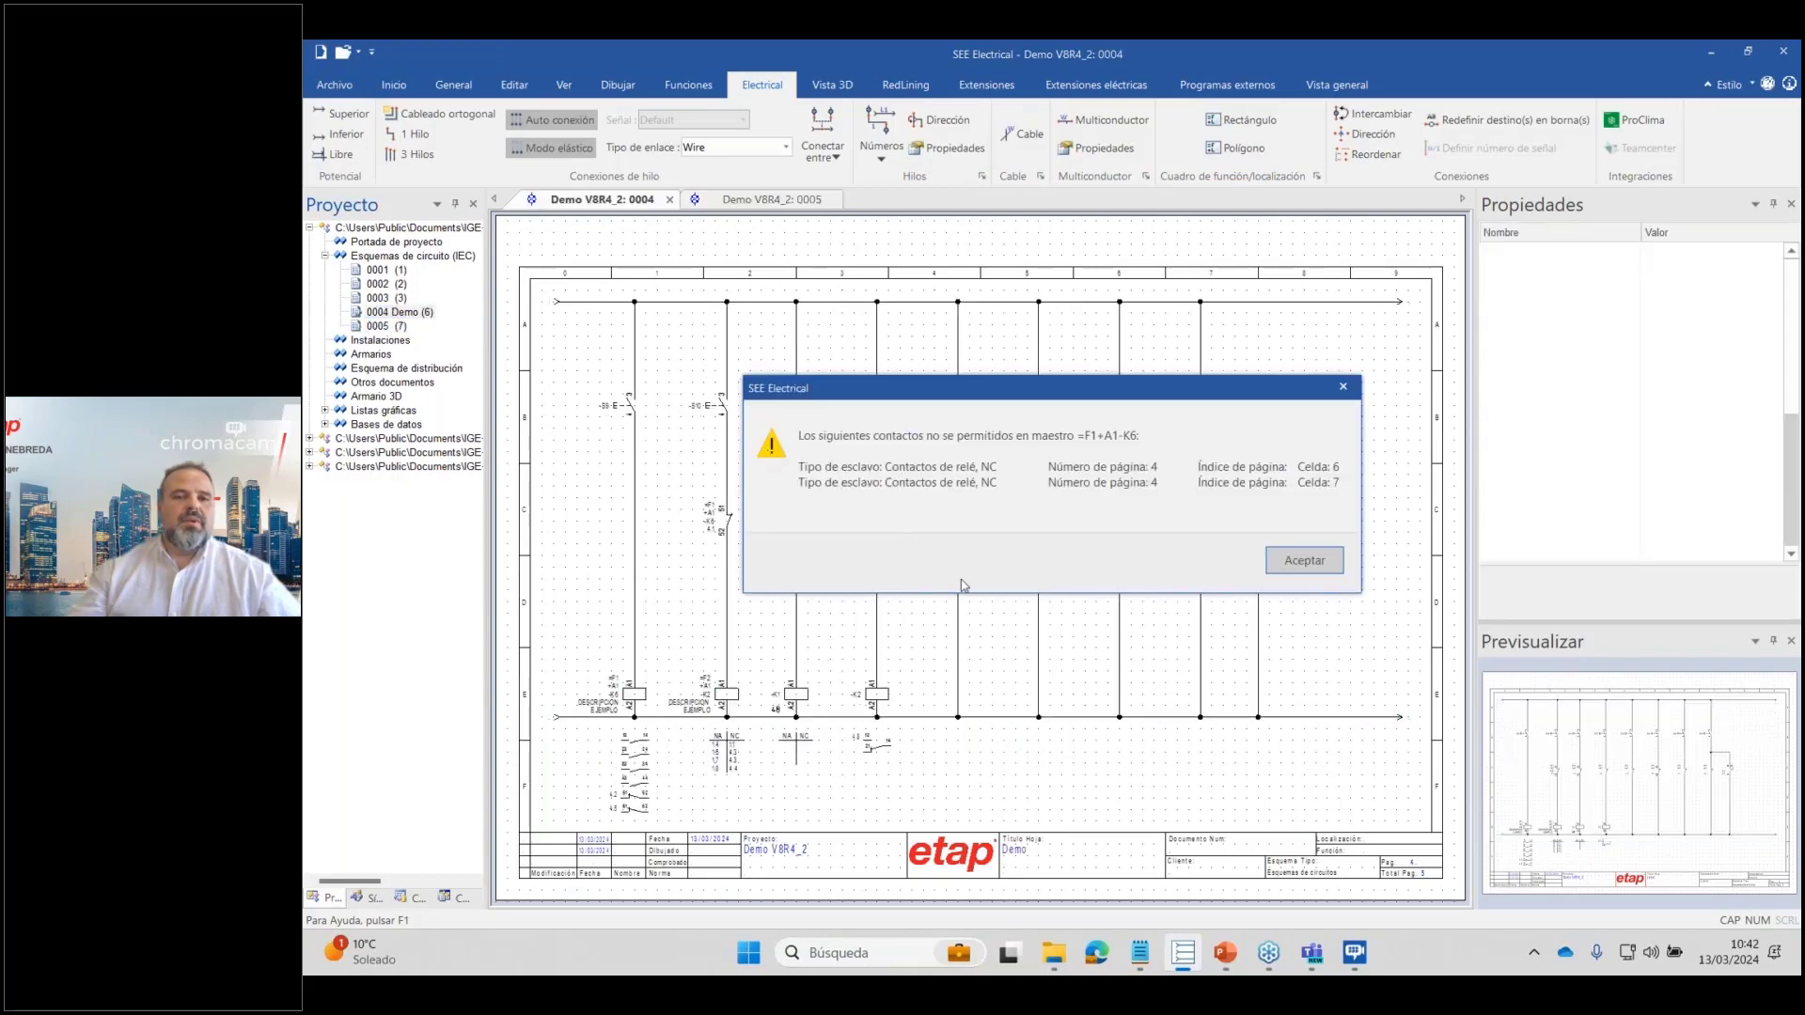
pyautogui.click(1305, 560)
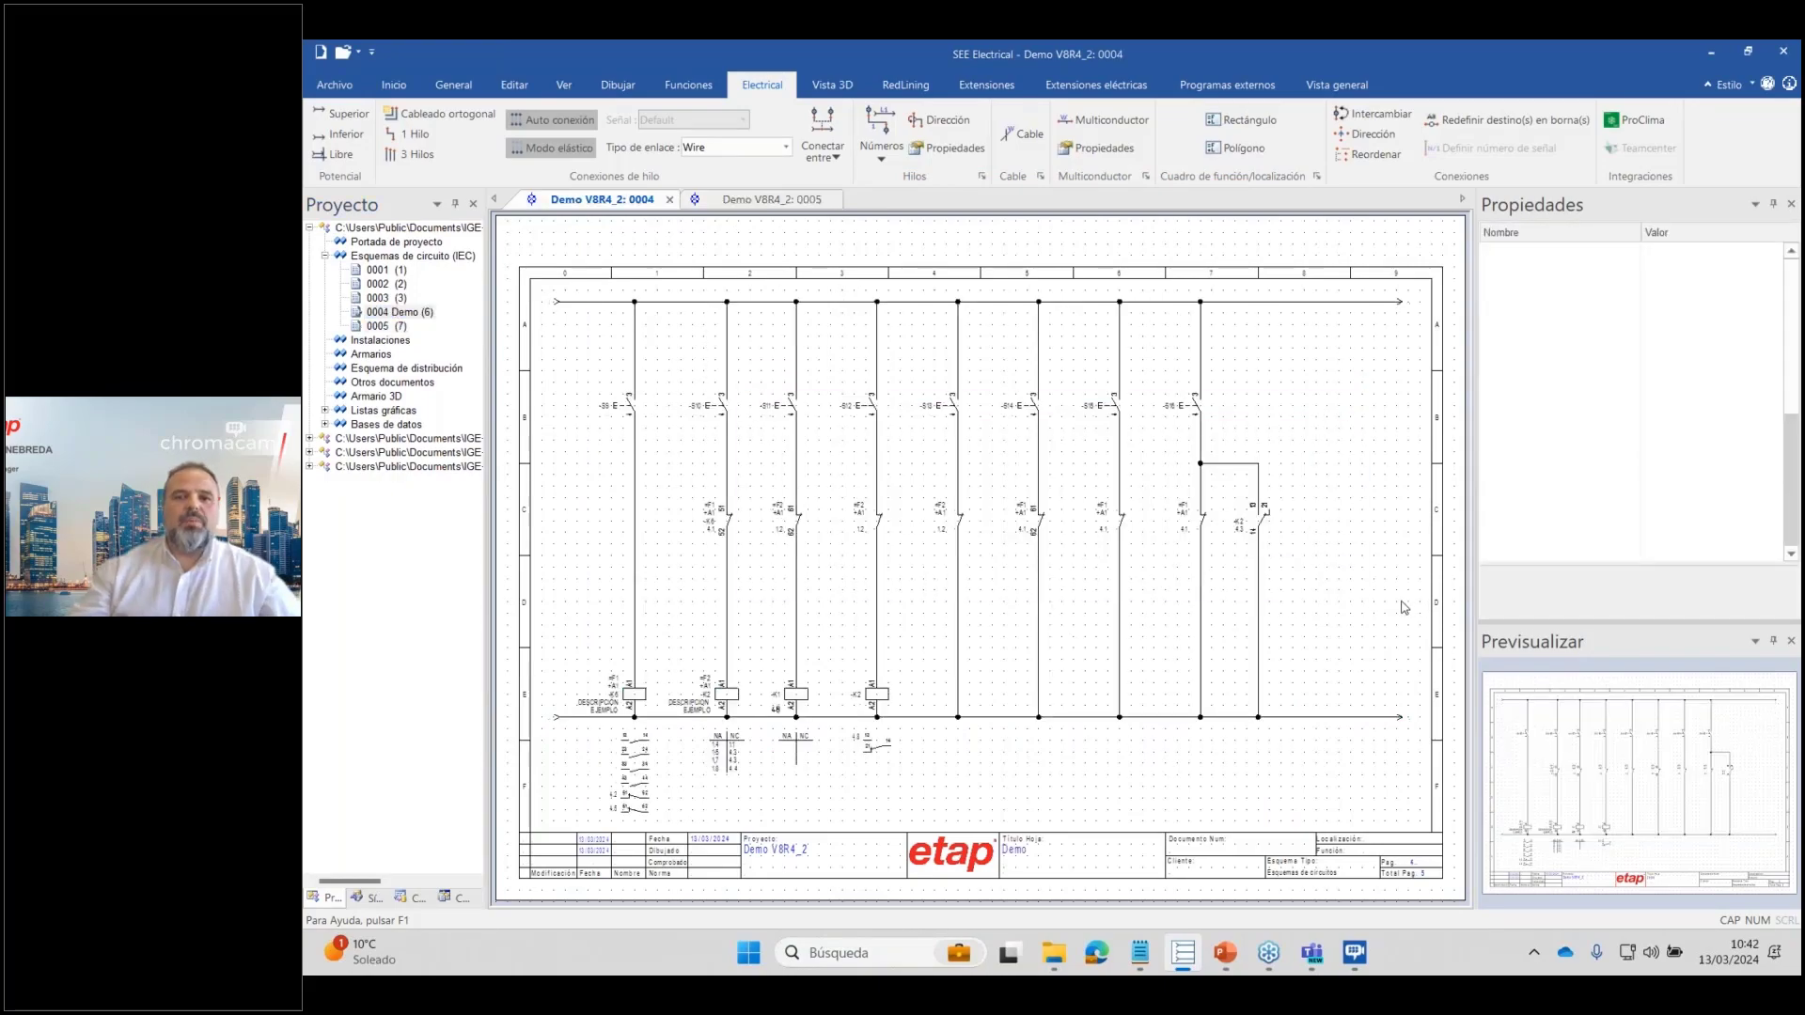
# Set the drawing line colour to the standard red.
pyautogui.scroll(2, 1407, 608)
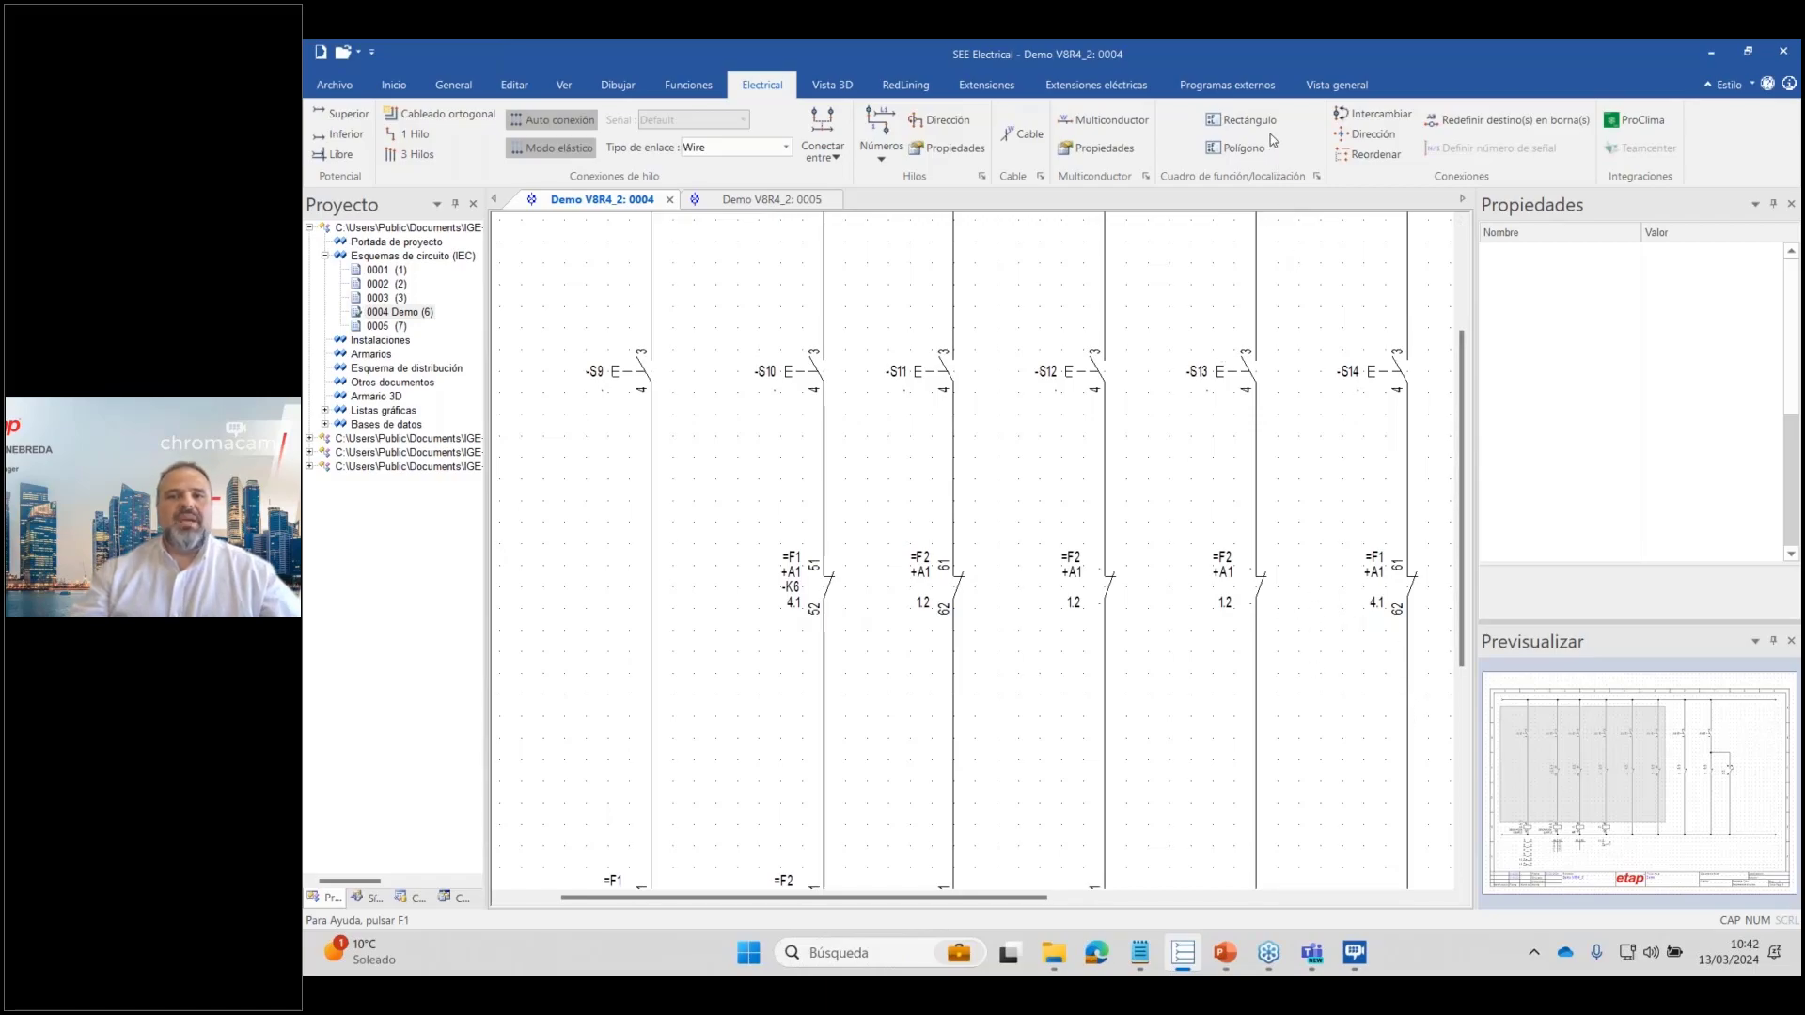
pyautogui.click(621, 87)
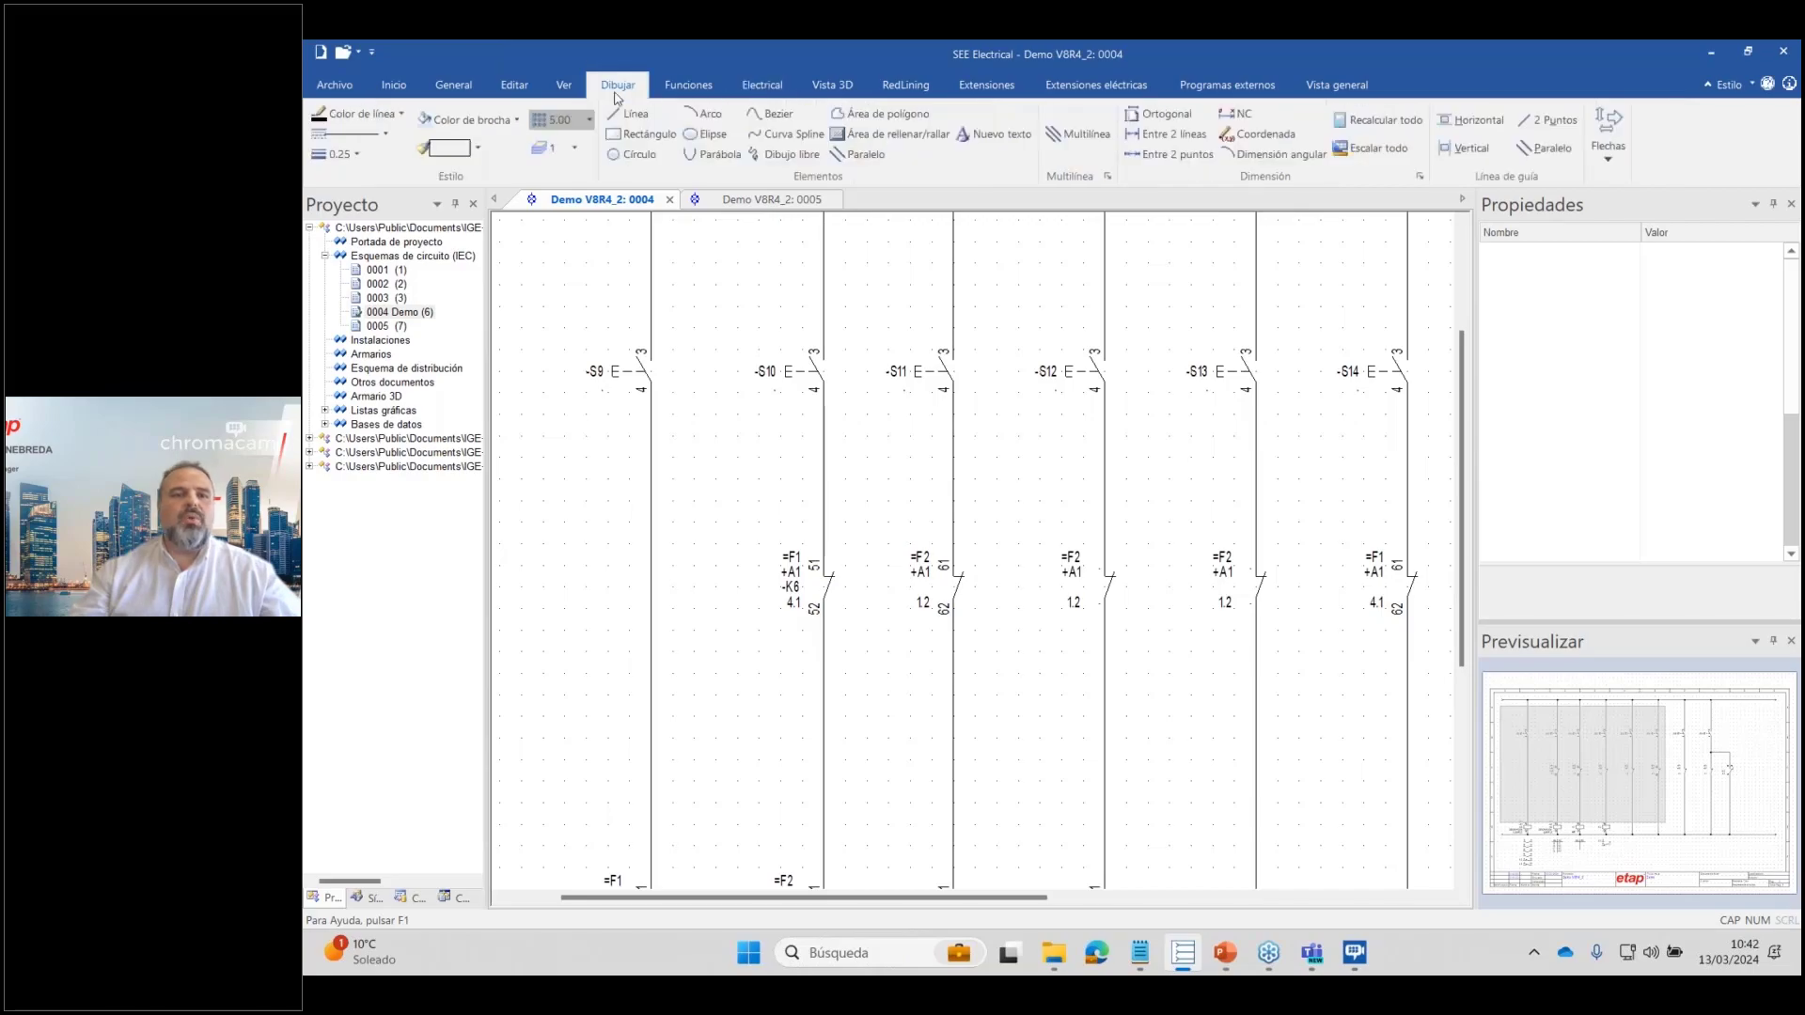
pyautogui.click(400, 114)
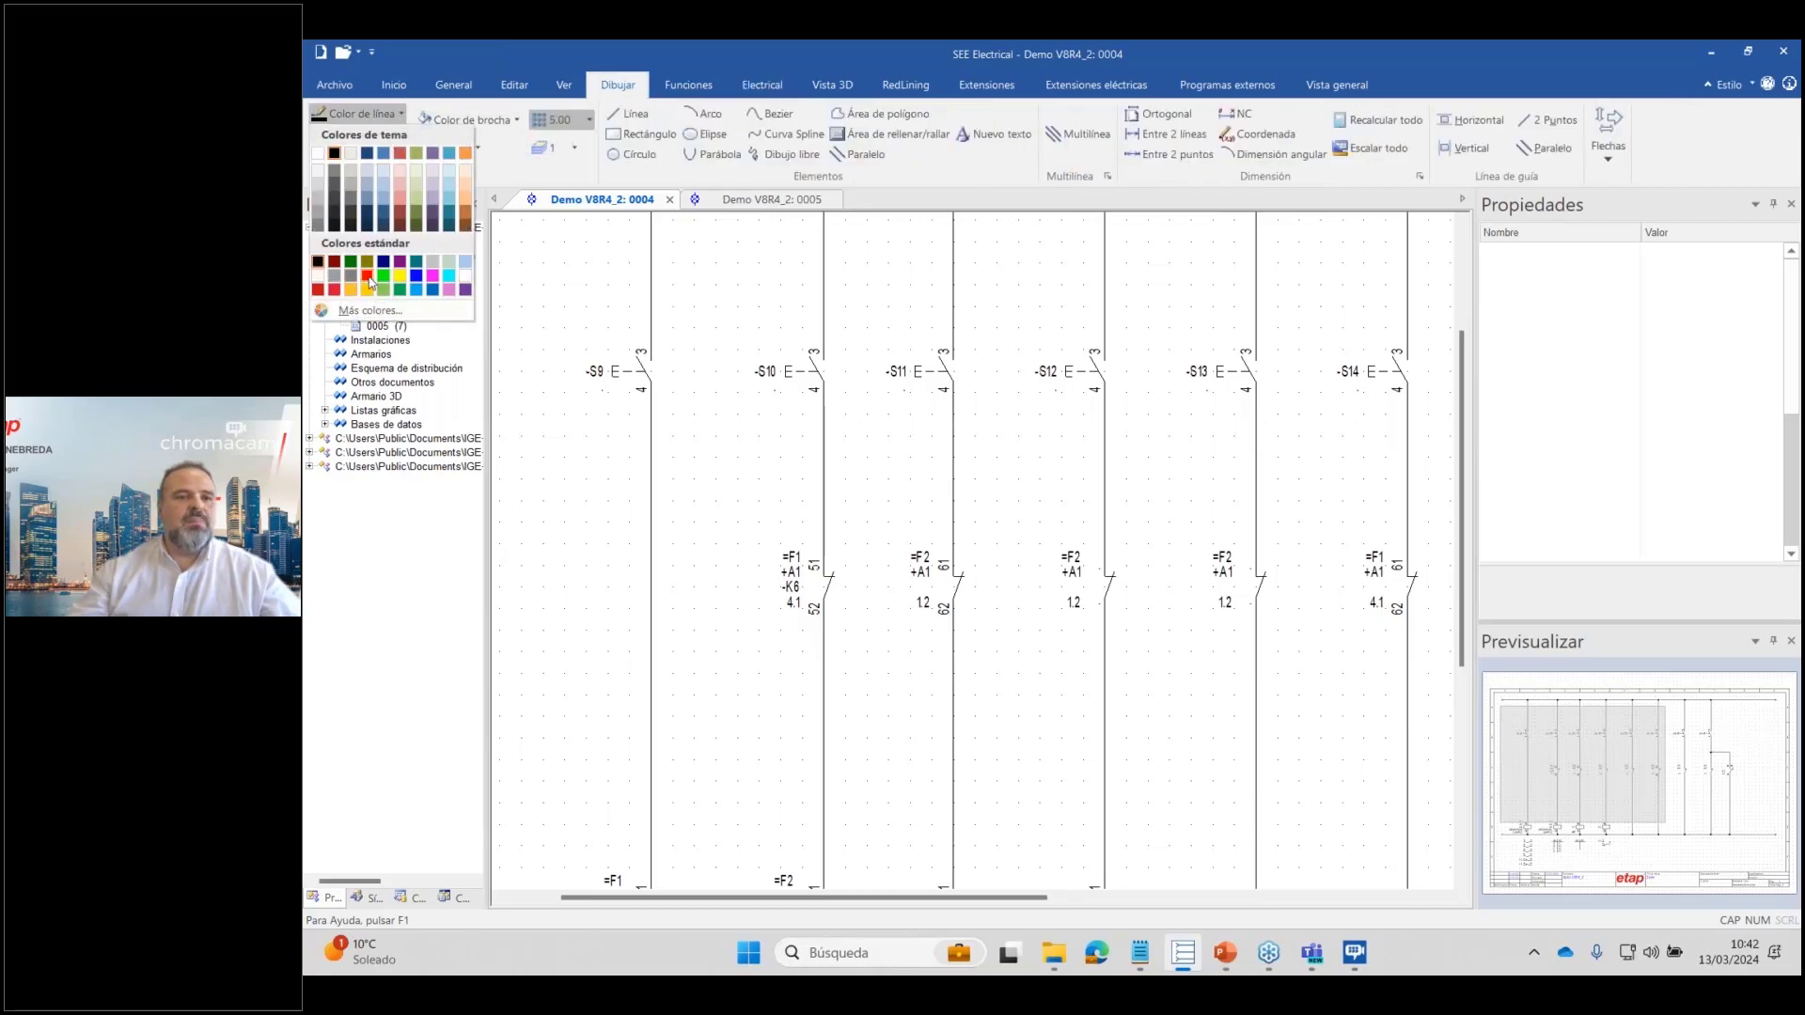
pyautogui.click(368, 277)
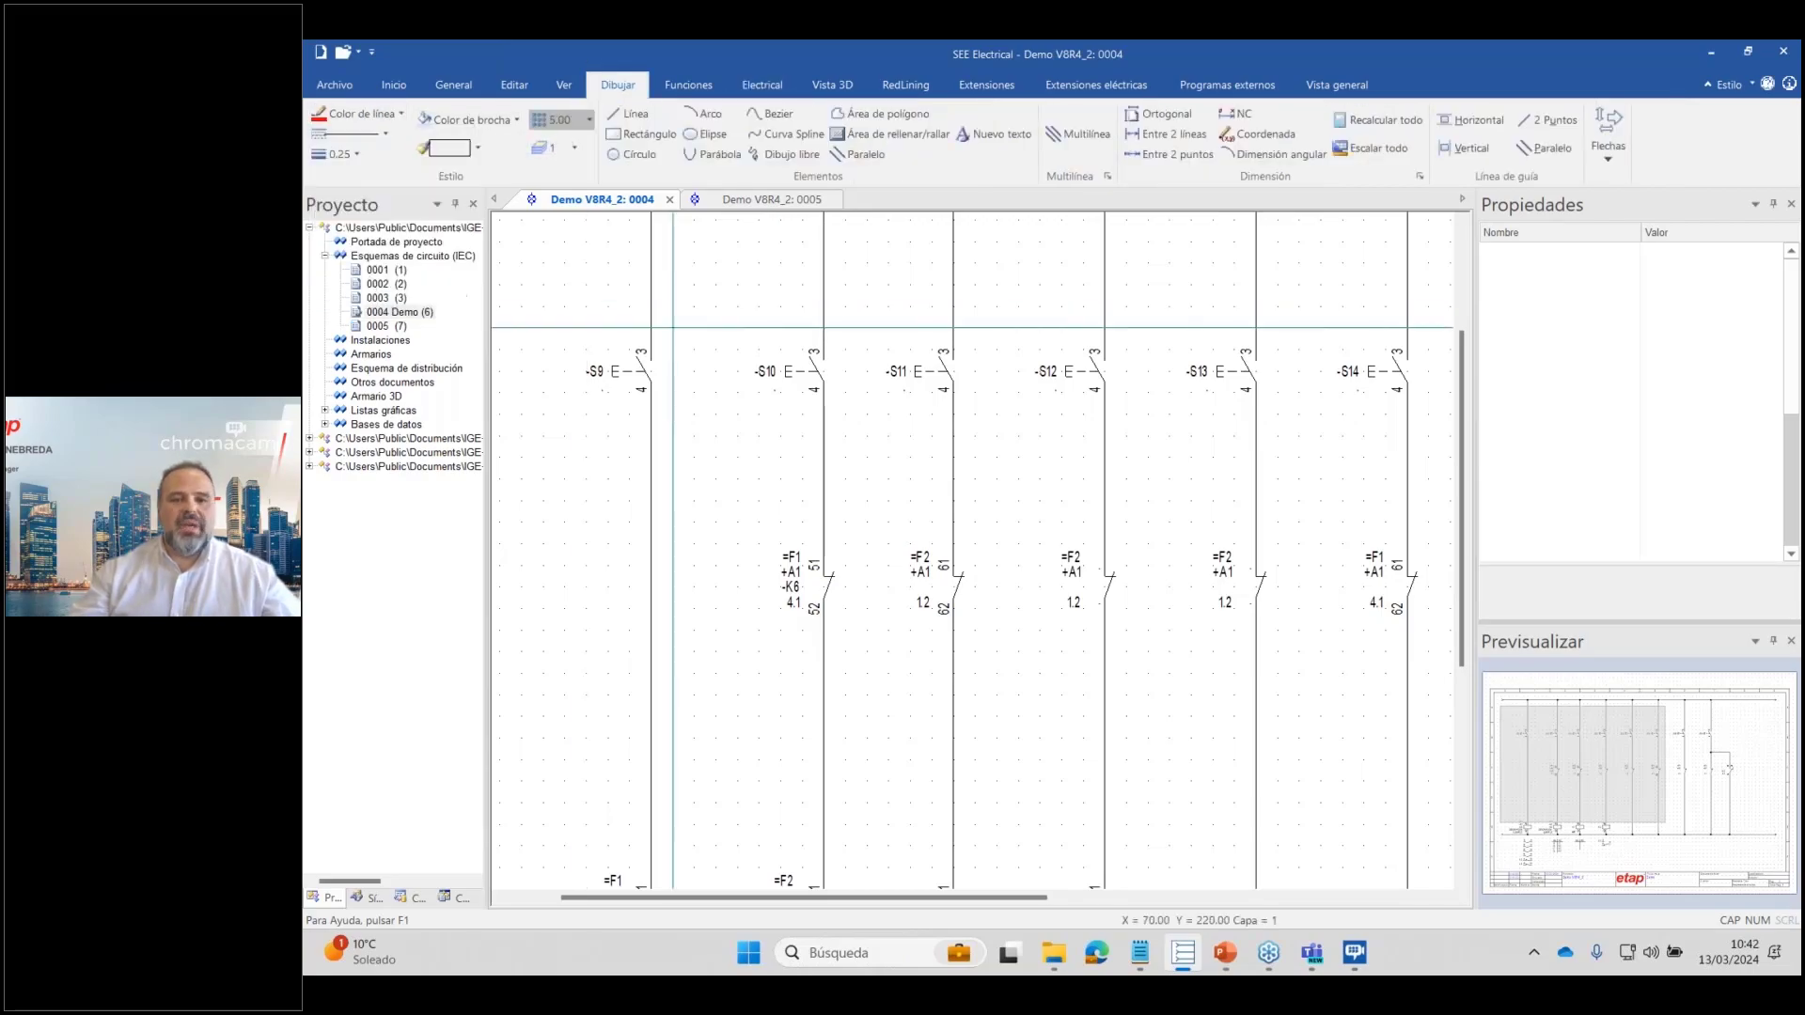
# Draw a function/location rectangle 100 wide and 30 high around the three contacts below -S11 to -S13, with function =F2 and location +A1.
pyautogui.click(866, 522)
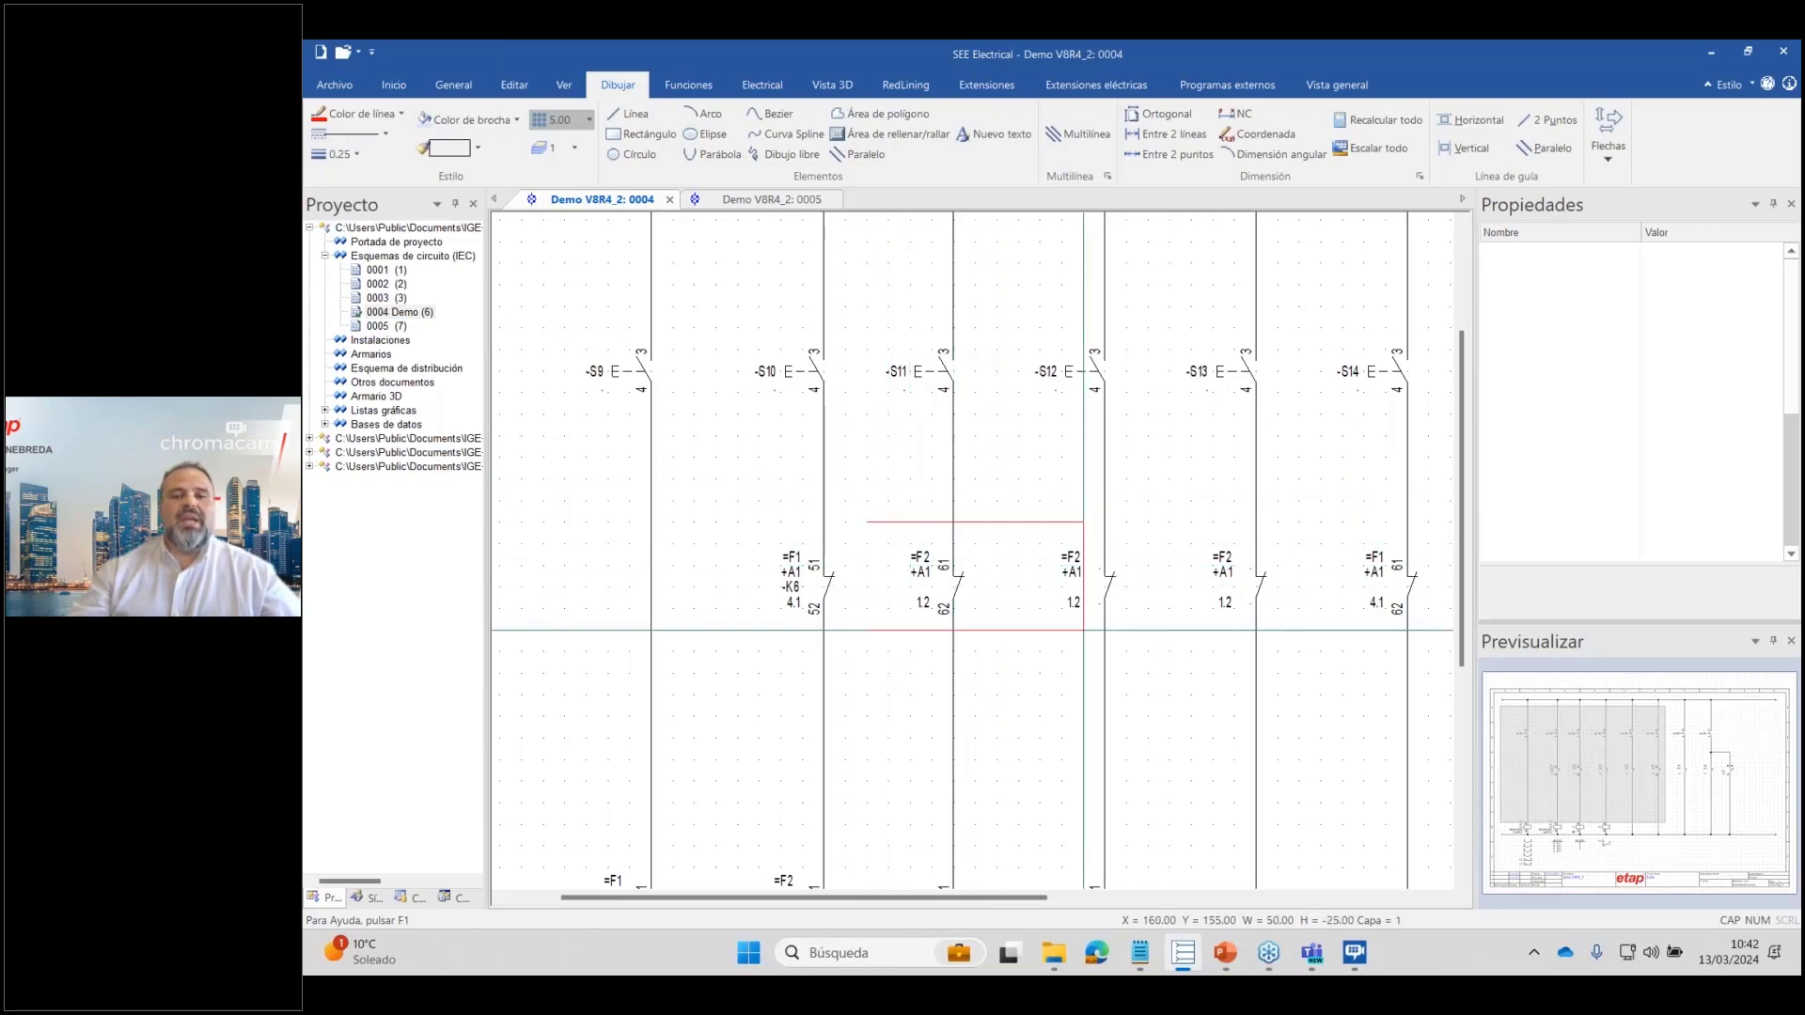
pyautogui.click(1298, 650)
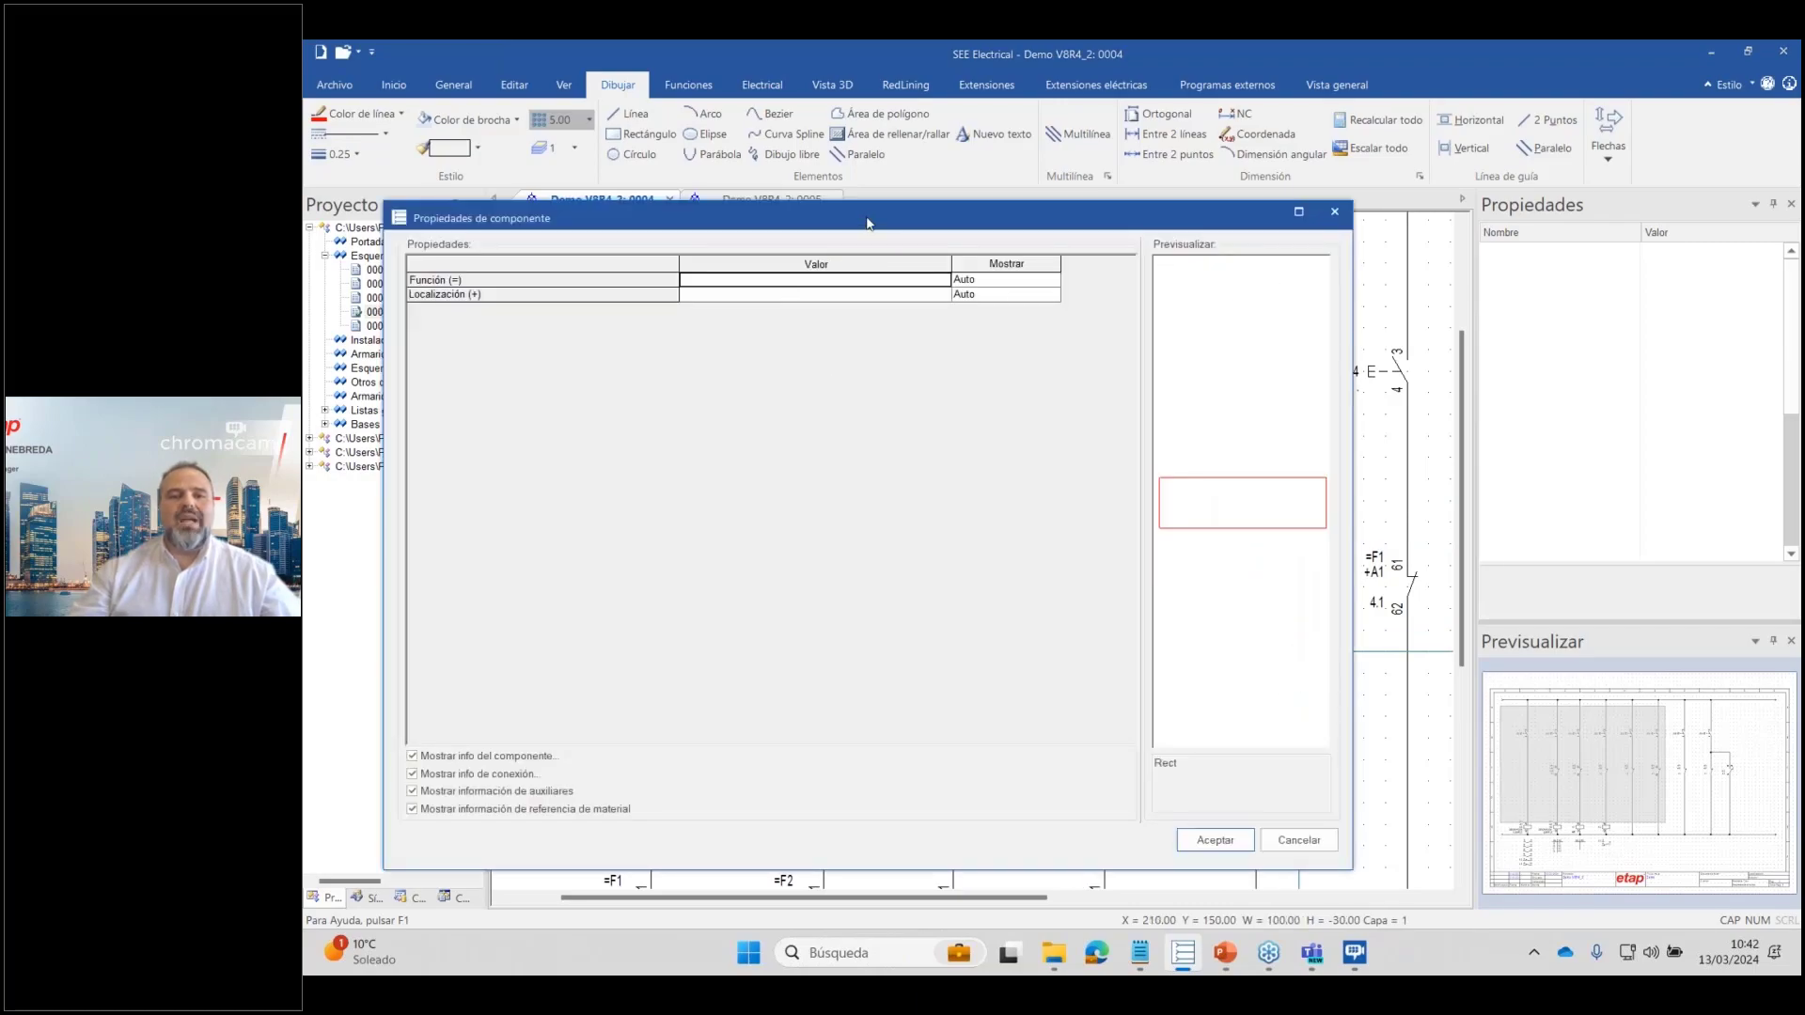
pyautogui.moveTo(962, 259); pyautogui.dragTo(1130, 262)
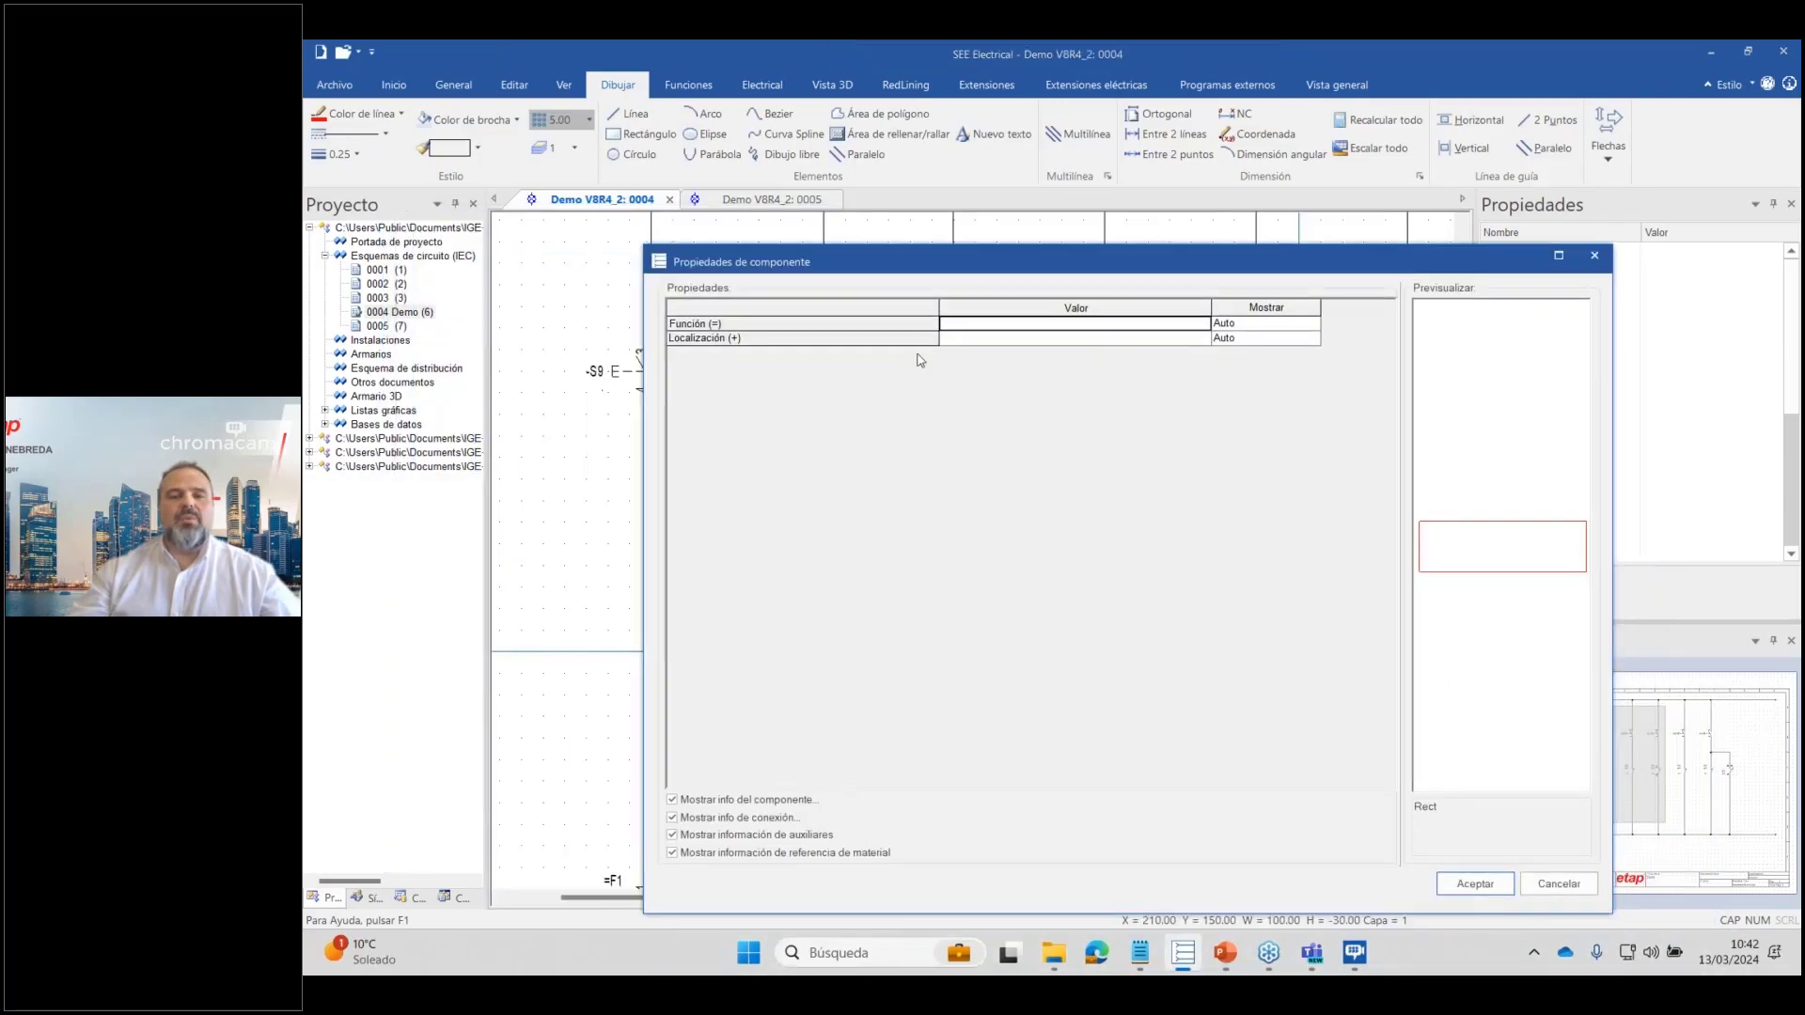
pyautogui.write('F2')
pyautogui.click(979, 343)
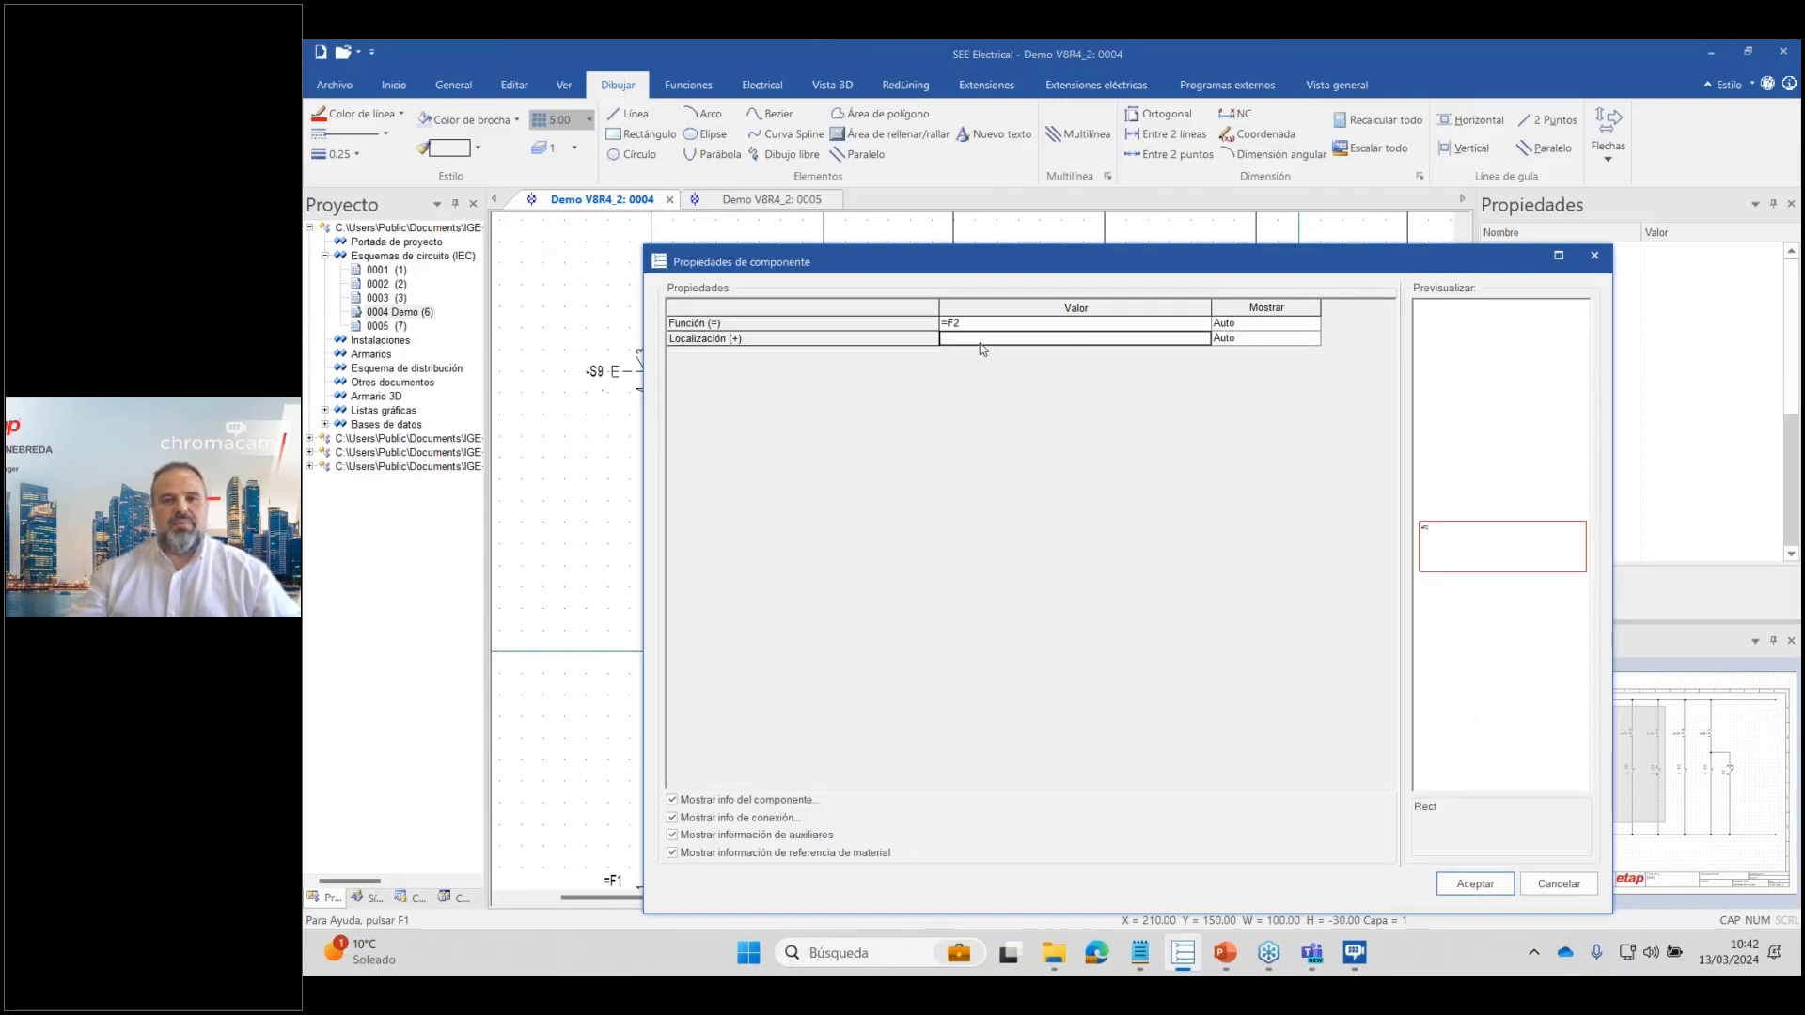
pyautogui.write('A1')
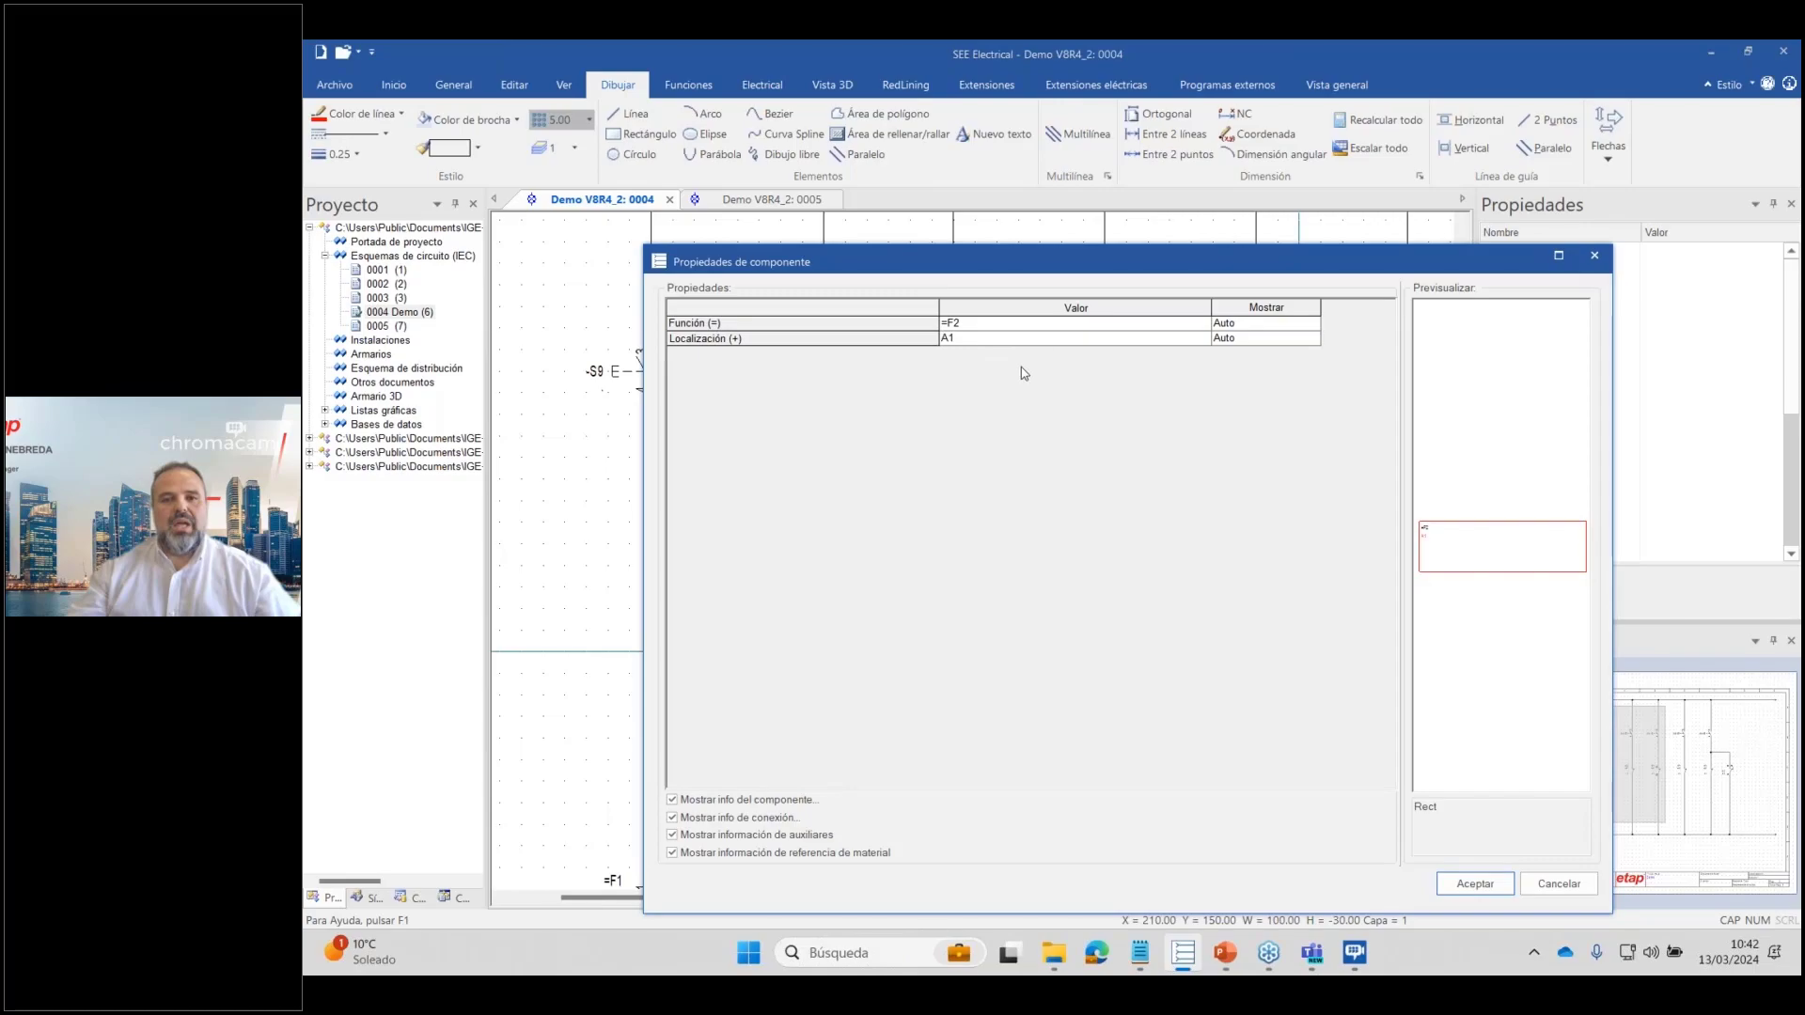
pyautogui.press('Return')
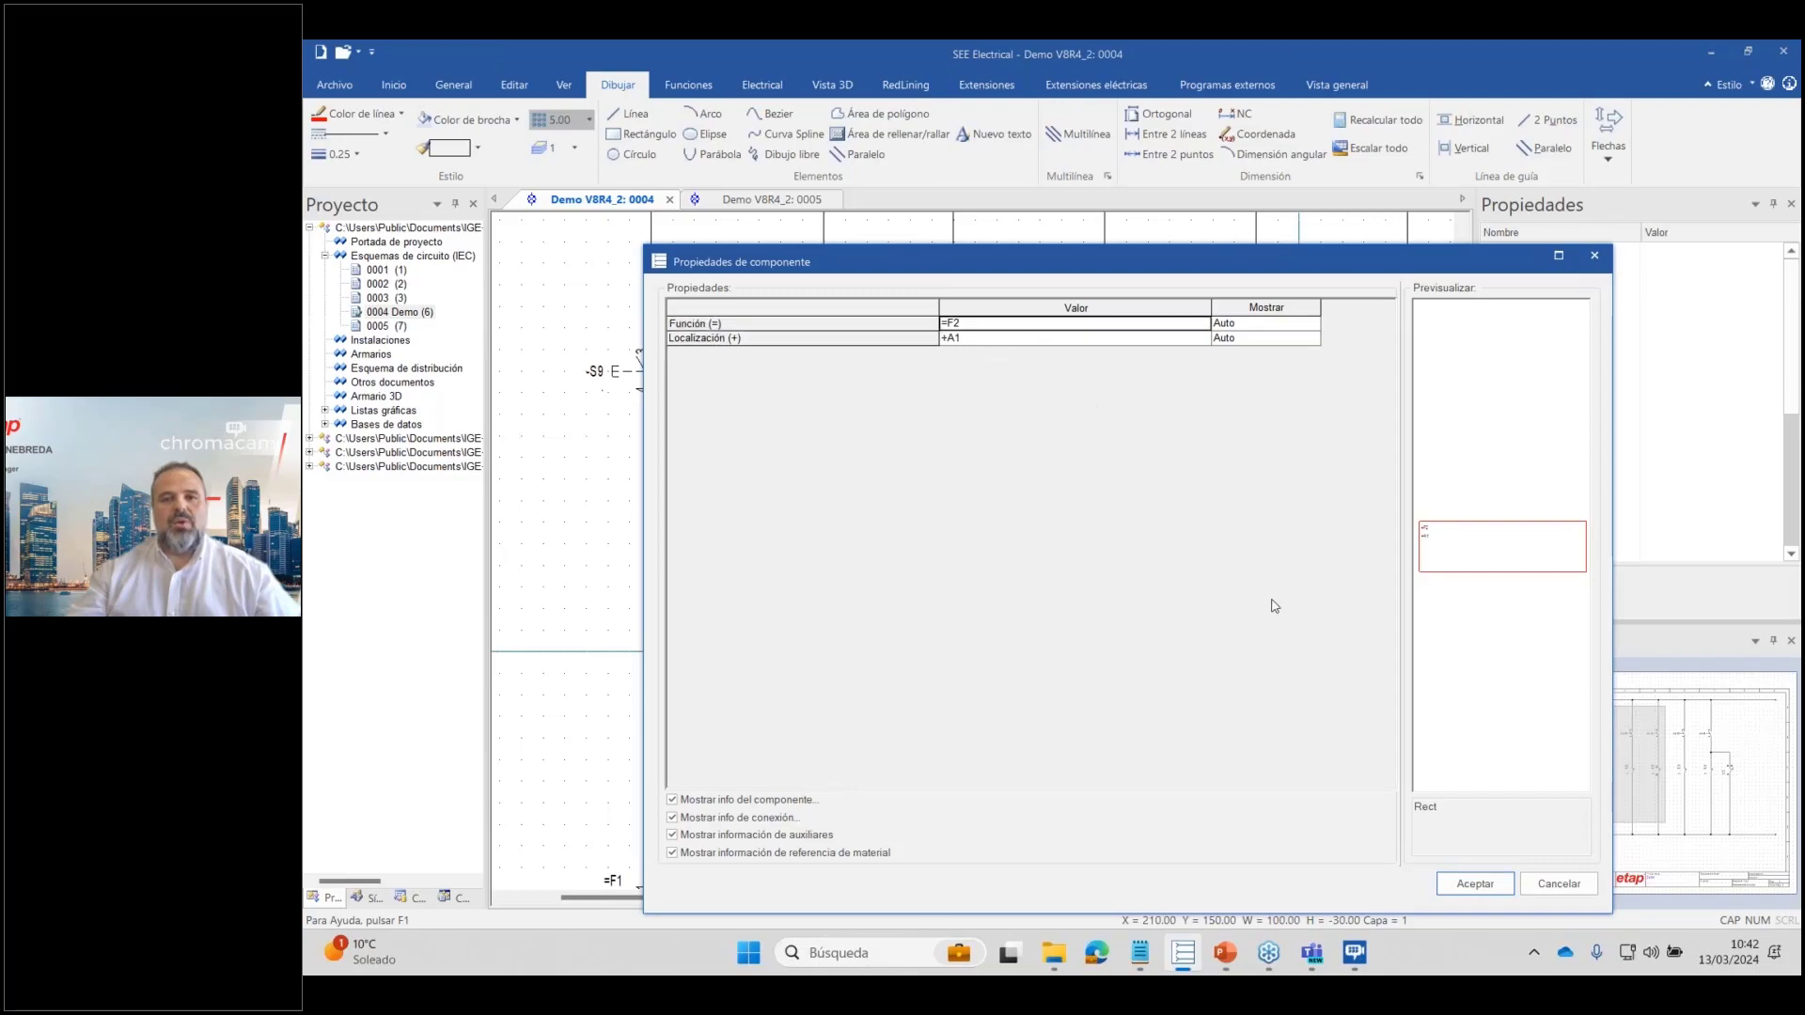
pyautogui.click(1475, 884)
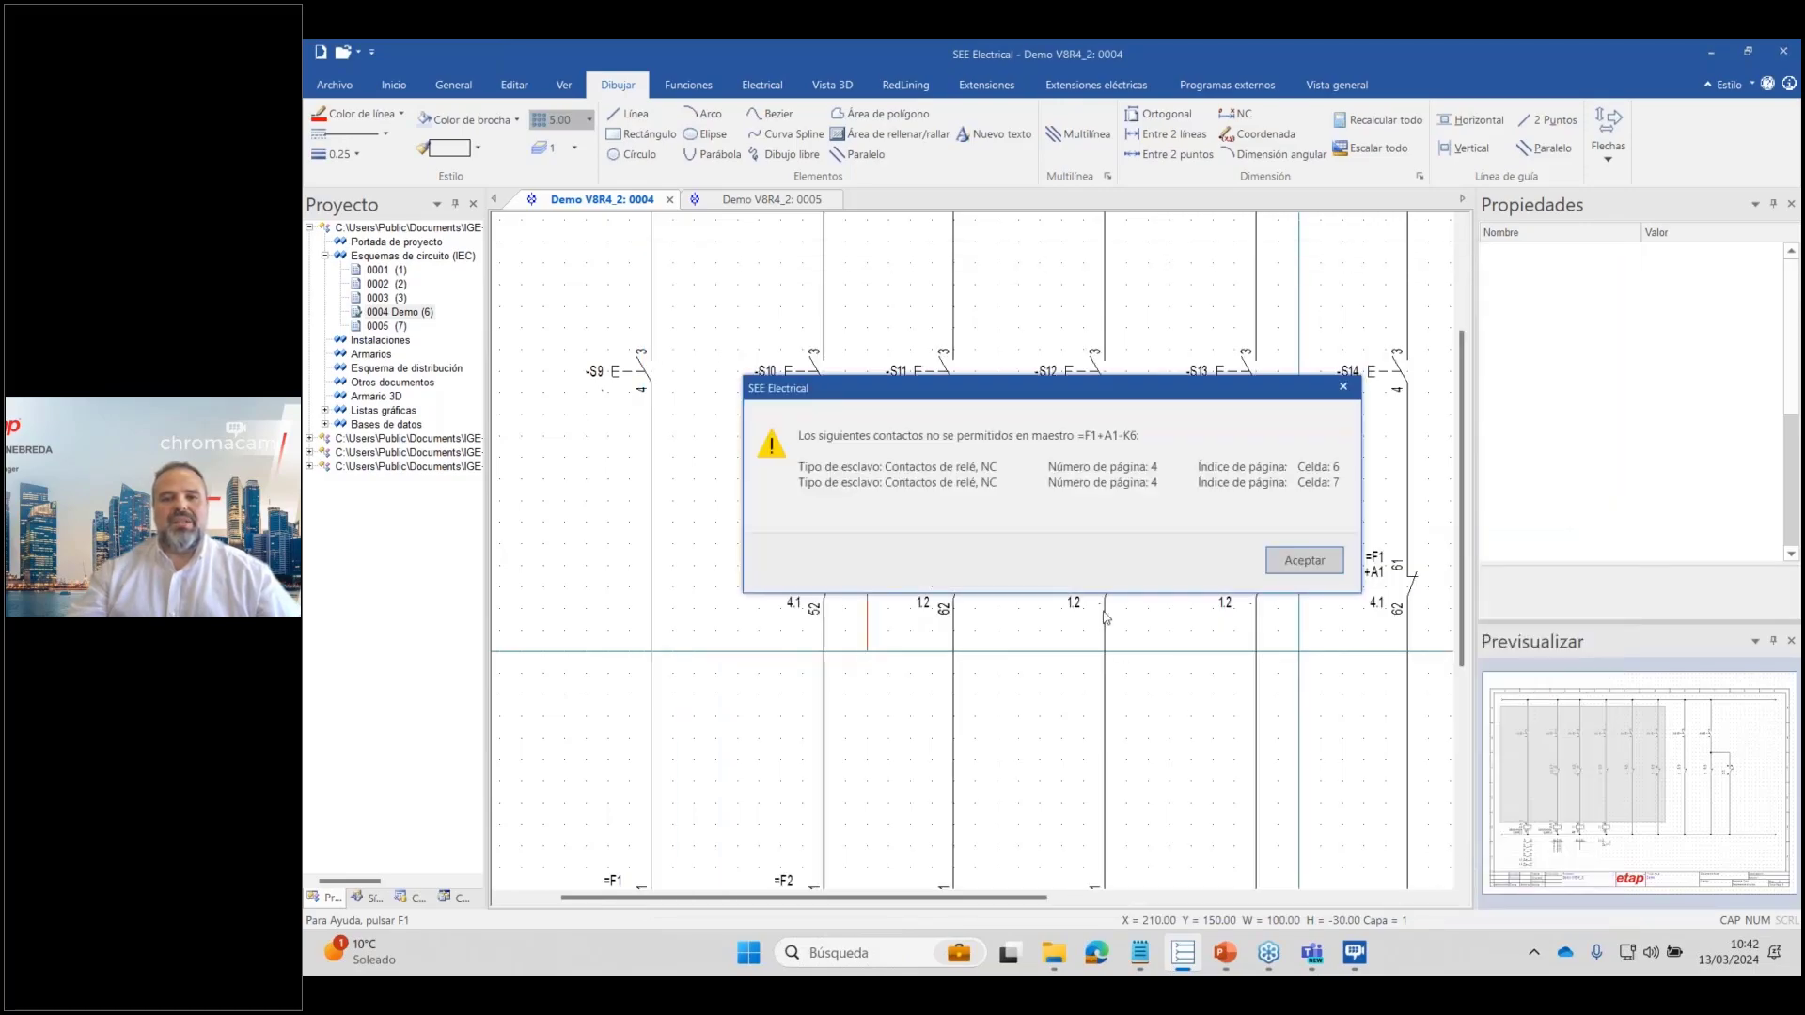
pyautogui.click(1297, 564)
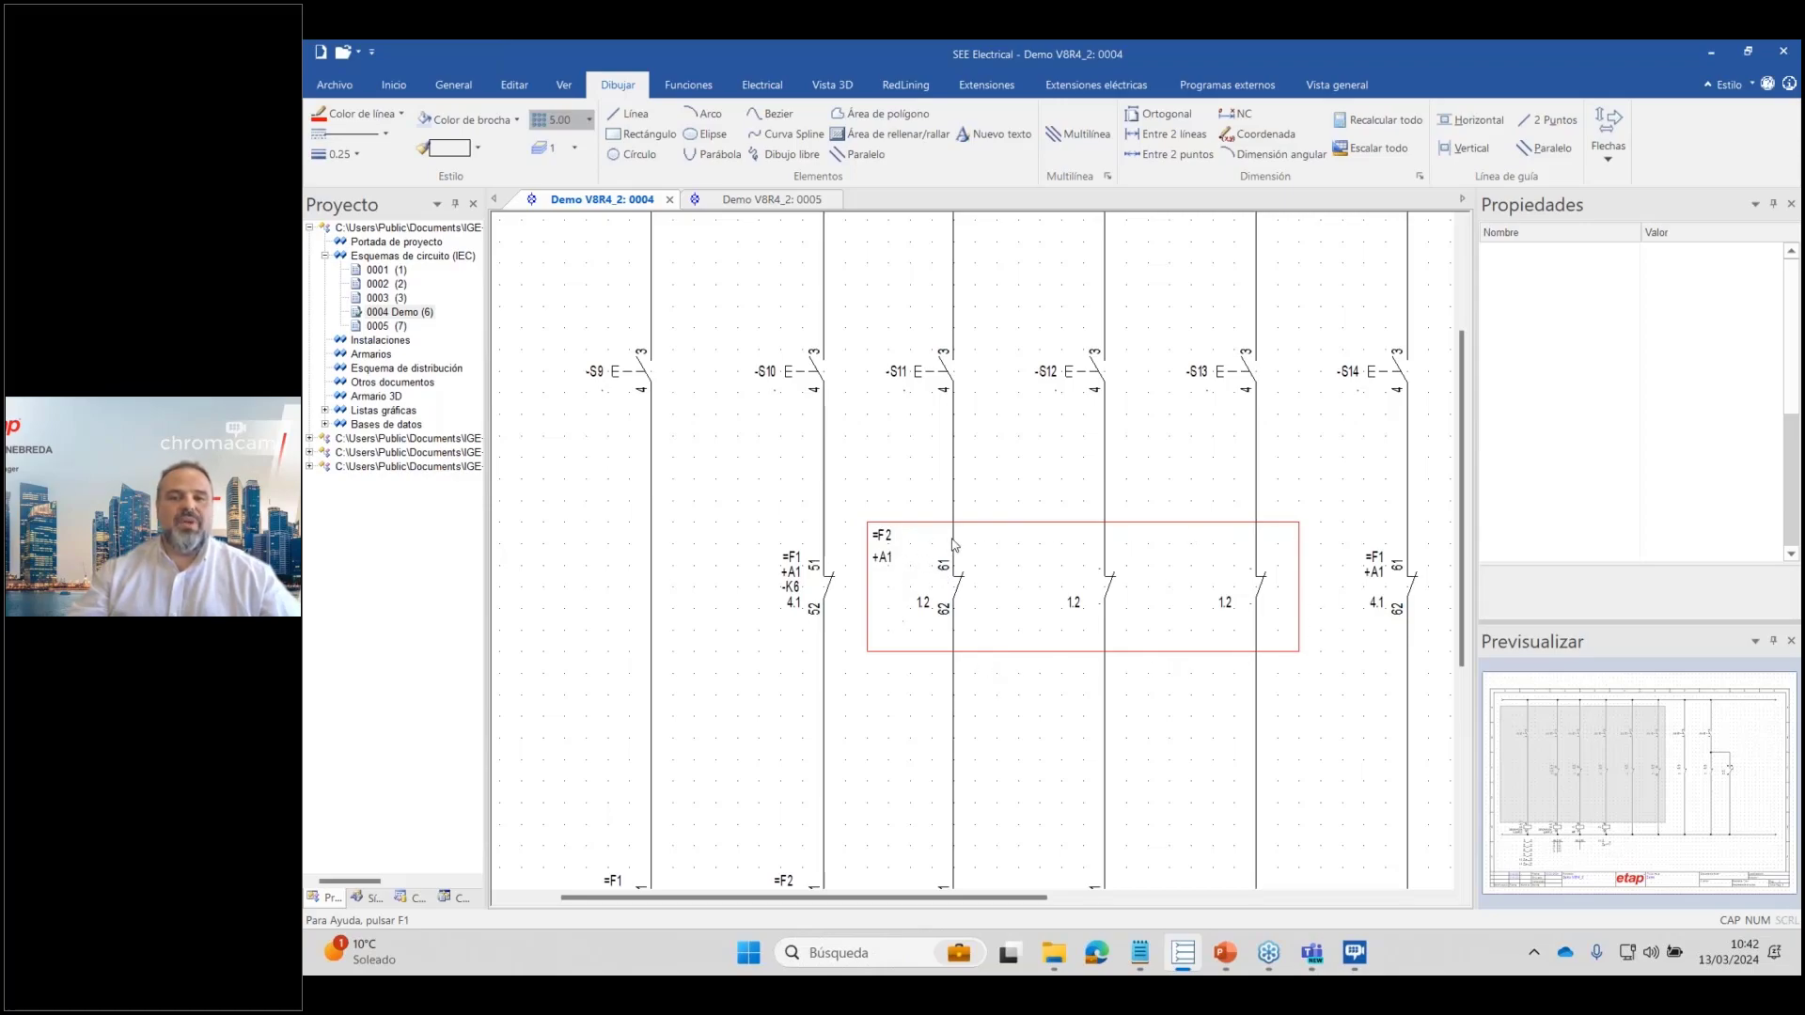
# Delete the red function/location rectangle around the contacts below -S11 to -S13.
pyautogui.click(1148, 597)
pyautogui.click(1298, 562)
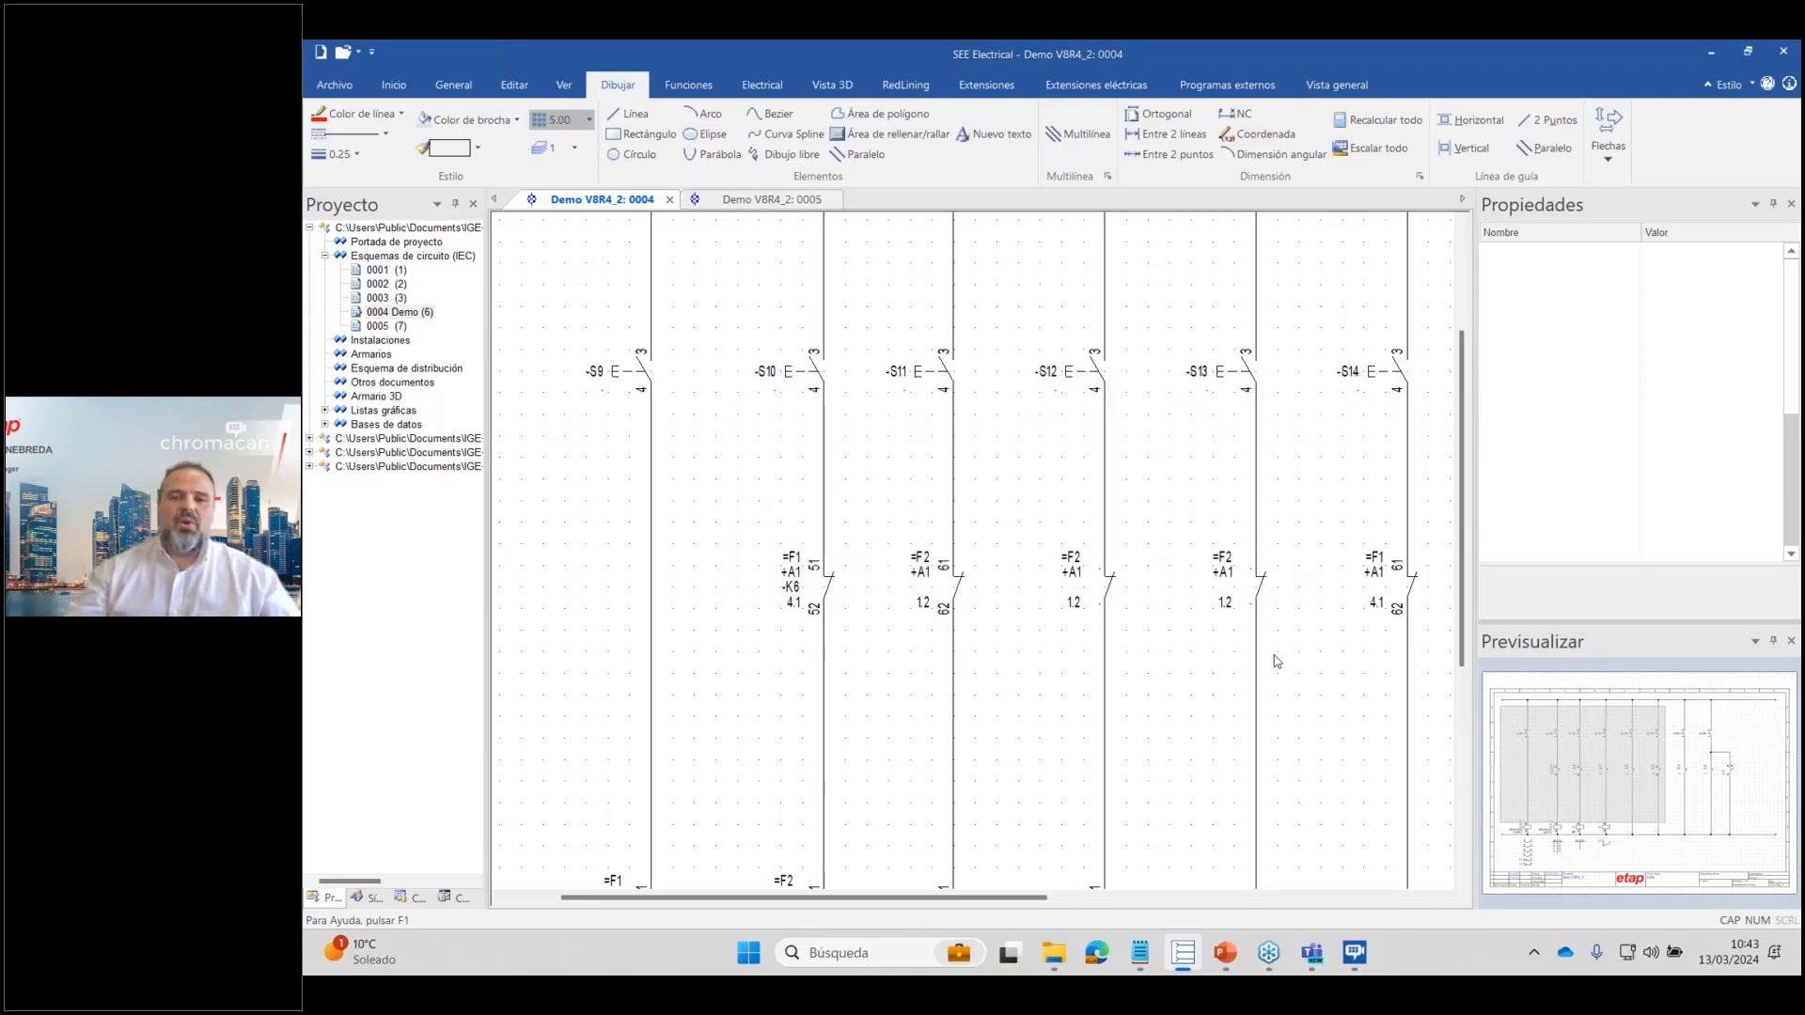
pyautogui.scroll(-1, 1332, 657)
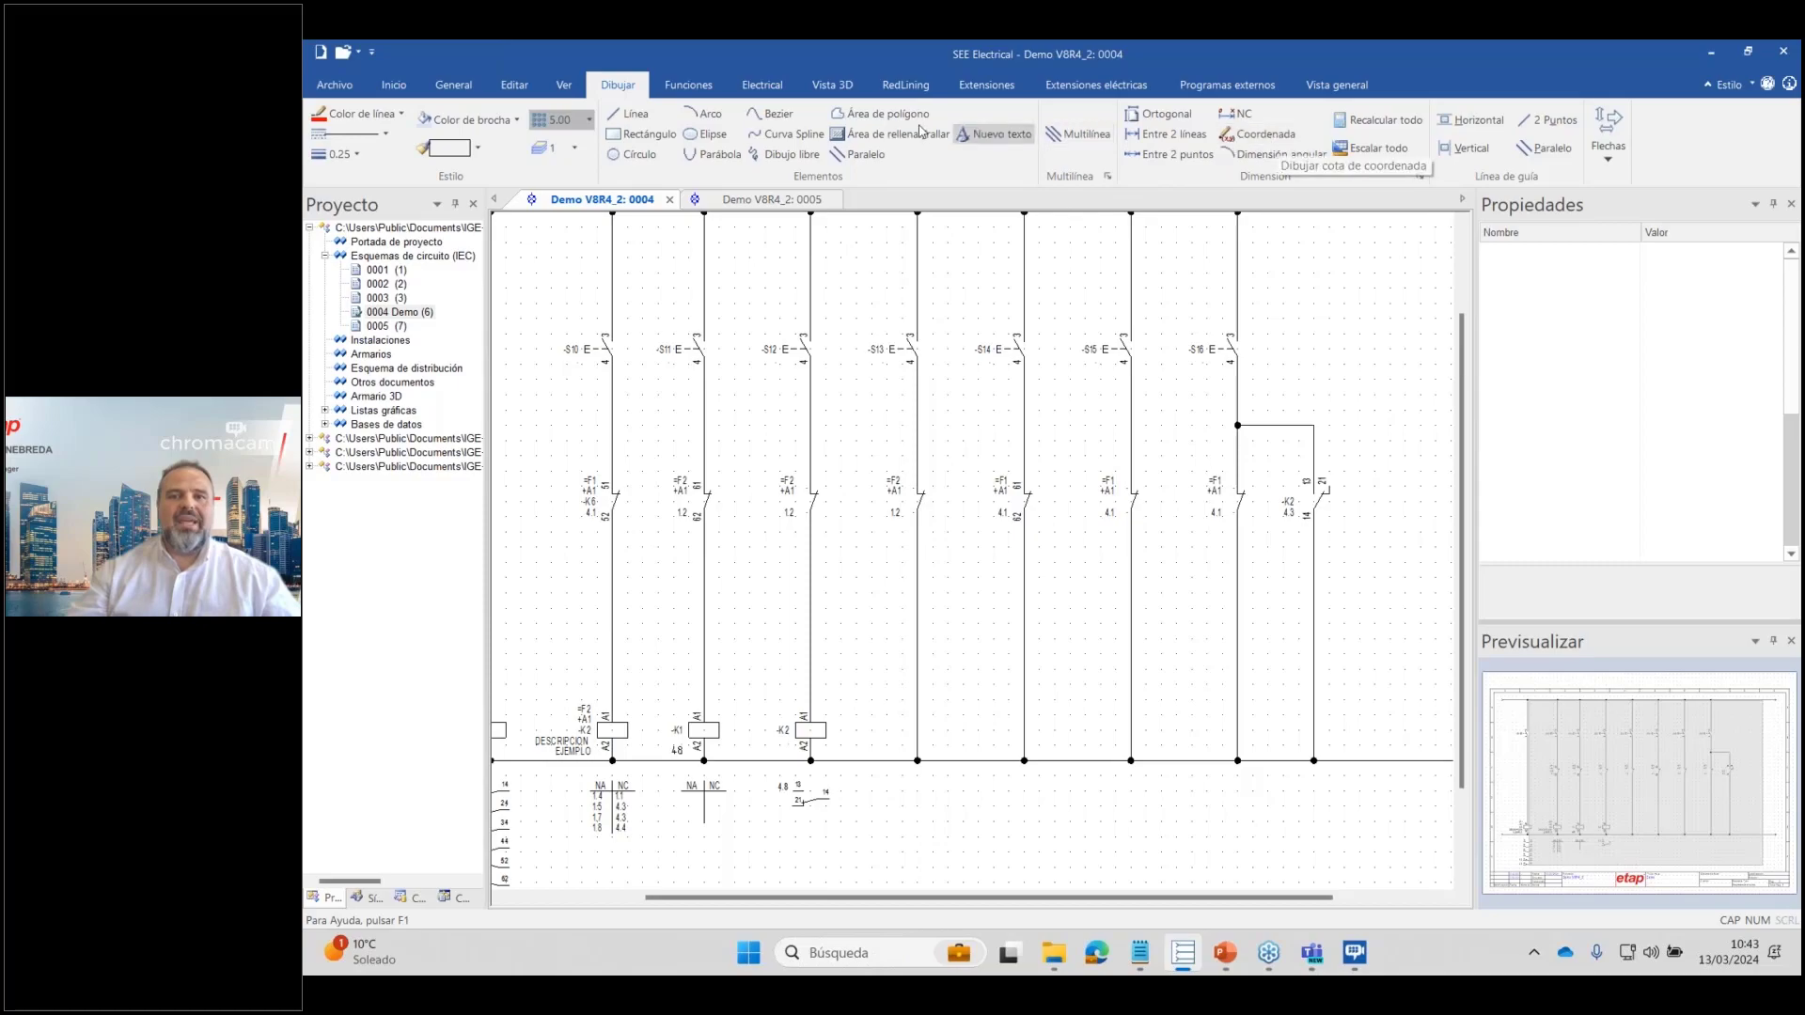
# Draw a stepped function/location polygon enclosing the contacts below -S10 and -S14 to -S16, routed underneath the contacts below -S11 to -S13.
pyautogui.click(761, 85)
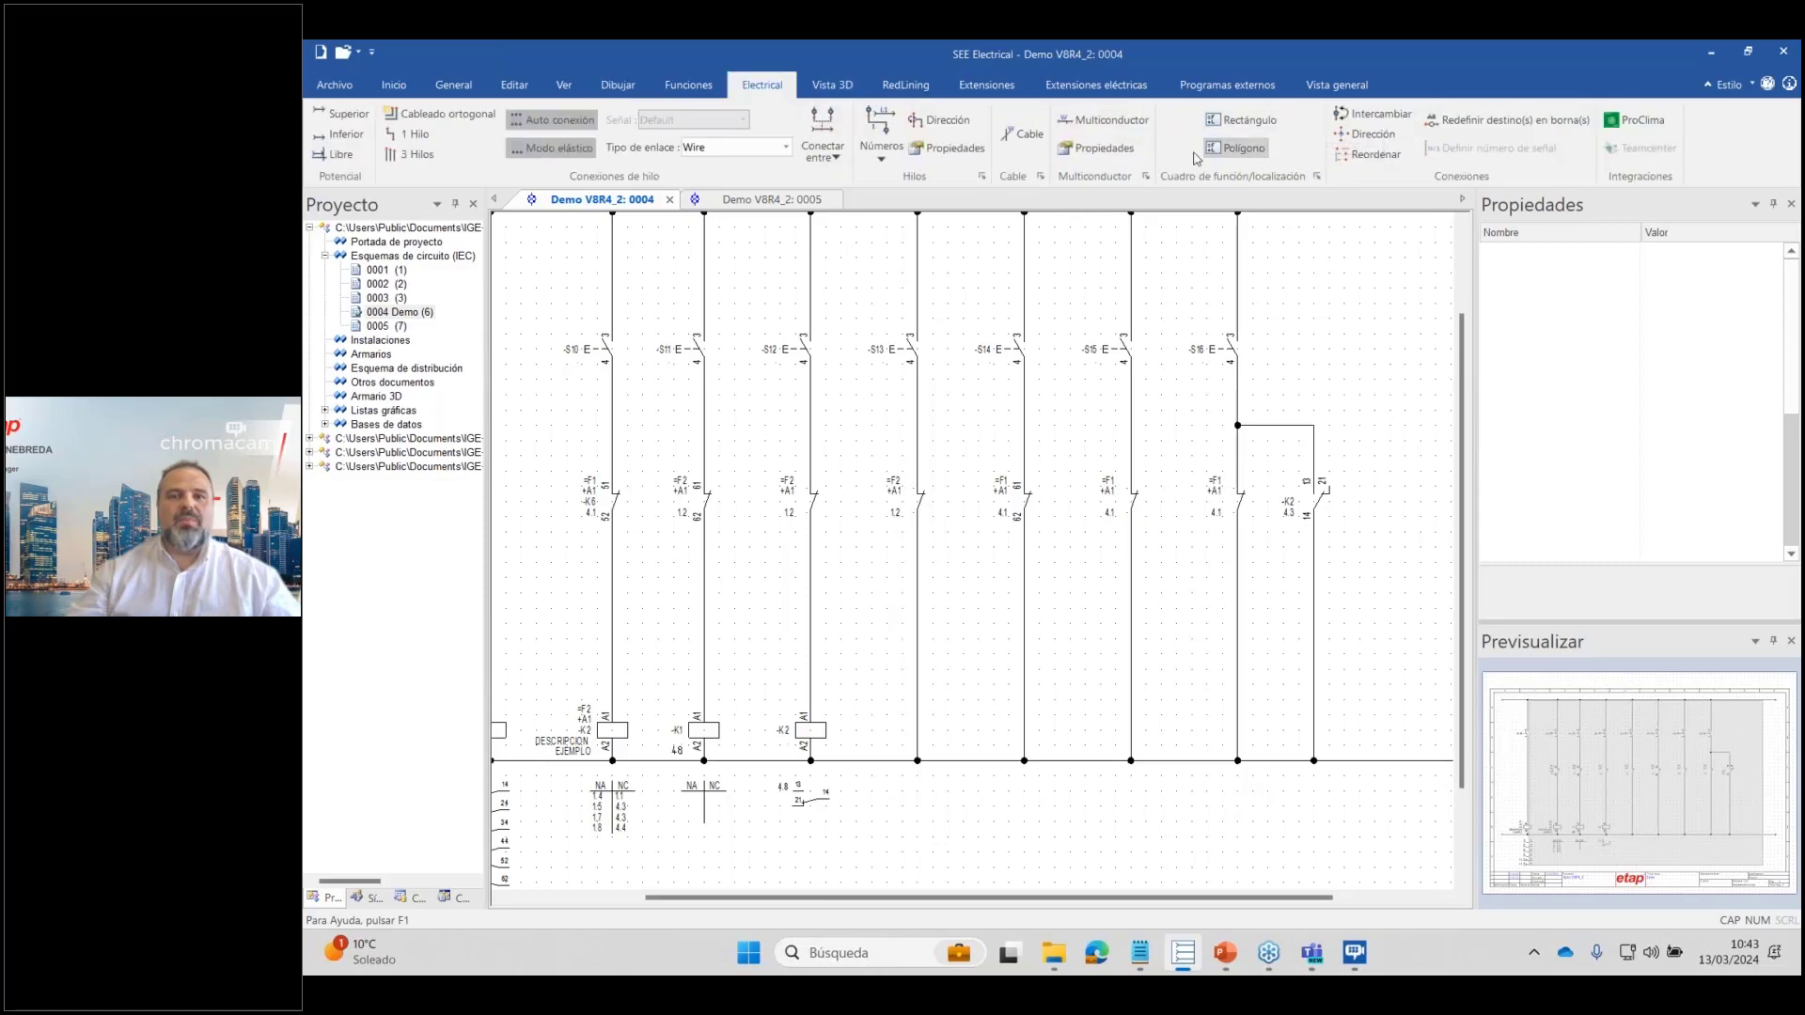
pyautogui.click(631, 86)
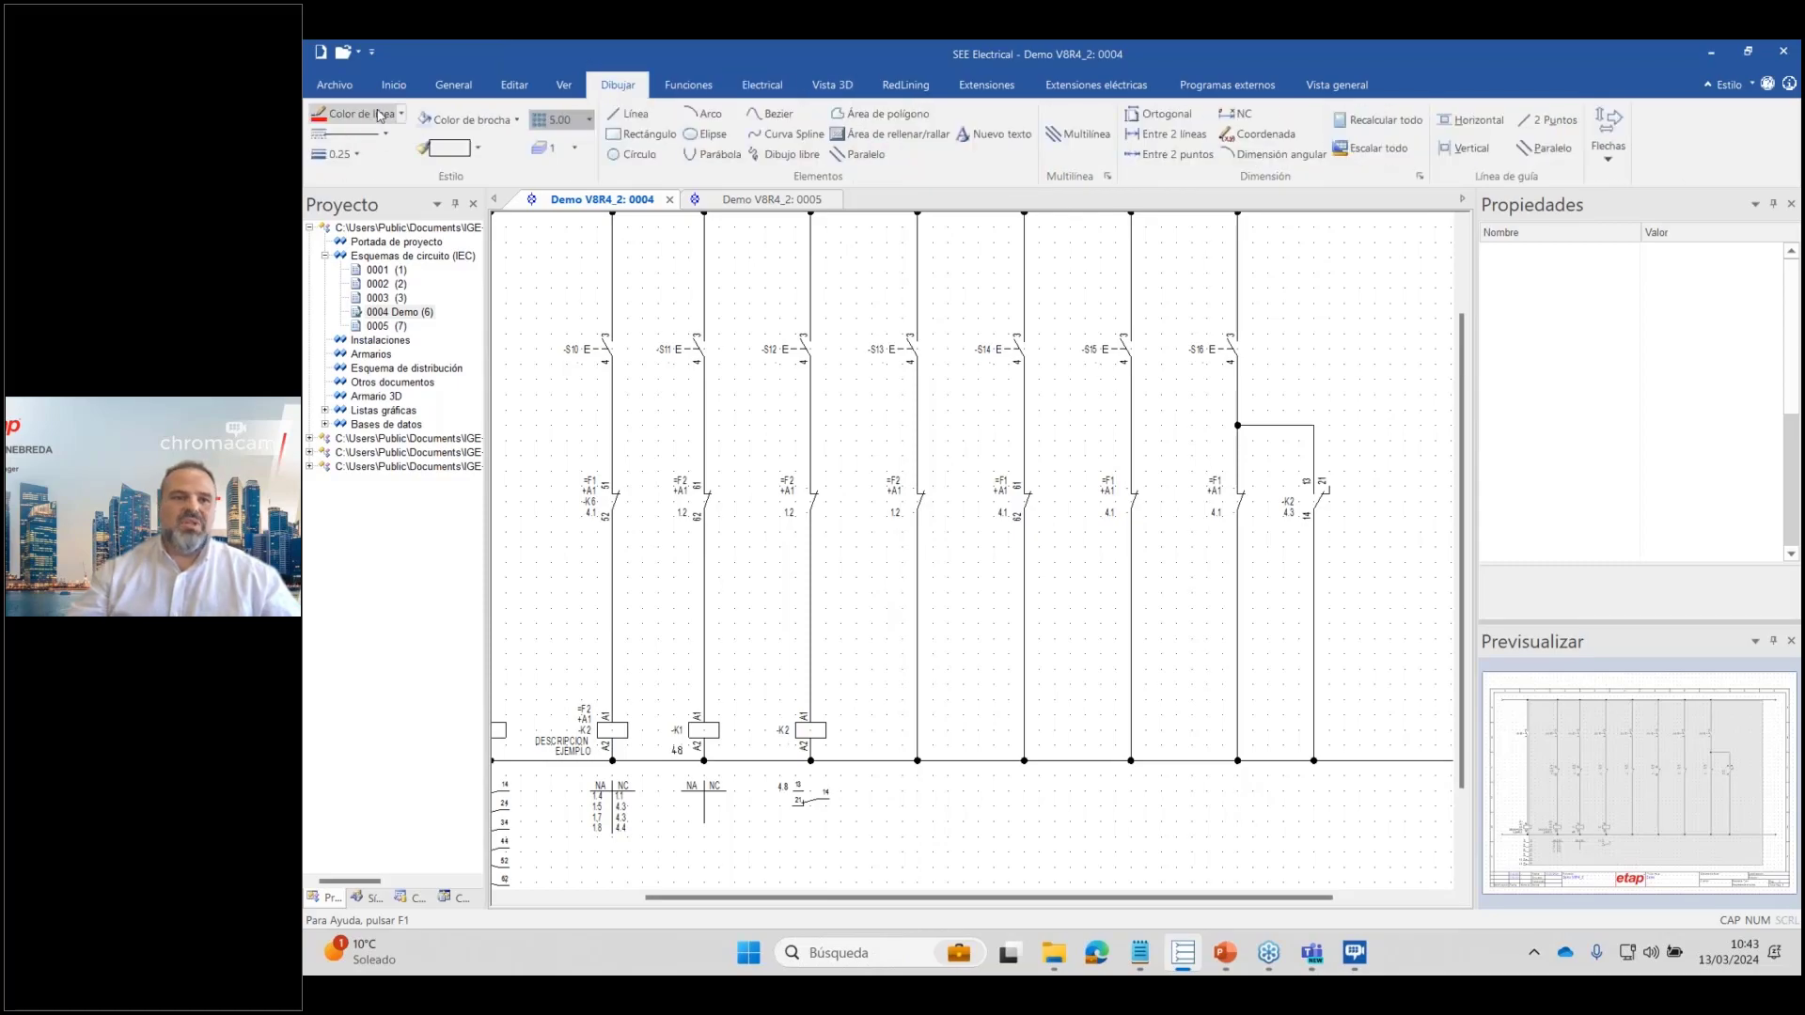
pyautogui.click(567, 456)
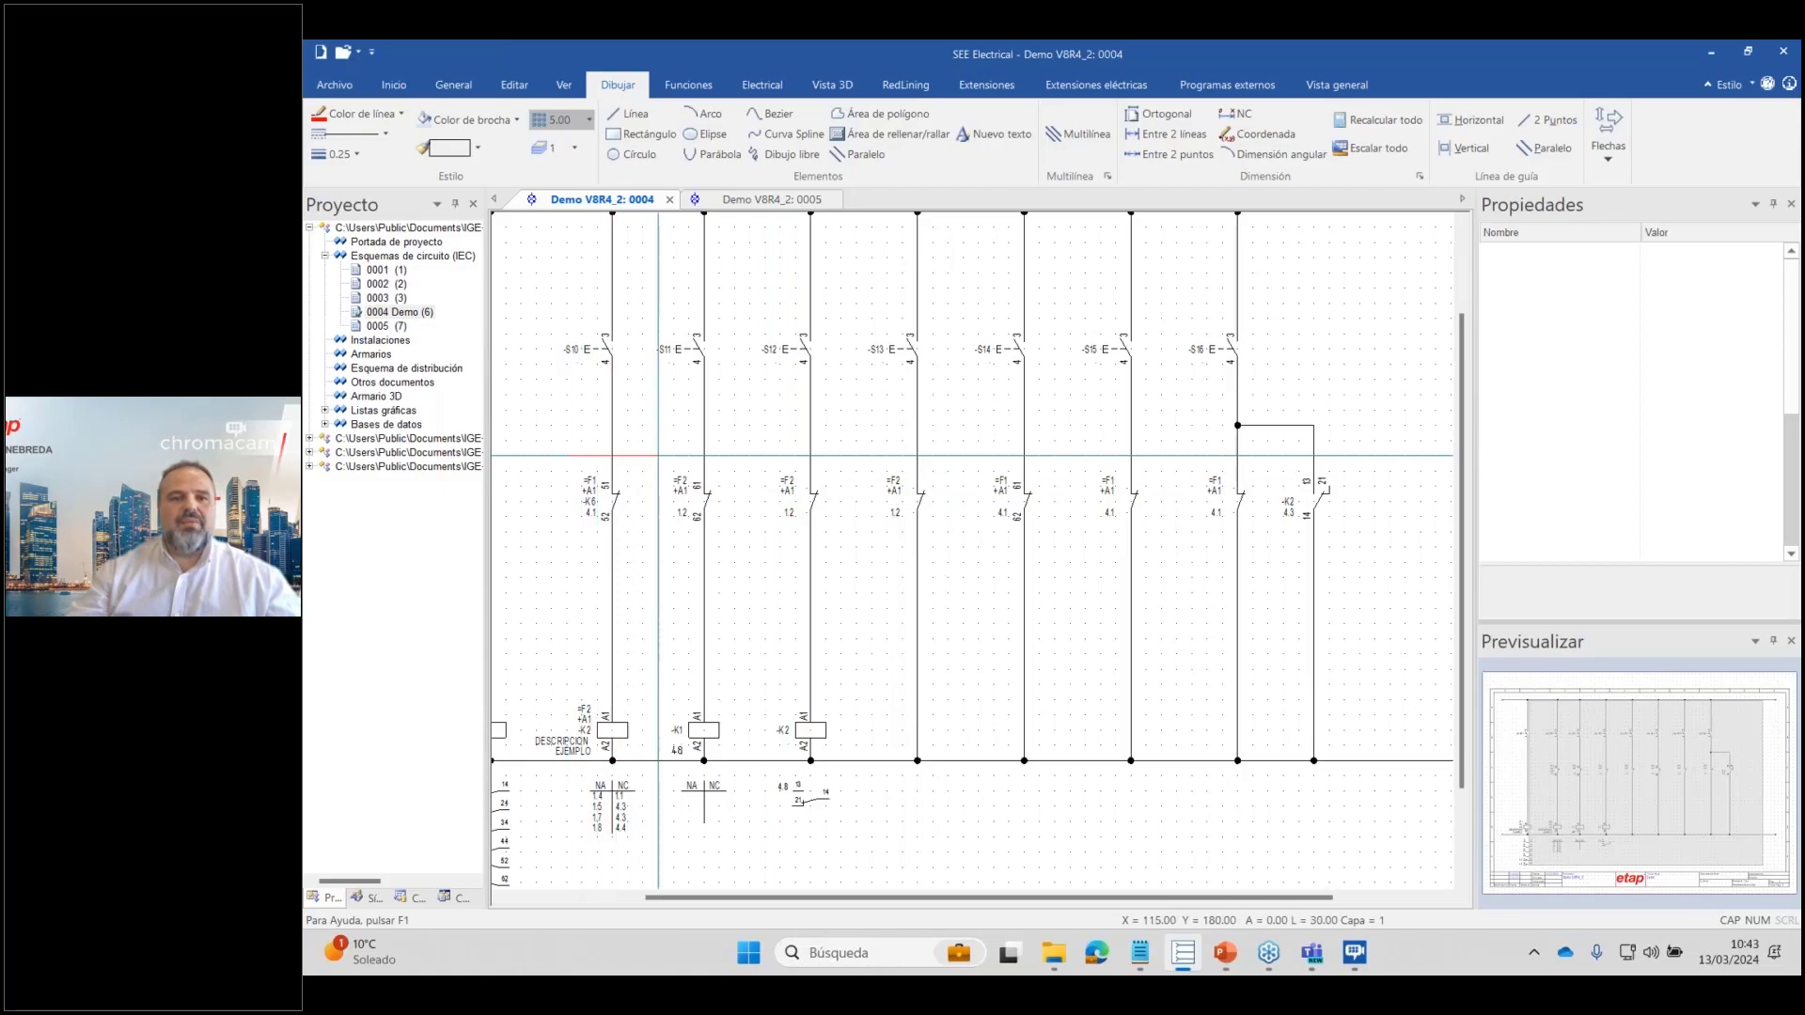
pyautogui.click(658, 456)
pyautogui.click(658, 561)
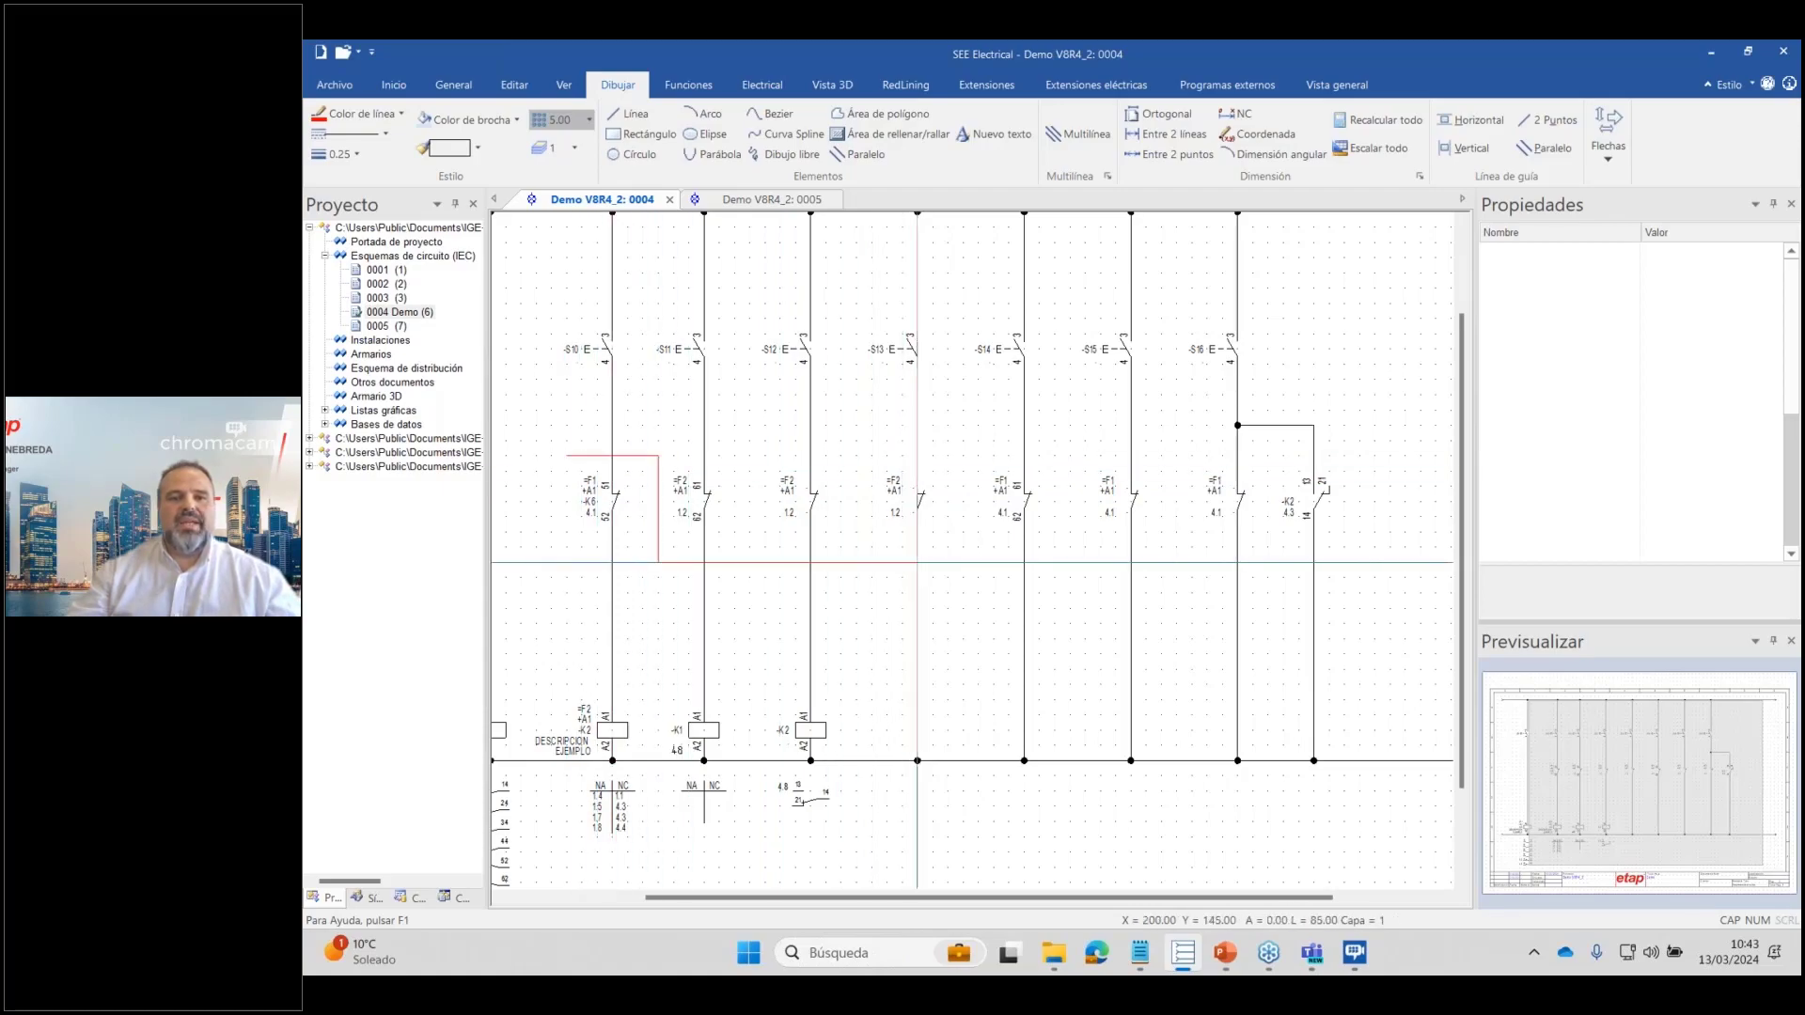
pyautogui.click(978, 561)
pyautogui.click(978, 440)
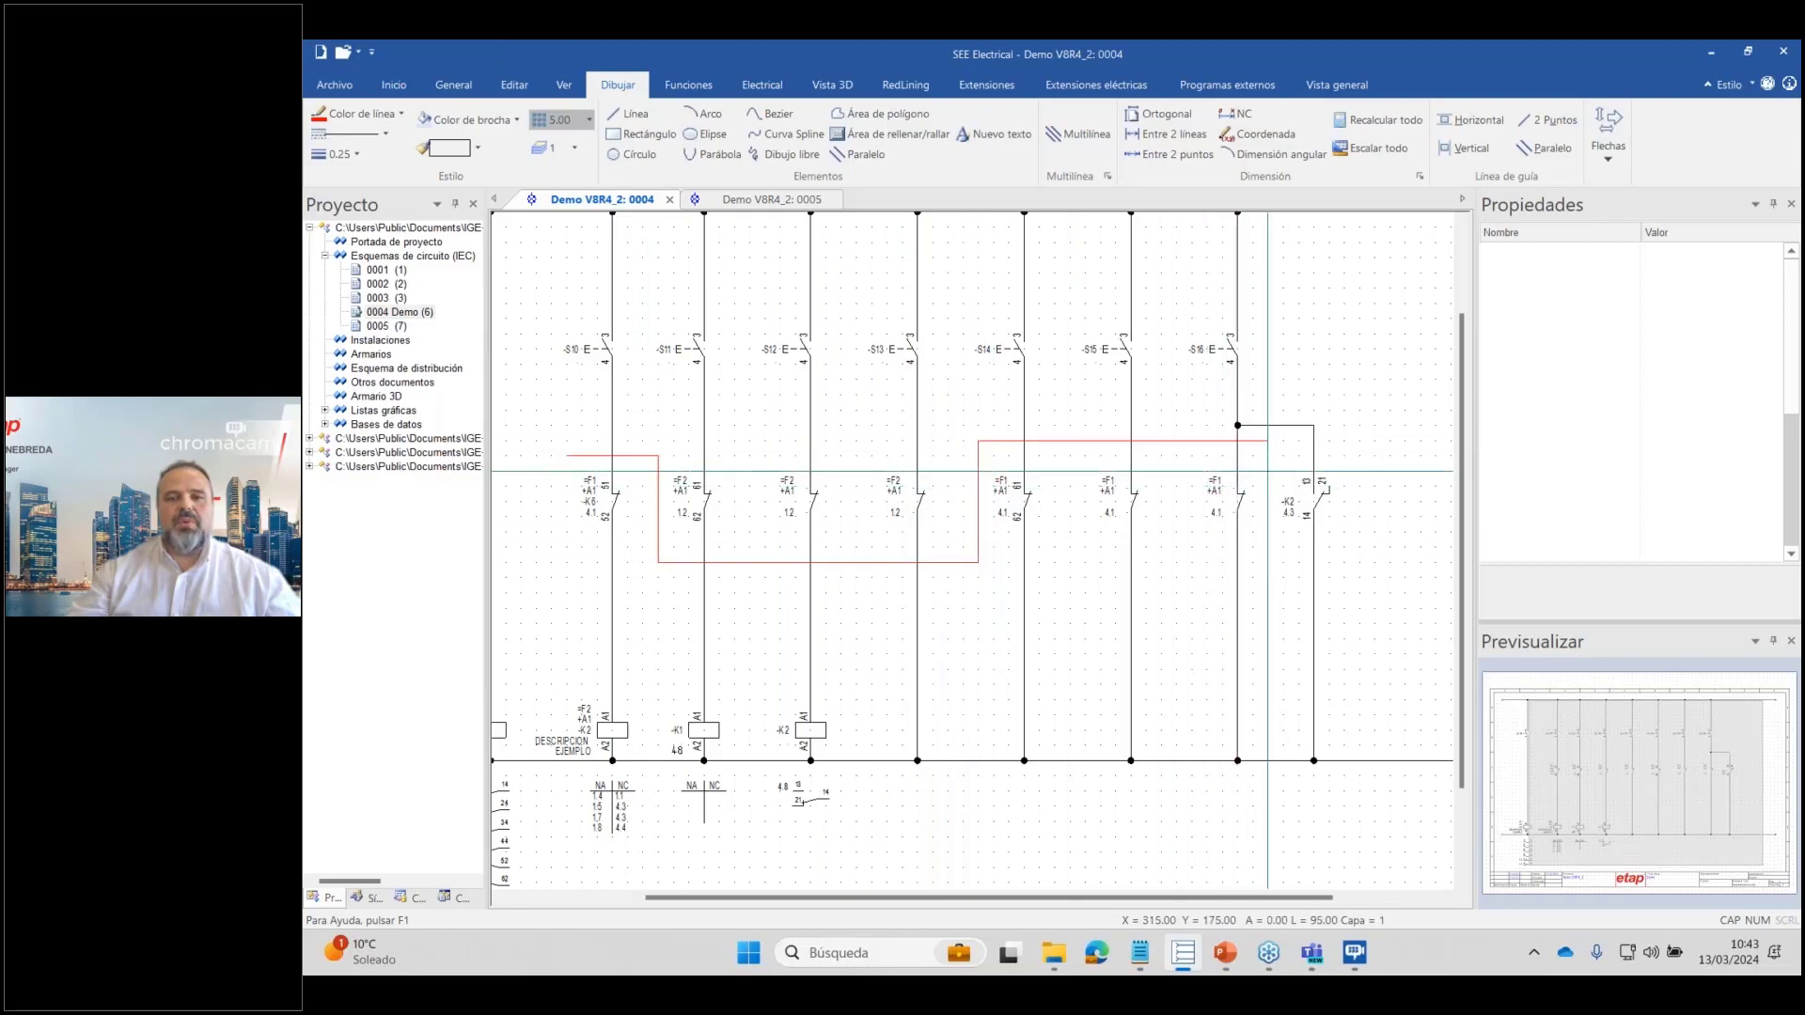
pyautogui.click(1267, 439)
pyautogui.click(1237, 577)
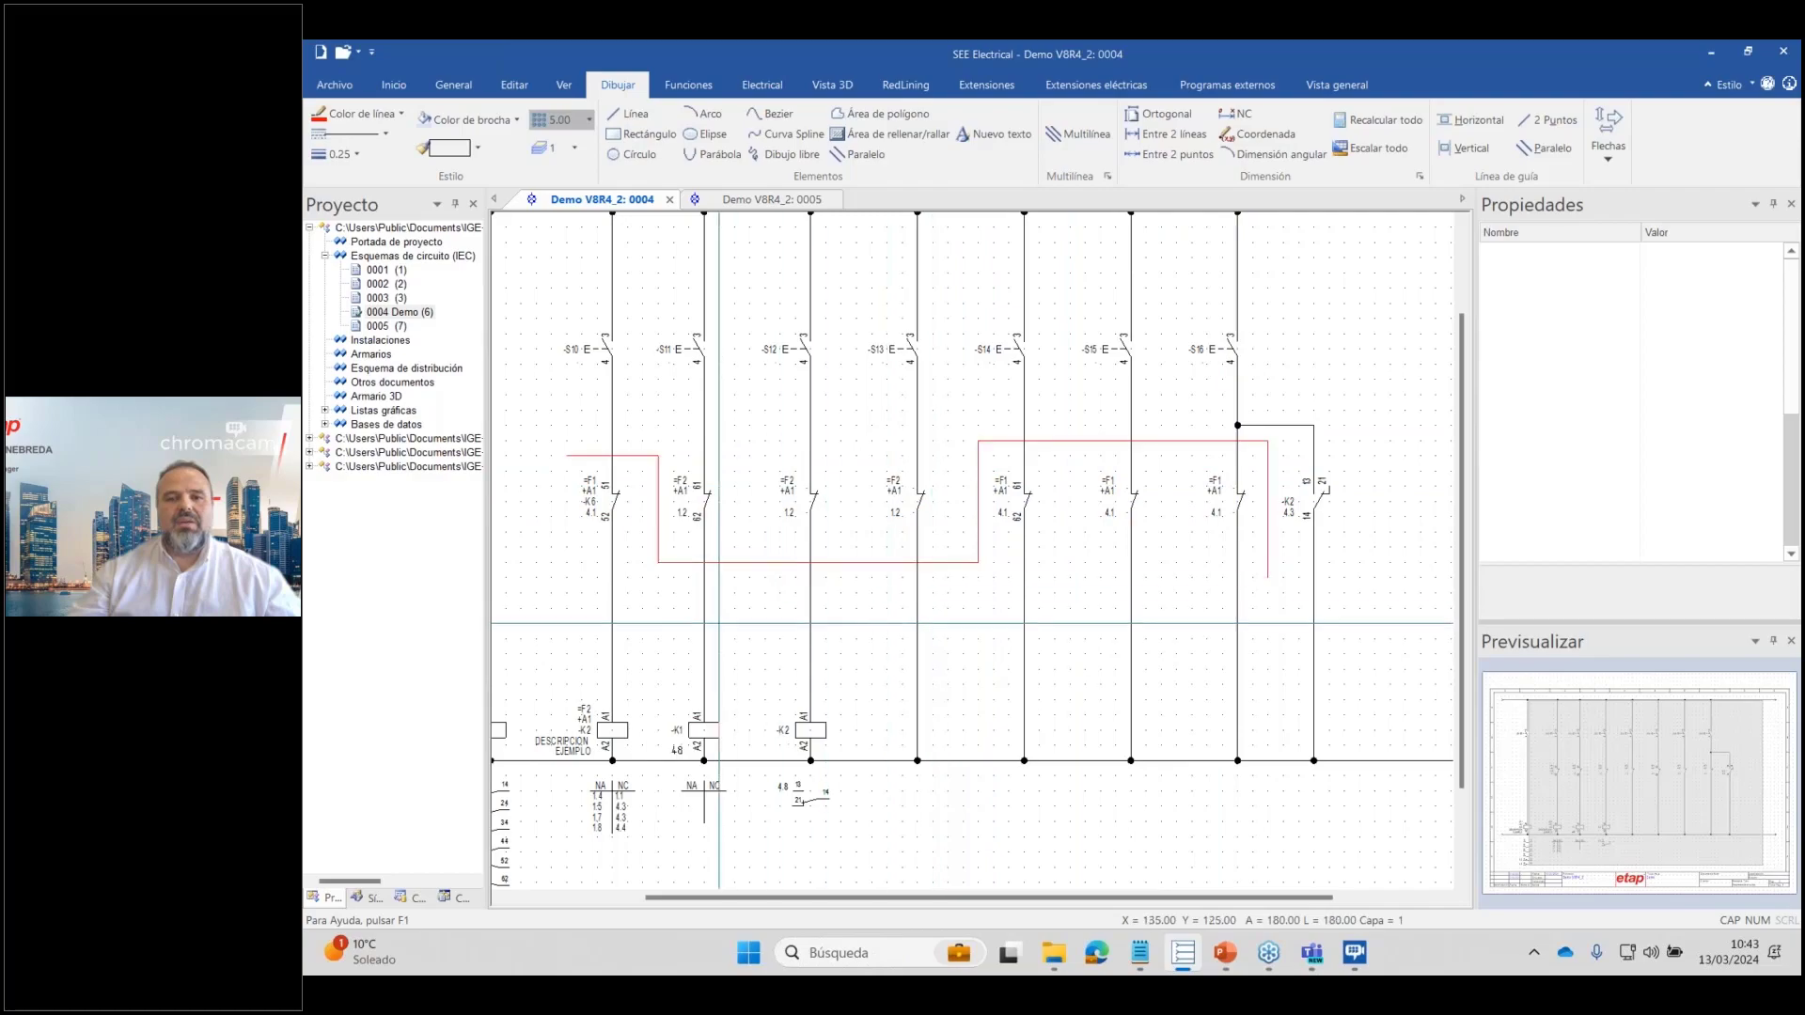
pyautogui.click(567, 606)
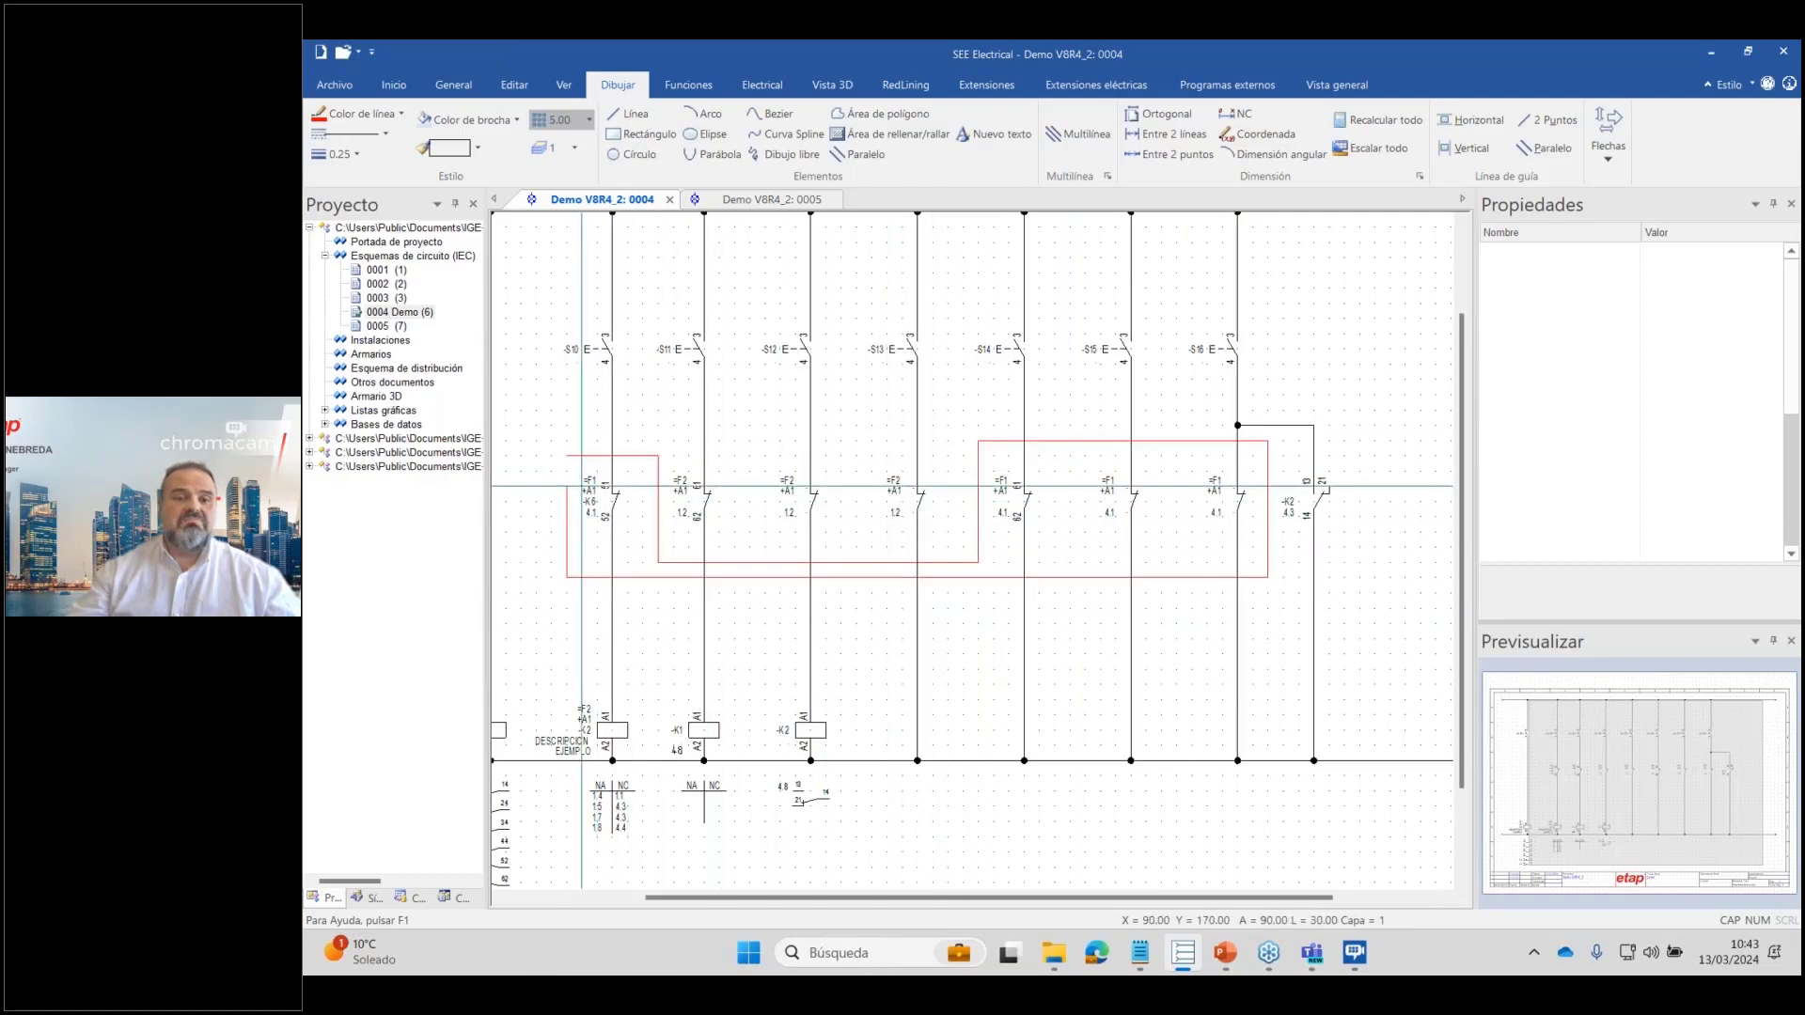
pyautogui.click(567, 456)
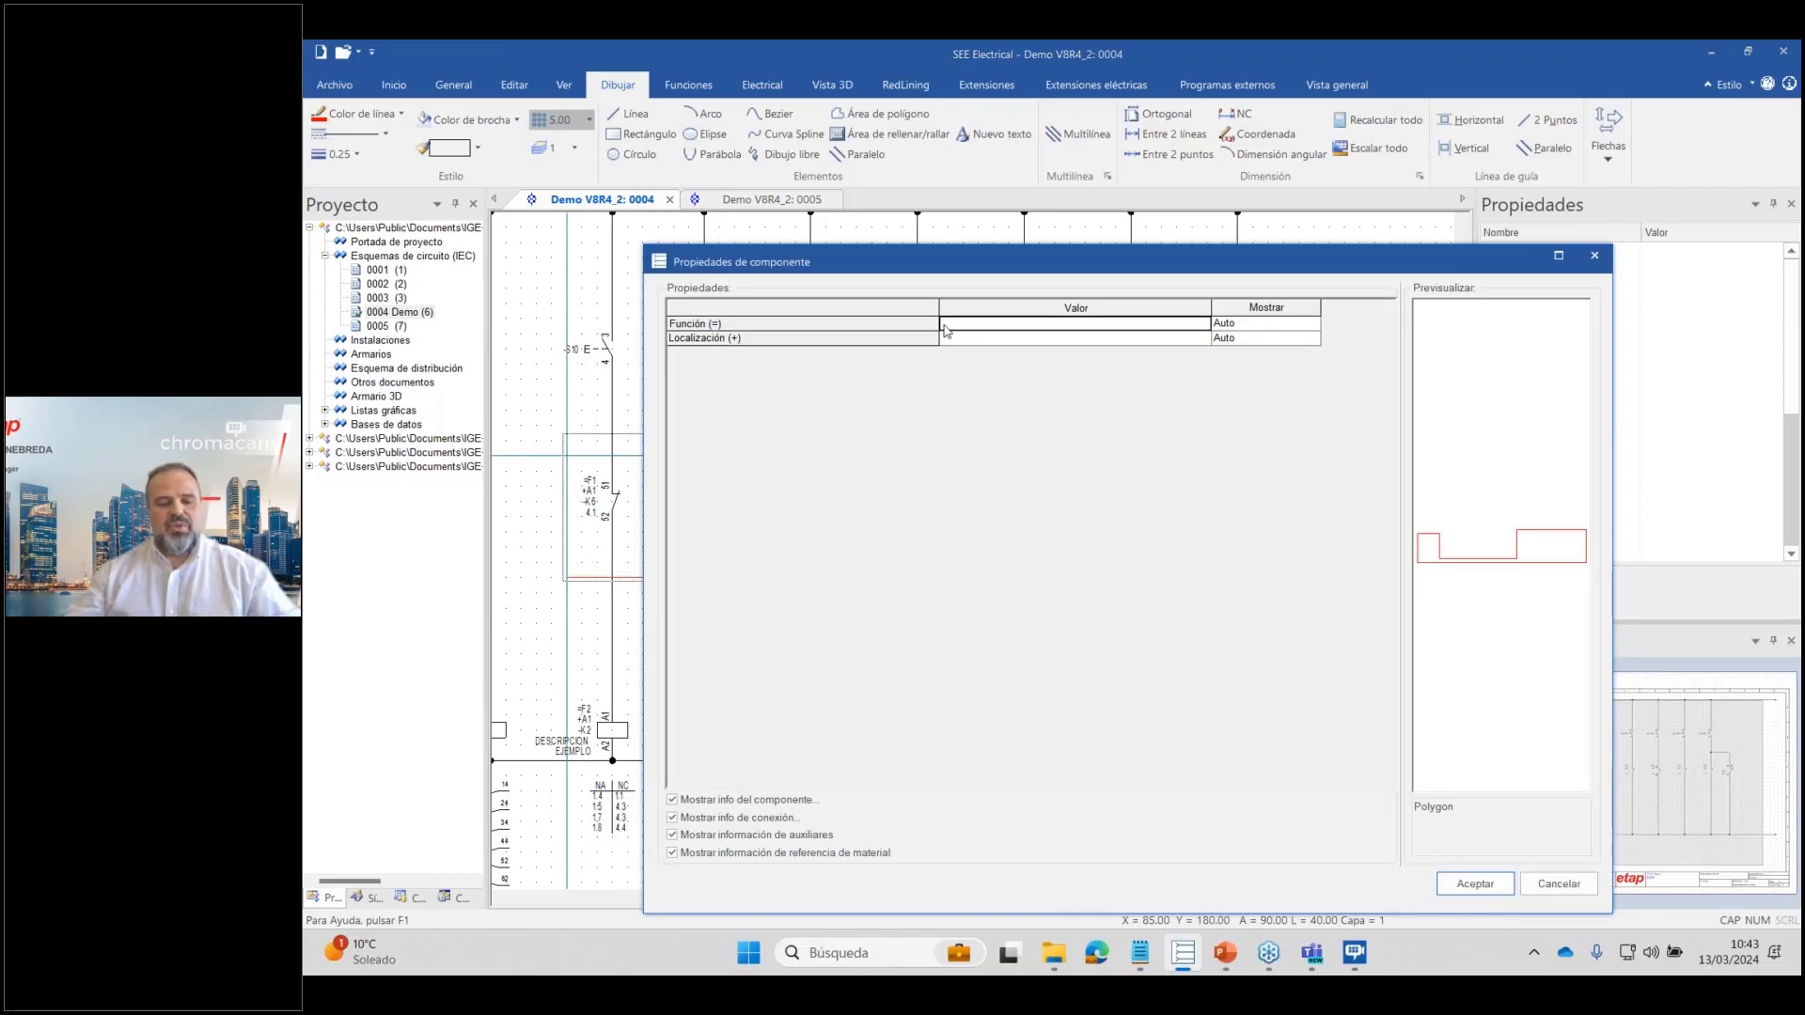
# Assign function =F1 and location +A1 to the polygon box and accept the contact warning.
pyautogui.write('F1')
pyautogui.click(975, 342)
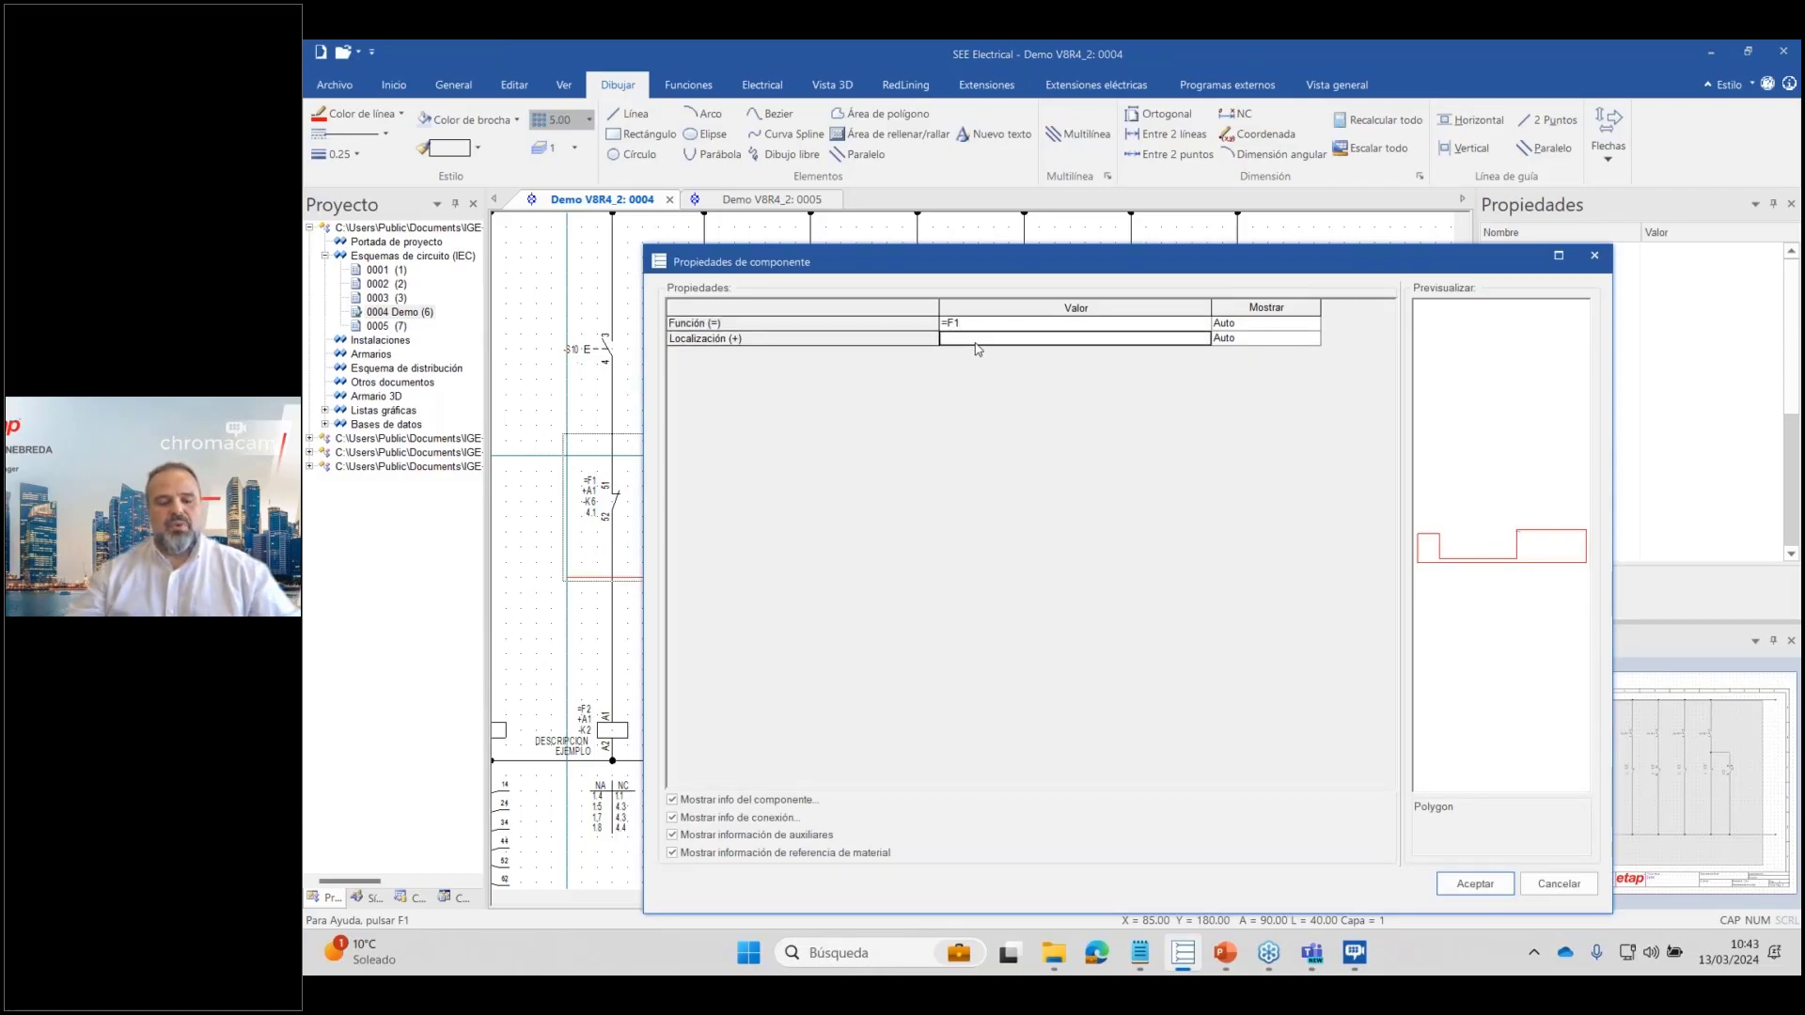
pyautogui.write('A1')
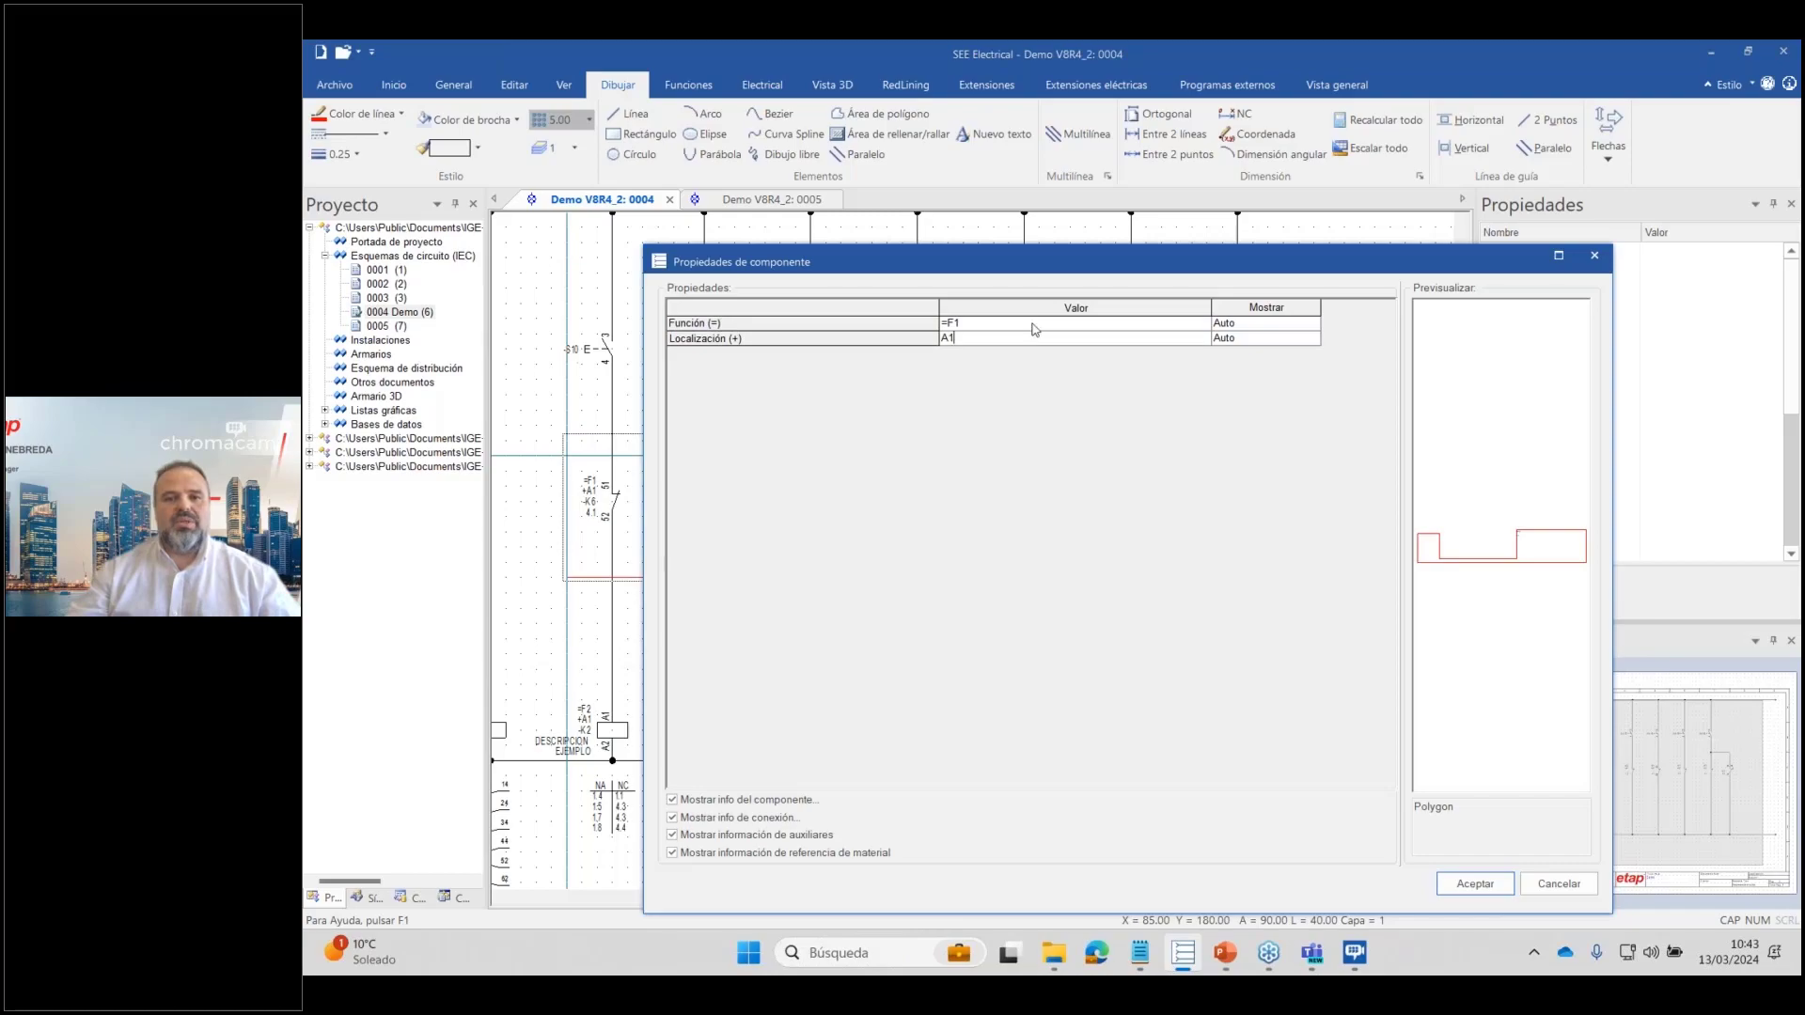
pyautogui.click(1474, 883)
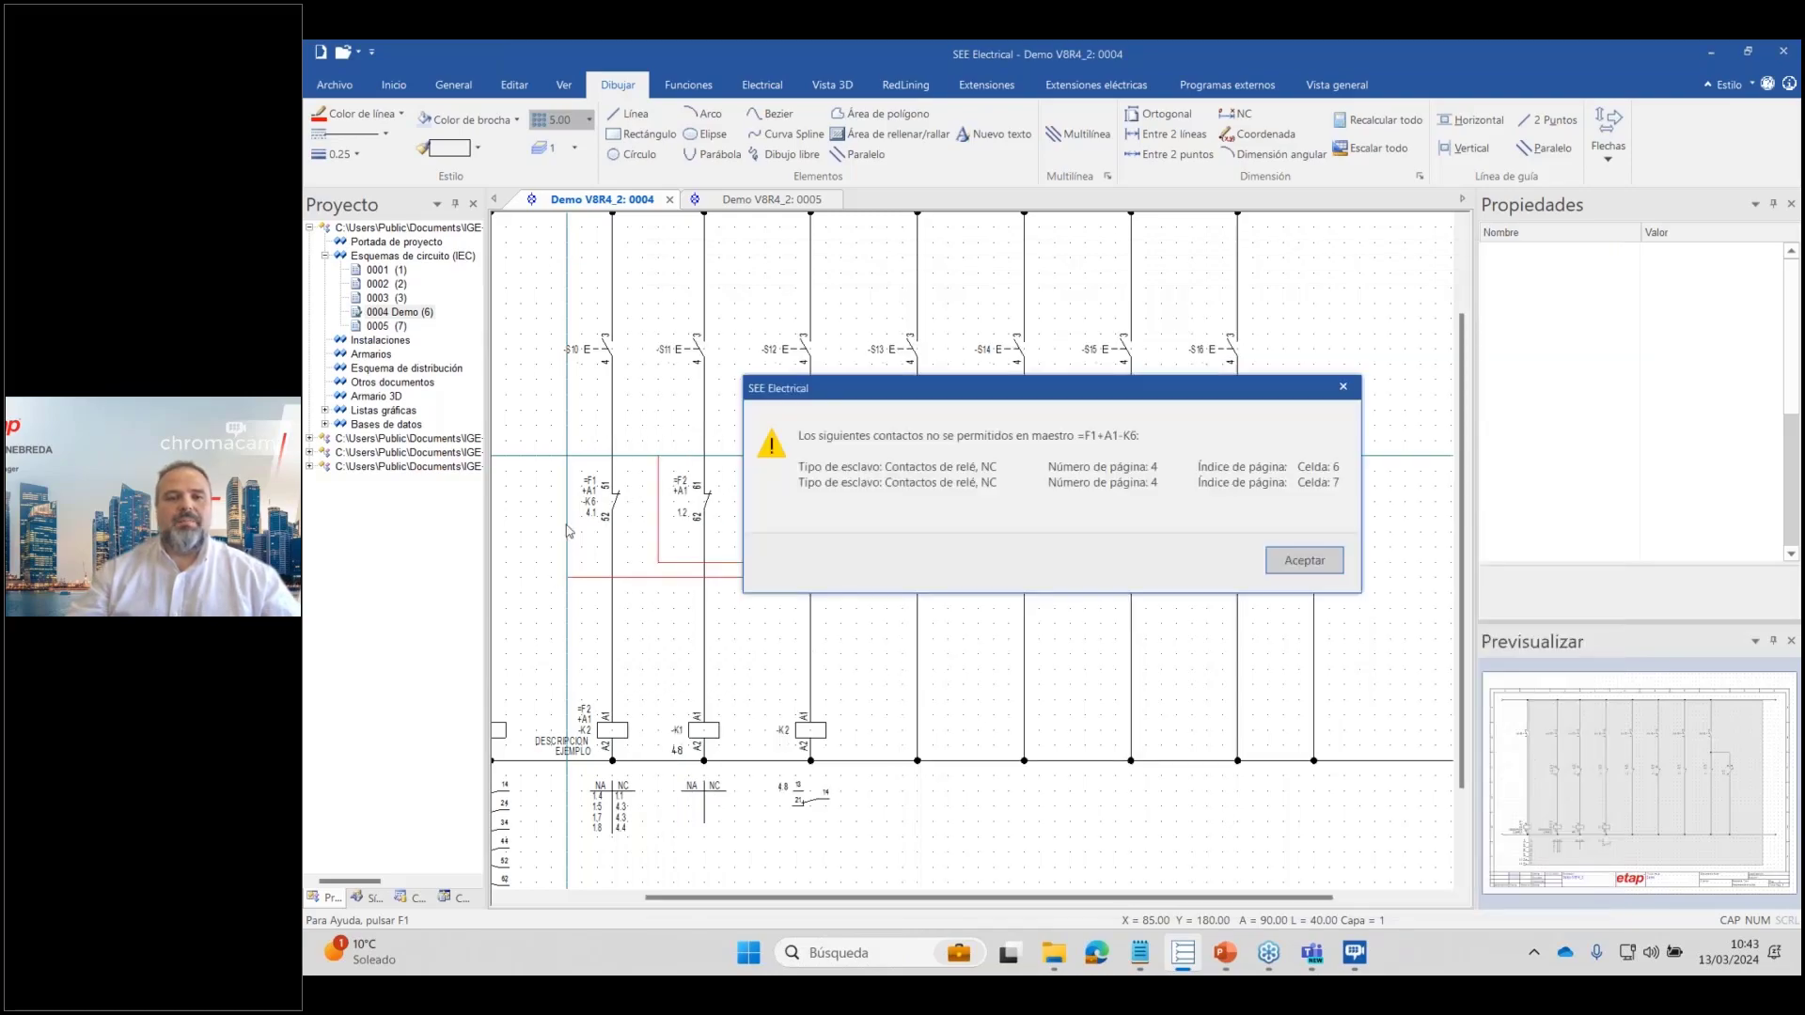
pyautogui.click(1307, 566)
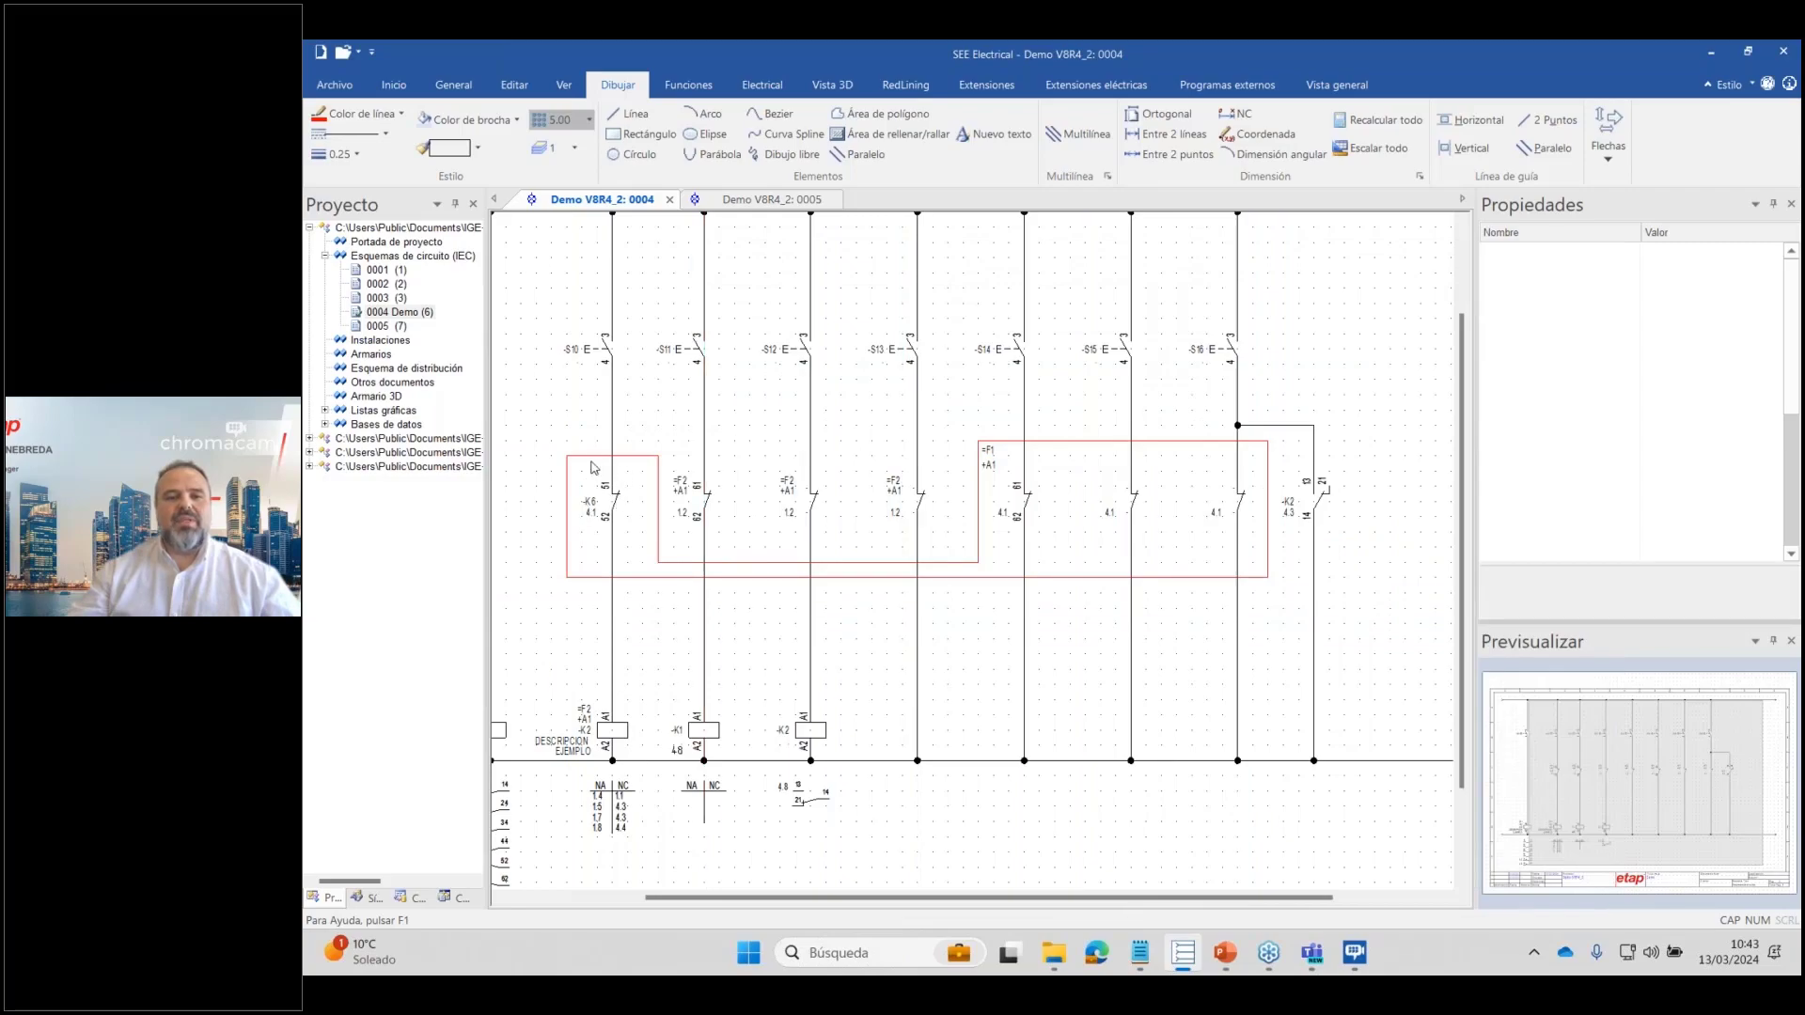
# Change the function/location polygon's line style to Punto y raya.
pyautogui.click(591, 460)
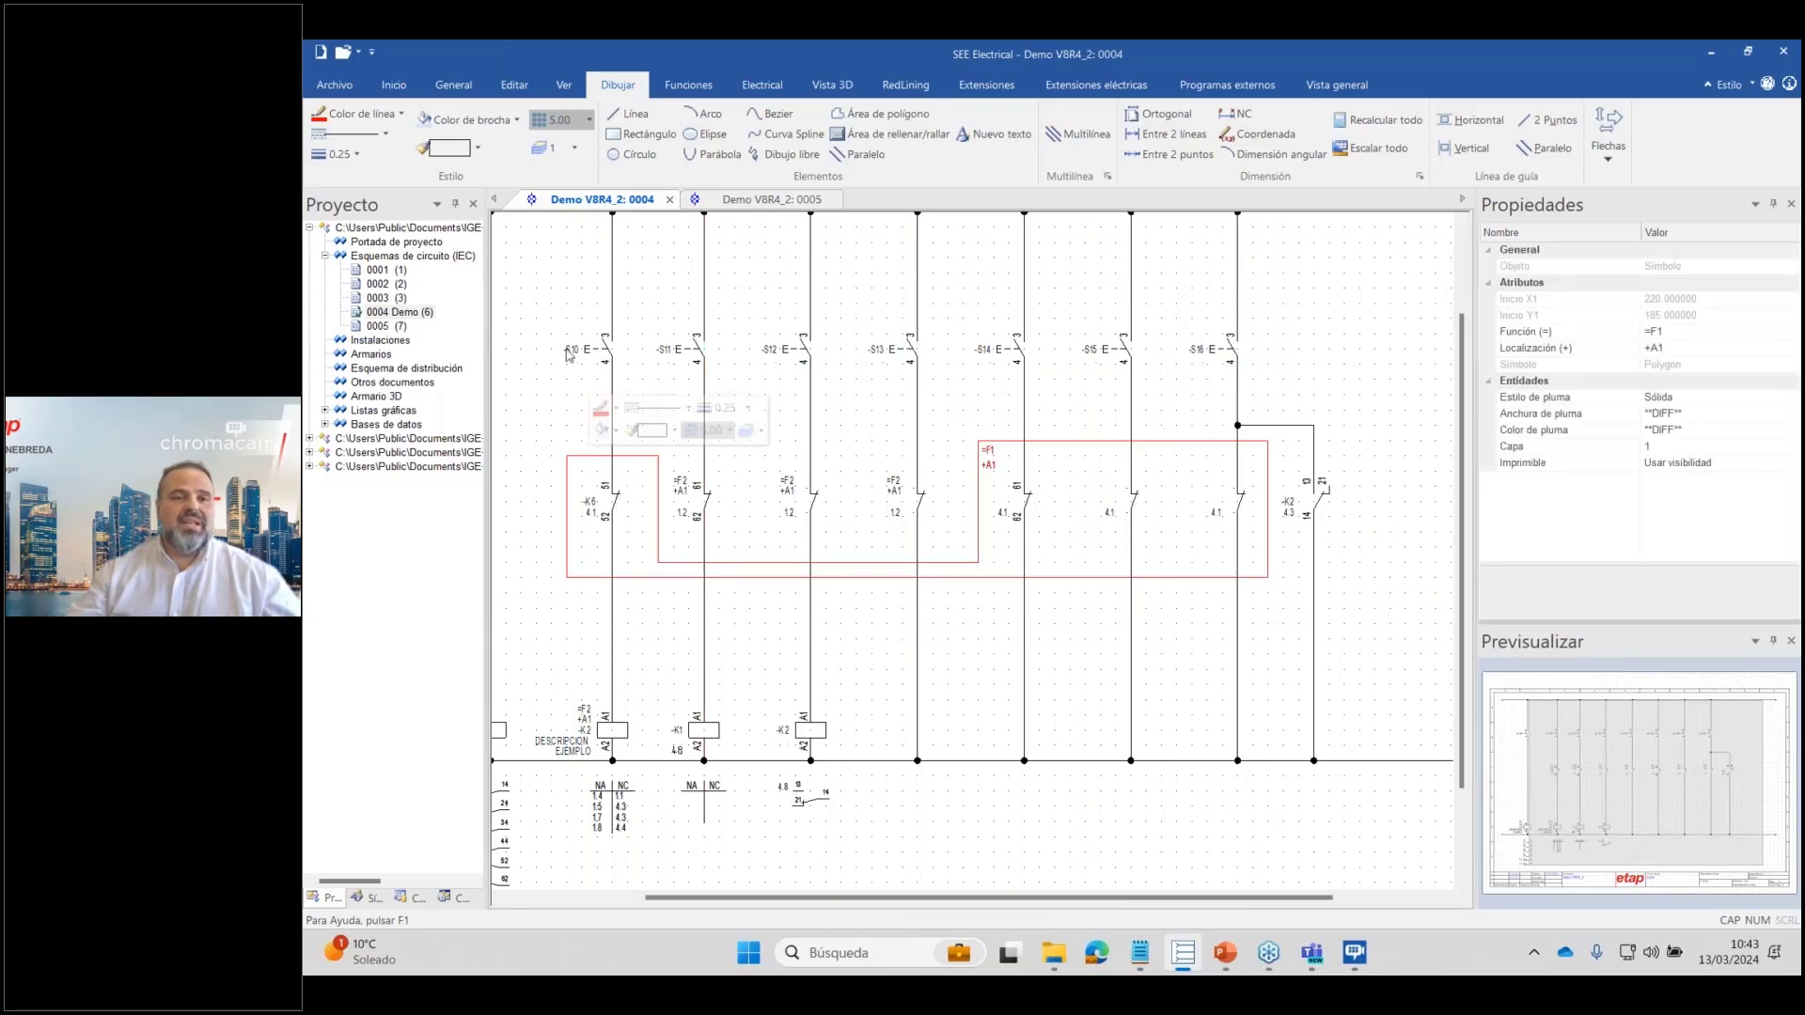
pyautogui.click(371, 134)
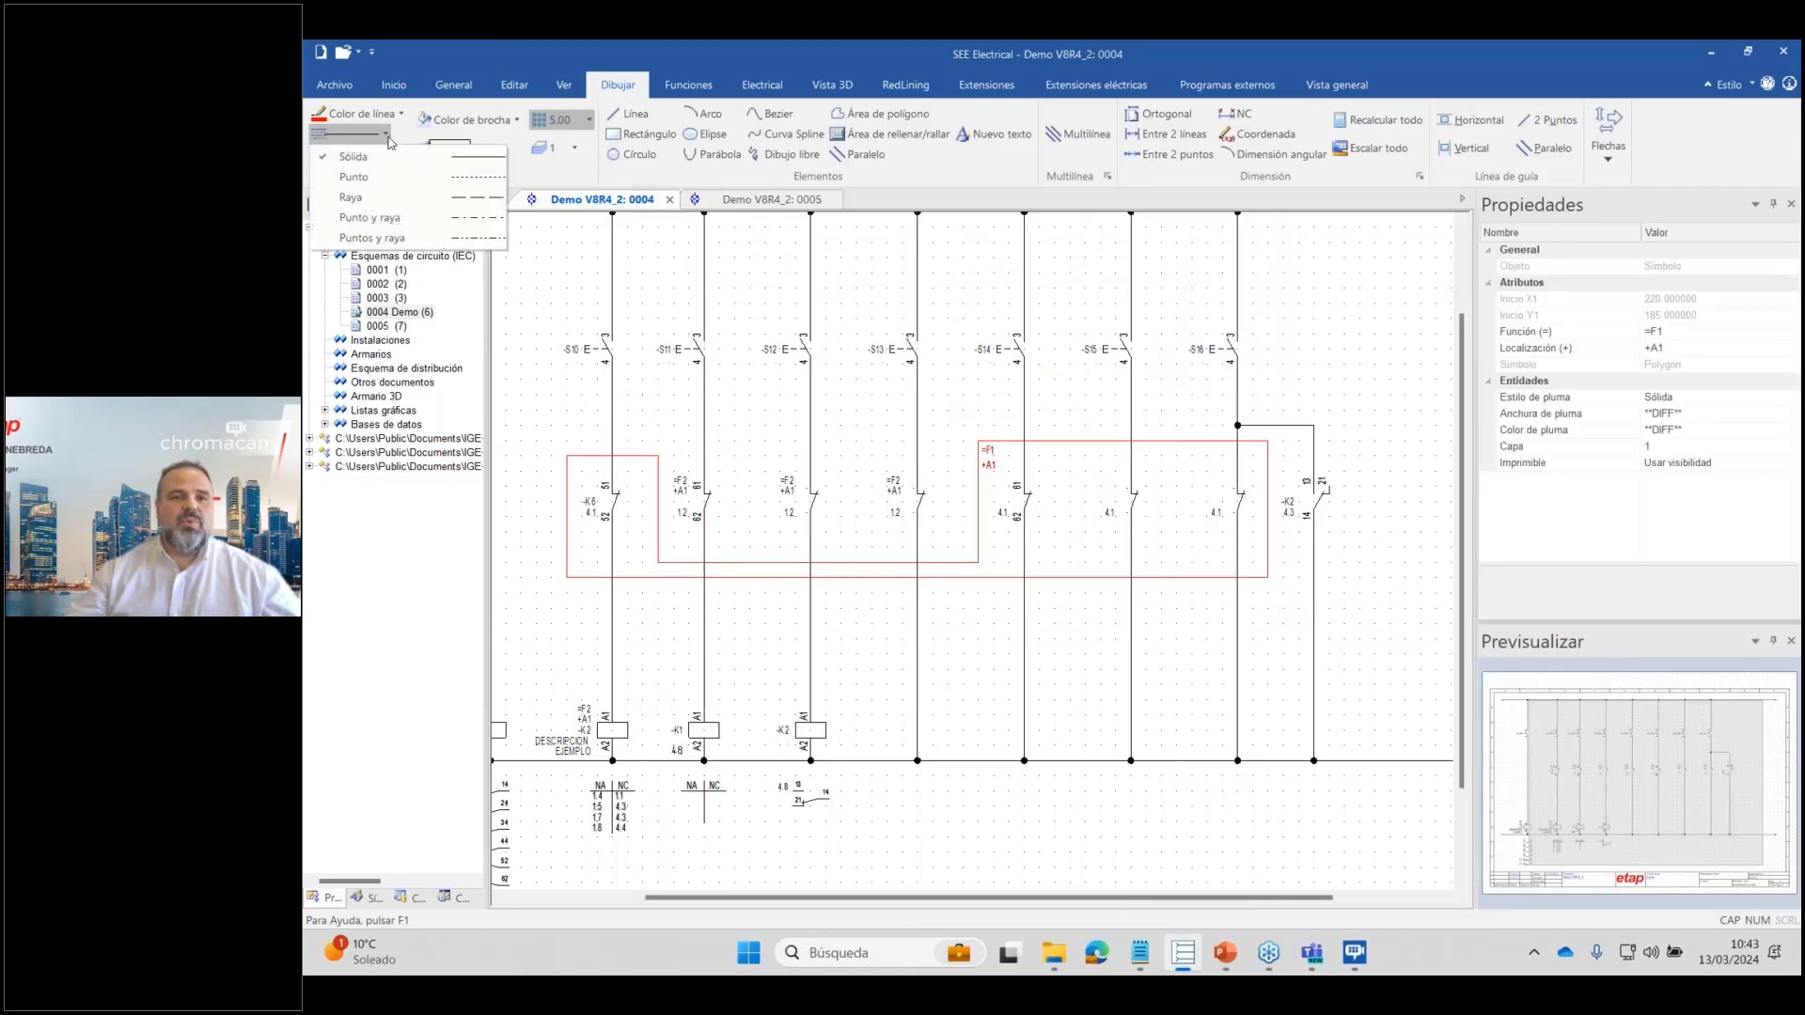
pyautogui.click(404, 225)
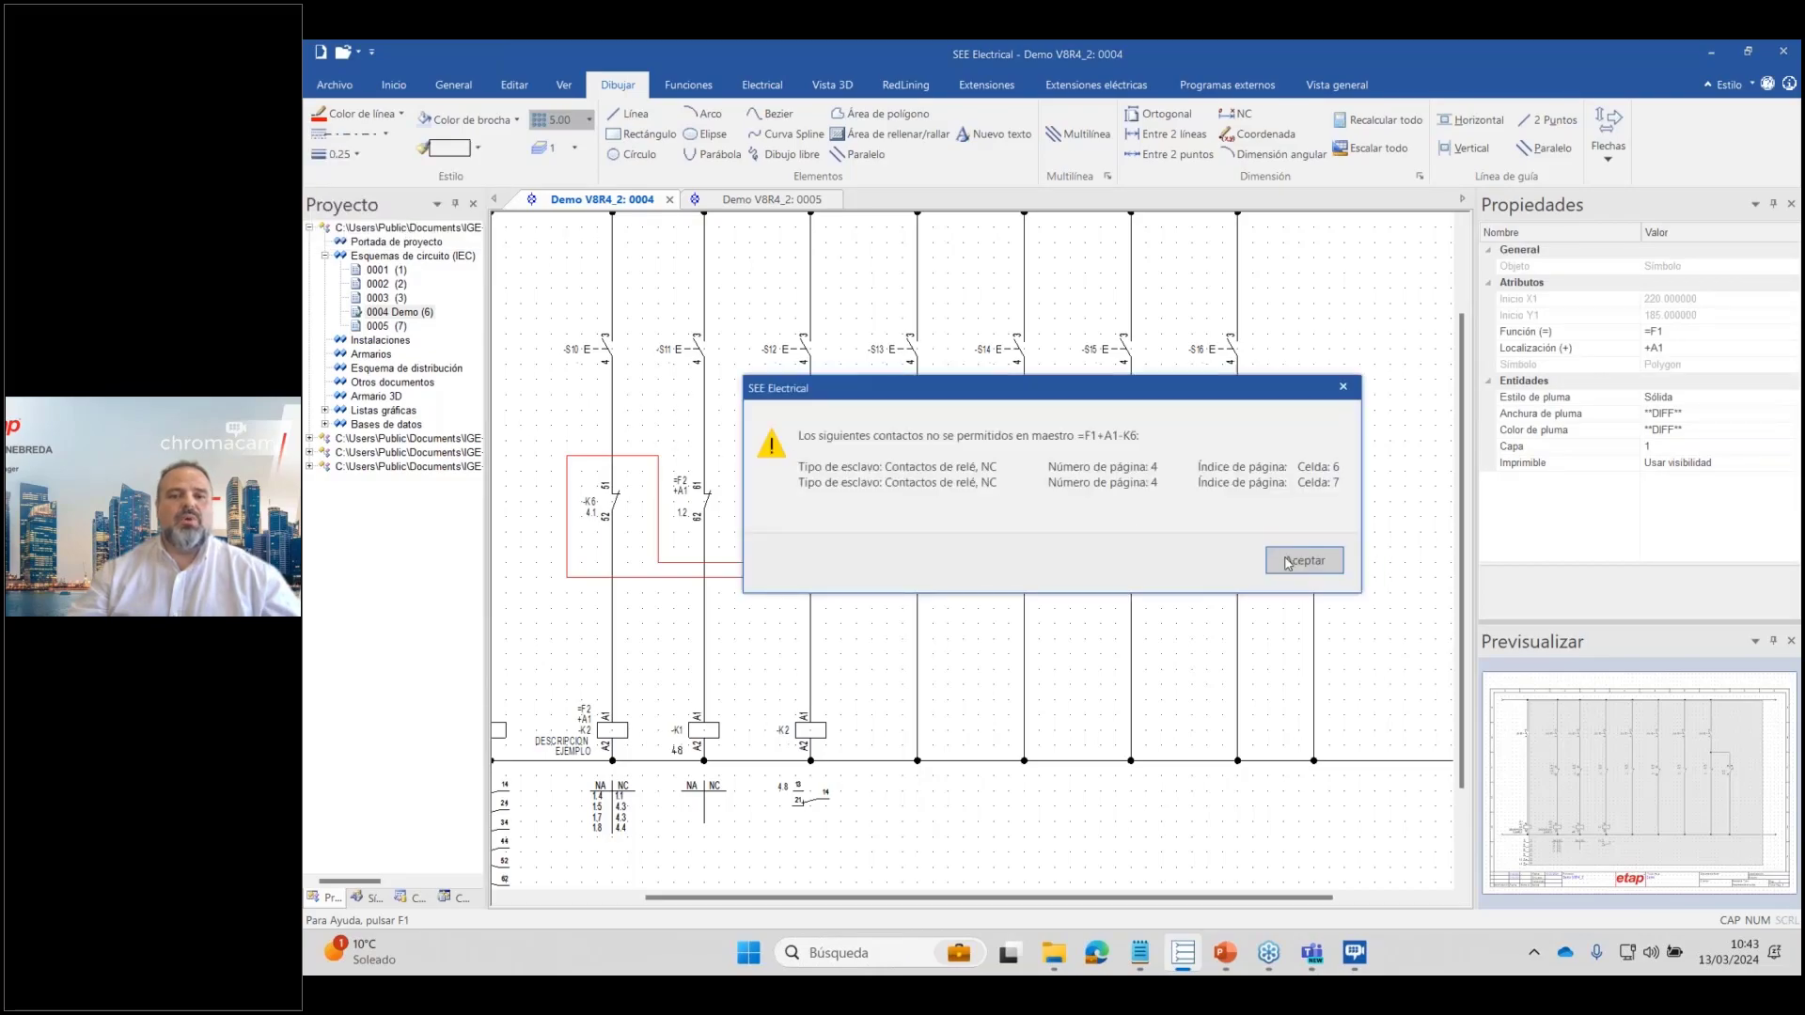
pyautogui.click(1287, 562)
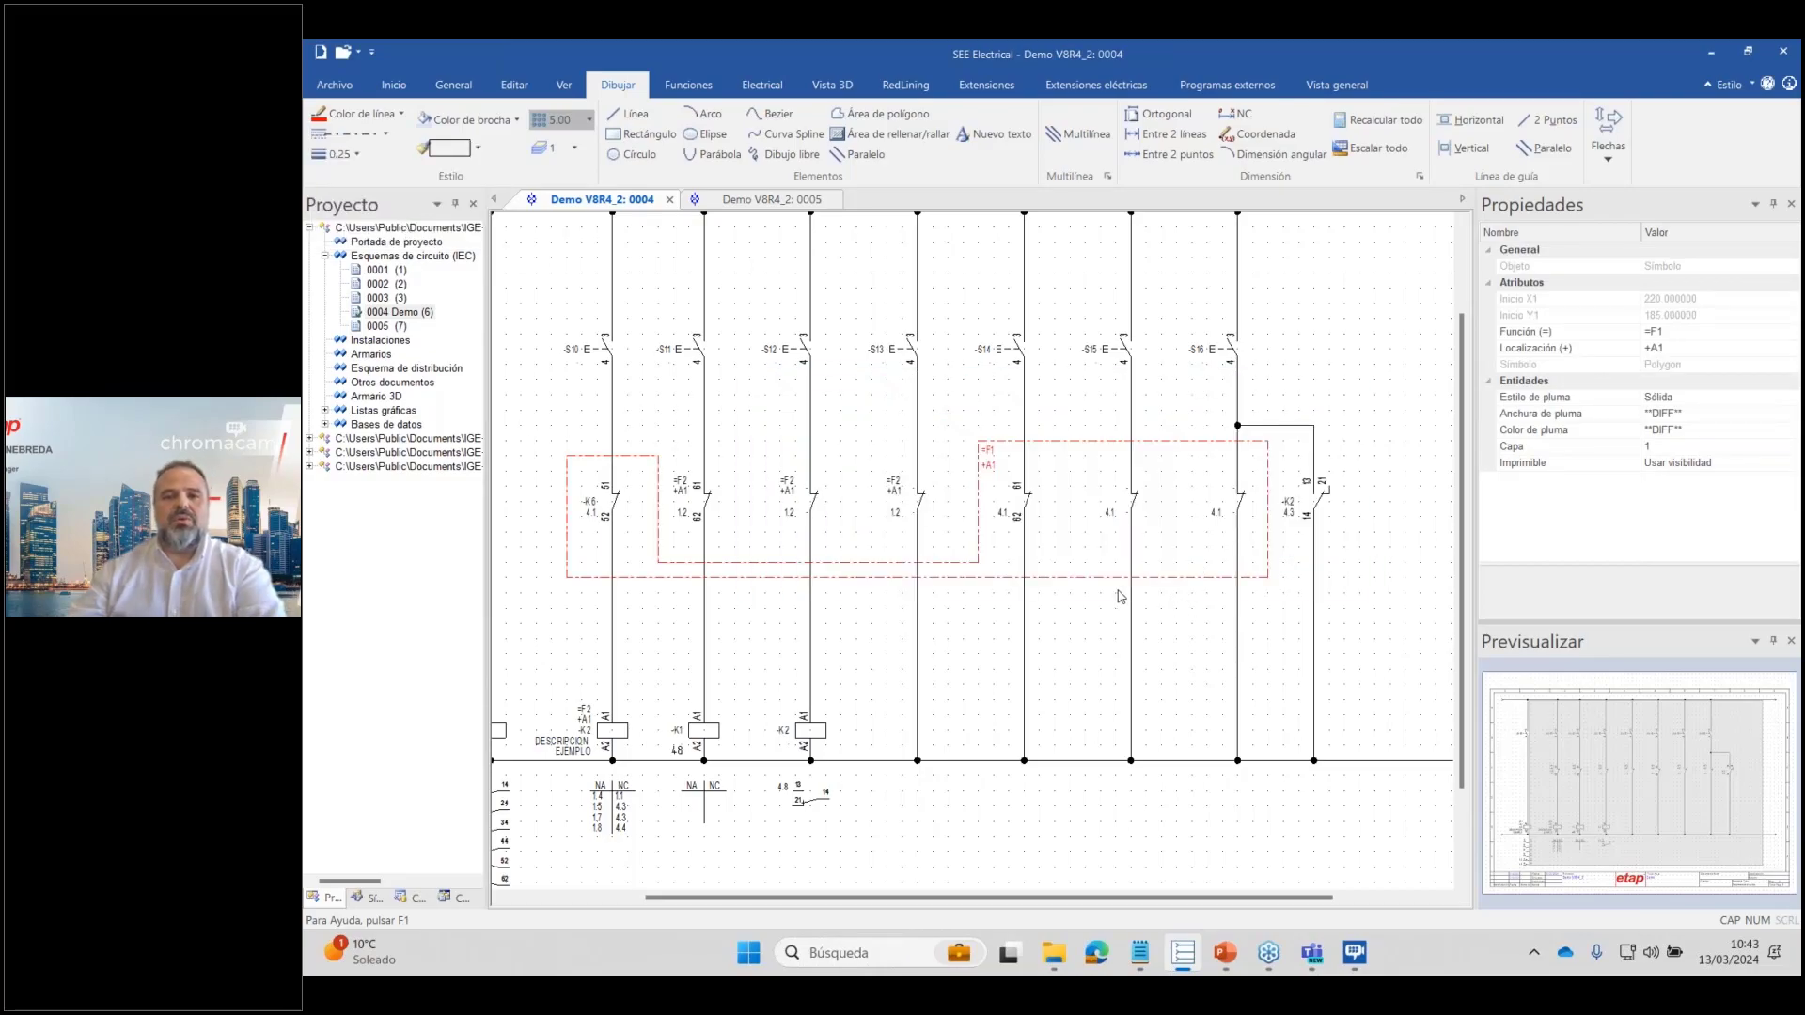
# Check the function, location and name properties of the contact below -S14 inside the polygon, then review the whole page.
pyautogui.scroll(2, 1119, 596)
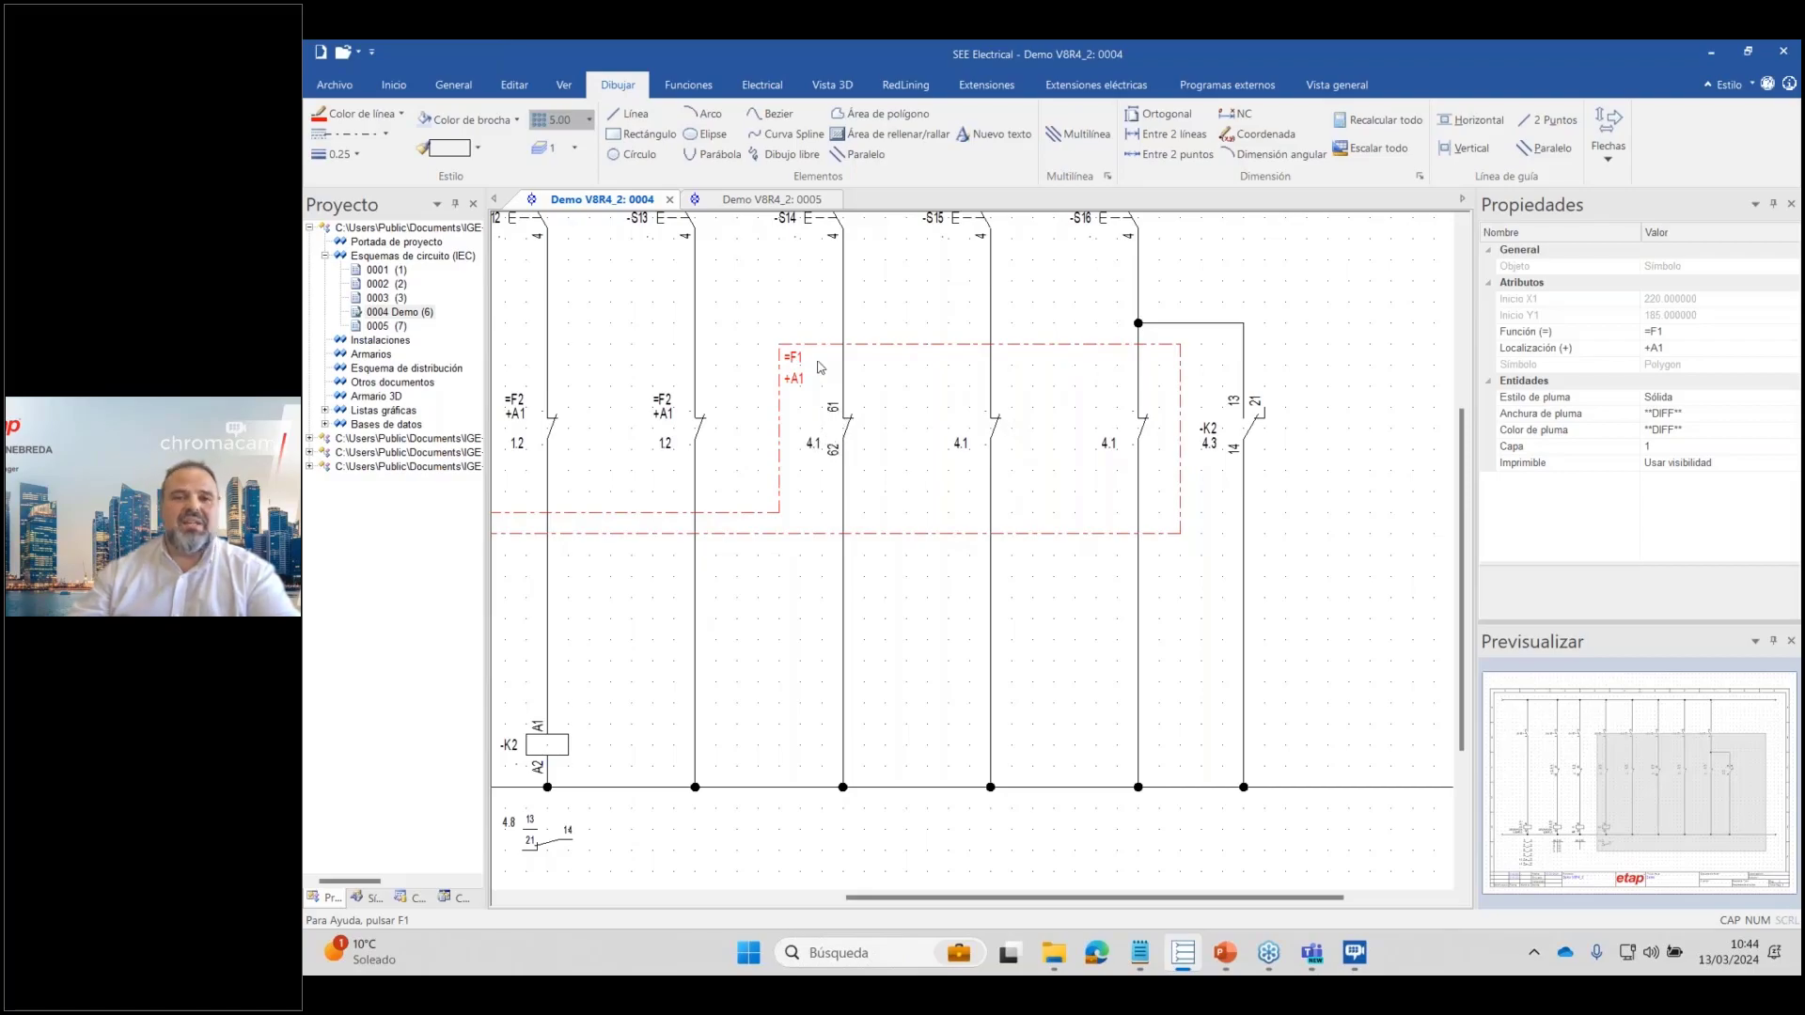
pyautogui.doubleClick(849, 425)
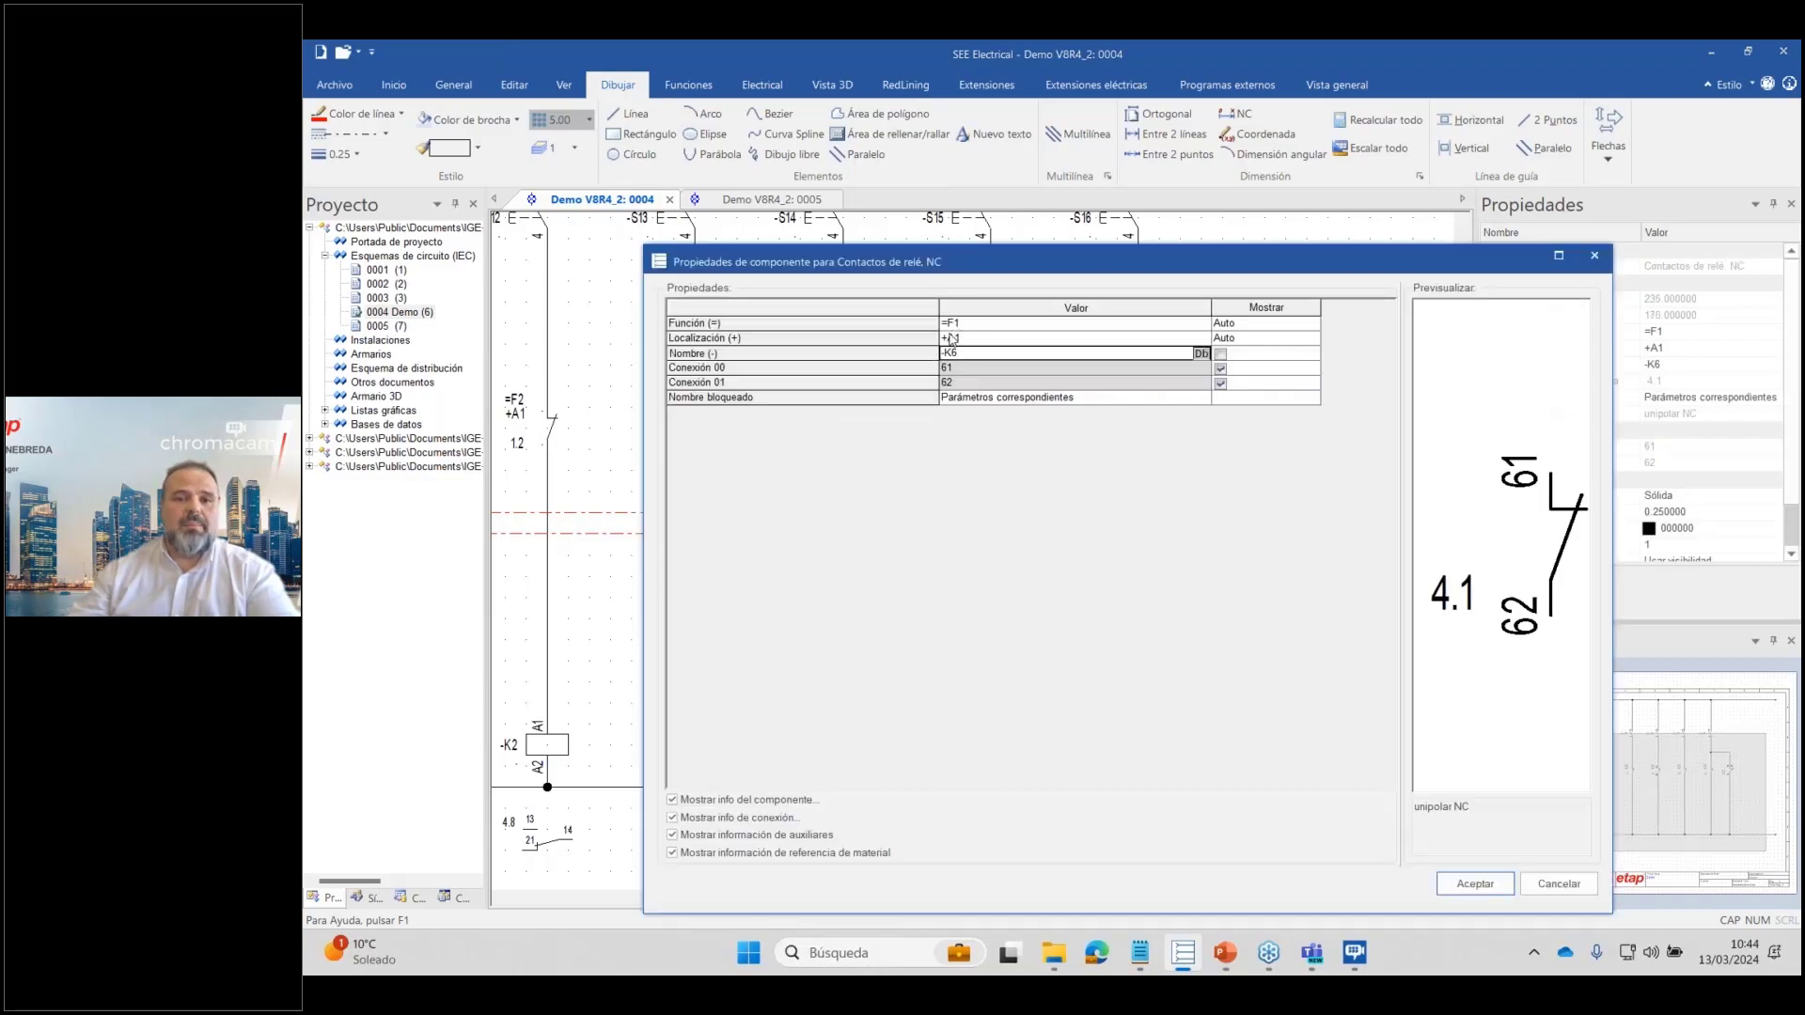
pyautogui.click(1475, 884)
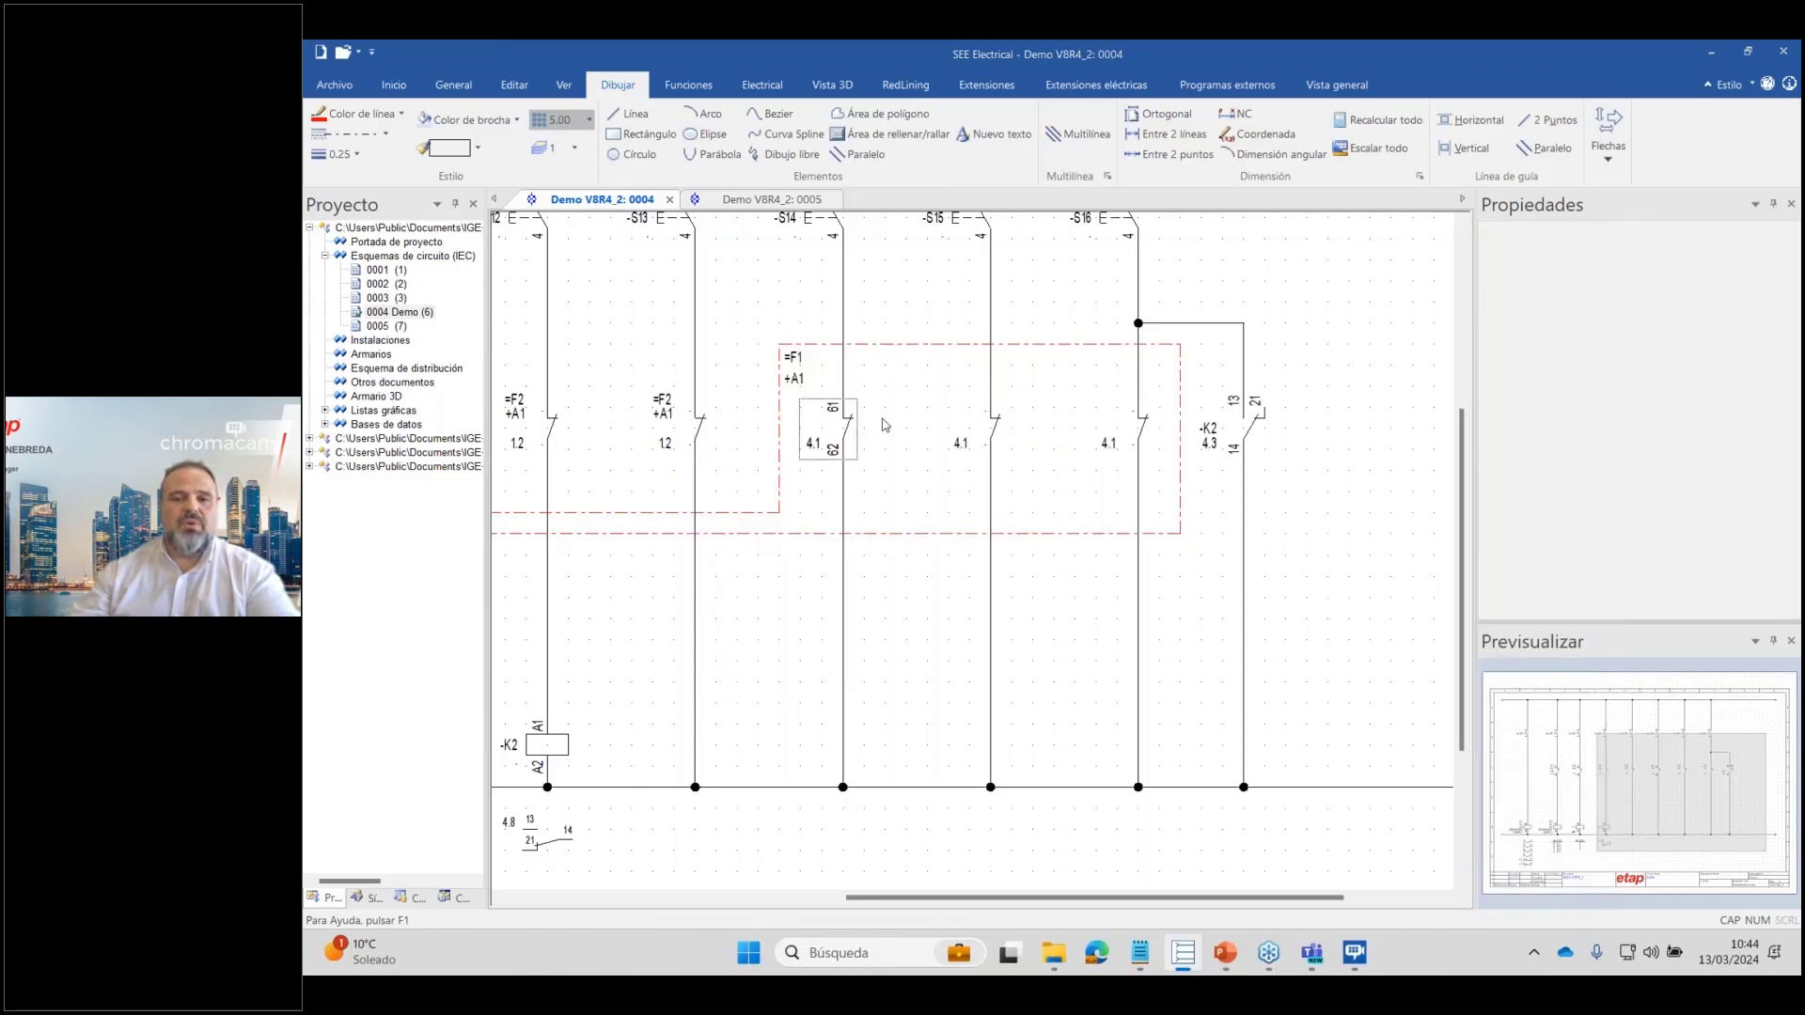
pyautogui.press('Return')
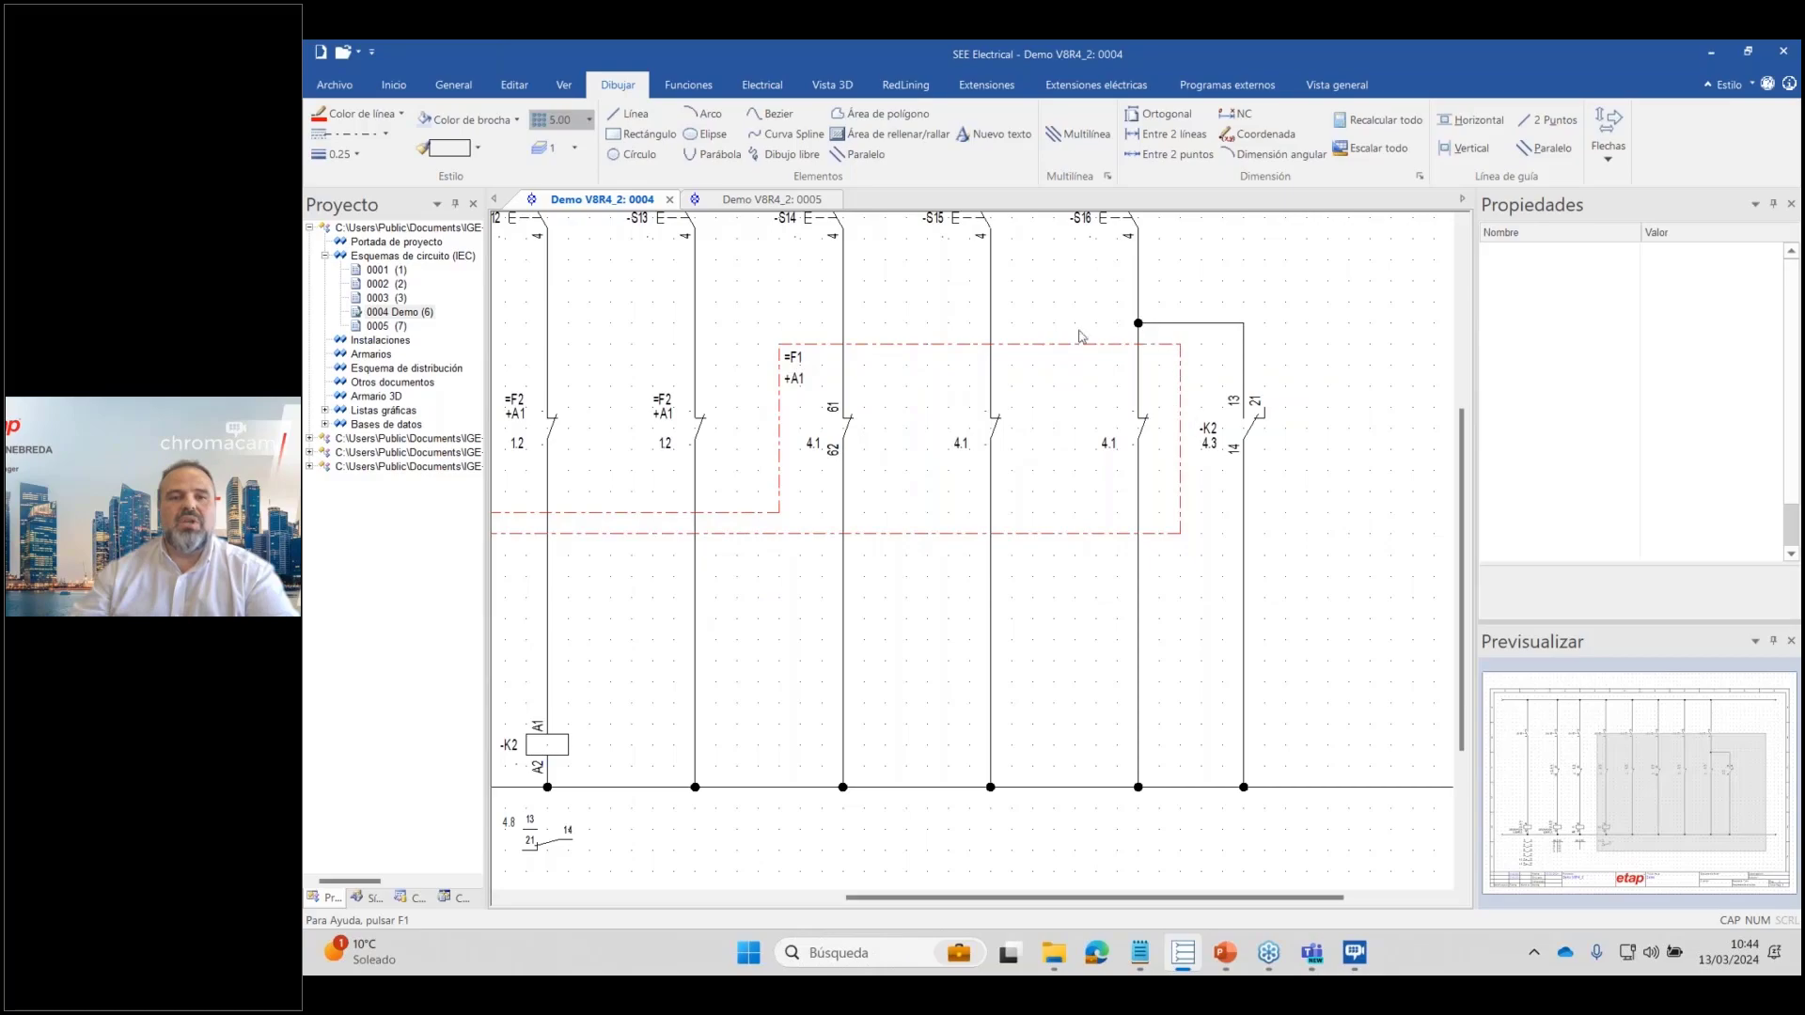
pyautogui.scroll(-1, 973, 576)
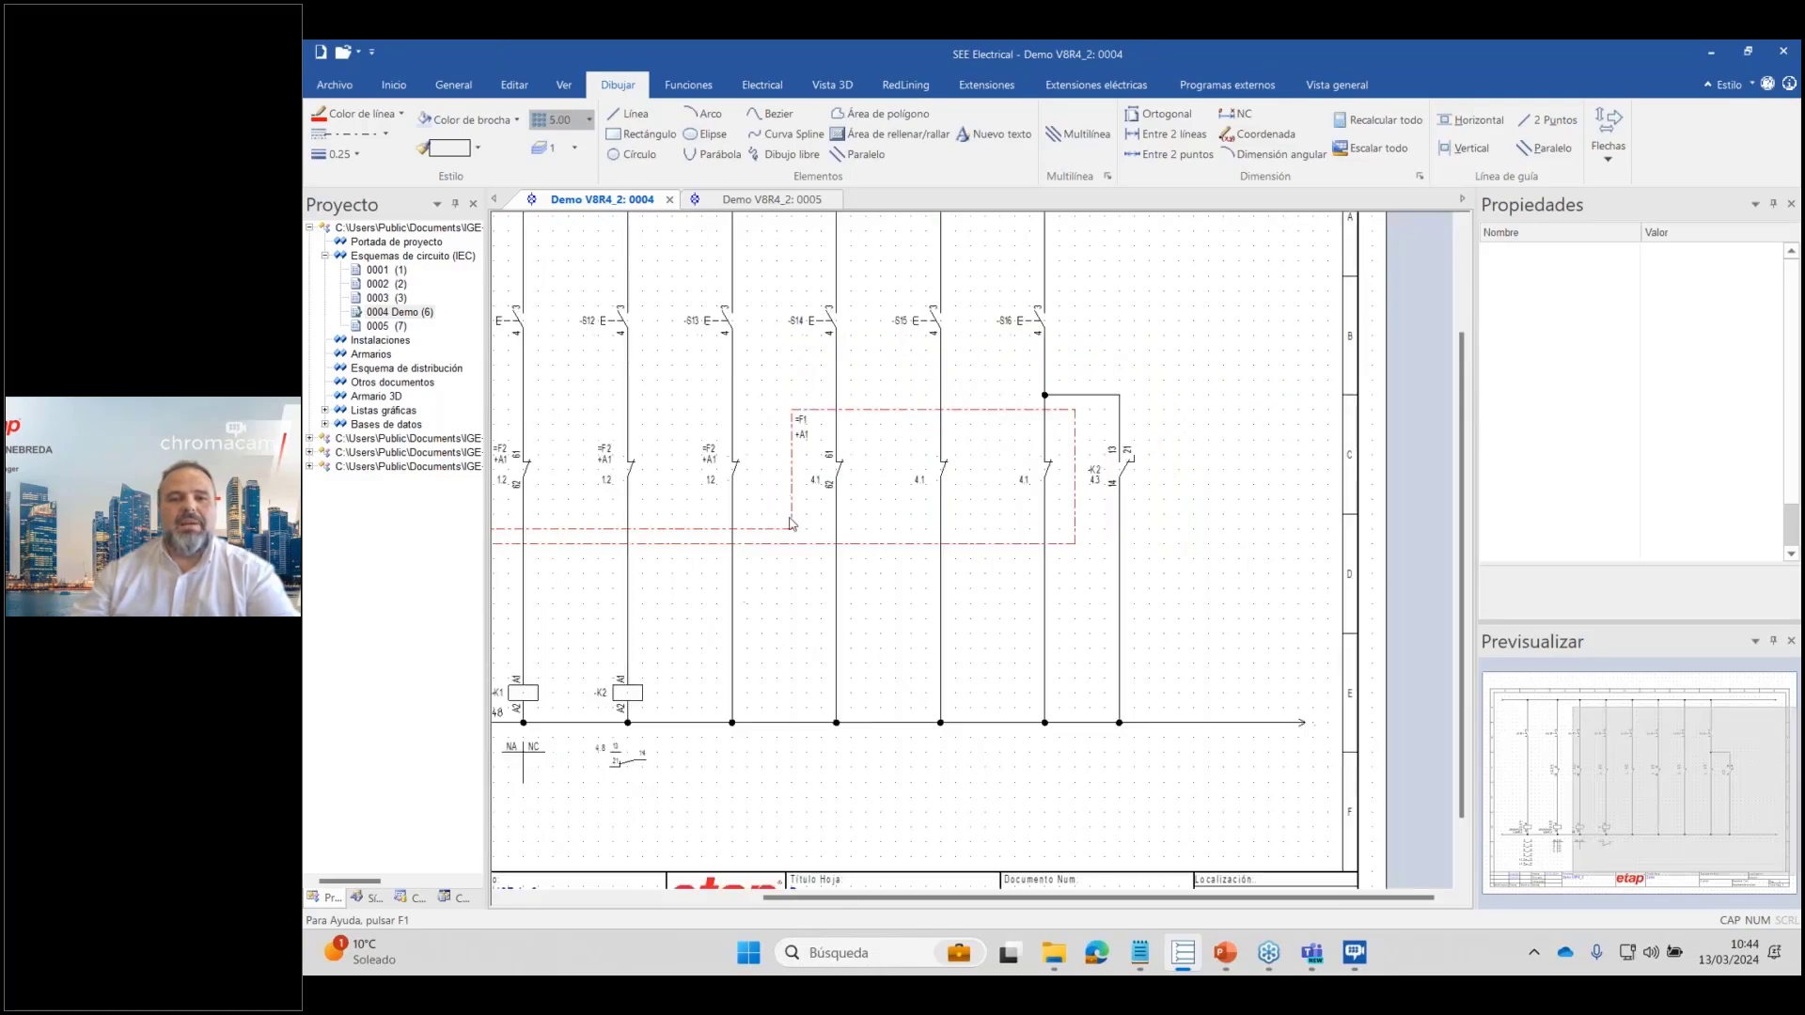
pyautogui.scroll(-2, 695, 503)
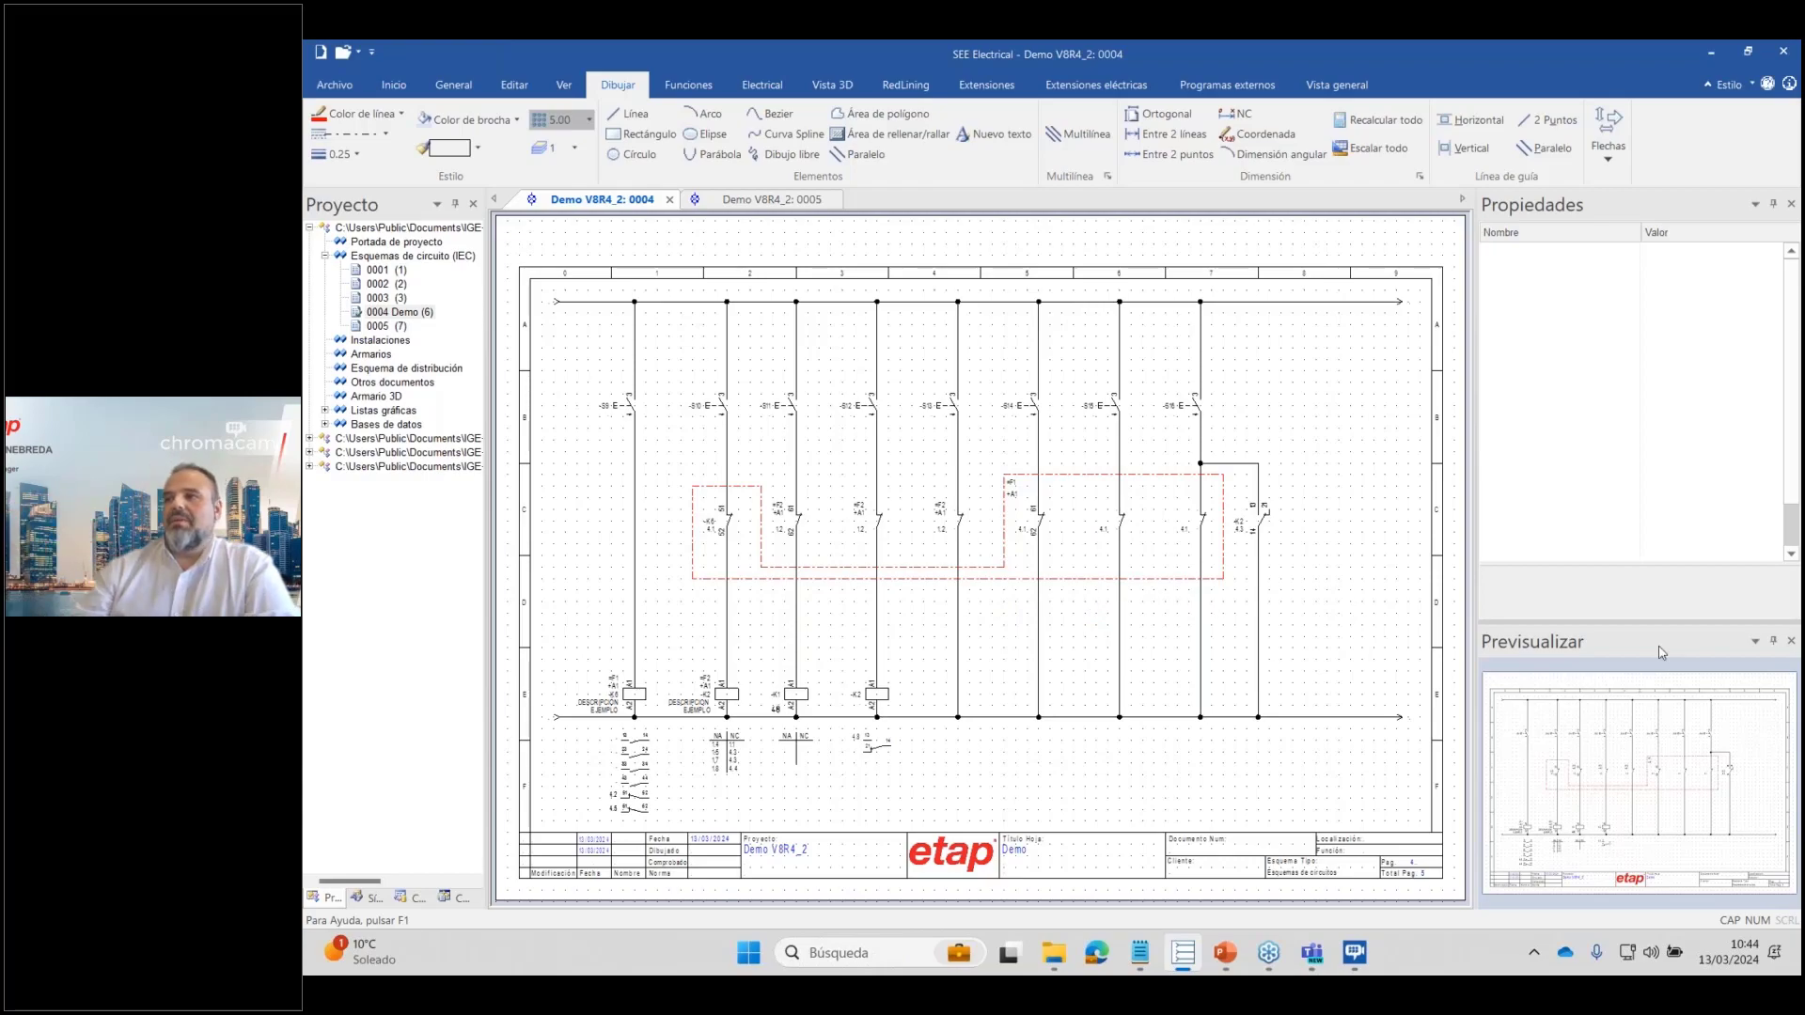
# Switch to the PowerPoint presentation and advance to the slide on improved terminal numbering.
pyautogui.hotkey('alt', 'Tab')
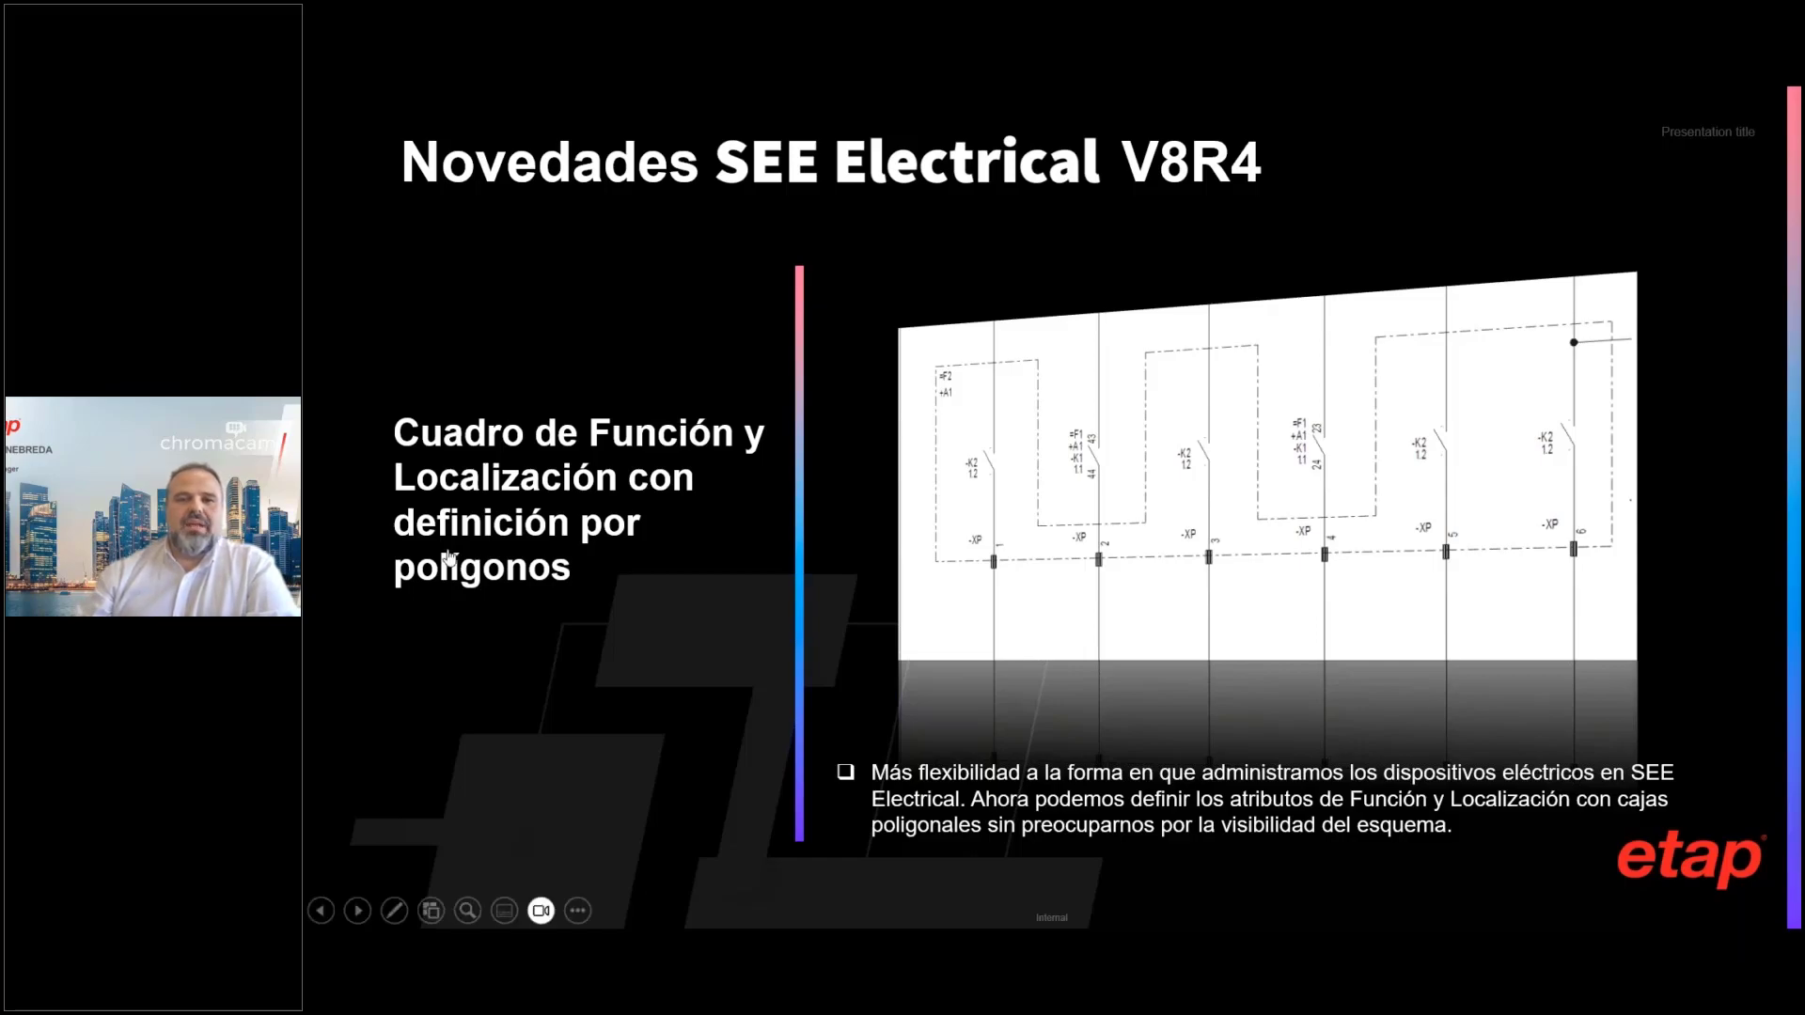
pyautogui.click(696, 647)
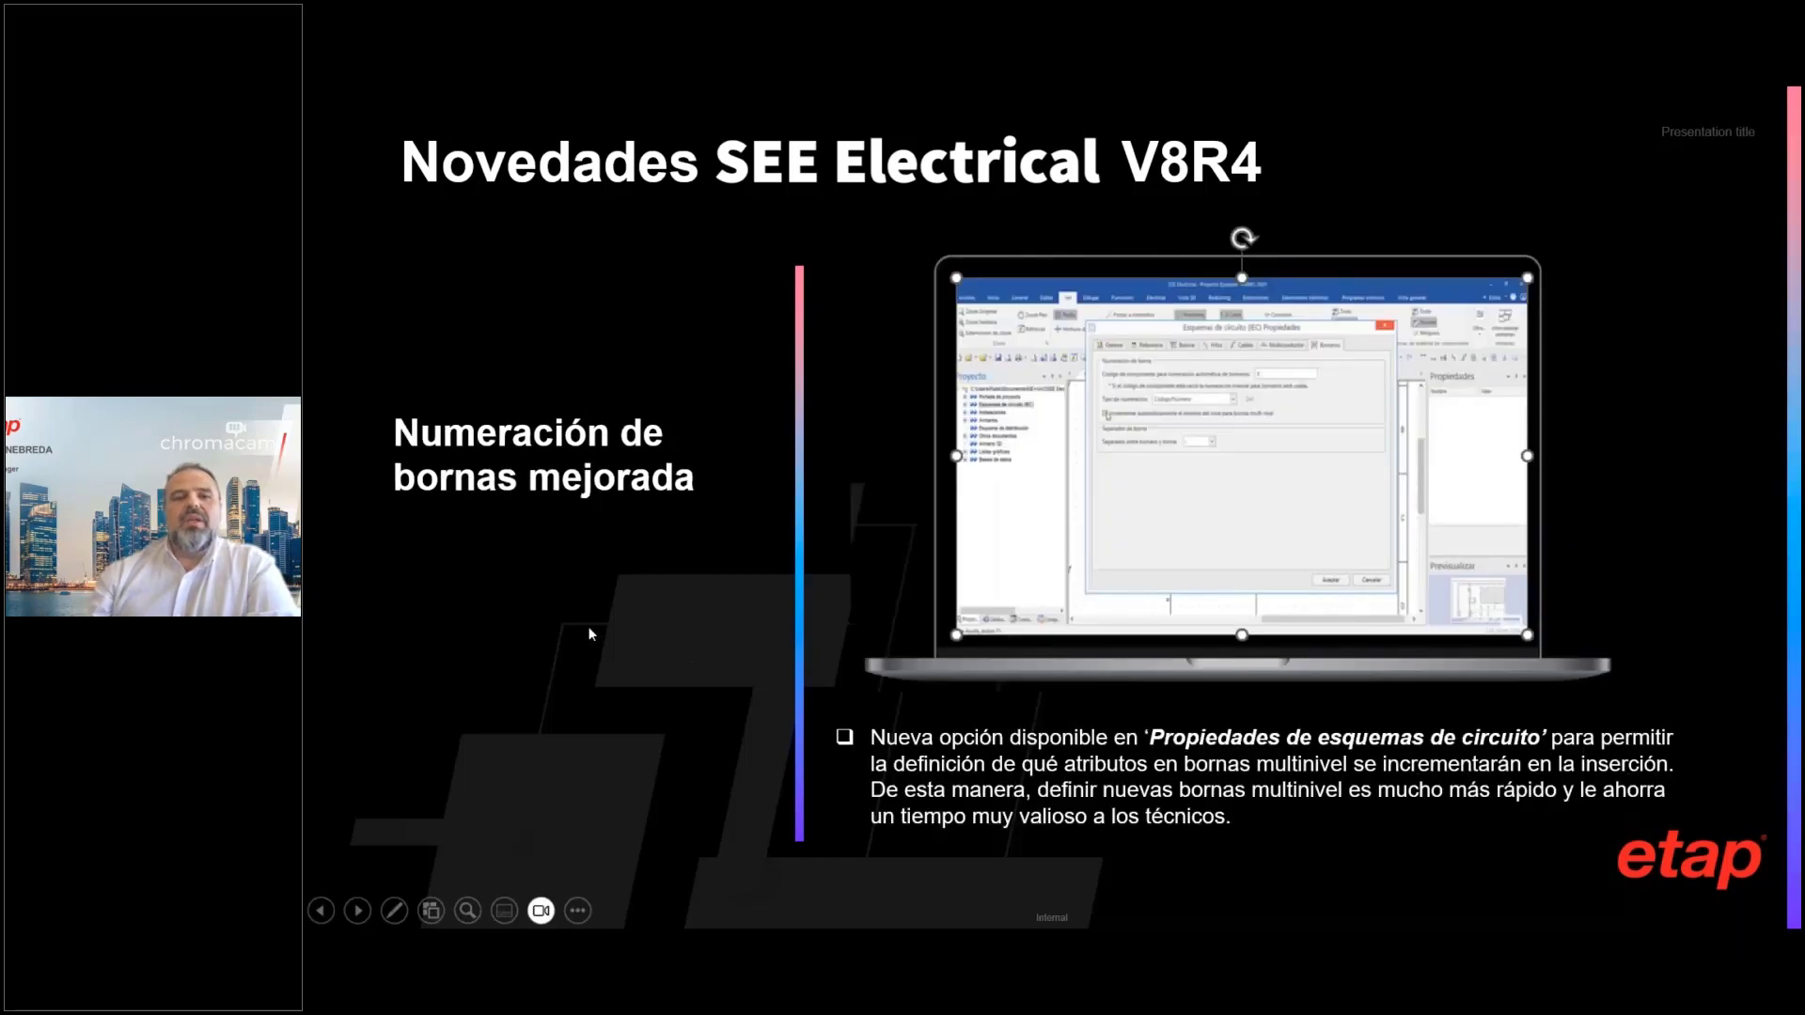
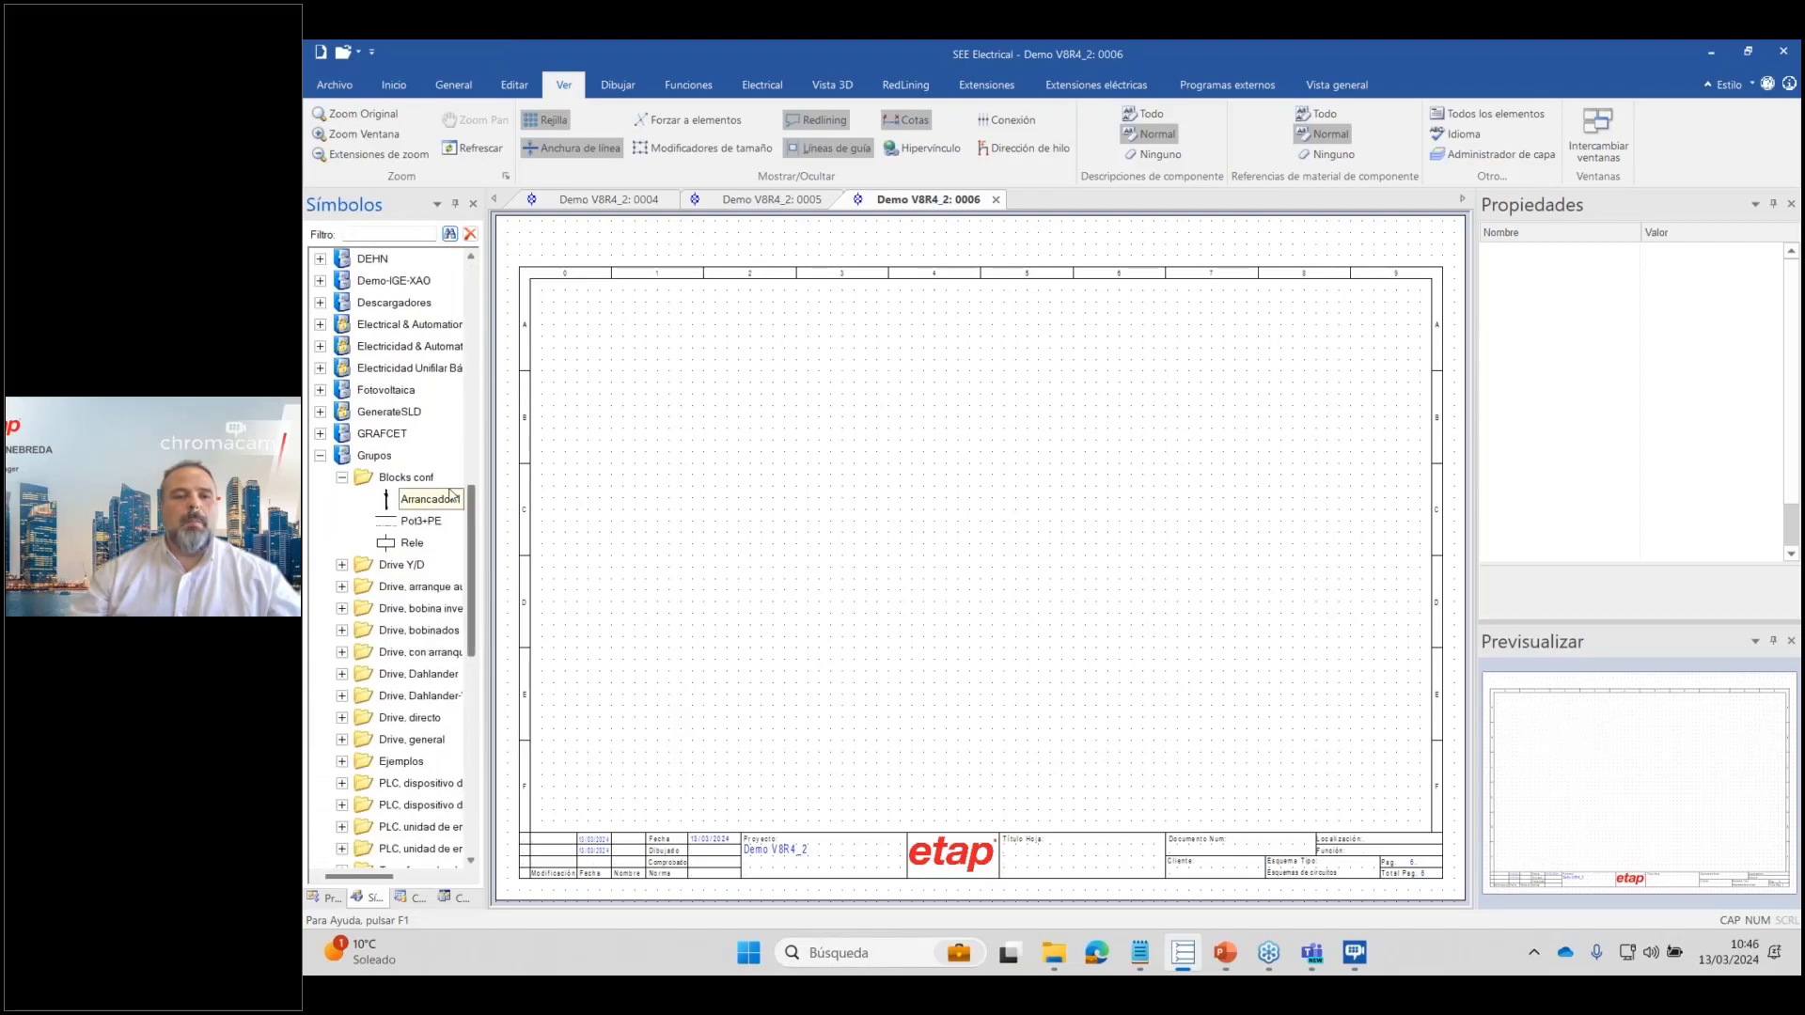
# Insert the Pot3+PE potentials block at X 25, Y 260 on page 0006 and connect an Arrancador 1 block to it in column 1.
pyautogui.click(420, 519)
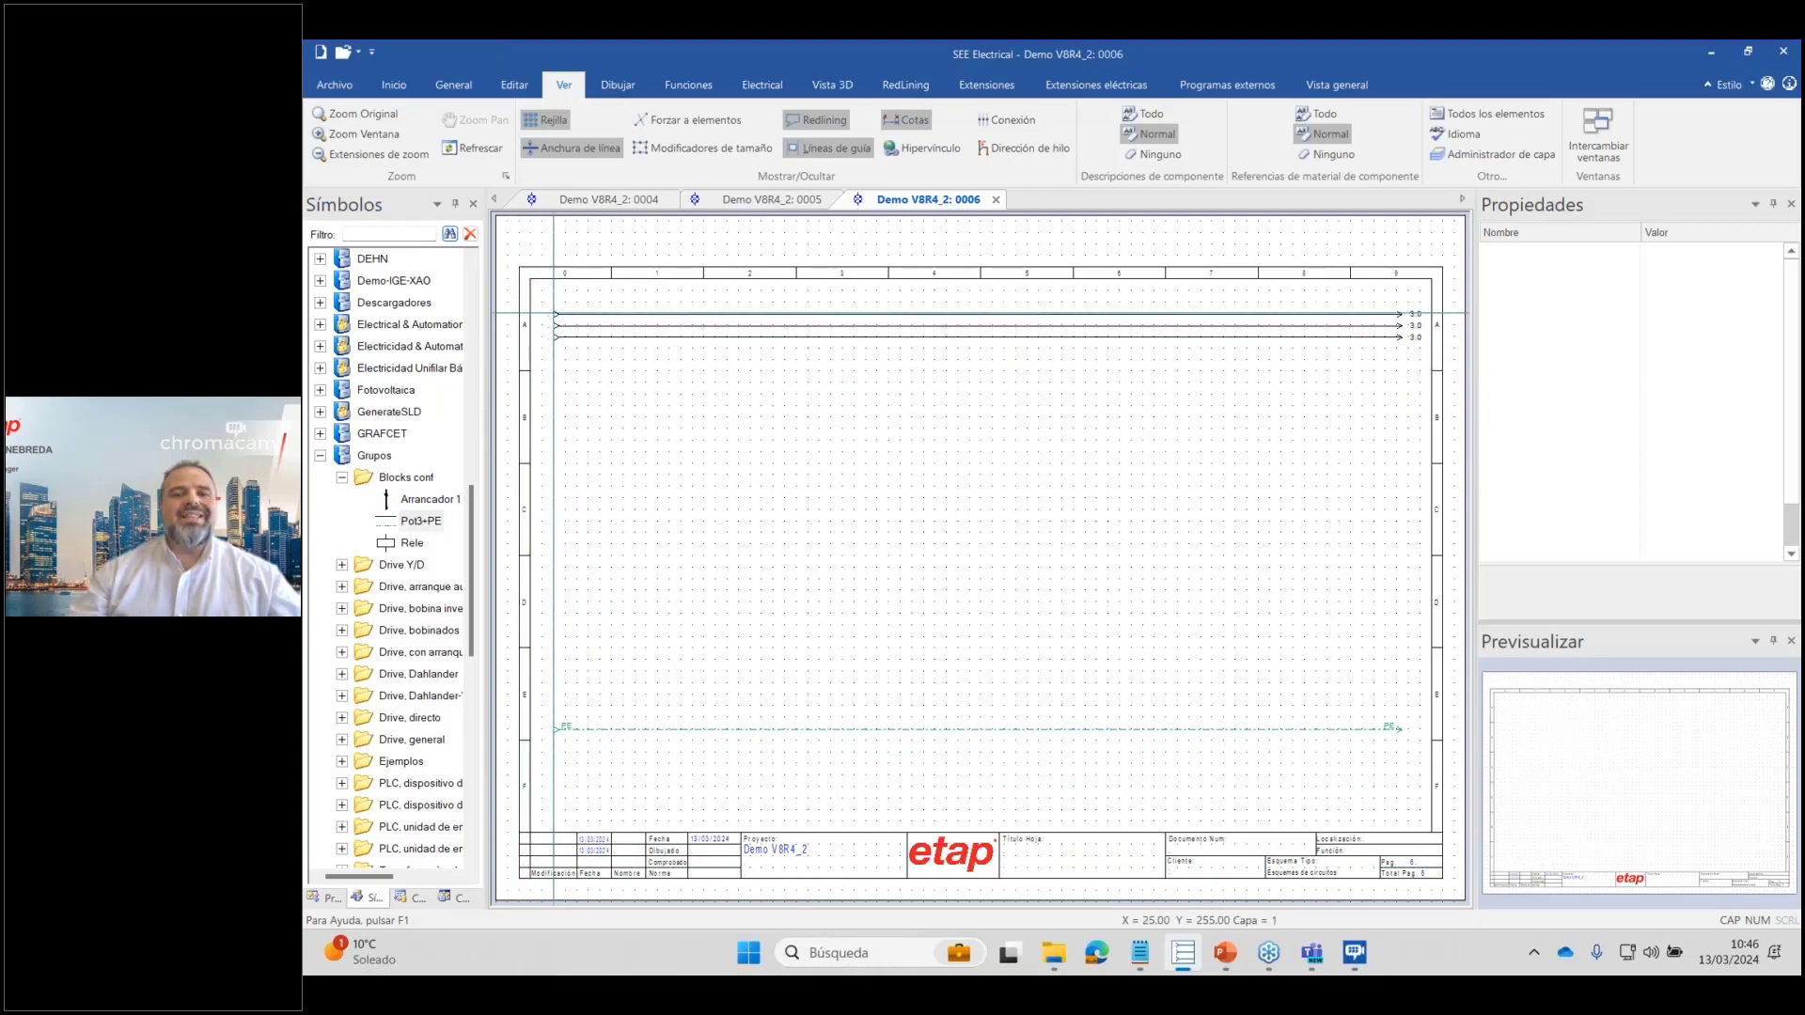
pyautogui.click(553, 302)
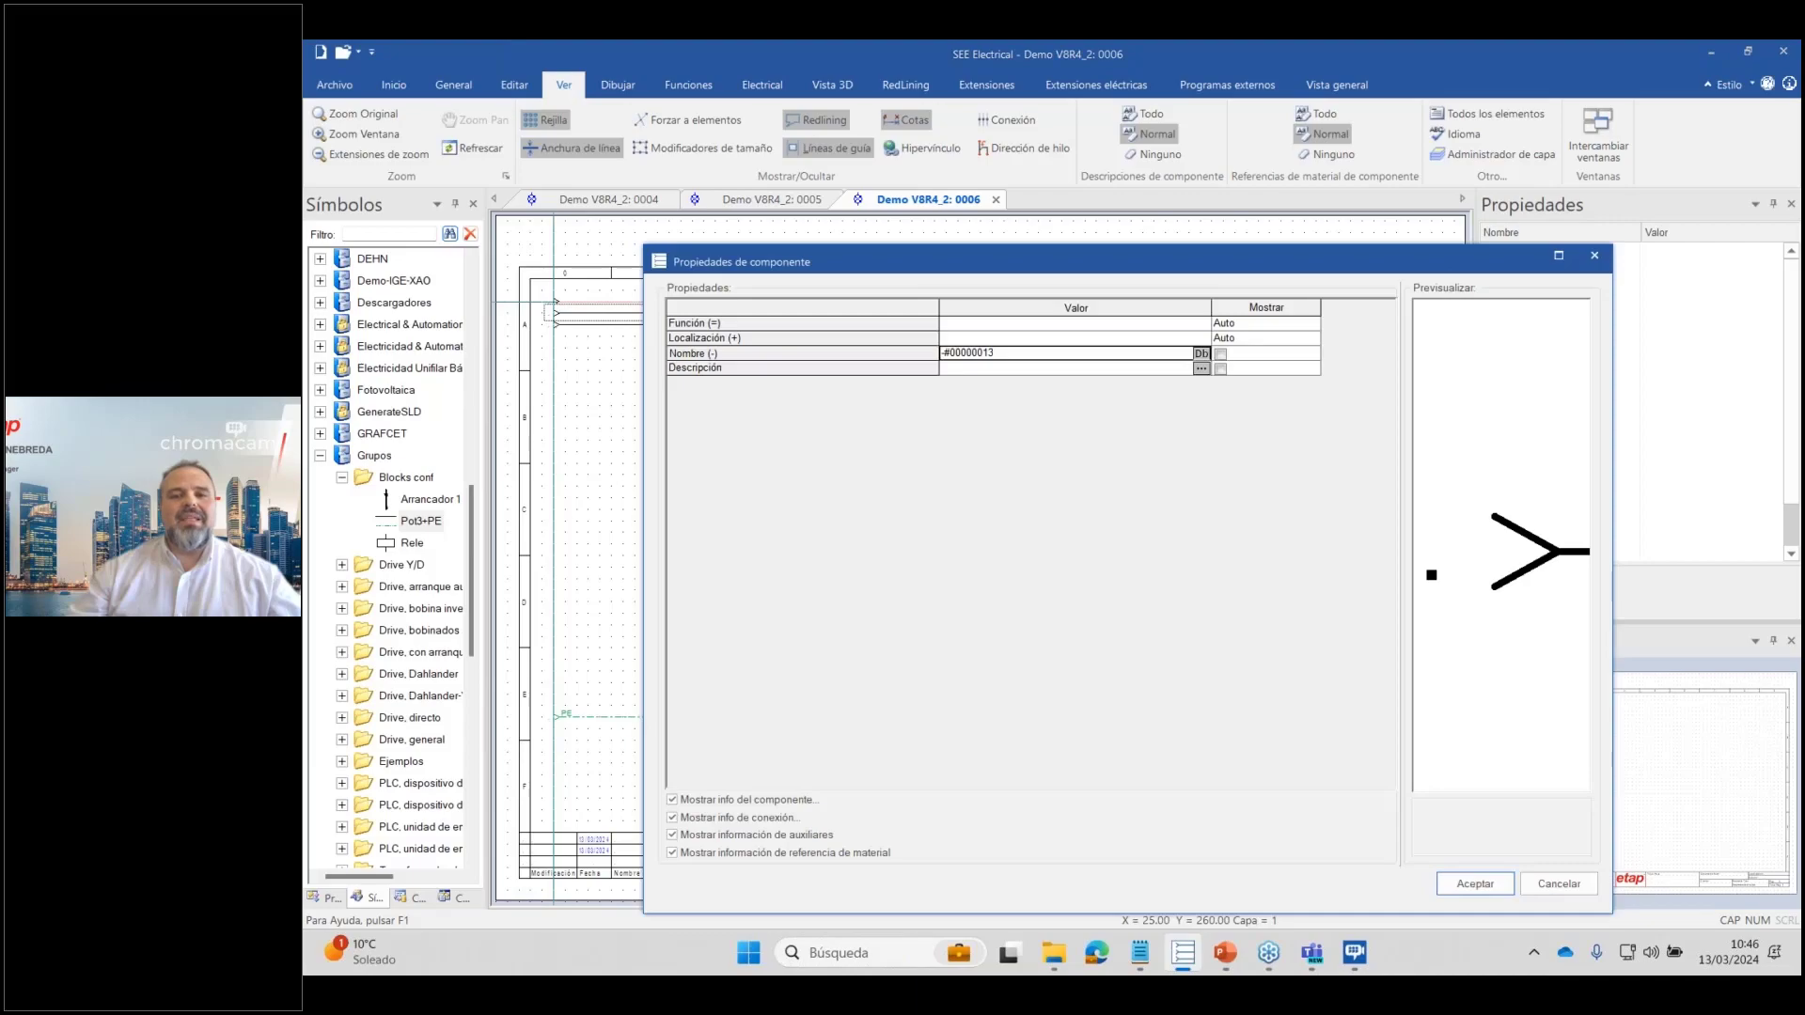
pyautogui.press('Return')
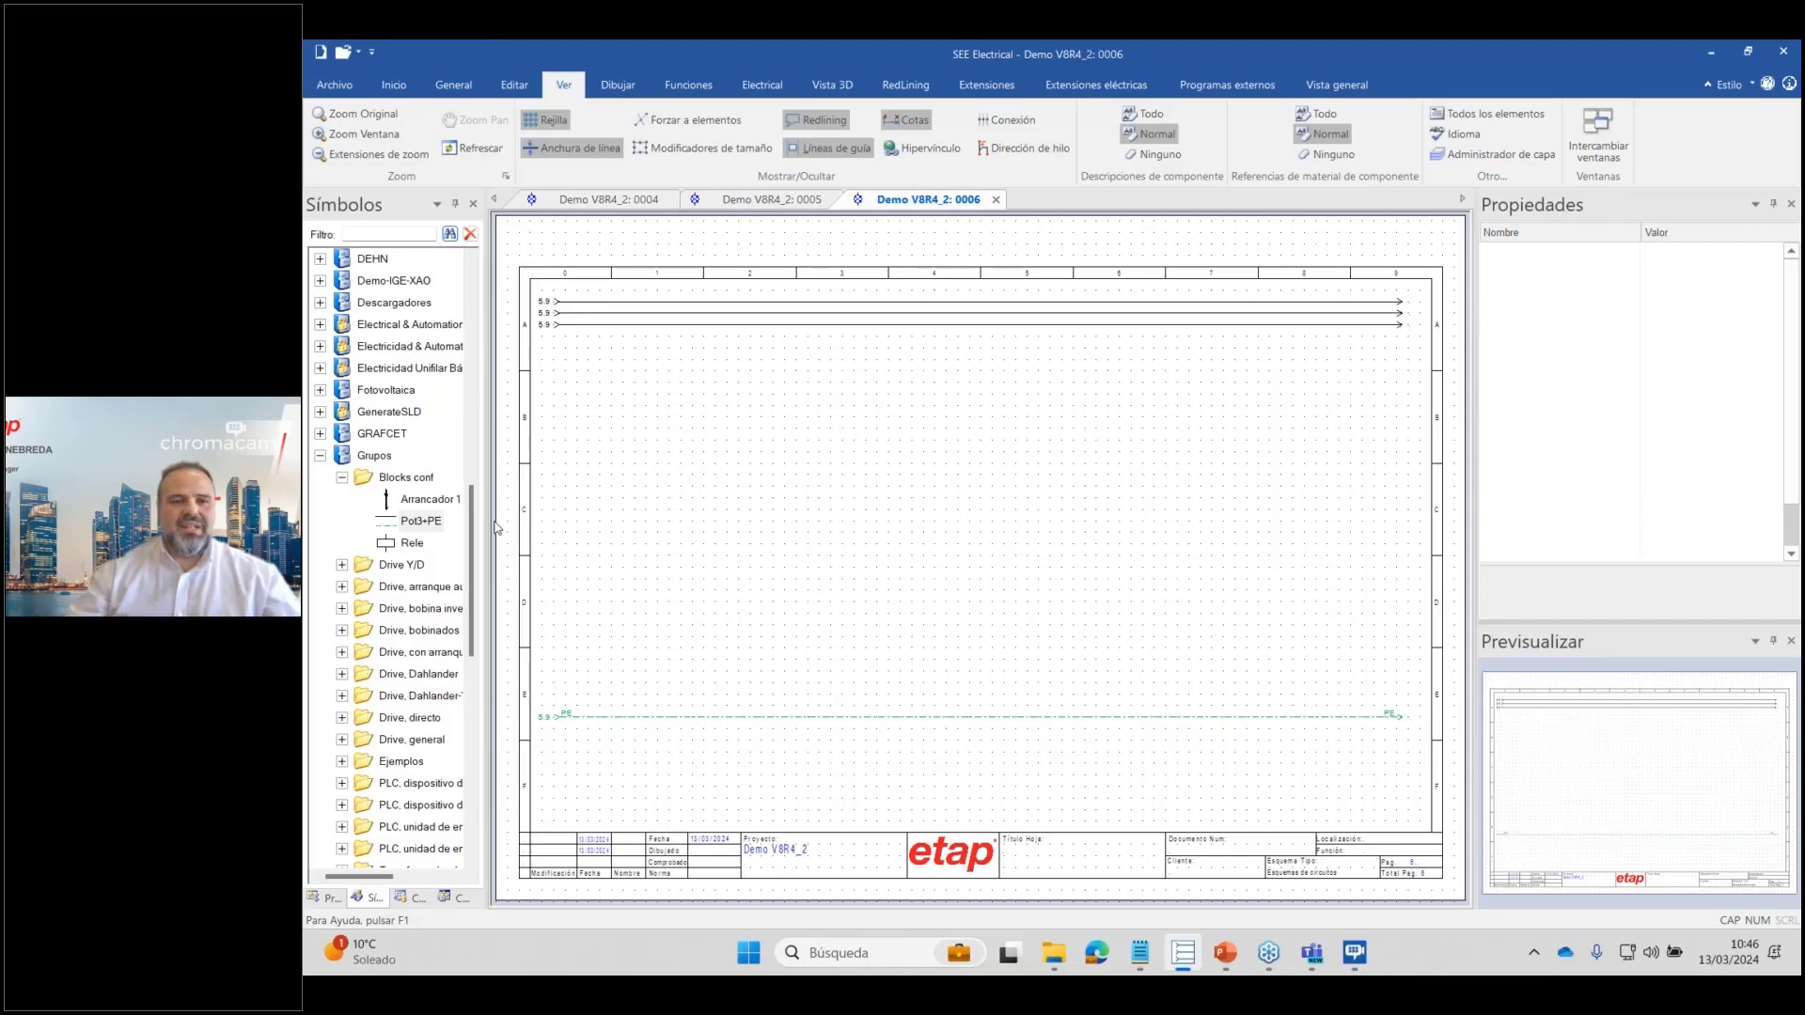
pyautogui.moveTo(437, 505); pyautogui.dragTo(681, 302)
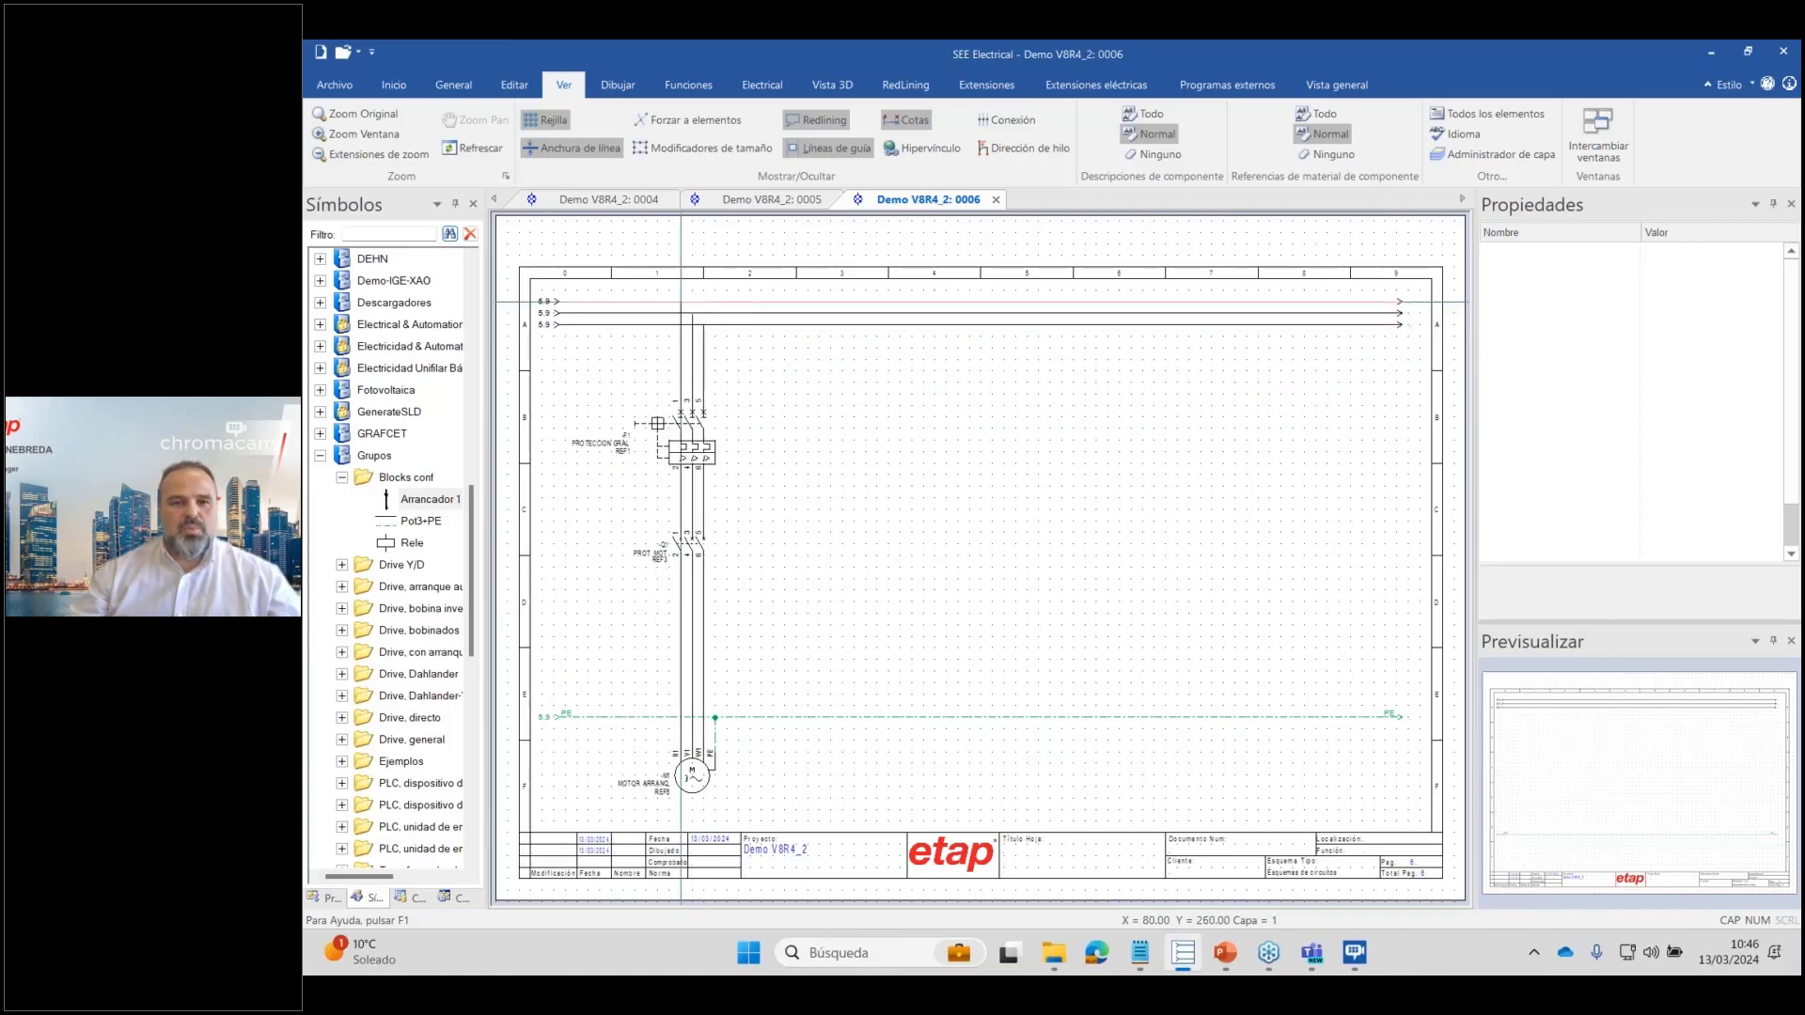
pyautogui.moveTo(681, 302); pyautogui.dragTo(691, 301)
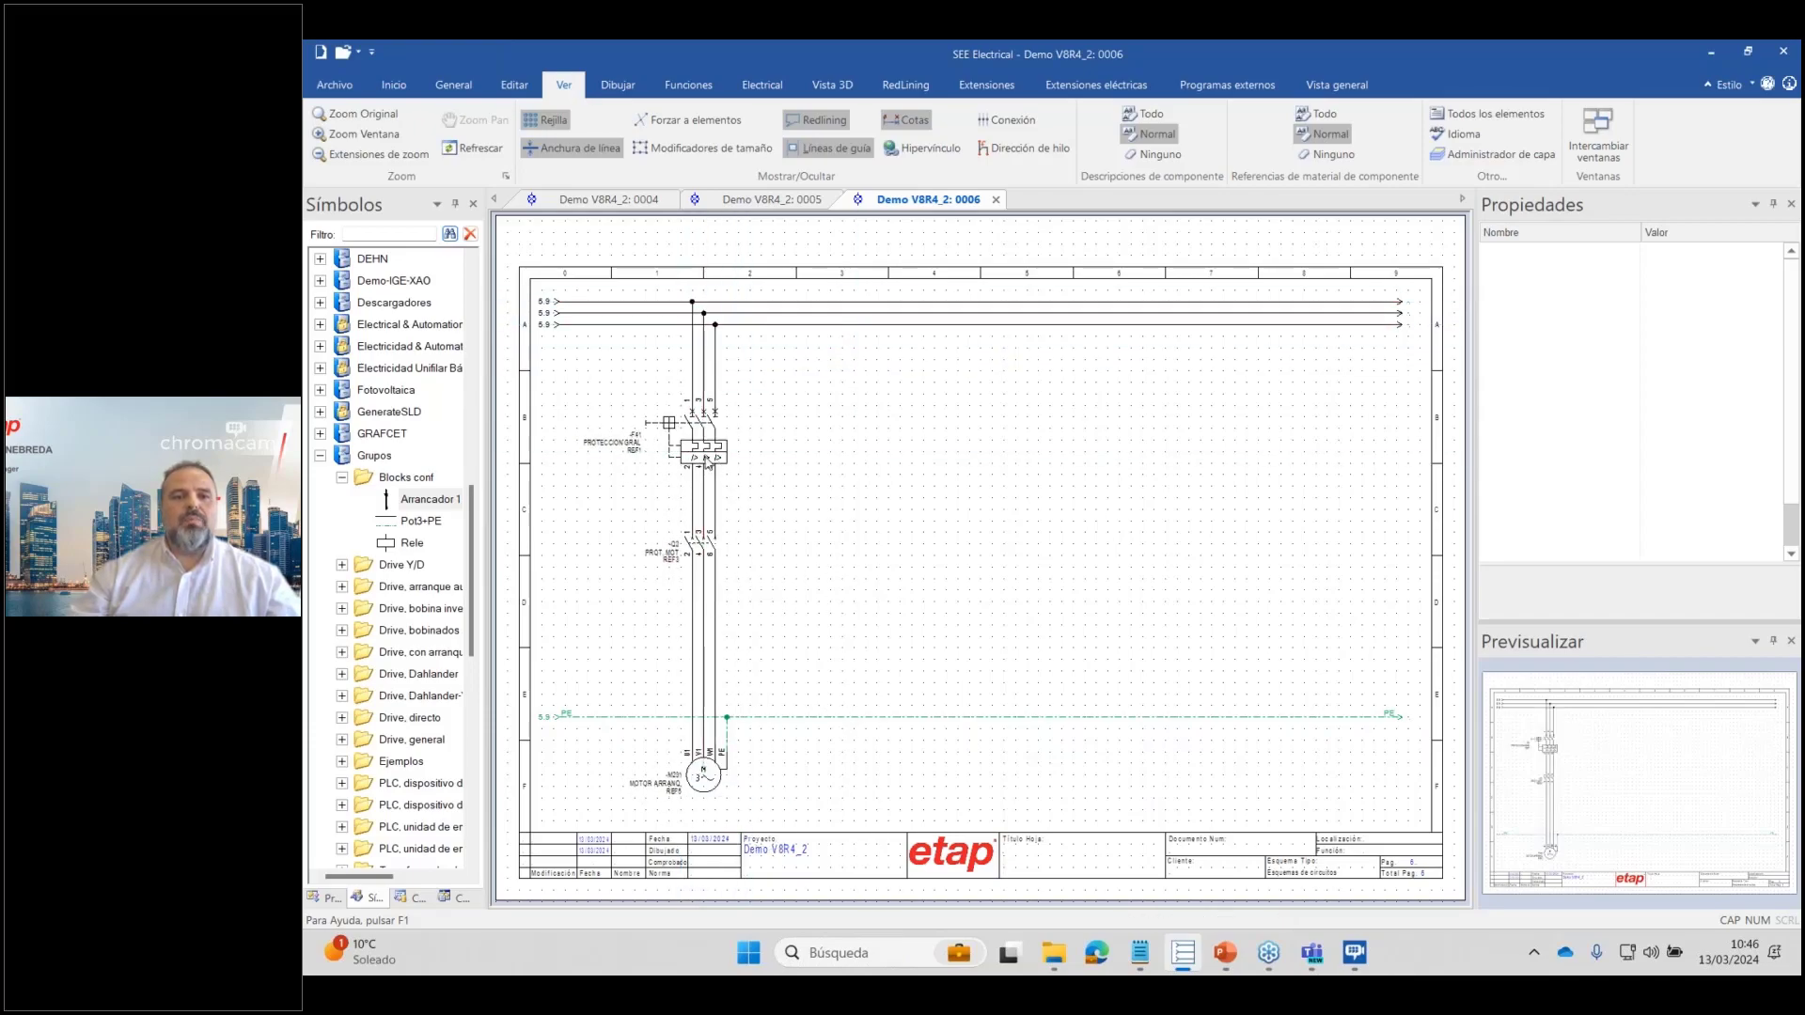
# Examine the component properties of the PROTECCION GRAL motor circuit breaker, especially its type reference, and accept them without changes.
pyautogui.click(707, 460)
pyautogui.scroll(2, 707, 460)
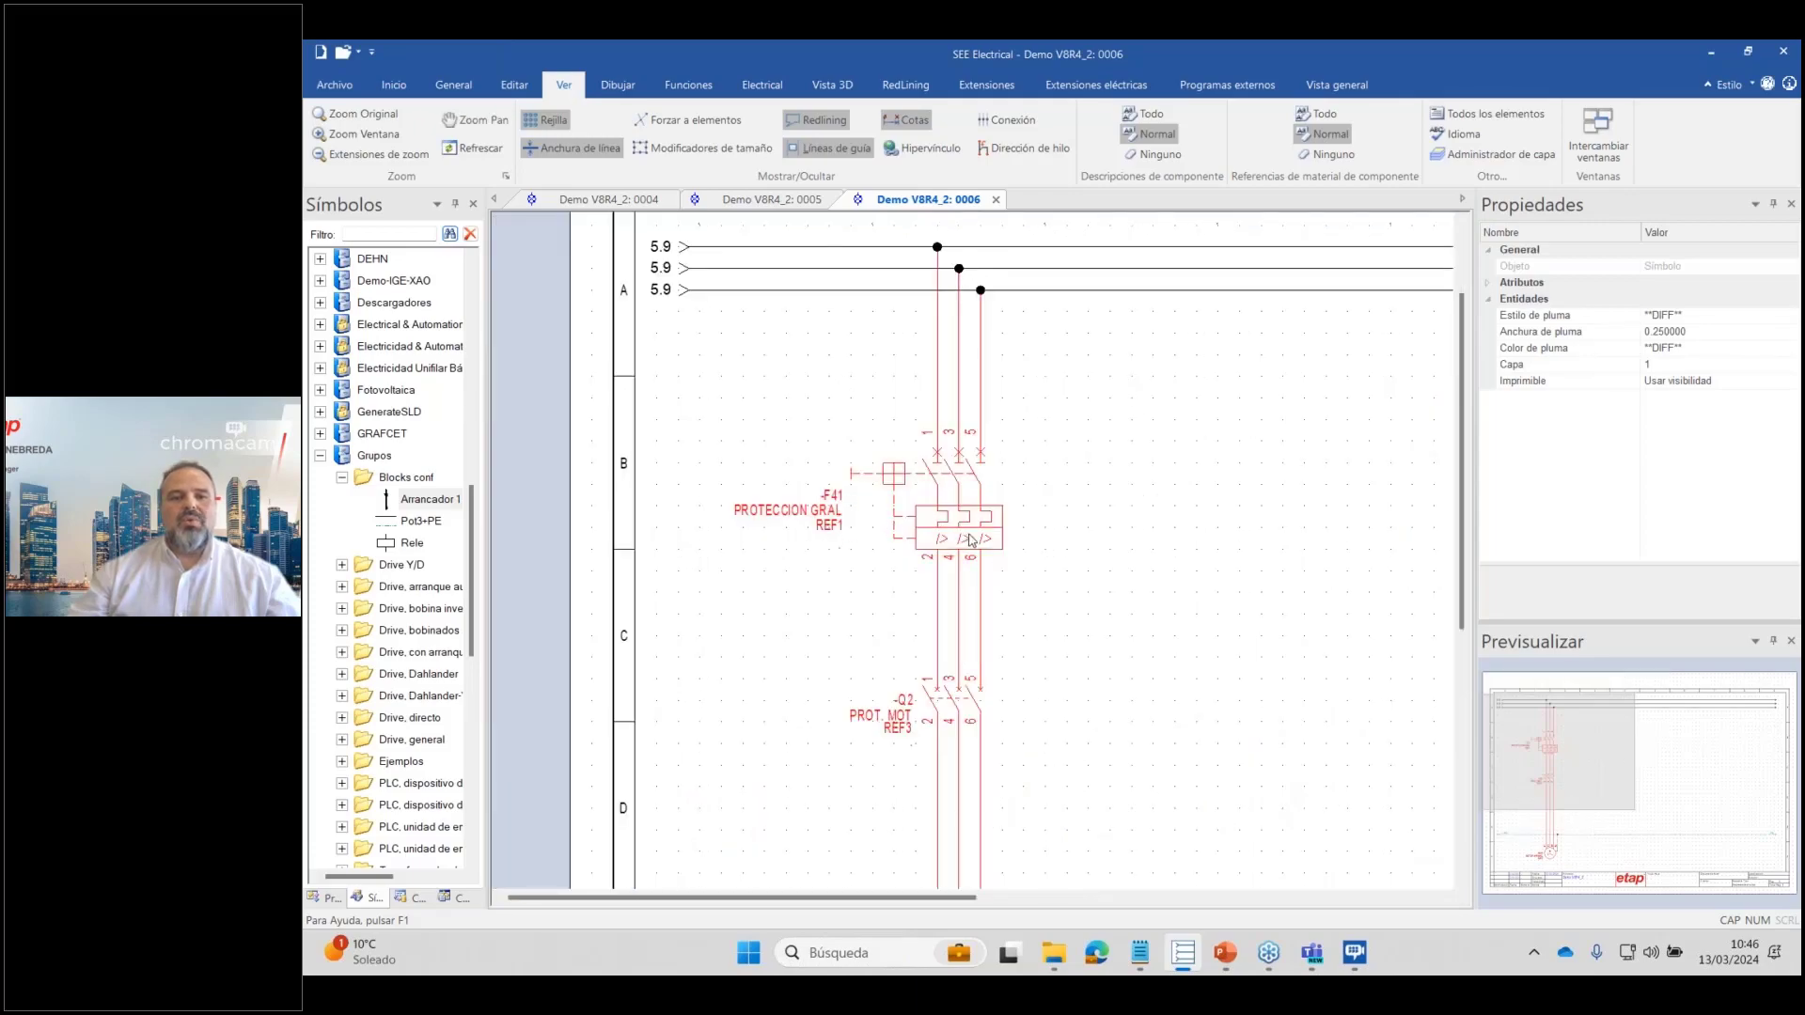
pyautogui.doubleClick(972, 540)
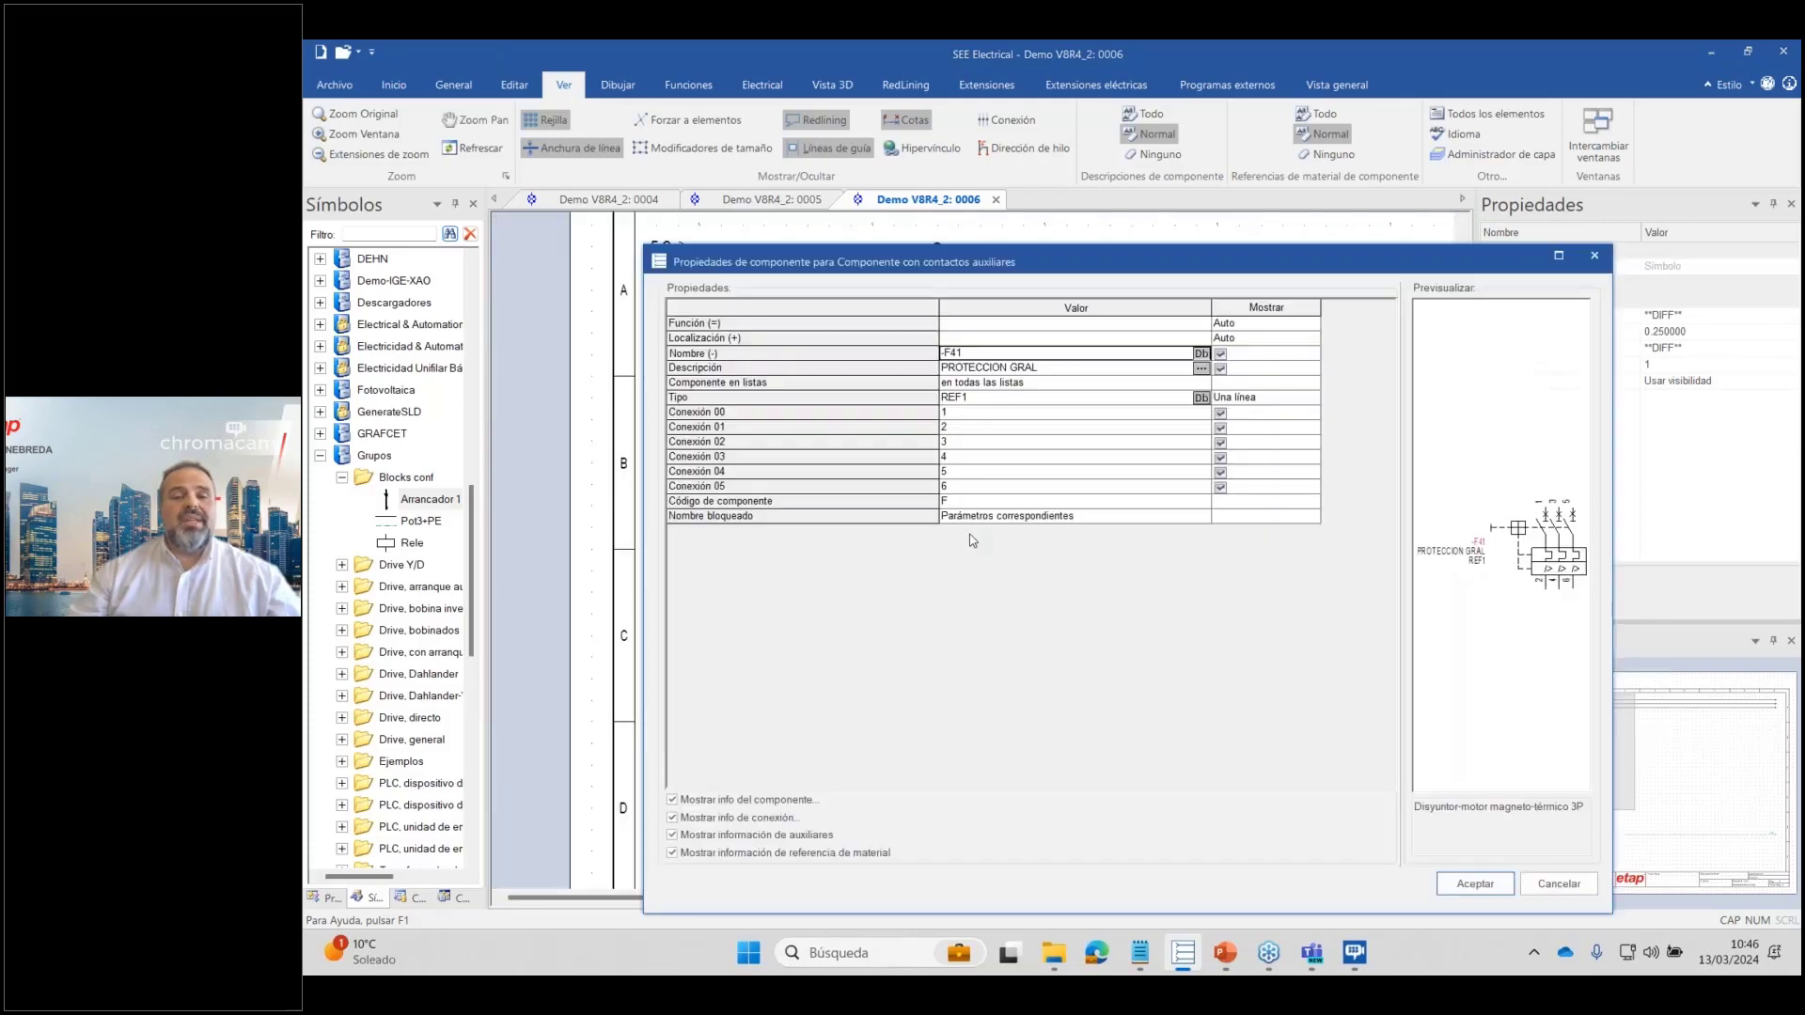
pyautogui.click(966, 398)
pyautogui.moveTo(967, 398); pyautogui.dragTo(949, 396)
pyautogui.click(984, 395)
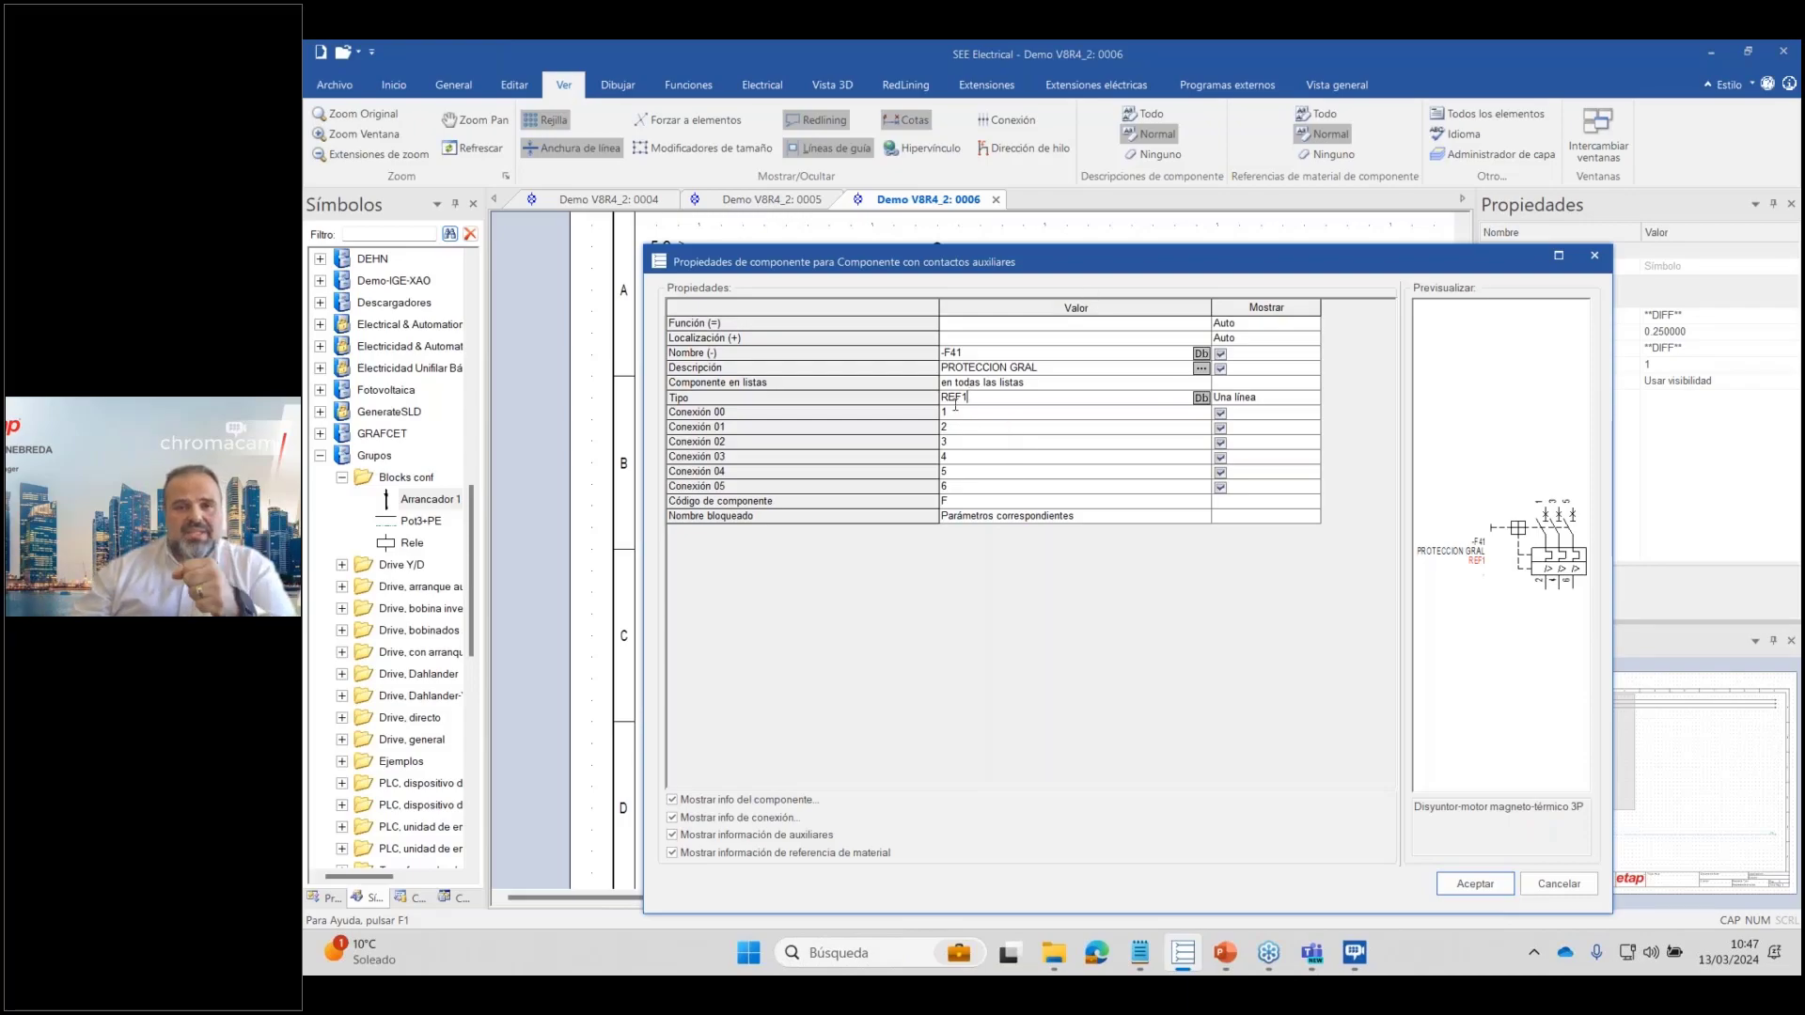
pyautogui.moveTo(974, 397); pyautogui.dragTo(935, 393)
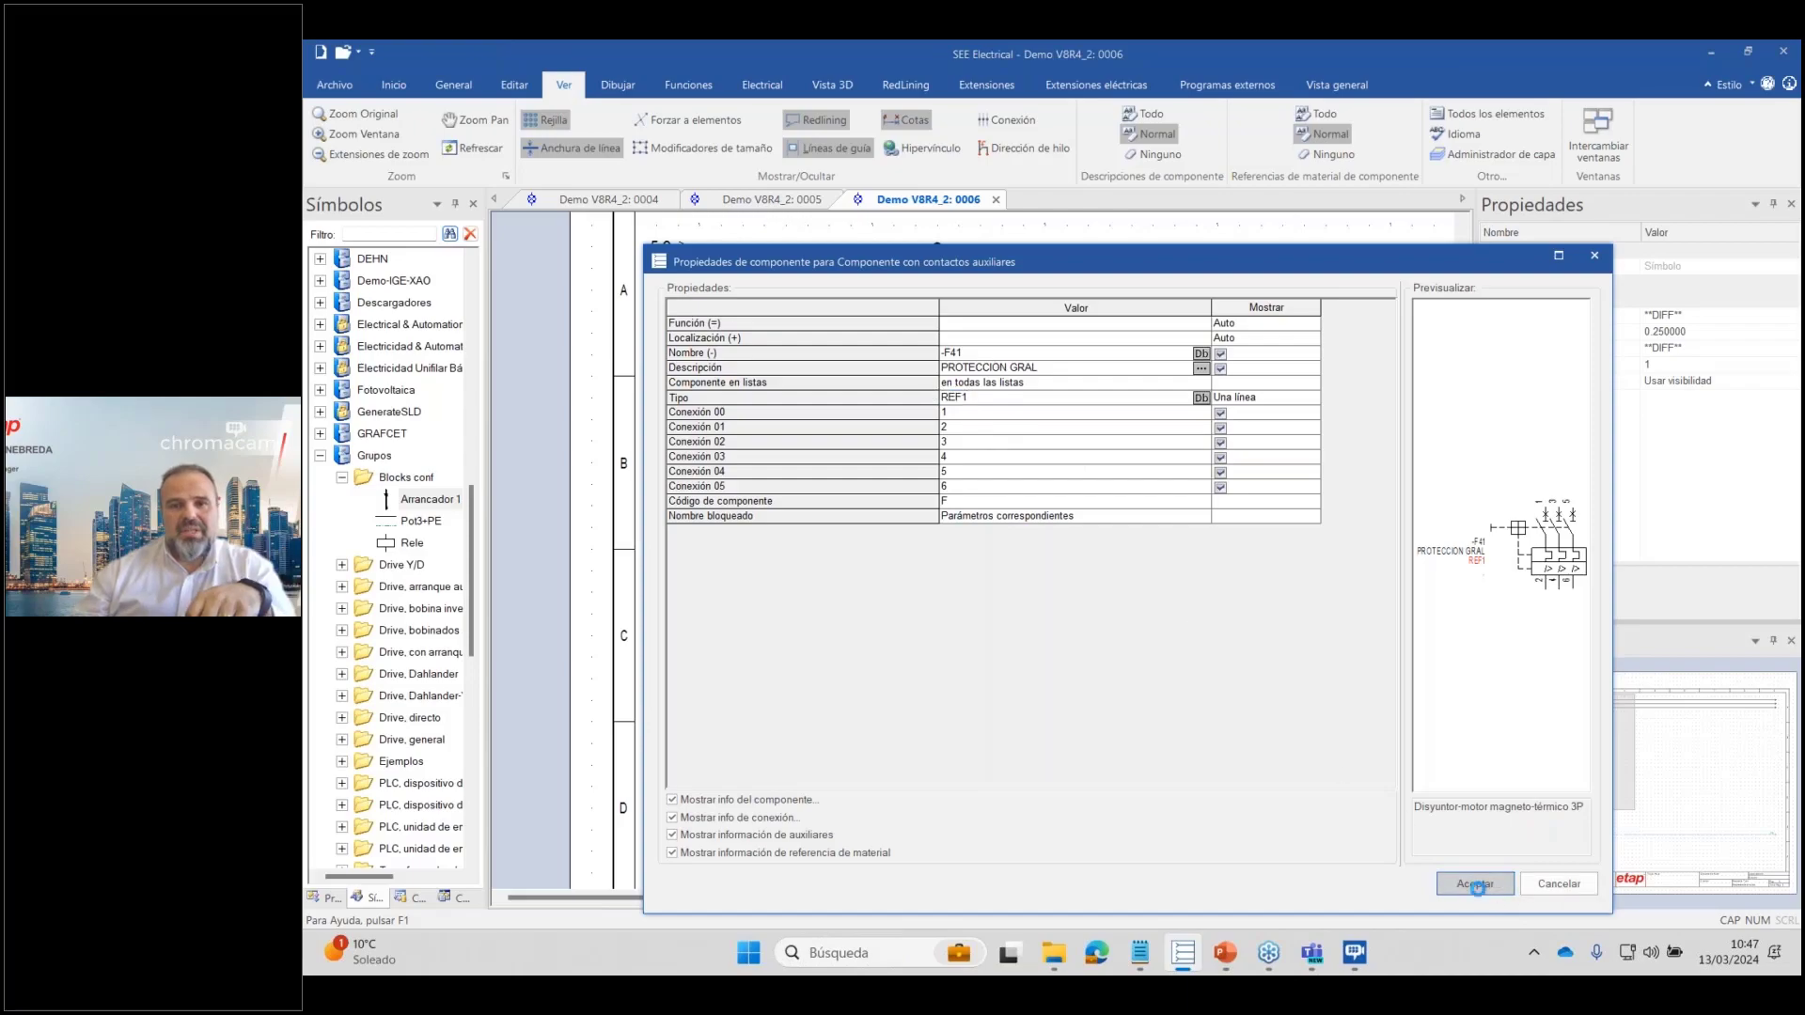
pyautogui.click(1474, 884)
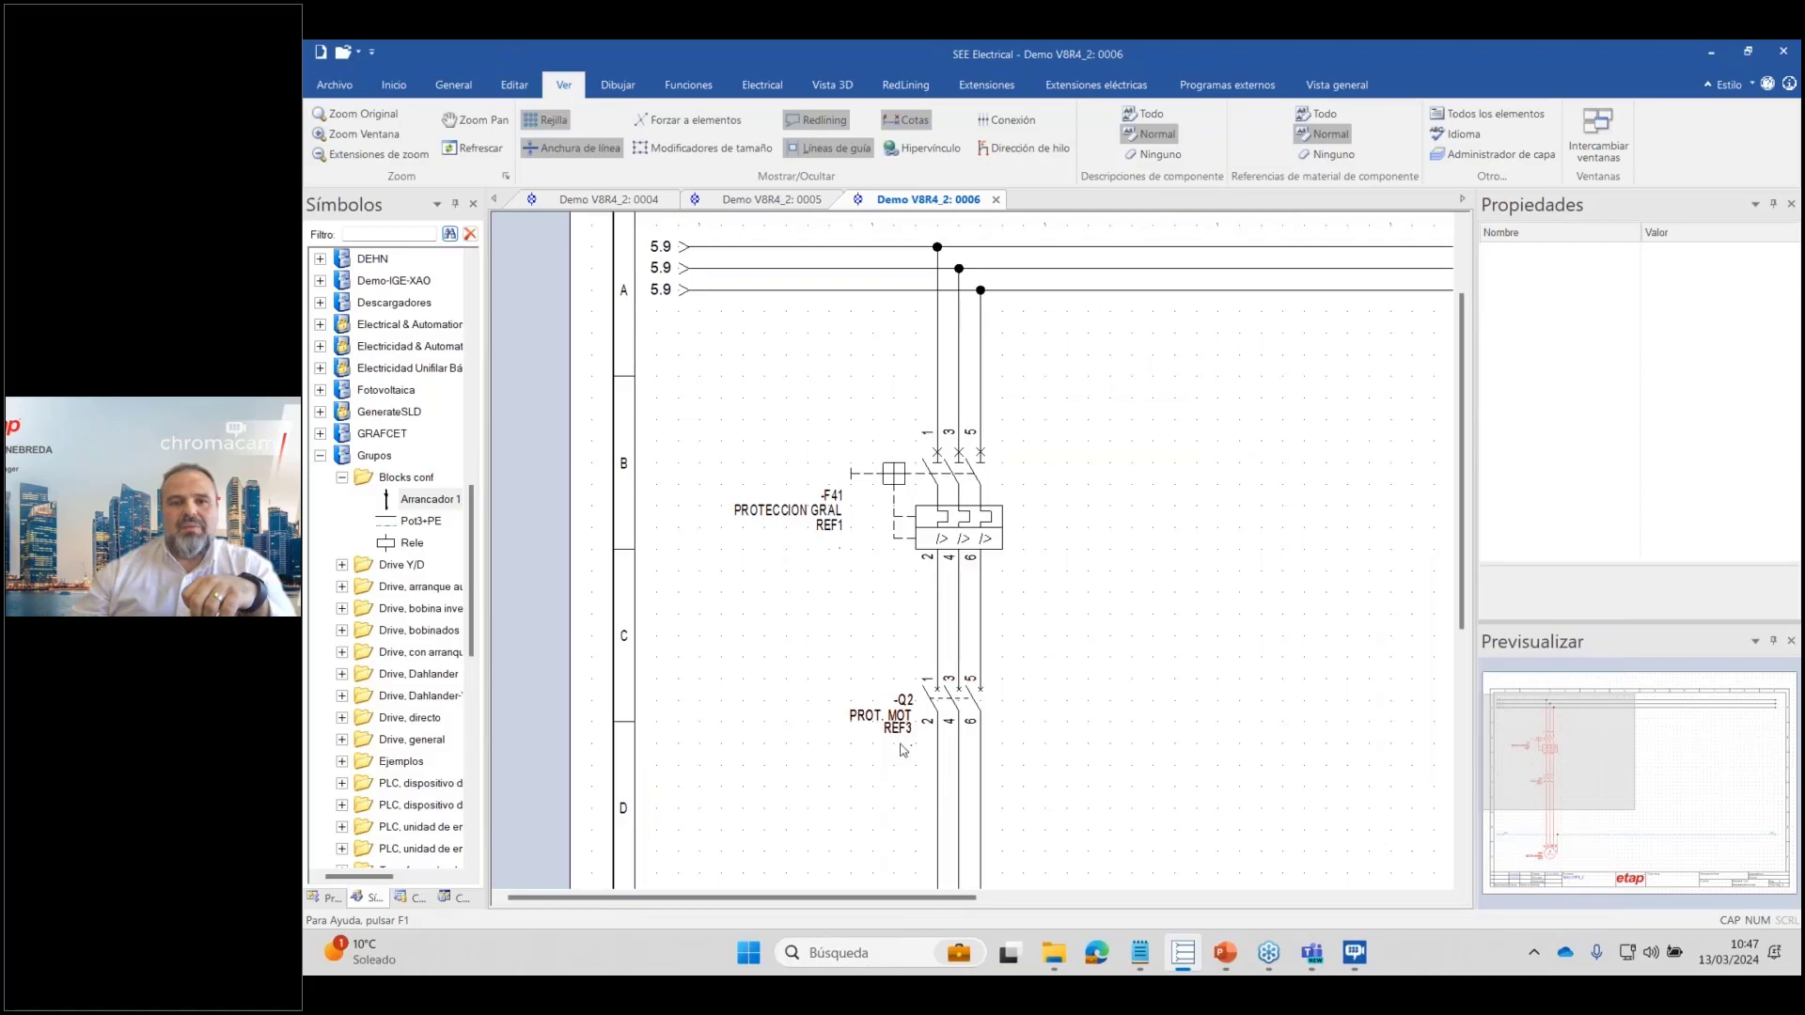
# Examine the component properties of motor -M231, especially its type reference, and close them without changes.
pyautogui.moveTo(1464, 437); pyautogui.dragTo(1464, 546)
pyautogui.scroll(-1, 857, 579)
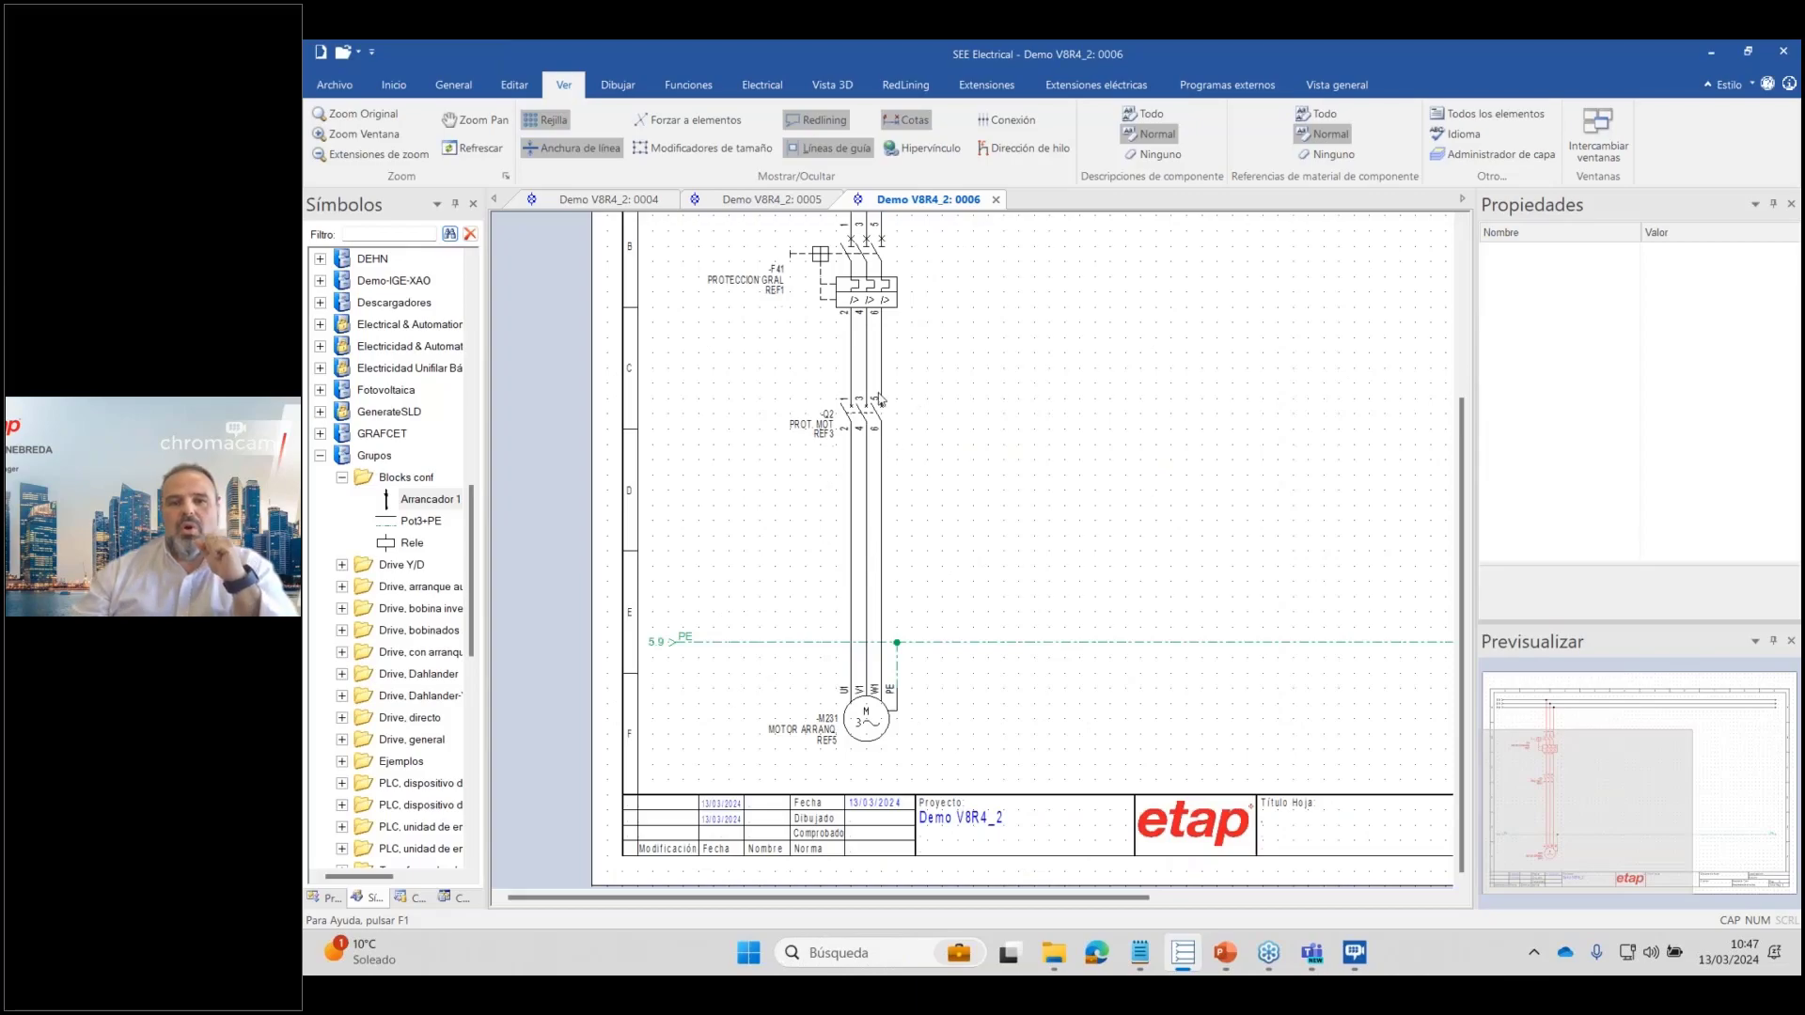
pyautogui.click(853, 717)
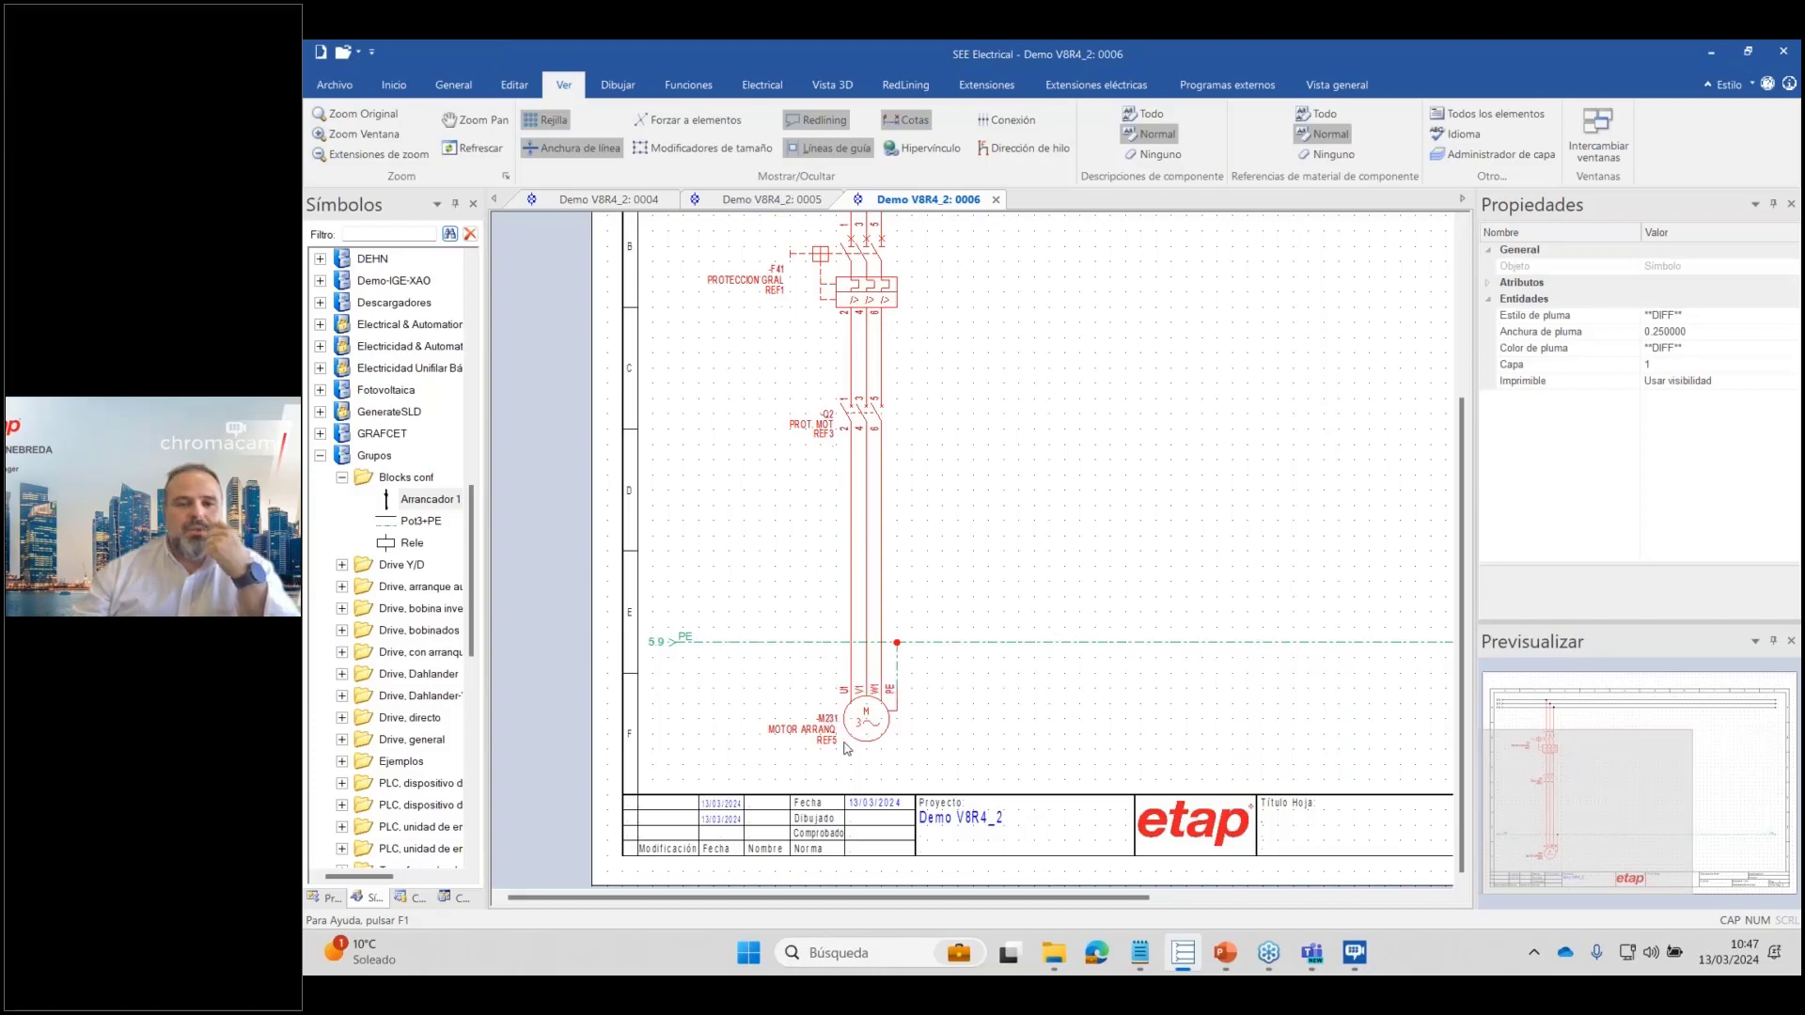
pyautogui.doubleClick(851, 712)
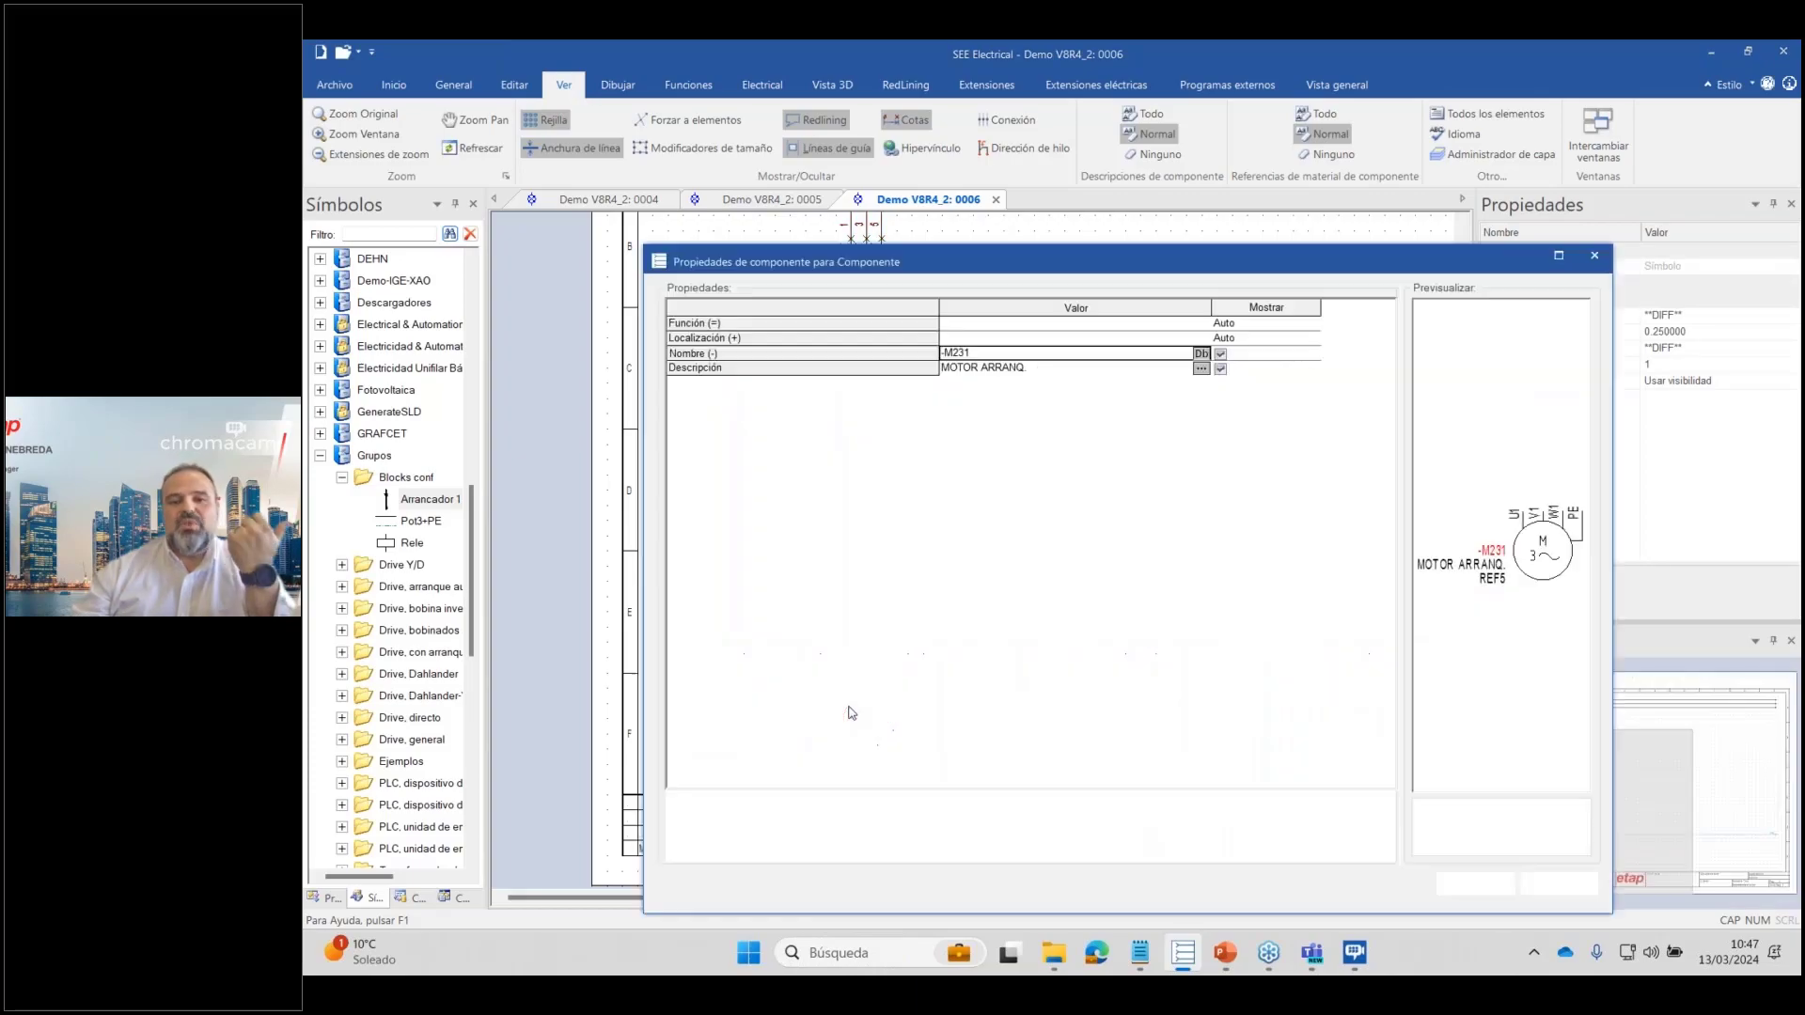
pyautogui.click(1001, 398)
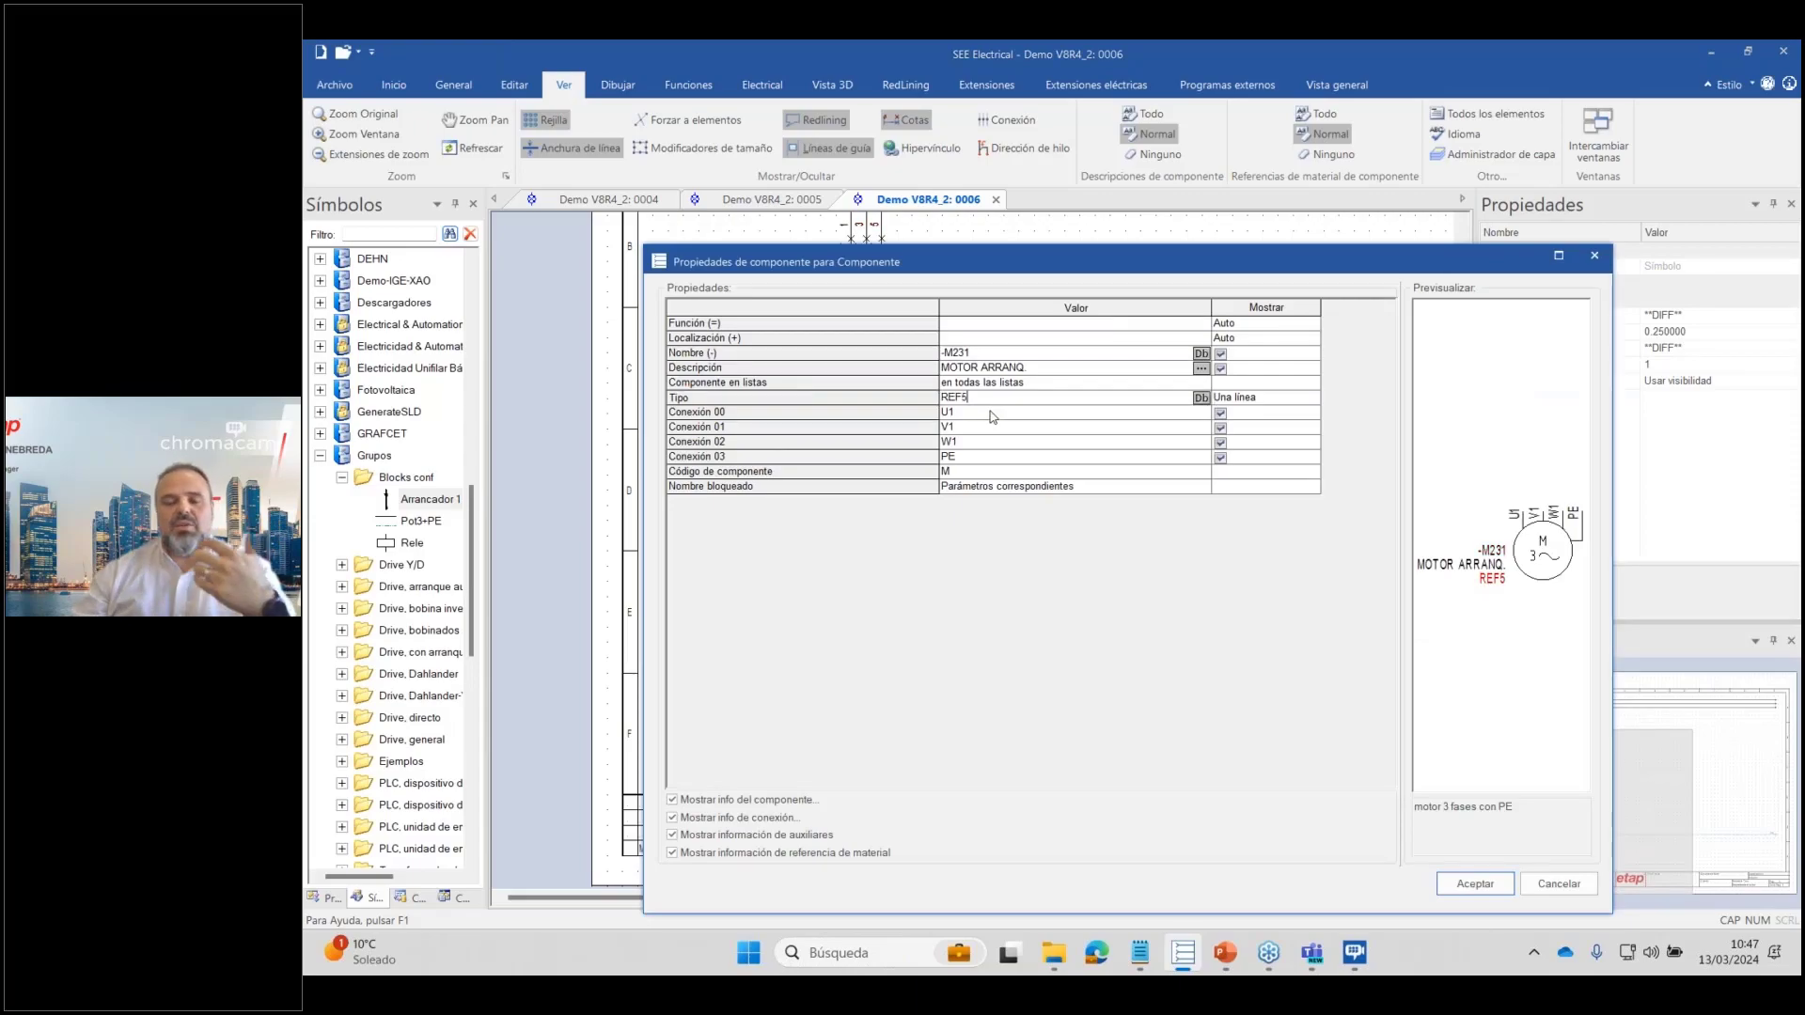
pyautogui.click(1559, 884)
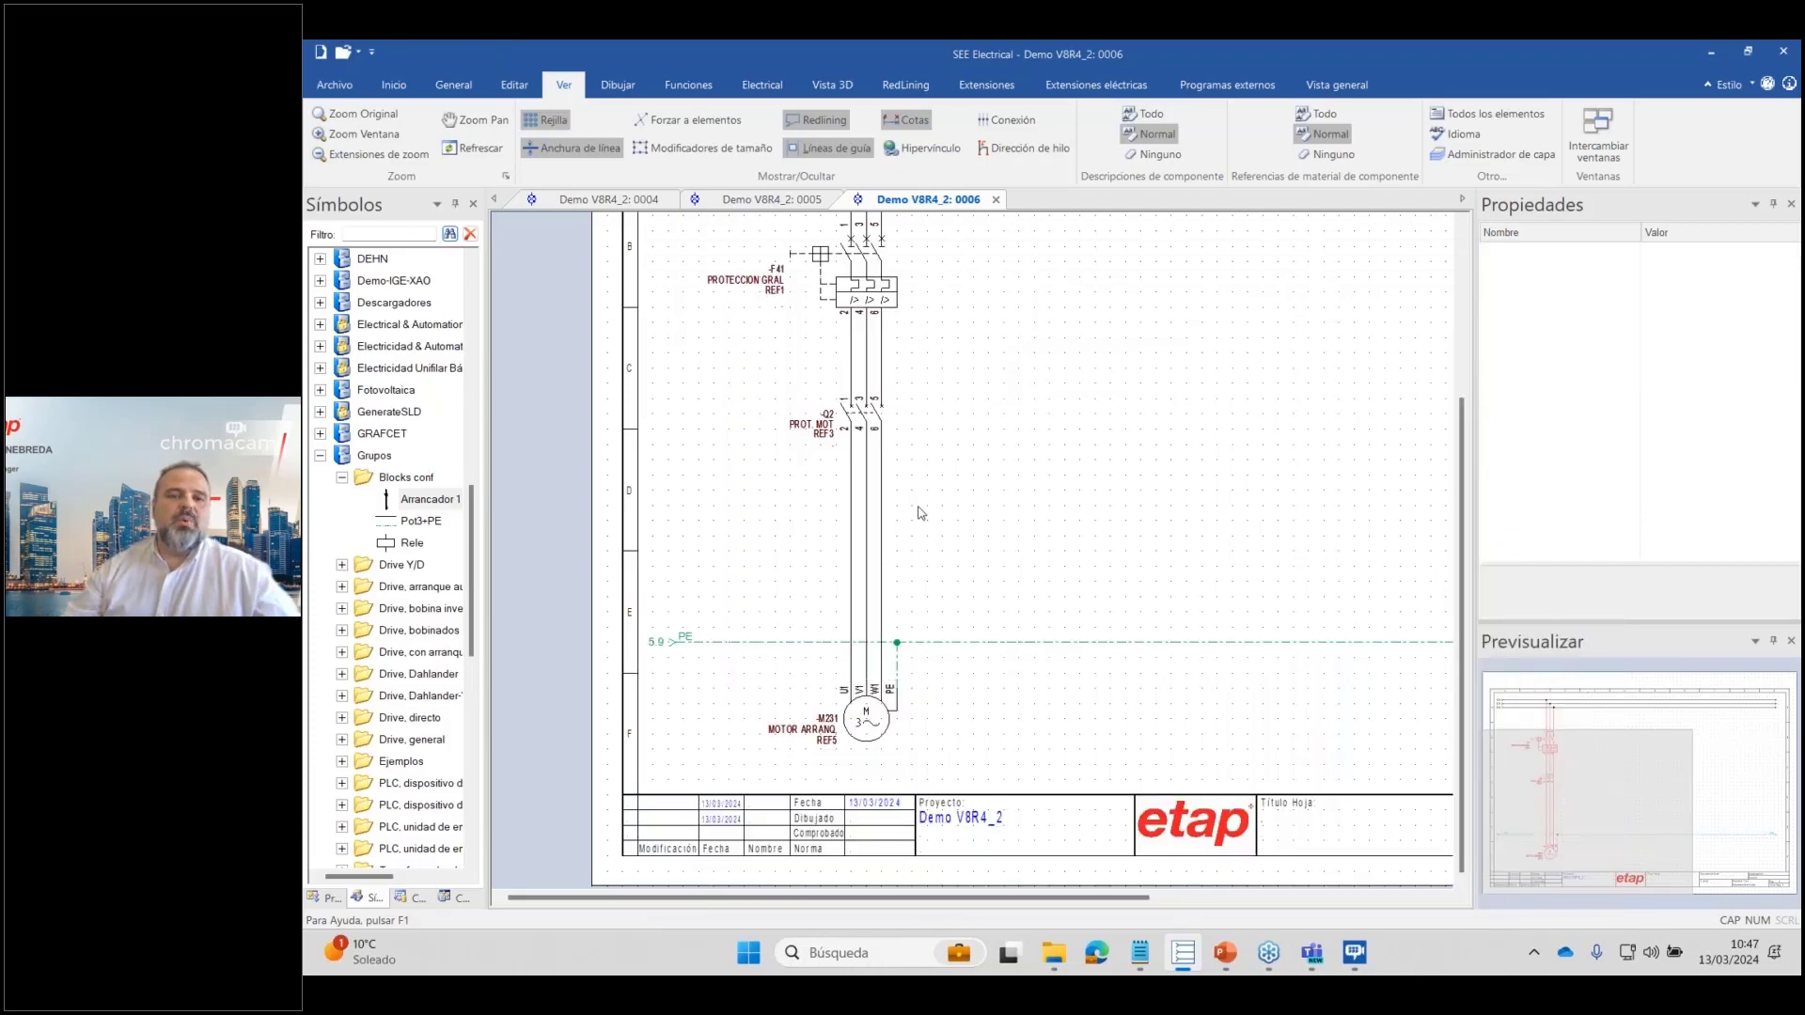
# Run BlockConfigurator on the whole starter block and move the -M231 column after -Q2 in the configurations table.
pyautogui.click(873, 290)
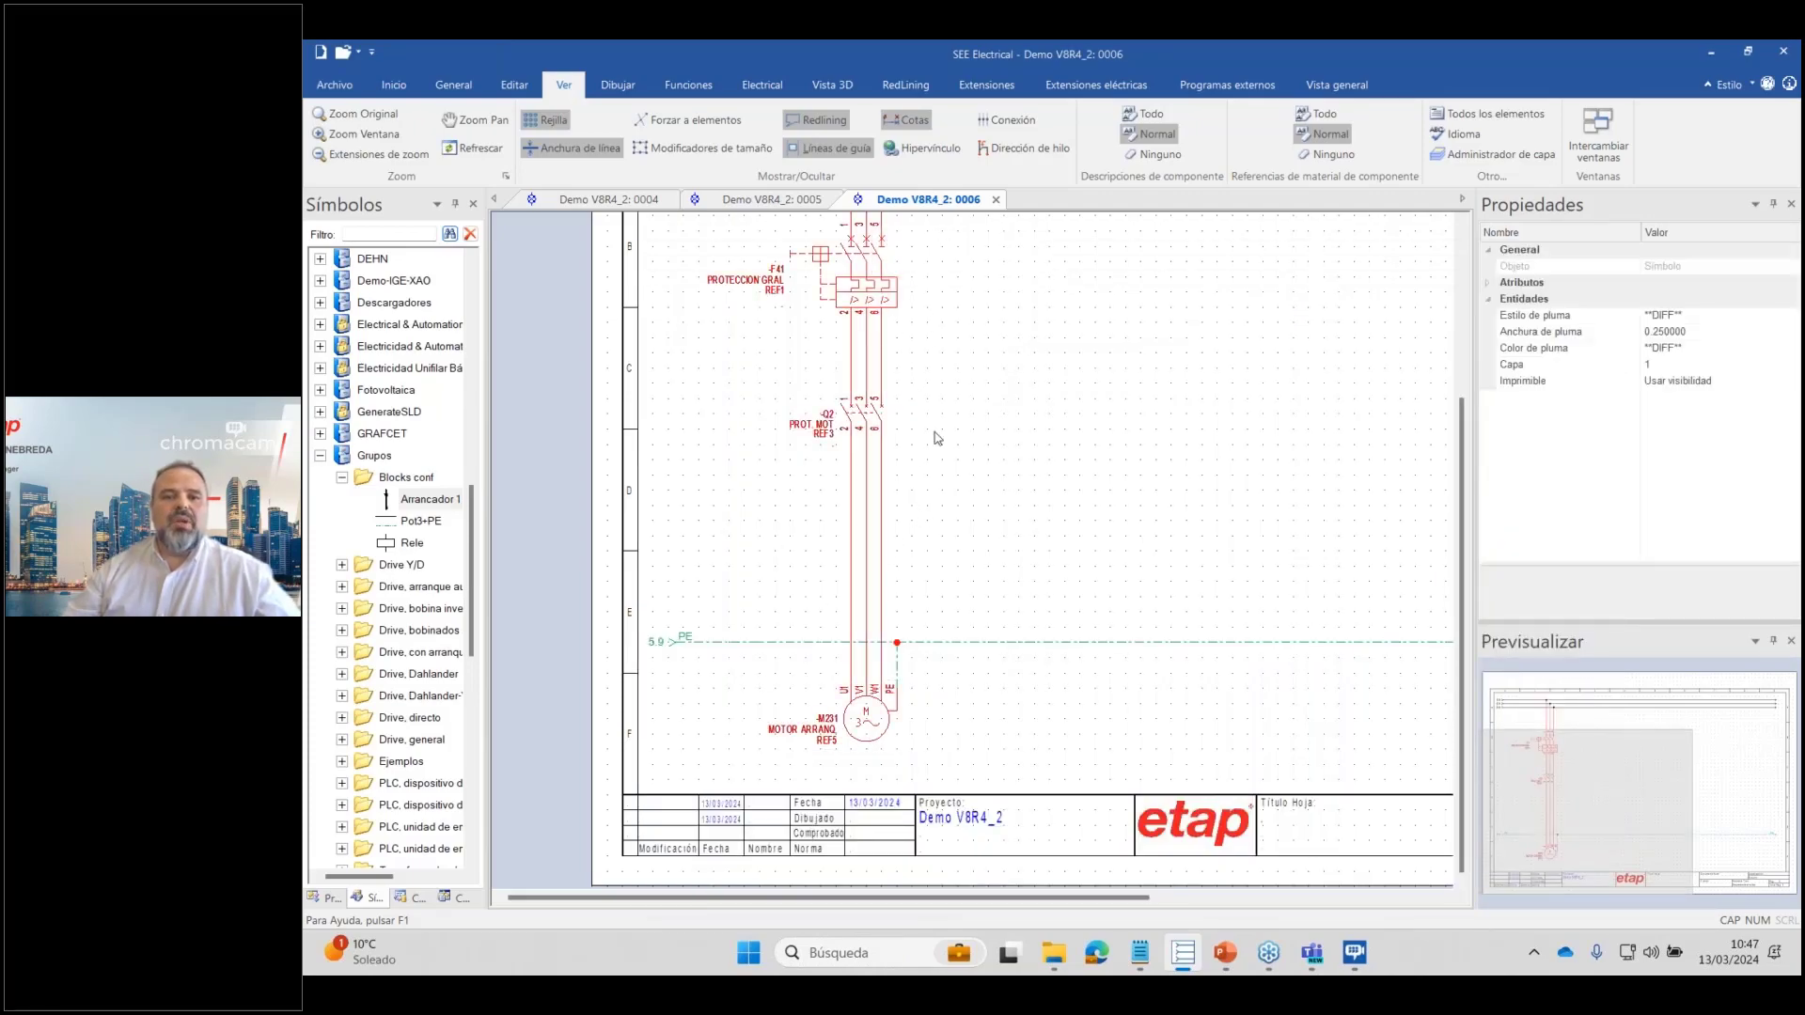
pyautogui.moveTo(1463, 595); pyautogui.dragTo(1463, 506)
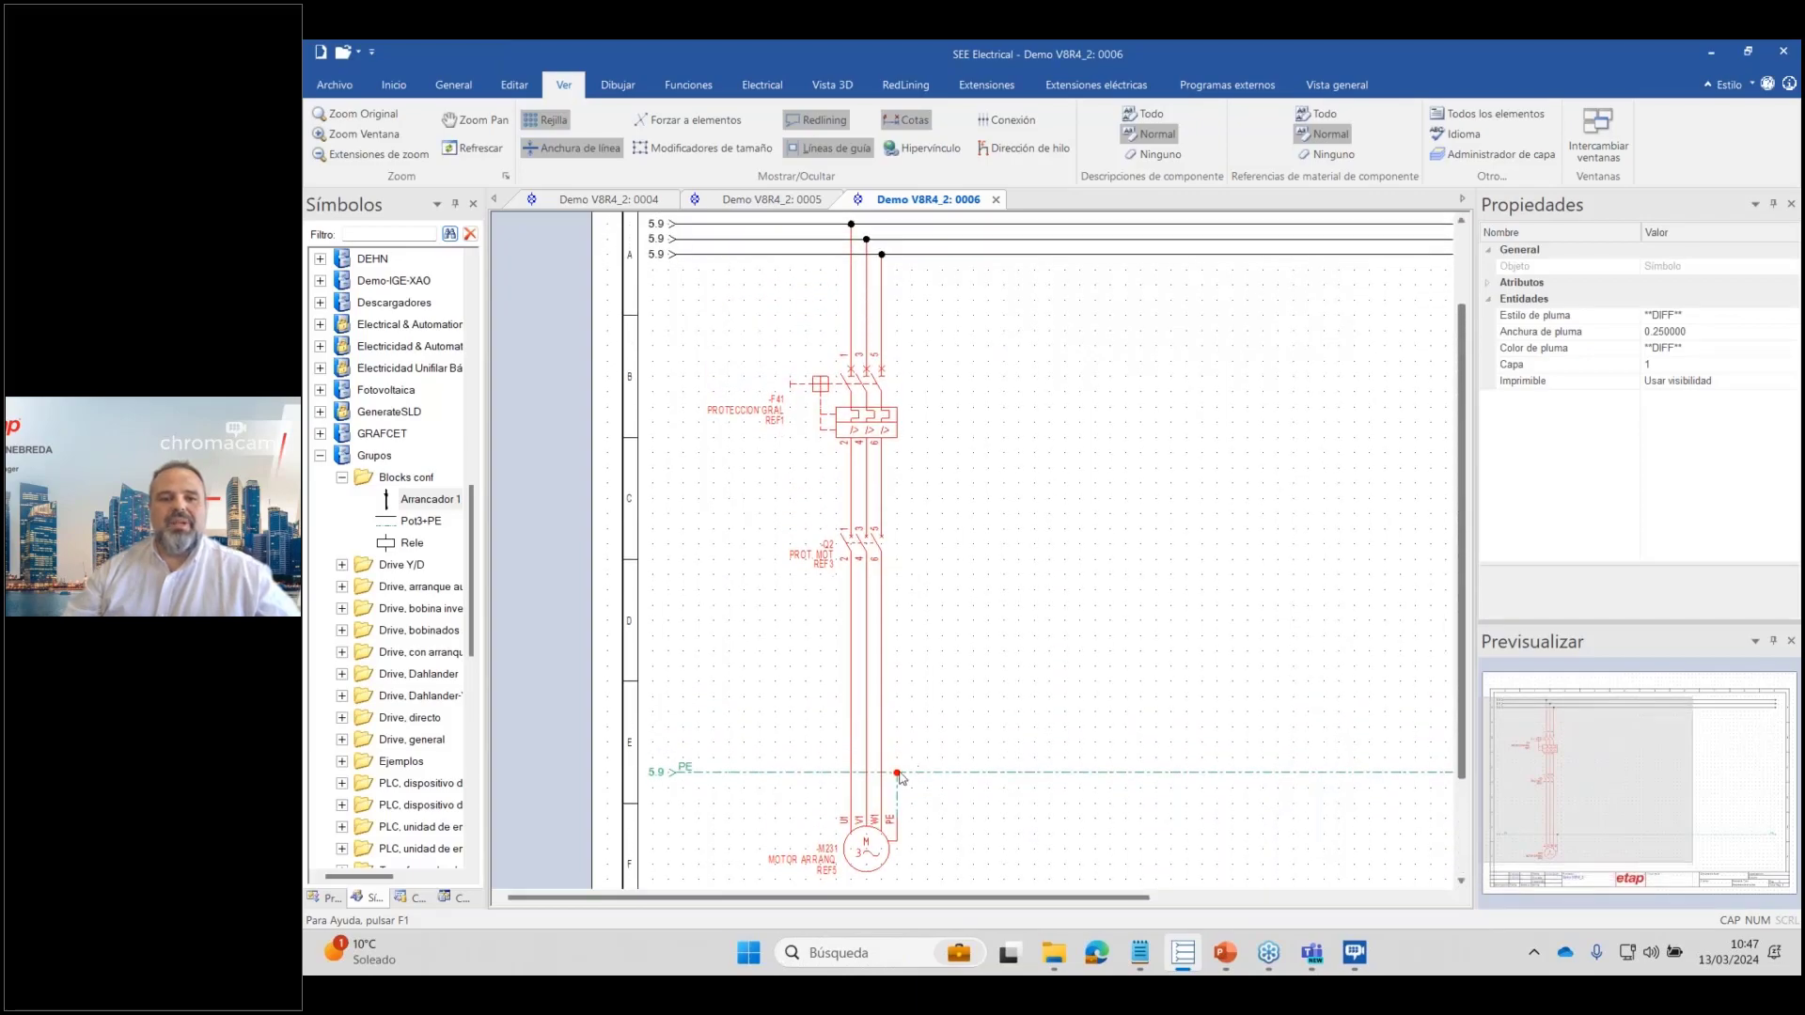
pyautogui.click(459, 898)
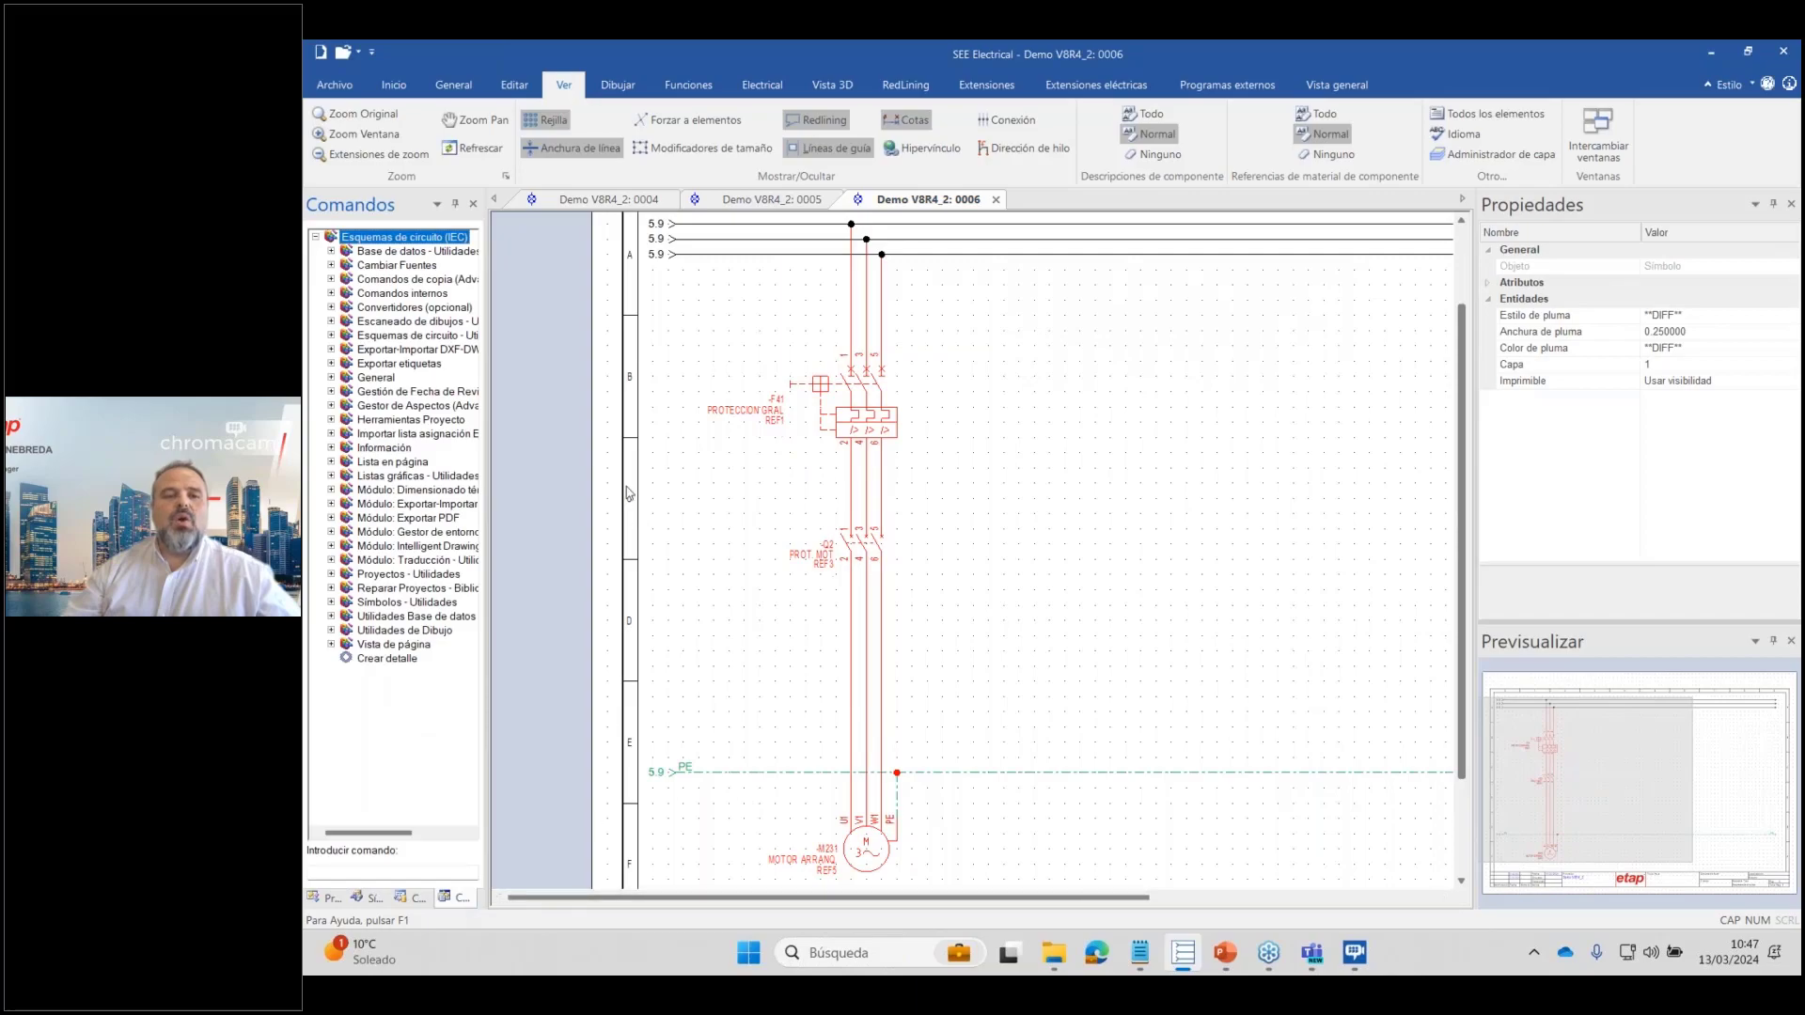
pyautogui.click(332, 336)
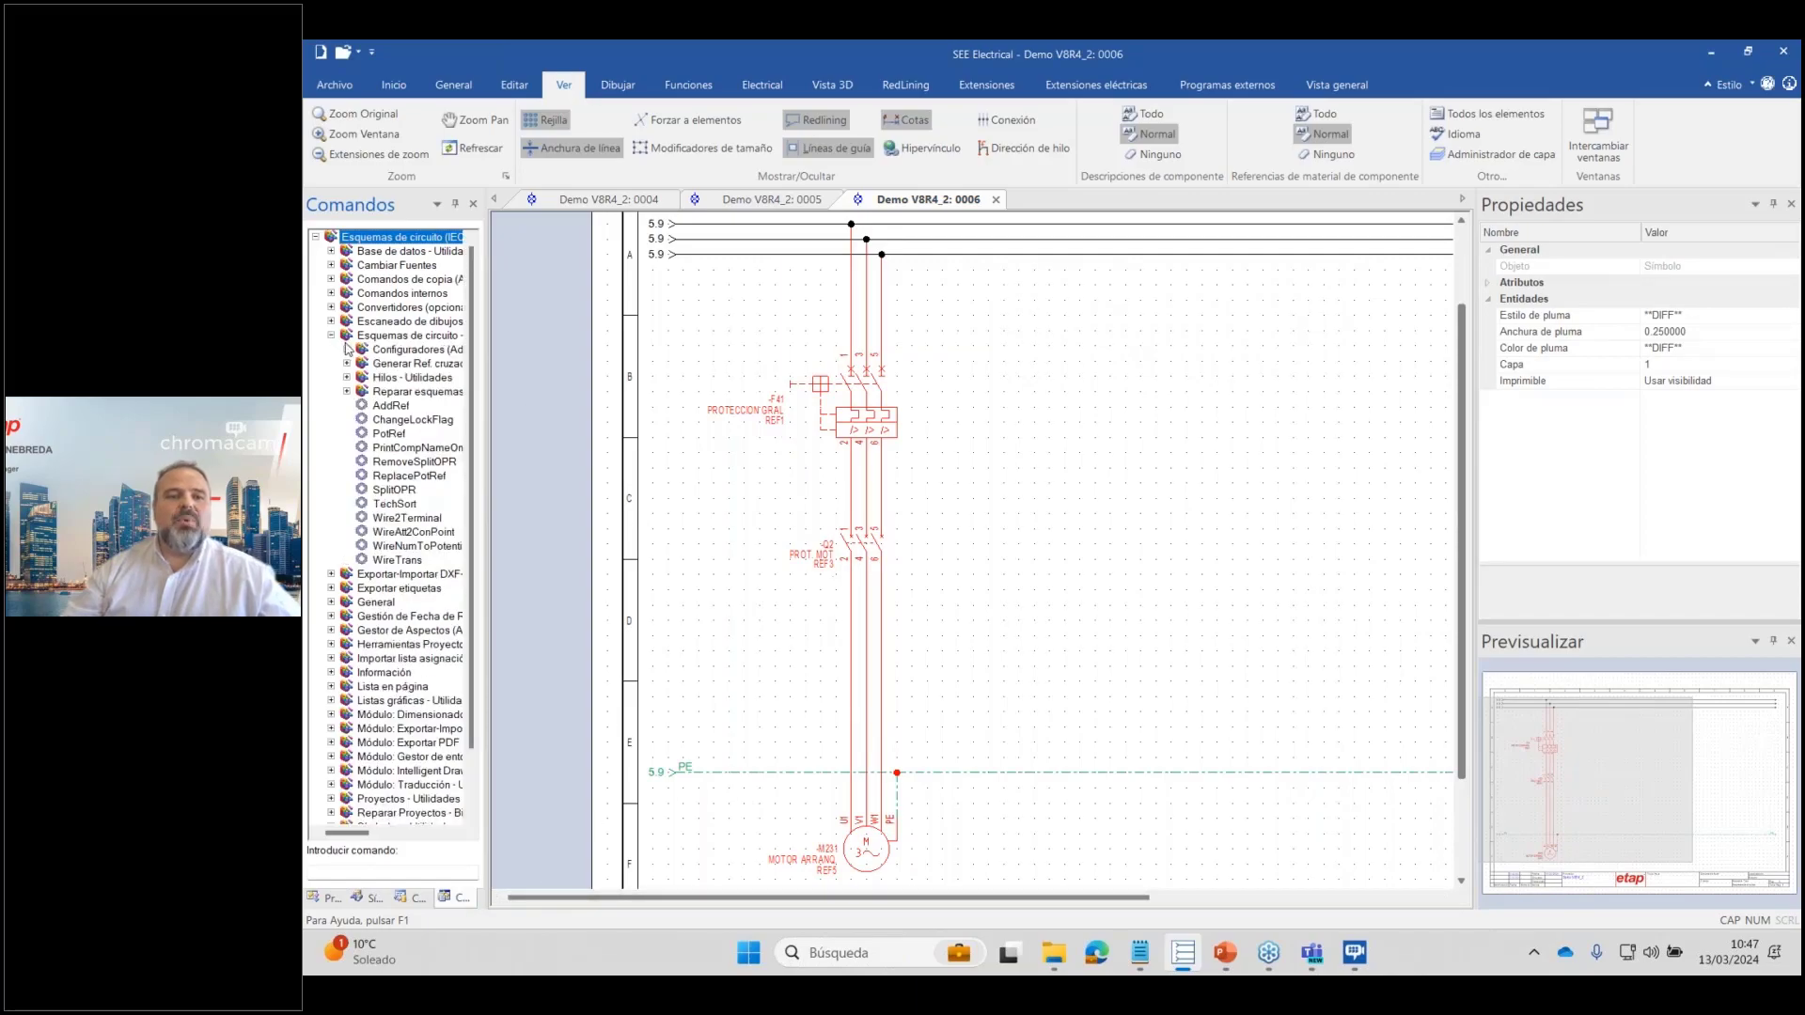
pyautogui.click(347, 349)
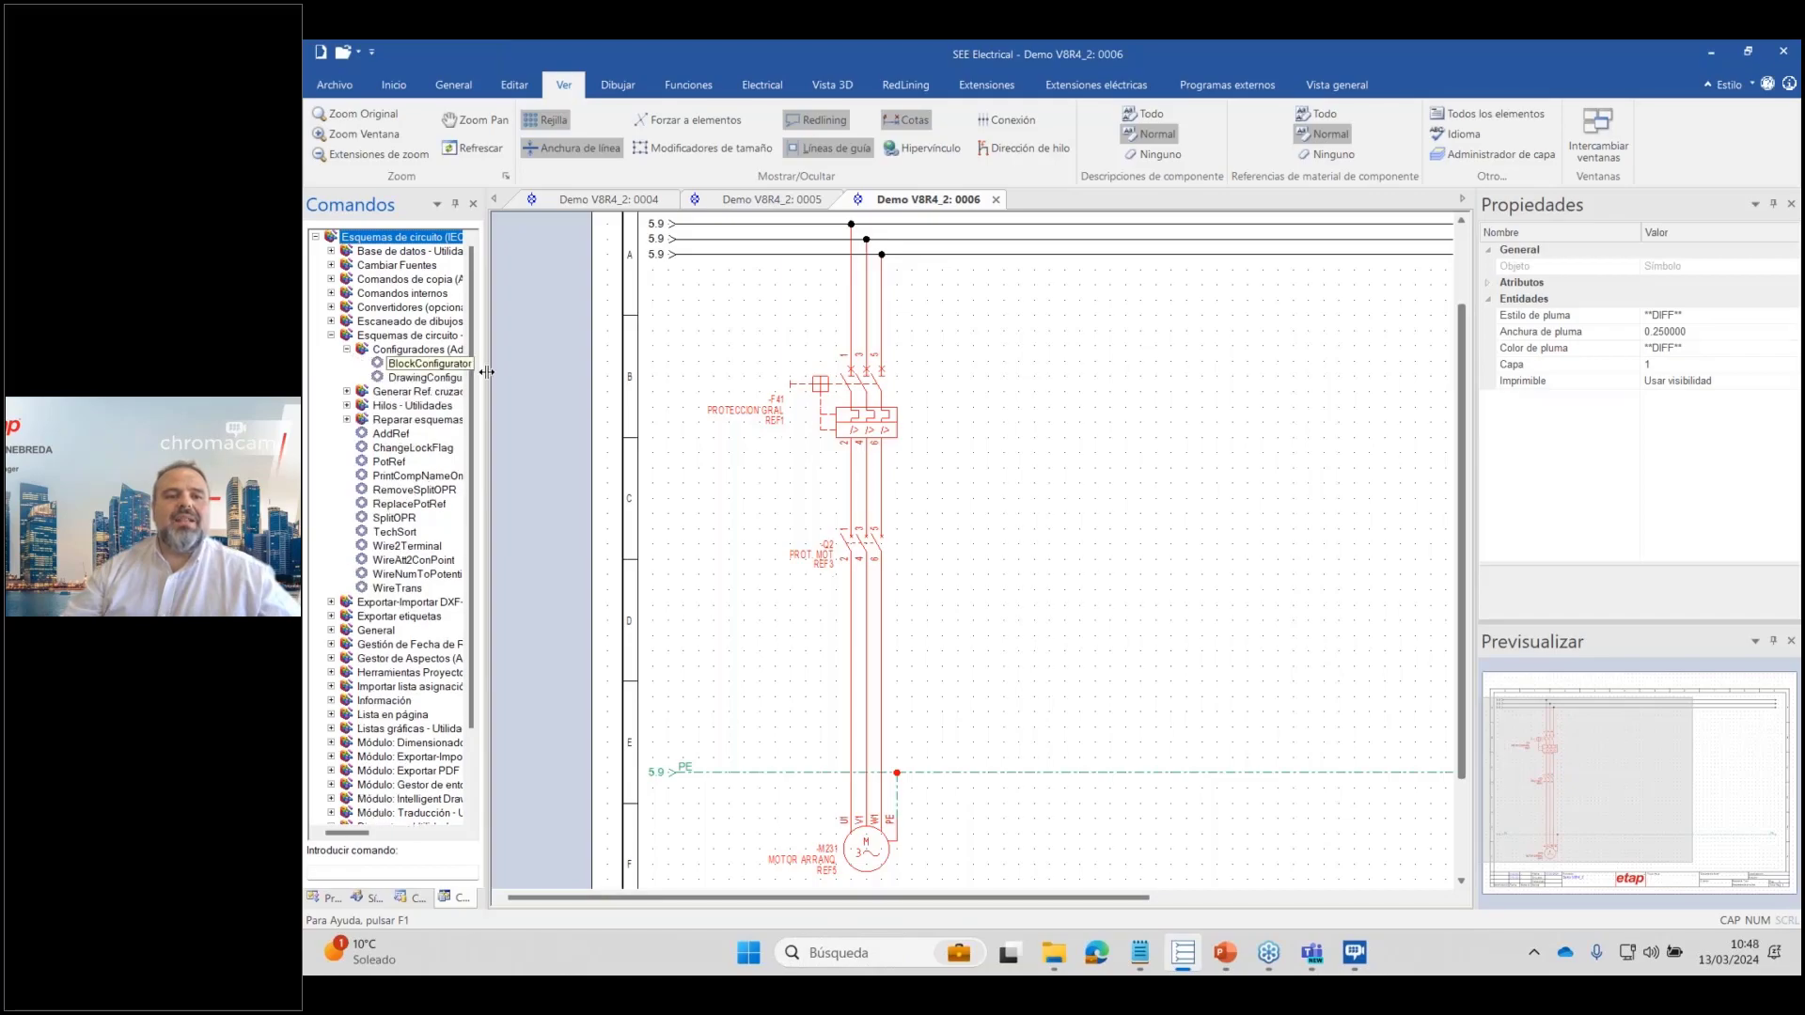
pyautogui.doubleClick(429, 365)
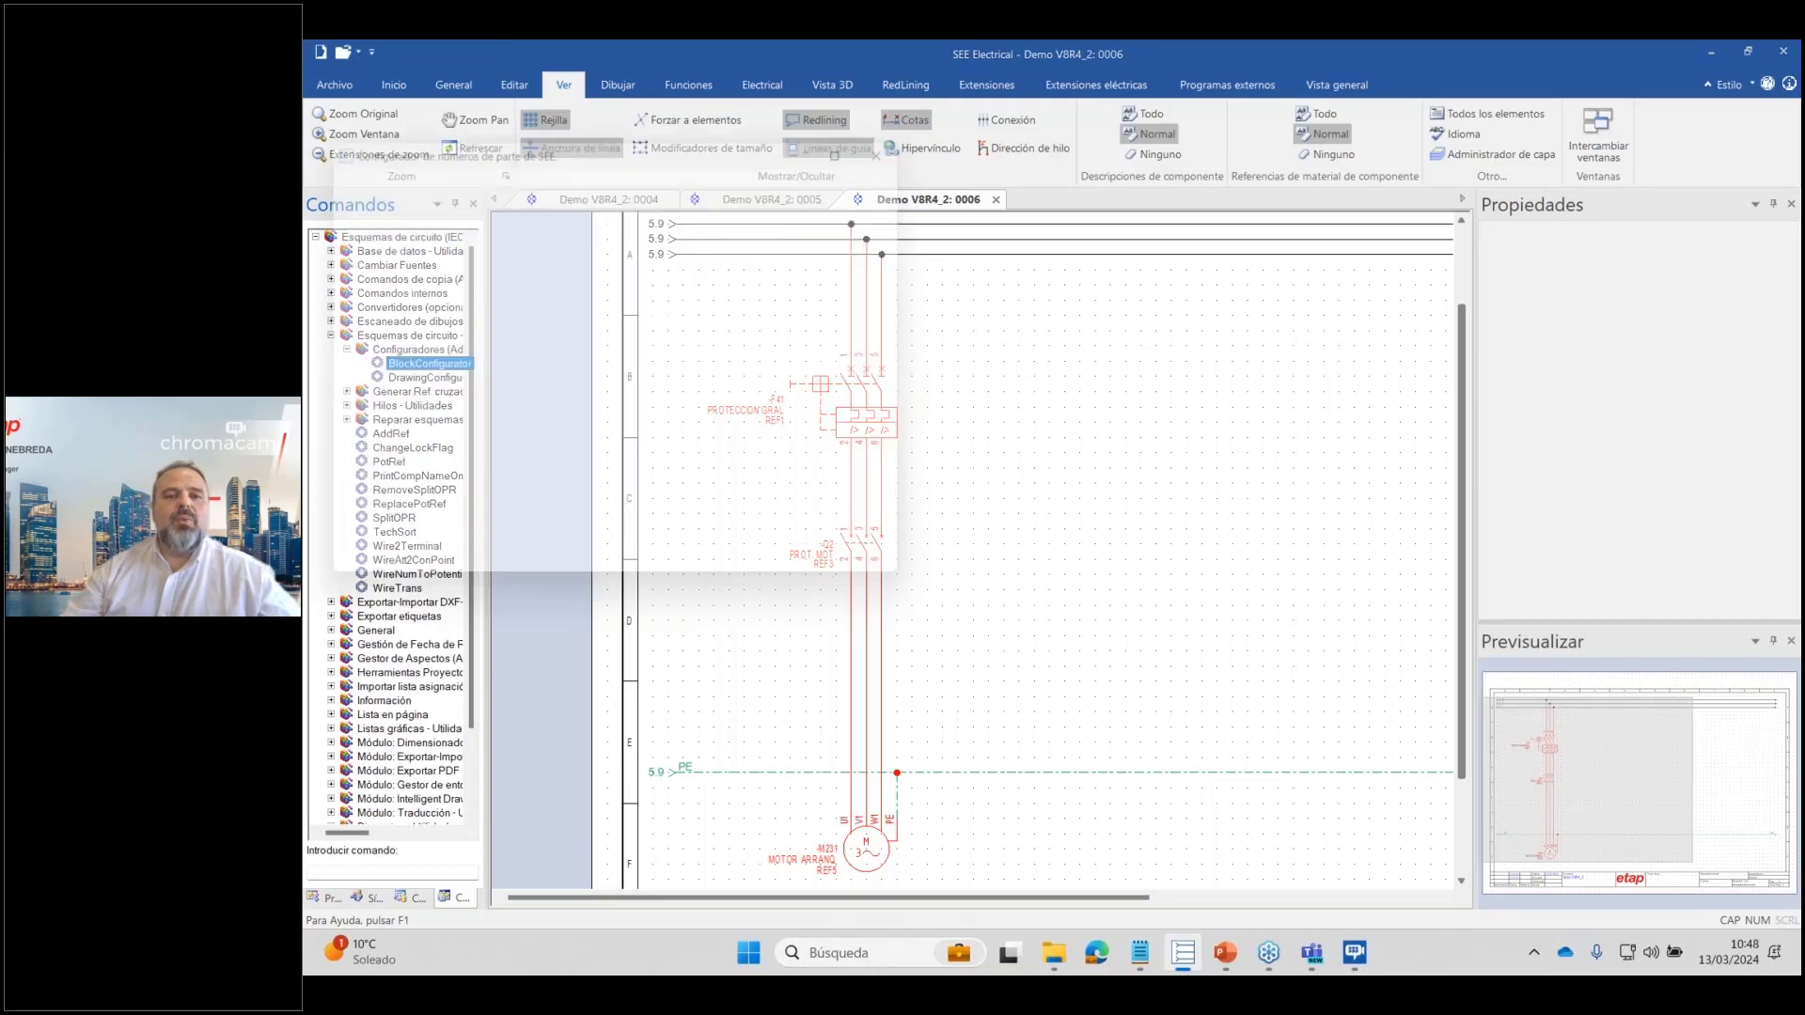
pyautogui.moveTo(556, 142); pyautogui.dragTo(1181, 211)
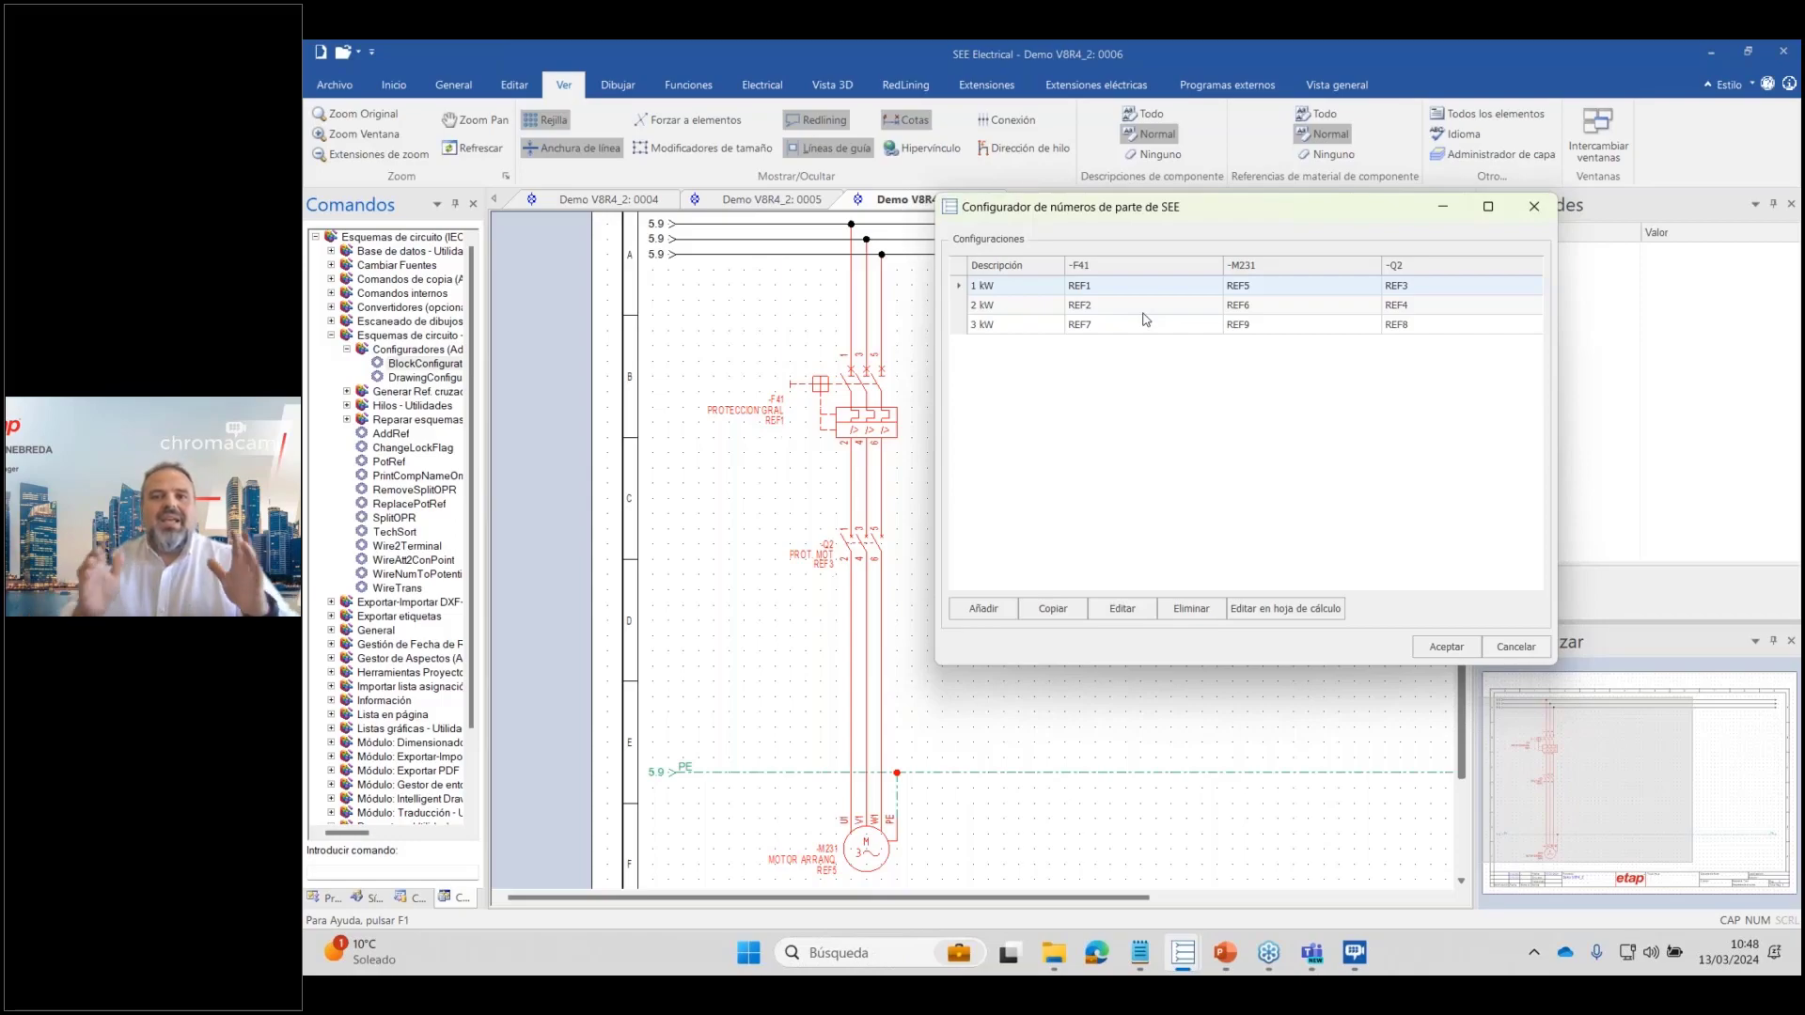
pyautogui.moveTo(1241, 266); pyautogui.dragTo(1513, 269)
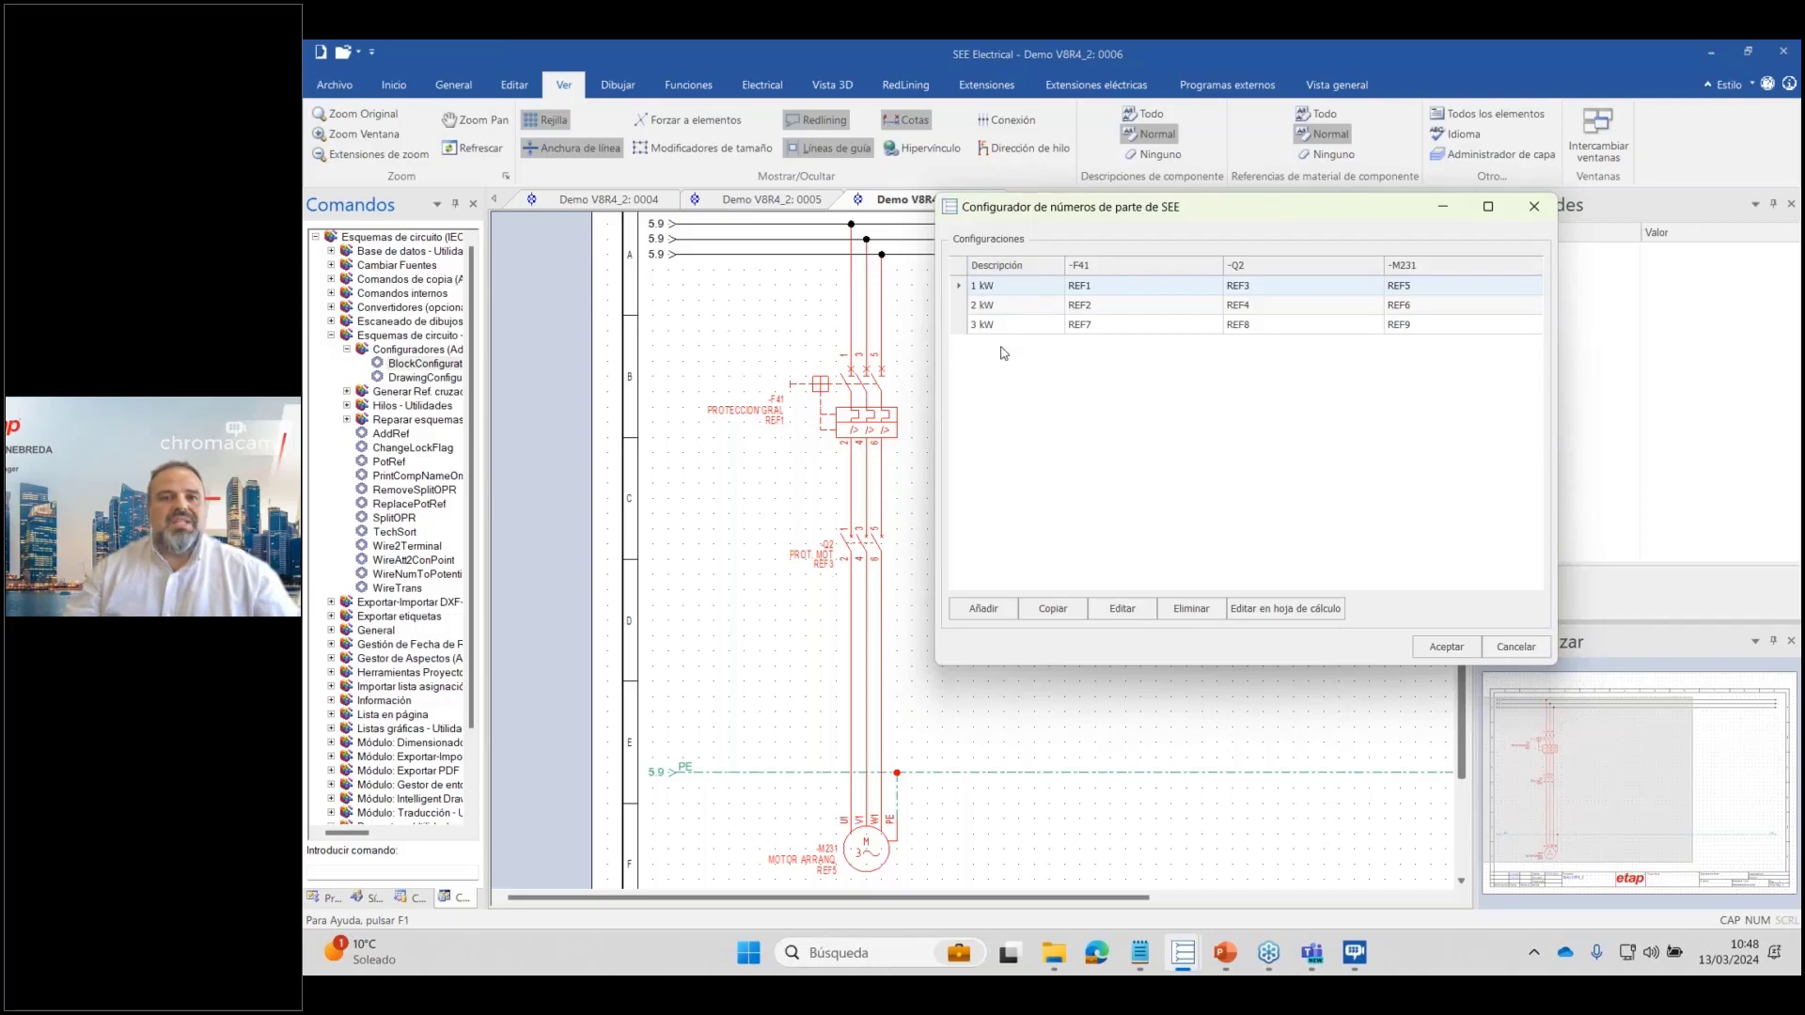
# Add a new part-number configuration with the description 4 kW.
pyautogui.click(984, 609)
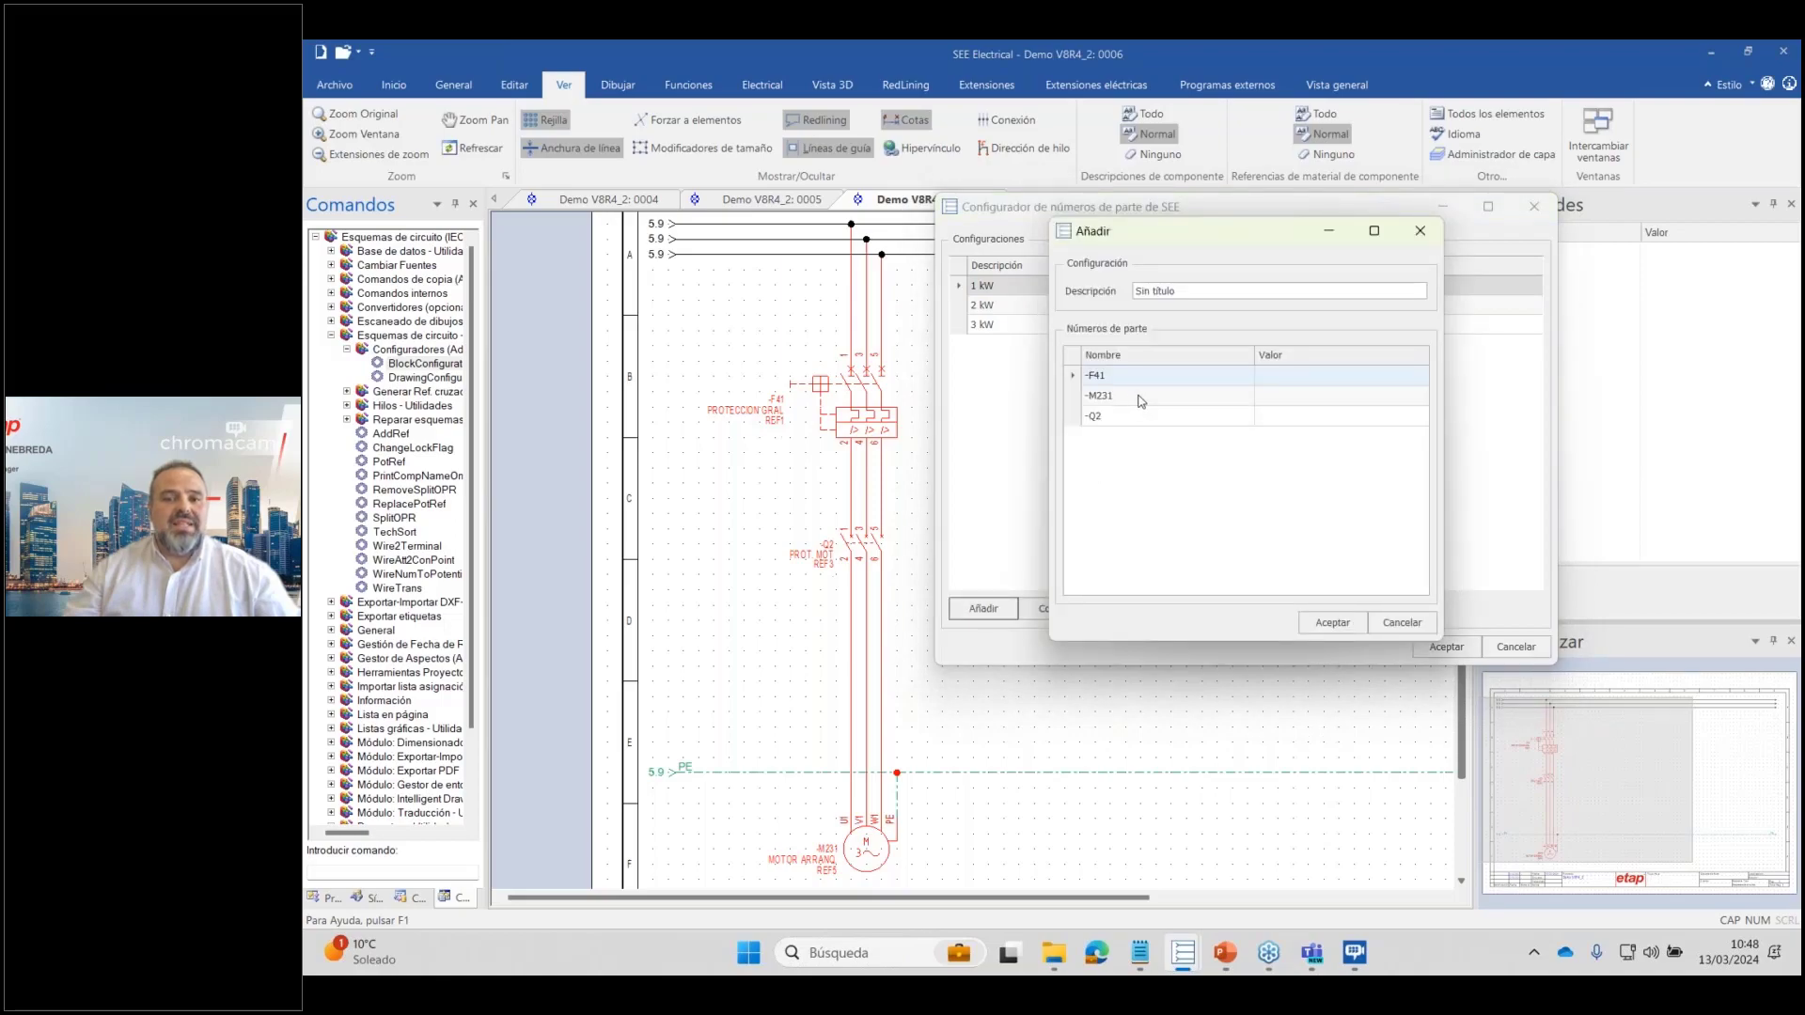
pyautogui.moveTo(1169, 291); pyautogui.dragTo(977, 297)
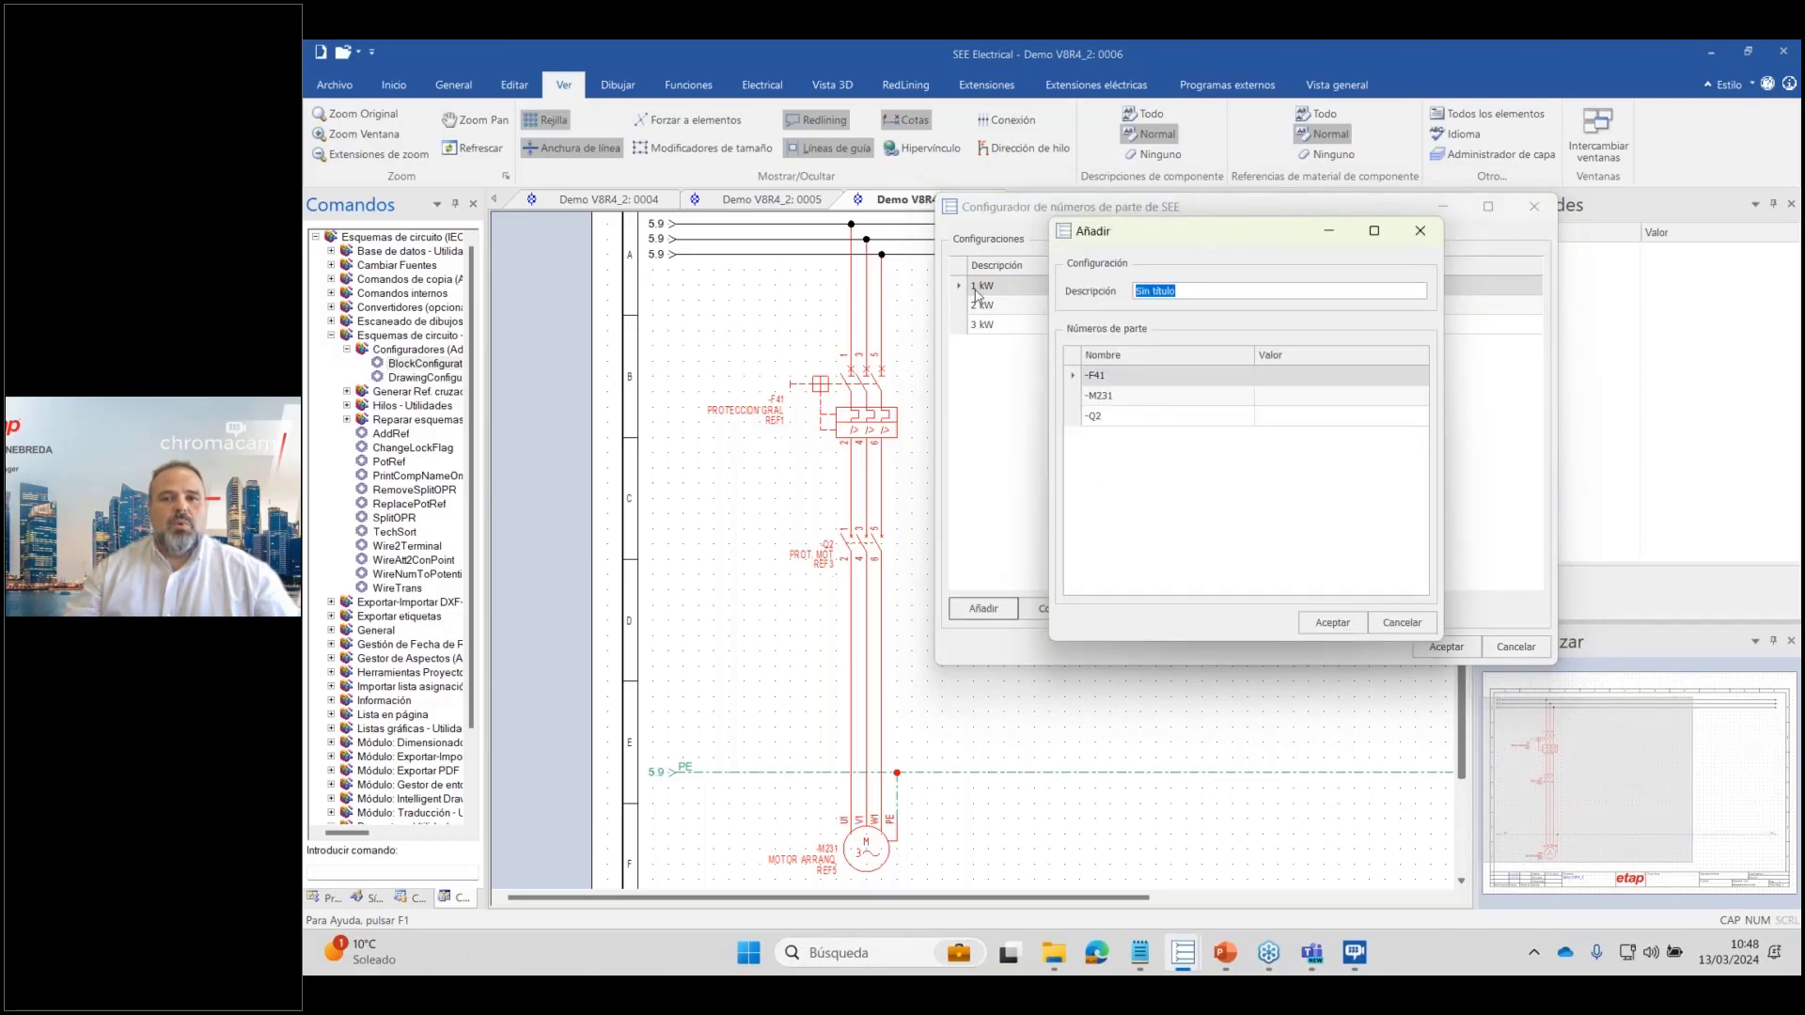
pyautogui.write('4 kW')
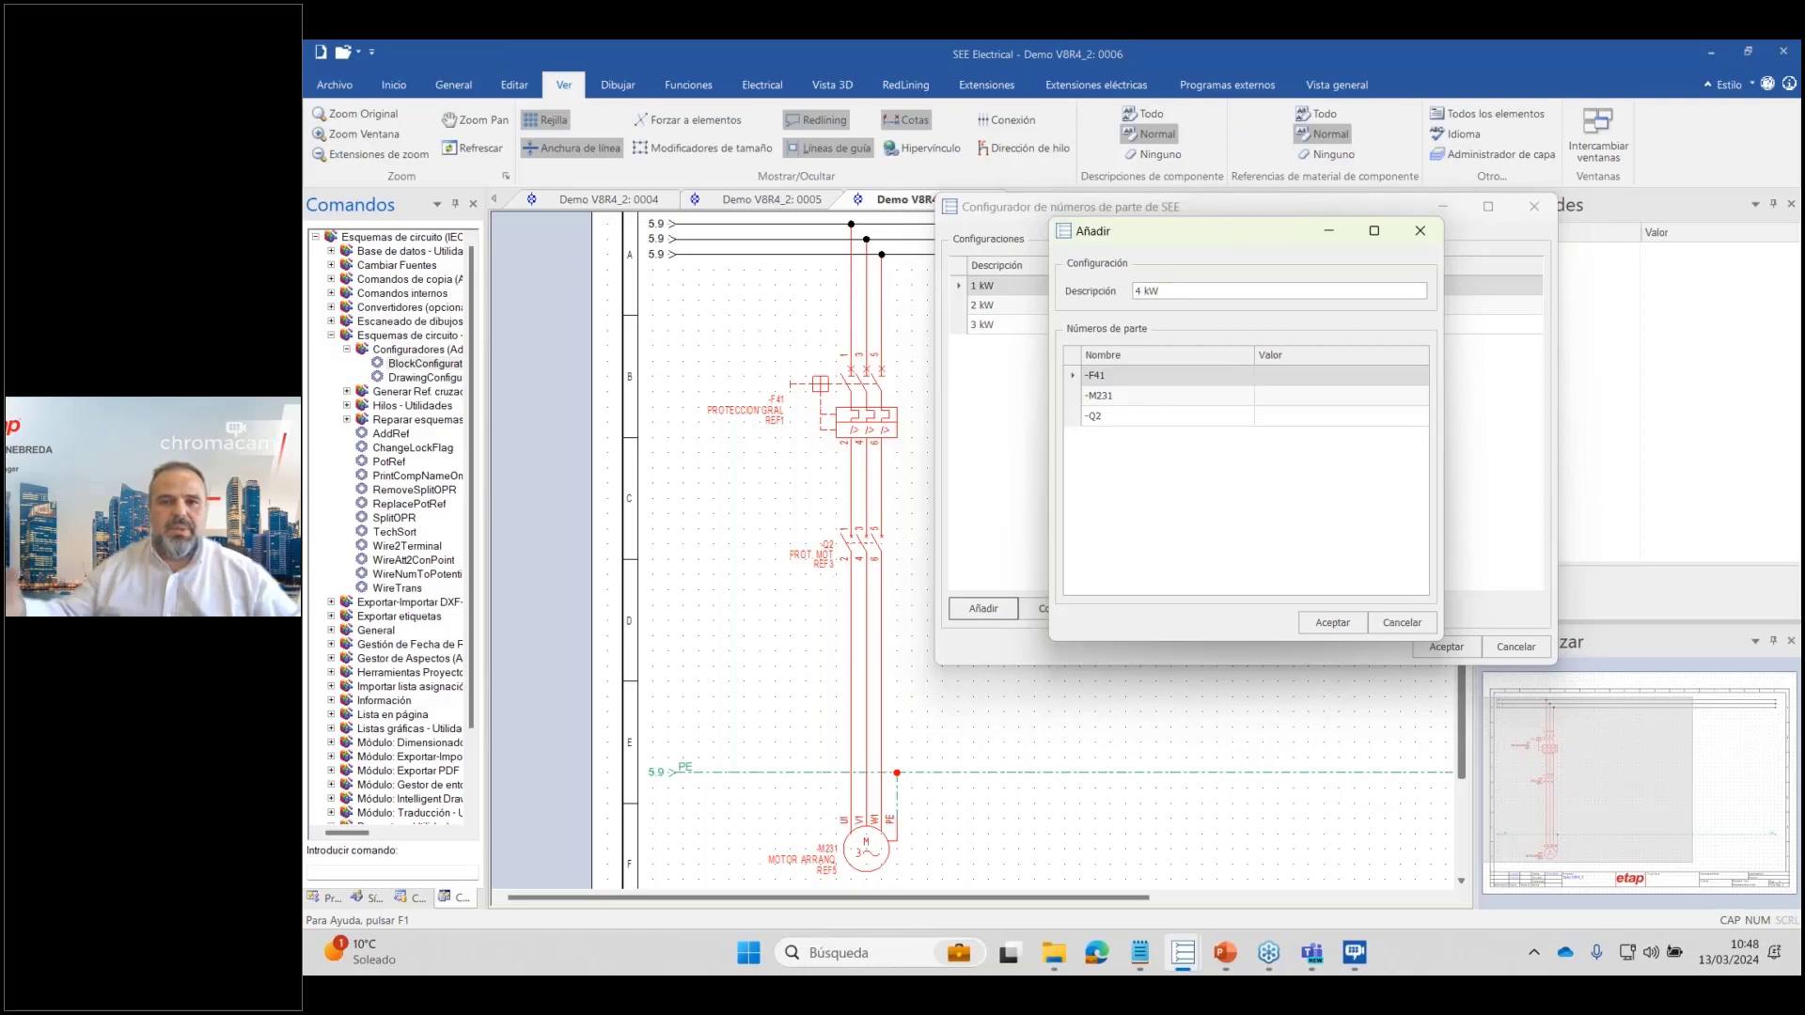
# Browse the materials catalogue for the -F41 value, grouped by article group, look through the Motor references, and cancel the selection.
pyautogui.click(1312, 376)
pyautogui.moveTo(1297, 240); pyautogui.dragTo(1455, 367)
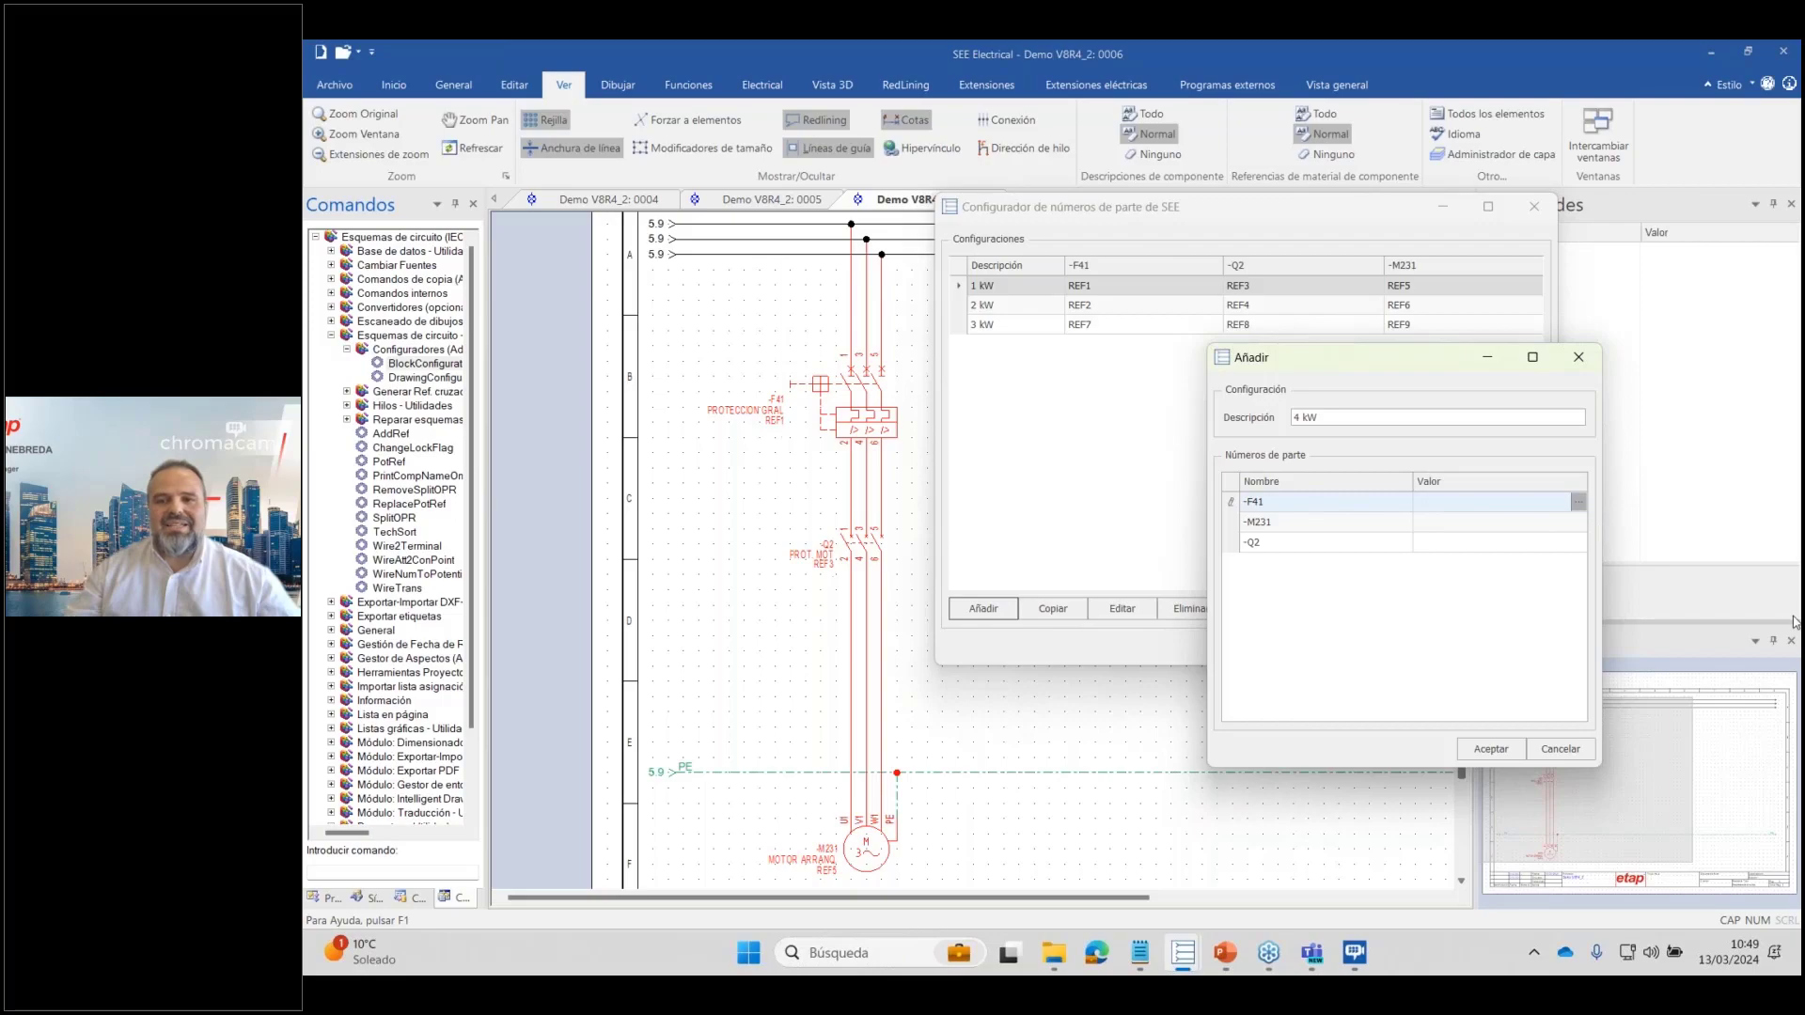
pyautogui.click(1578, 501)
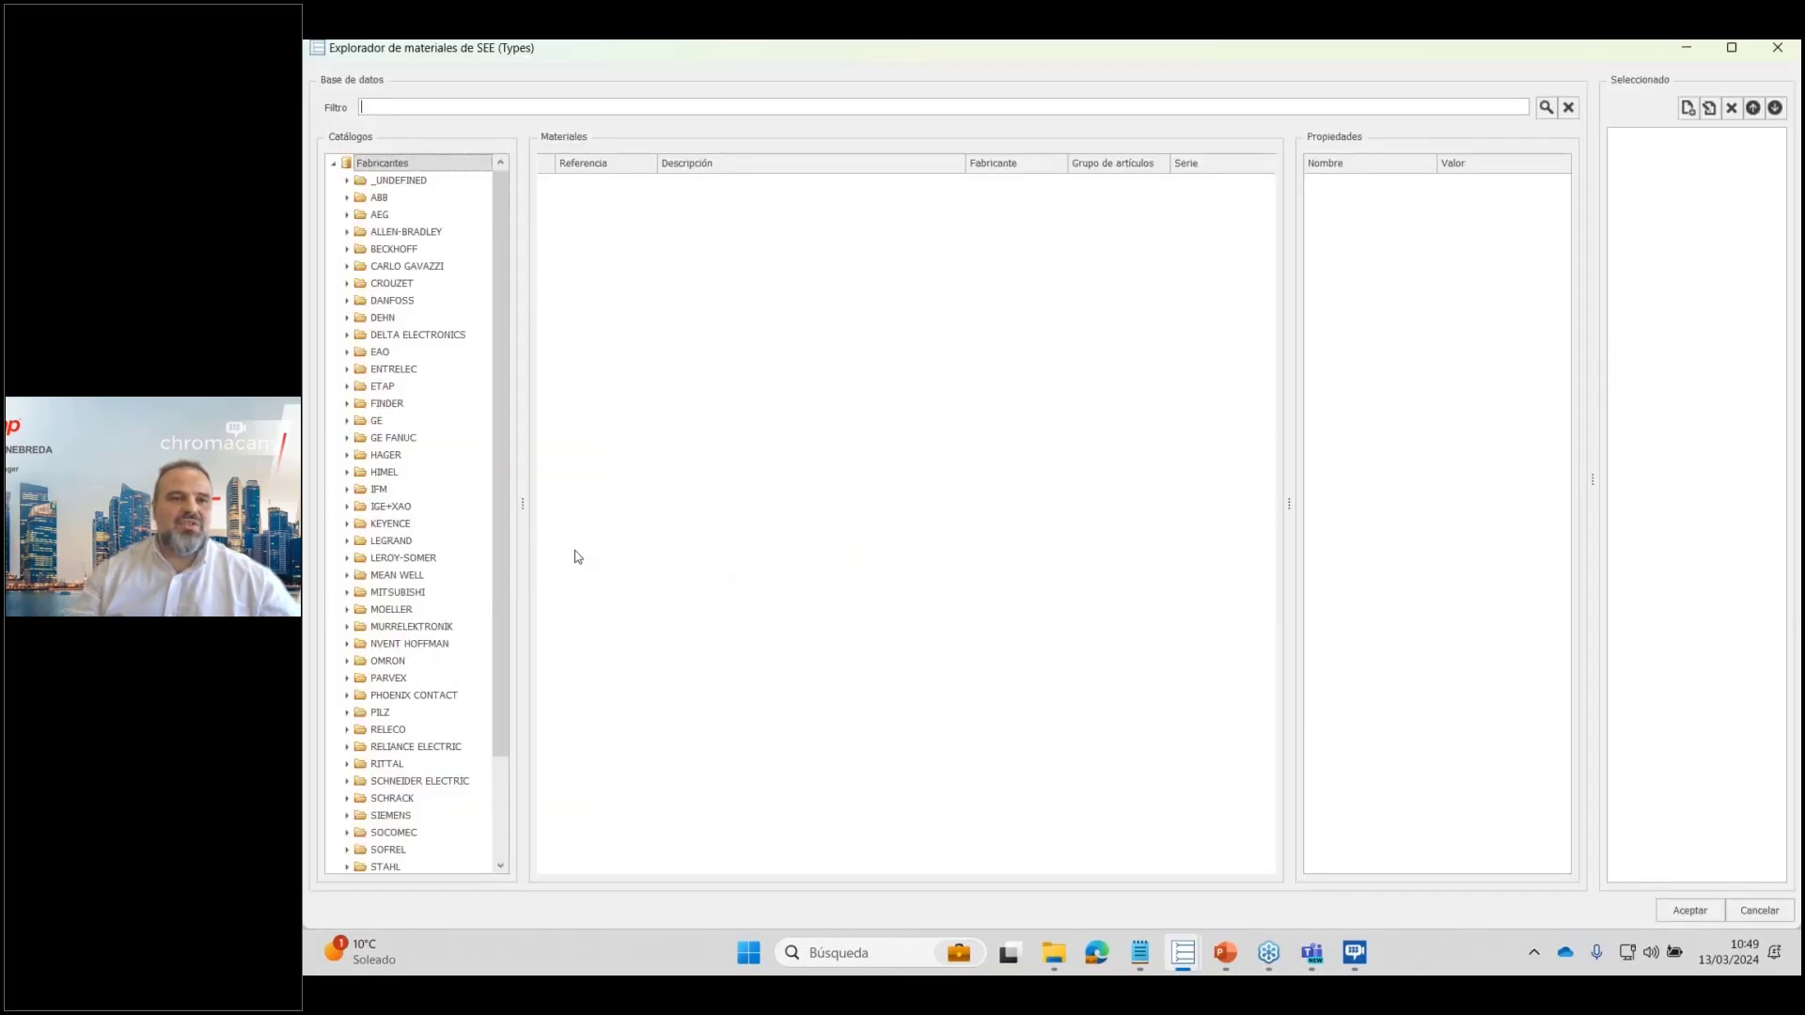
pyautogui.rightClick(428, 173)
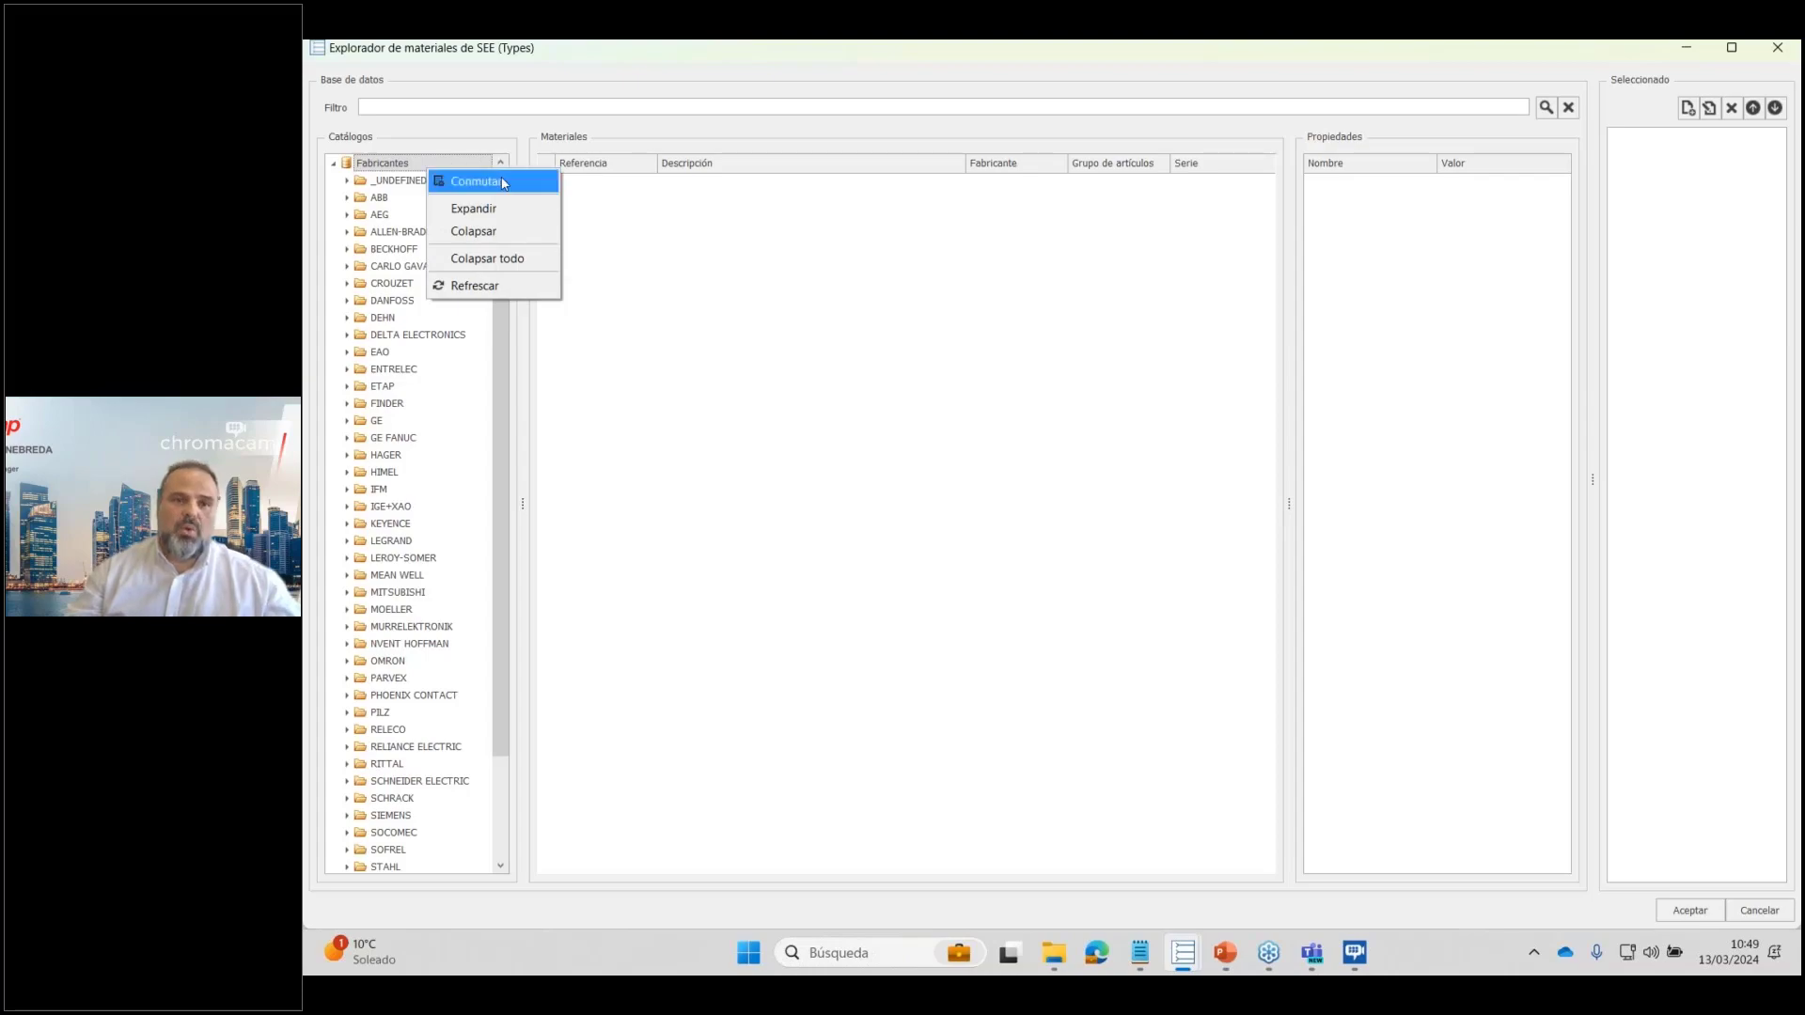
pyautogui.click(473, 180)
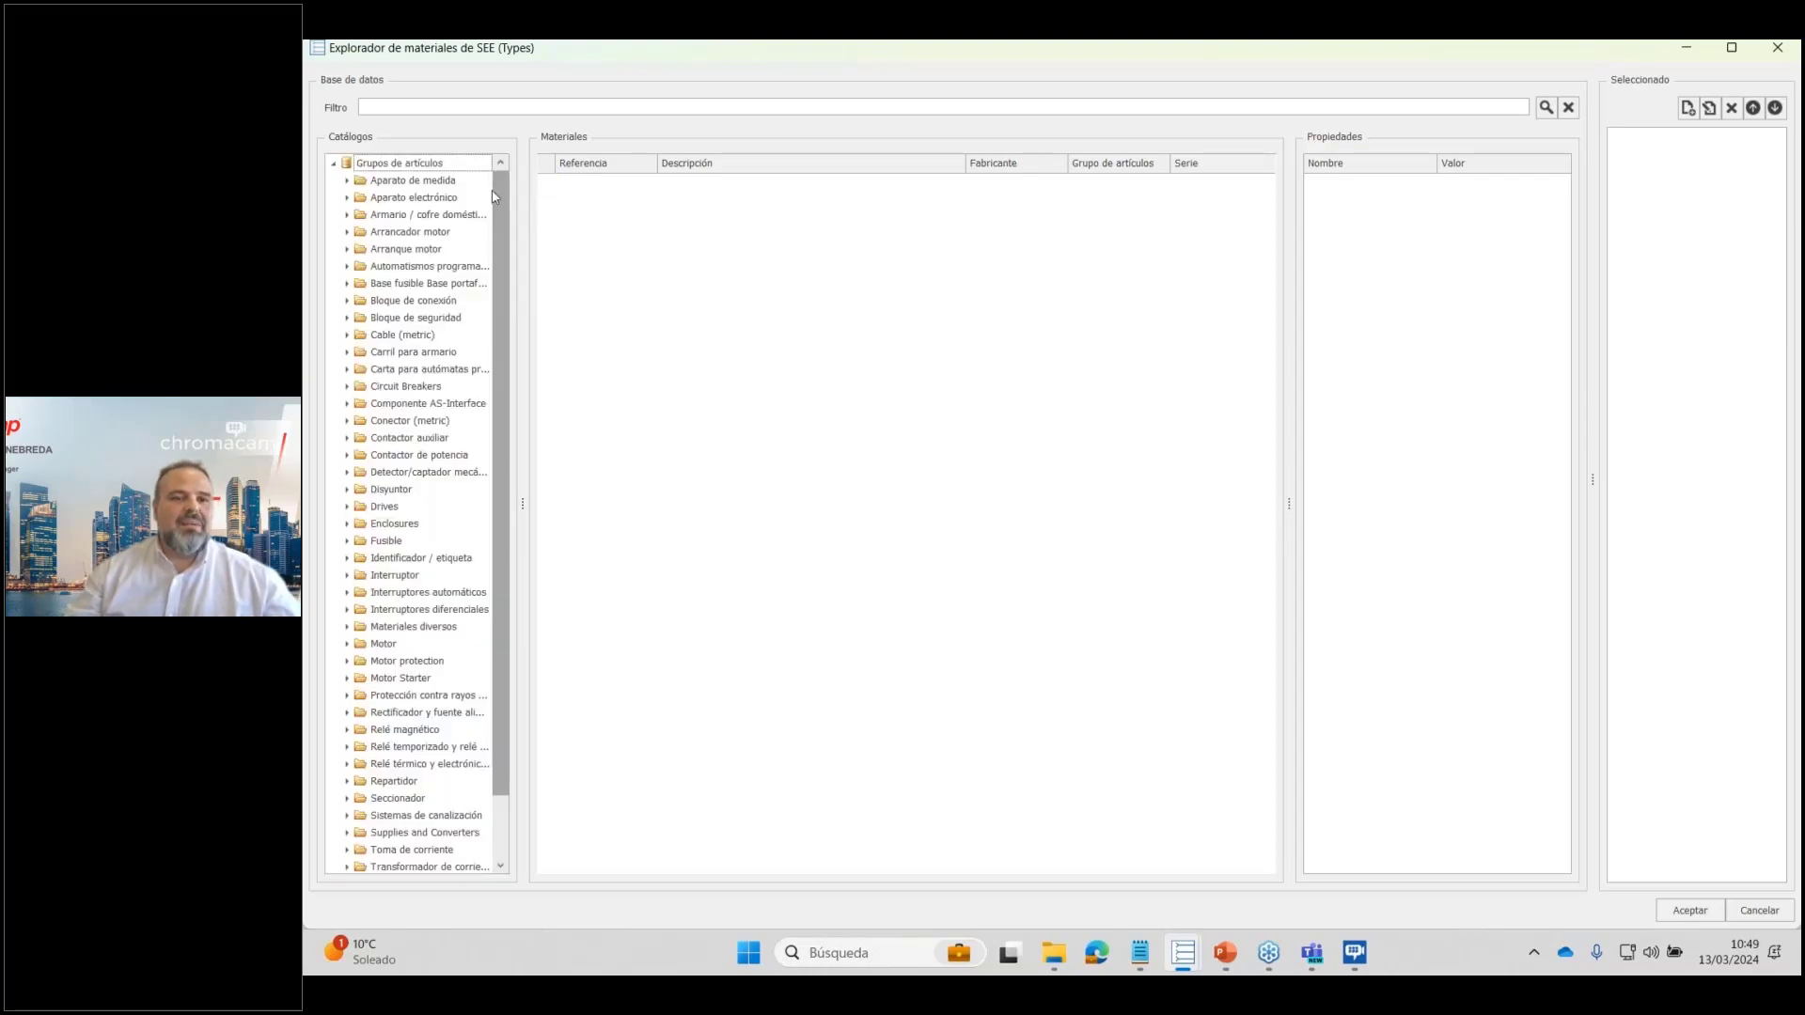
pyautogui.moveTo(503, 191); pyautogui.dragTo(494, 267)
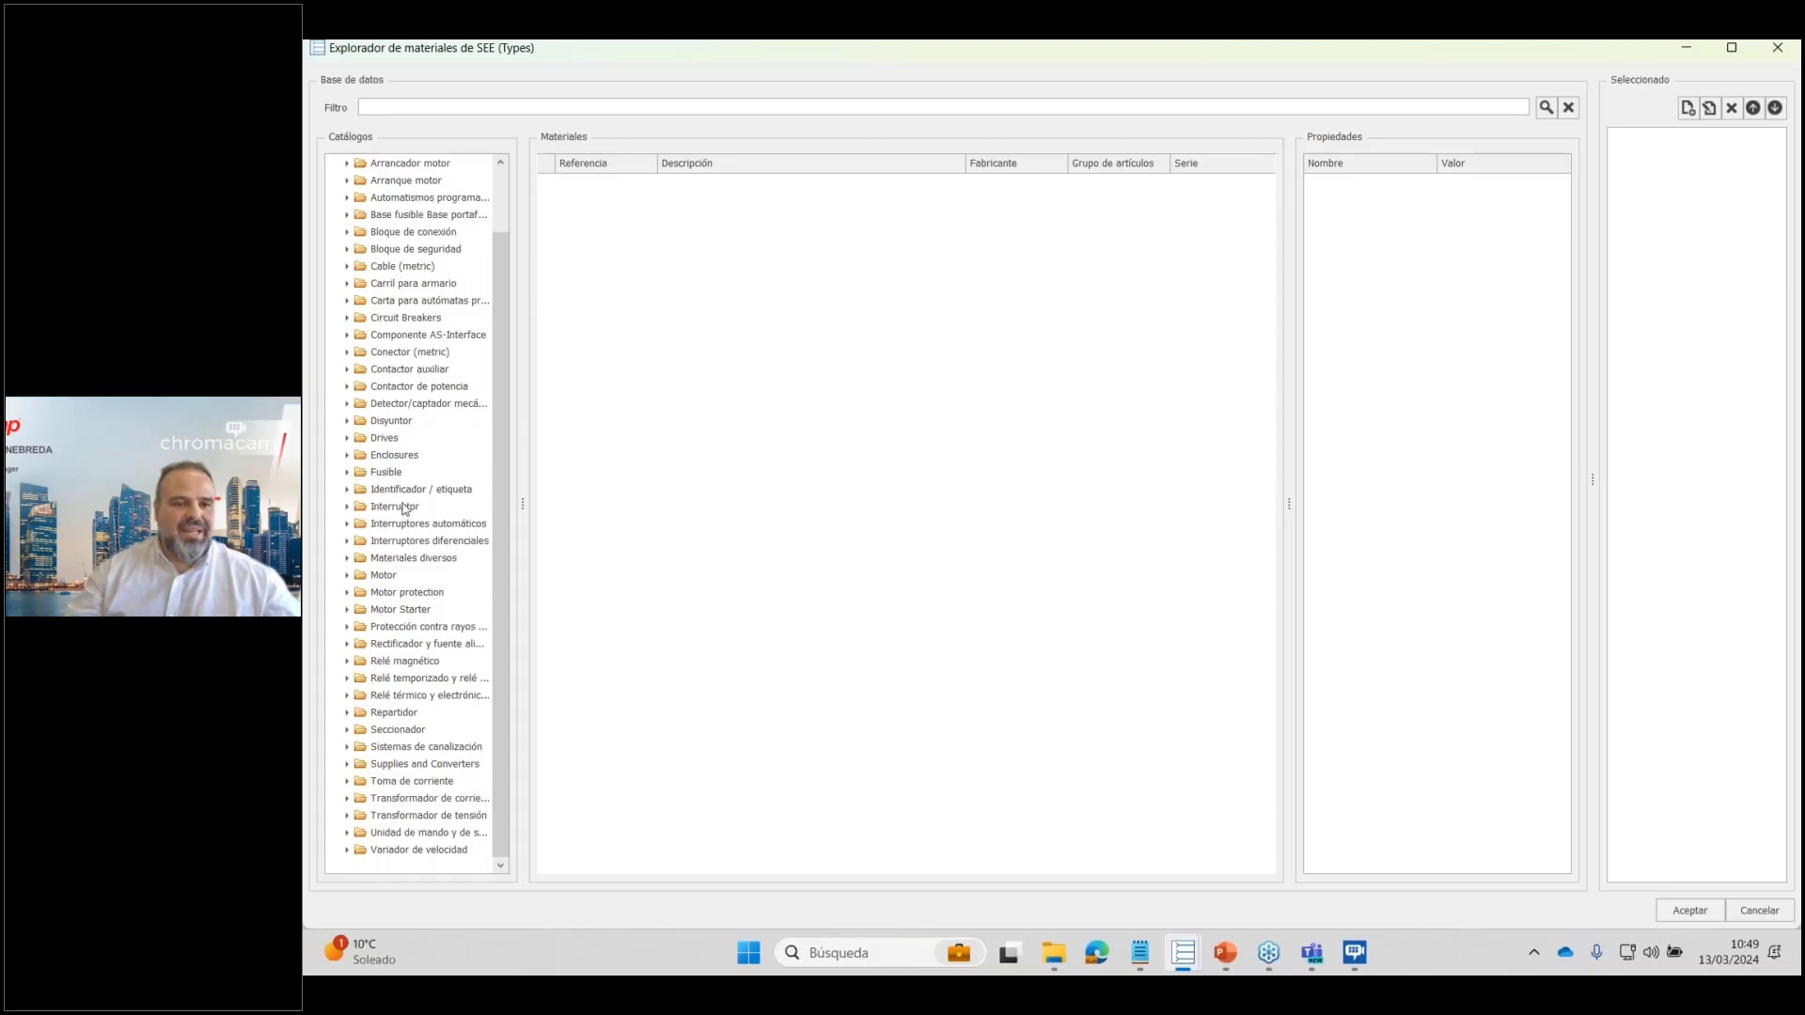
pyautogui.click(373, 580)
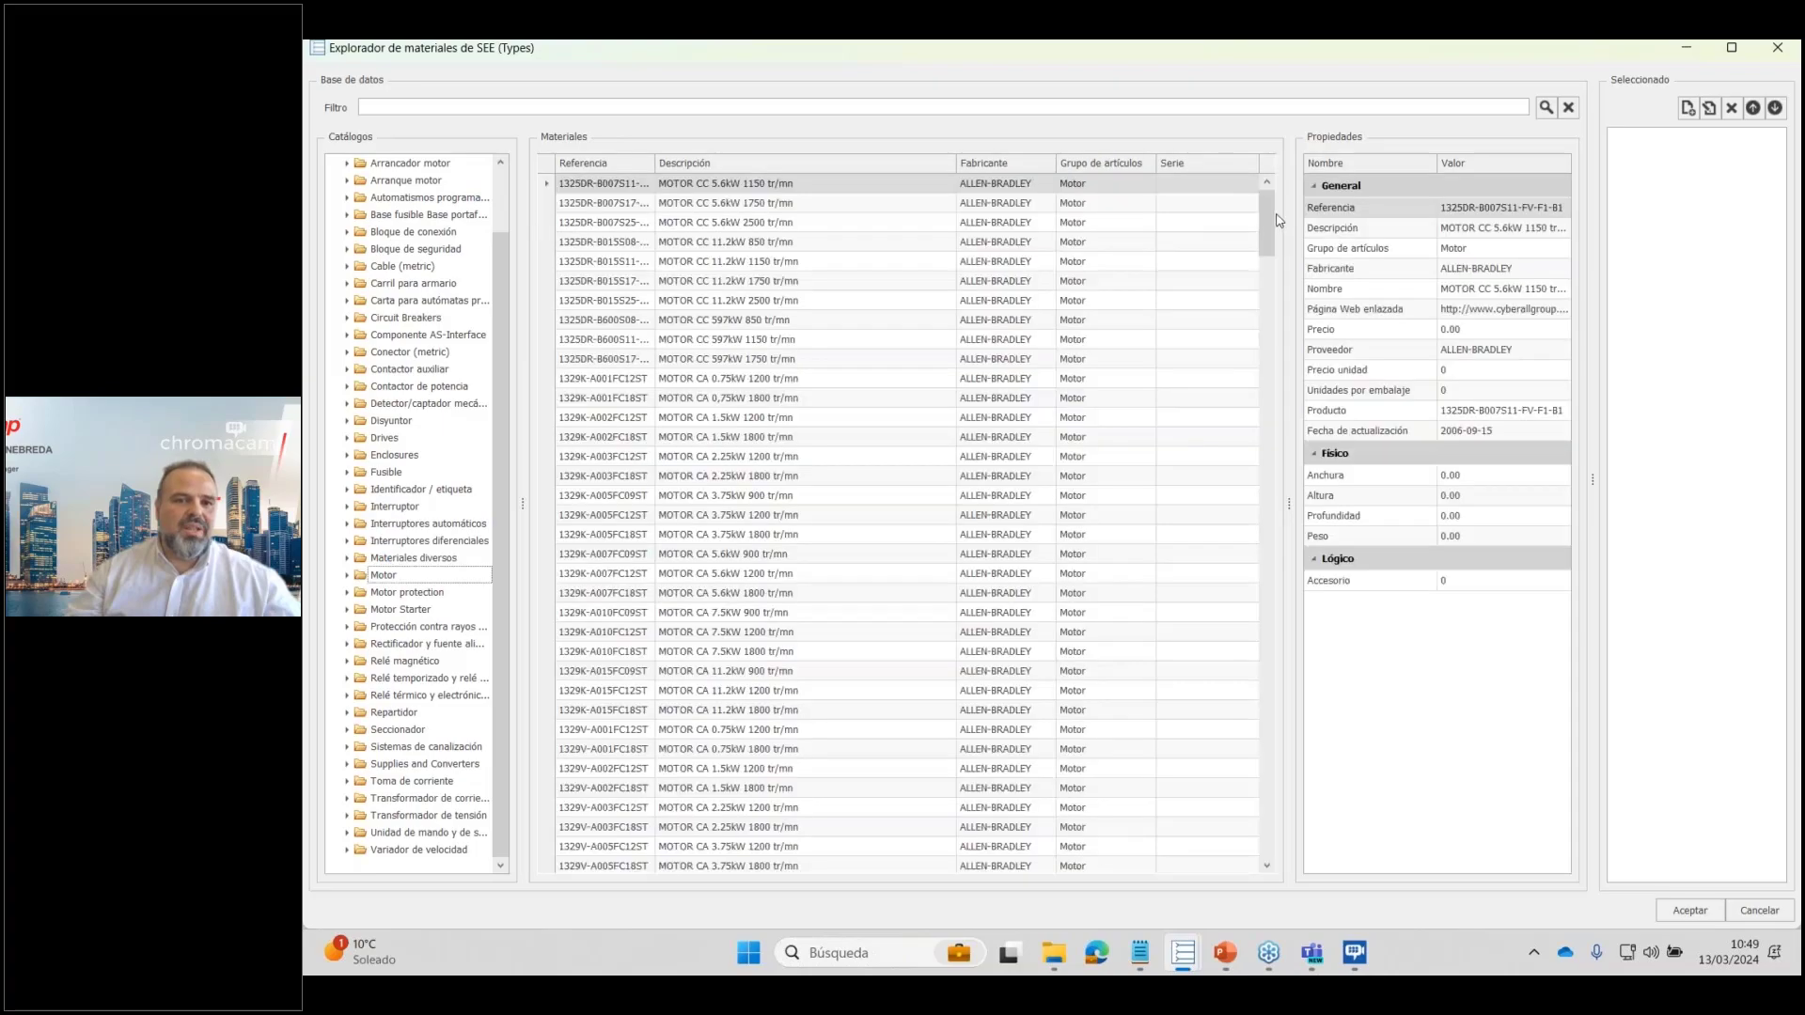
pyautogui.moveTo(1264, 225); pyautogui.dragTo(1264, 251)
pyautogui.moveTo(1252, 466); pyautogui.dragTo(1262, 627)
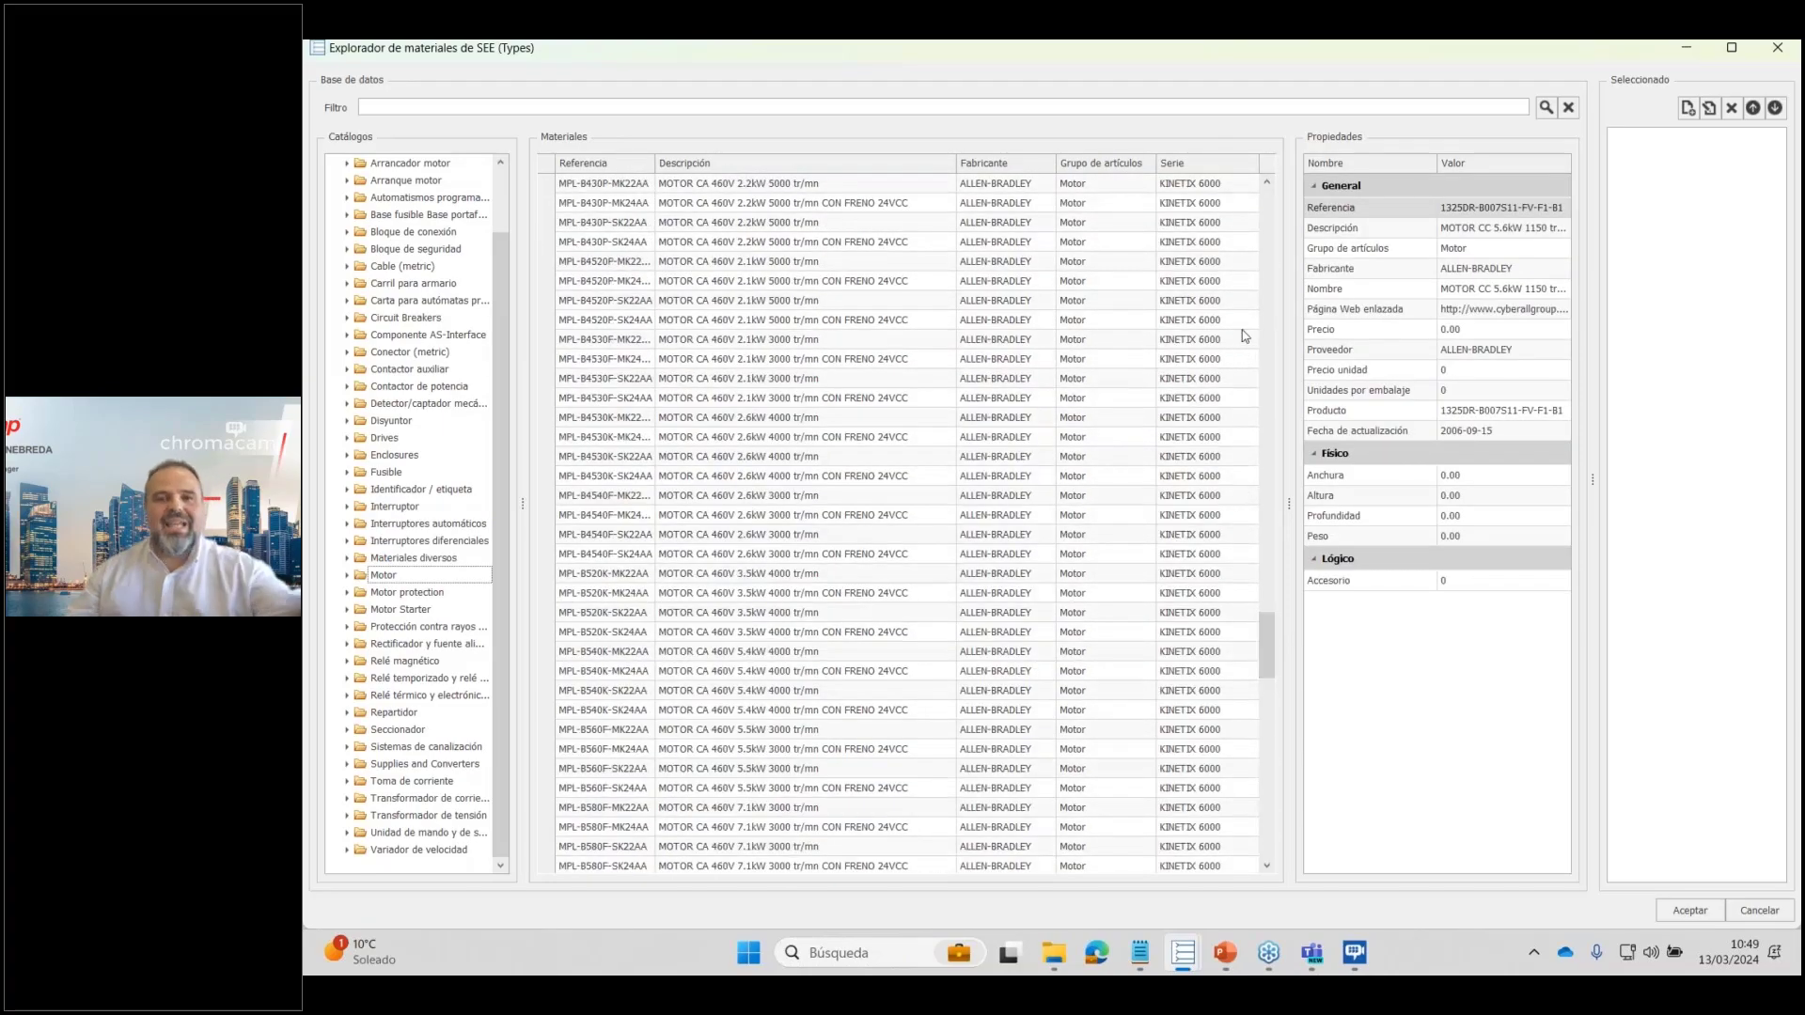
pyautogui.click(1759, 909)
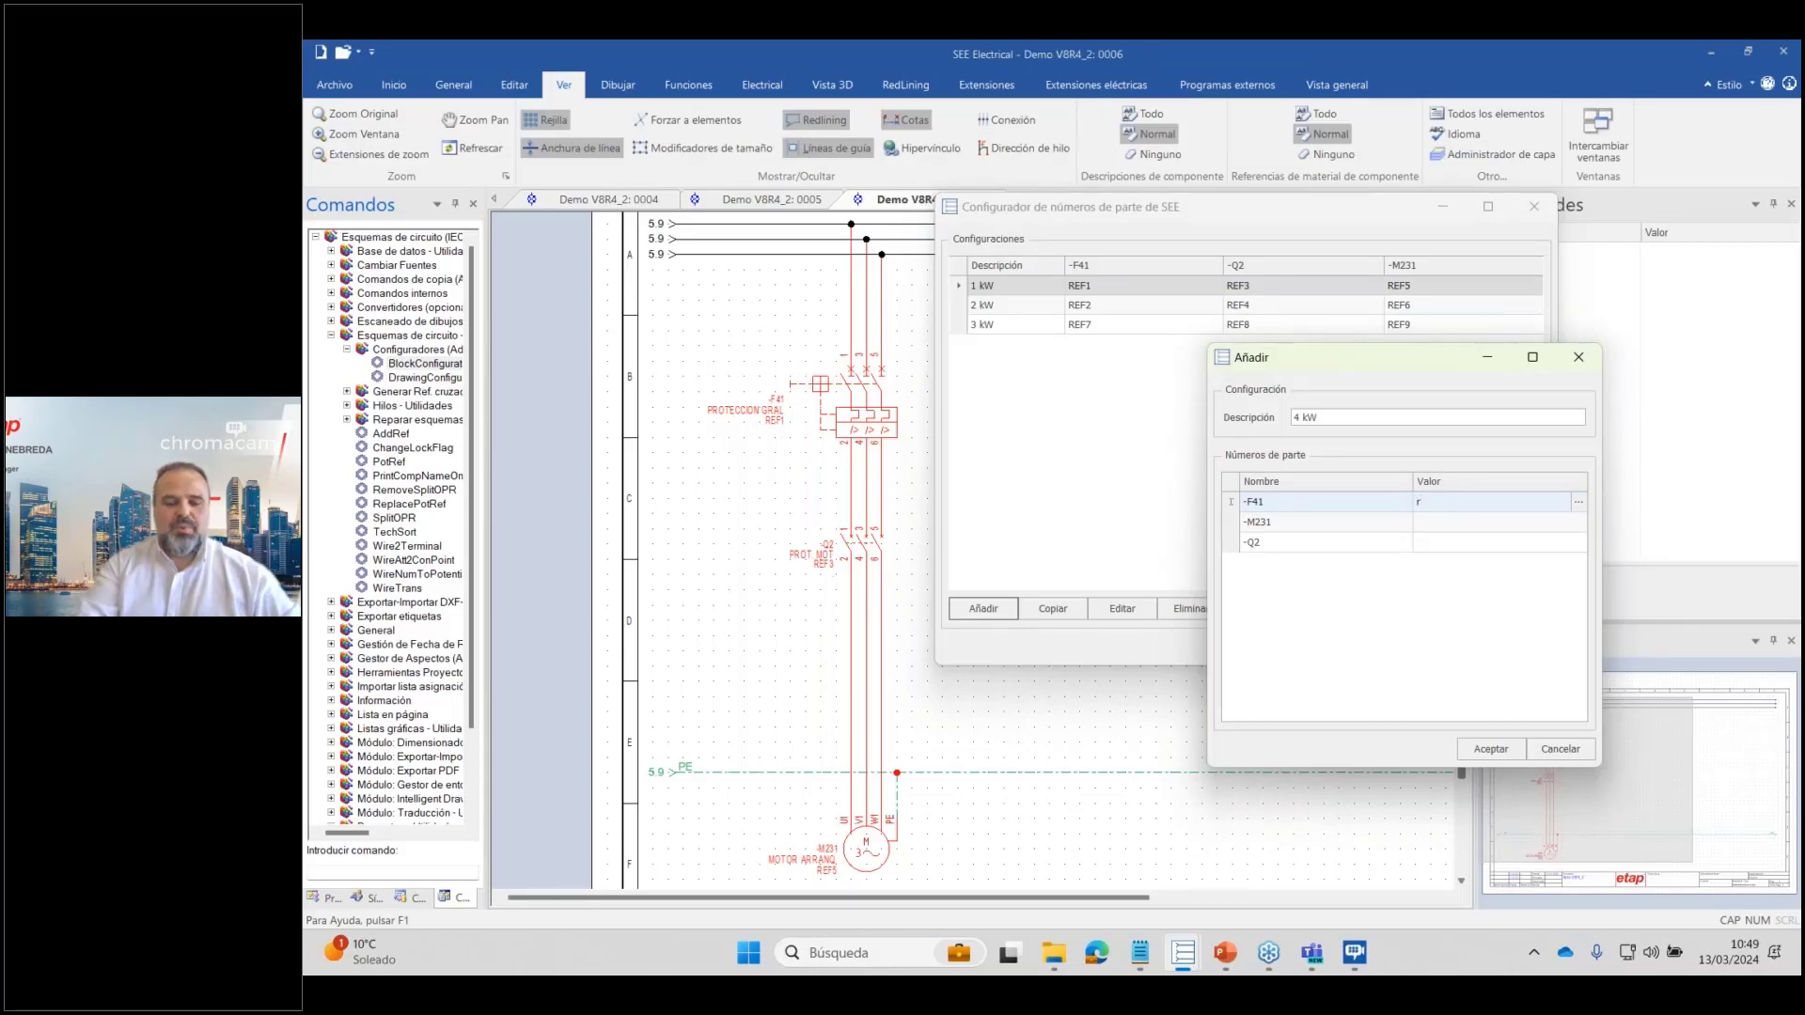
# Assign REF10 to -F41, REF11 to -M231 and REF12 to -Q2 in the 4 kW configuration and accept it.
pyautogui.write('REF10')
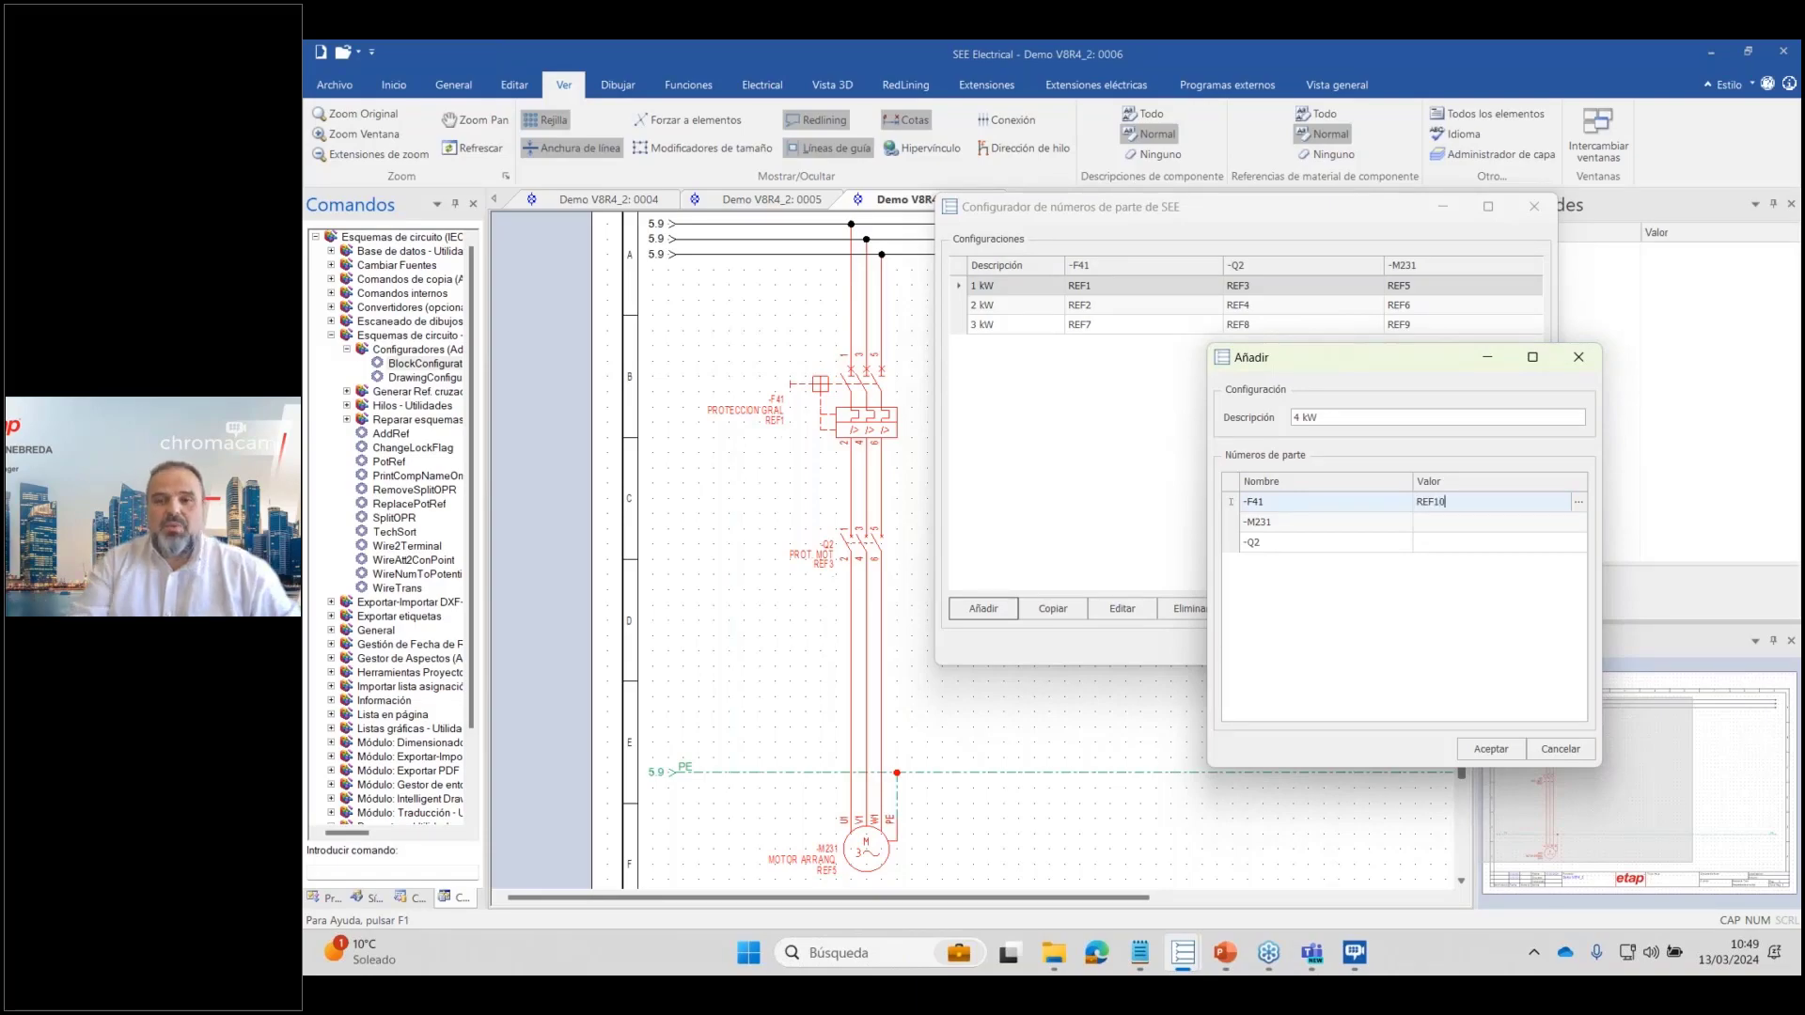
pyautogui.moveTo(1455, 499); pyautogui.dragTo(1393, 504)
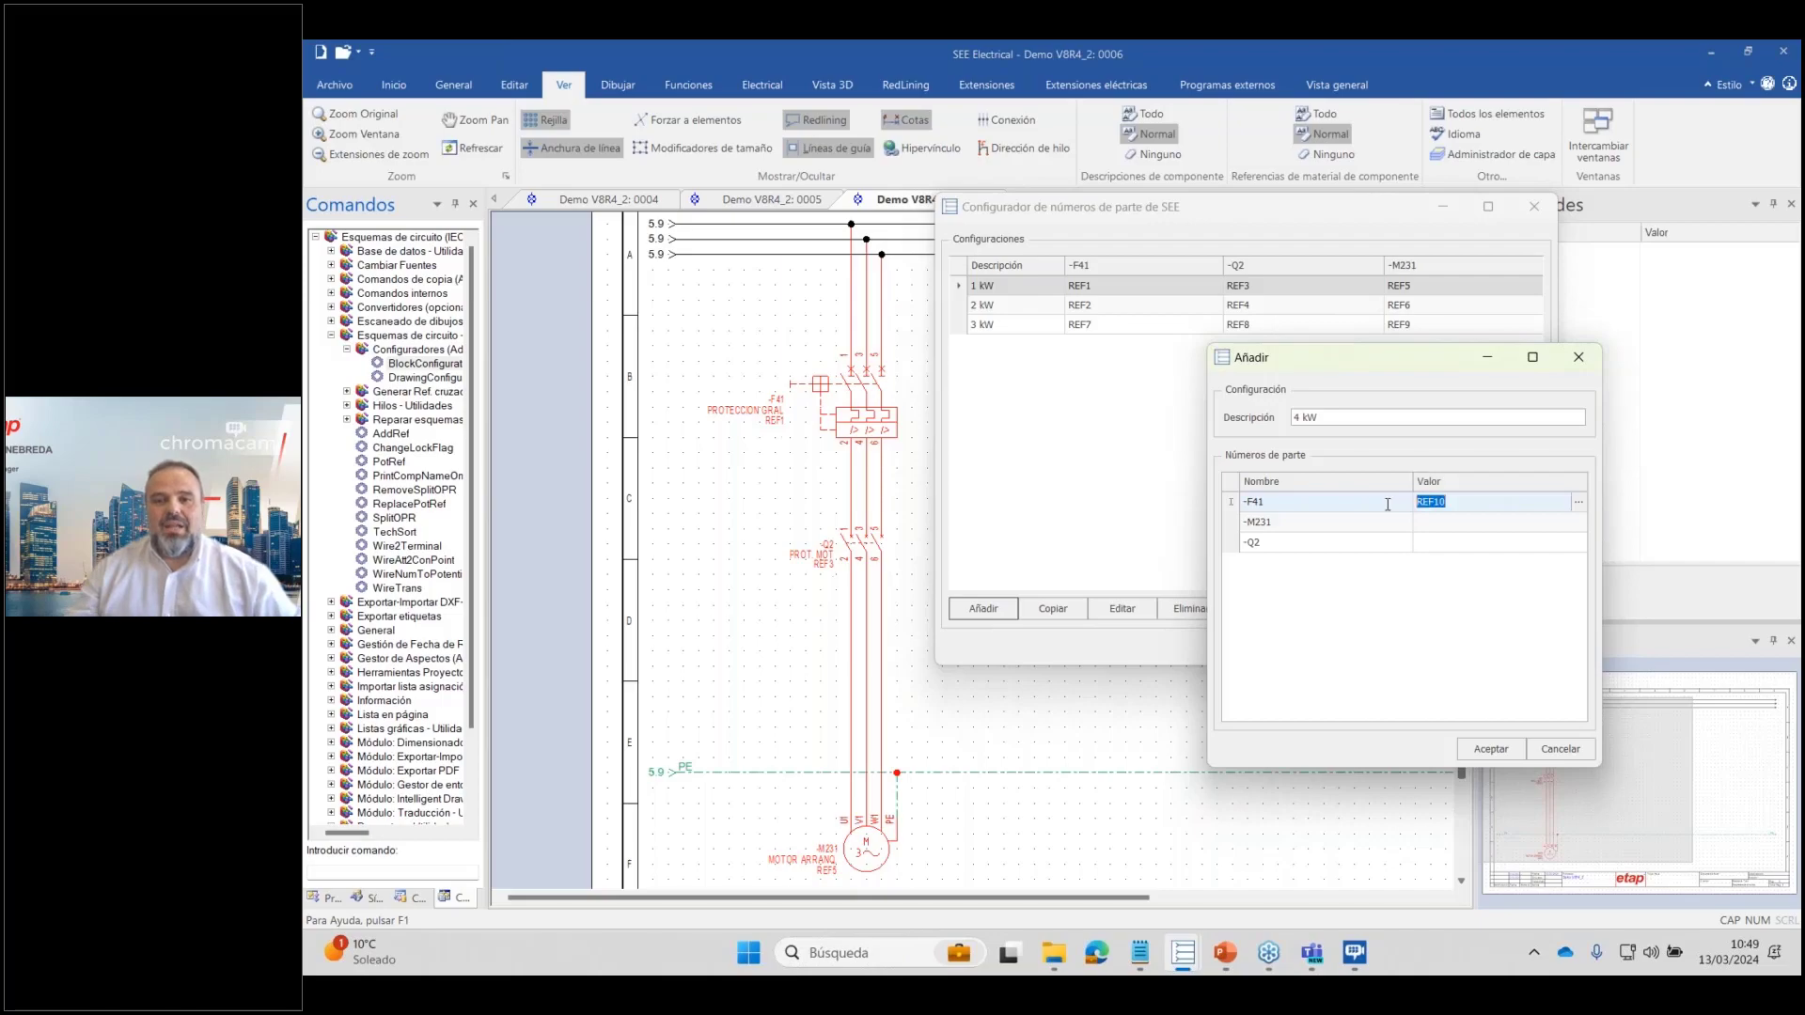
pyautogui.hotkey('ctrl', 'c')
pyautogui.click(1457, 525)
pyautogui.hotkey('ctrl', 'v')
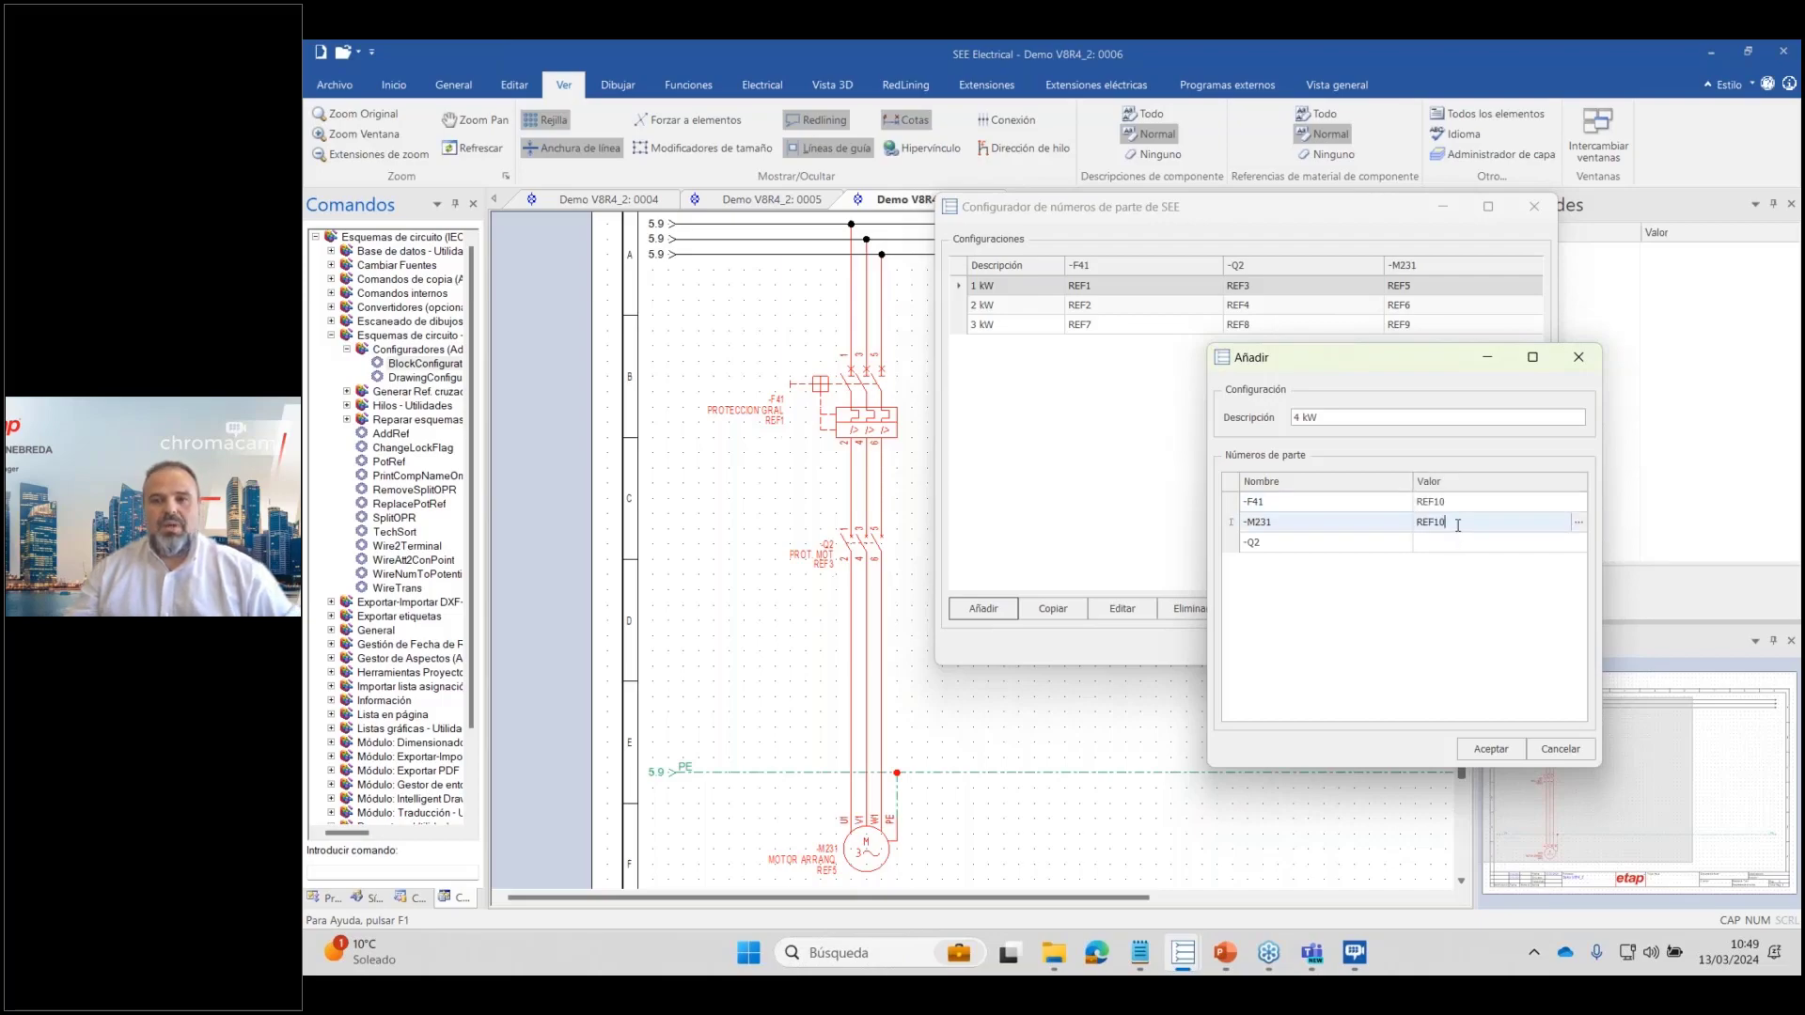
pyautogui.press('BackSpace')
pyautogui.write('1')
pyautogui.click(1469, 543)
pyautogui.hotkey('ctrl', 'v')
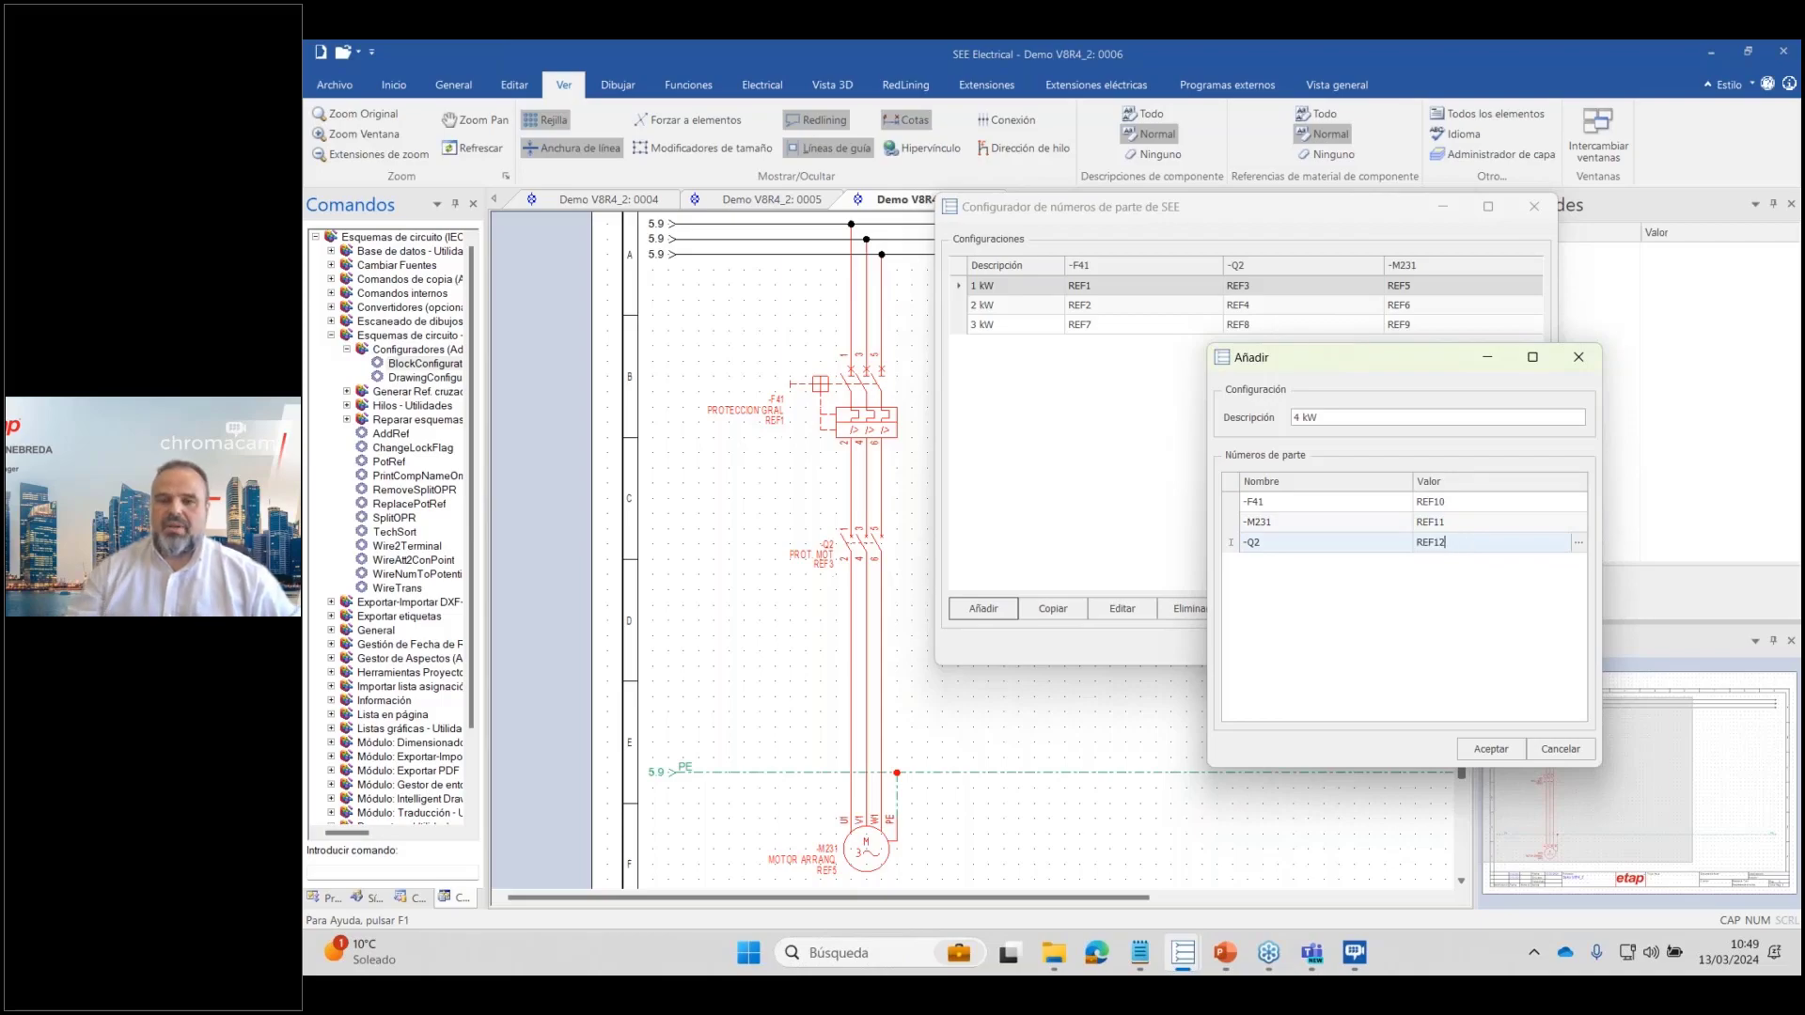
pyautogui.click(1483, 529)
pyautogui.moveTo(1318, 417); pyautogui.dragTo(1263, 414)
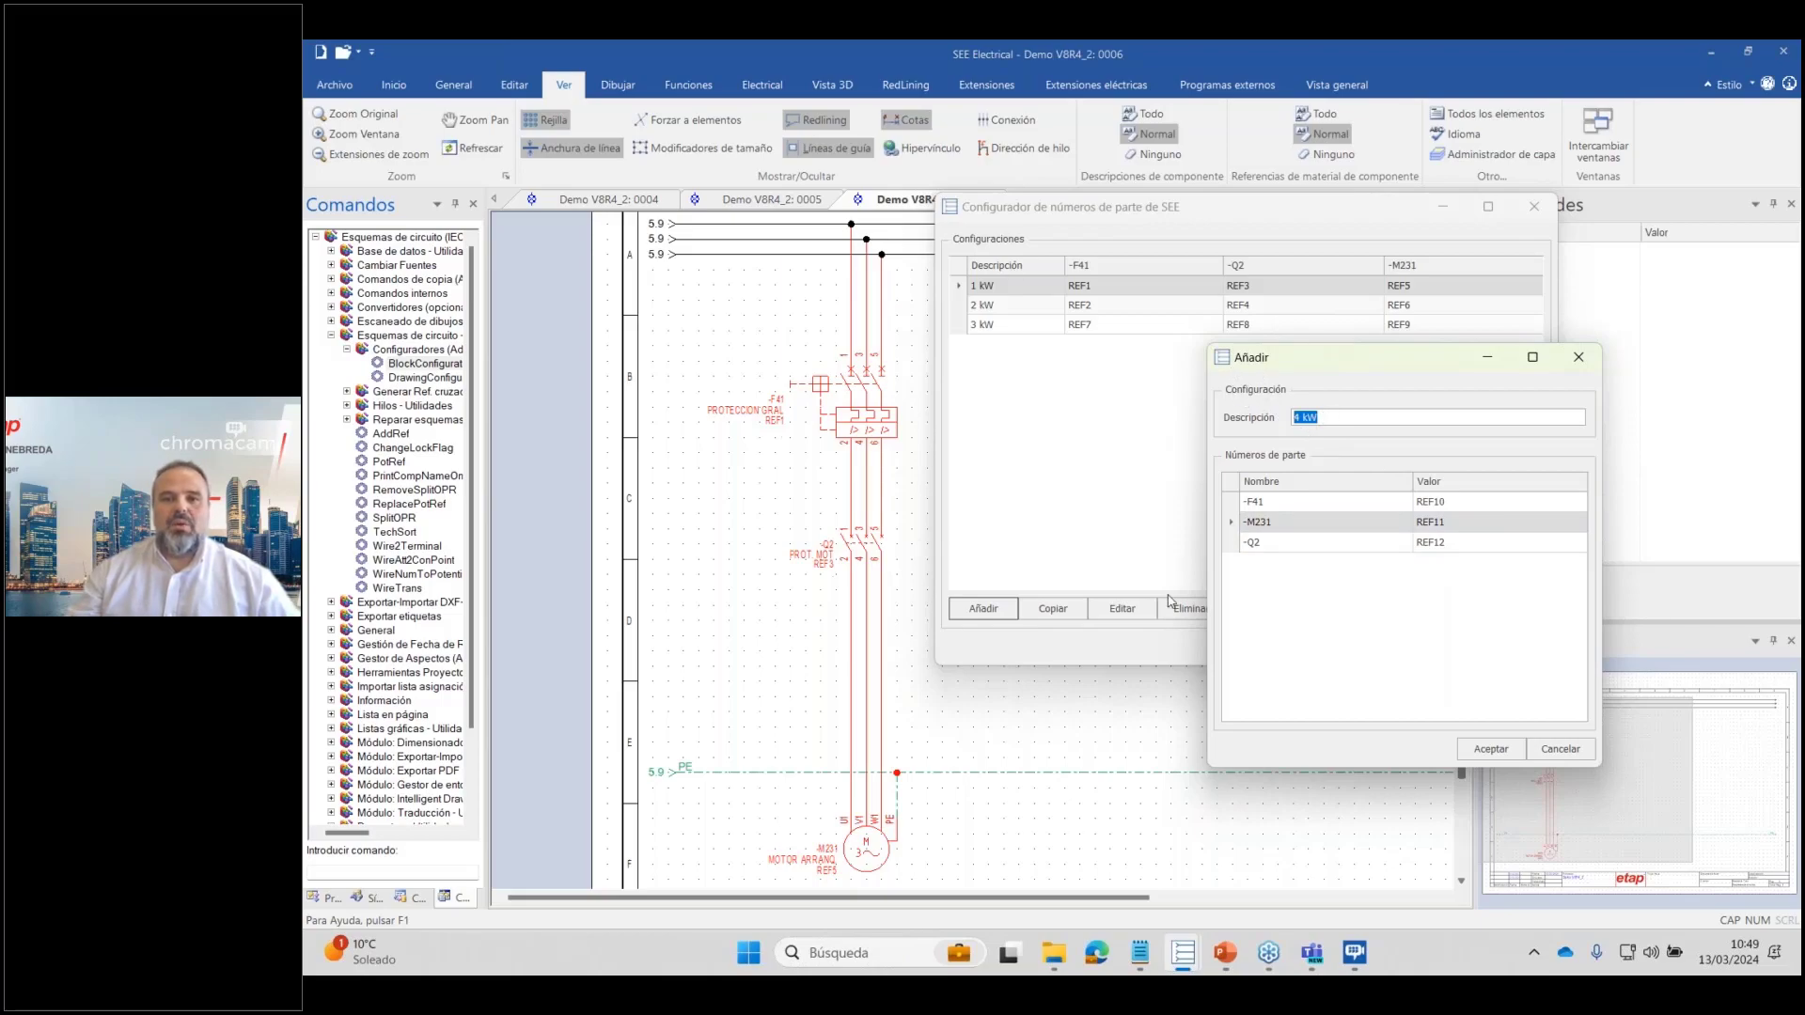
pyautogui.click(1506, 749)
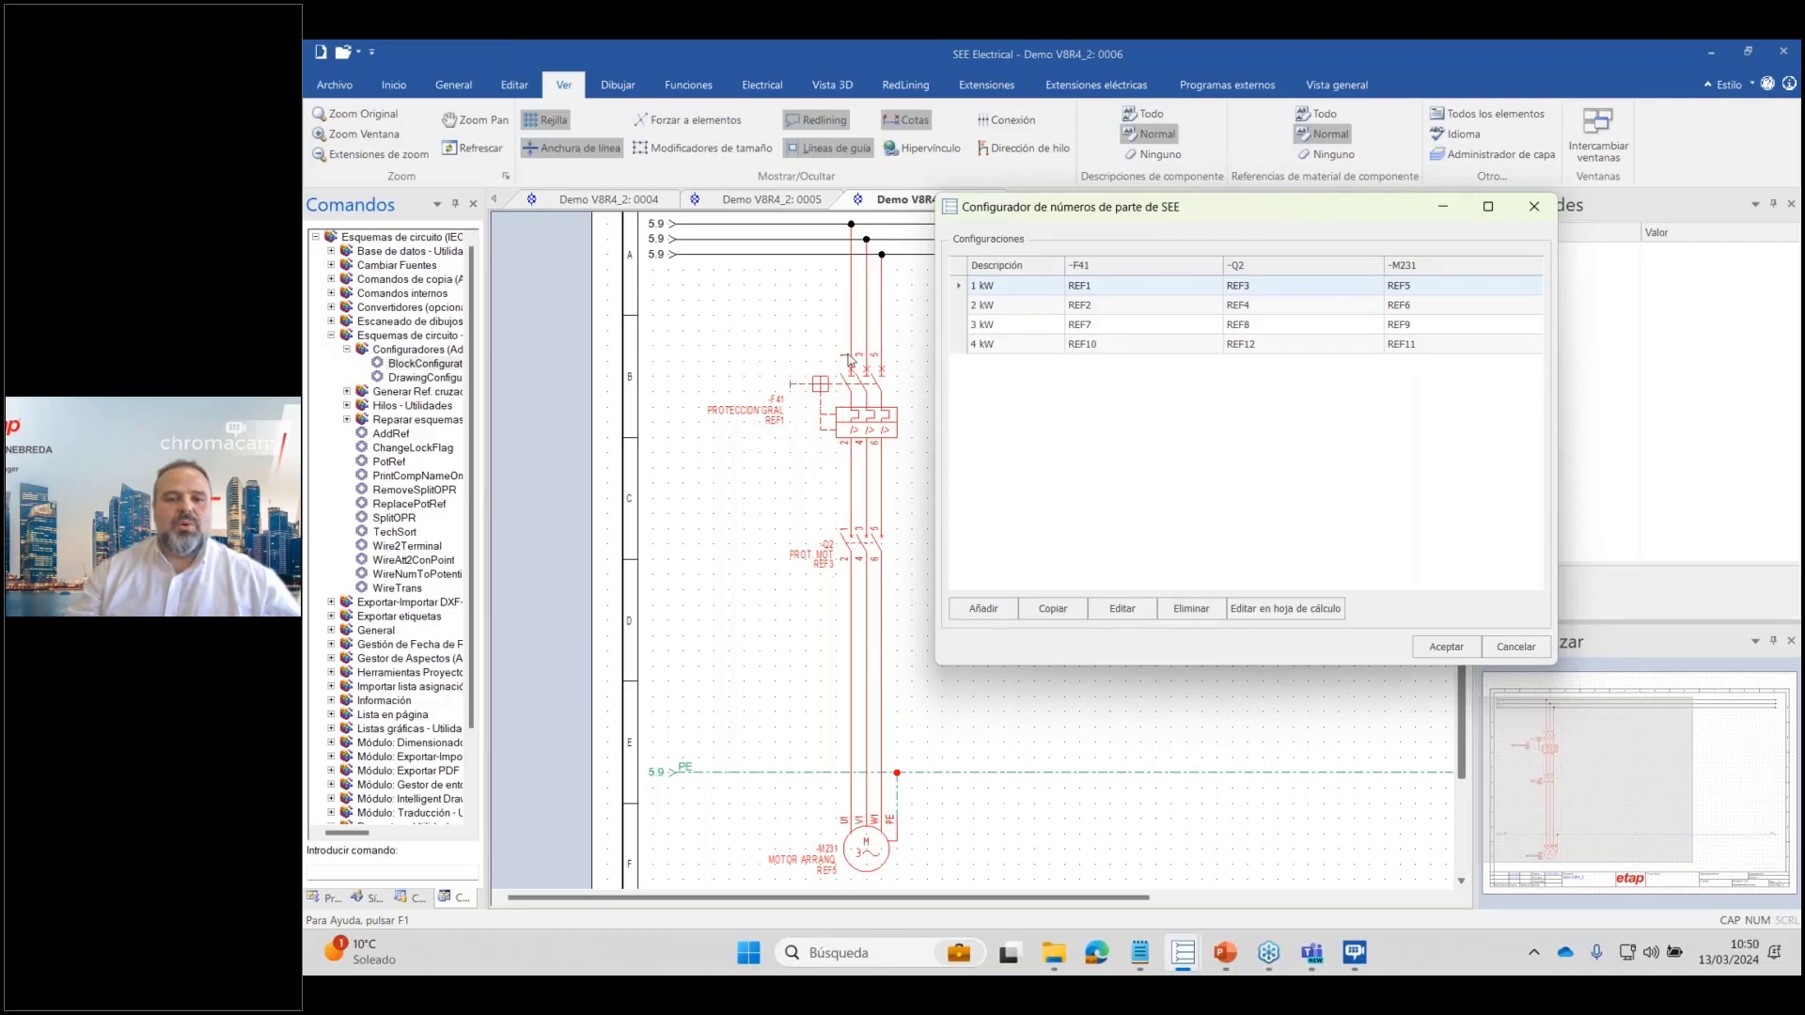
# Apply the 4 kW configuration to the starter block, review the references of its three components, and deselect it.
pyautogui.click(1029, 345)
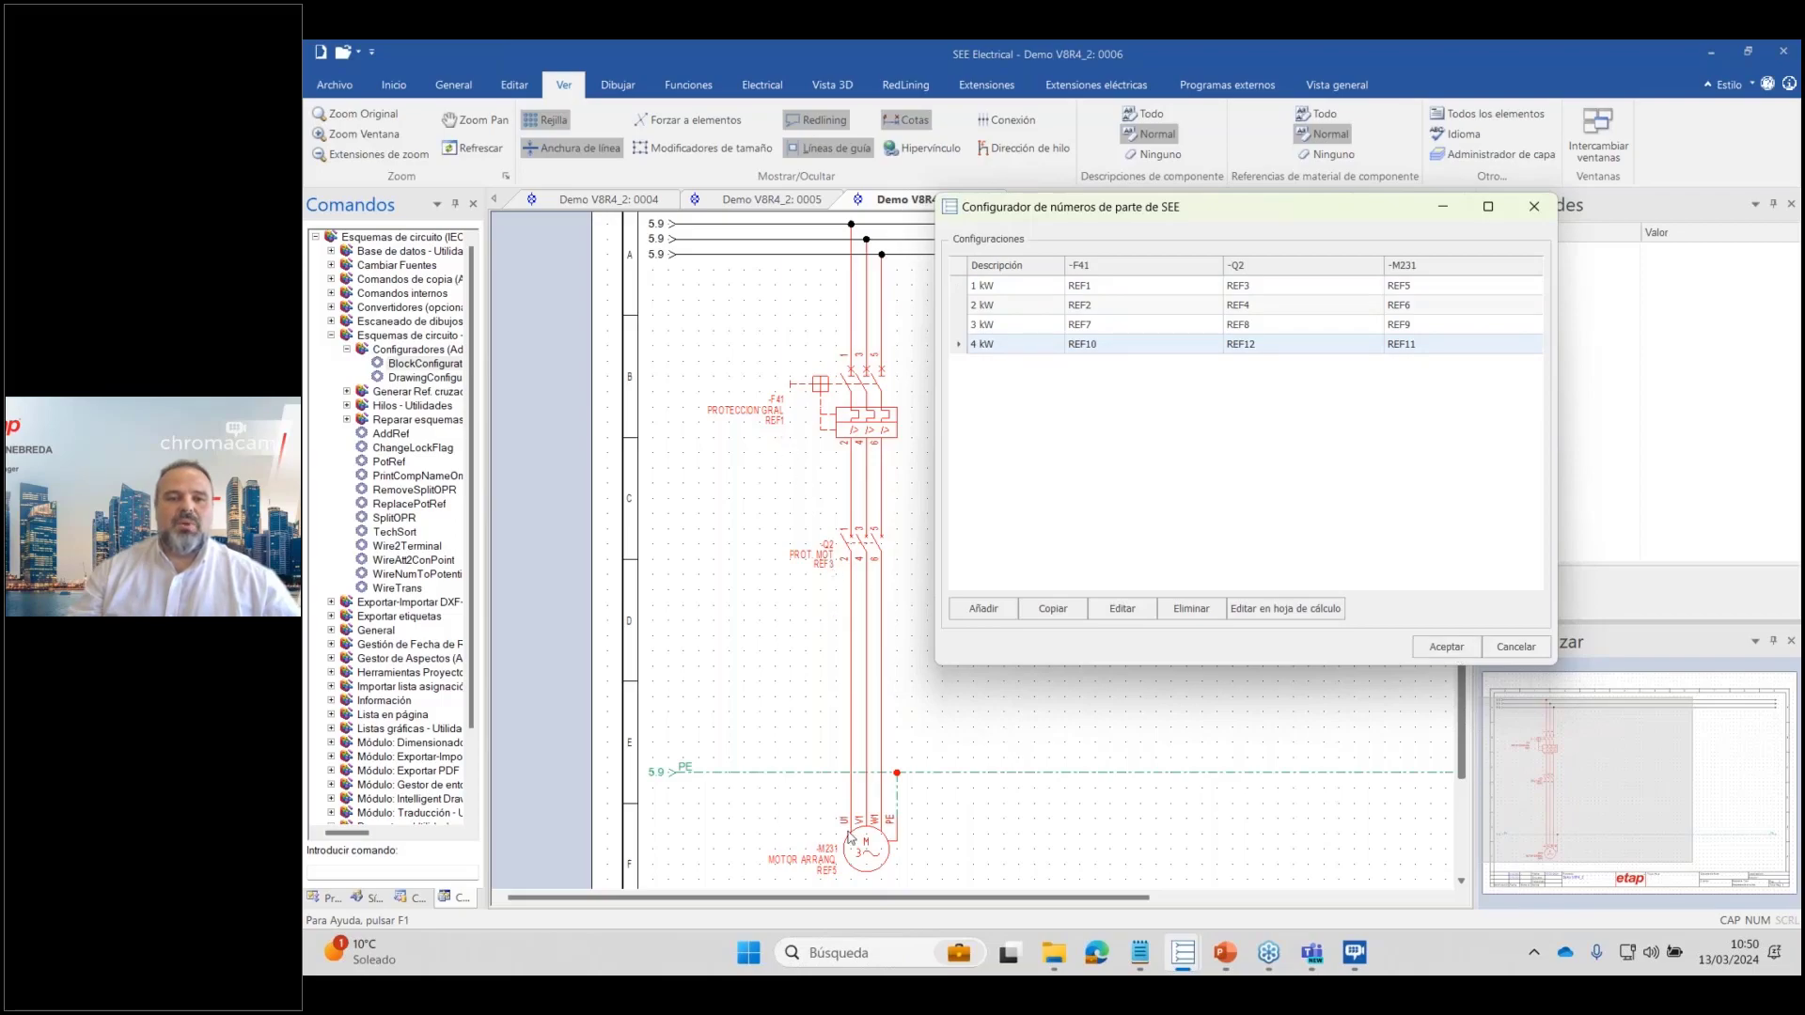
pyautogui.click(1450, 649)
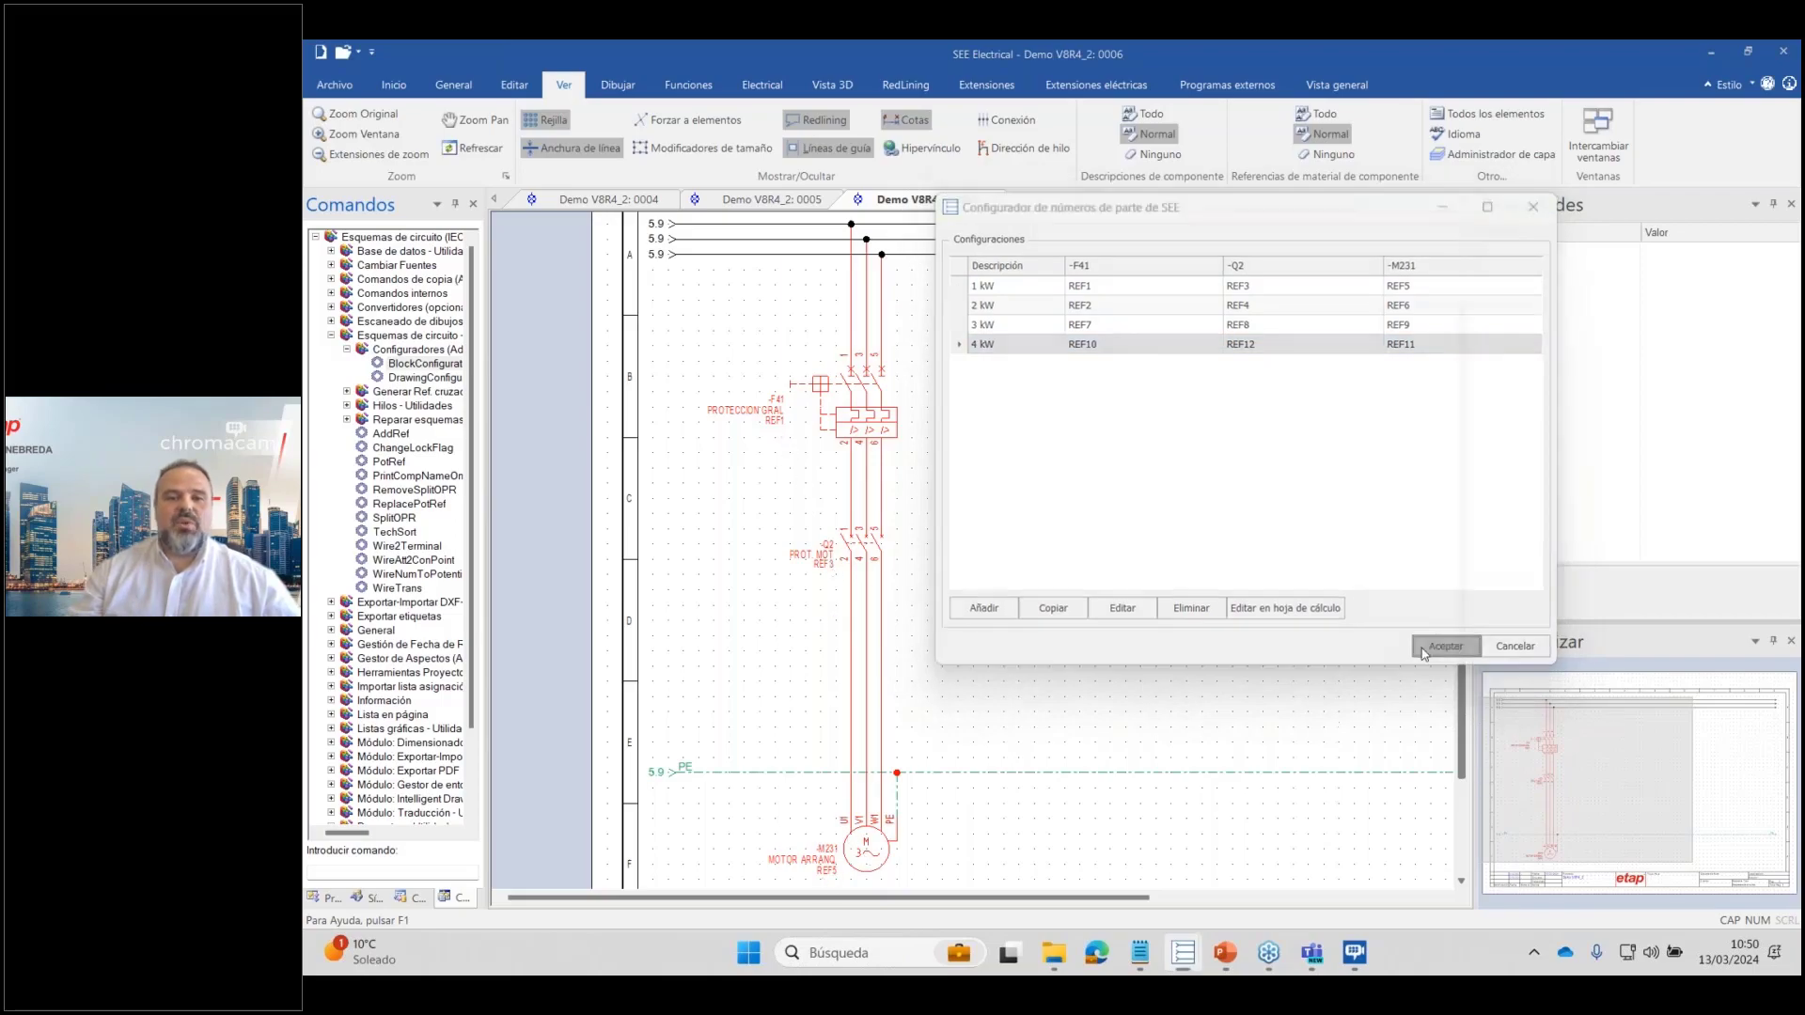
pyautogui.scroll(2, 974, 556)
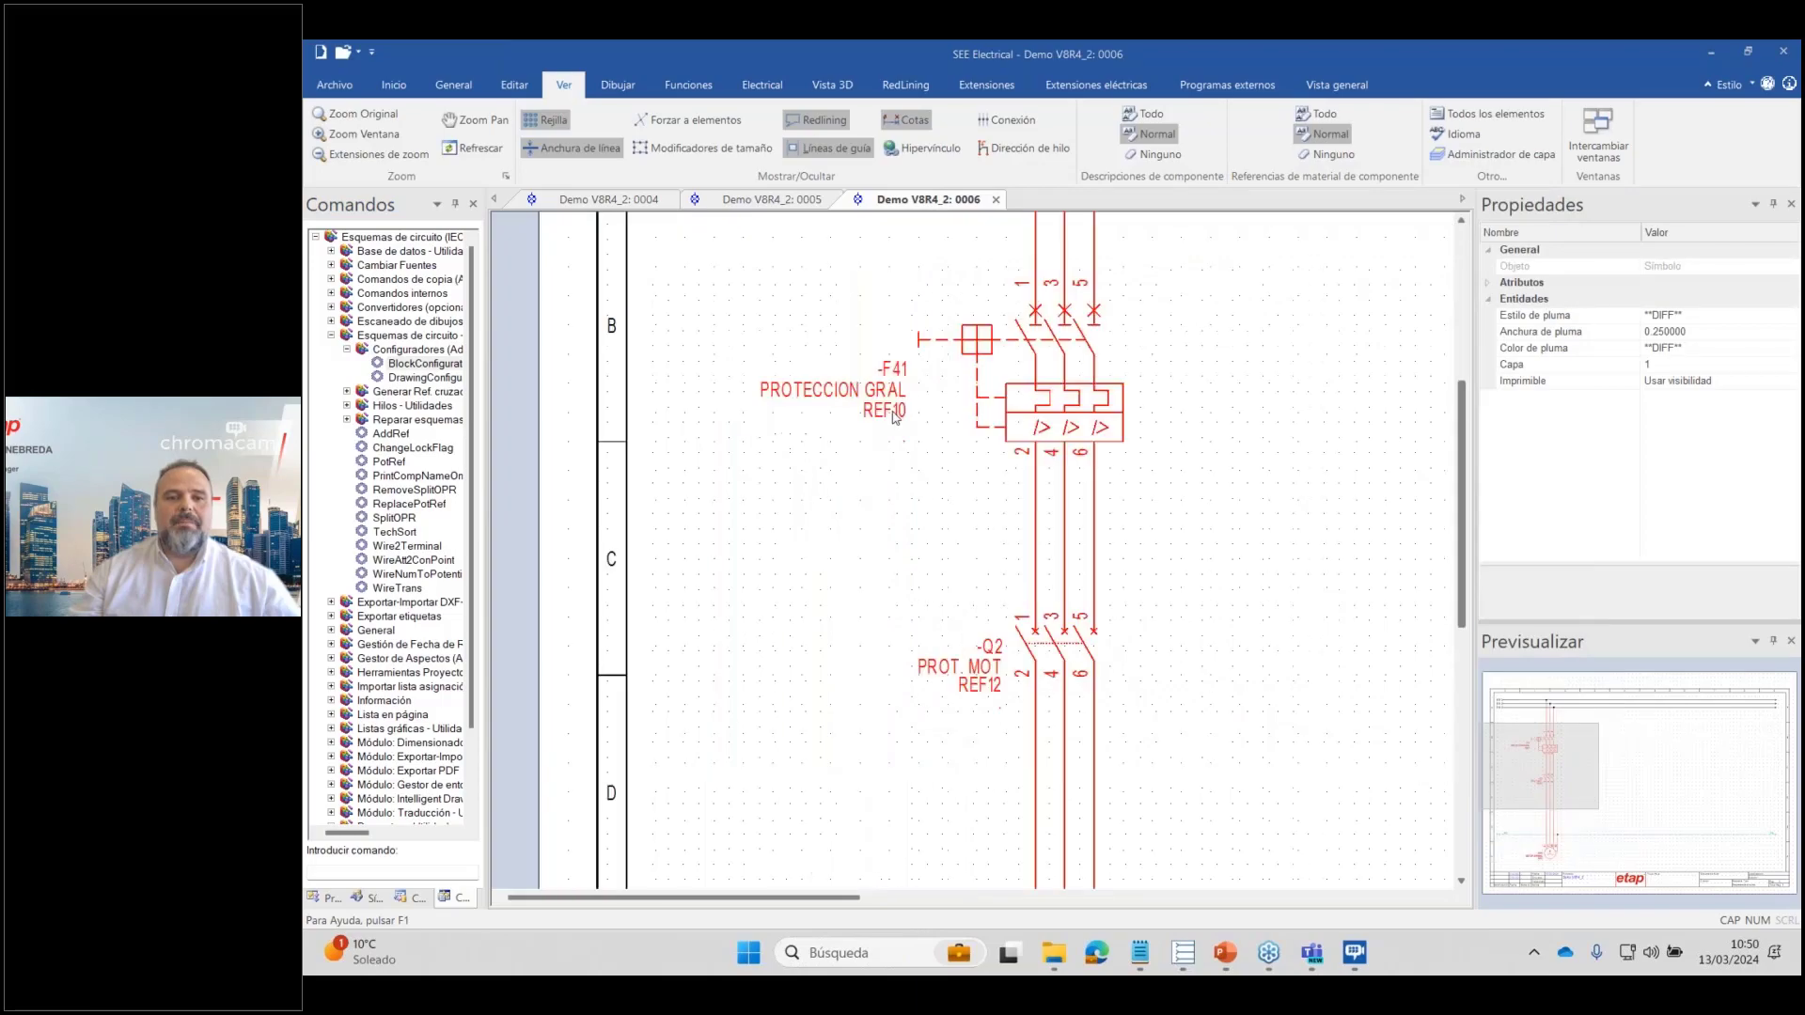
pyautogui.moveTo(1457, 496); pyautogui.dragTo(1443, 647)
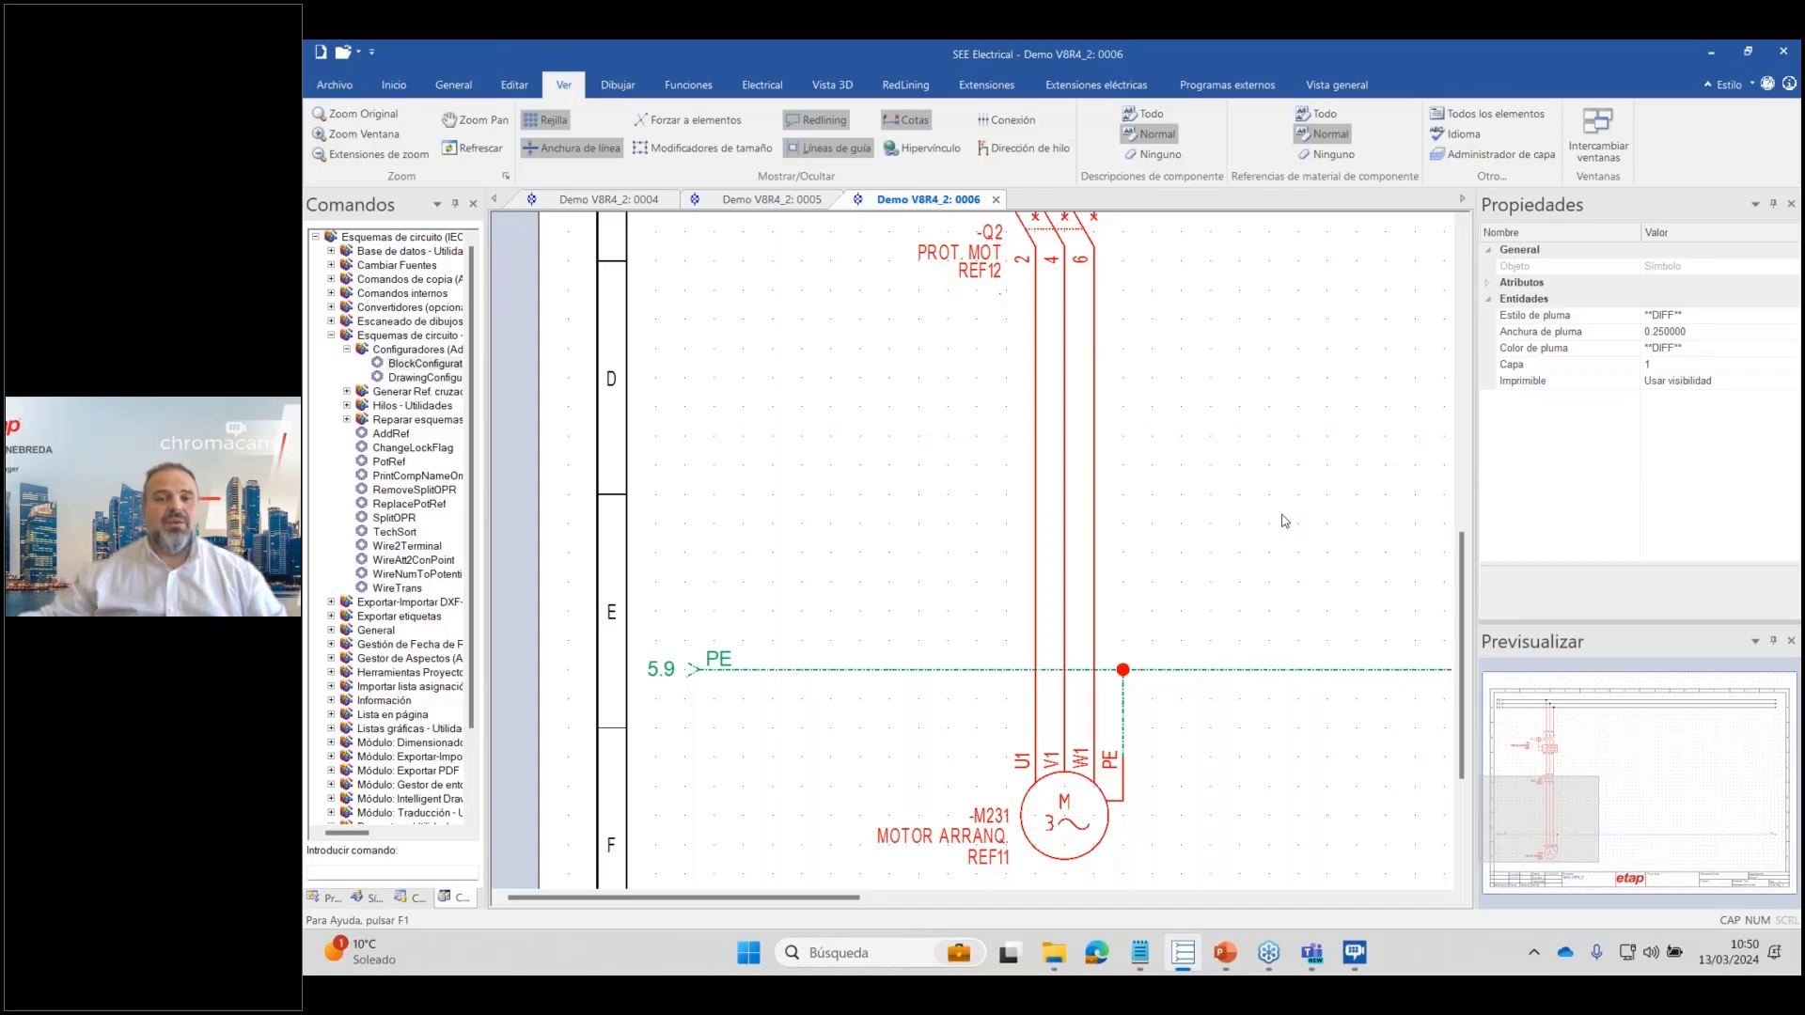
pyautogui.press('Escape')
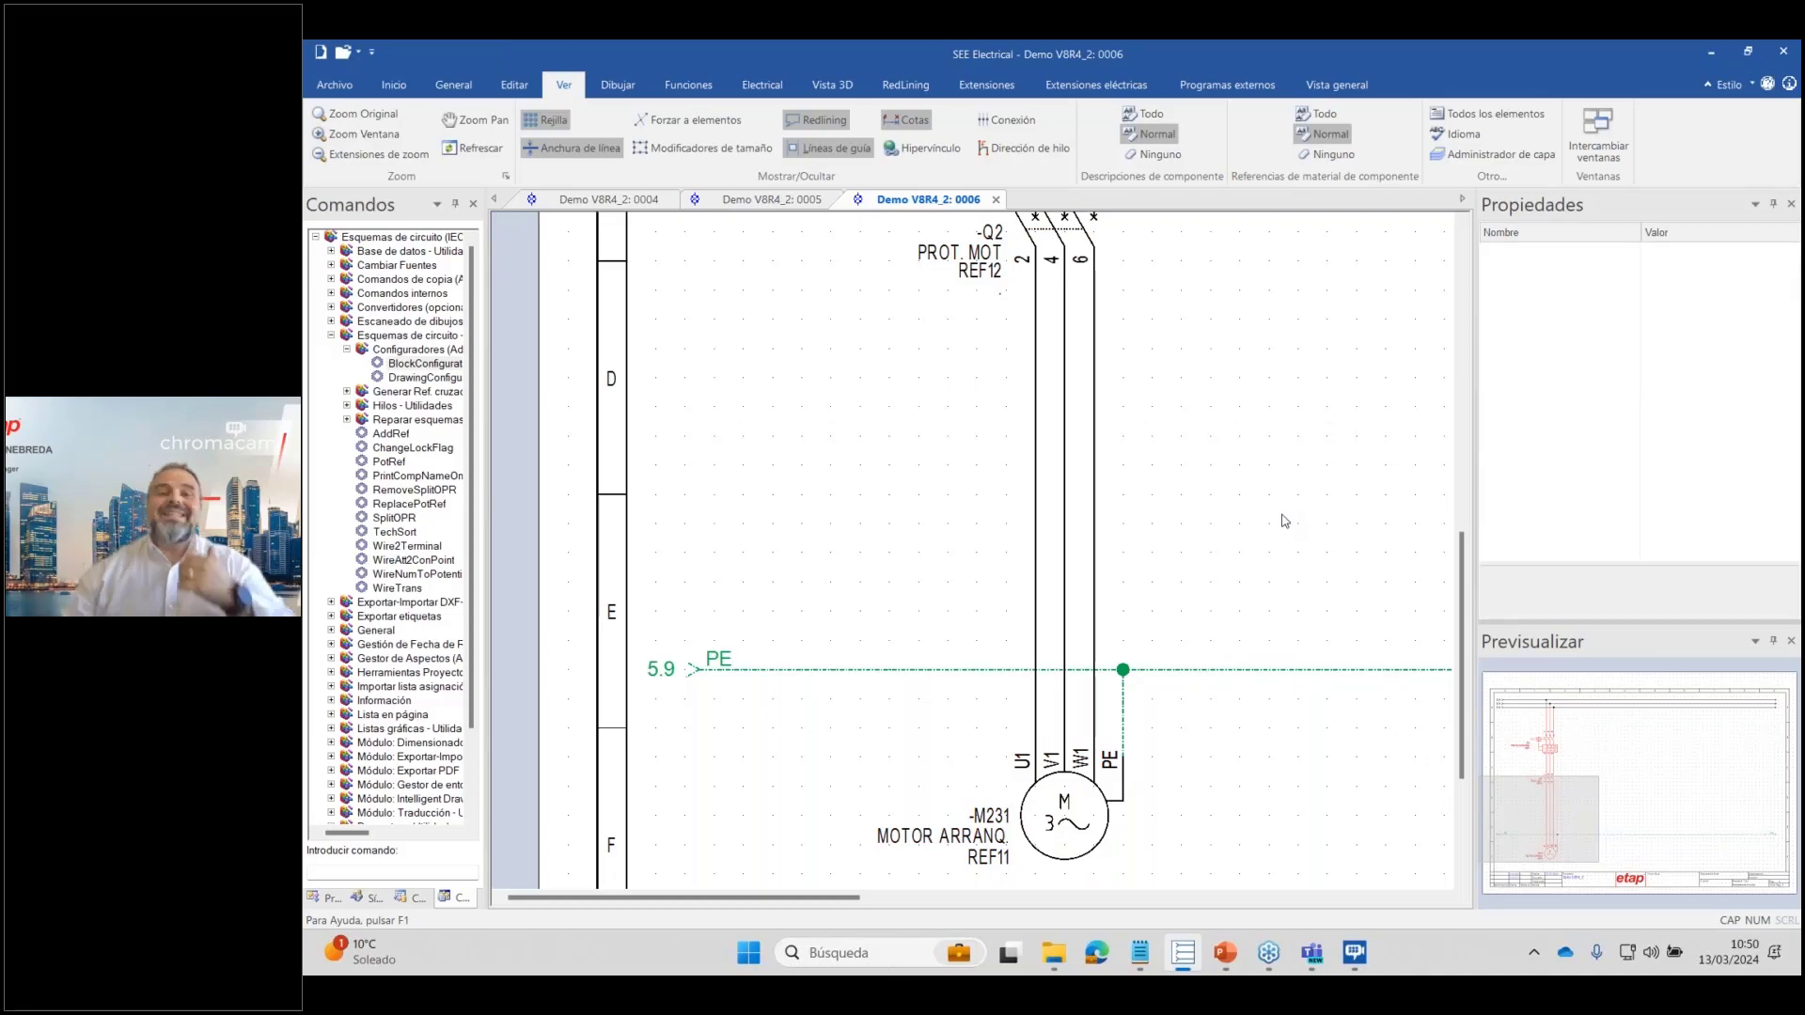
pyautogui.scroll(-2, 973, 558)
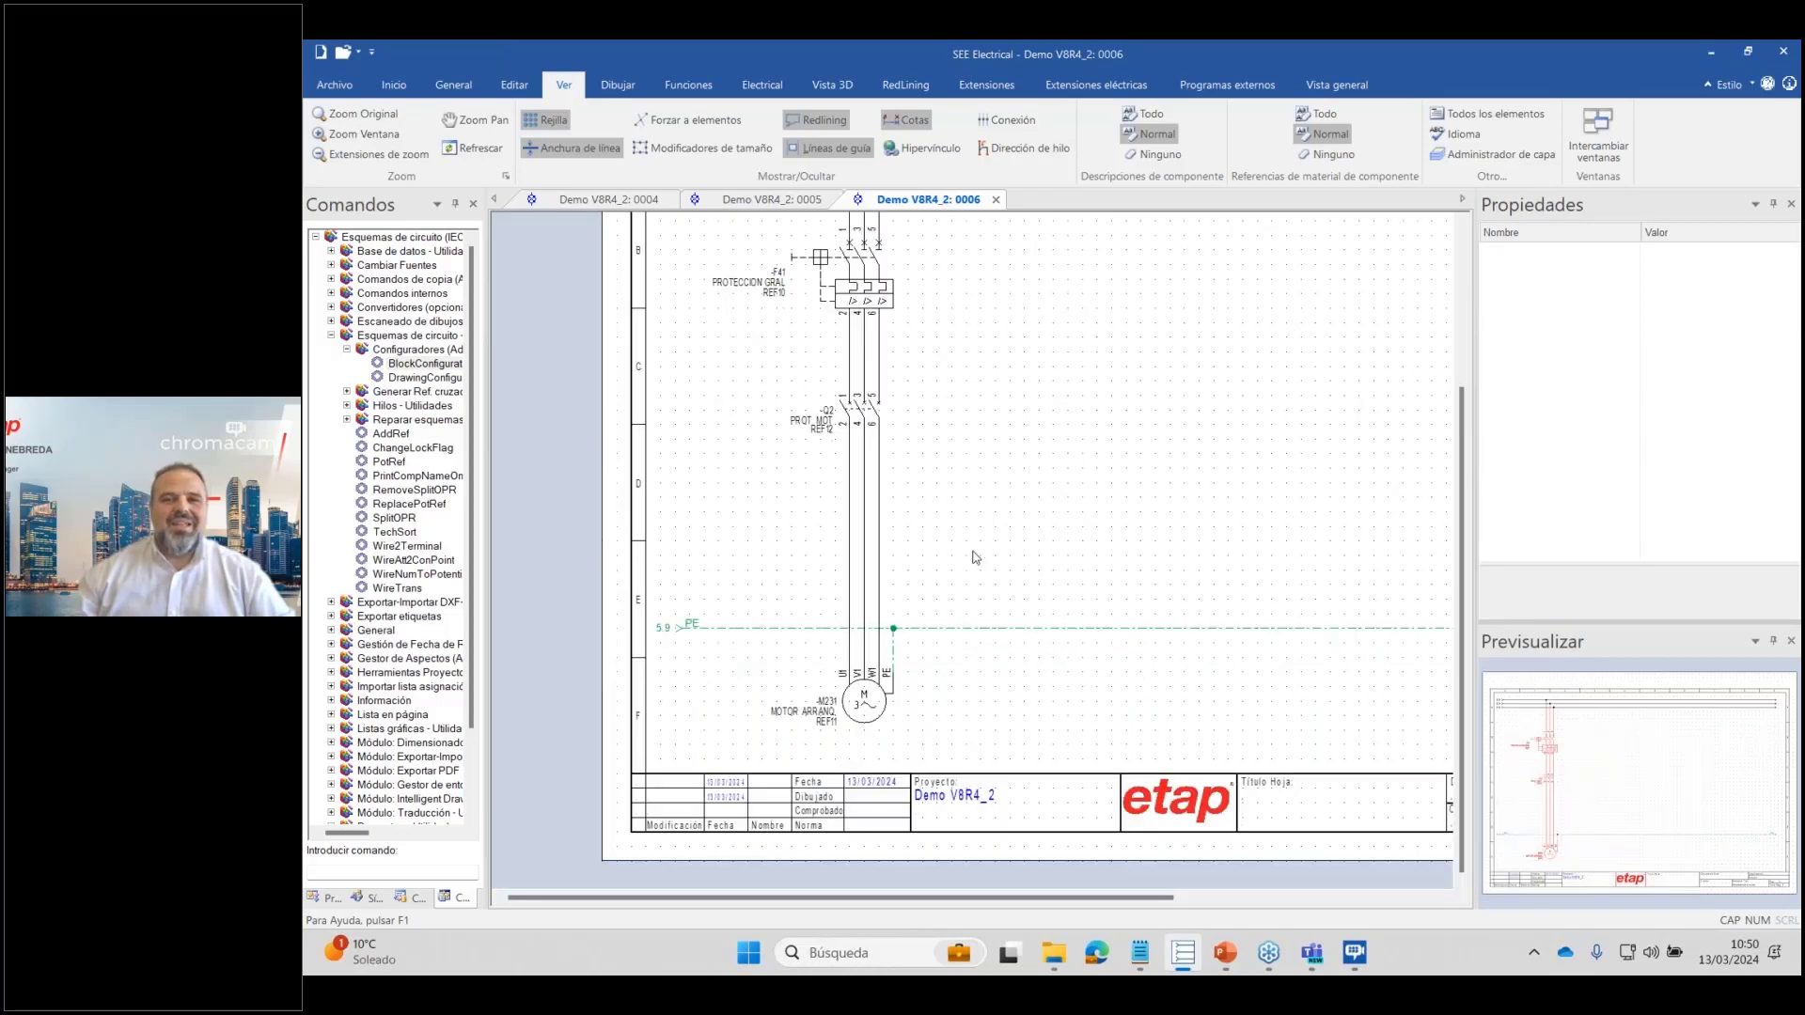
pyautogui.scroll(-1, 974, 558)
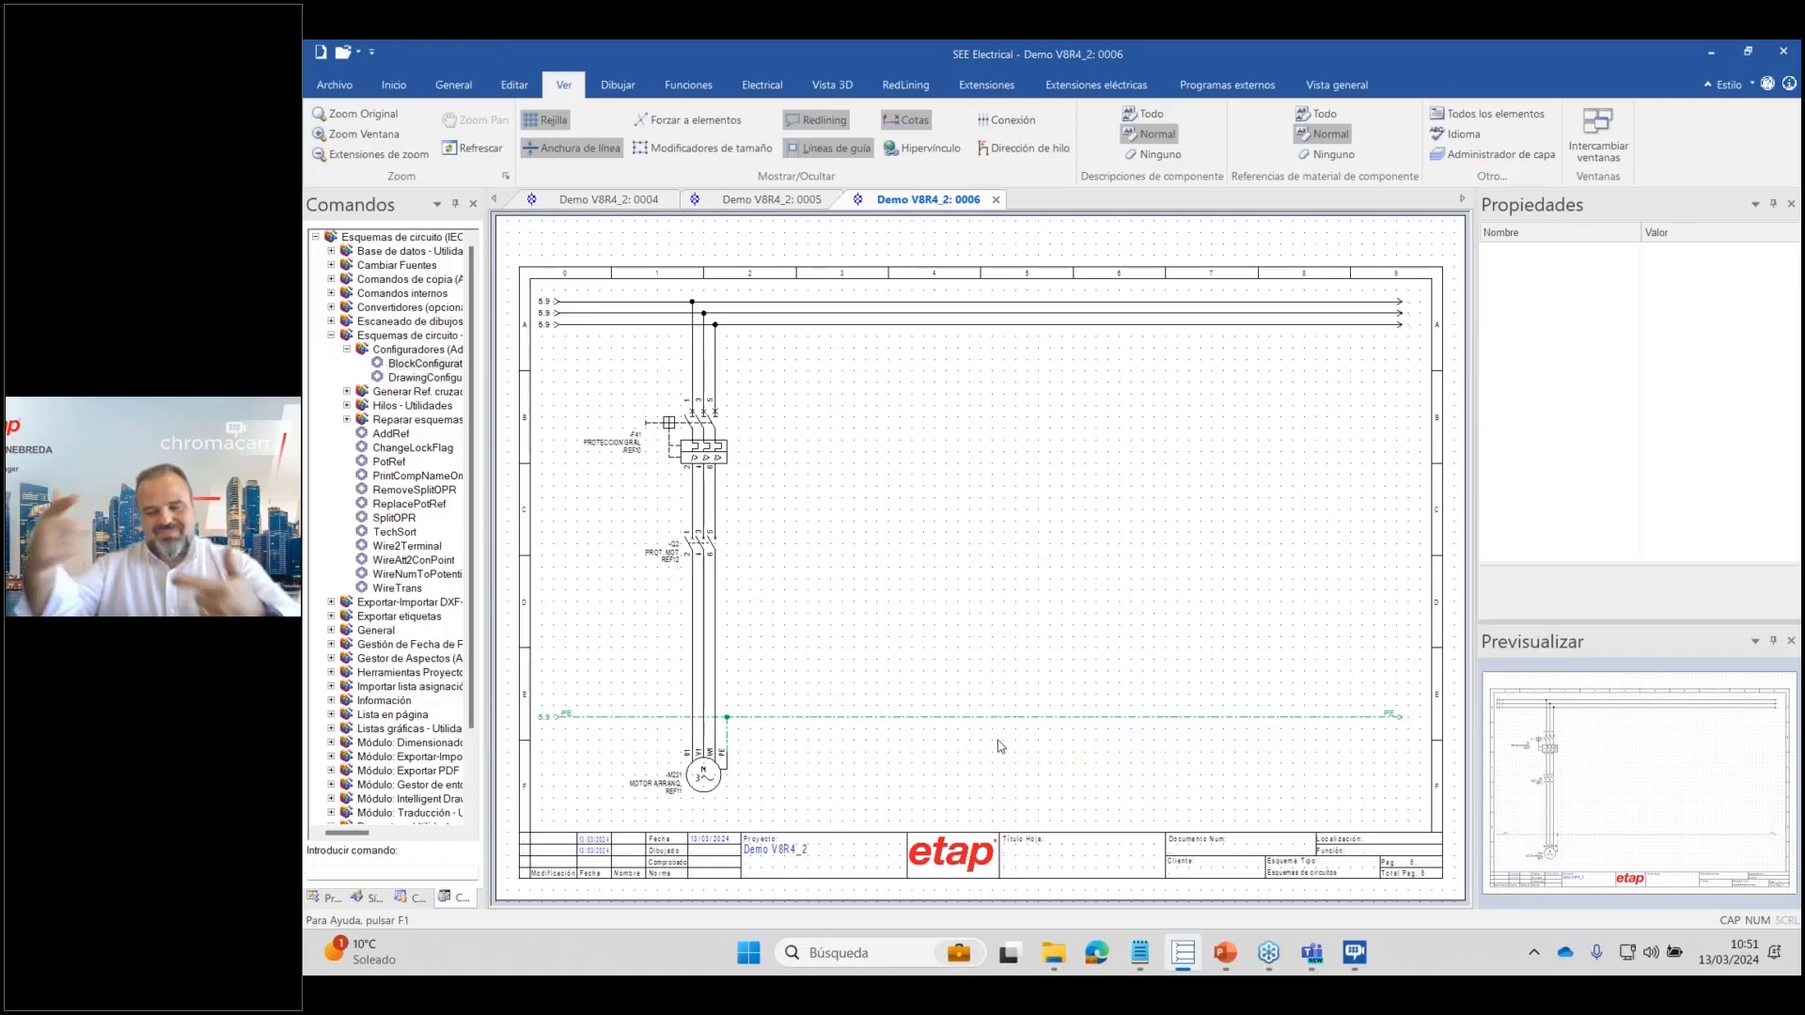
pyautogui.hotkey('alt', 'Tab')
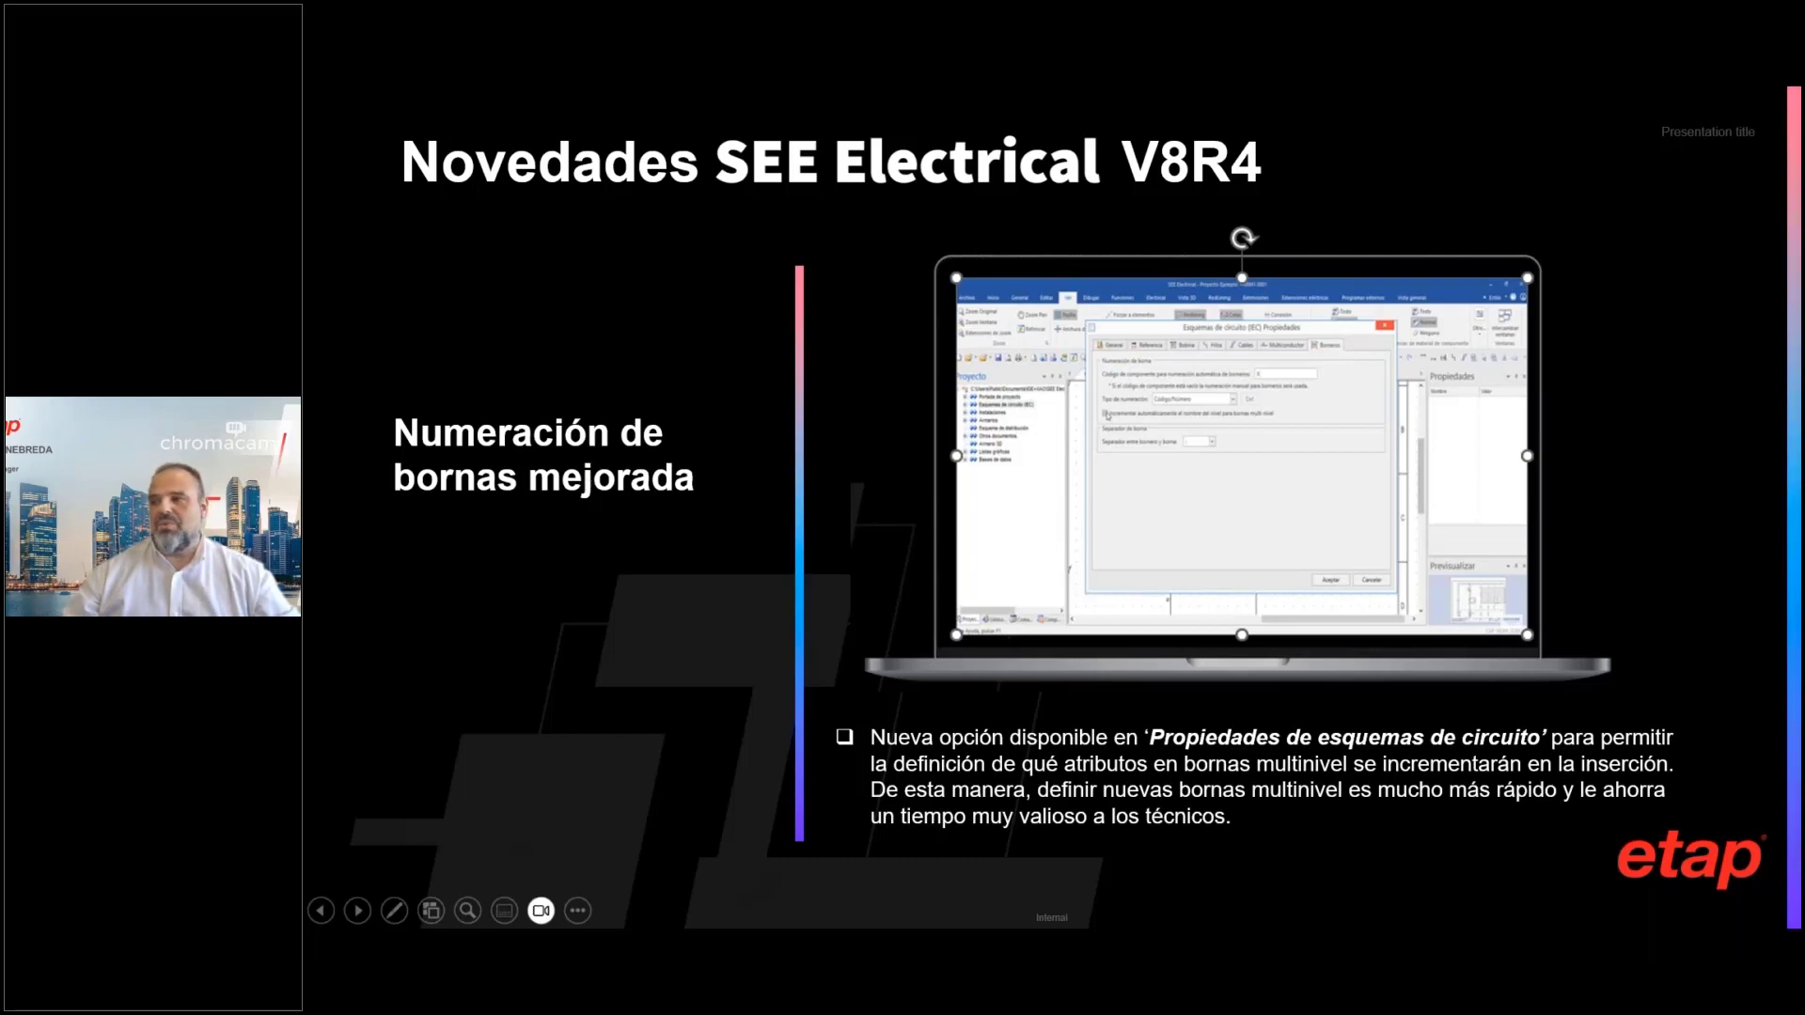
pyautogui.hotkey('alt', 'Tab')
pyautogui.scroll(2, 982, 564)
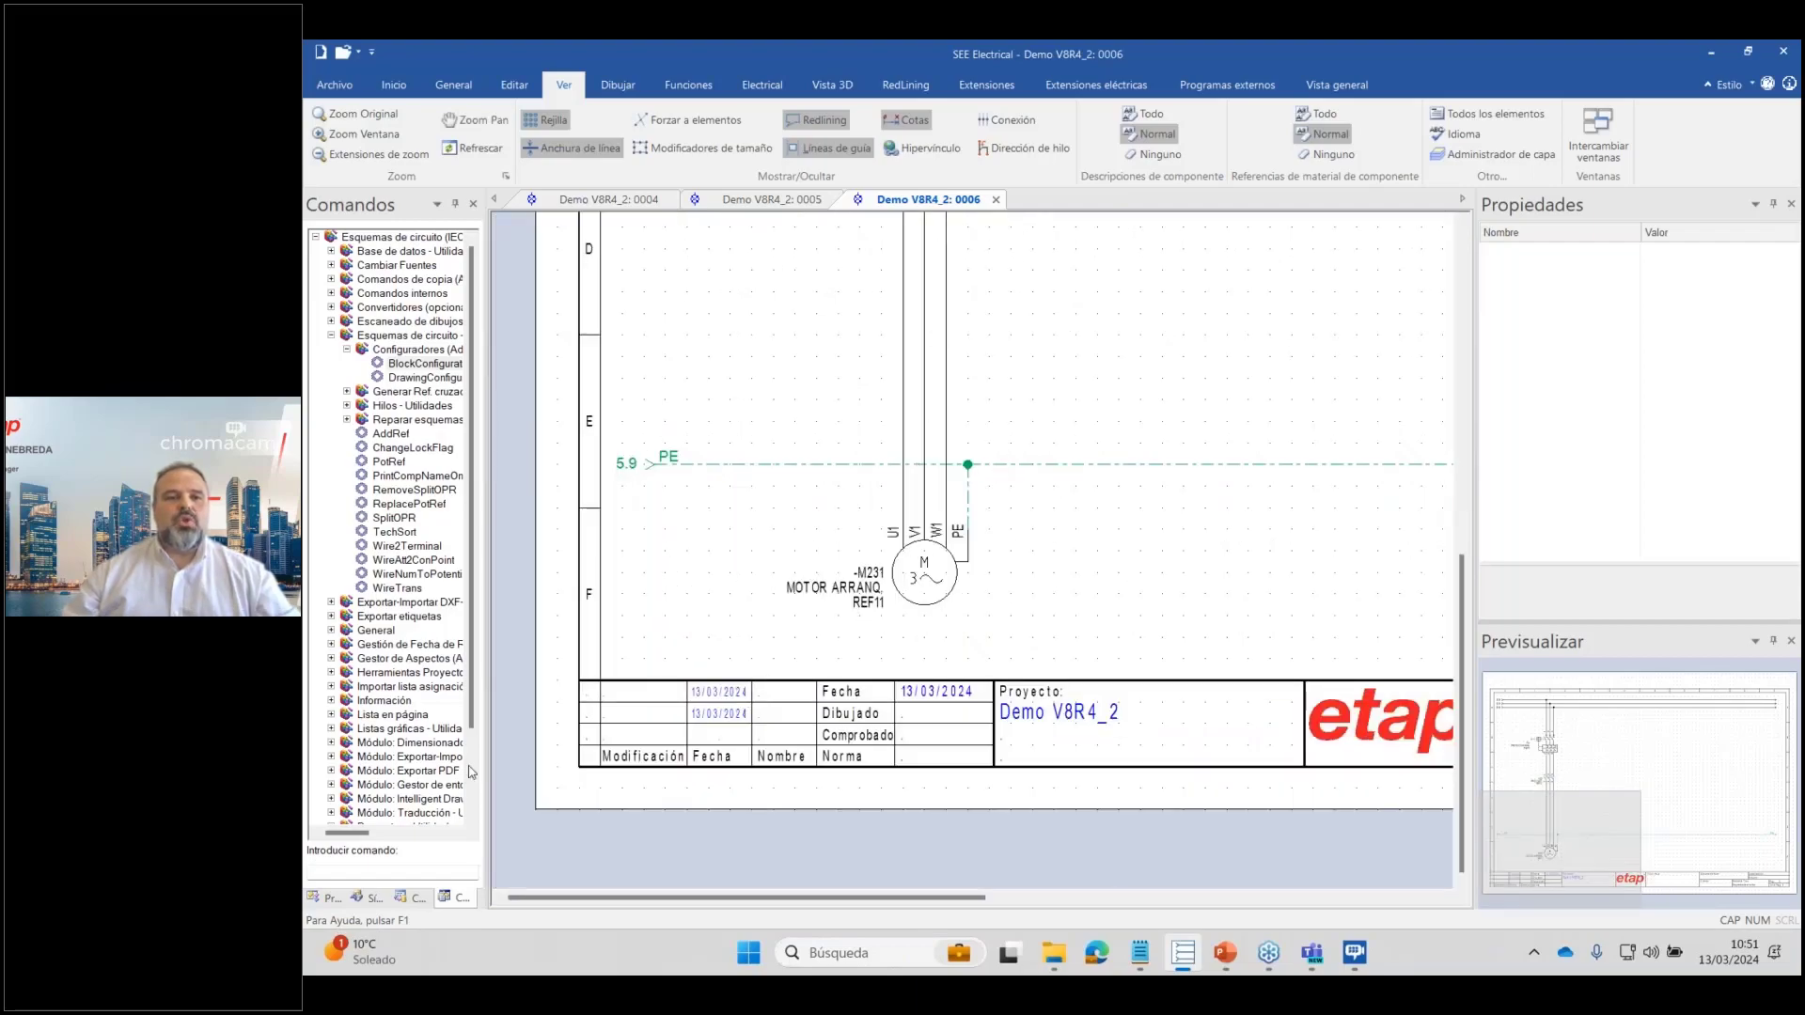
# Review the terminal strip numbering options in the properties of Esquemas de circuito (IEC) and cancel without changes.
pyautogui.click(330, 898)
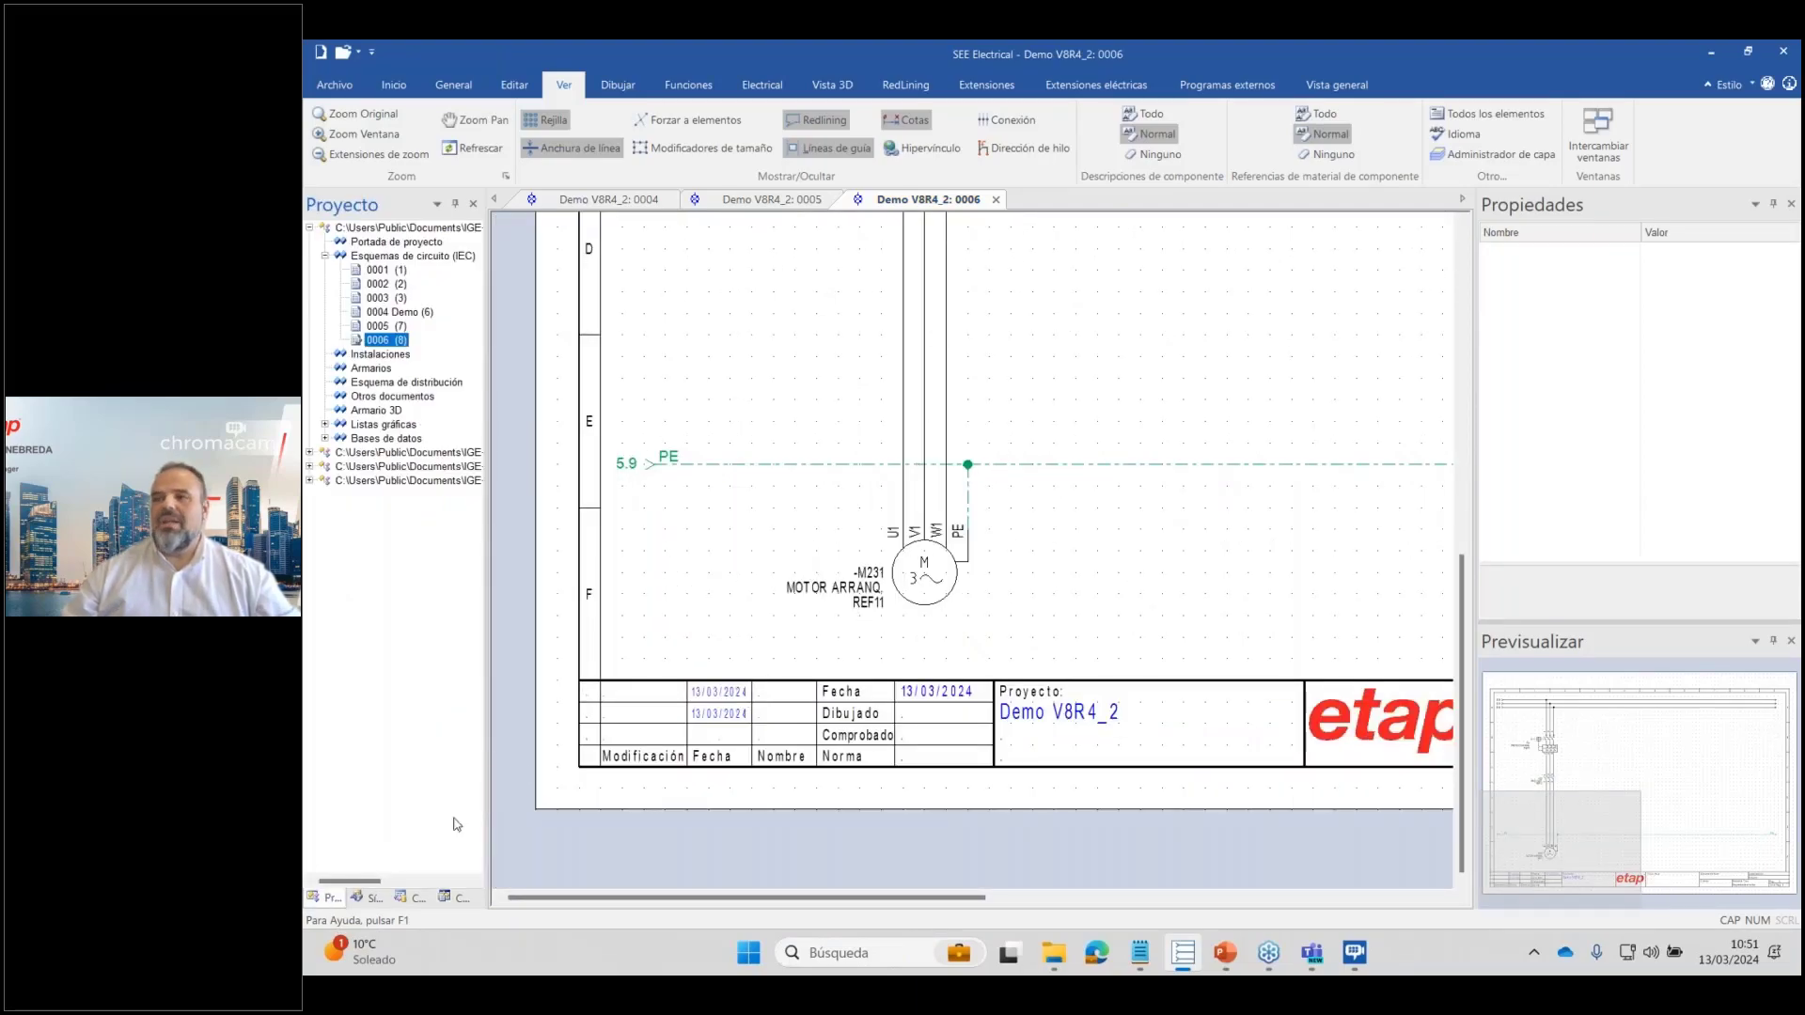
pyautogui.click(454, 259)
pyautogui.rightClick(455, 265)
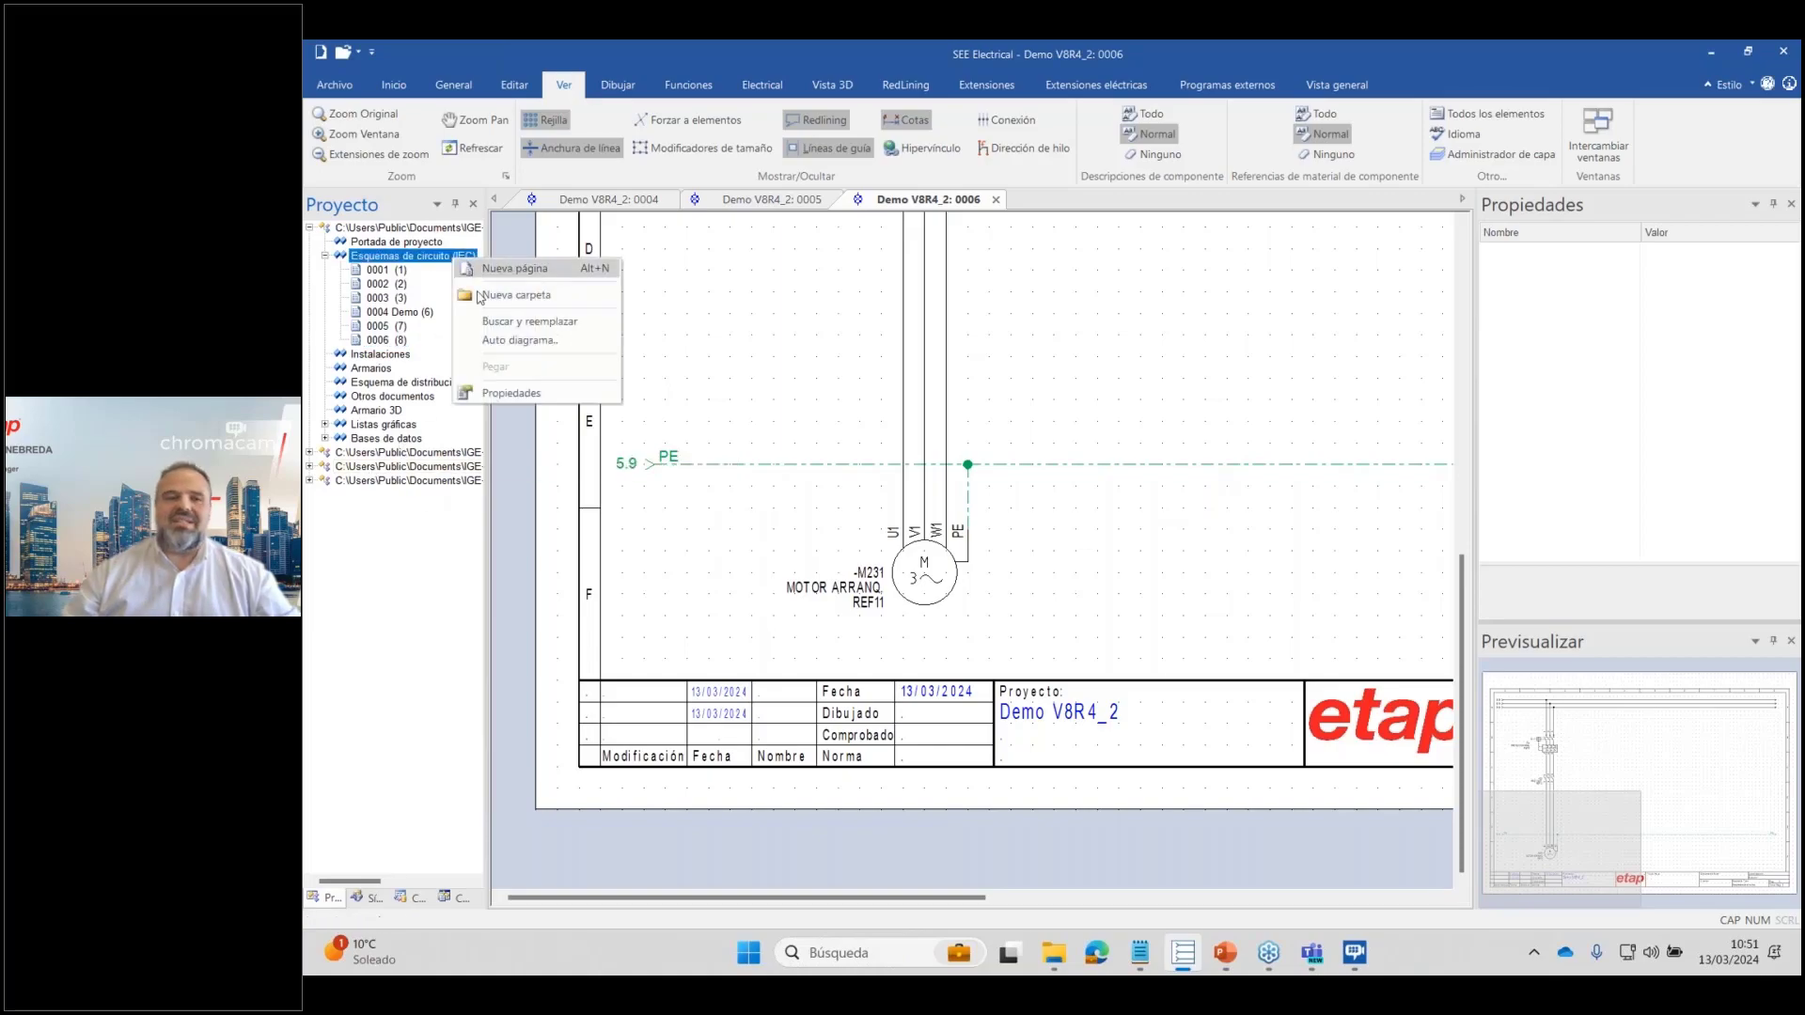
pyautogui.click(511, 392)
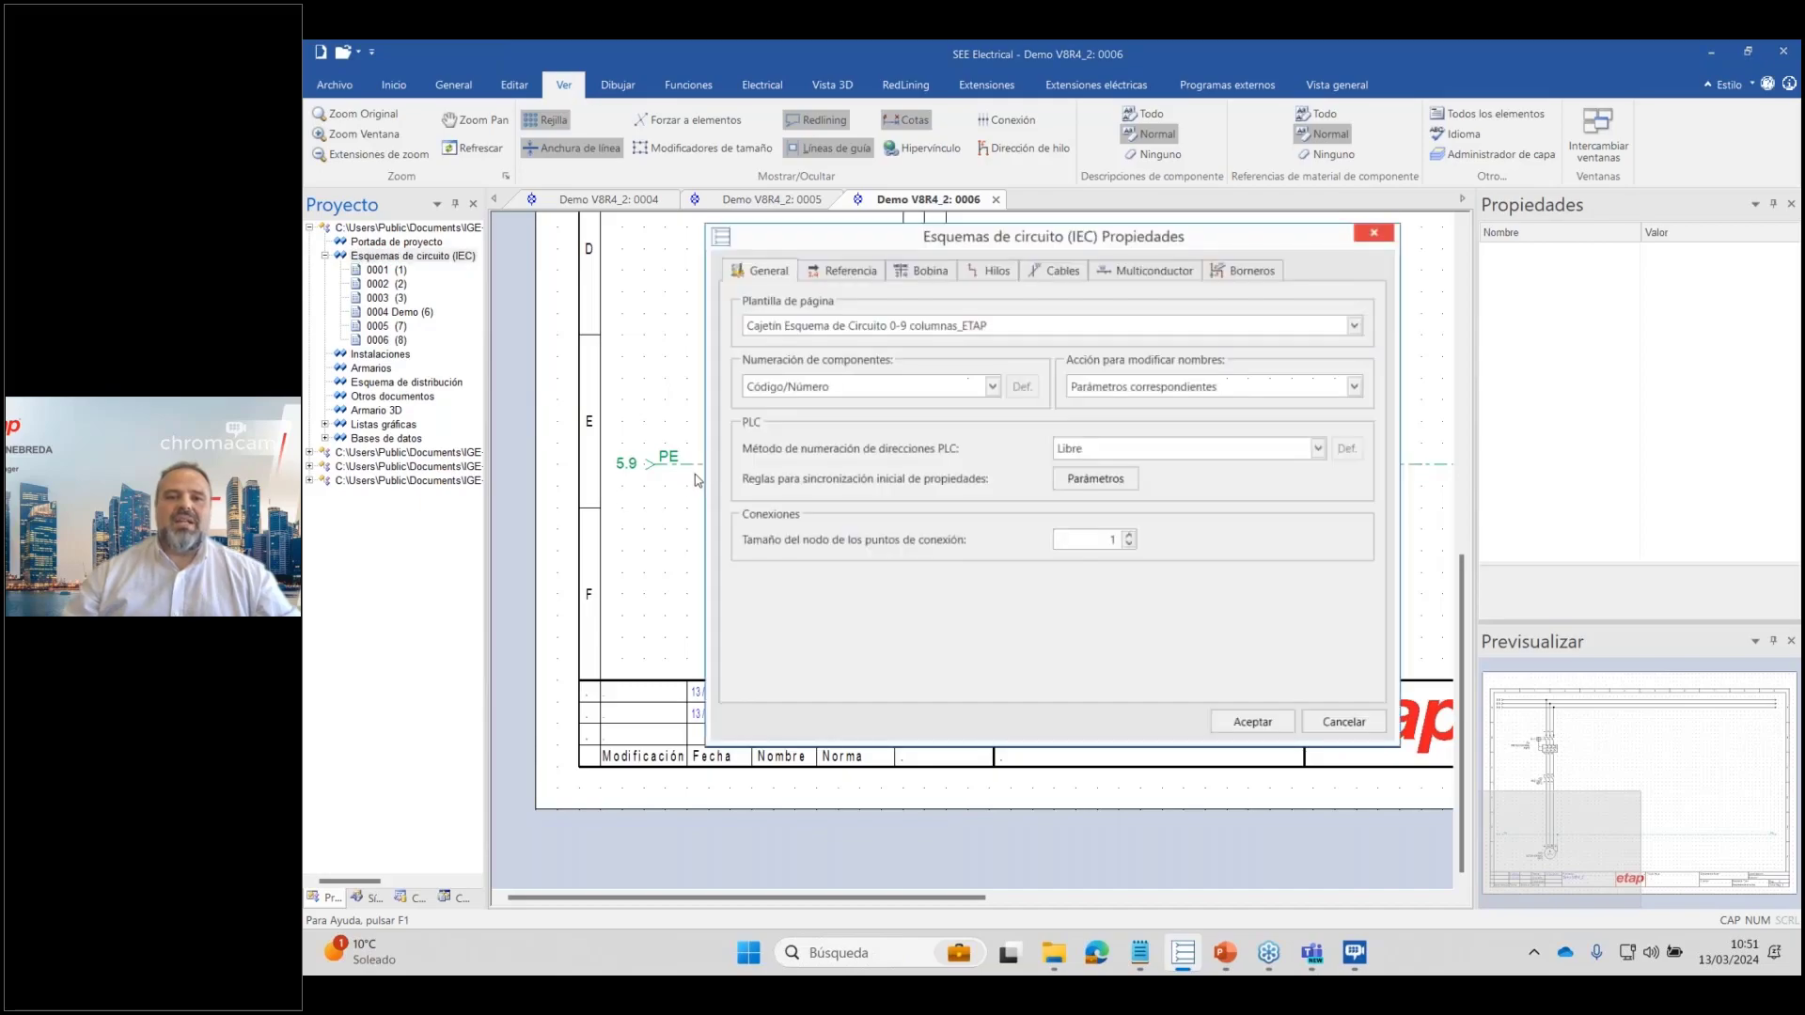
pyautogui.click(1242, 272)
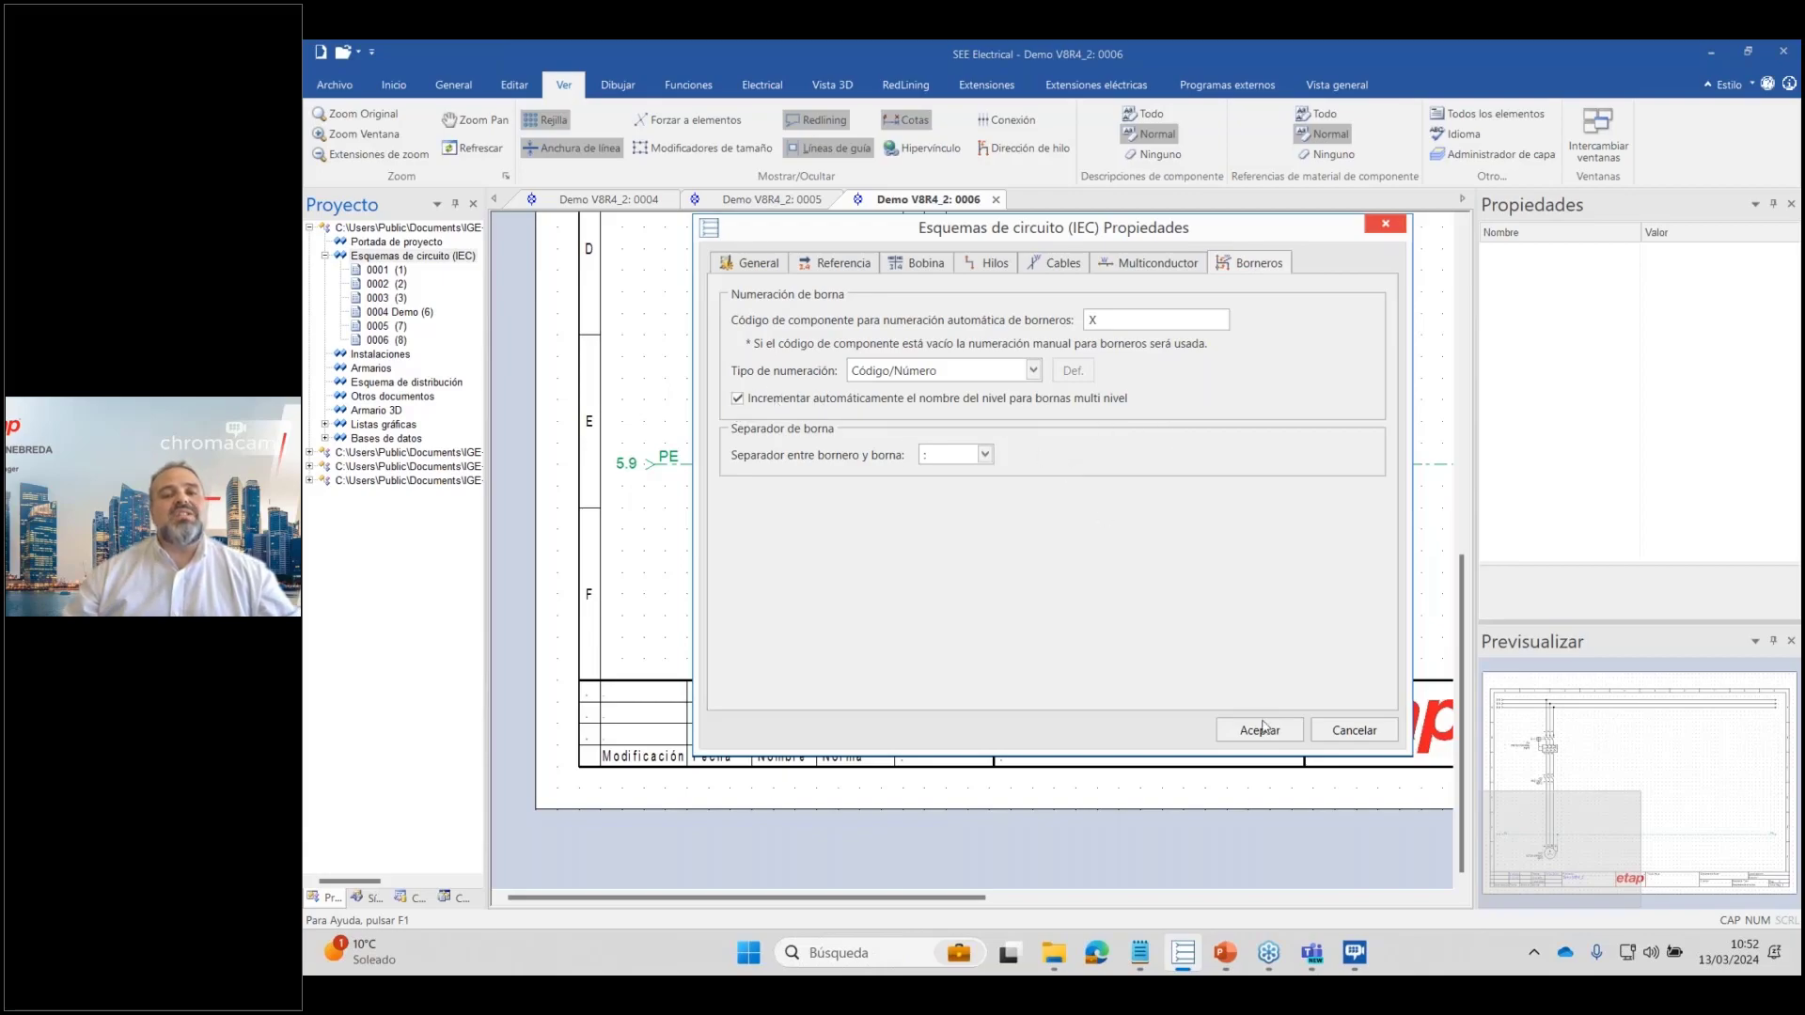
pyautogui.click(1353, 731)
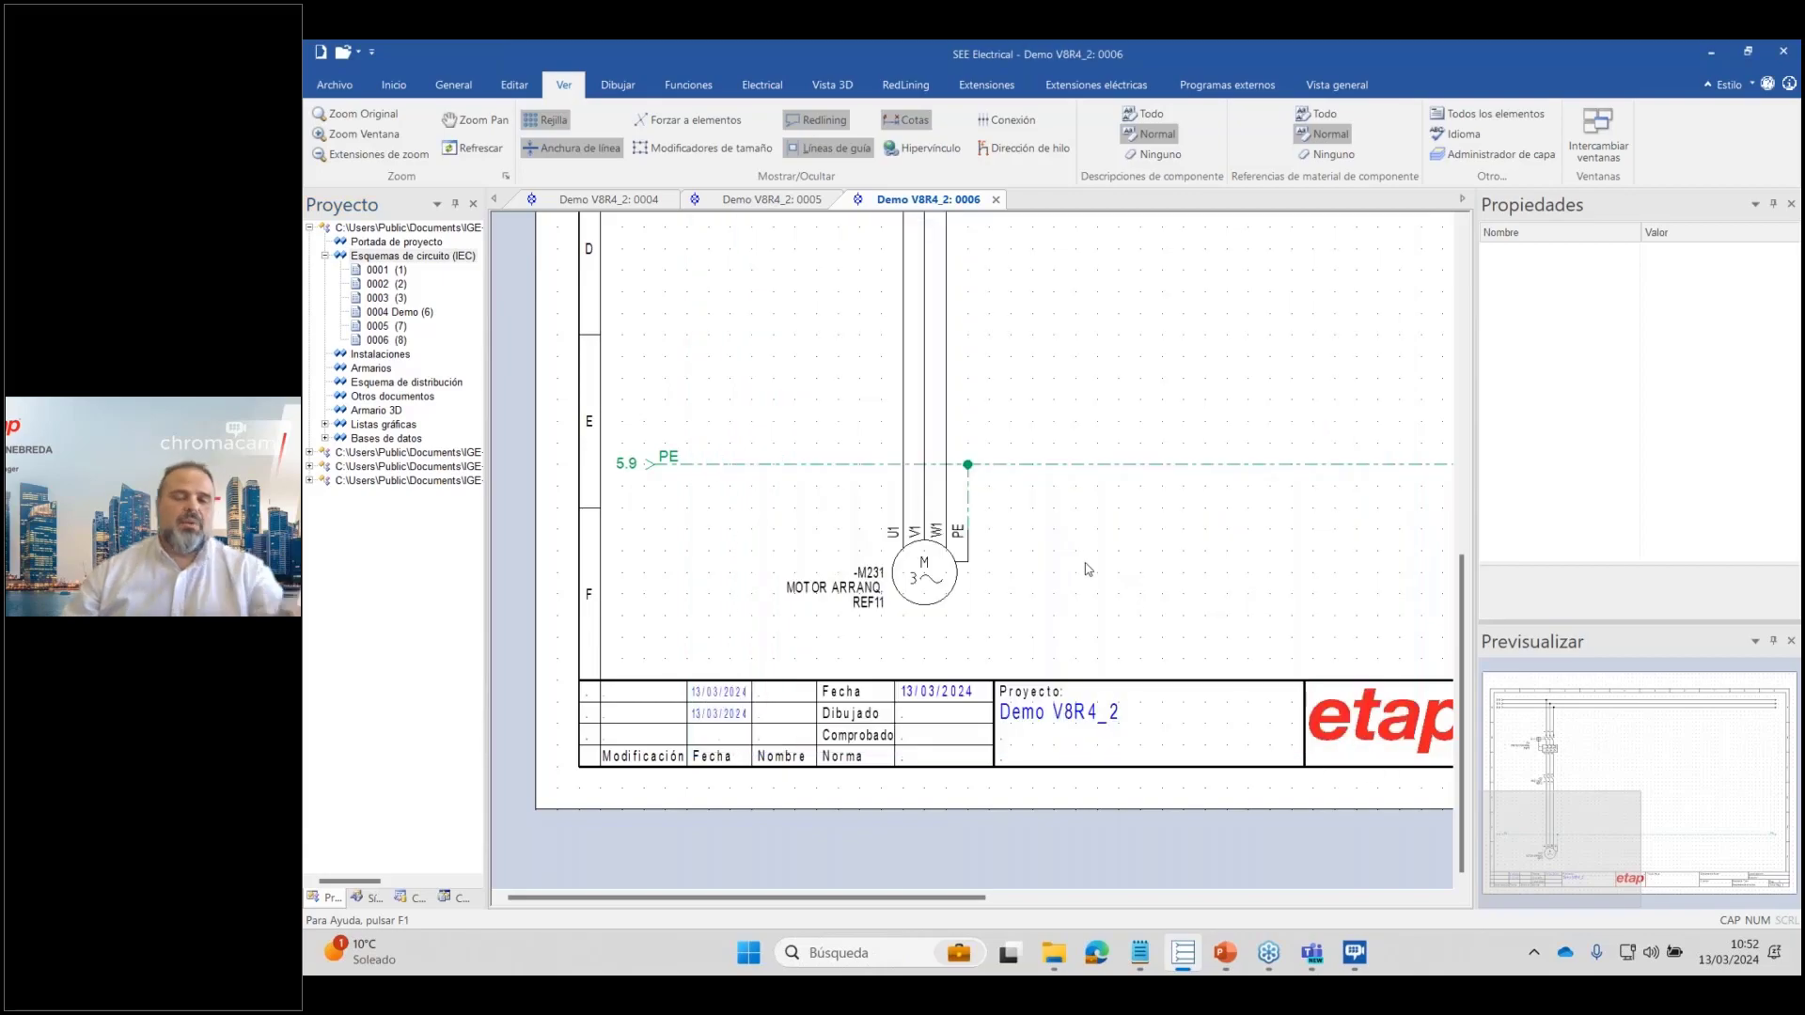
# Collapse the Grupos library and the Conectores folder, widen the symbol list, and expand Bornas-Multi piso under Electricidad & Automatismo.
pyautogui.click(367, 897)
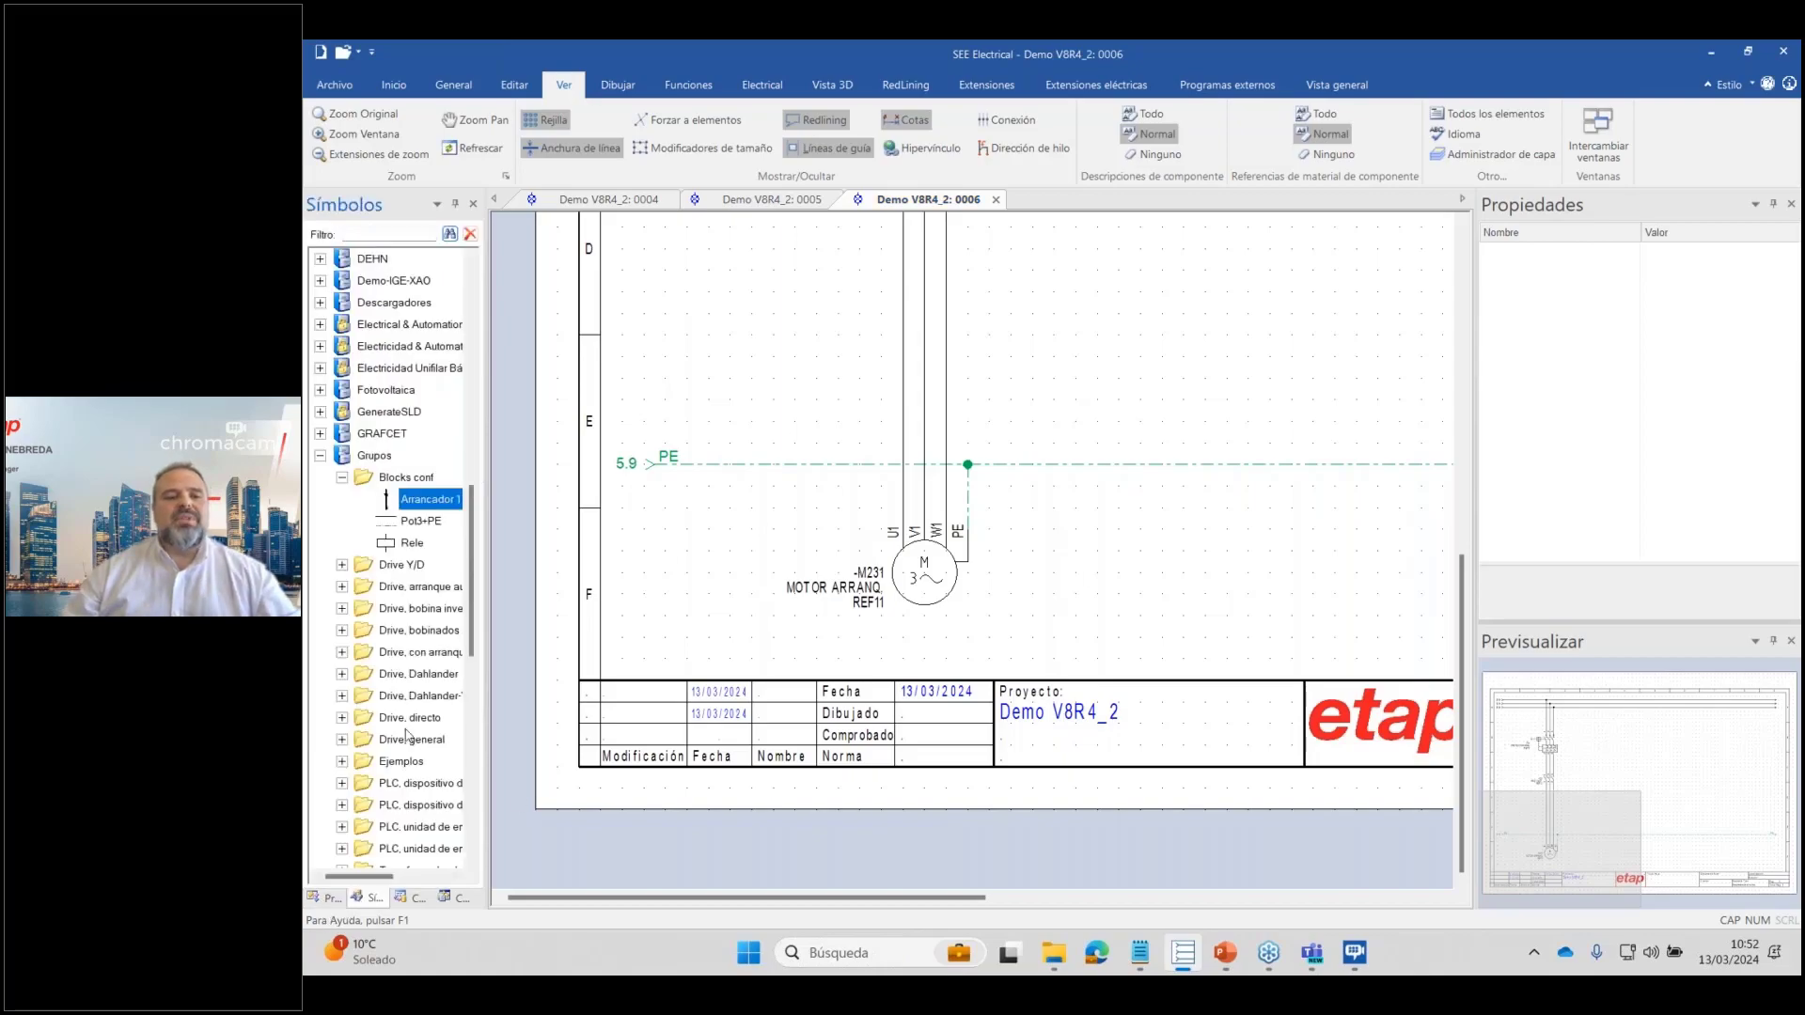
pyautogui.scroll(10, 404, 423)
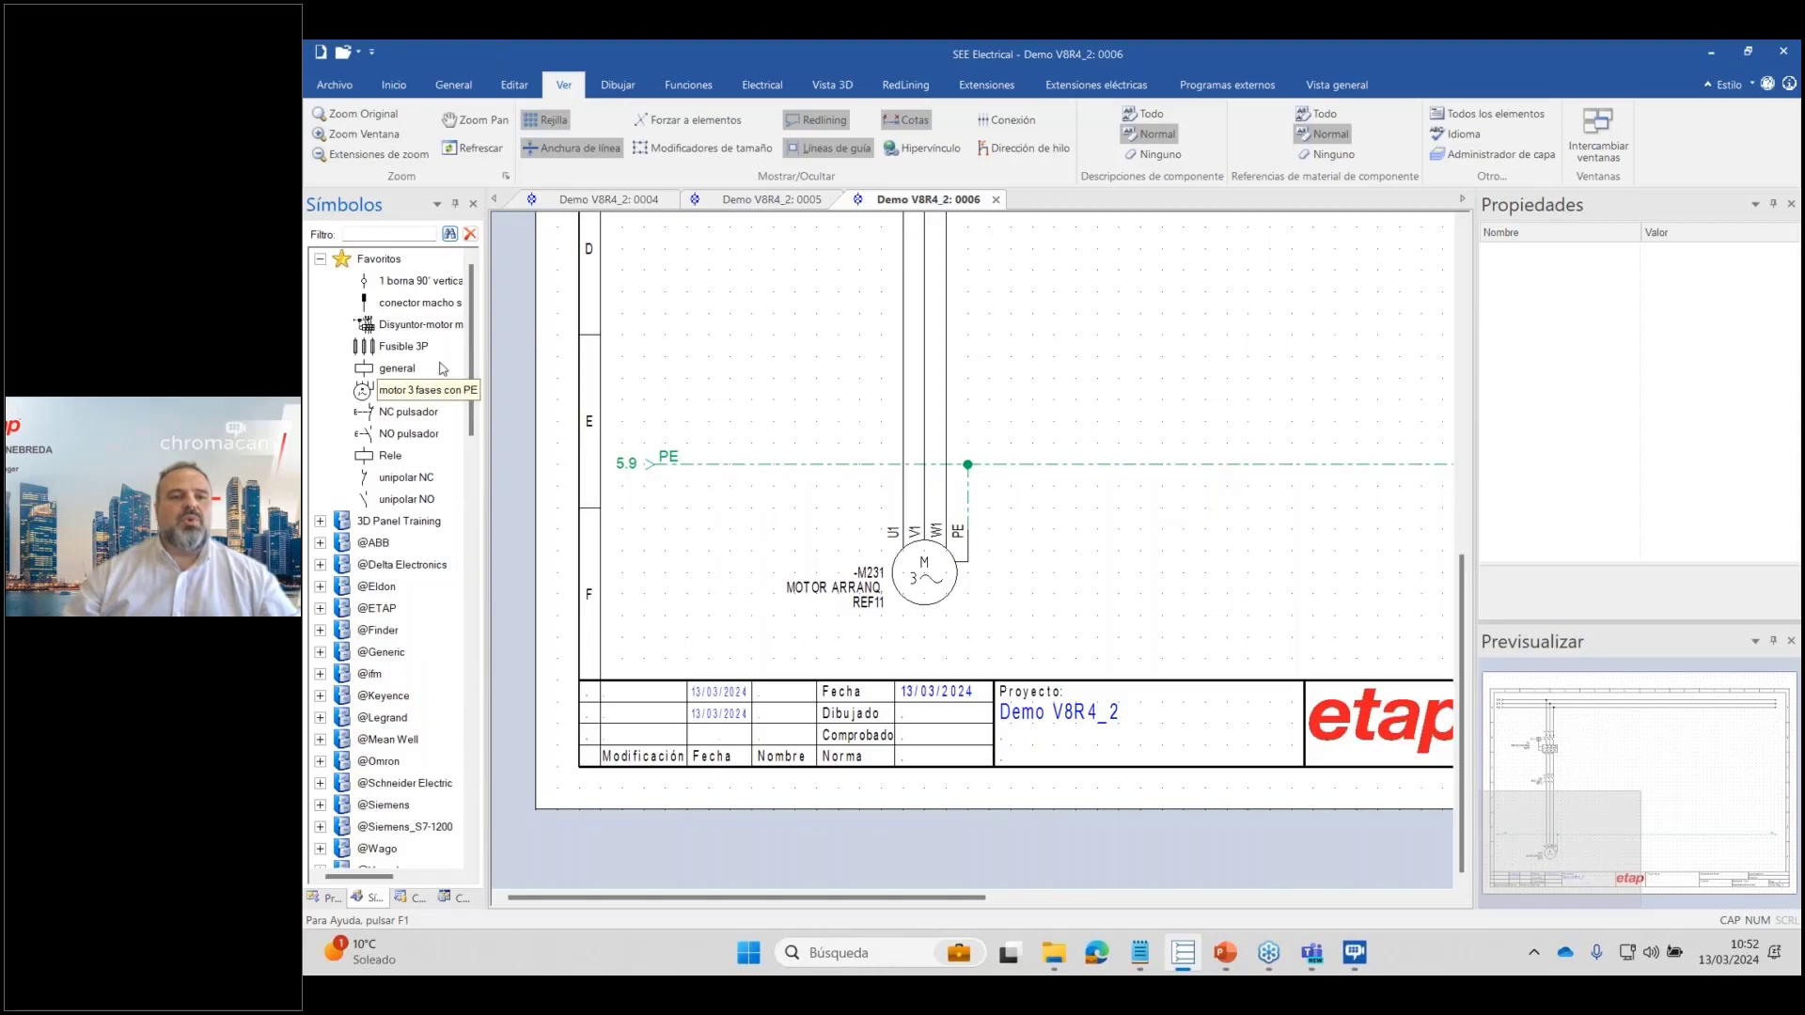
pyautogui.scroll(-12, 428, 489)
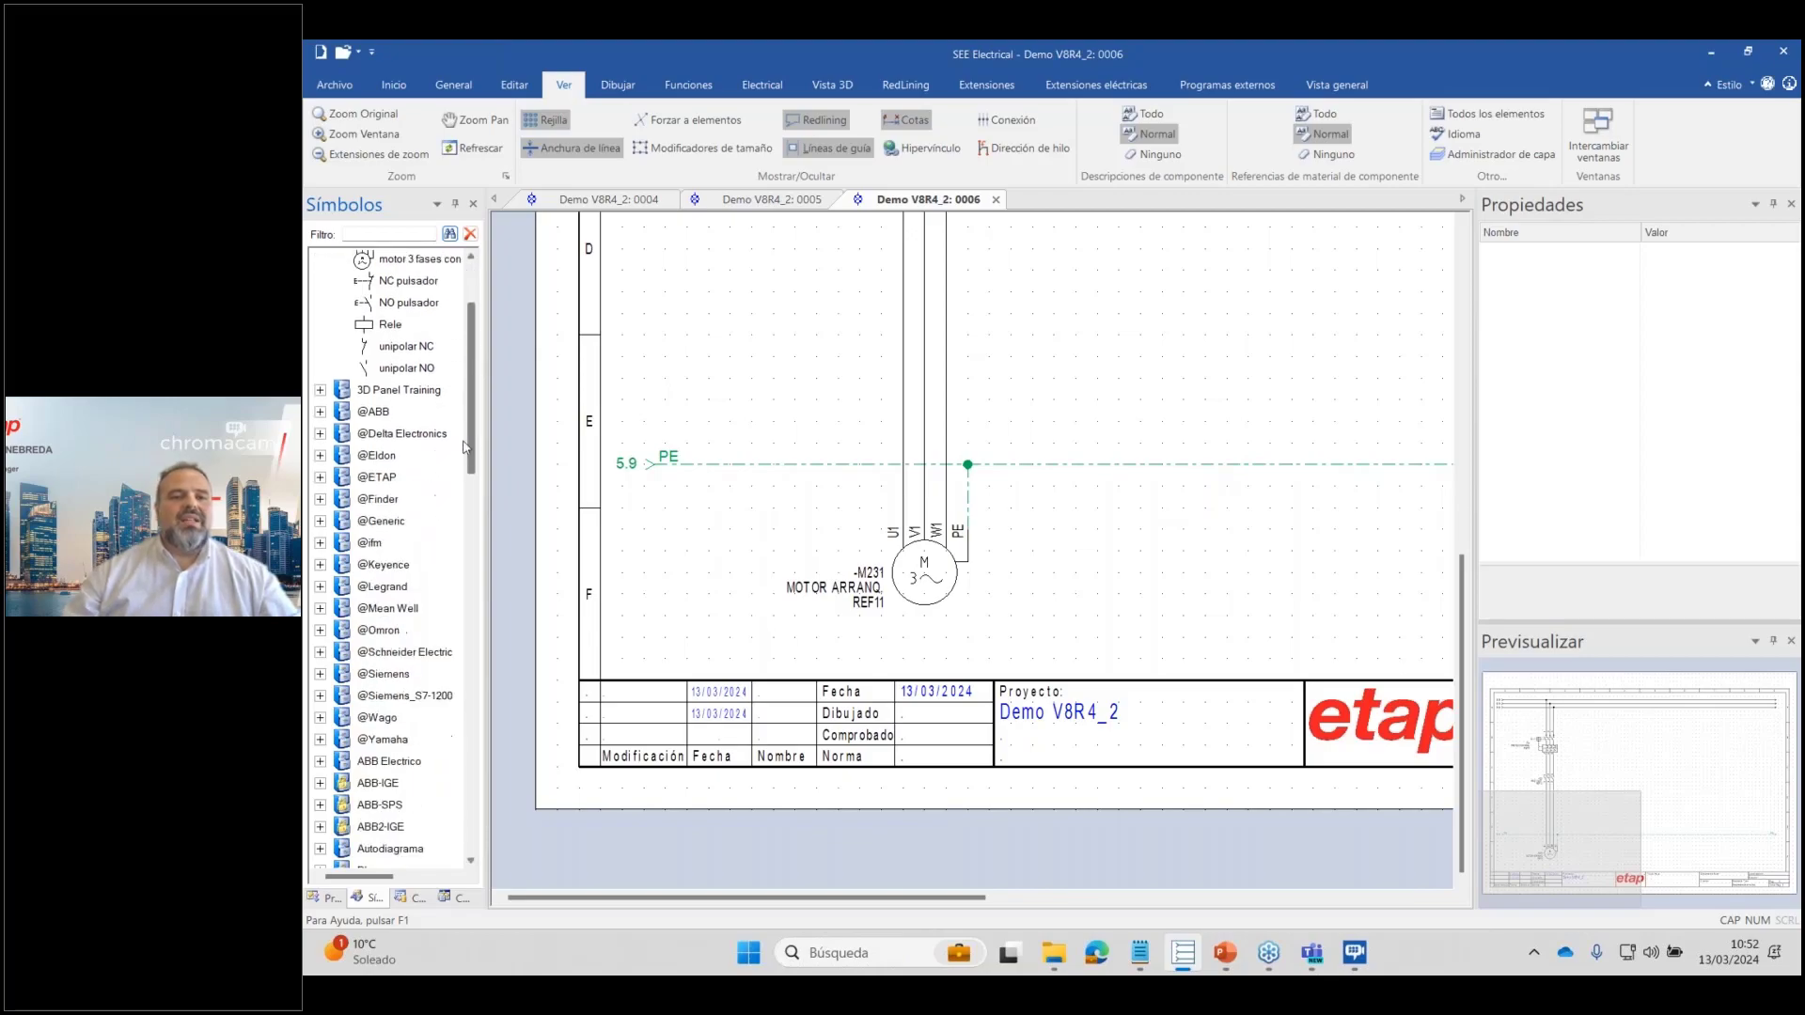
pyautogui.click(320, 565)
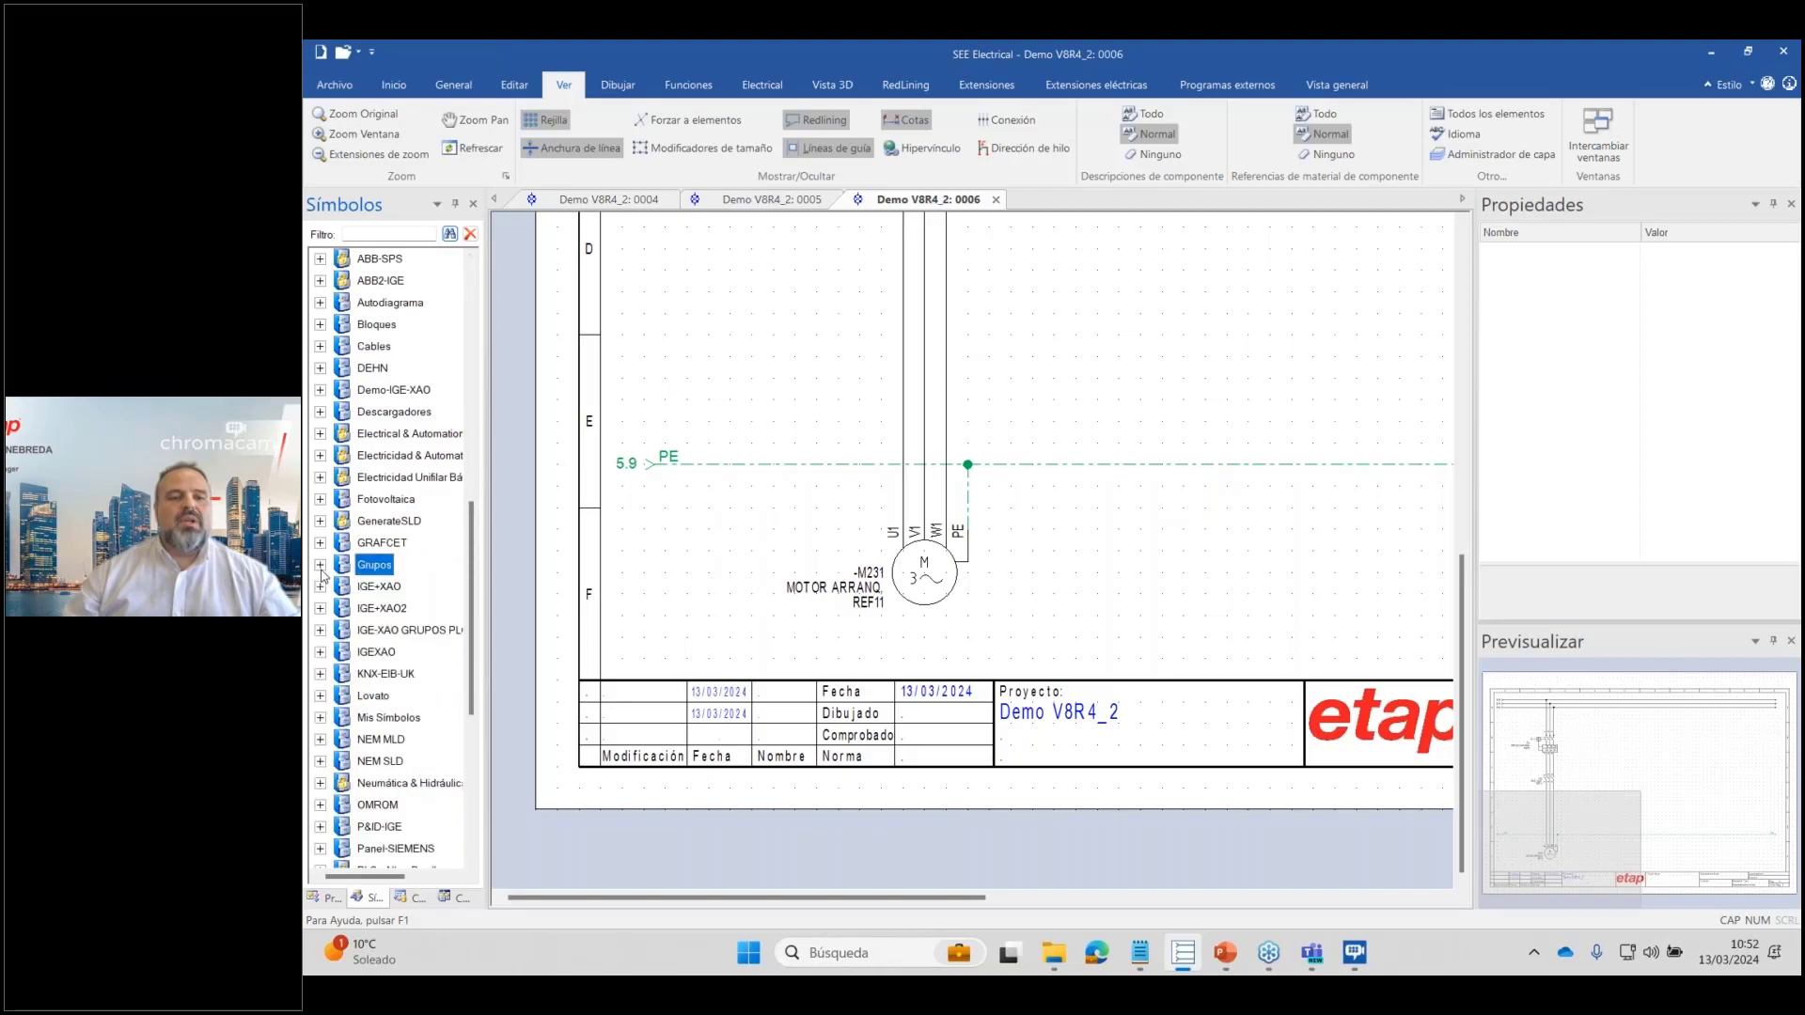
pyautogui.click(320, 455)
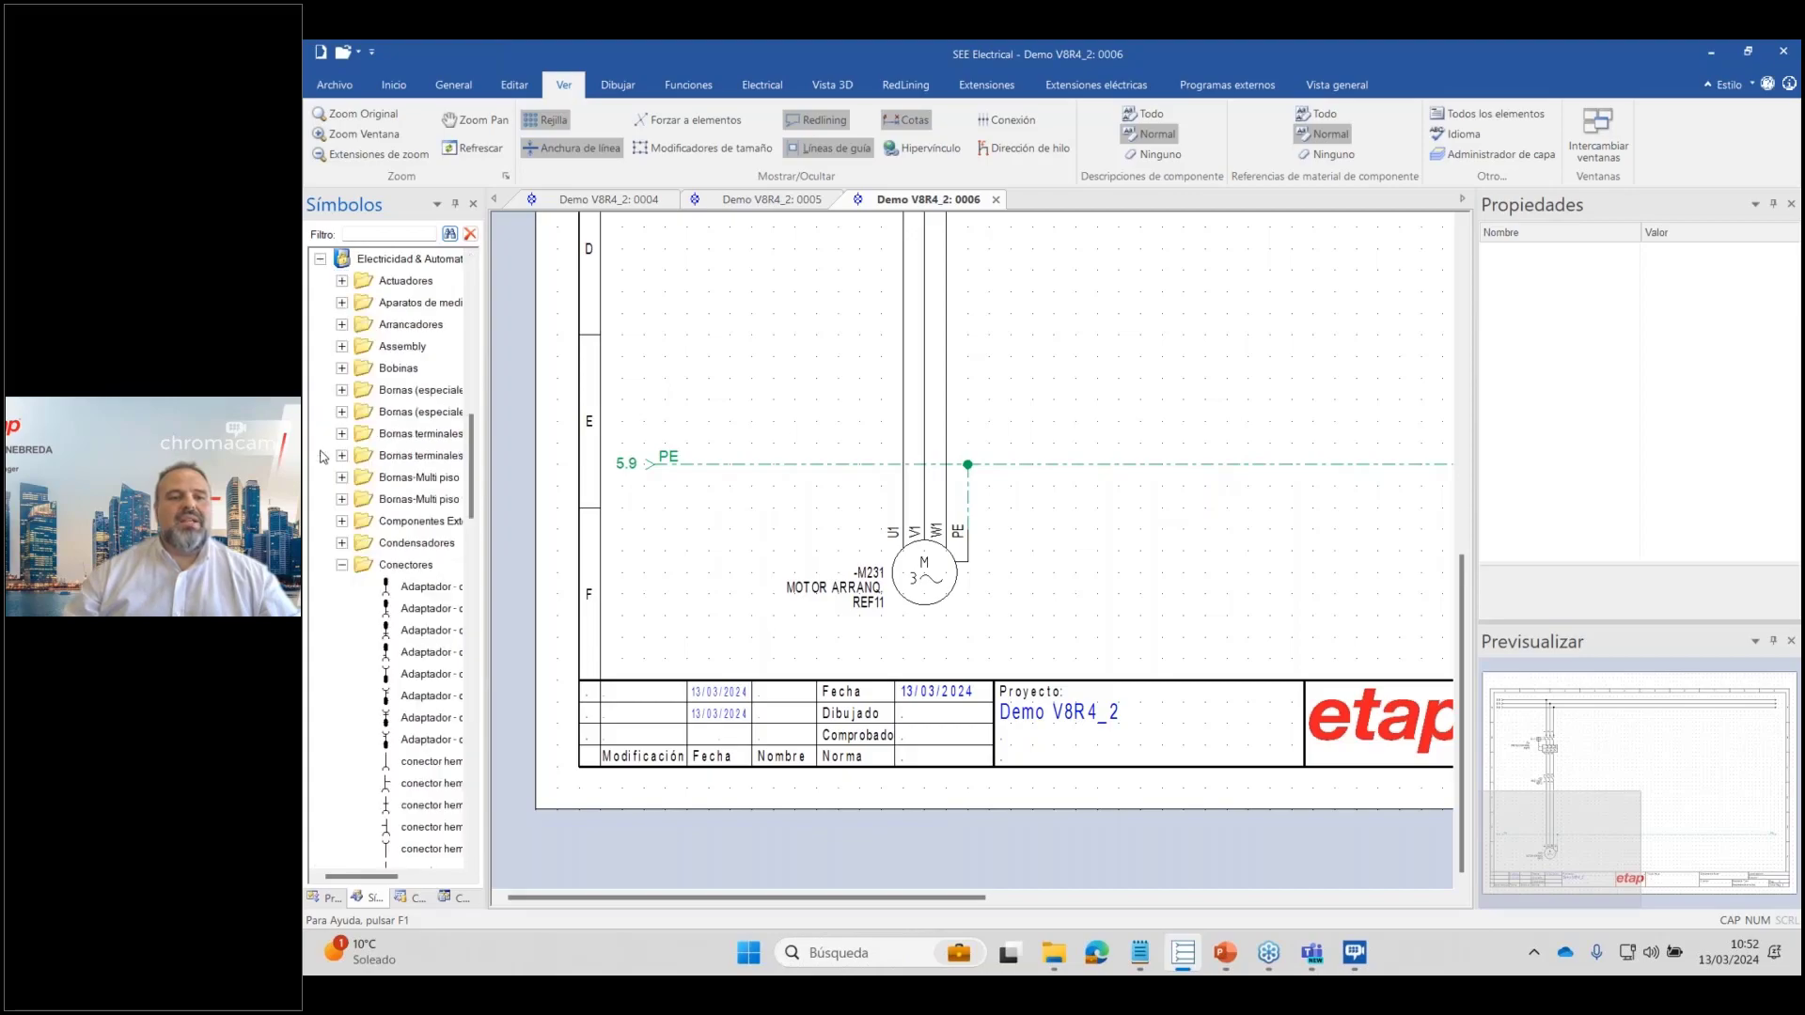
pyautogui.click(343, 567)
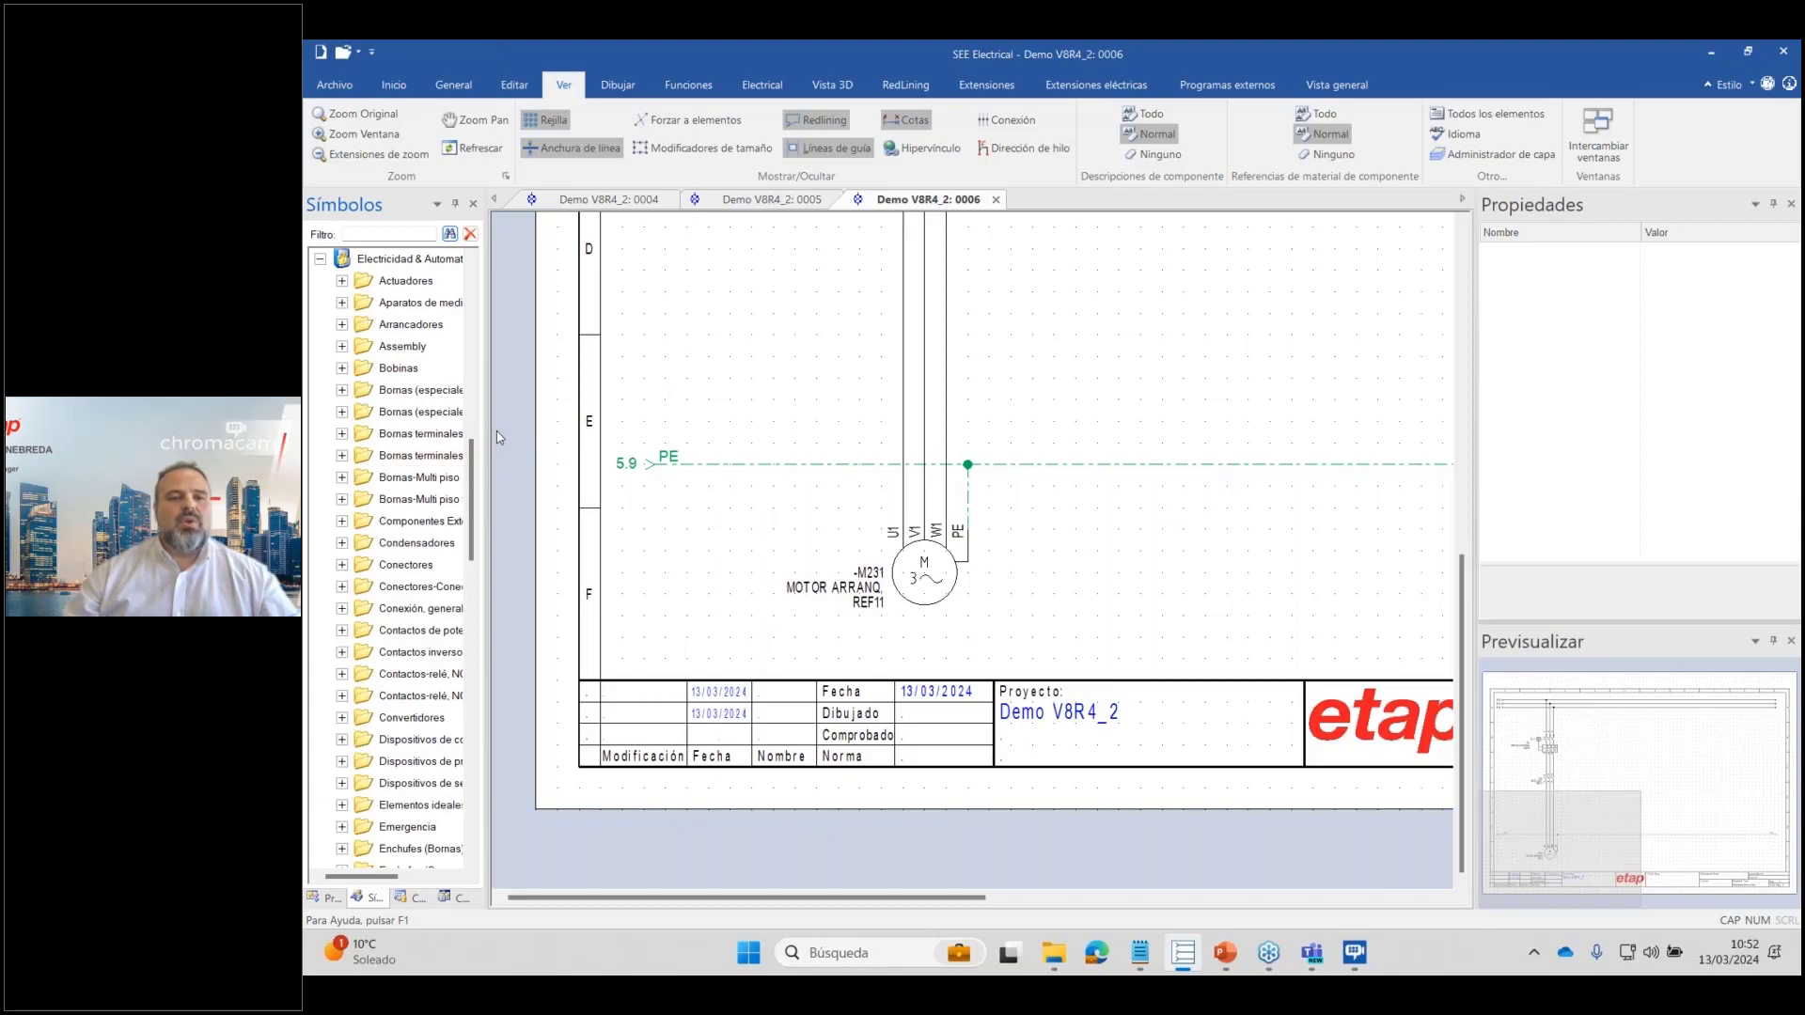
pyautogui.moveTo(486, 430); pyautogui.dragTo(565, 430)
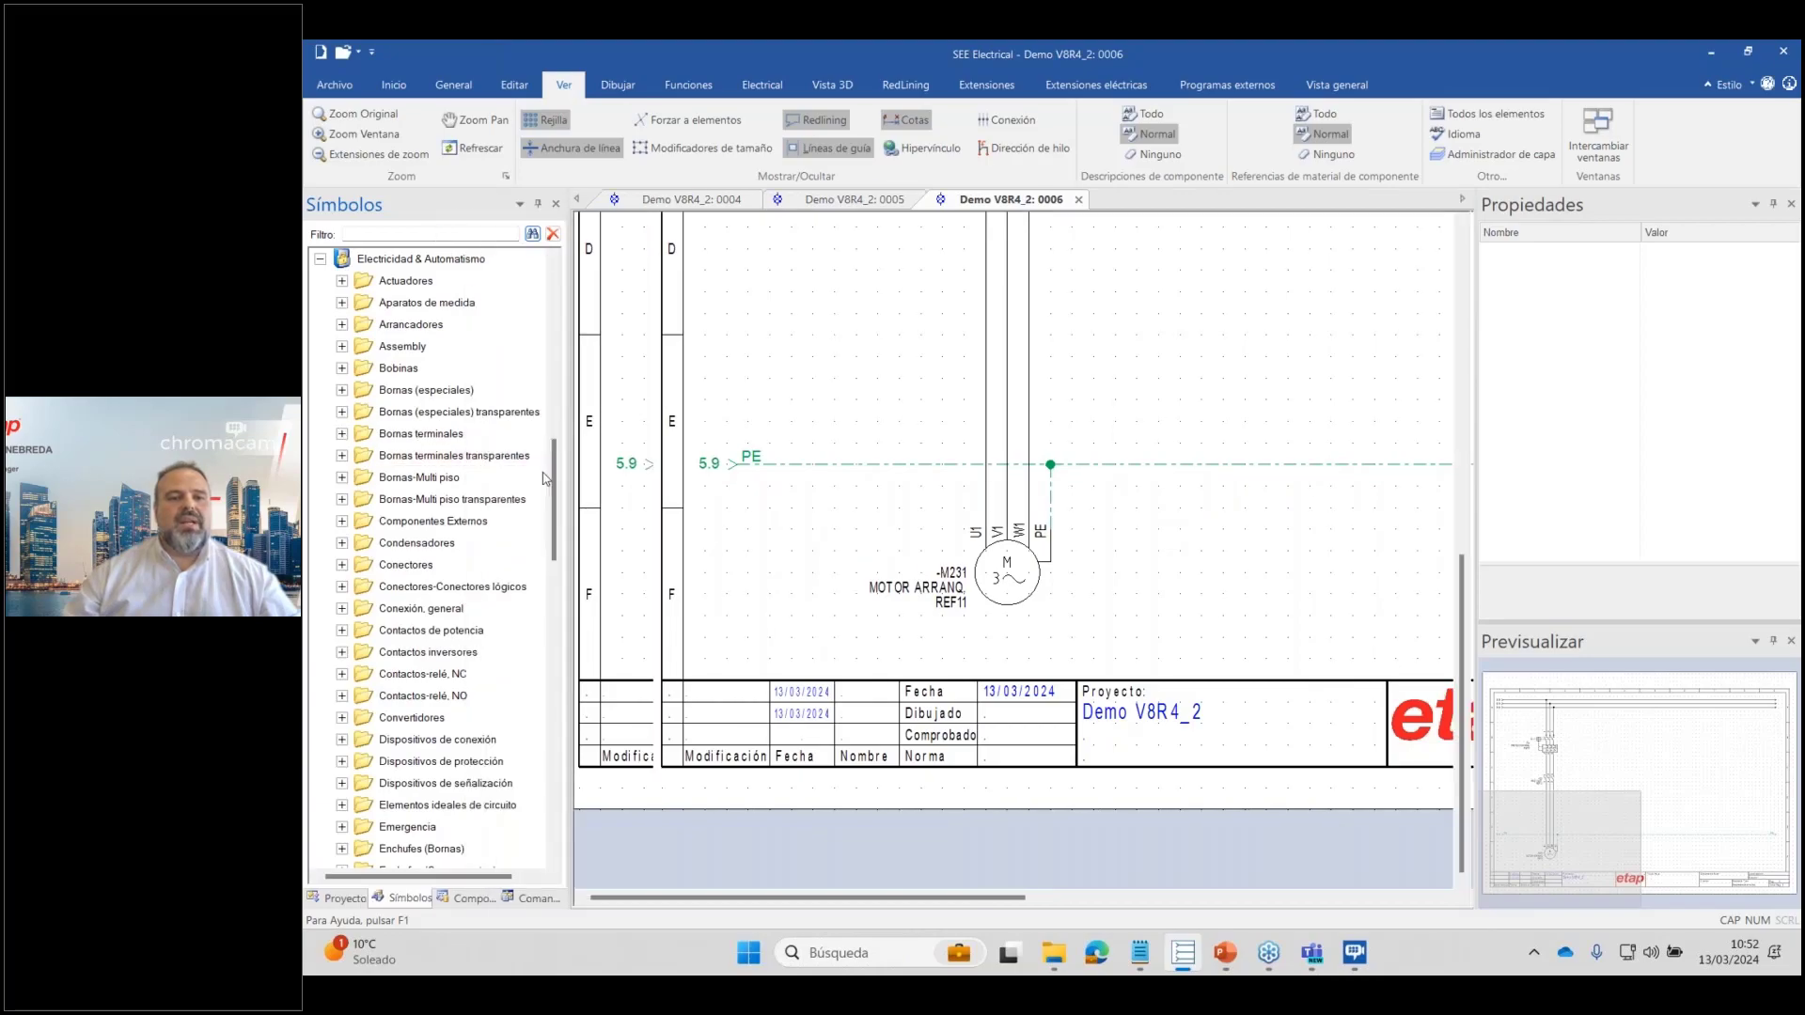
pyautogui.click(418, 477)
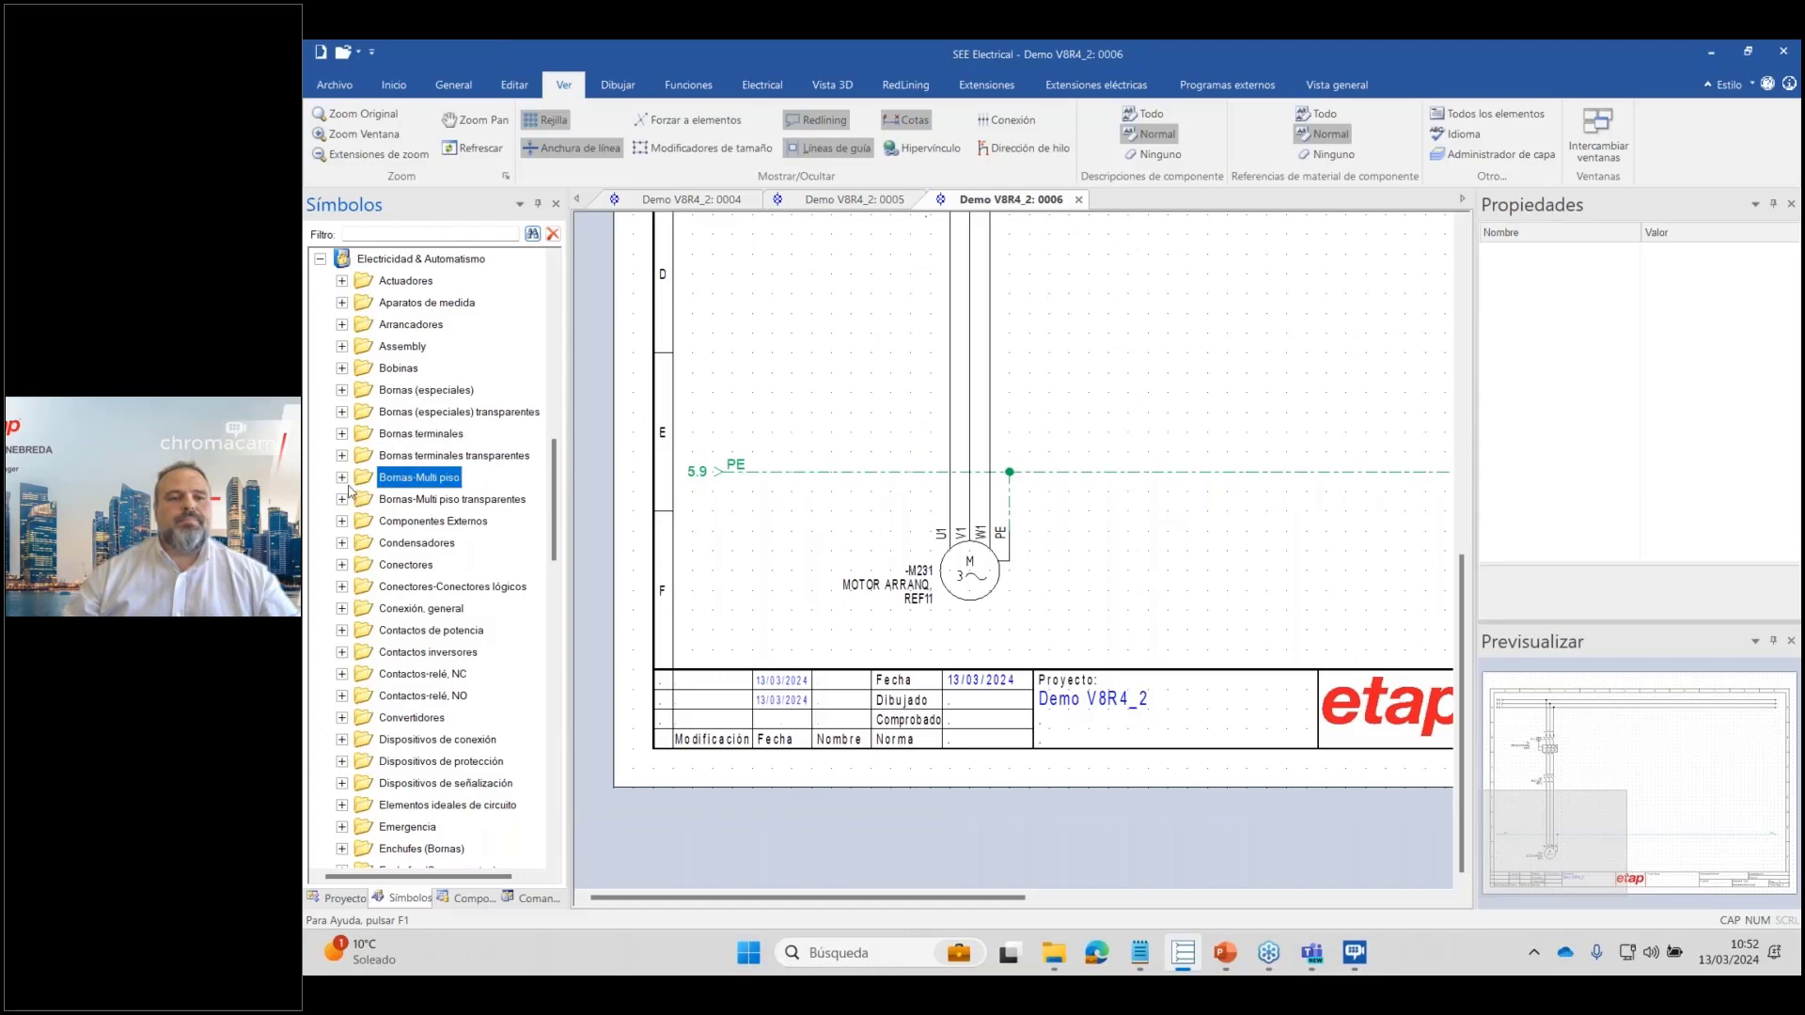
pyautogui.click(342, 478)
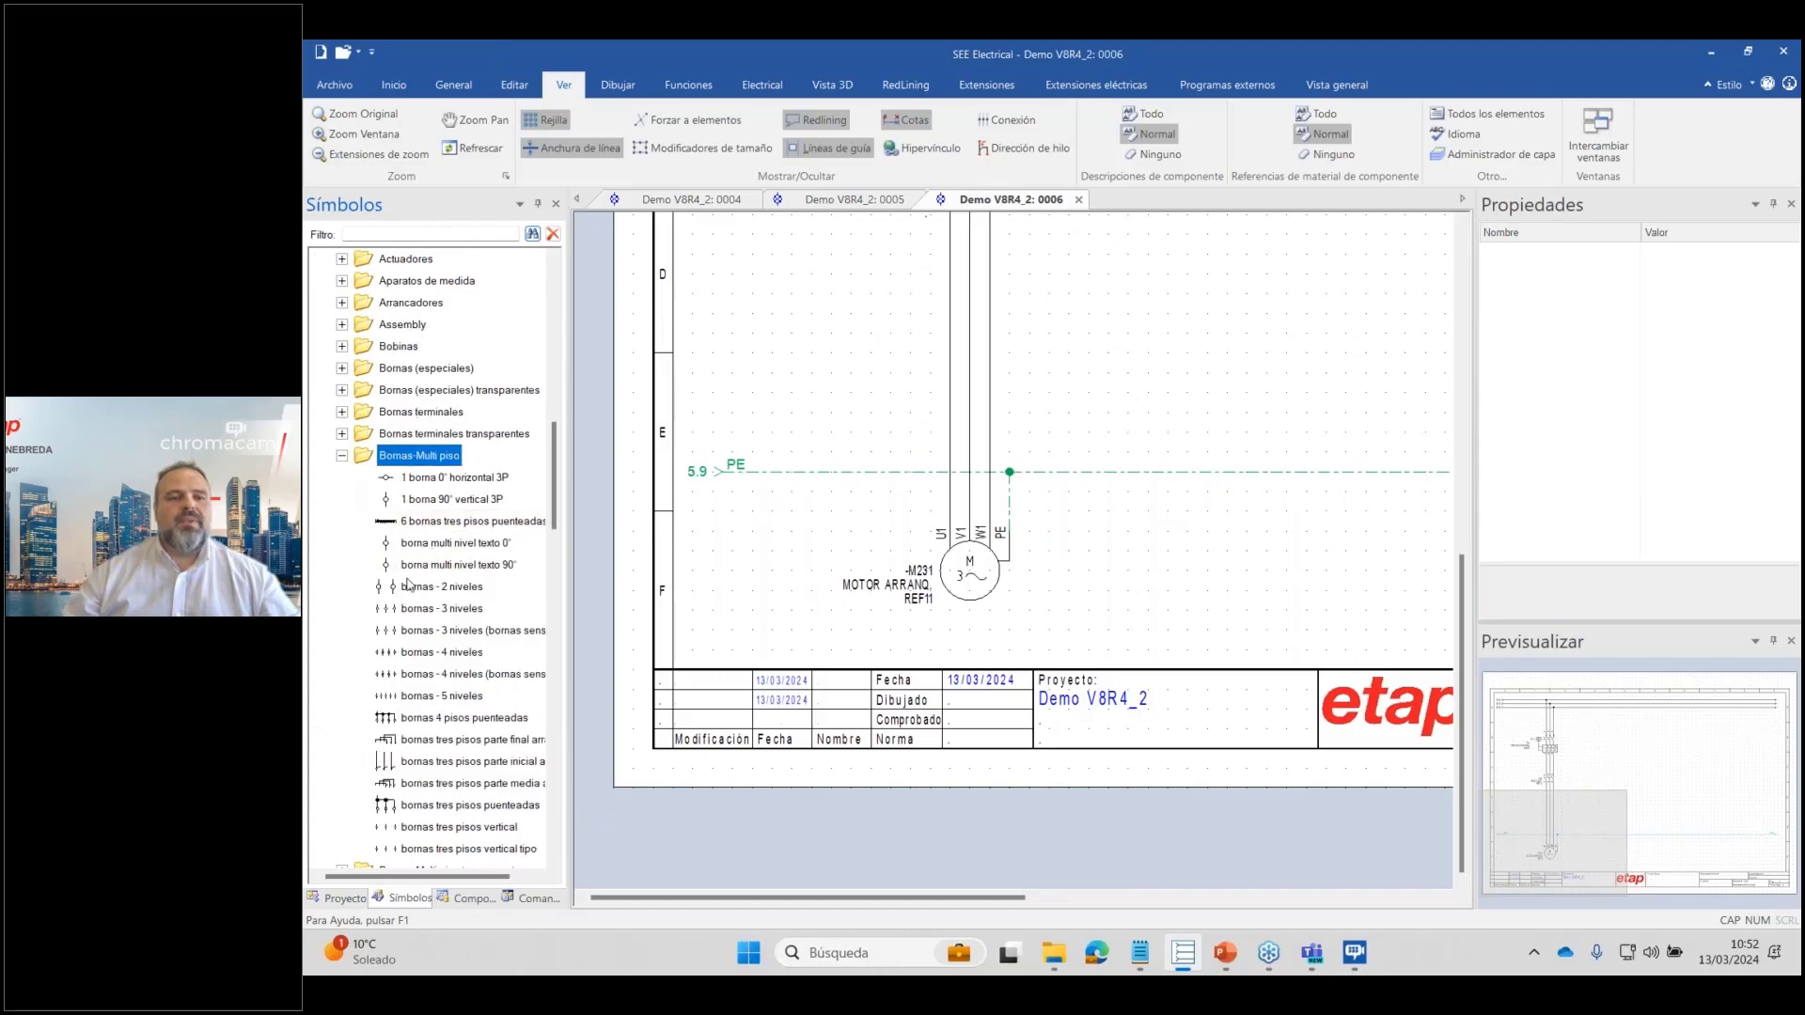
# Insert the bornas - 3 niveles symbol on the three motor wires above the PE line, with name XT50 and level name 1.
pyautogui.click(430, 611)
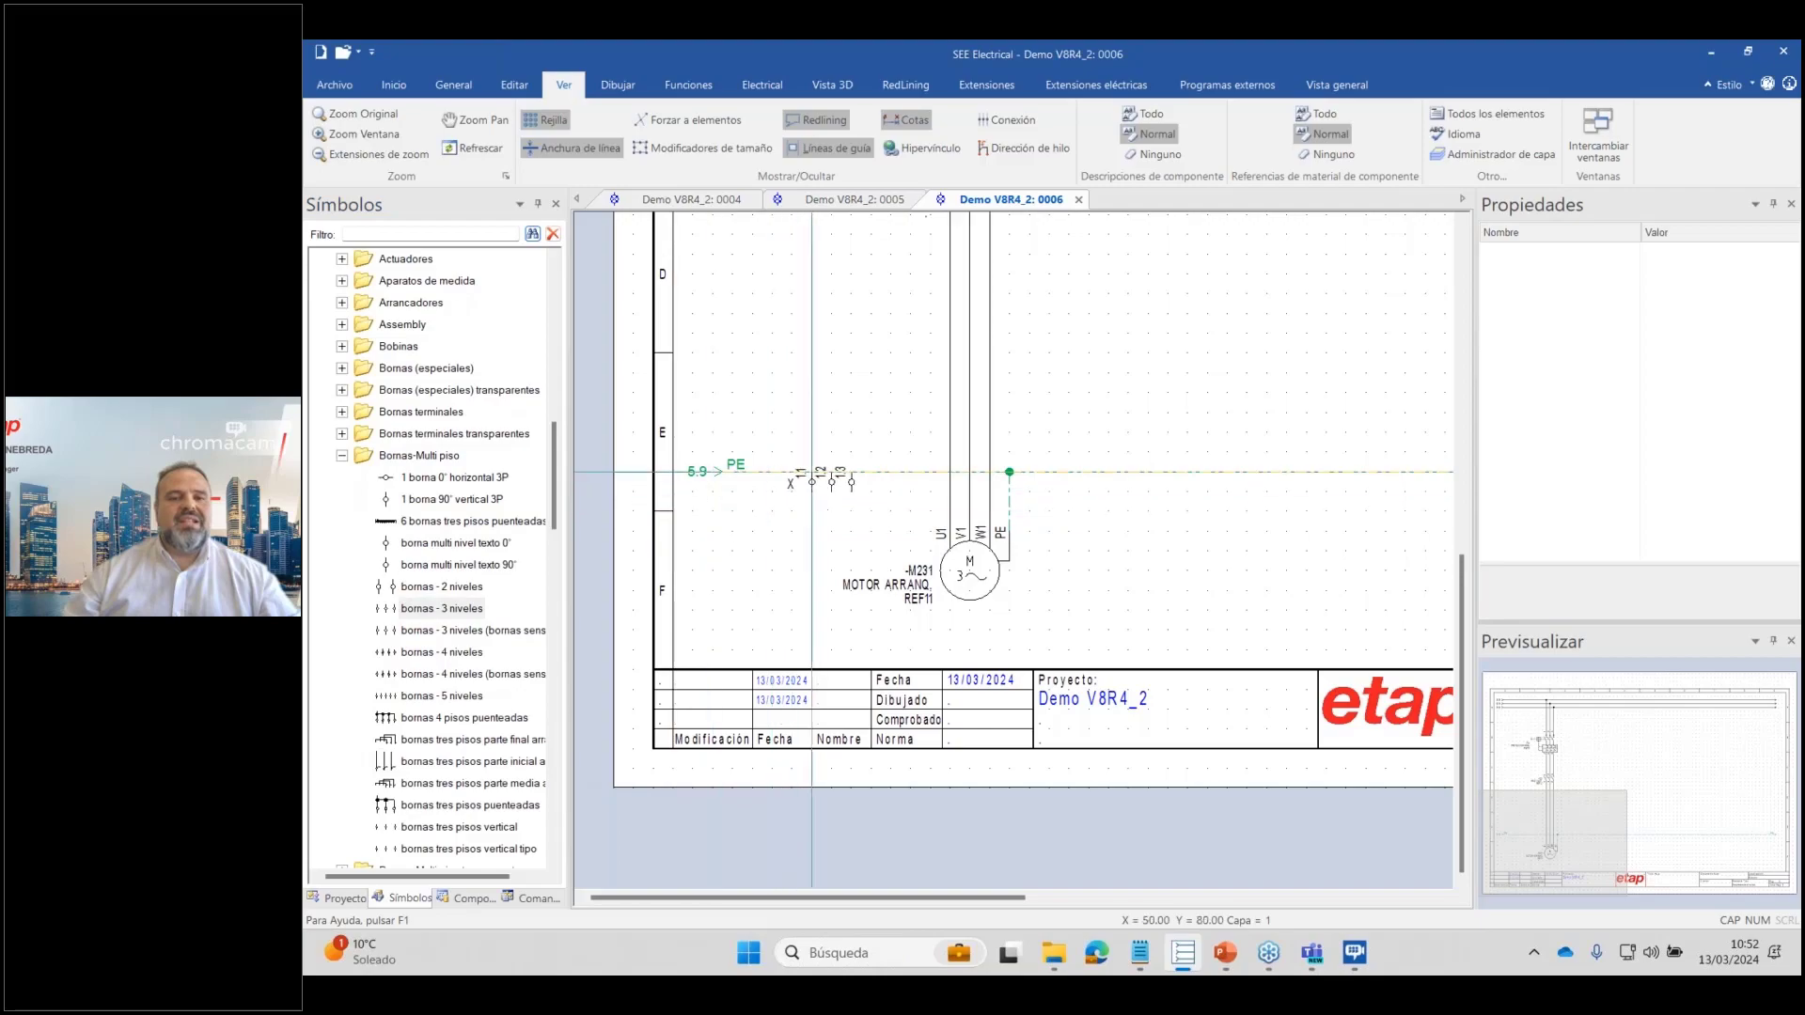
pyautogui.click(950, 373)
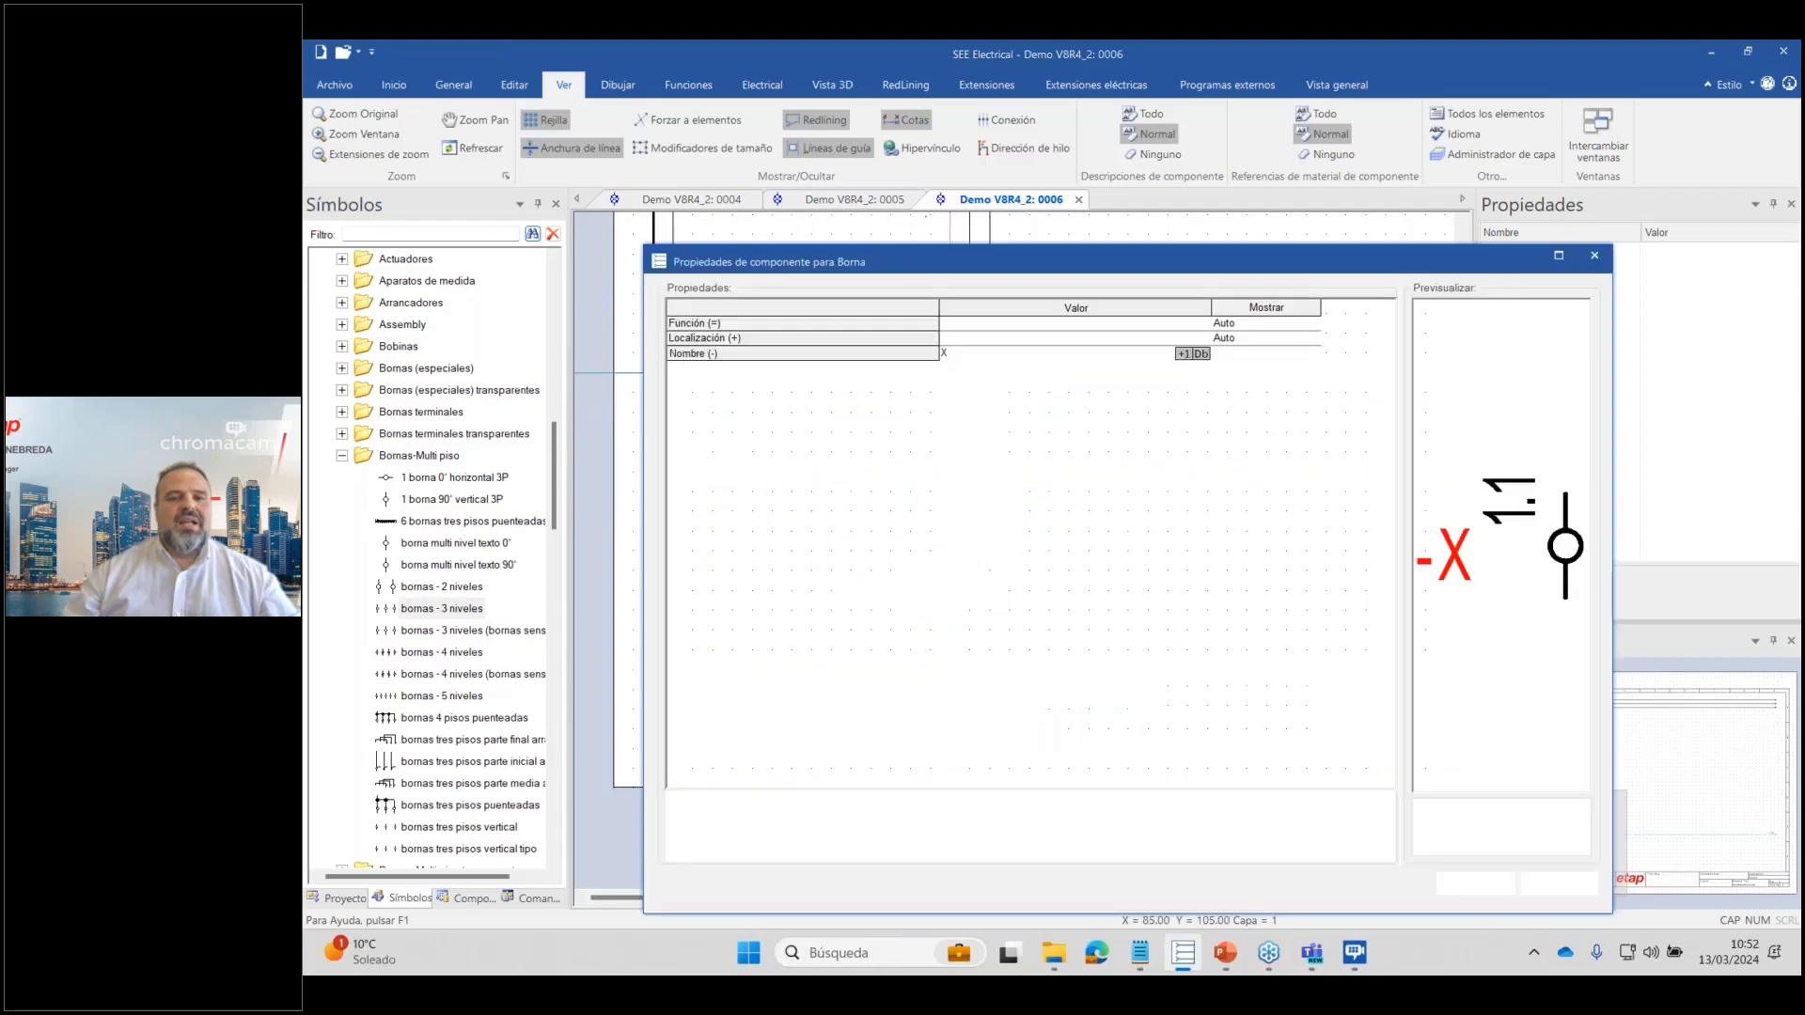
pyautogui.write('T')
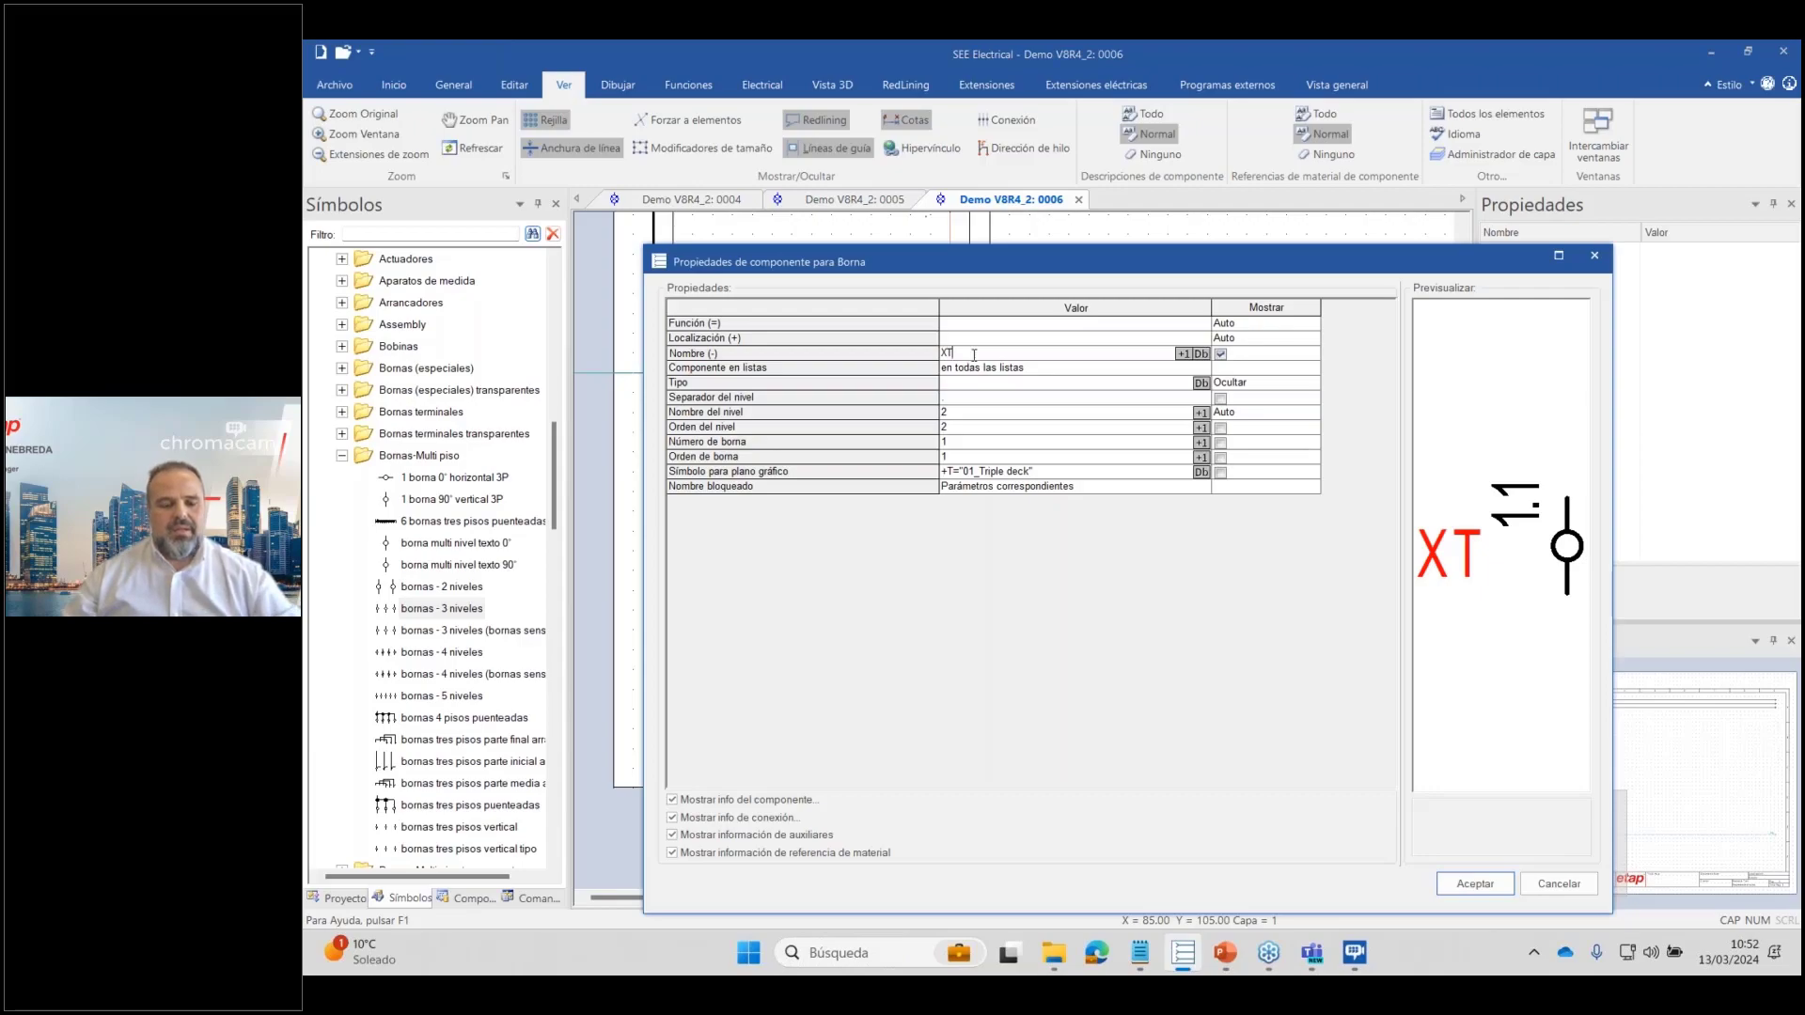
pyautogui.write('50')
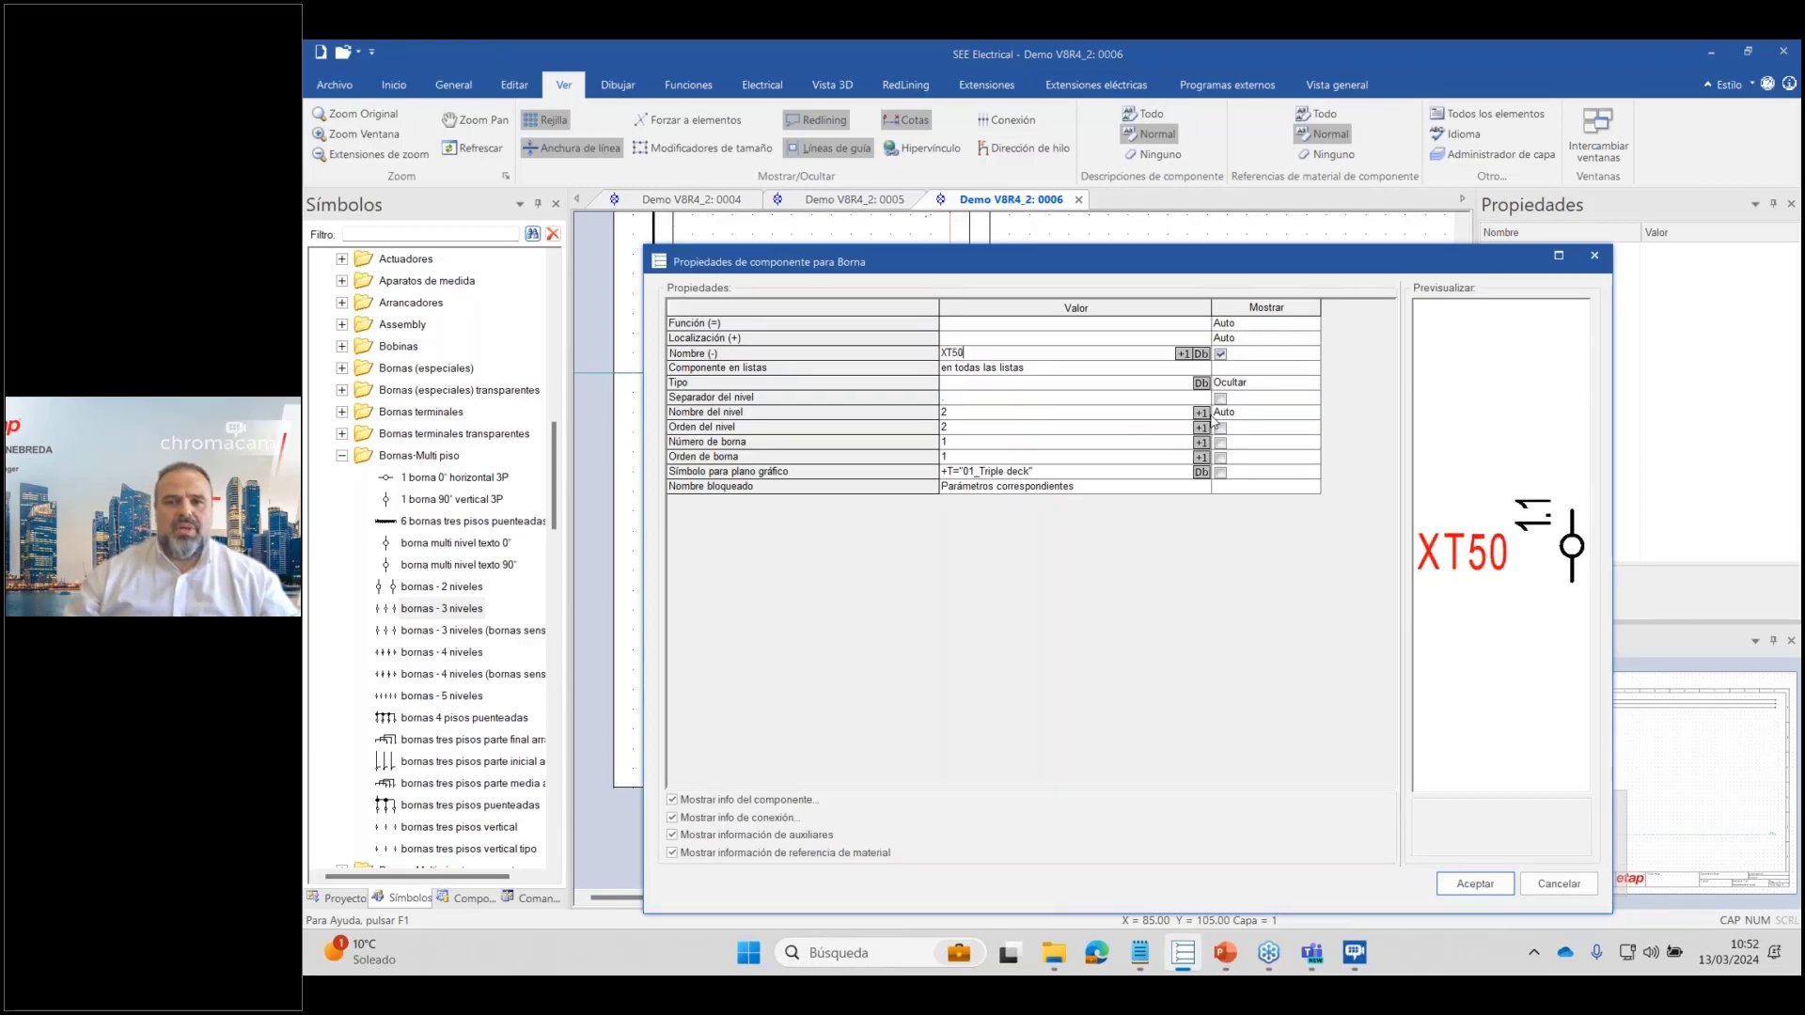
pyautogui.click(1201, 415)
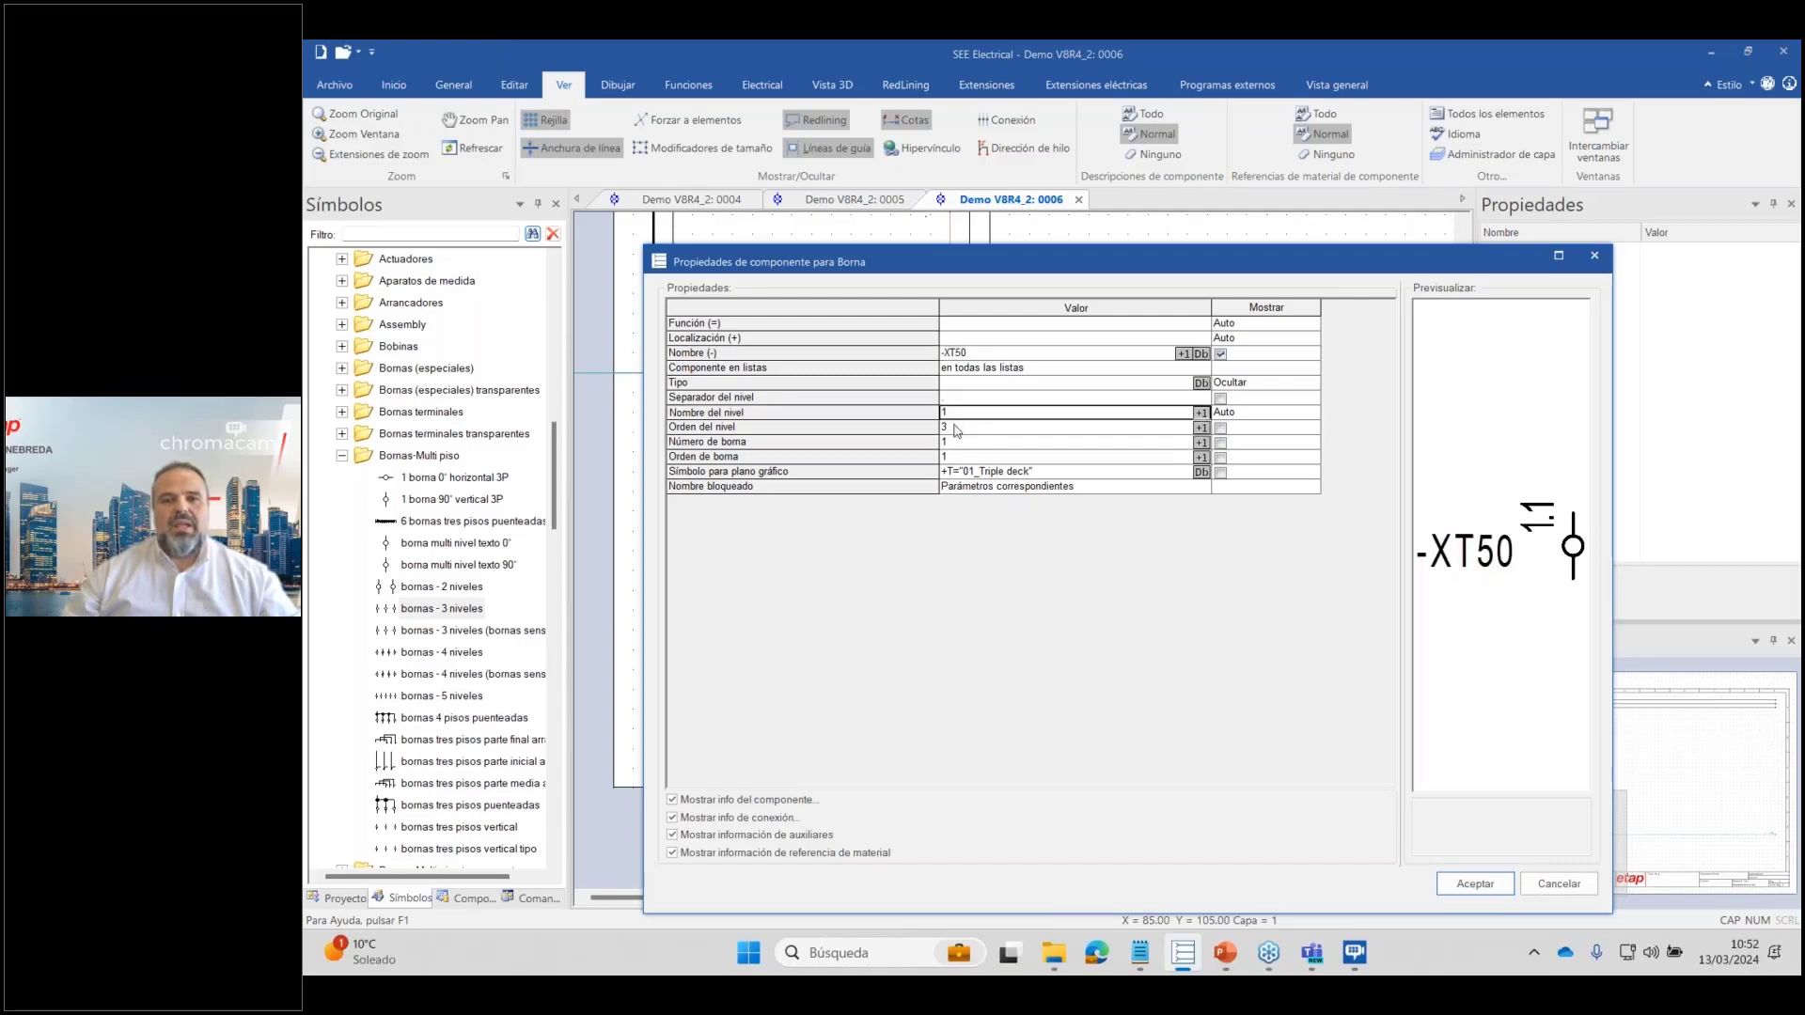
pyautogui.click(1471, 885)
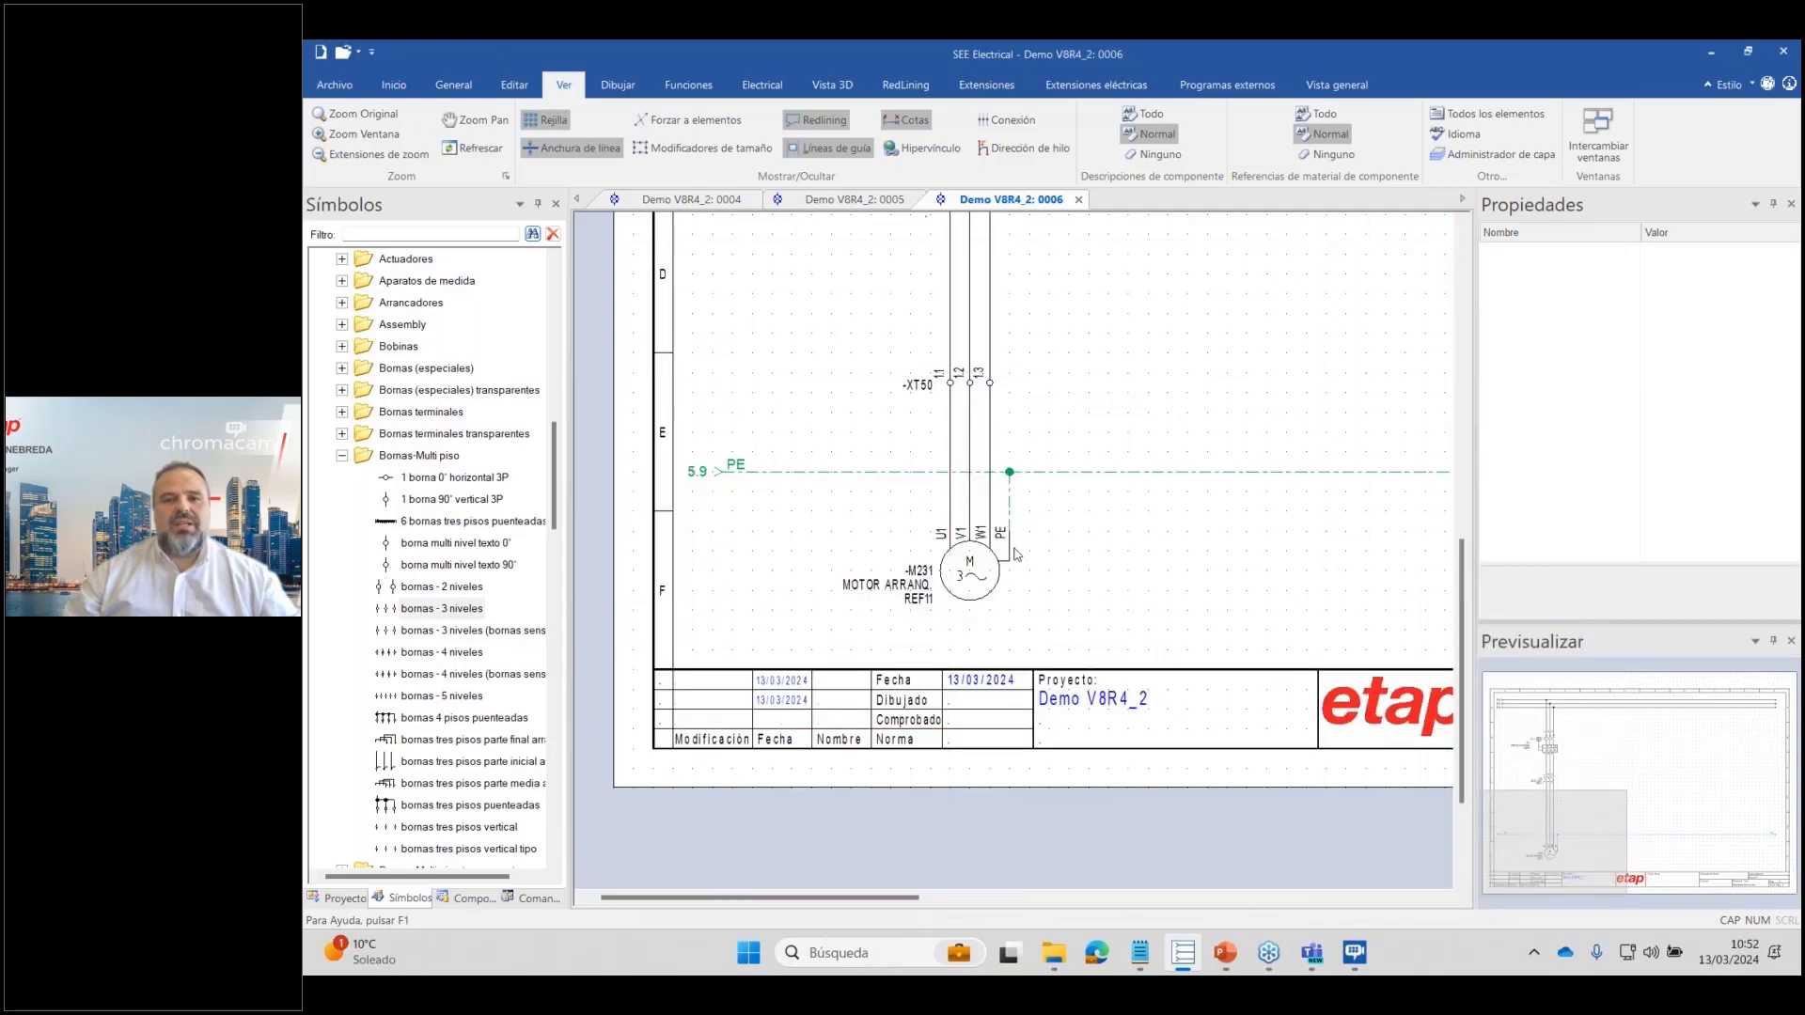
# Review the component properties of the middle terminal of -XT50 and close them without changes.
pyautogui.scroll(2, 1023, 531)
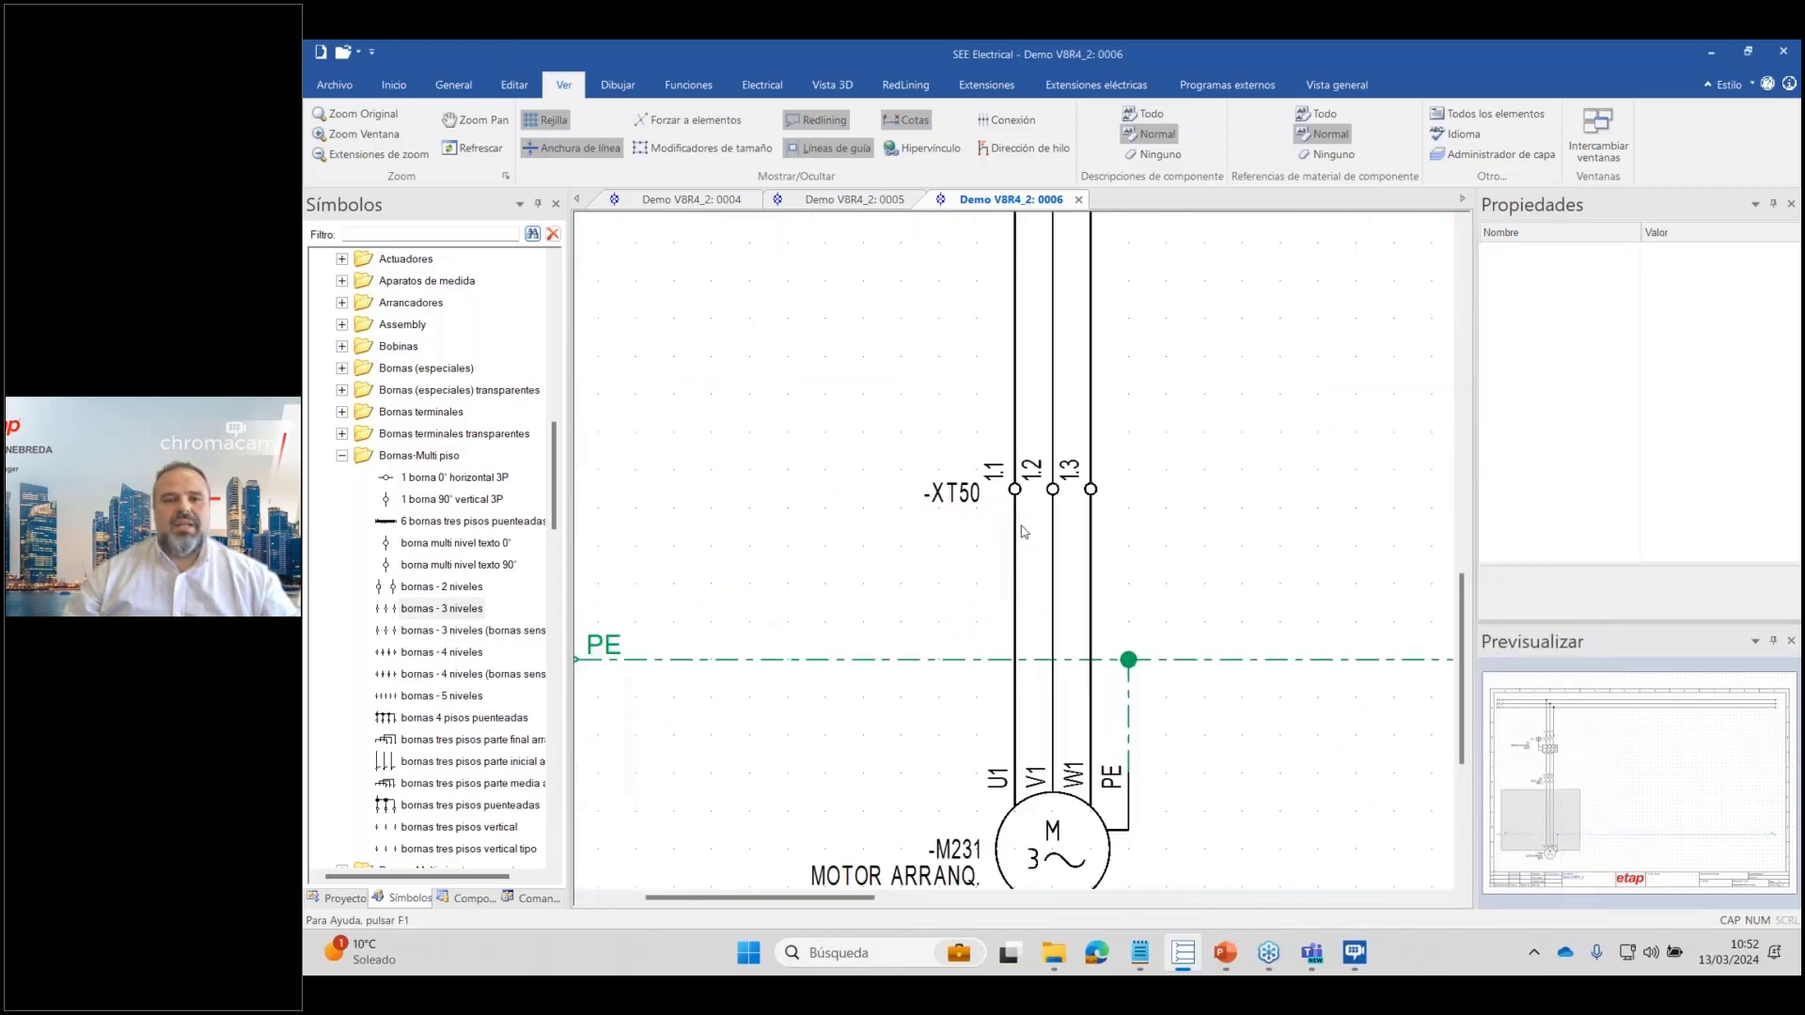
pyautogui.doubleClick(1054, 491)
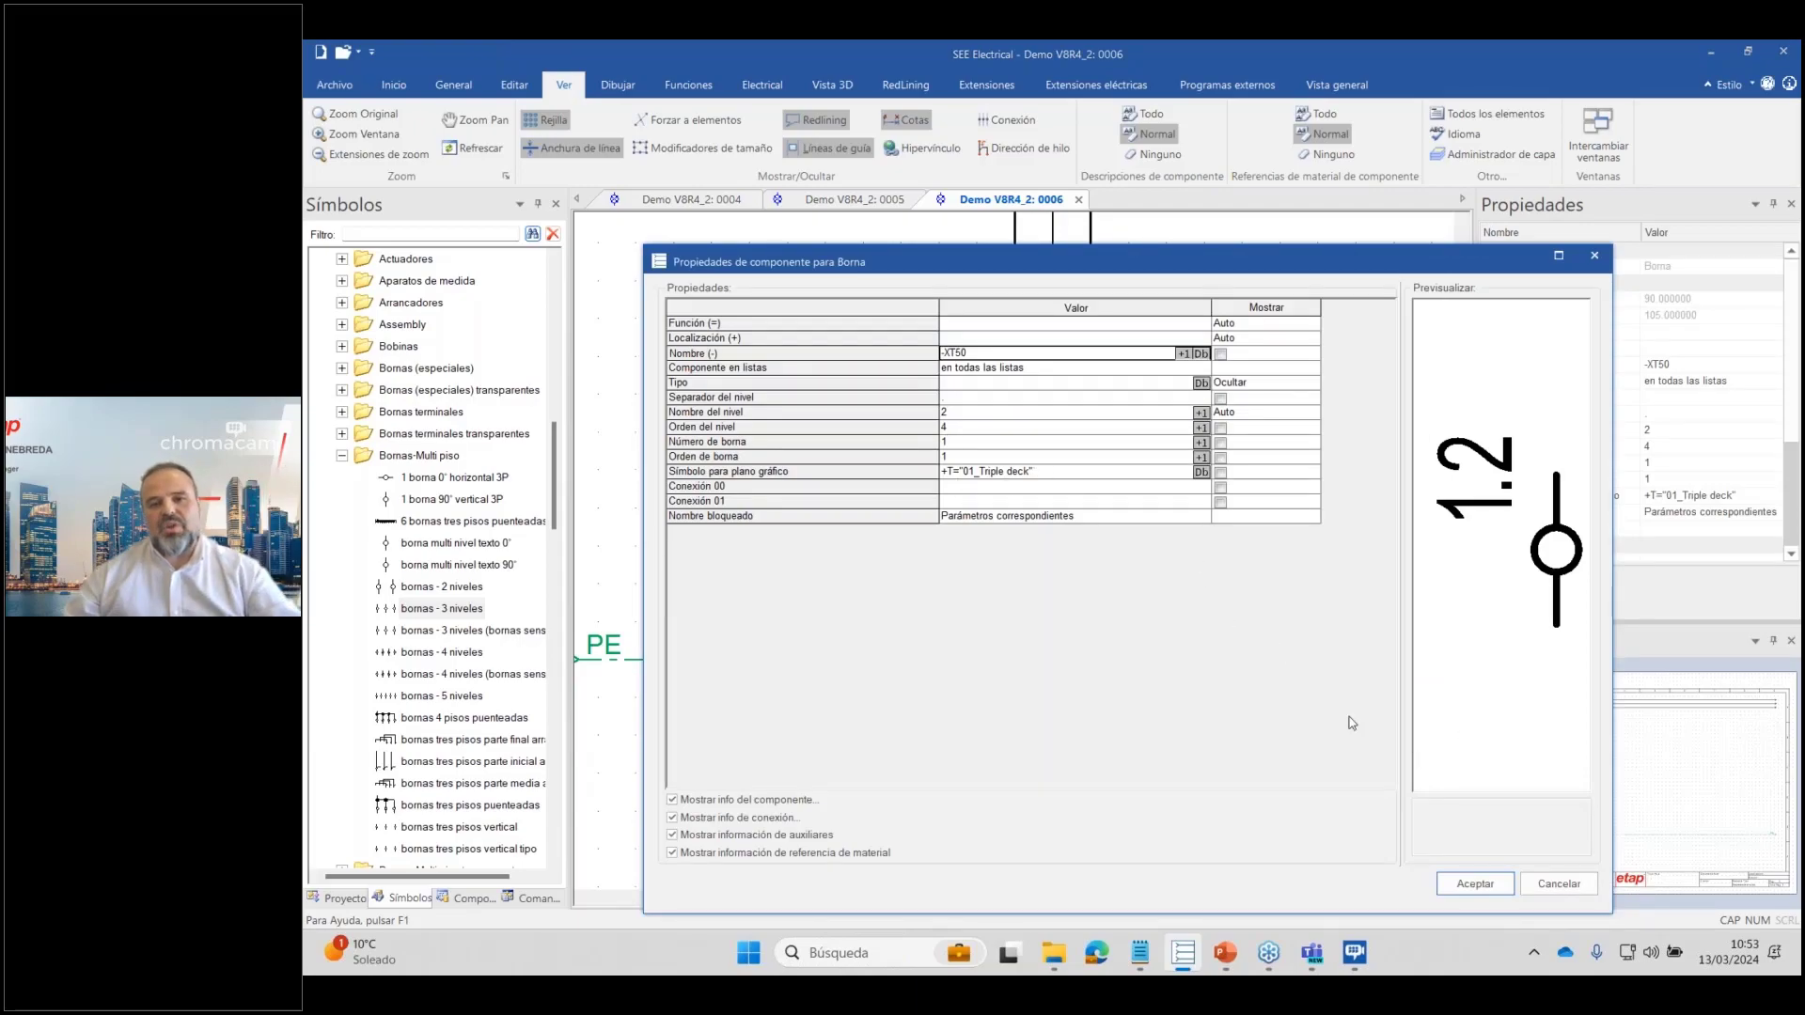
pyautogui.press('Escape')
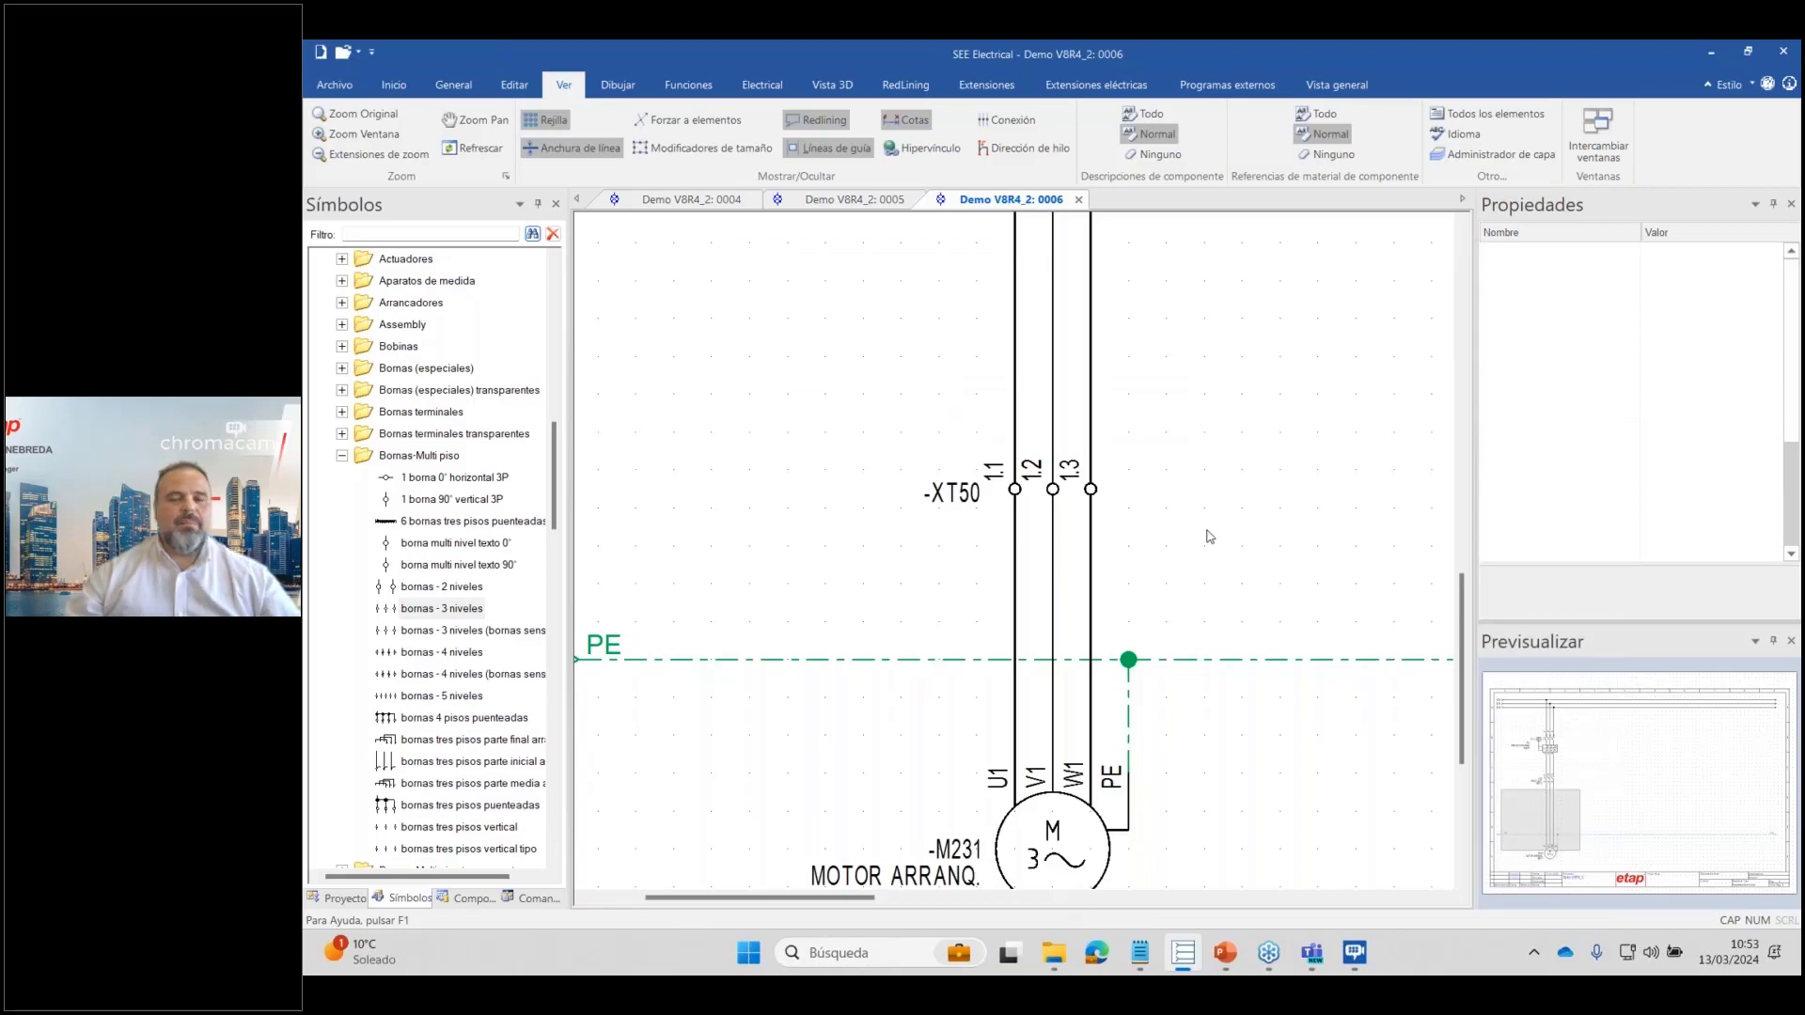